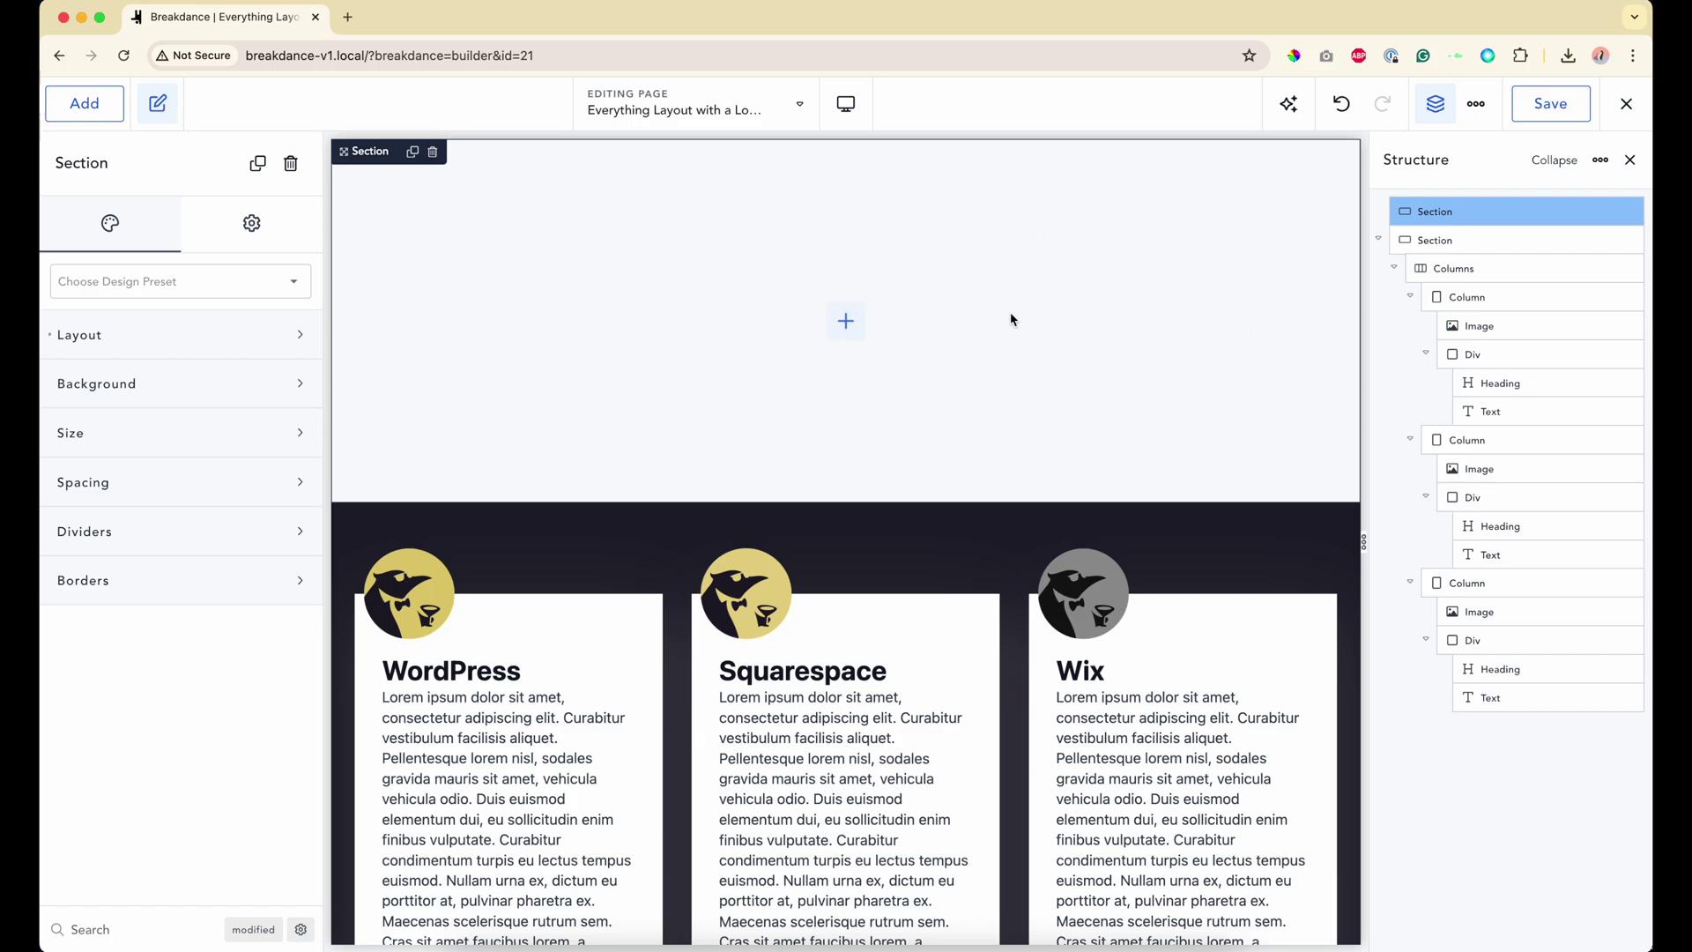
# Step: Insert a Grid into the blank top section, then remove it again
pyautogui.scroll(-3, 1011, 319)
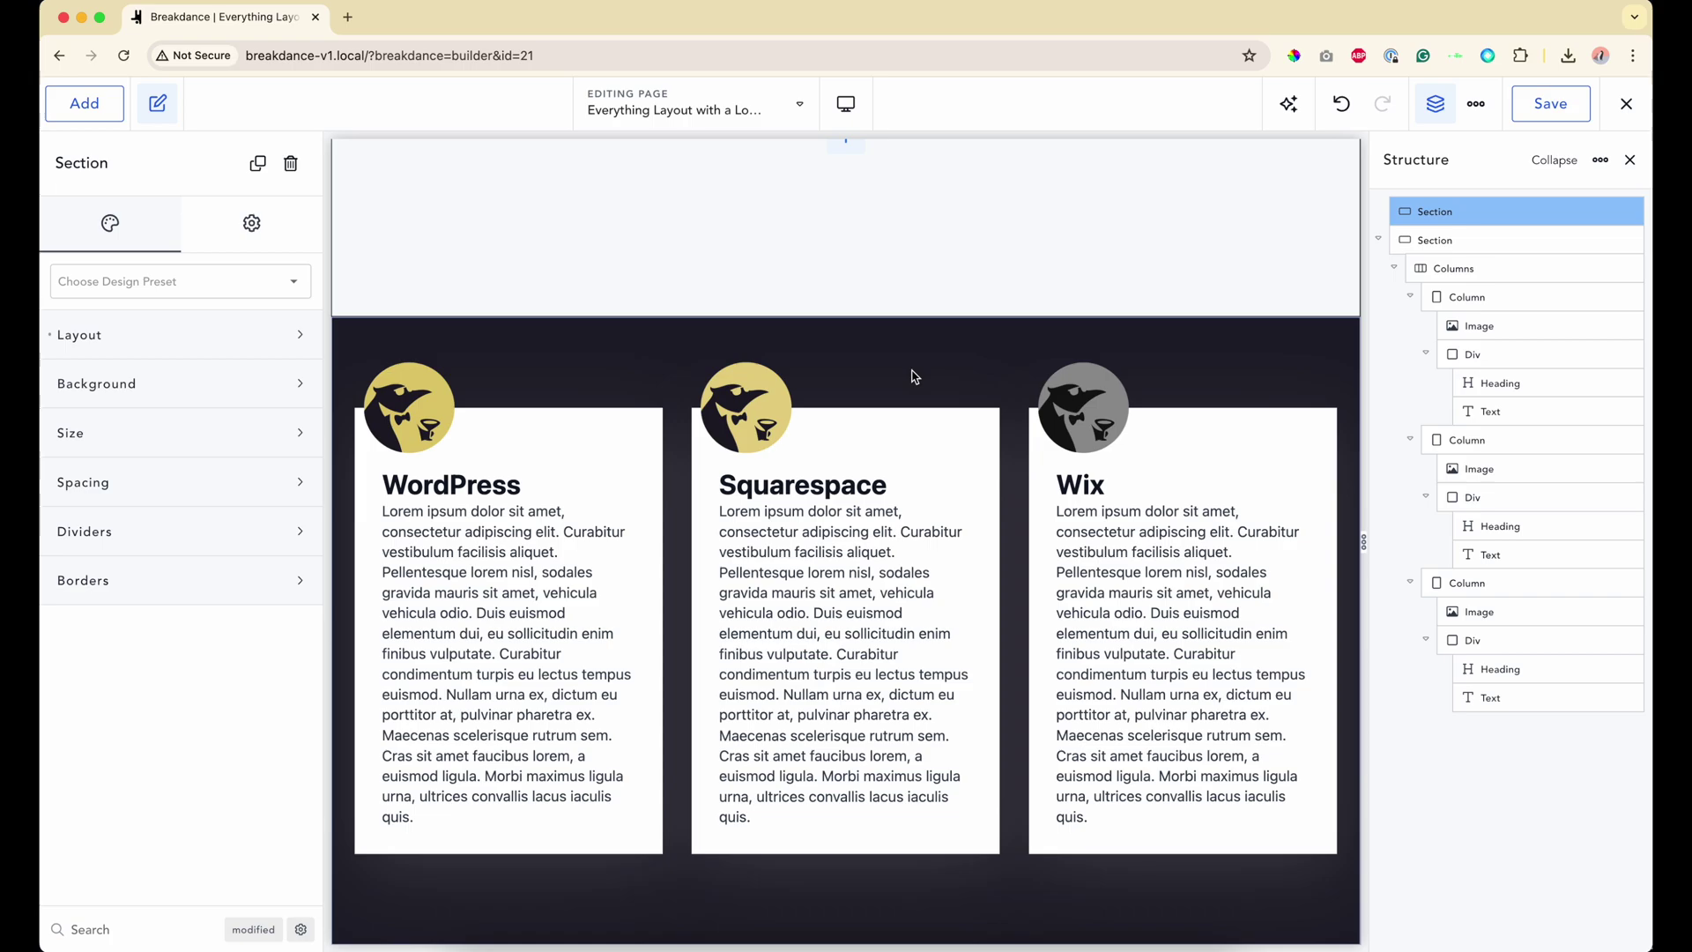
pyautogui.scroll(3, 914, 376)
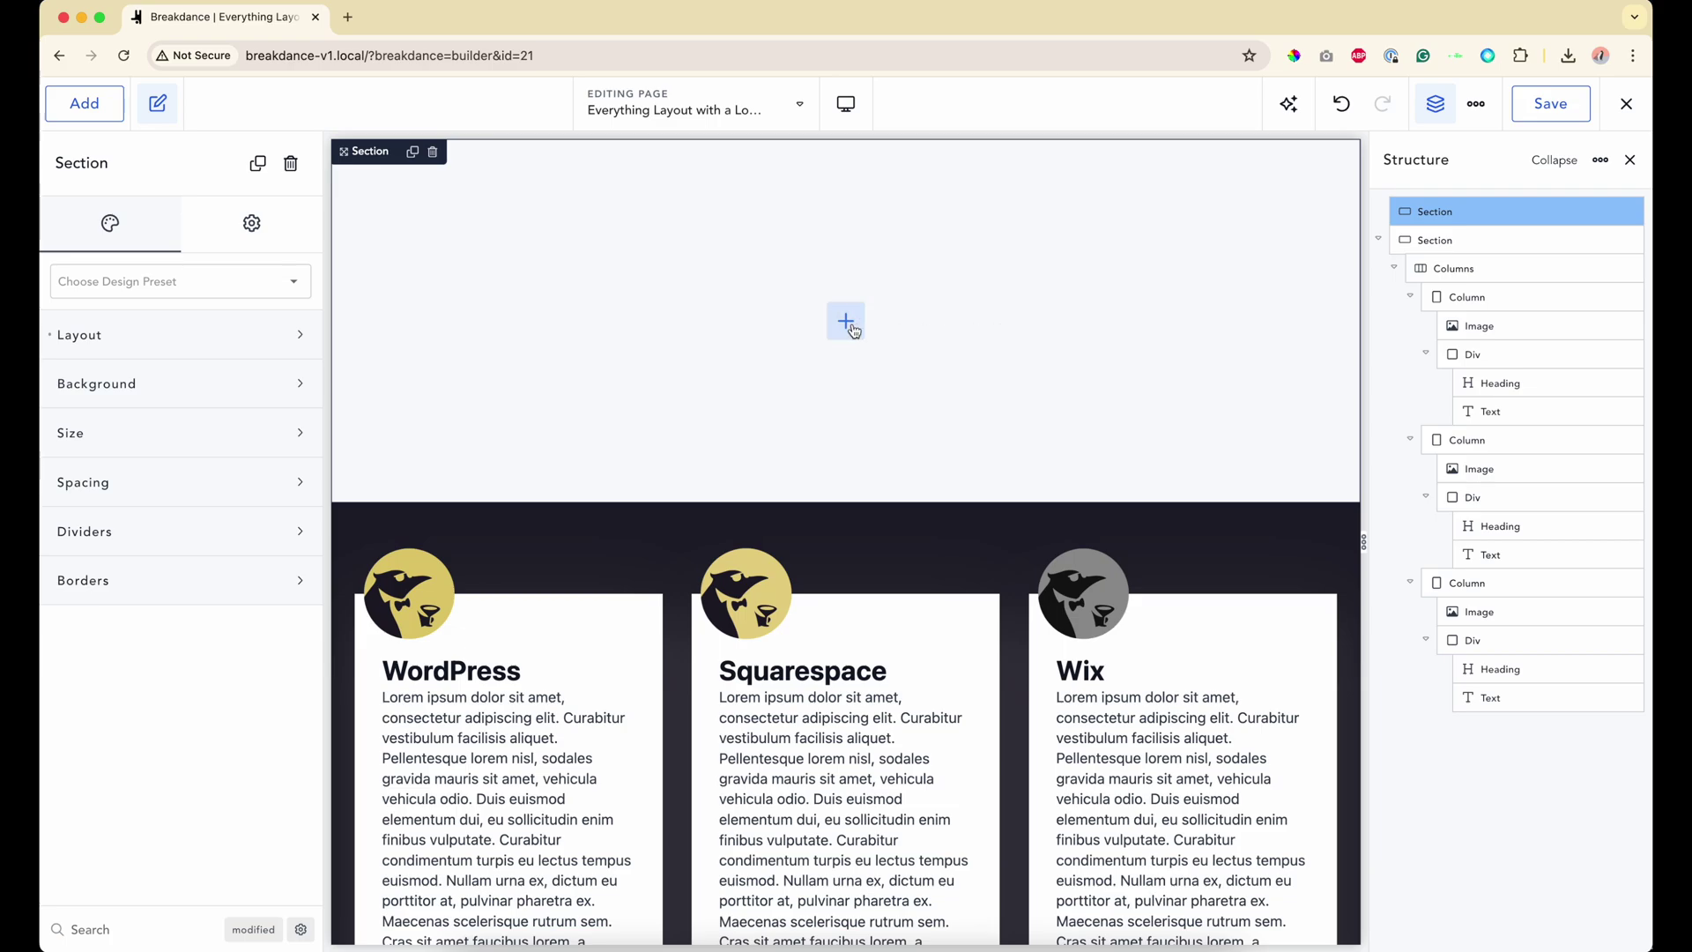
pyautogui.click(106, 115)
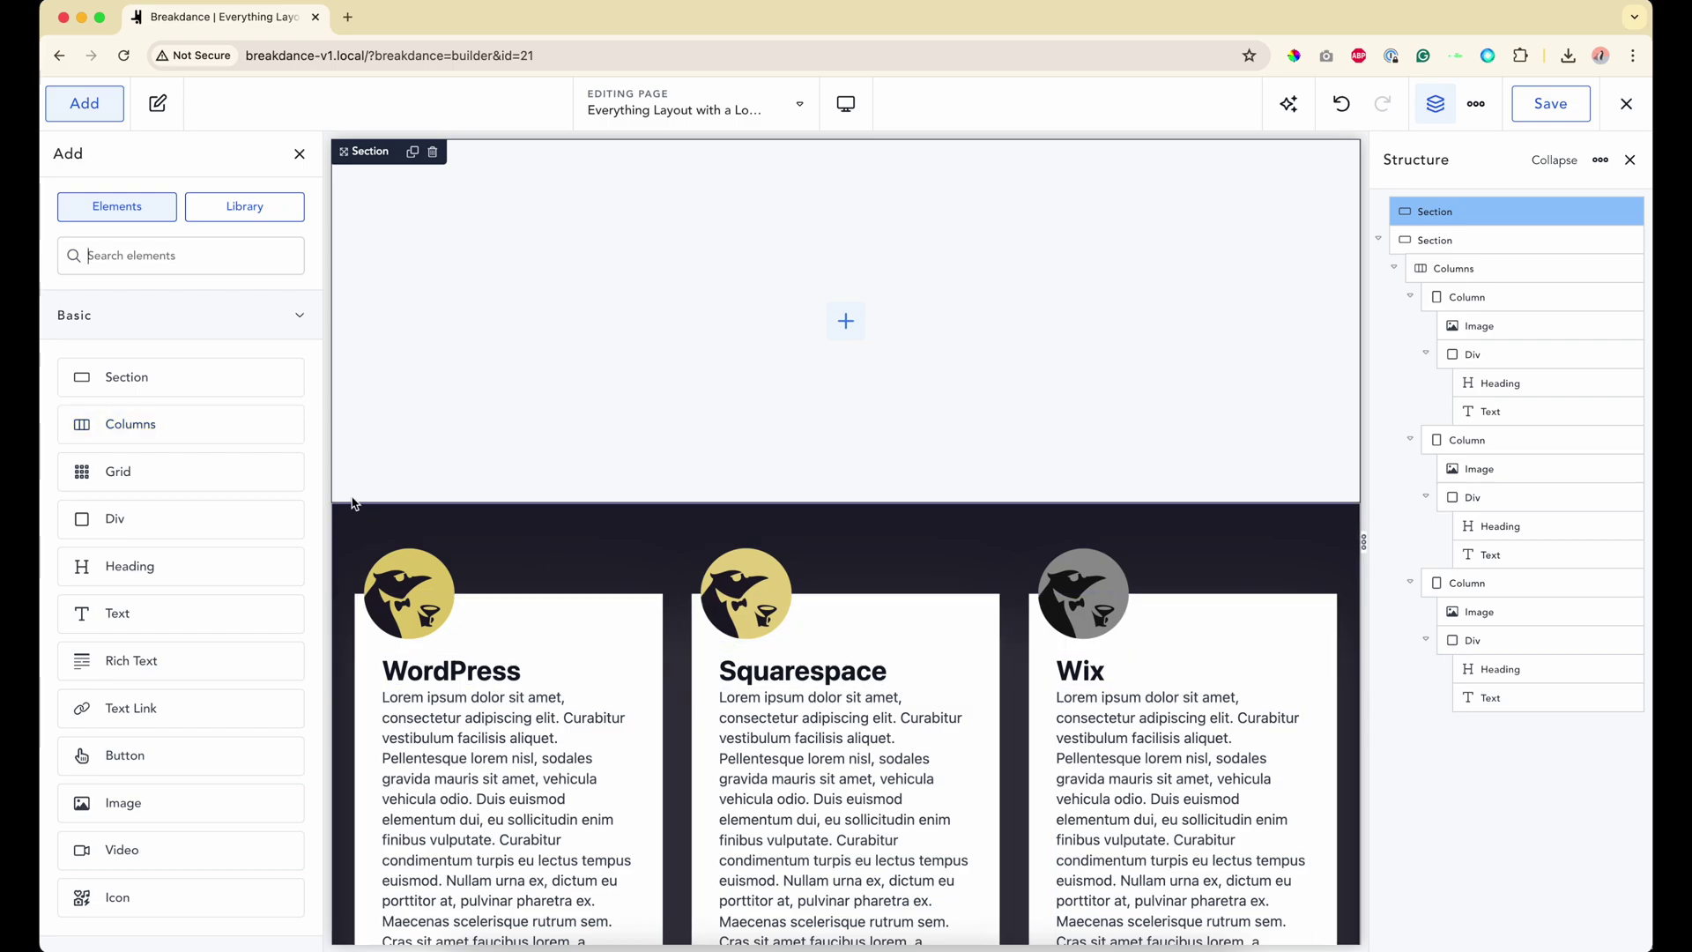
pyautogui.click(205, 485)
pyautogui.click(1625, 242)
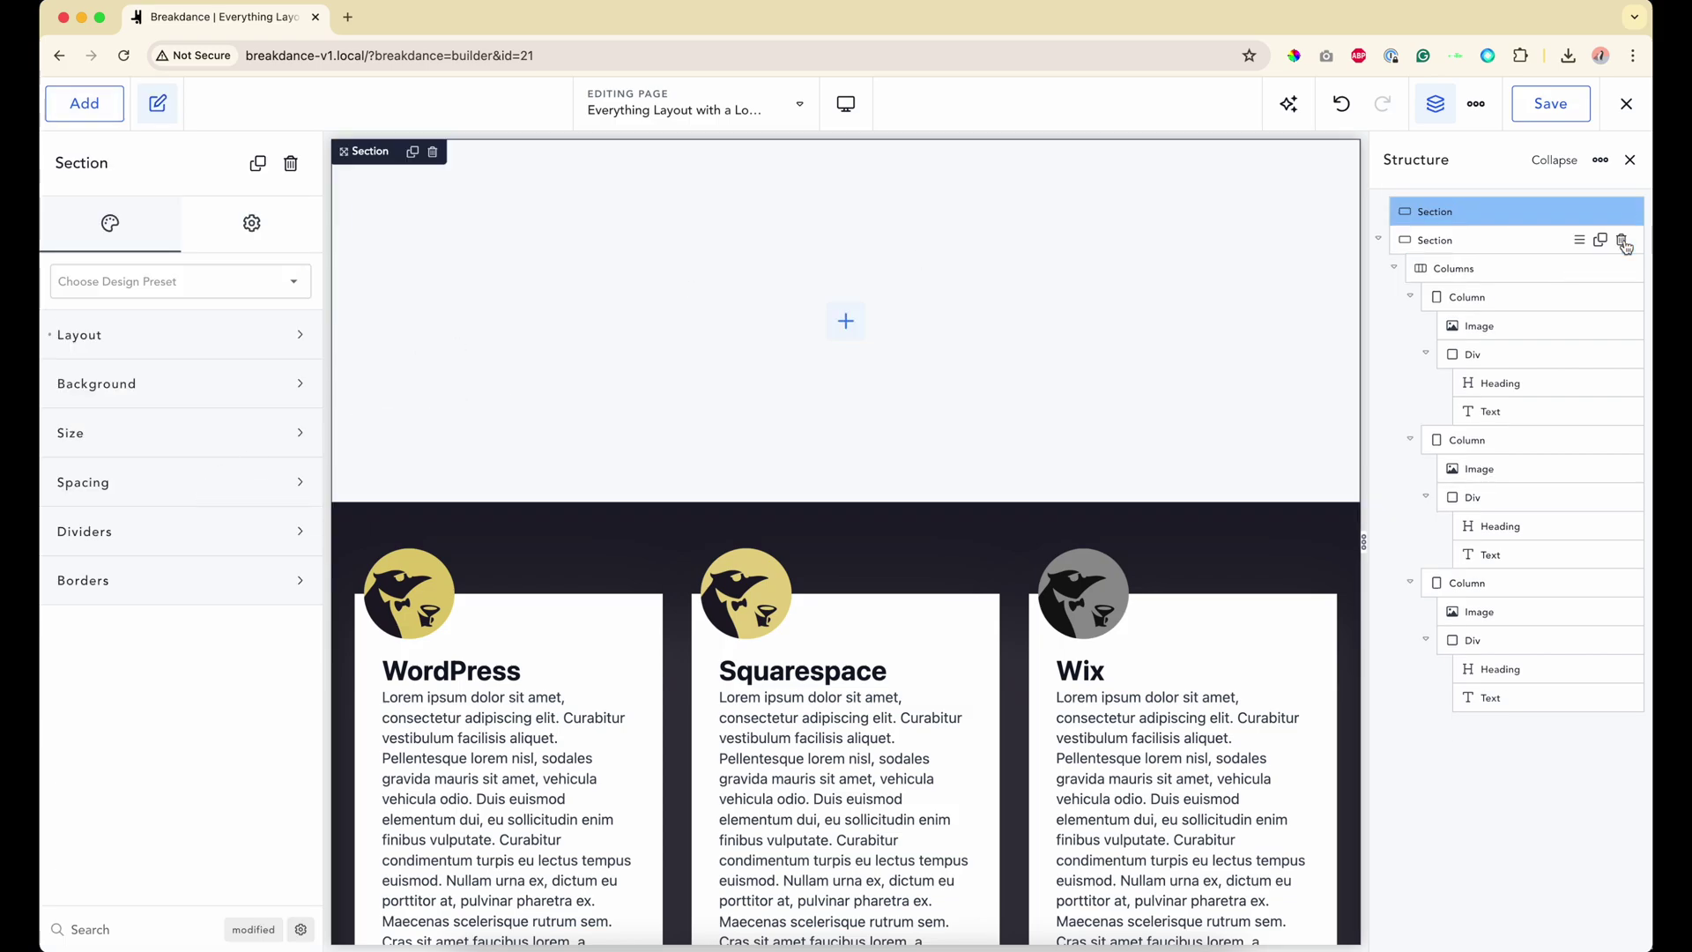
pyautogui.click(86, 109)
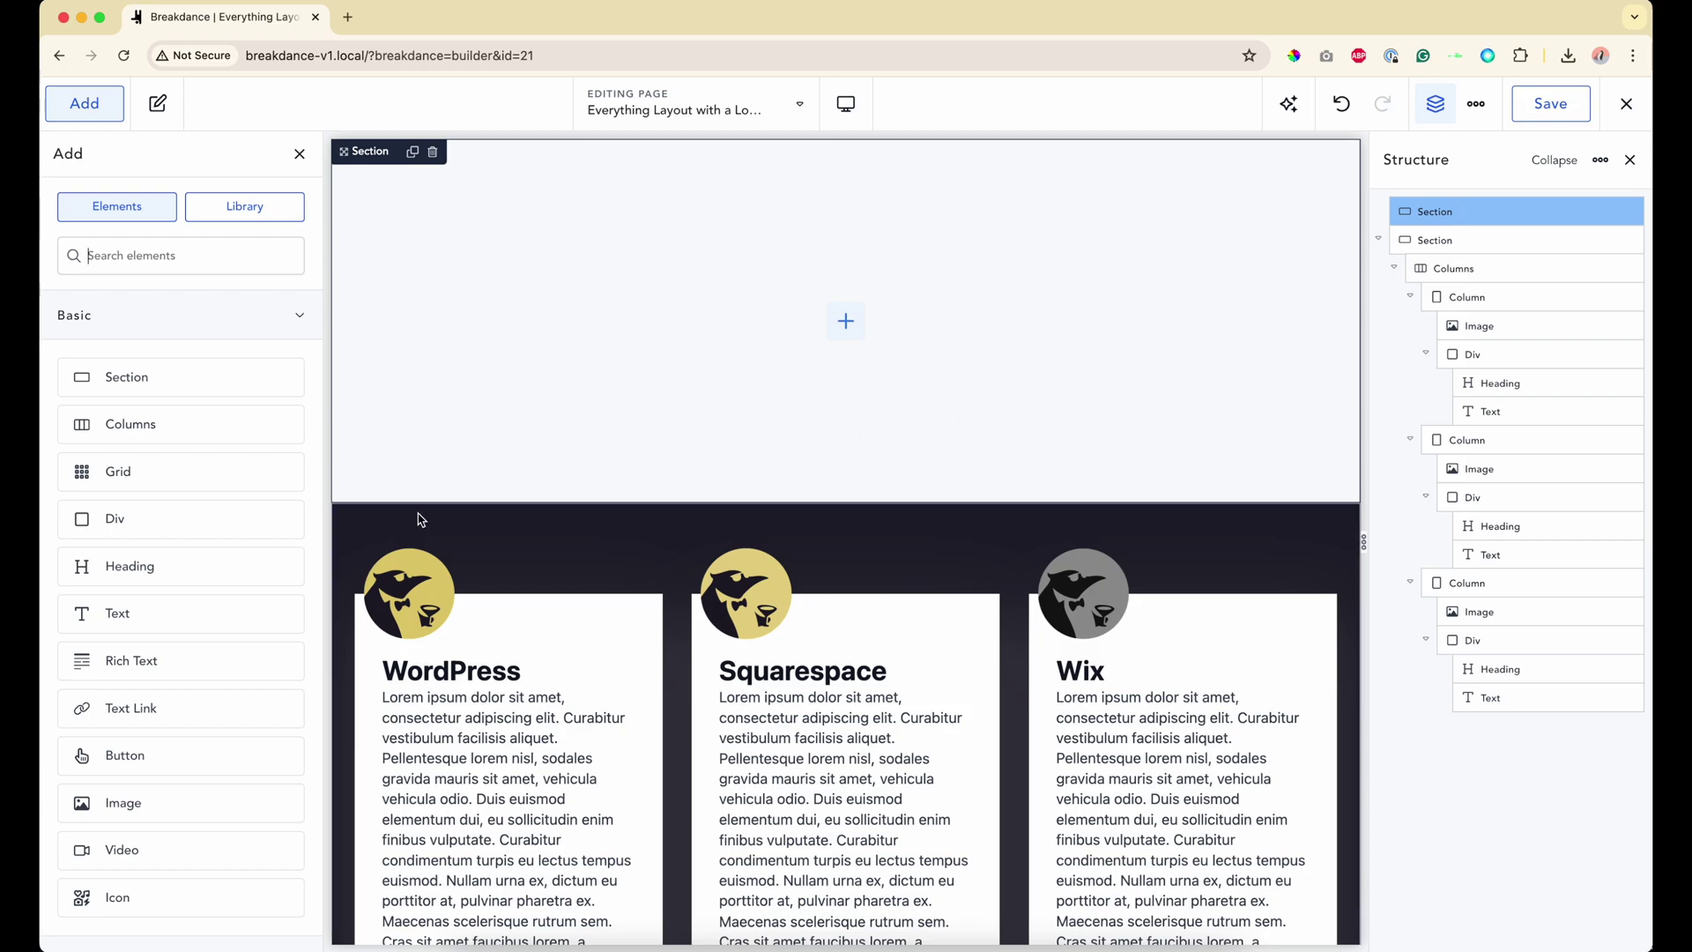
# Step: Add an empty Div to the top section and copy it into three section-level Divs
pyautogui.click(227, 518)
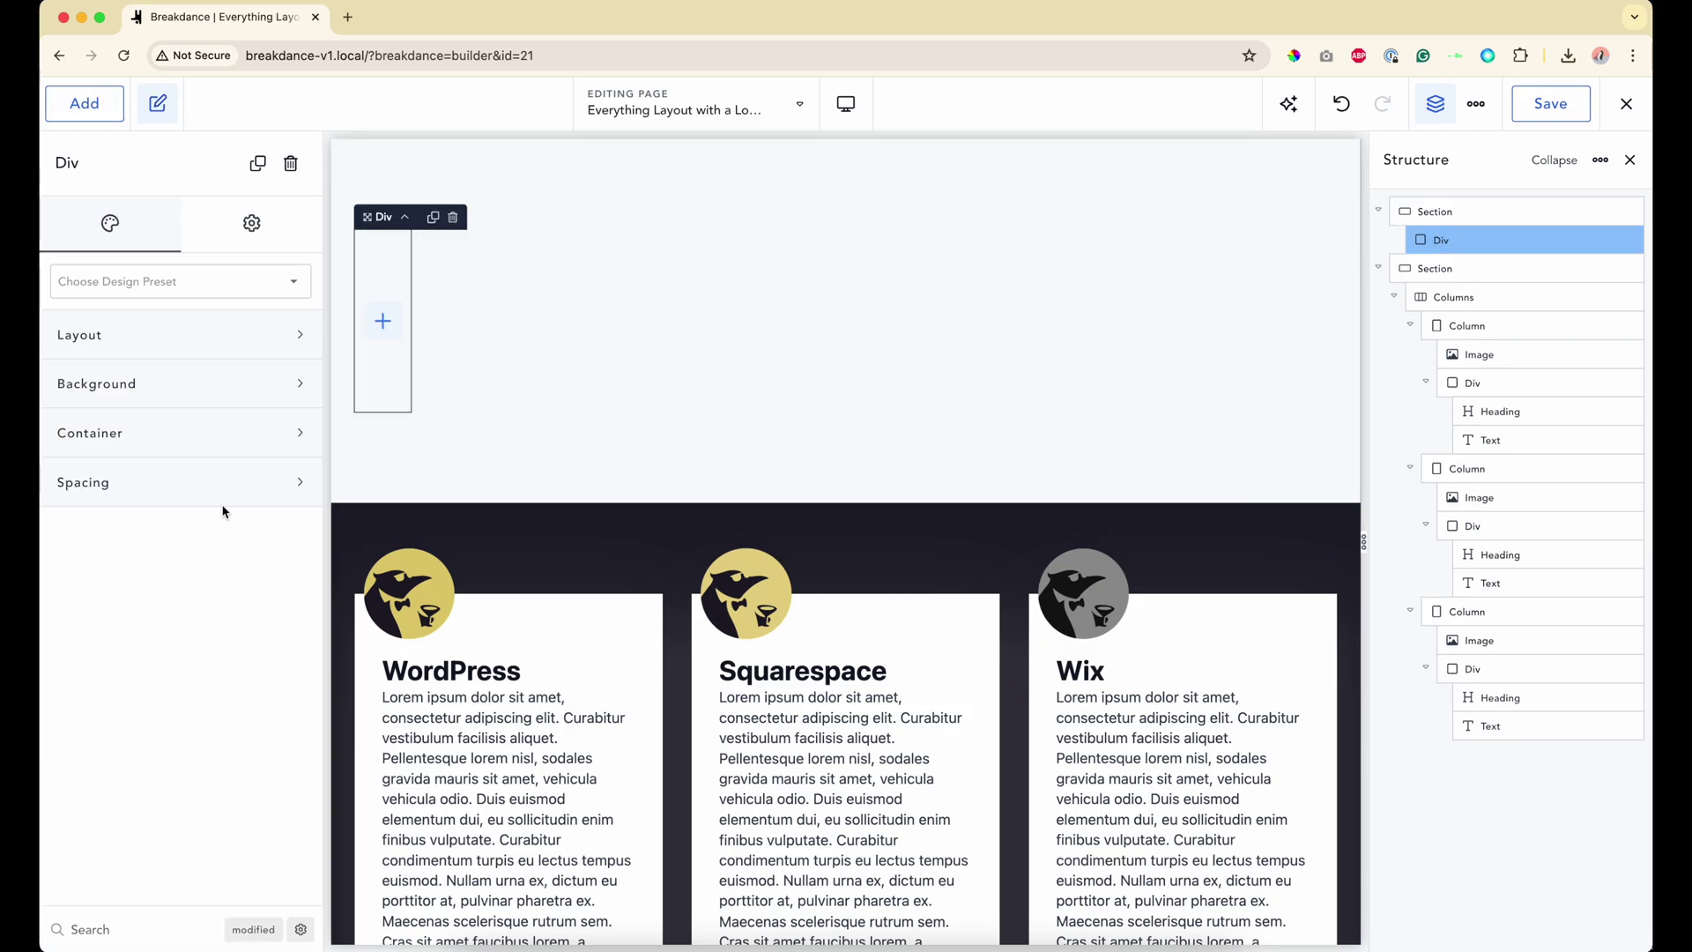
pyautogui.hotkey('ctrl', 'v')
pyautogui.moveTo(1451, 239); pyautogui.dragTo(1426, 264)
pyautogui.click(1458, 211)
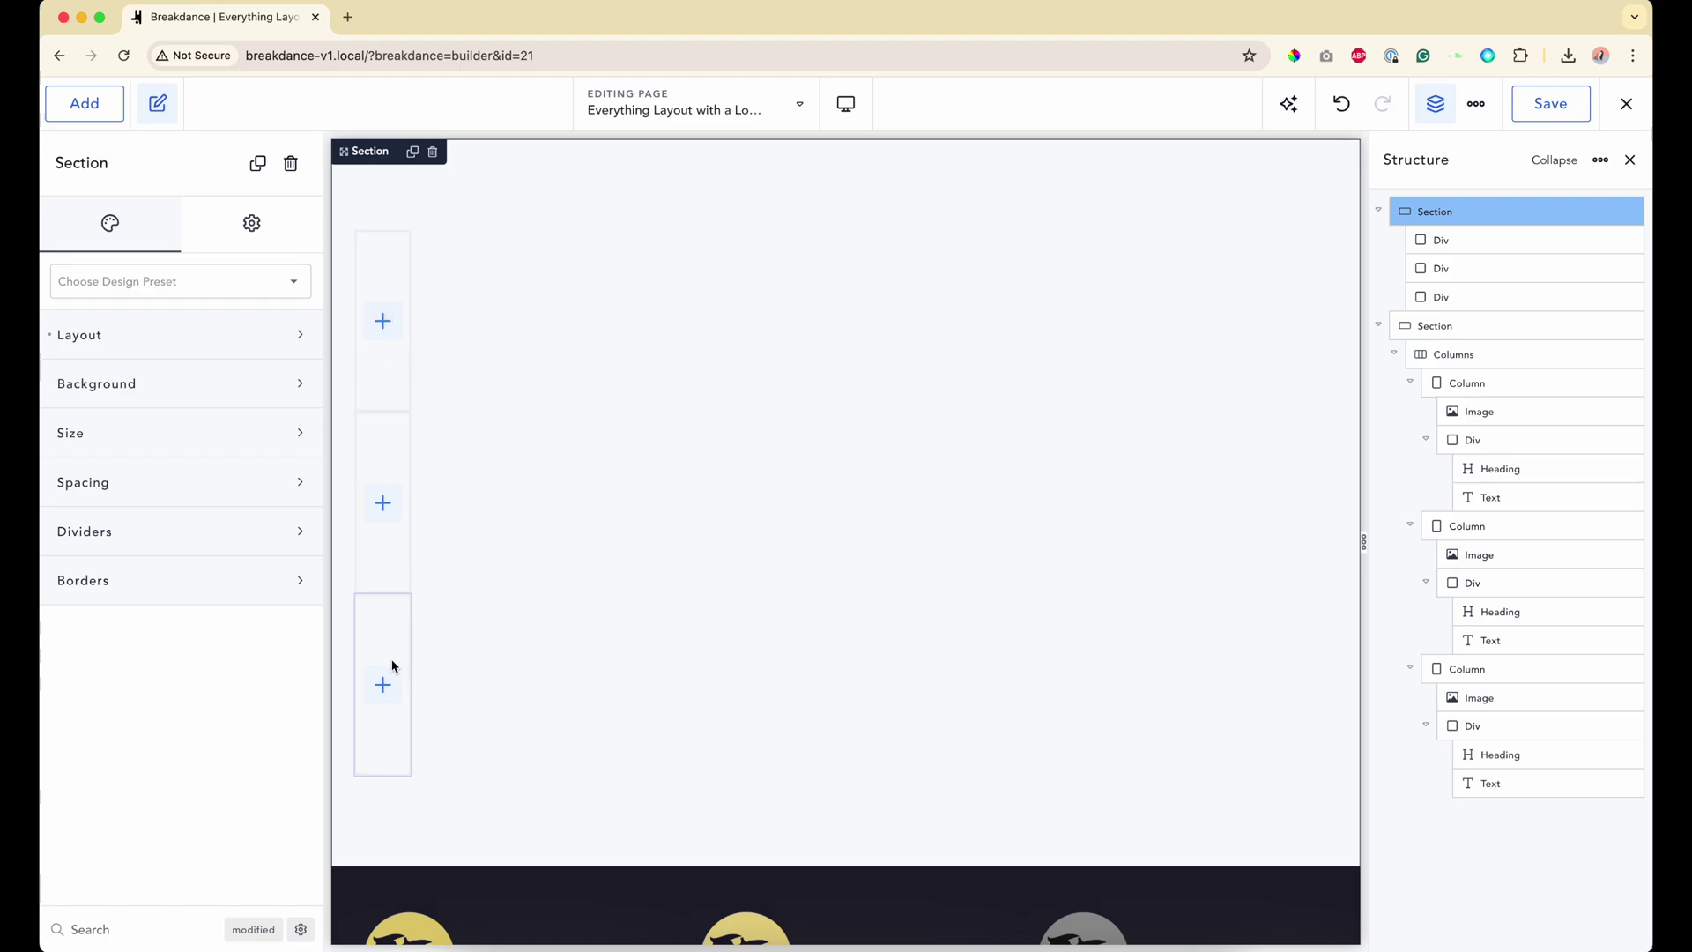
# Step: Switch the Section's layout to horizontal so the three Divs sit side by side
pyautogui.click(116, 346)
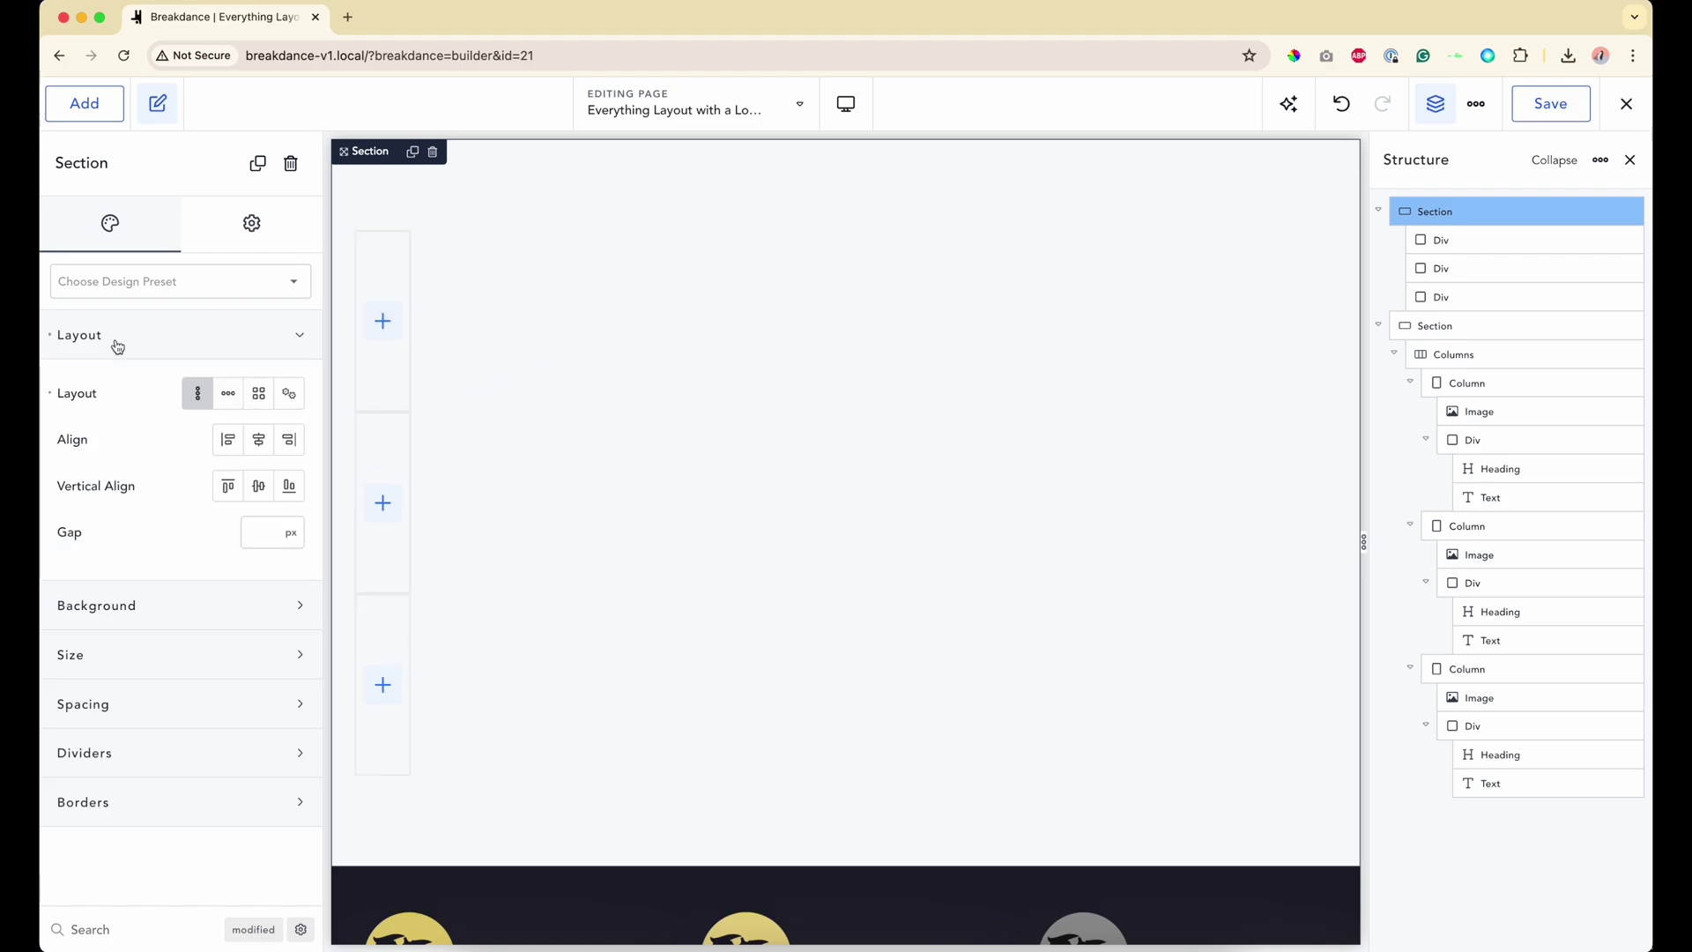
pyautogui.click(228, 393)
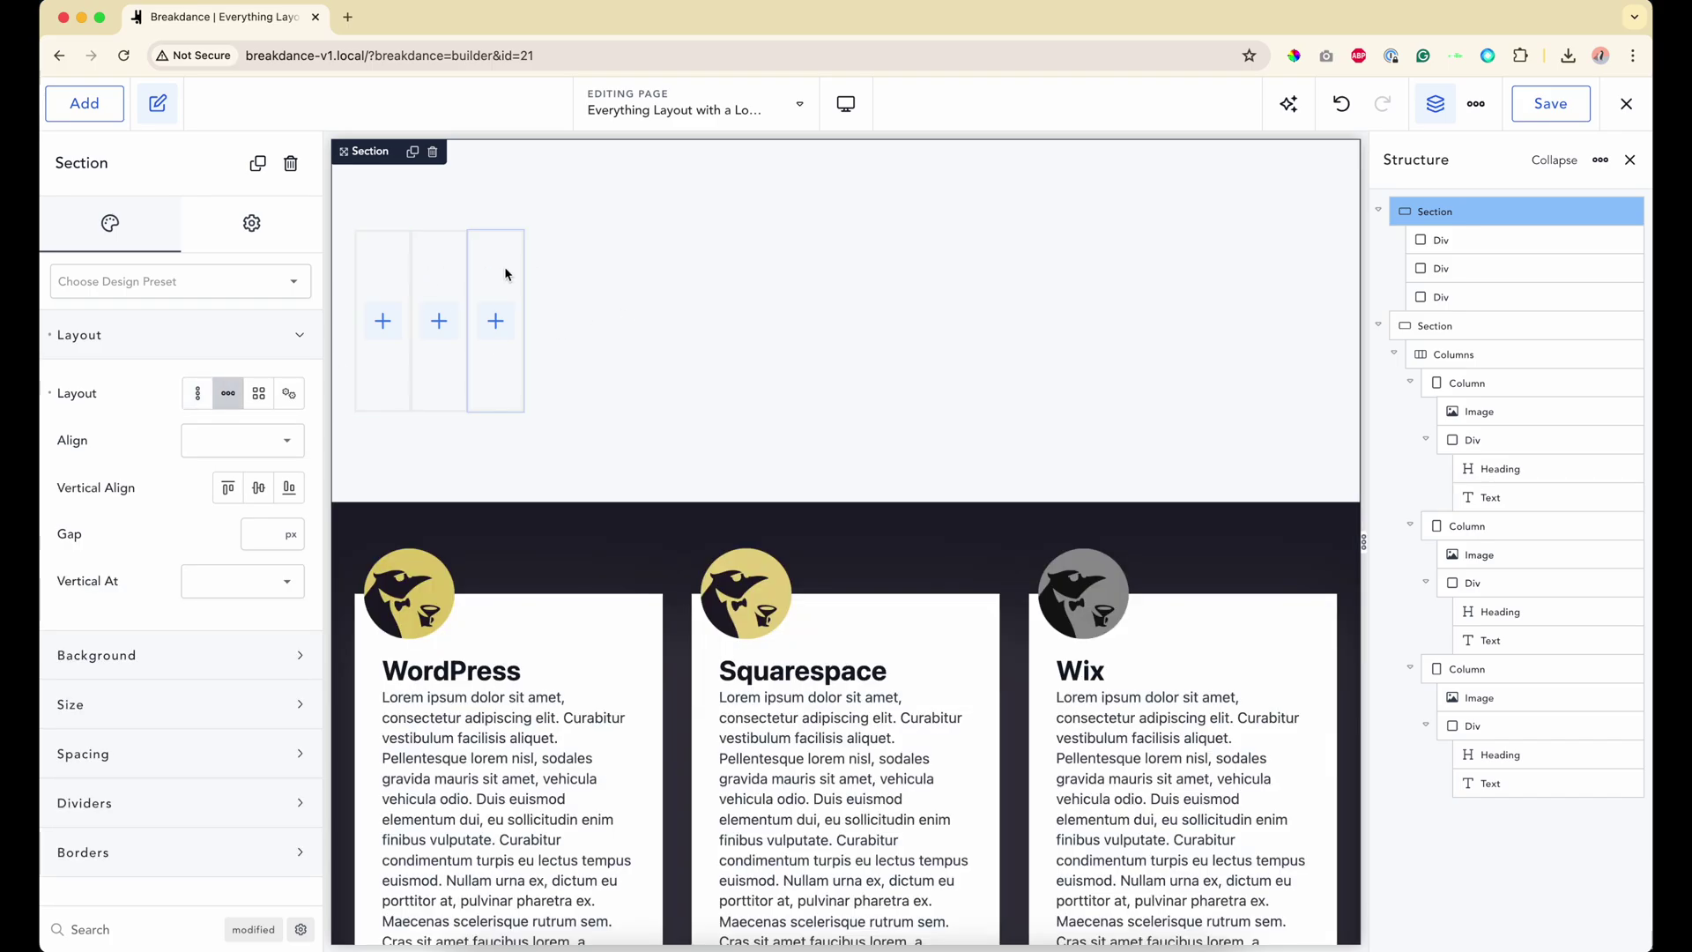
pyautogui.click(392, 274)
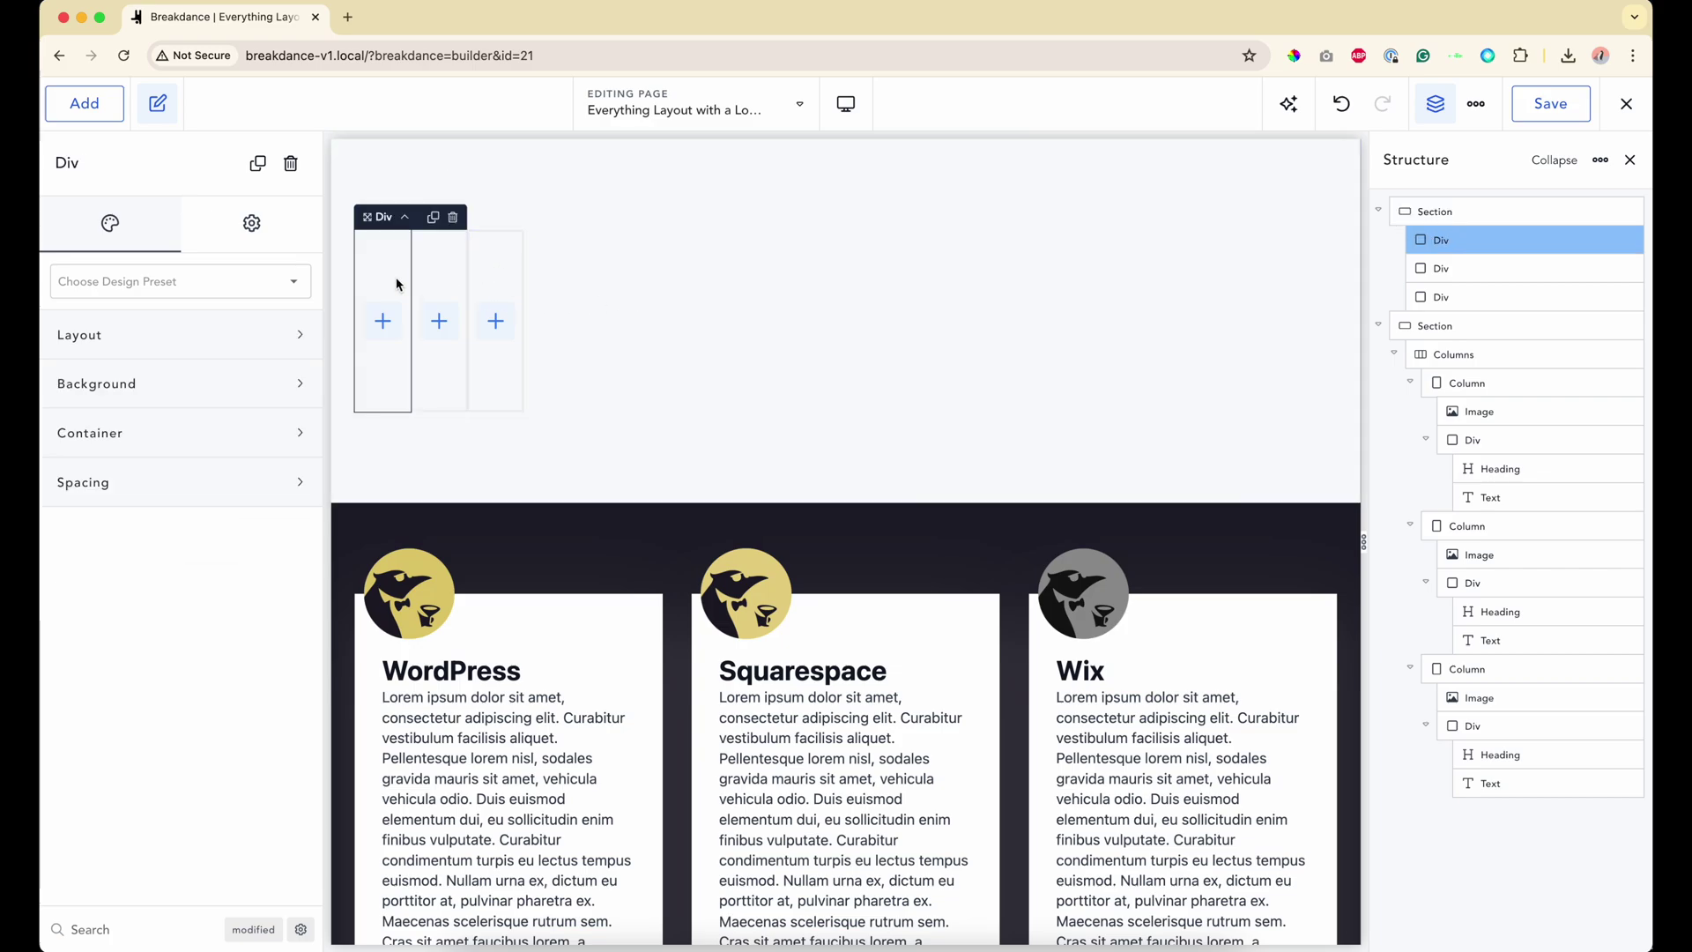
# Step: Put an Image, a Click Here Button and an Icon into the three Divs, one each
pyautogui.click(81, 103)
pyautogui.write('im')
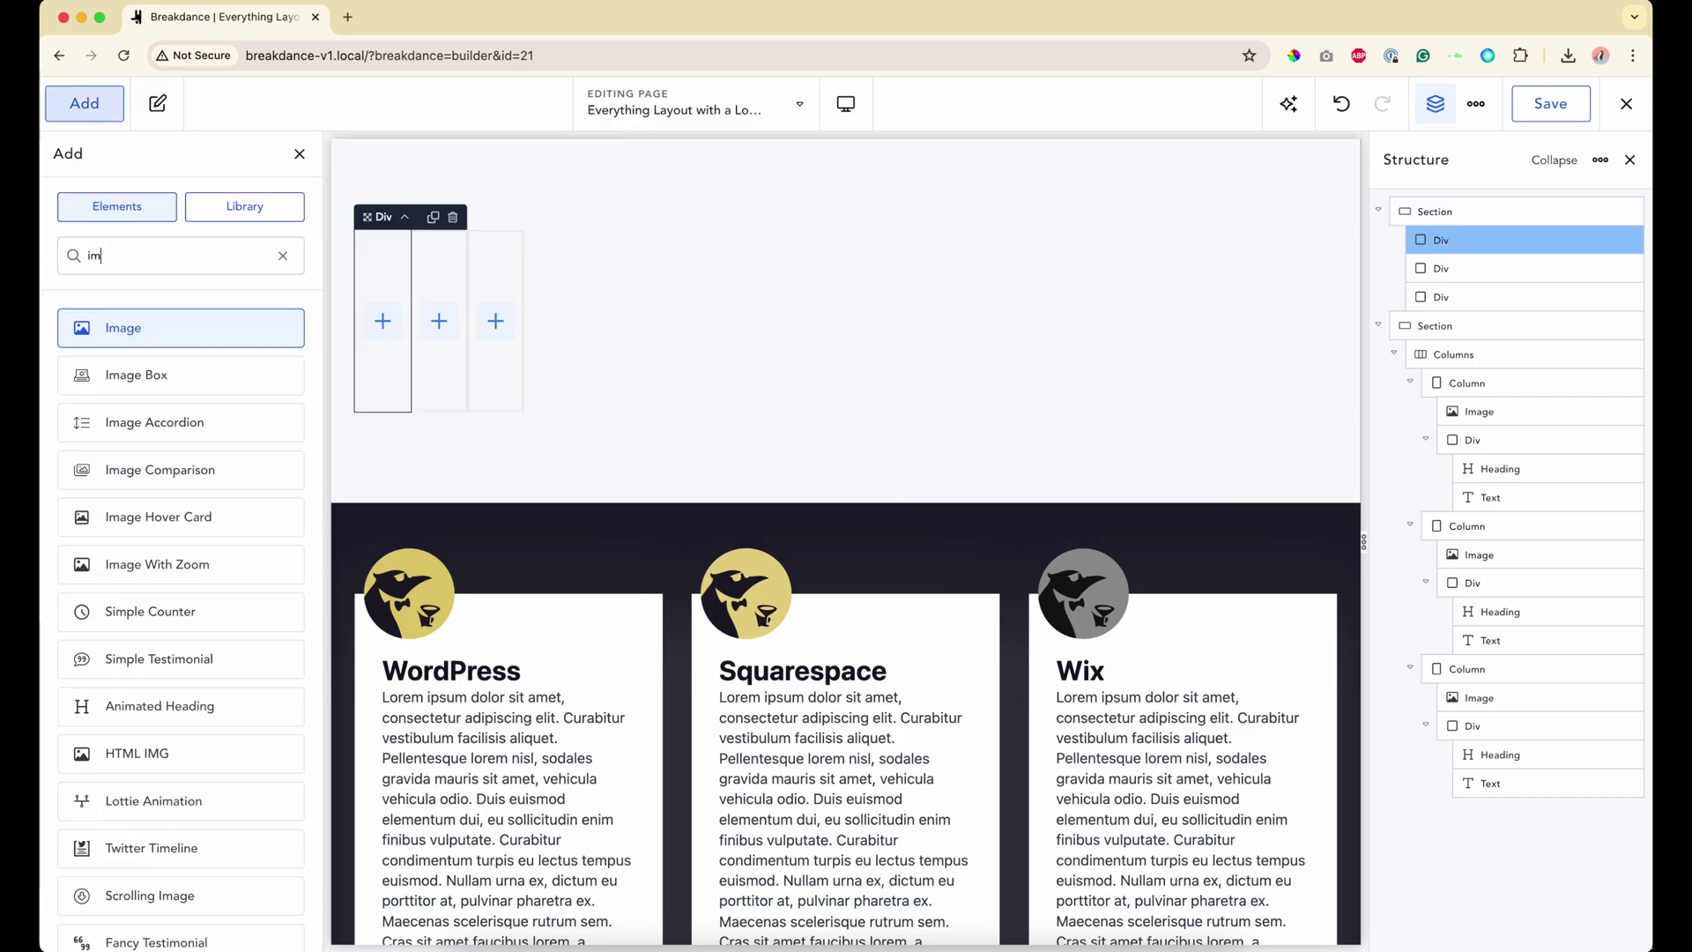
pyautogui.write('ag')
pyautogui.click(88, 328)
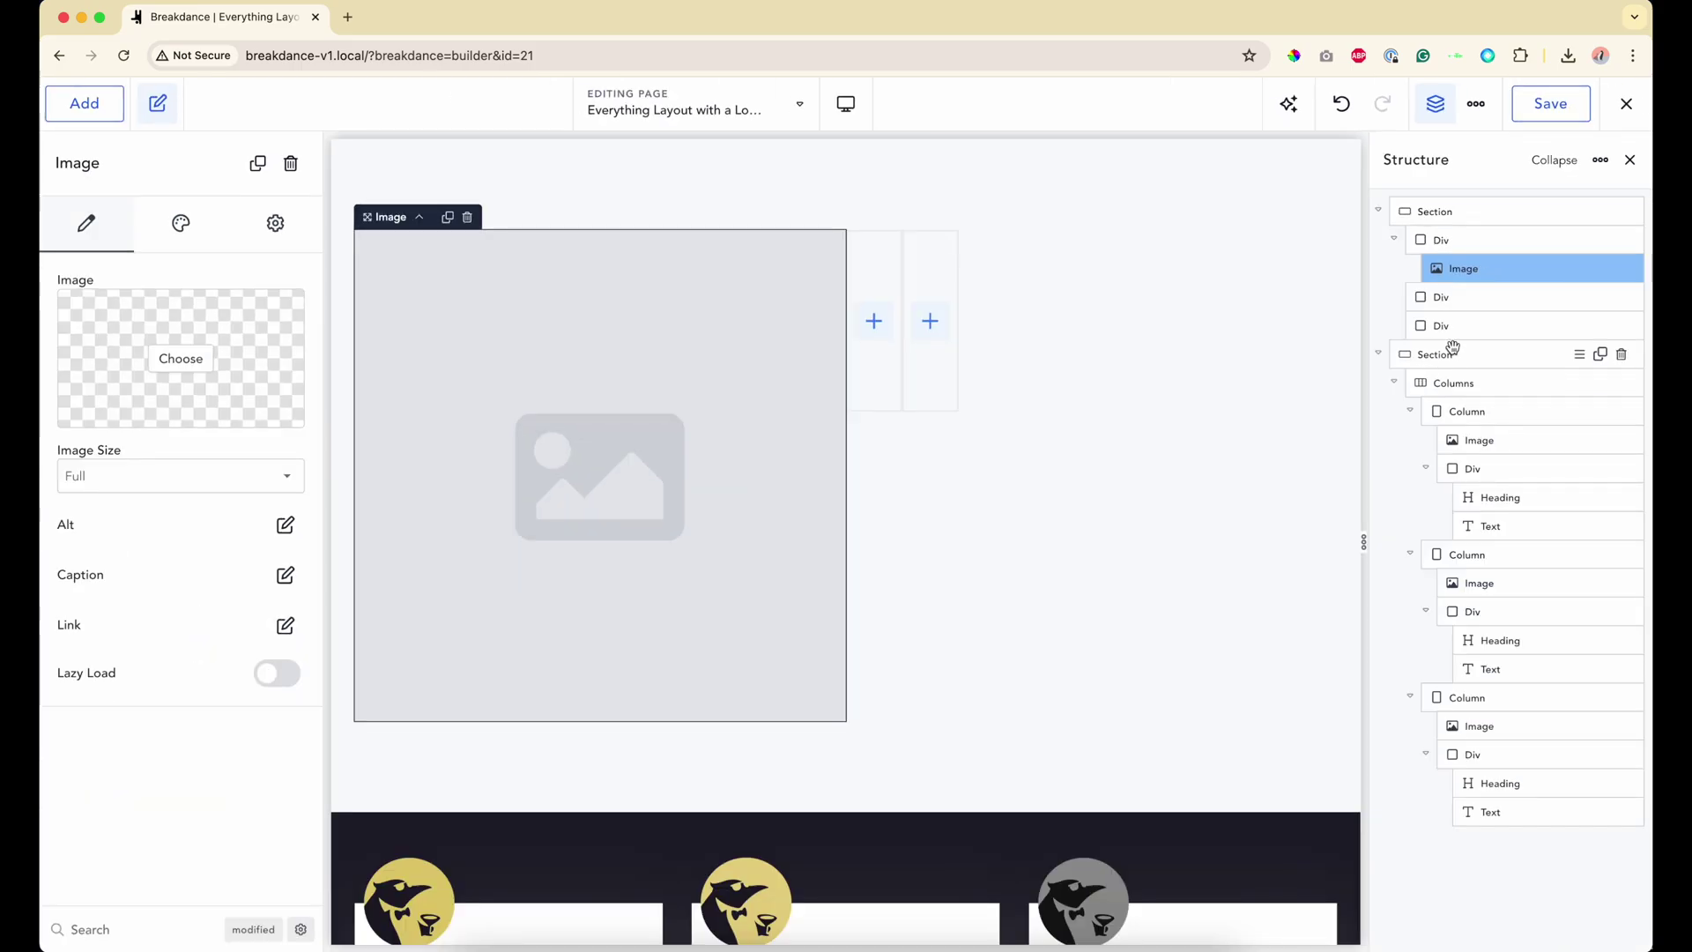
pyautogui.click(1481, 297)
pyautogui.click(96, 111)
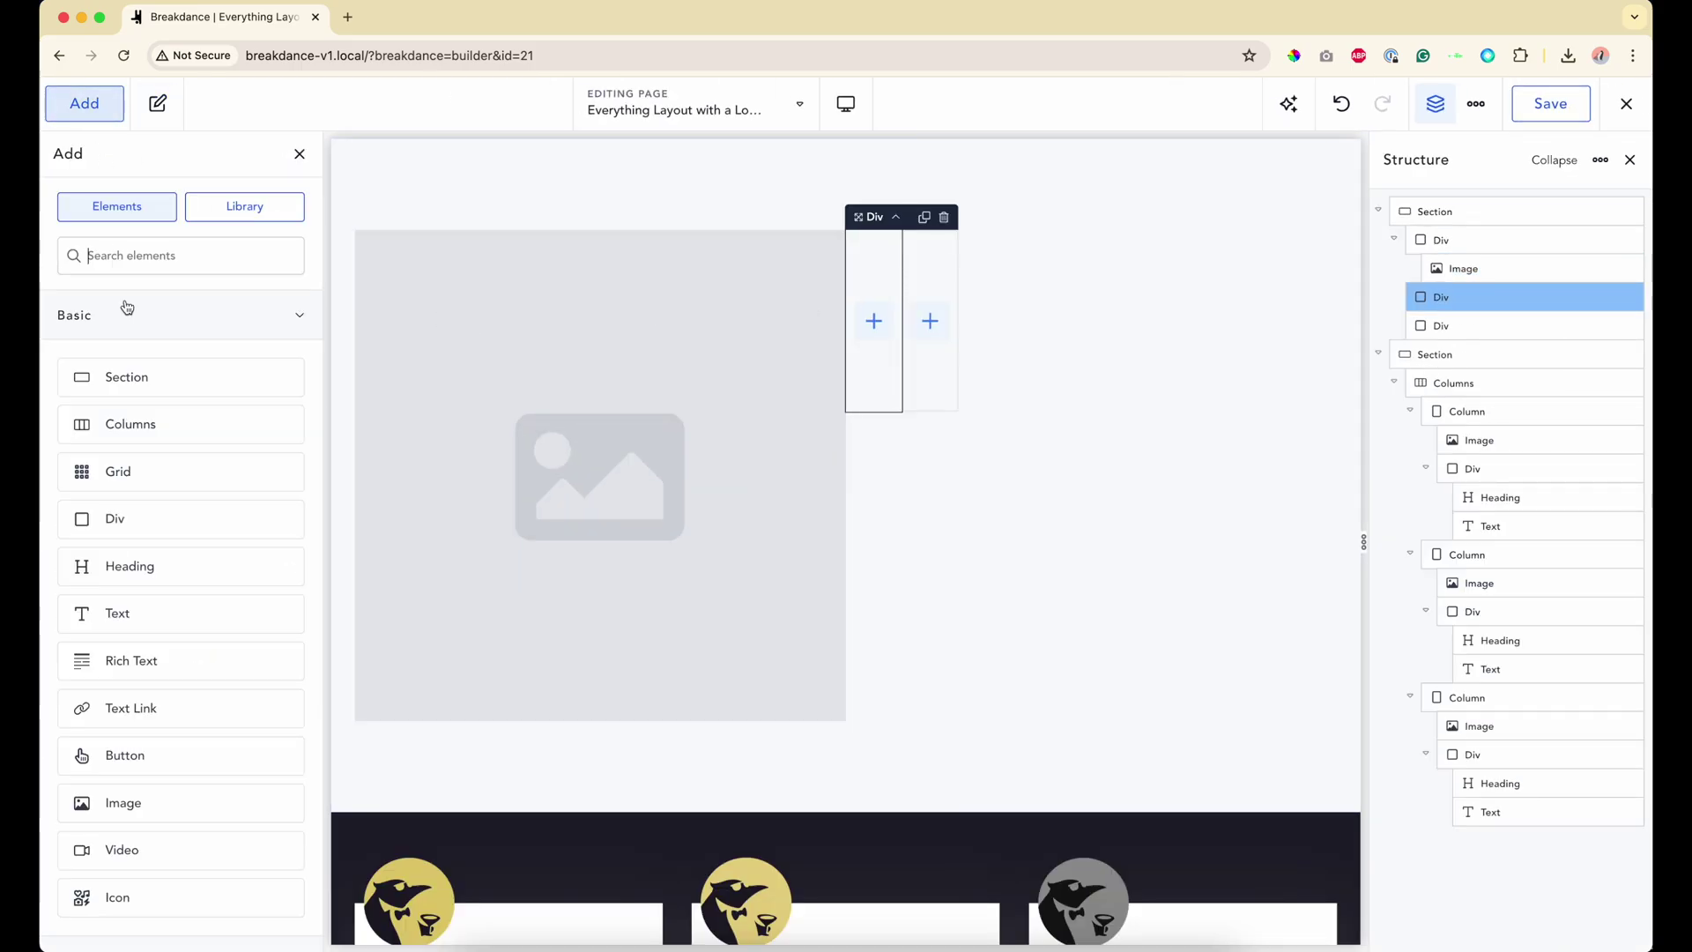
pyautogui.scroll(-4, 134, 370)
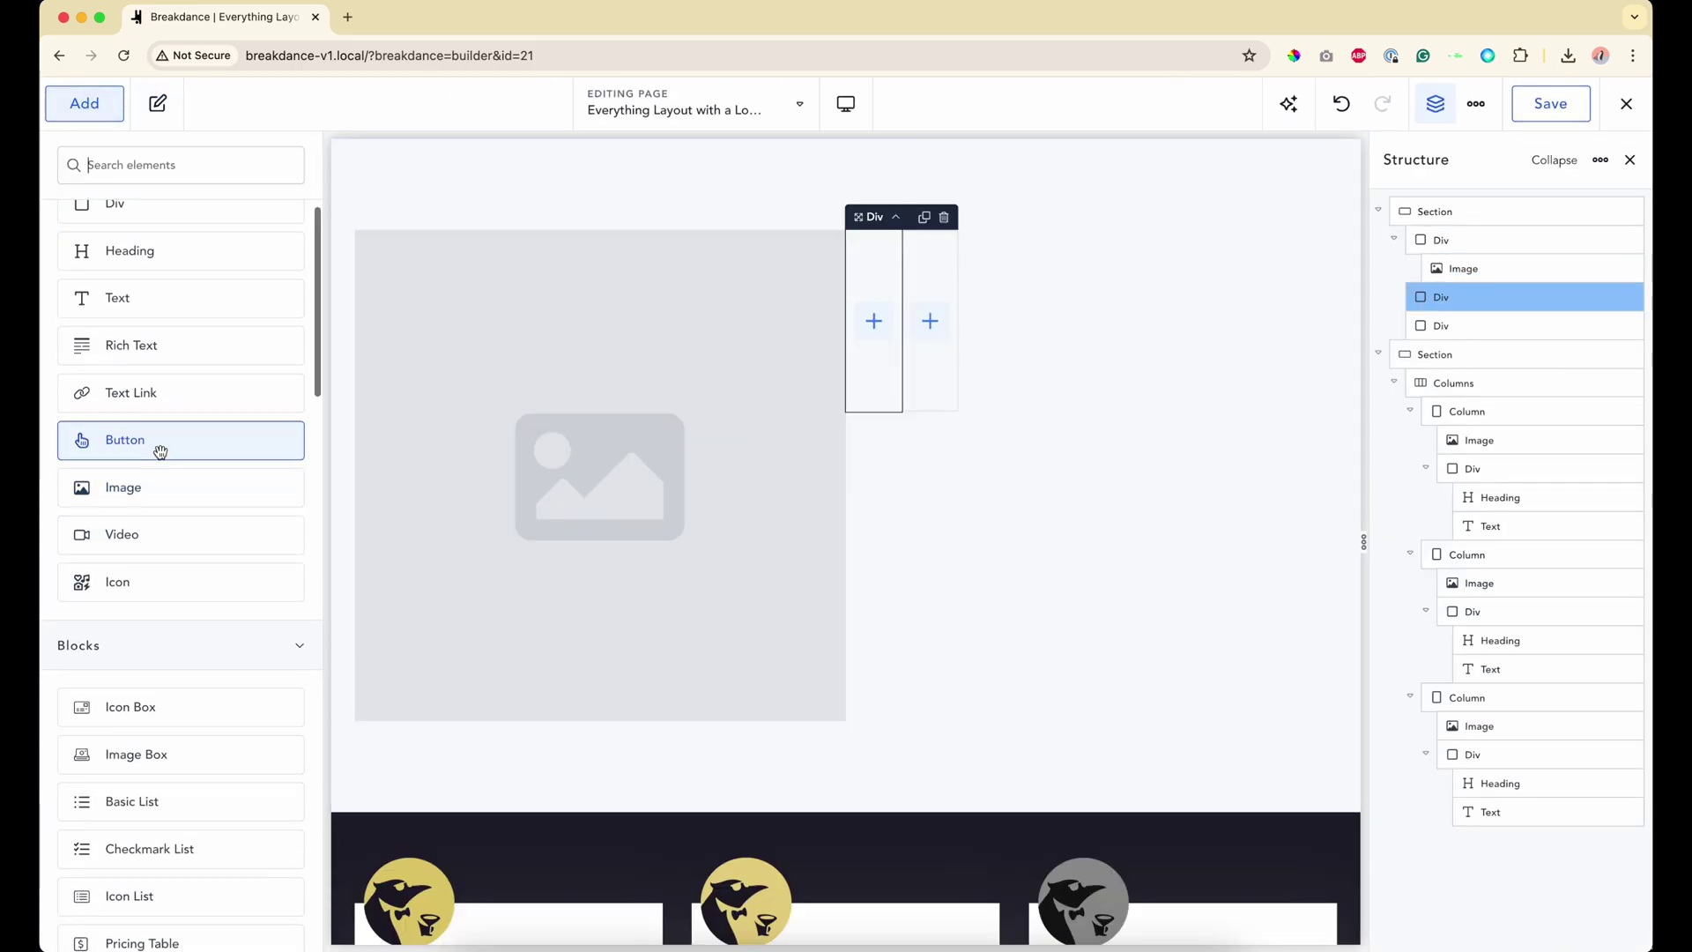
pyautogui.click(159, 451)
pyautogui.click(1471, 353)
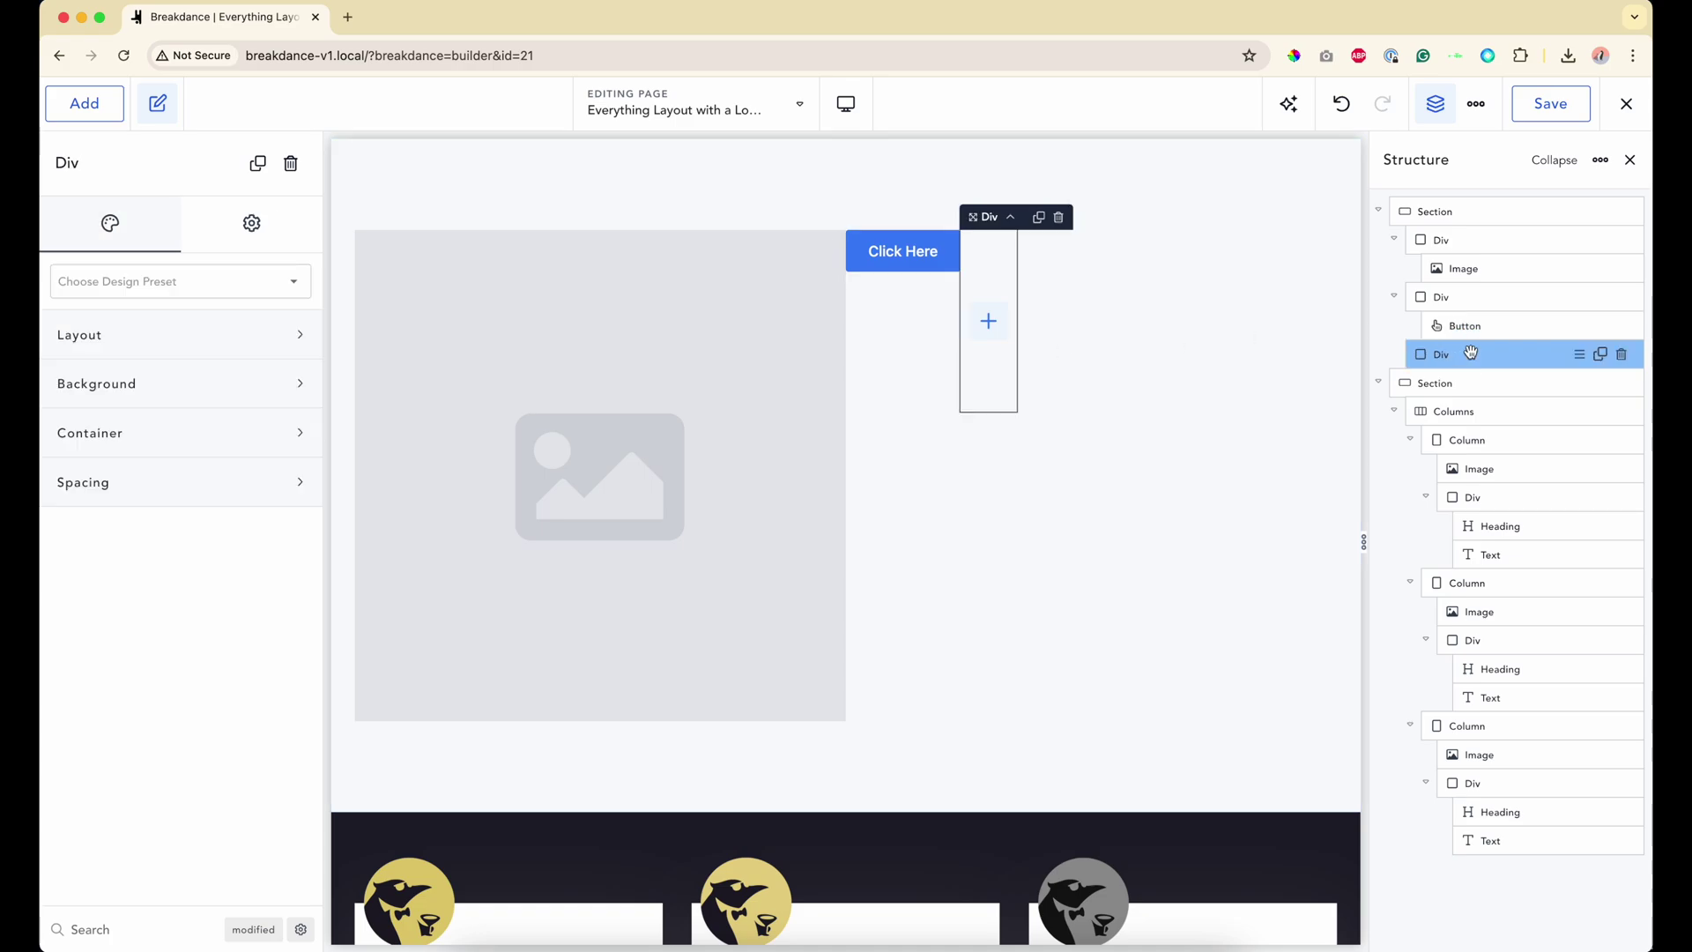
pyautogui.click(112, 114)
pyautogui.scroll(-4, 146, 677)
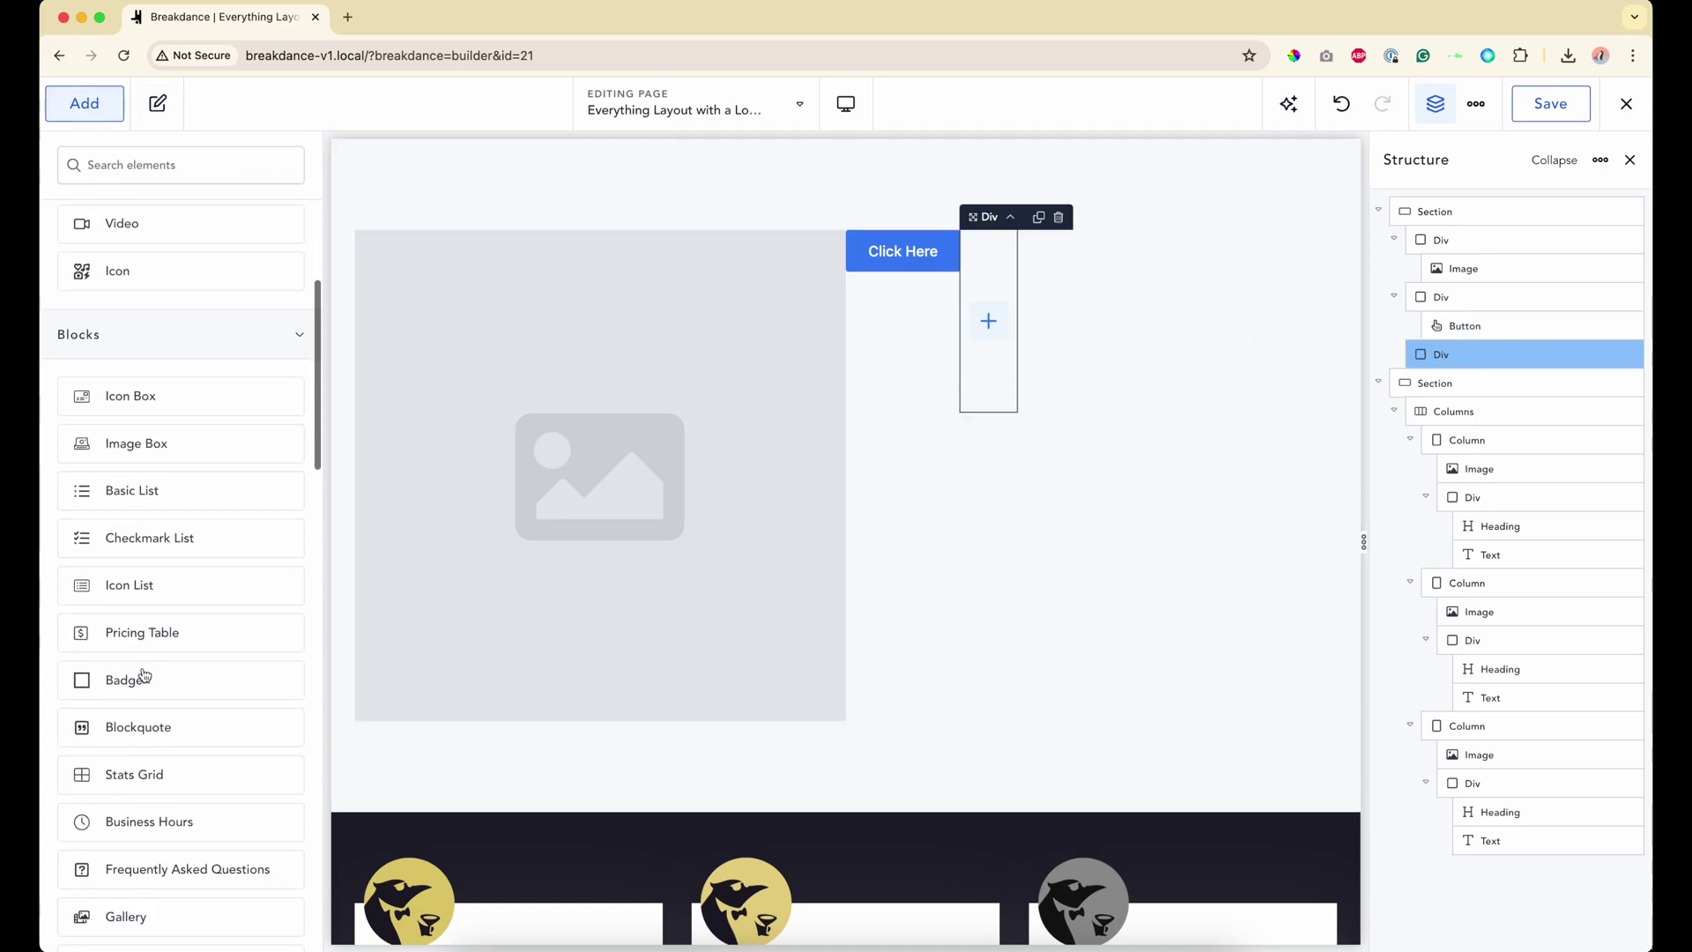
pyautogui.click(168, 280)
# Step: Select the Image in the first Div and open the media library
pyautogui.click(936, 397)
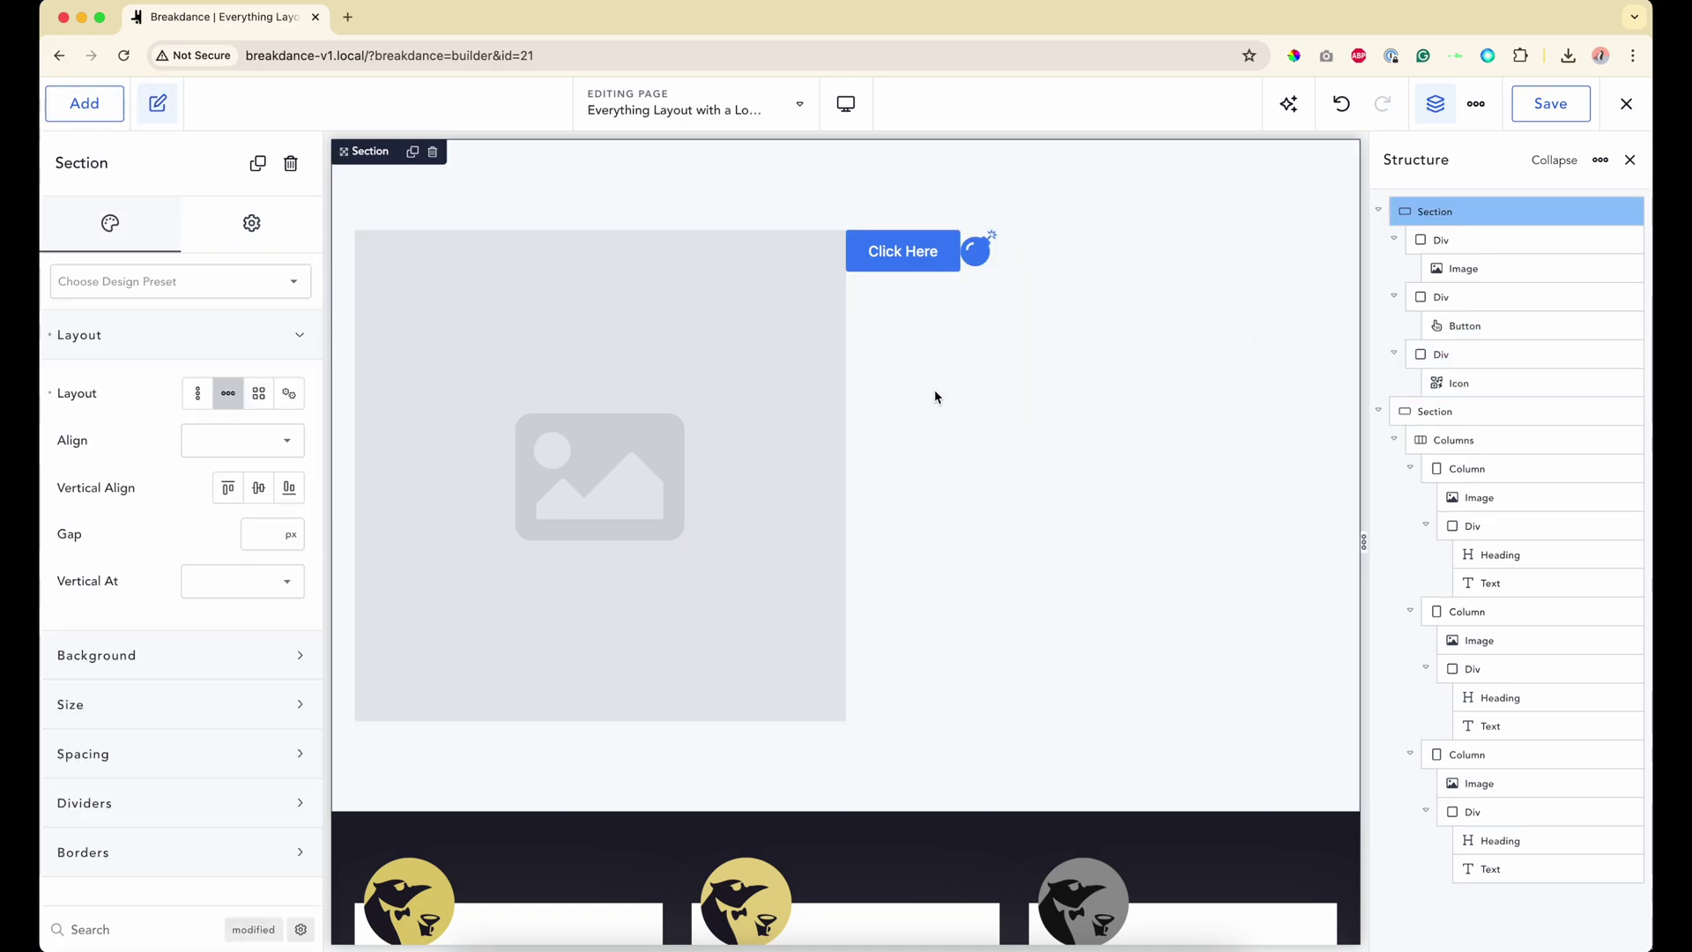
pyautogui.click(1456, 248)
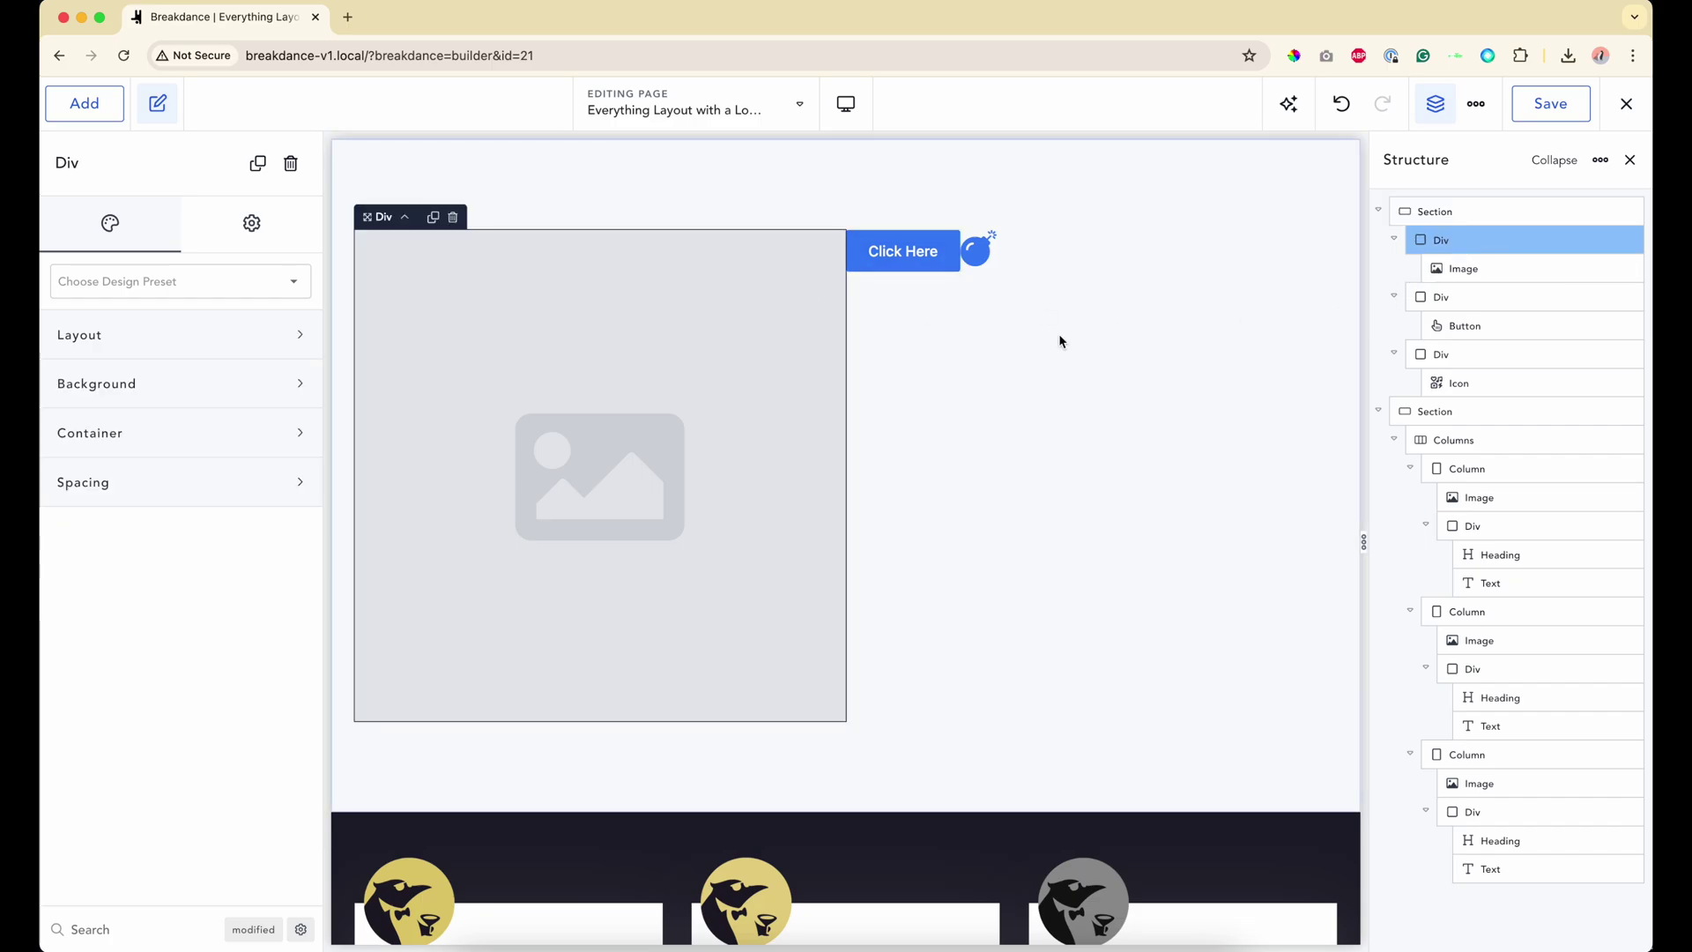
pyautogui.click(1466, 268)
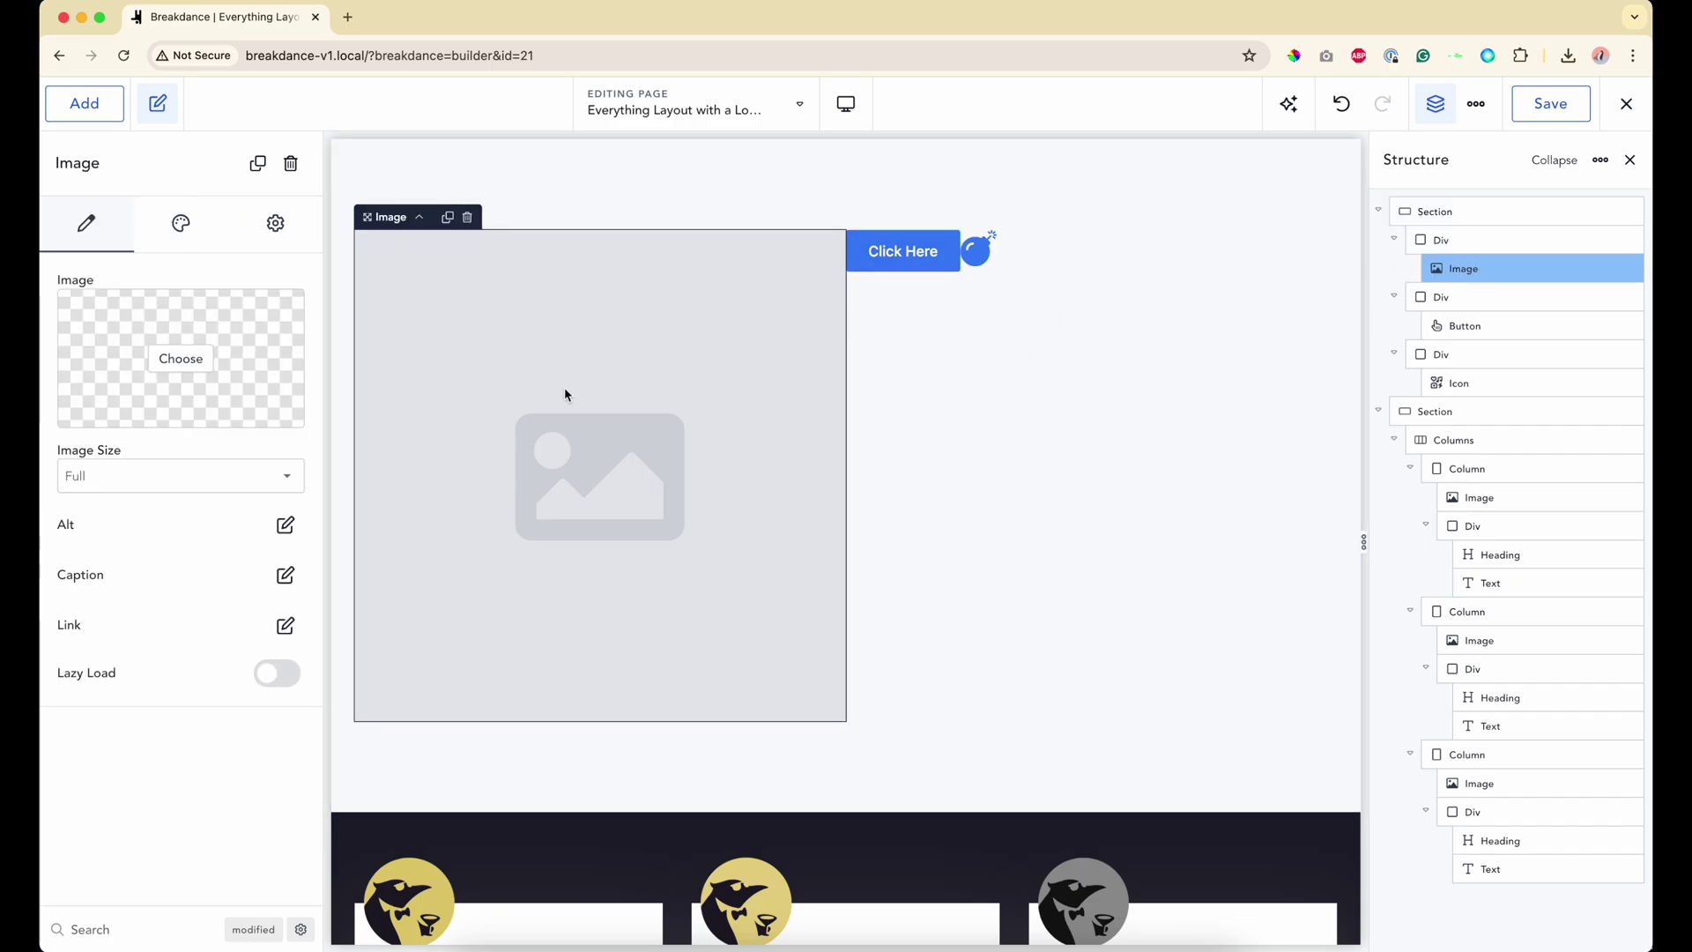
pyautogui.click(181, 357)
# Step: Set the first Div's image to the yellow penguin logo from the media library
pyautogui.click(305, 357)
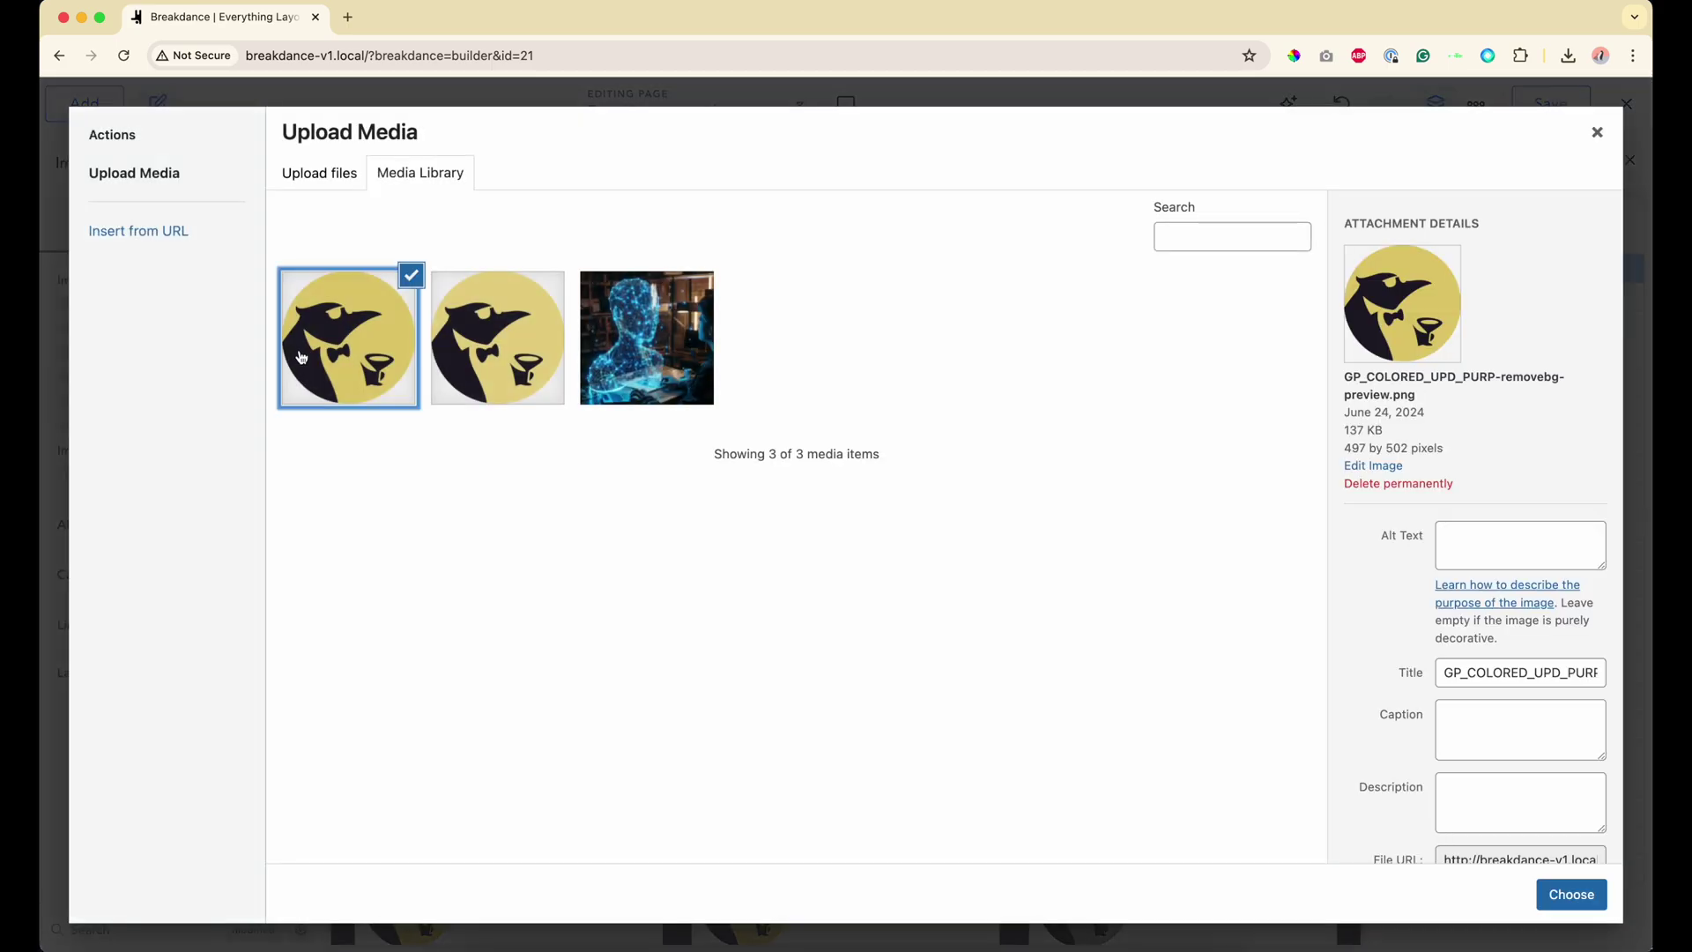
pyautogui.click(1571, 894)
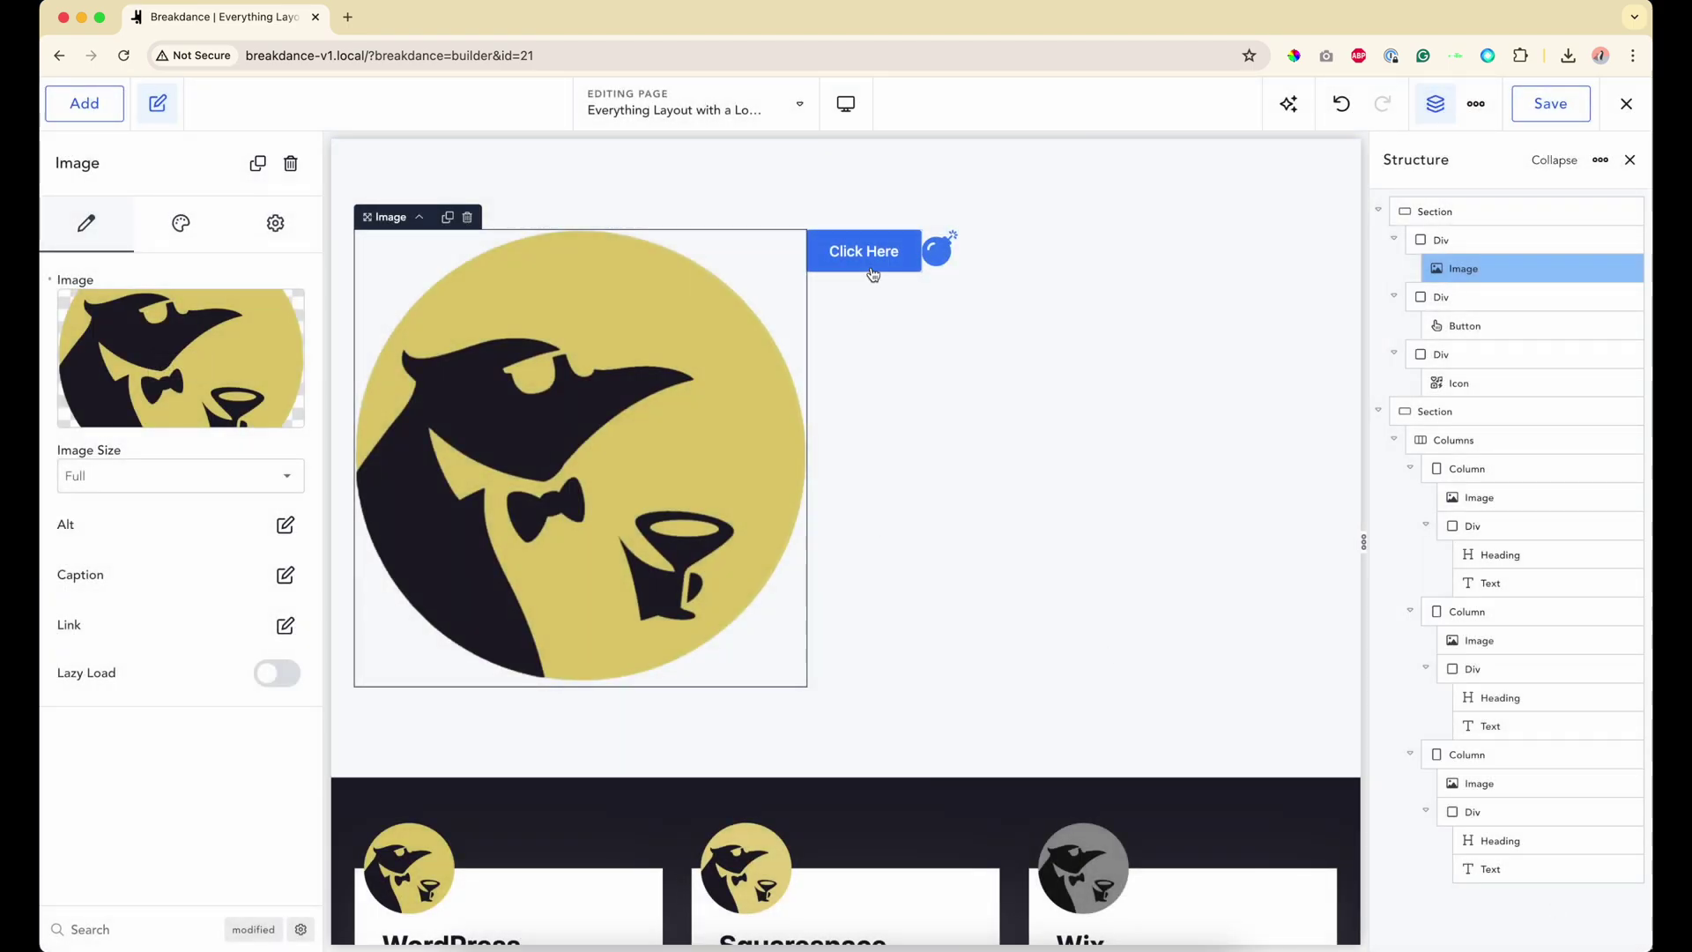
pyautogui.click(872, 274)
pyautogui.click(937, 251)
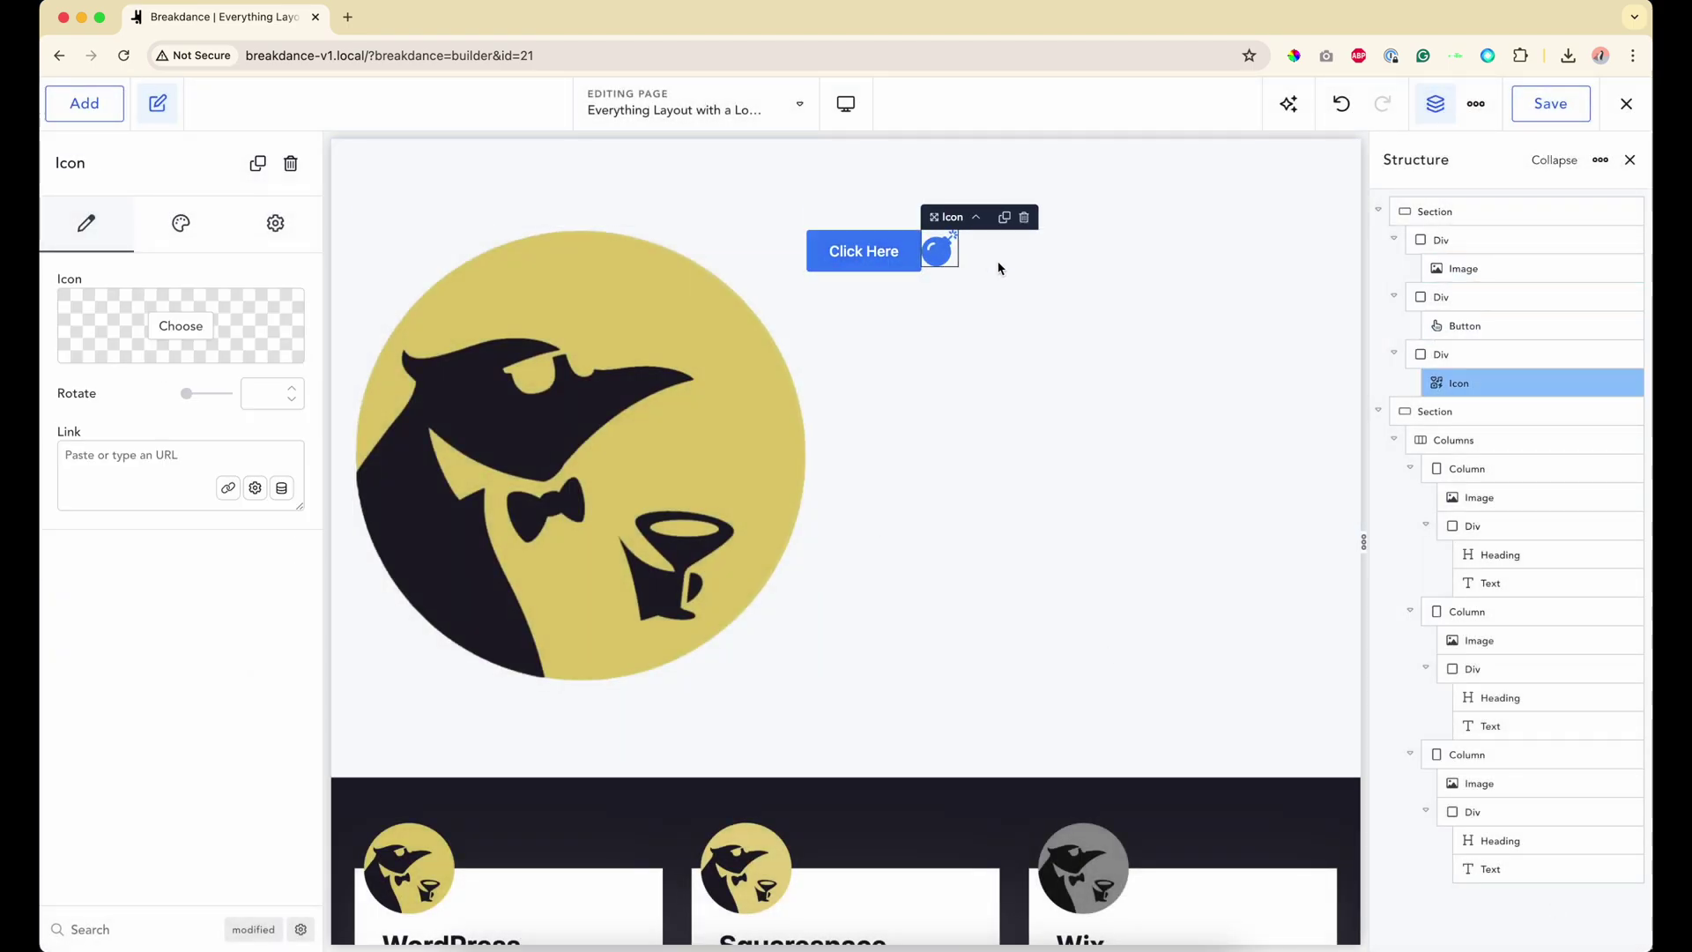
pyautogui.click(1439, 296)
pyautogui.click(1445, 239)
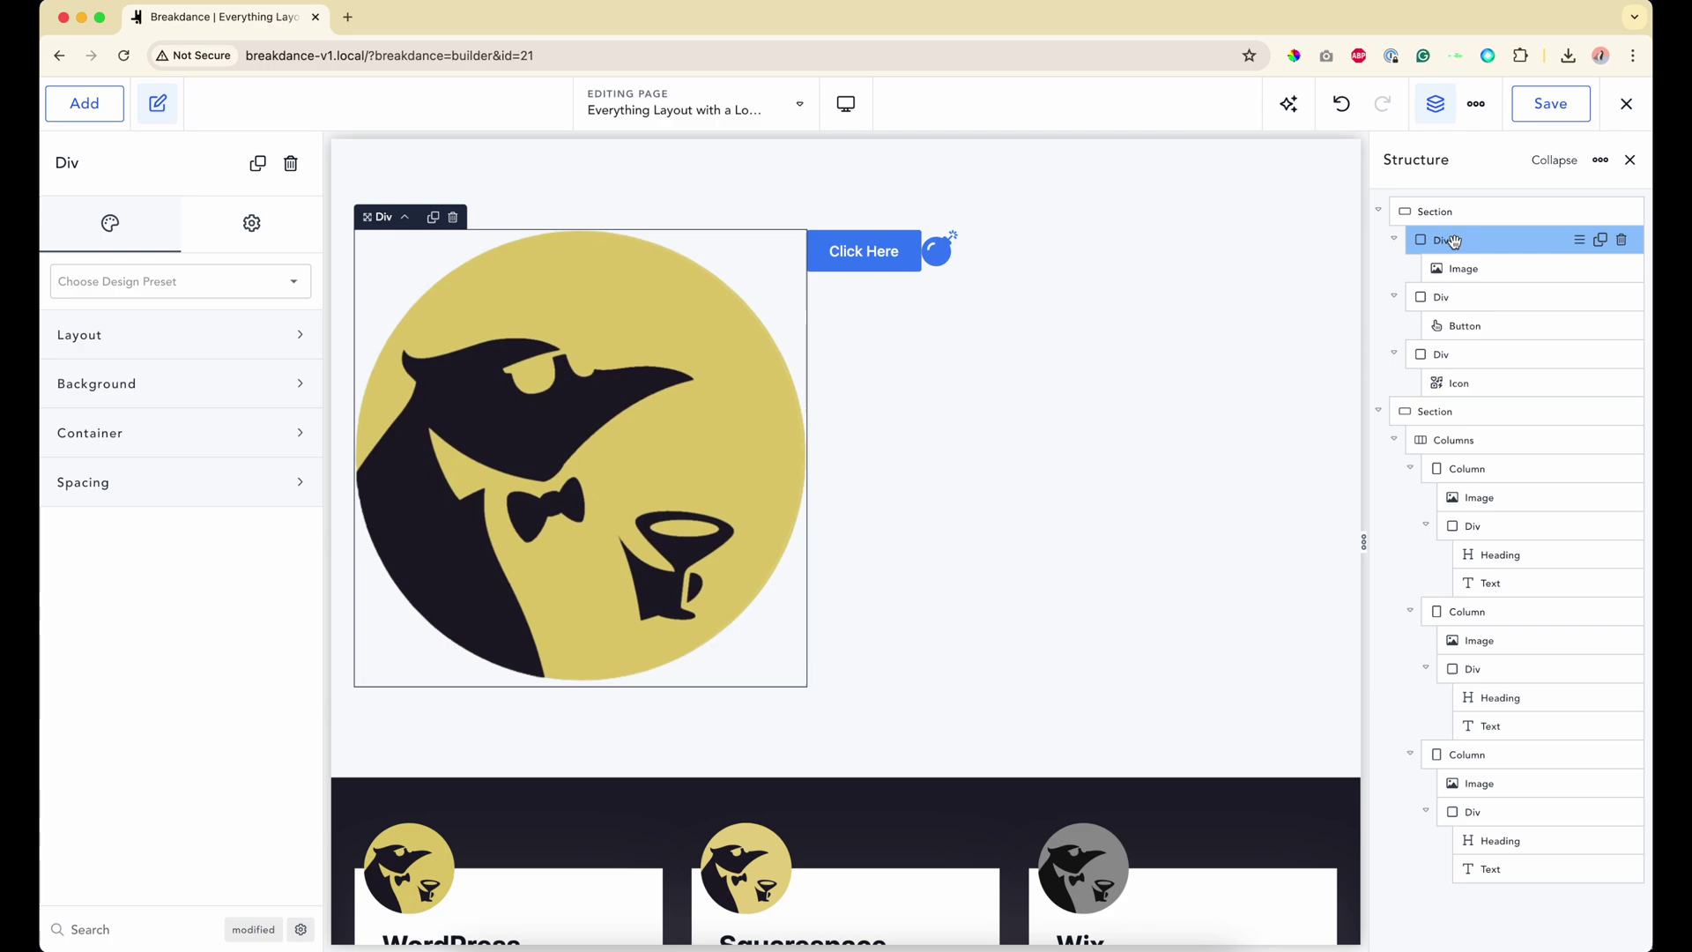
pyautogui.click(1463, 302)
pyautogui.click(1476, 352)
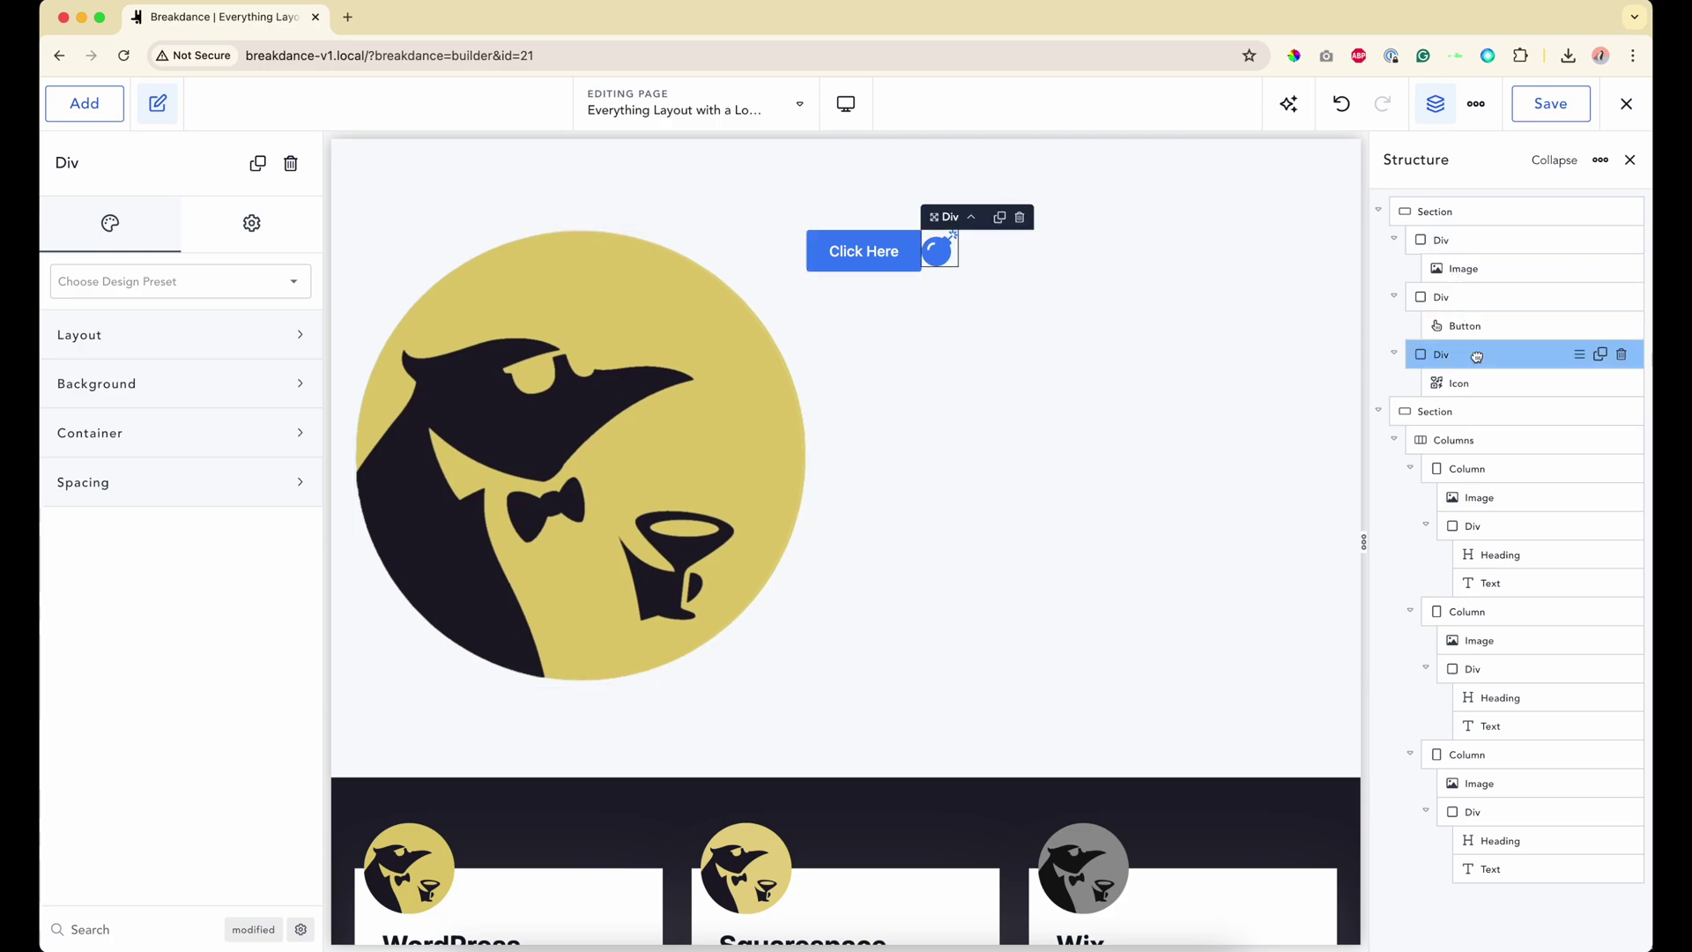
pyautogui.click(1448, 238)
pyautogui.click(962, 333)
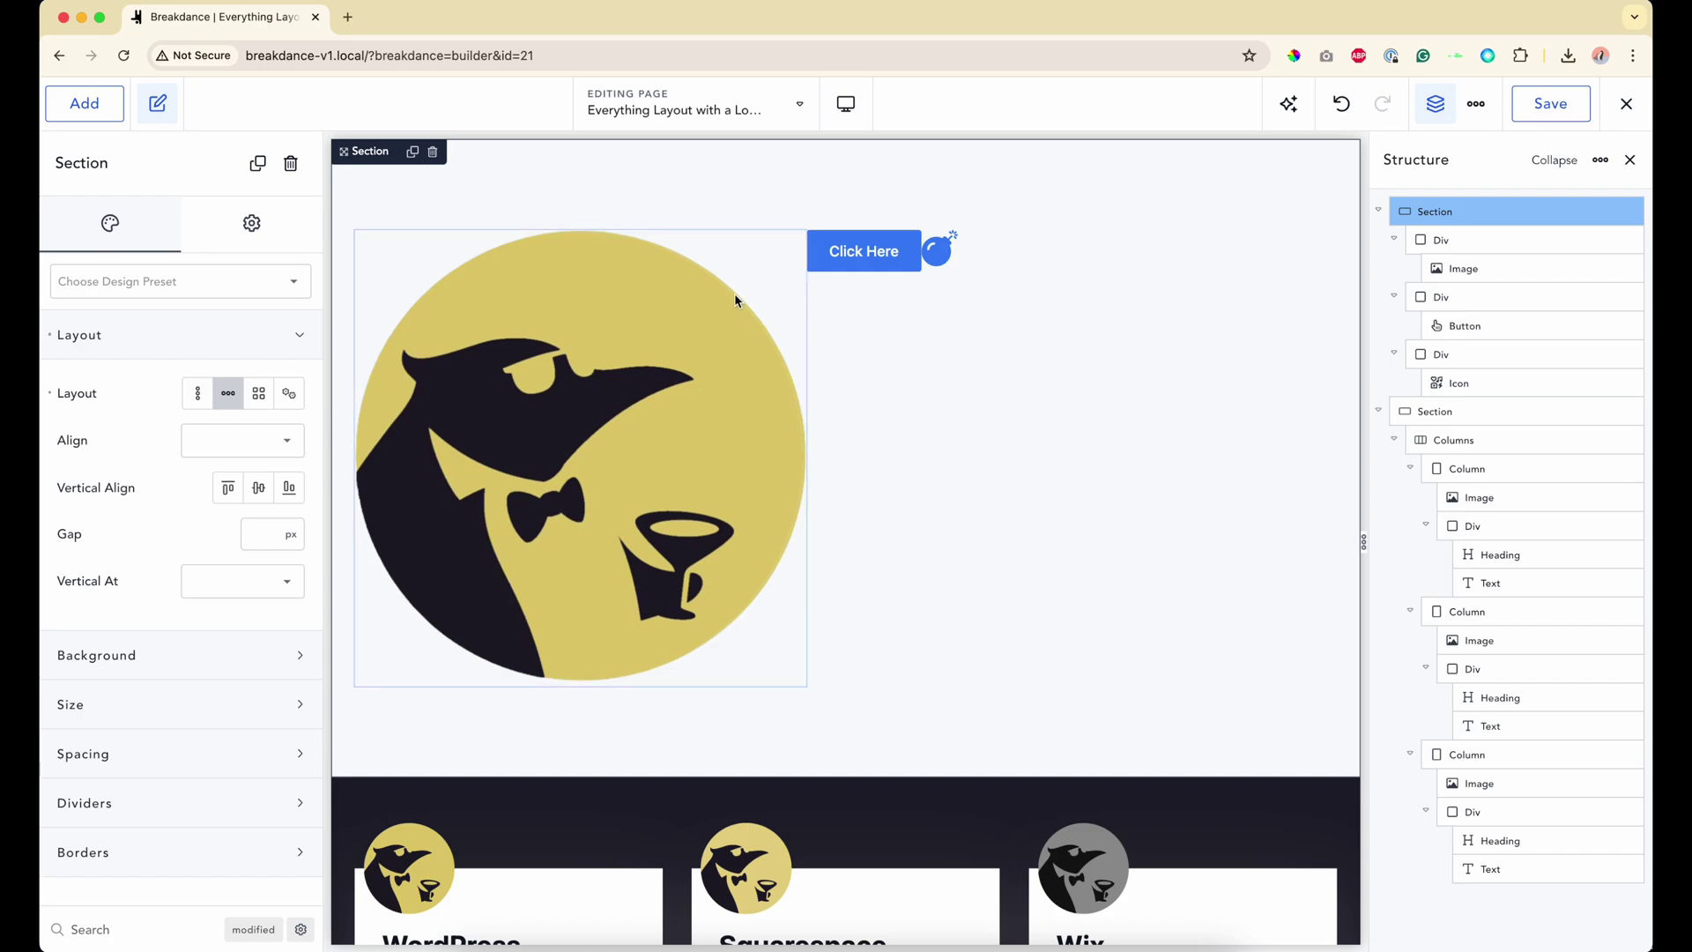
# Step: Keep the penguin image's Image Size at Full
pyautogui.click(633, 353)
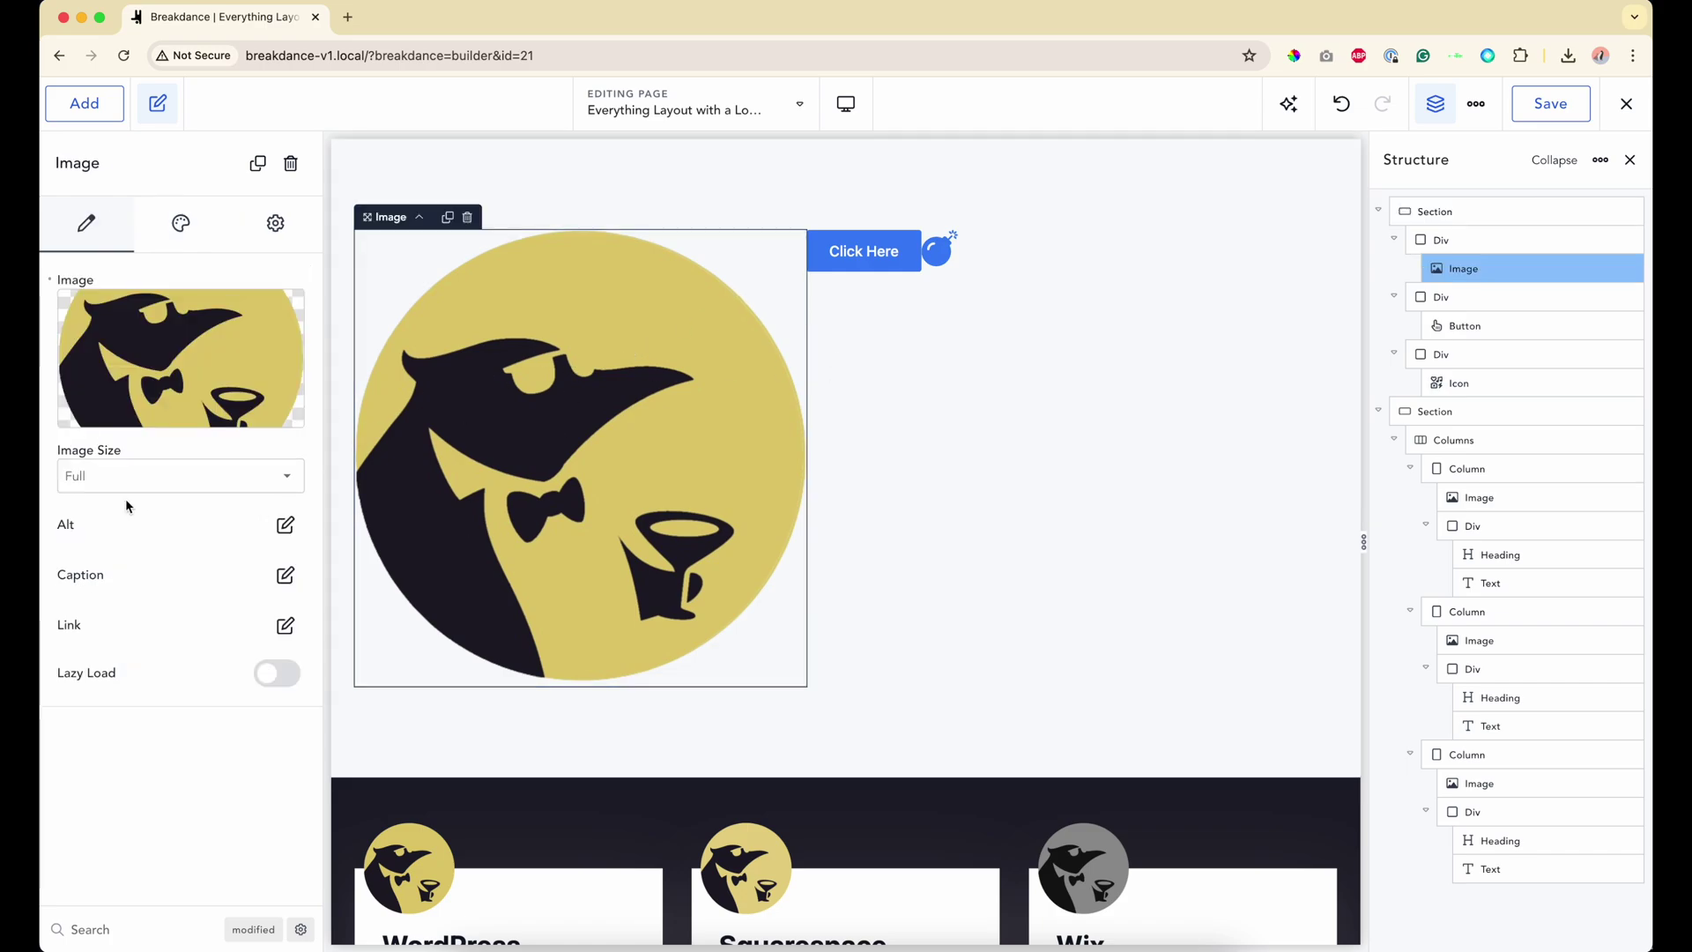
pyautogui.click(91, 489)
pyautogui.click(141, 488)
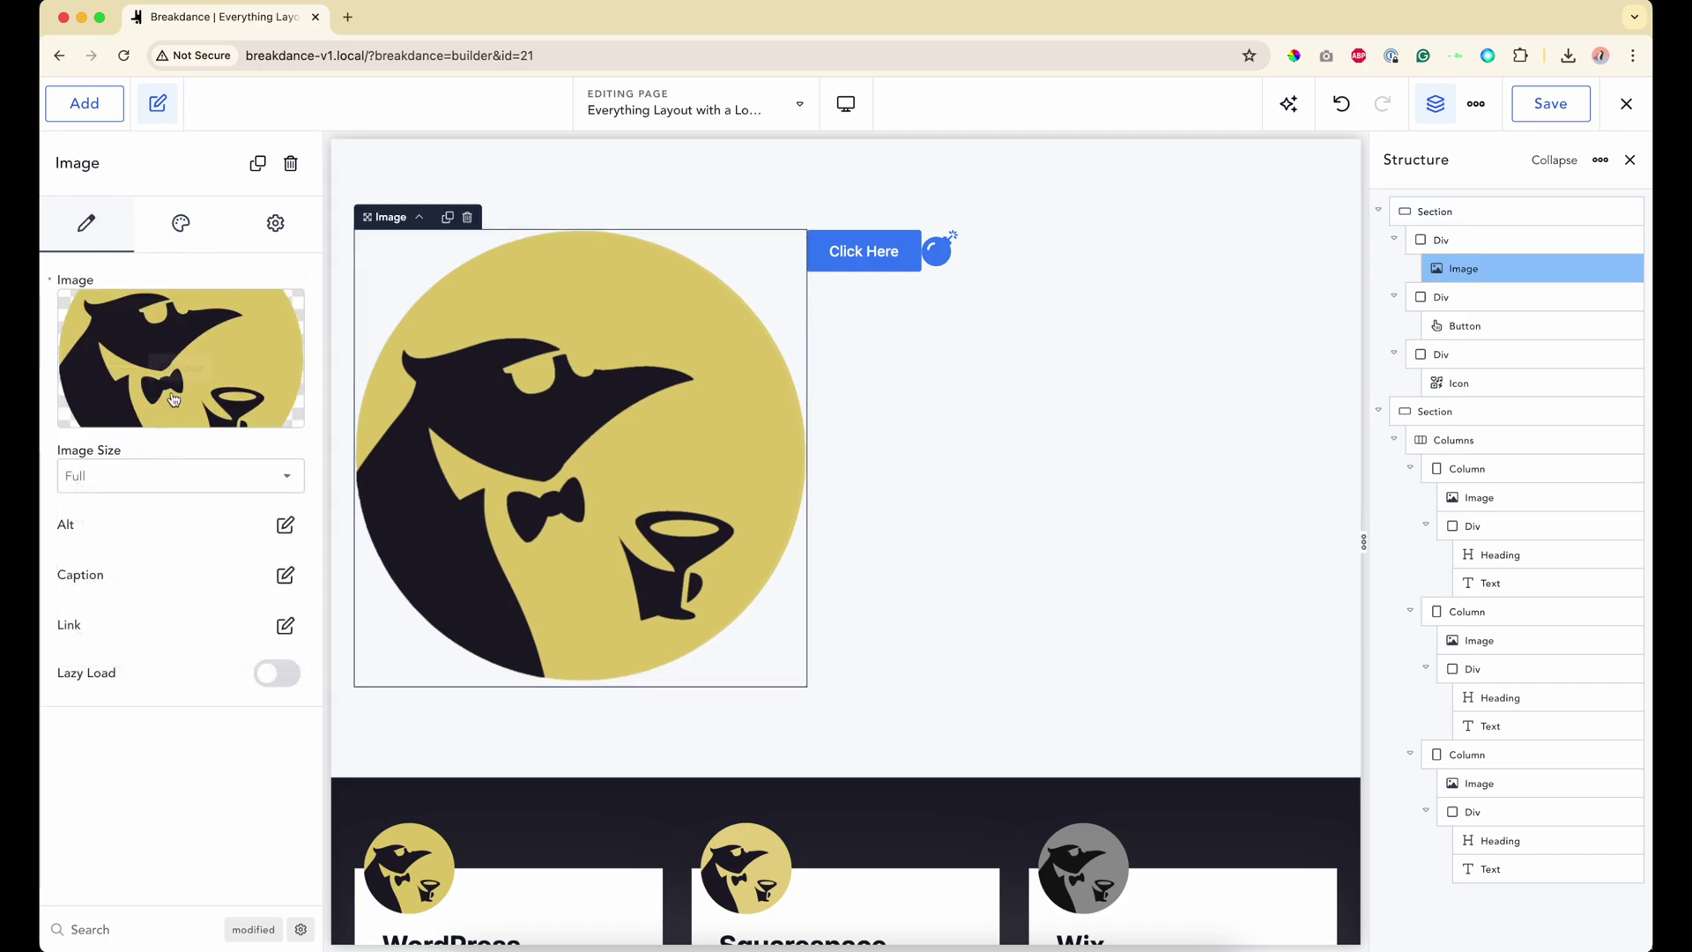
# Step: Try 40% and 80% widths on the penguin logo's container Div
pyautogui.click(196, 225)
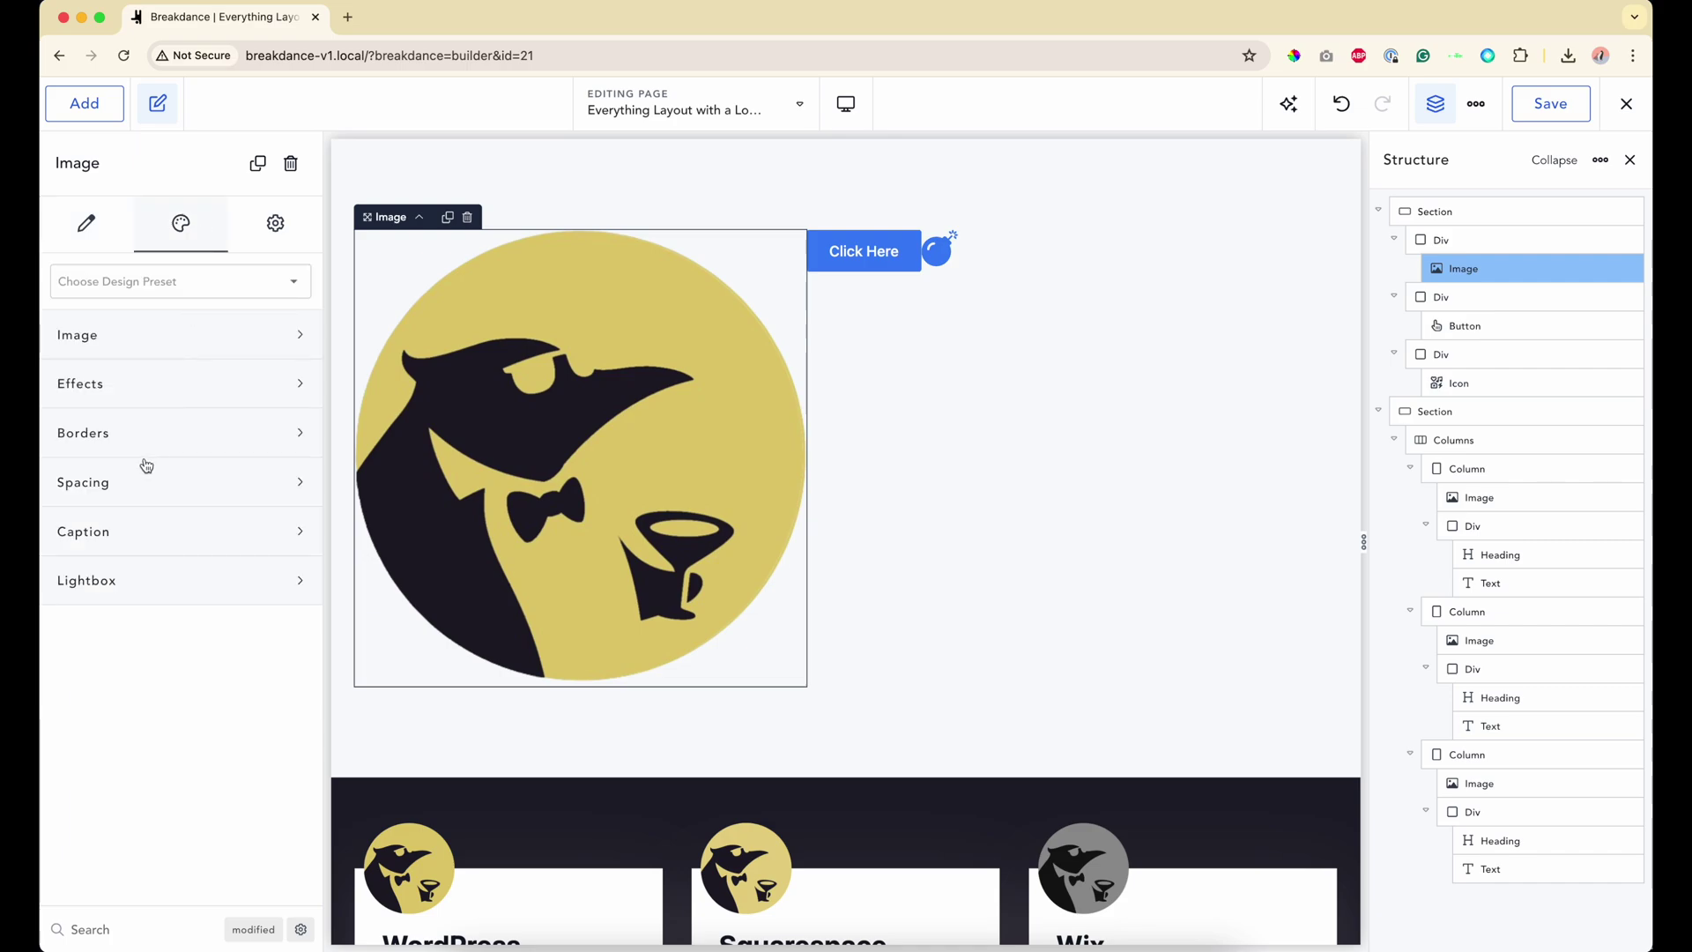
pyautogui.click(1472, 239)
pyautogui.click(201, 340)
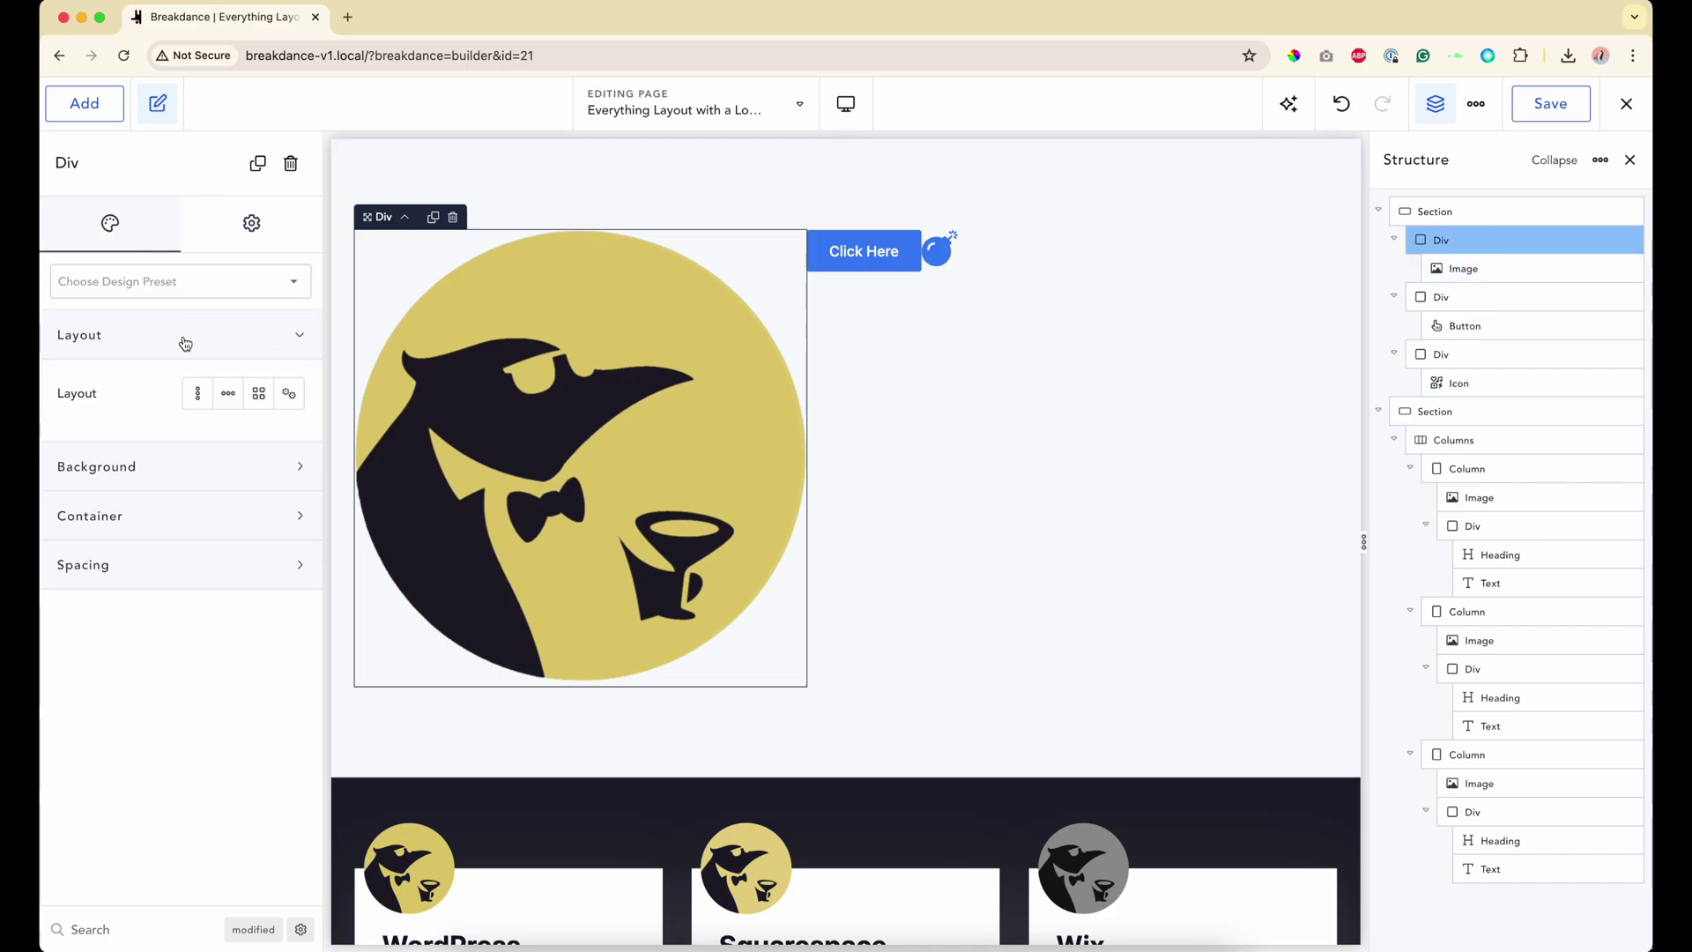
pyautogui.click(185, 345)
pyautogui.click(128, 459)
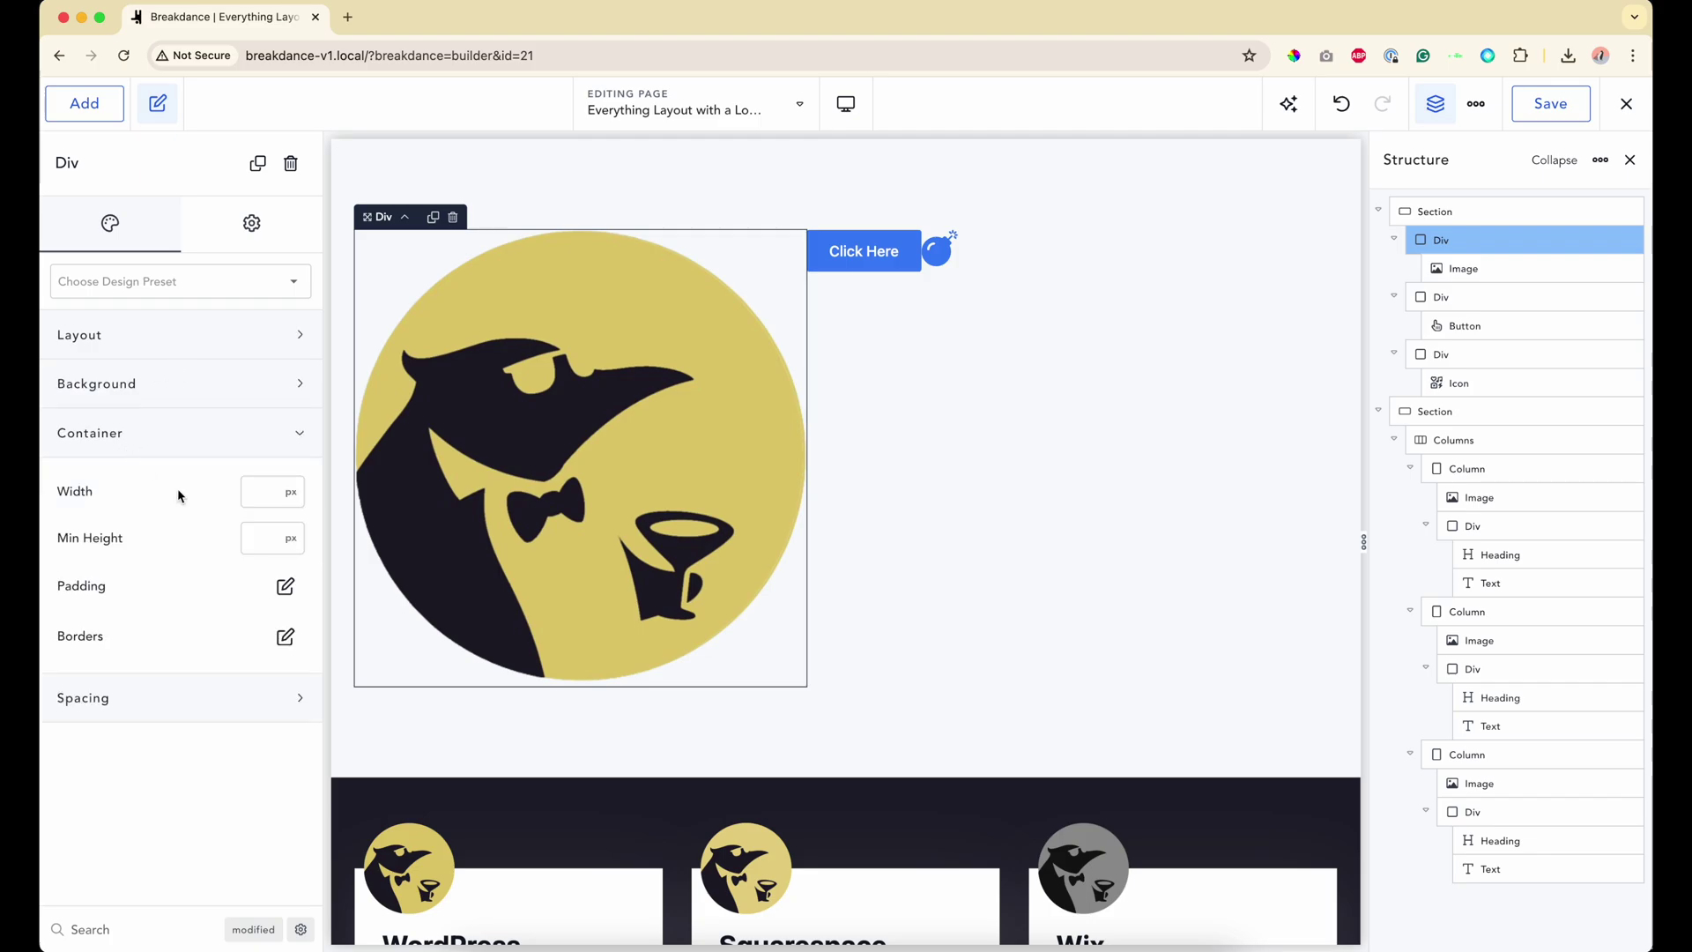
pyautogui.click(292, 500)
pyautogui.click(292, 501)
pyautogui.click(296, 571)
pyautogui.write('40')
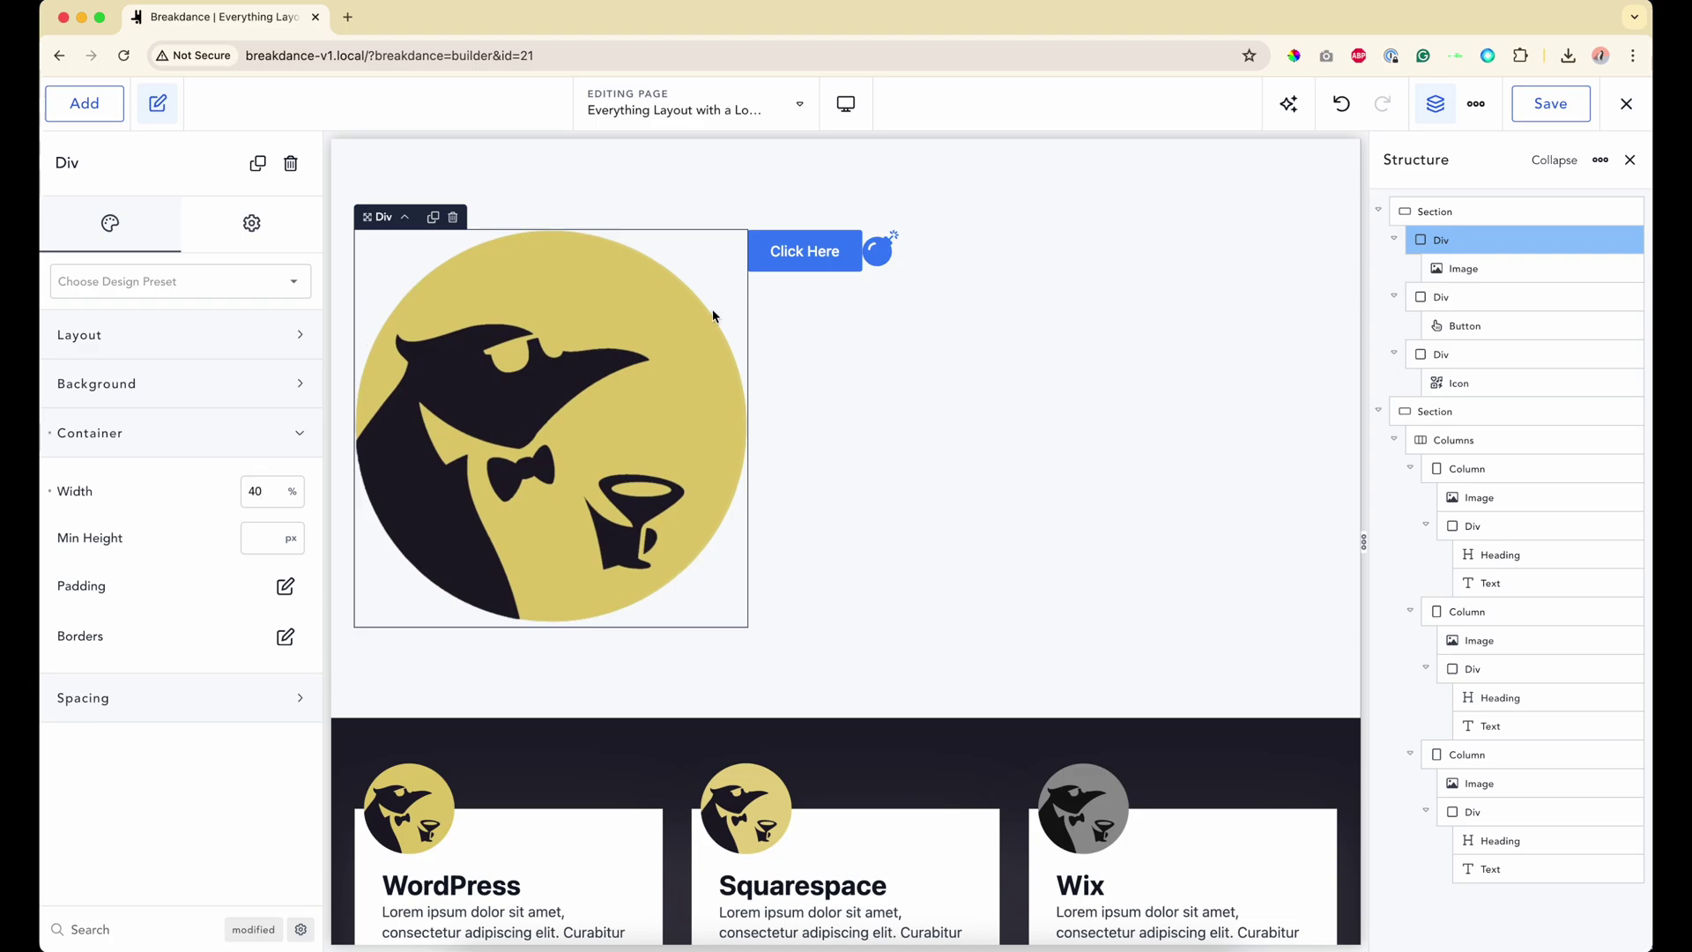
pyautogui.press('BackSpace')
pyautogui.press('BackSpace')
pyautogui.write('80')
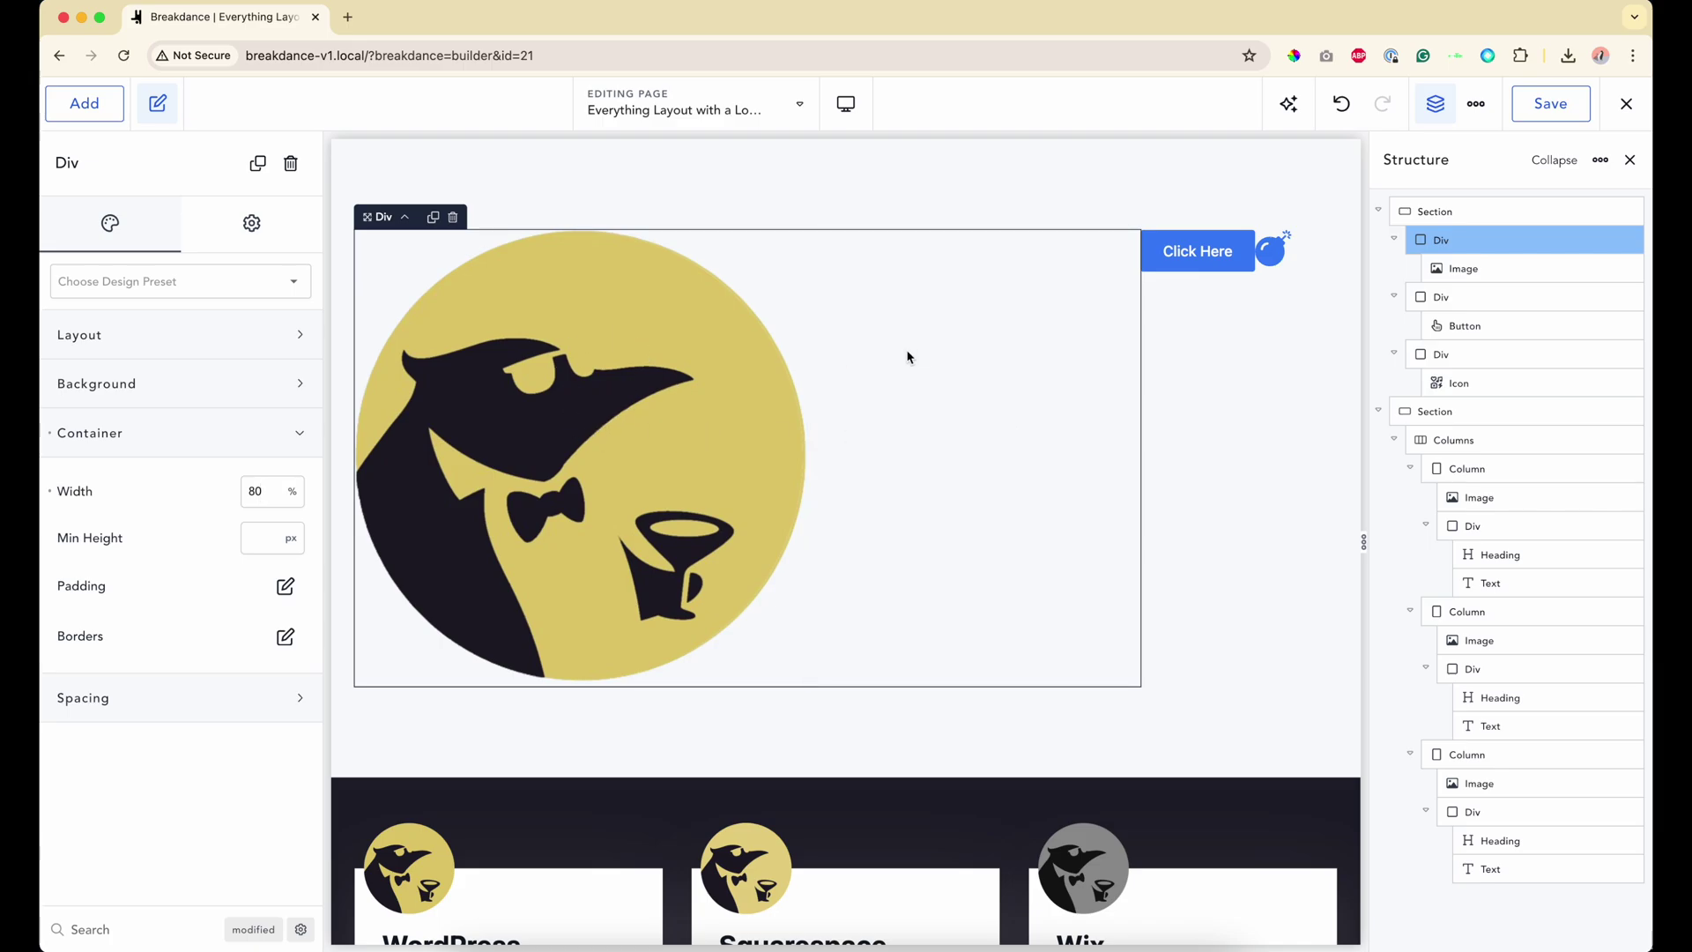
# Step: Try 200, 500 and 800 px container widths, then clear the width value
pyautogui.press('BackSpace')
pyautogui.press('BackSpace')
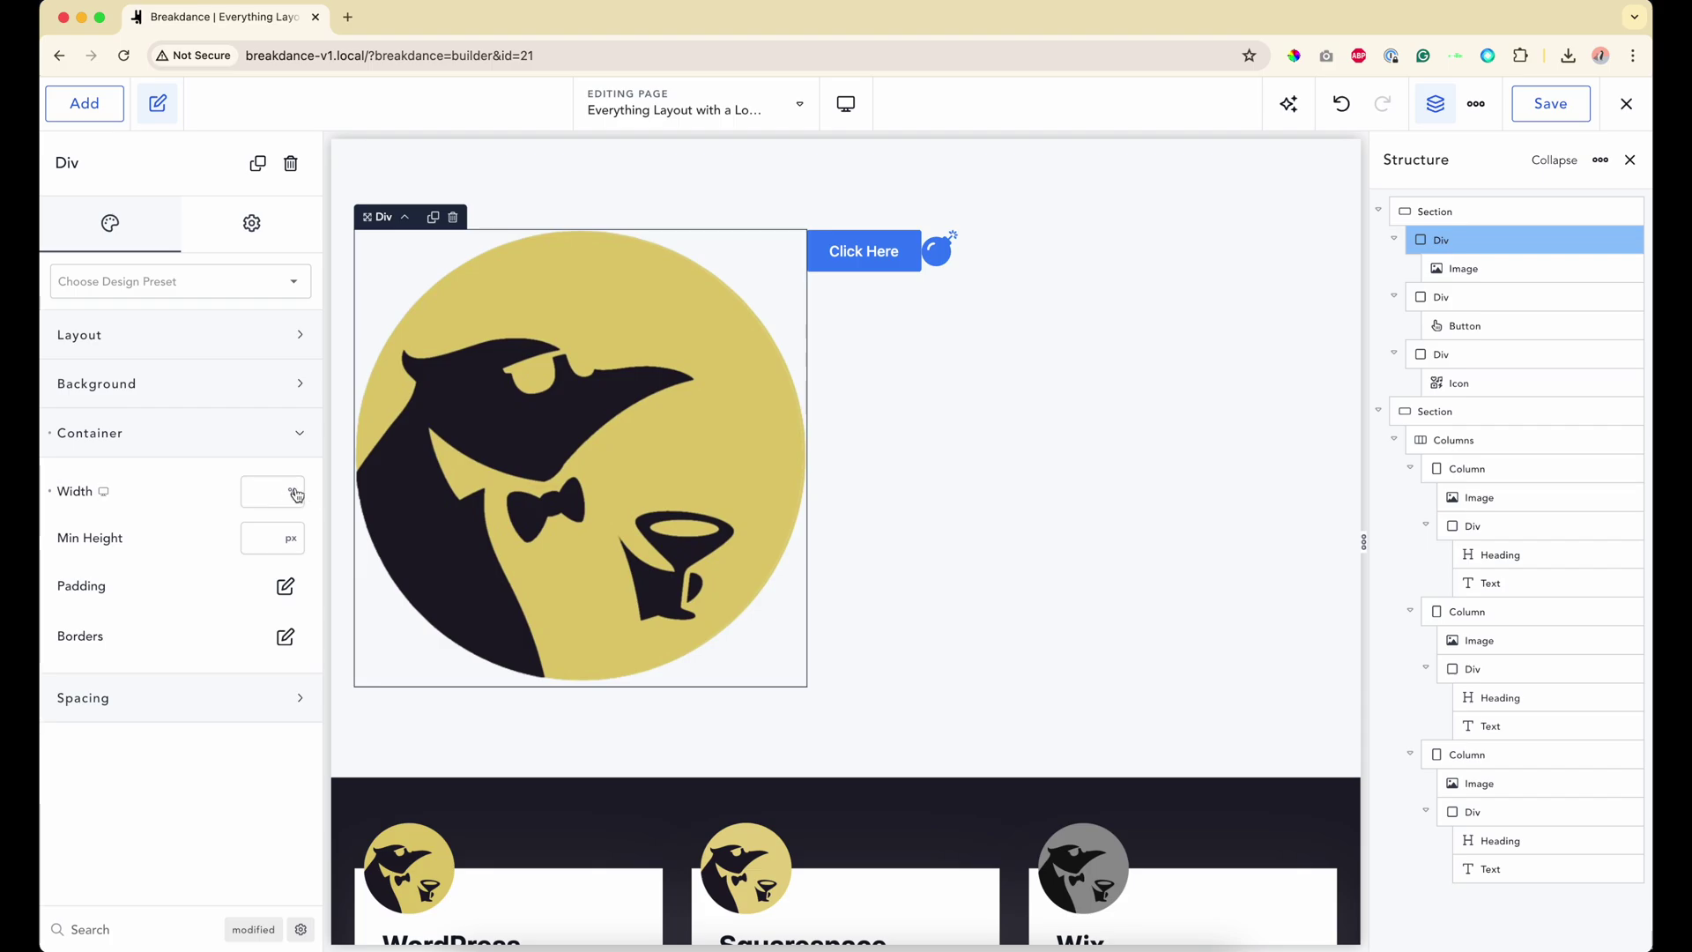
pyautogui.click(296, 491)
pyautogui.click(291, 539)
pyautogui.write('200')
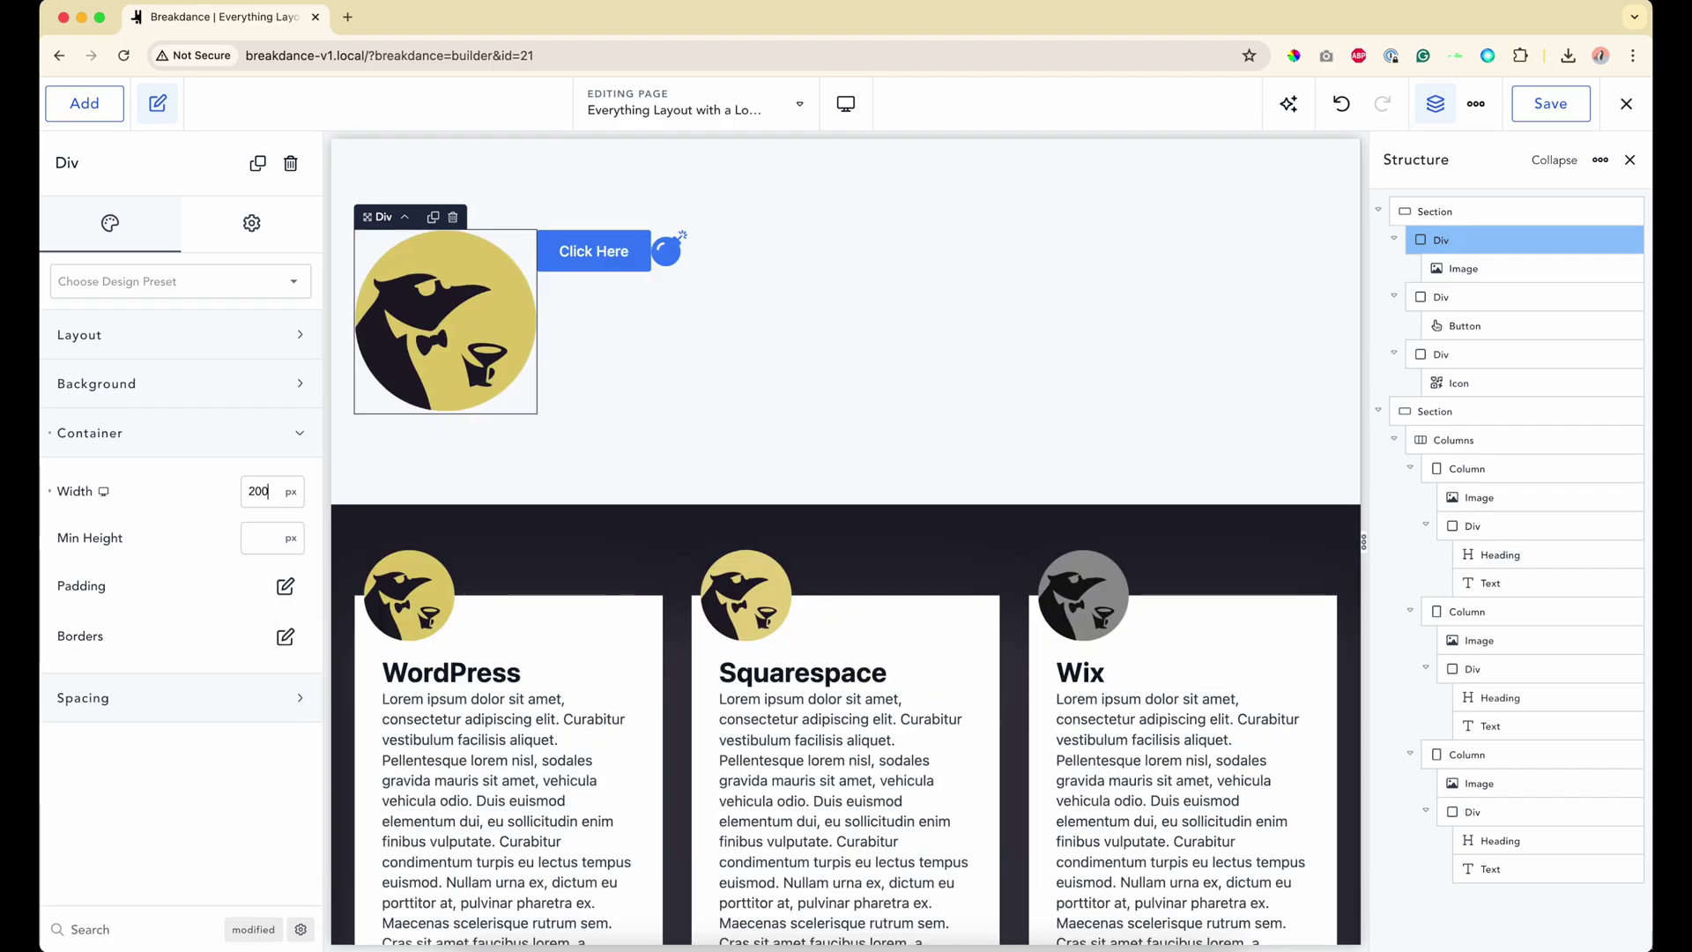
pyautogui.press('BackSpace')
pyautogui.press('BackSpace')
pyautogui.press('BackSpace')
pyautogui.write('500')
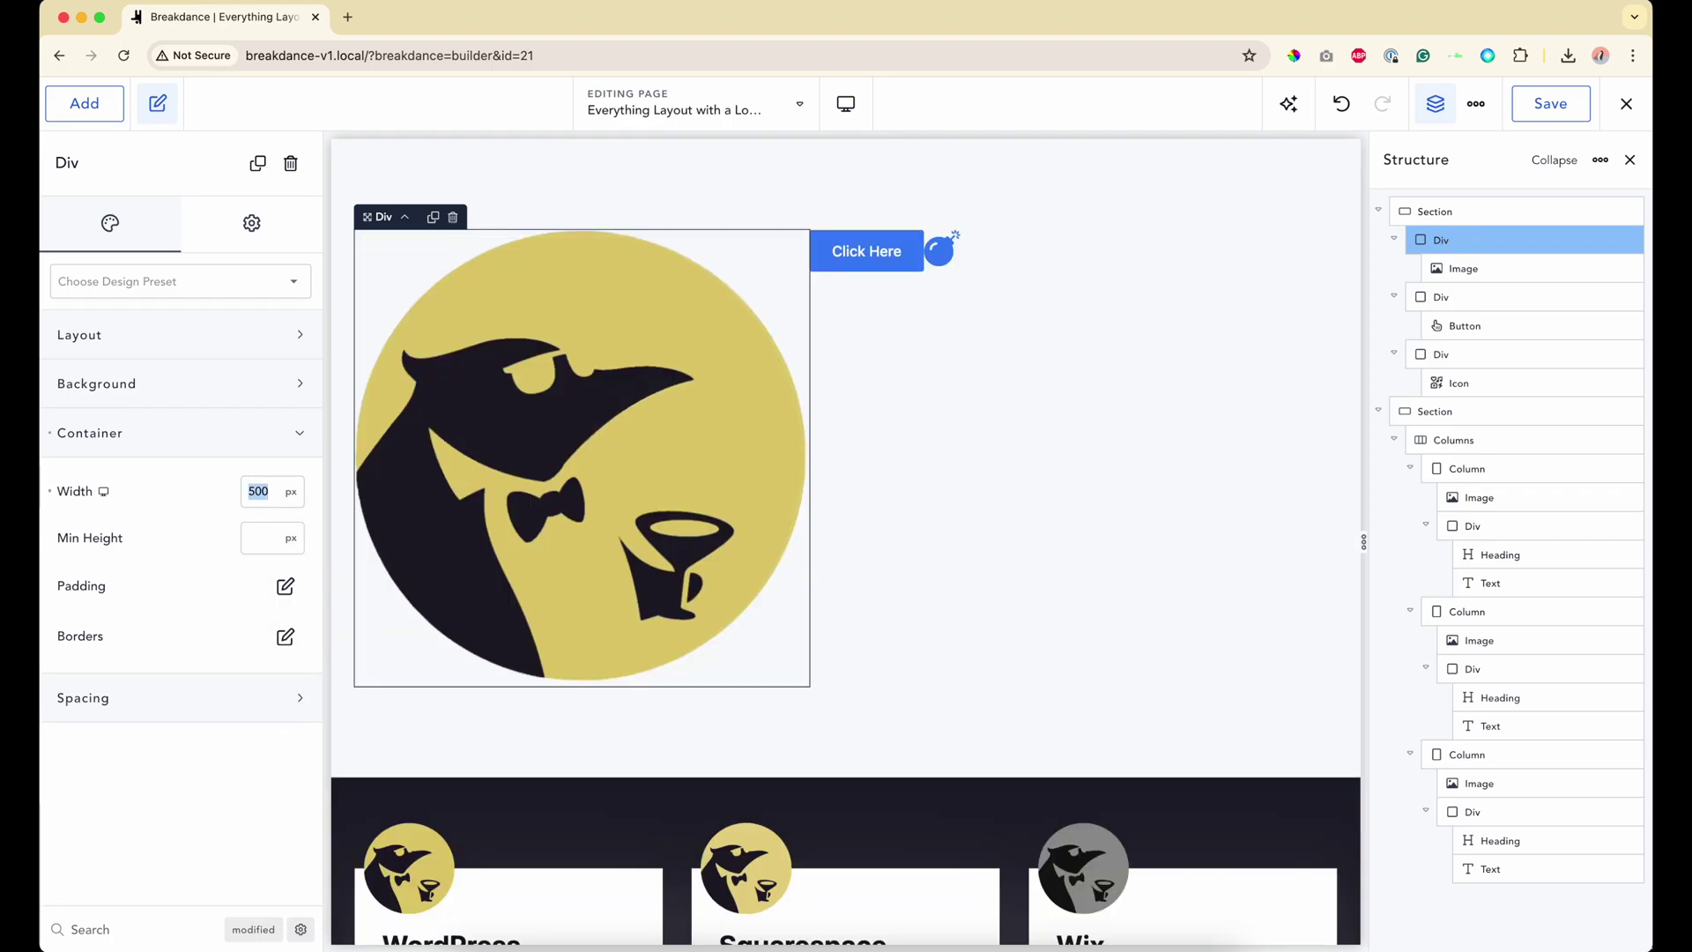
pyautogui.write('800')
pyautogui.press('super+a')
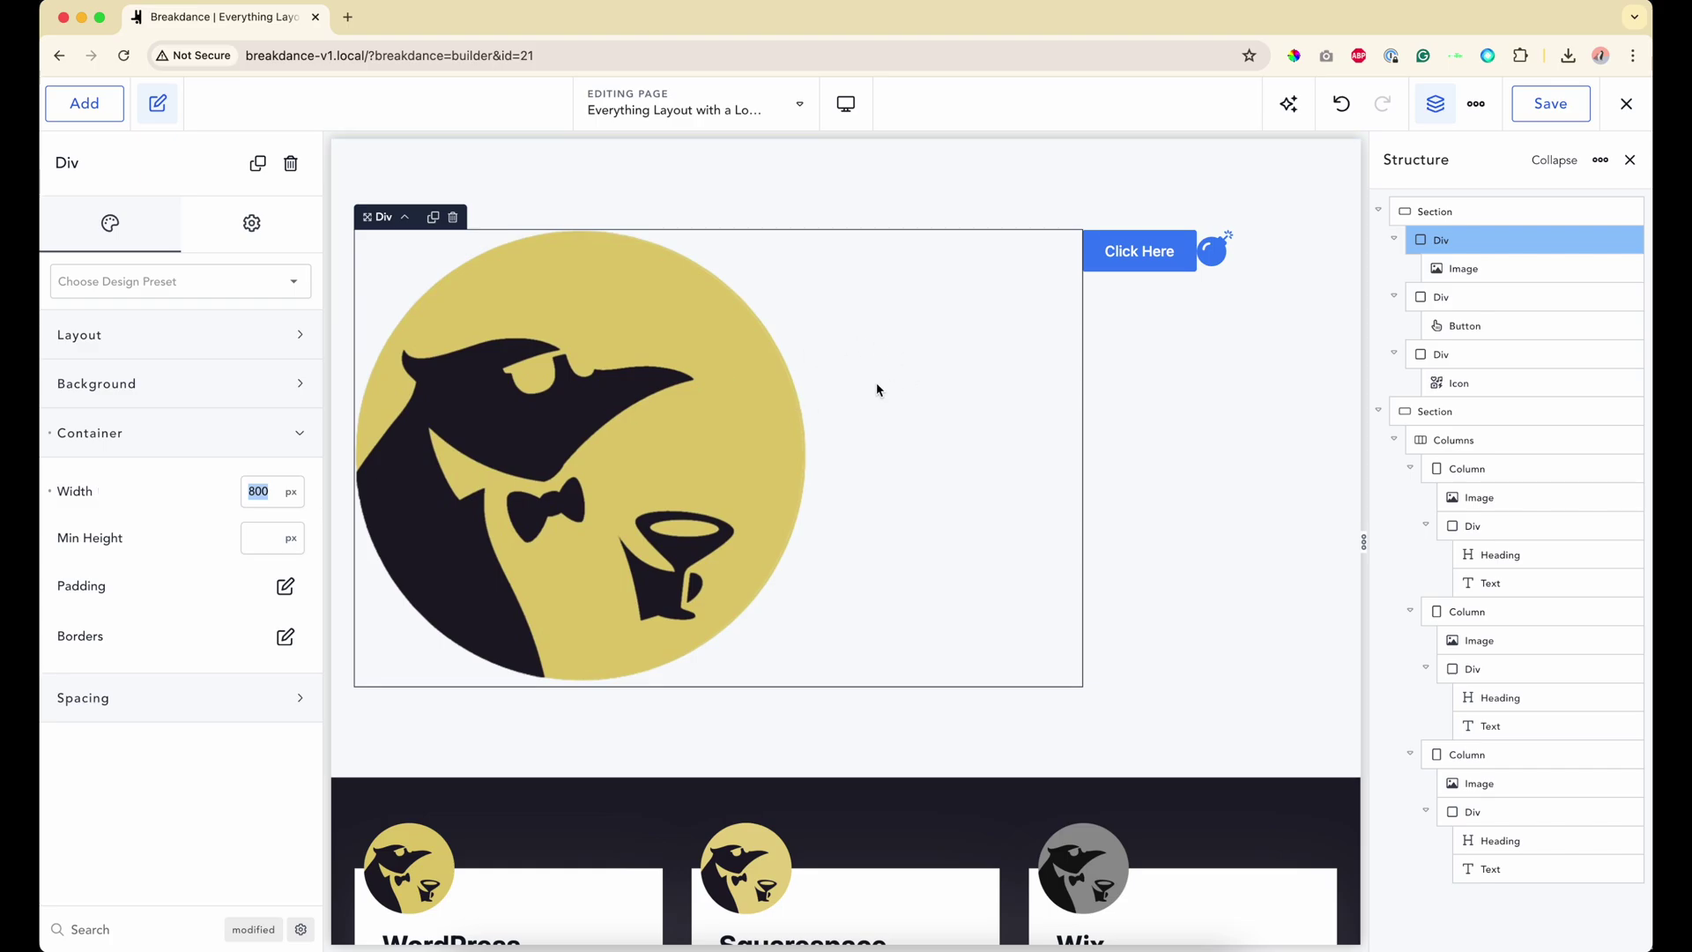
pyautogui.press('BackSpace')
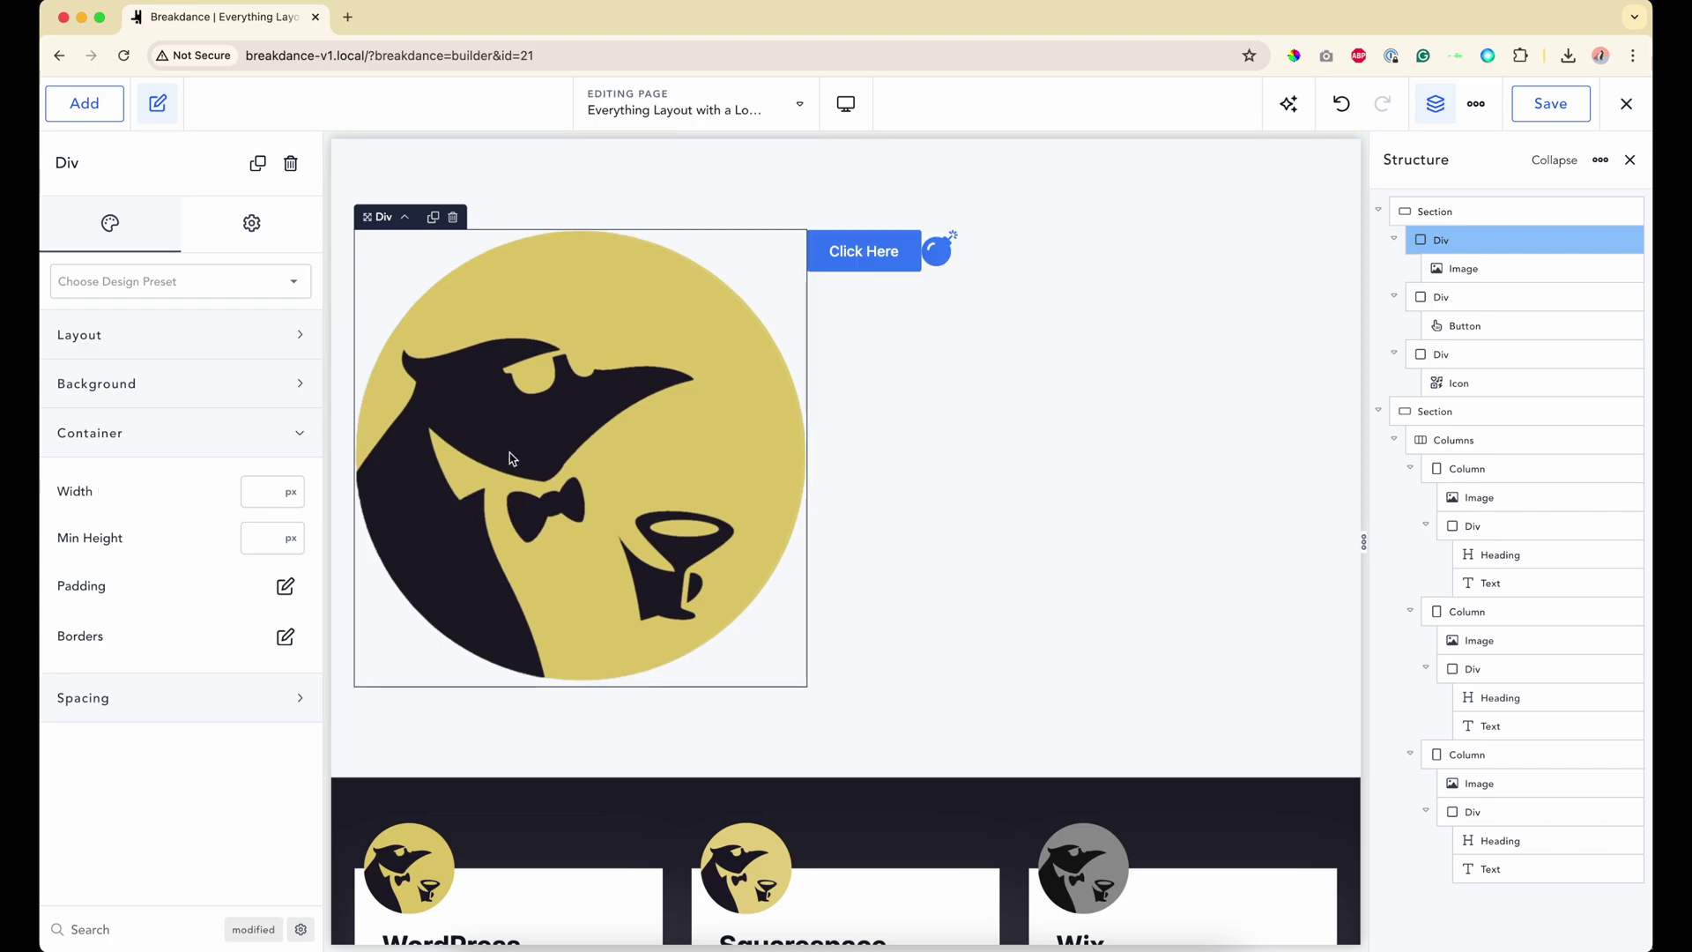
pyautogui.write('800')
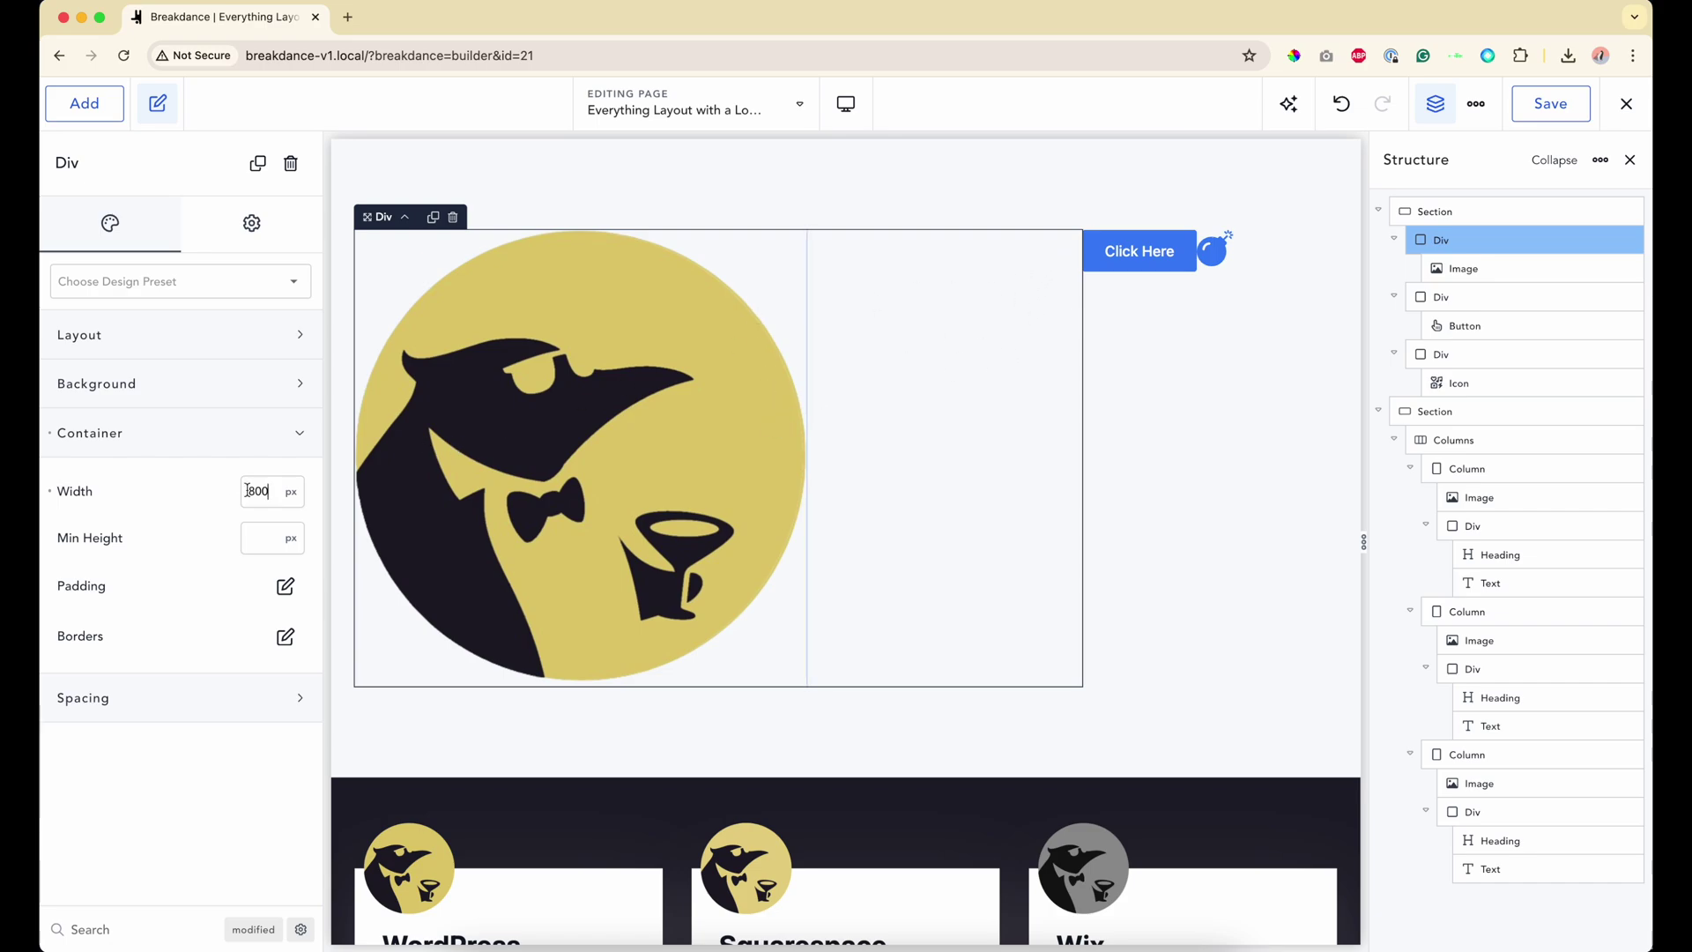
pyautogui.press('BackSpace')
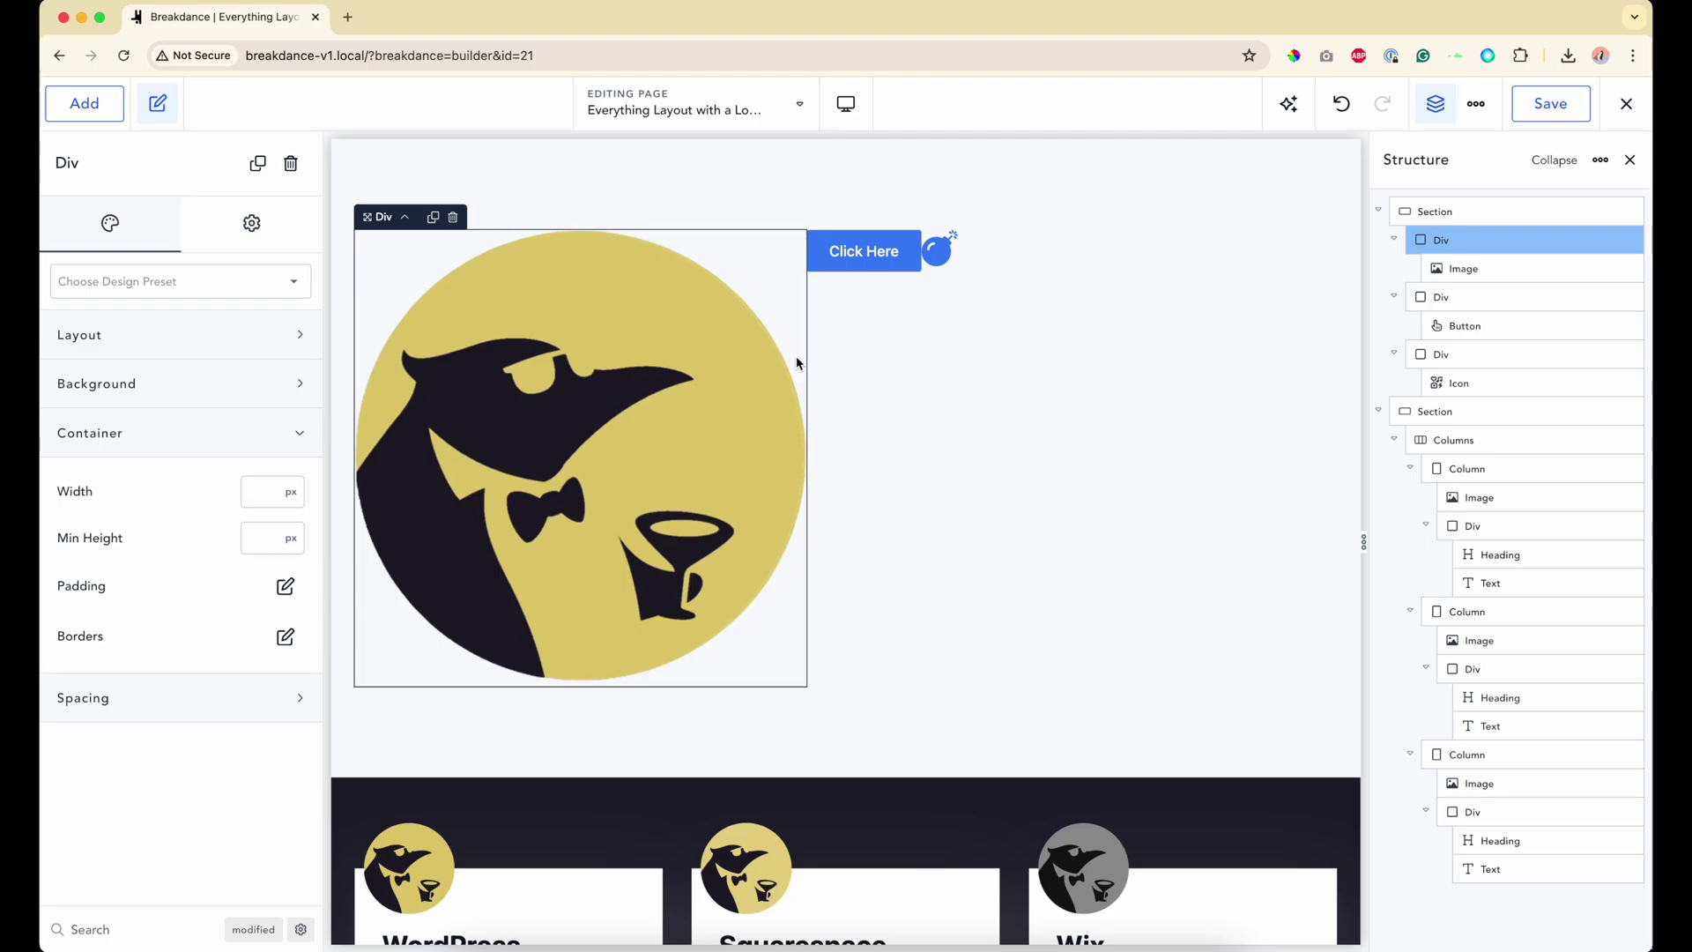
pyautogui.click(846, 103)
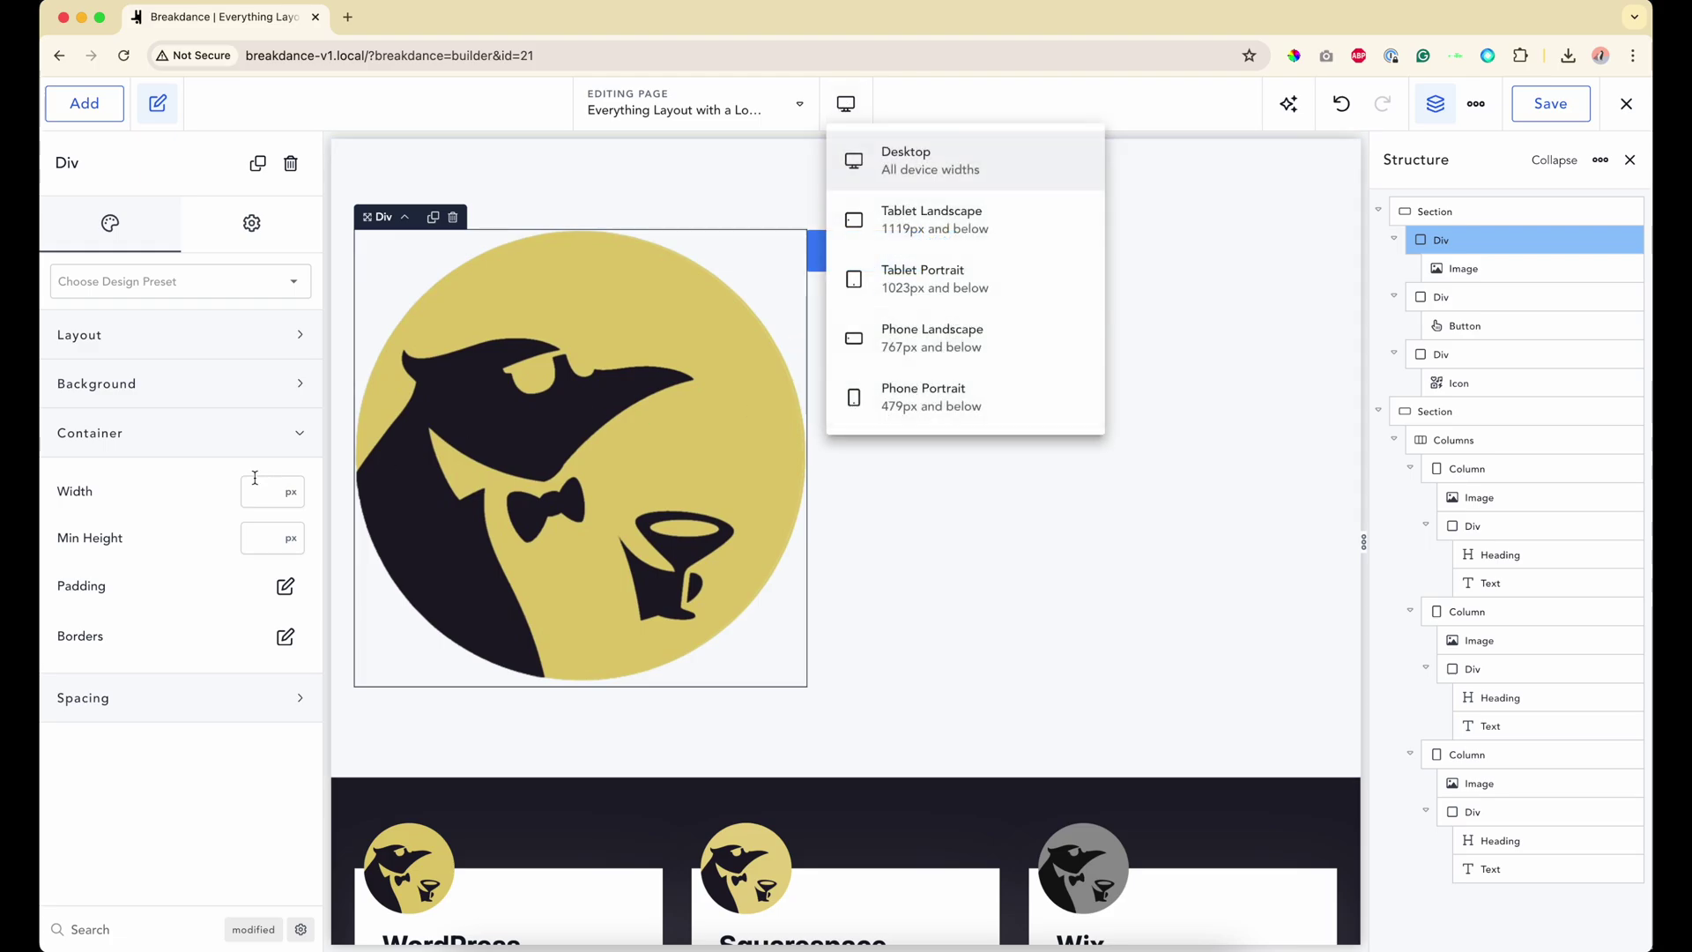
pyautogui.click(253, 480)
pyautogui.write('800')
pyautogui.click(848, 110)
pyautogui.click(870, 394)
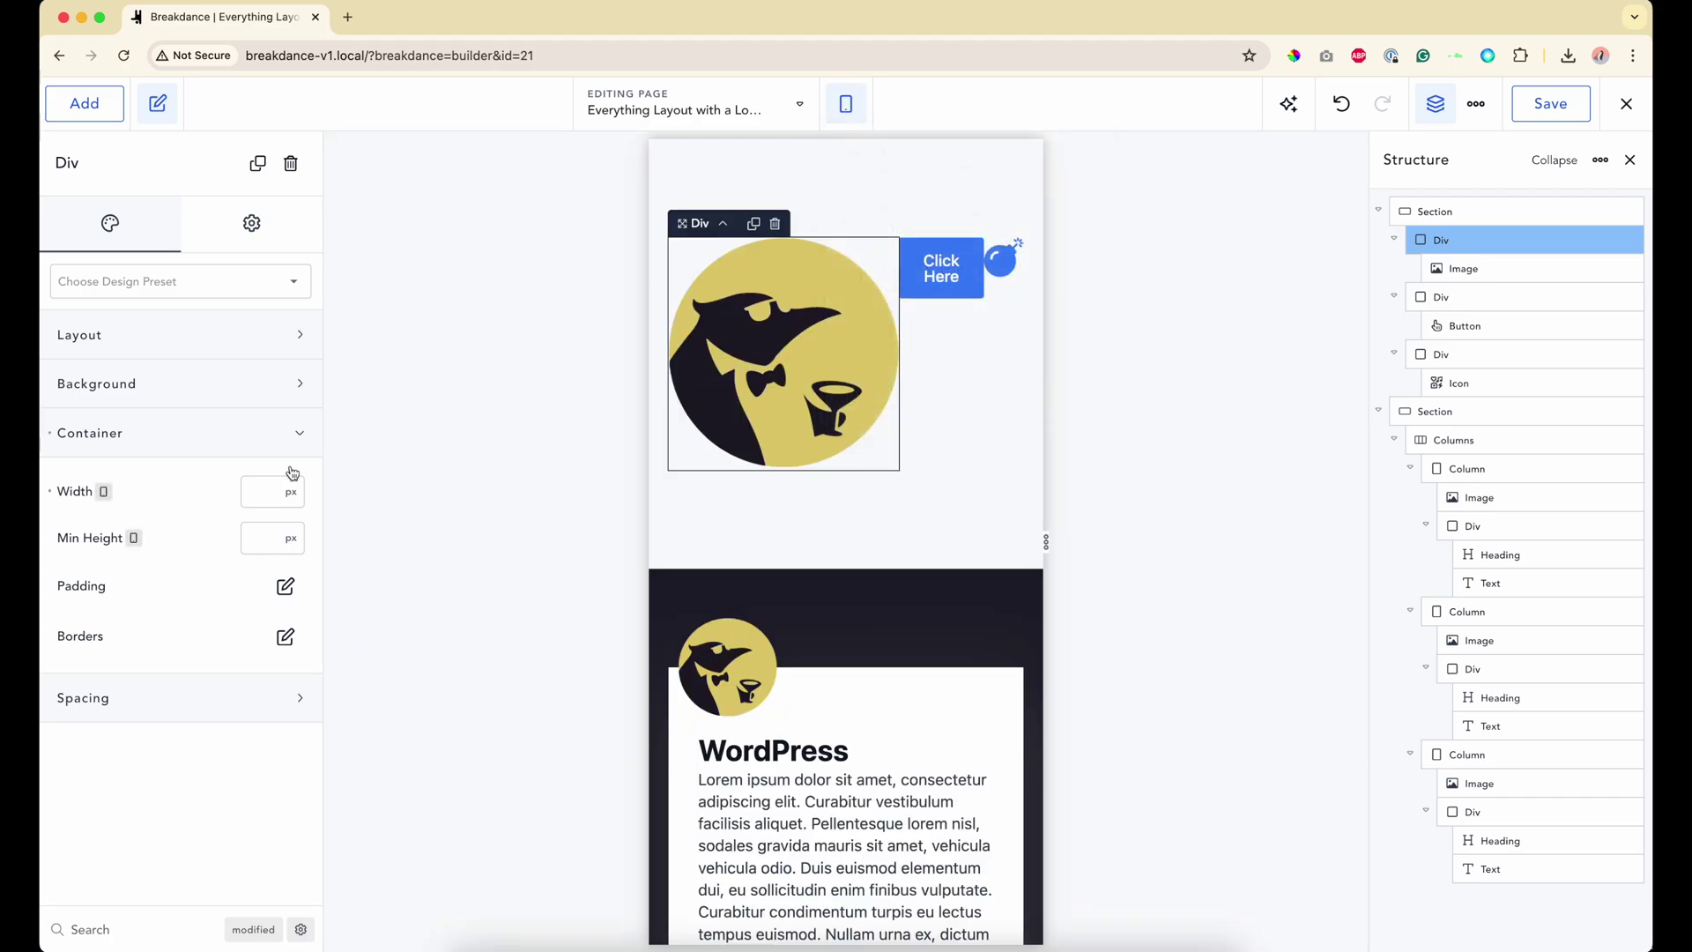
pyautogui.click(846, 103)
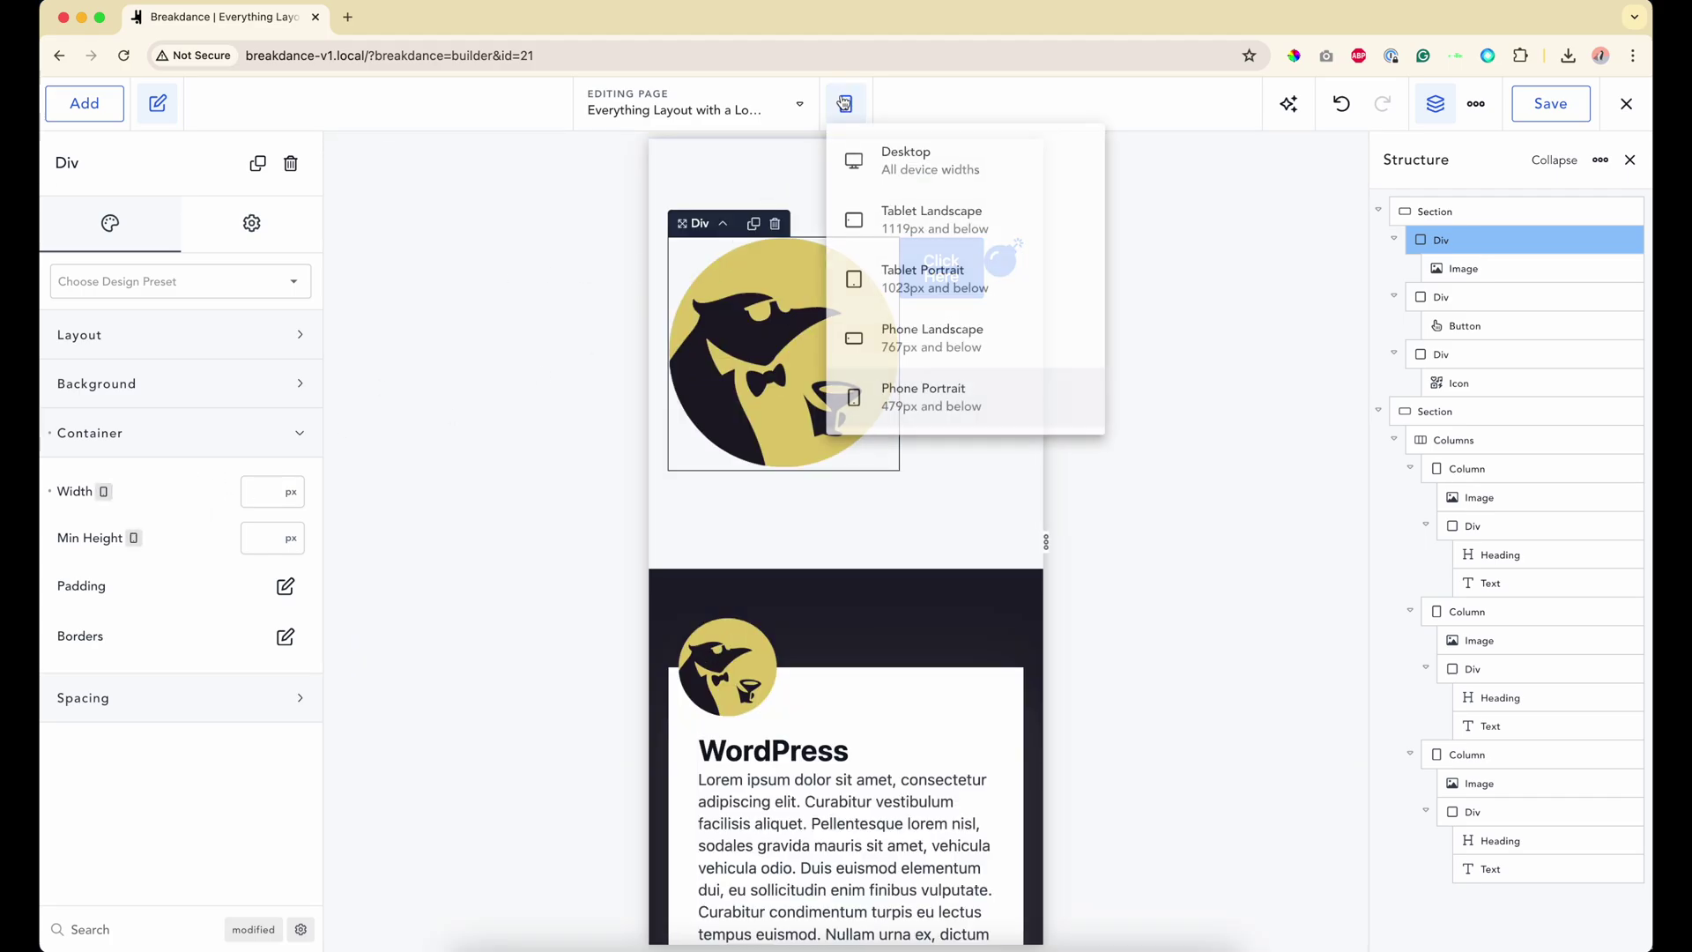
pyautogui.click(862, 167)
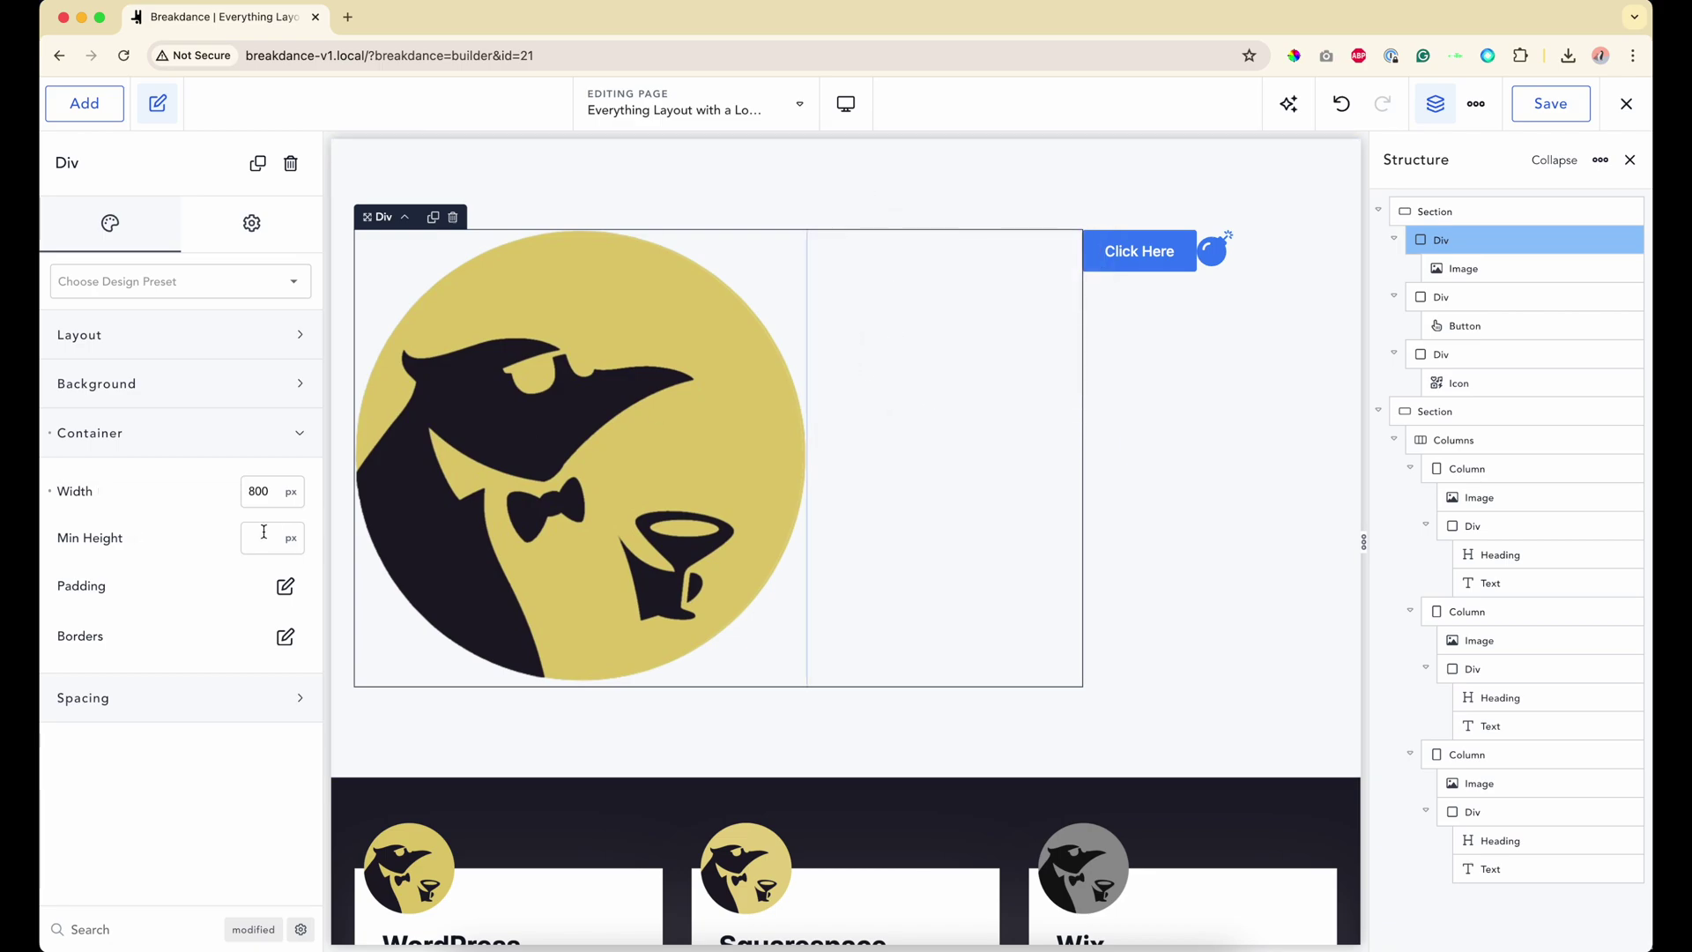
pyautogui.doubleClick(258, 491)
pyautogui.press('BackSpace')
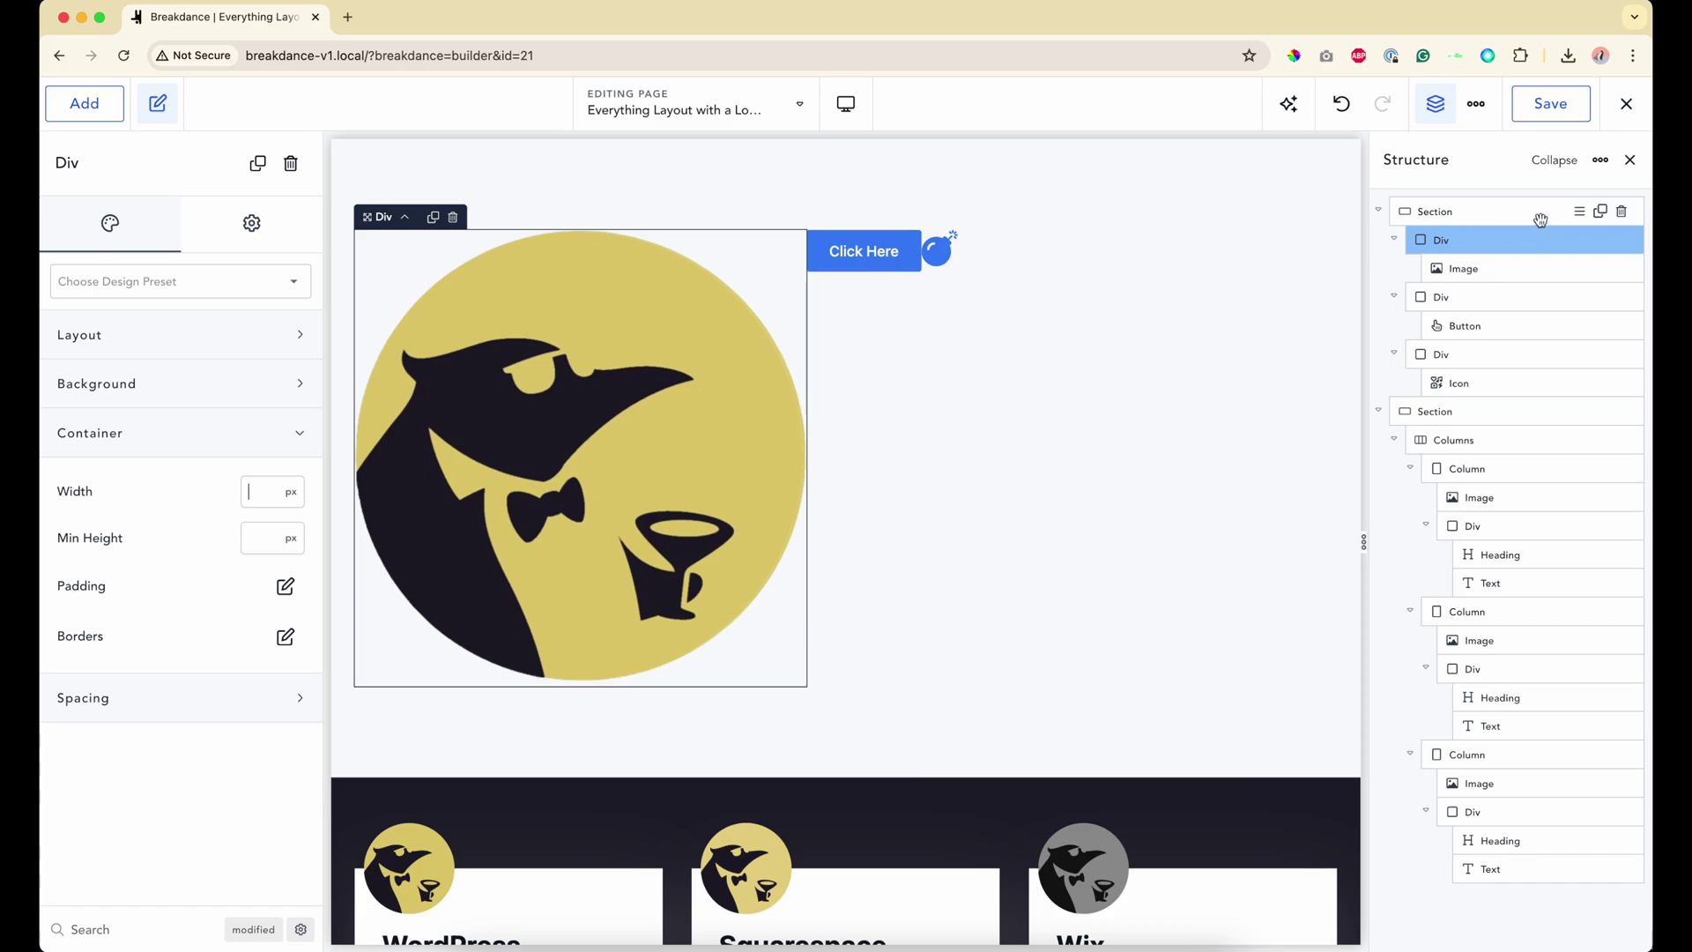
# Step: Add a Columns element at the start of the first section
pyautogui.click(1464, 222)
pyautogui.click(248, 443)
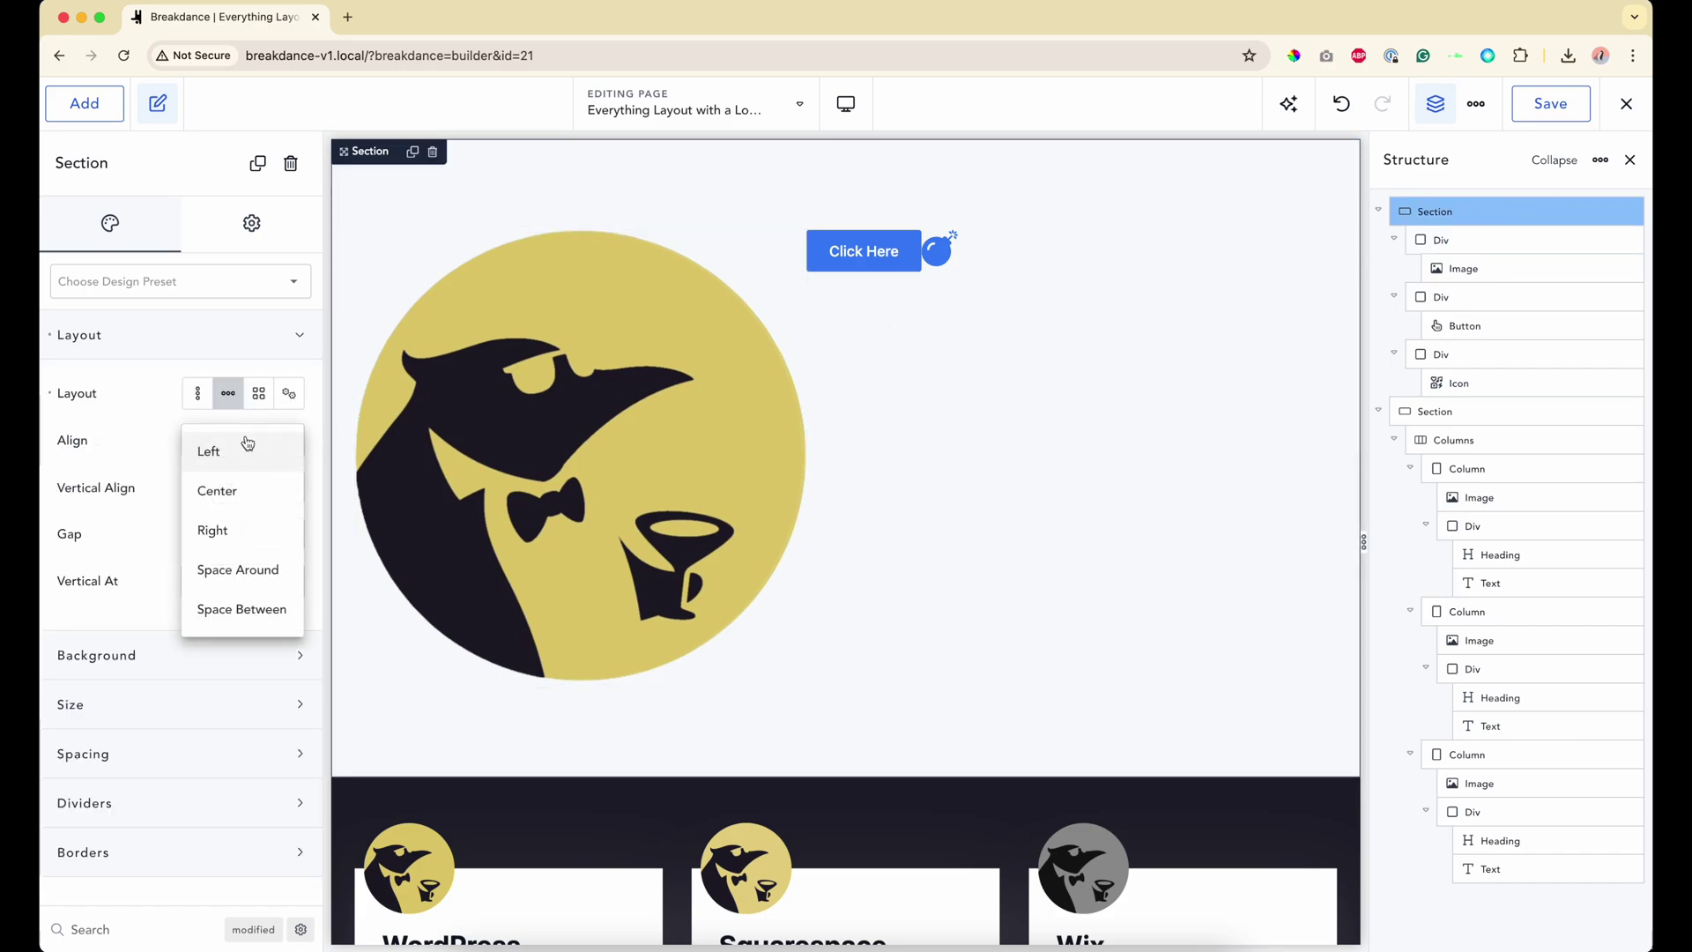
pyautogui.click(118, 483)
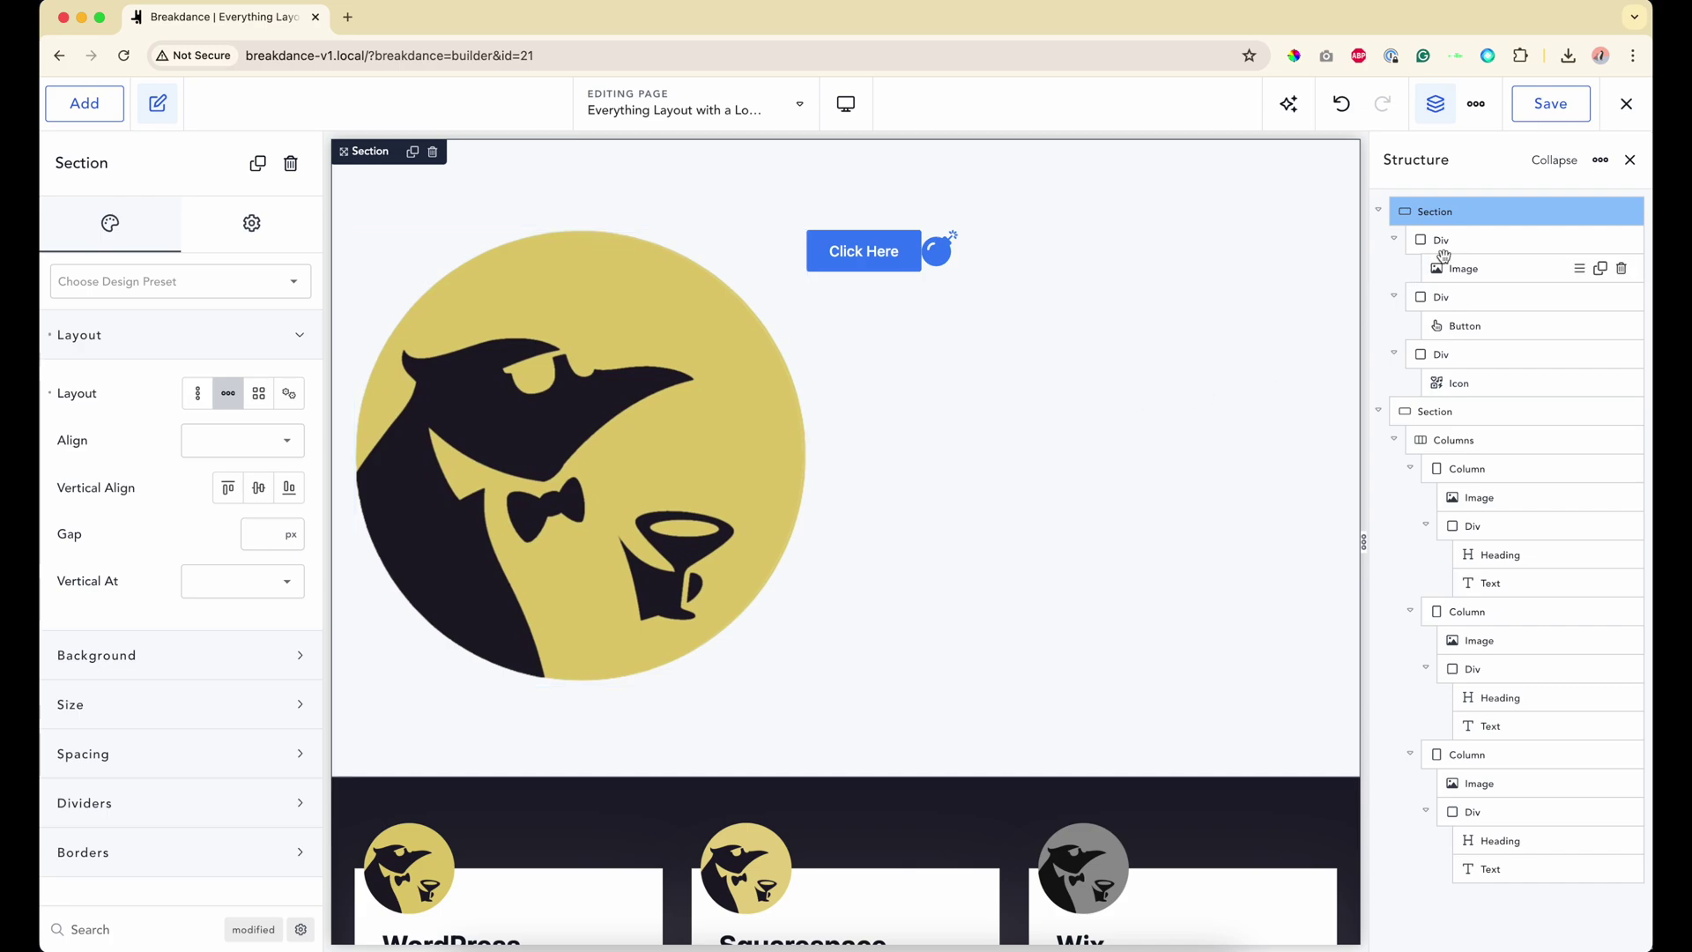
pyautogui.click(1475, 239)
pyautogui.click(1462, 215)
pyautogui.click(82, 119)
pyautogui.write('colu')
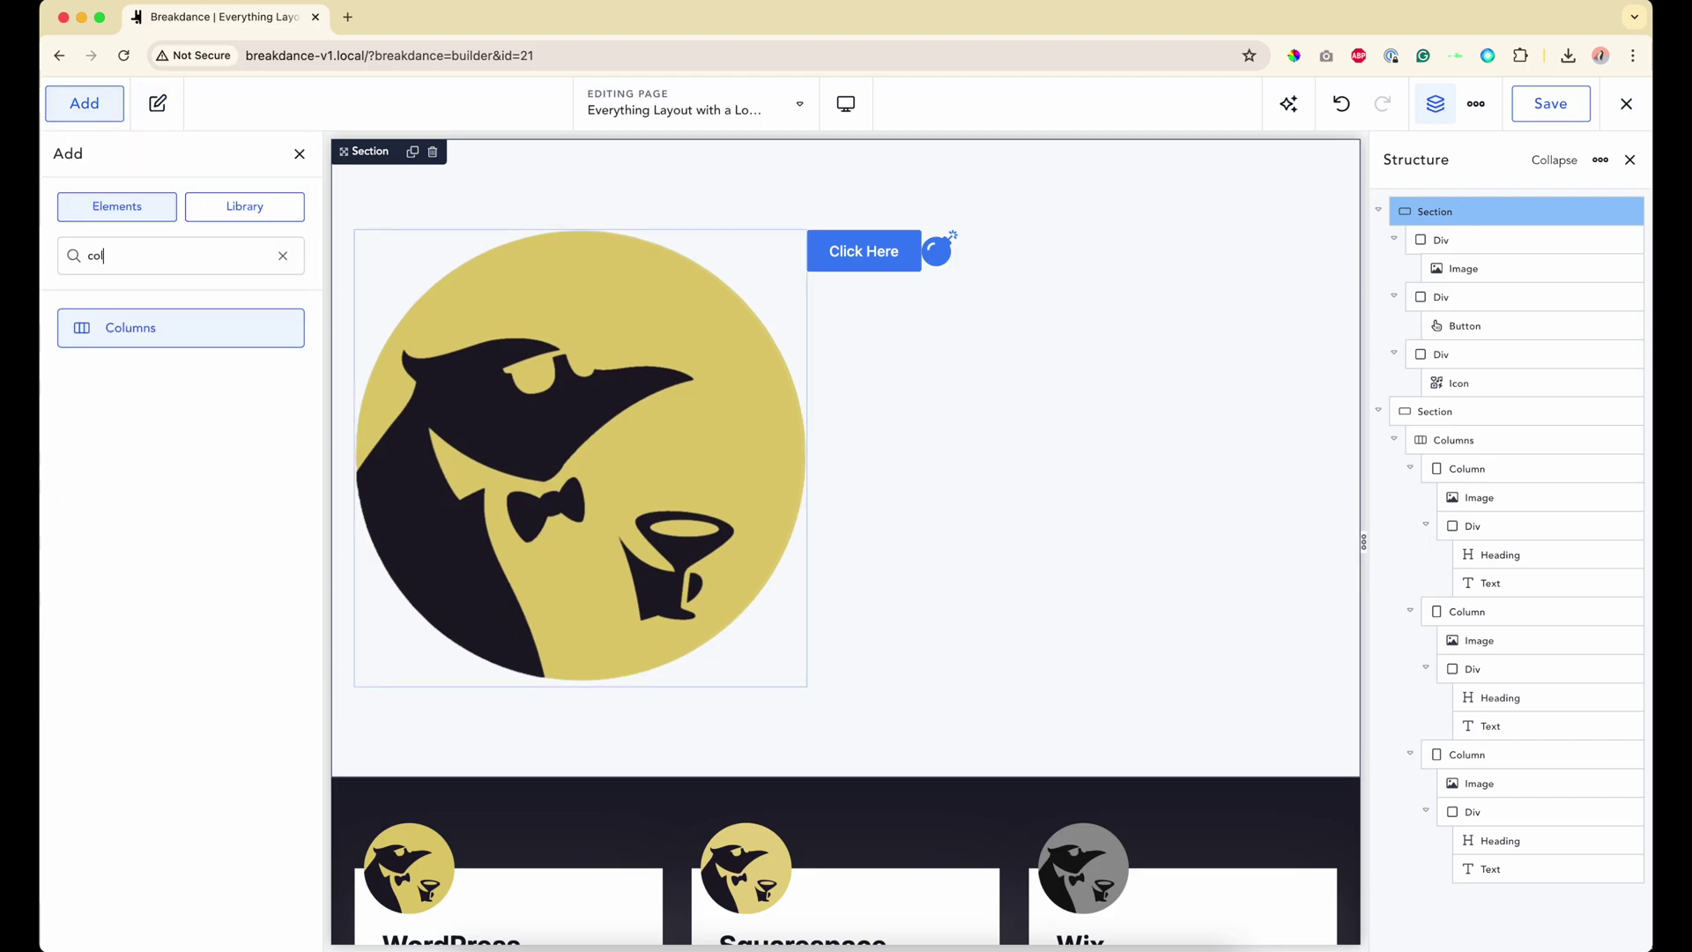
pyautogui.click(133, 328)
pyautogui.moveTo(1437, 411); pyautogui.dragTo(1429, 238)
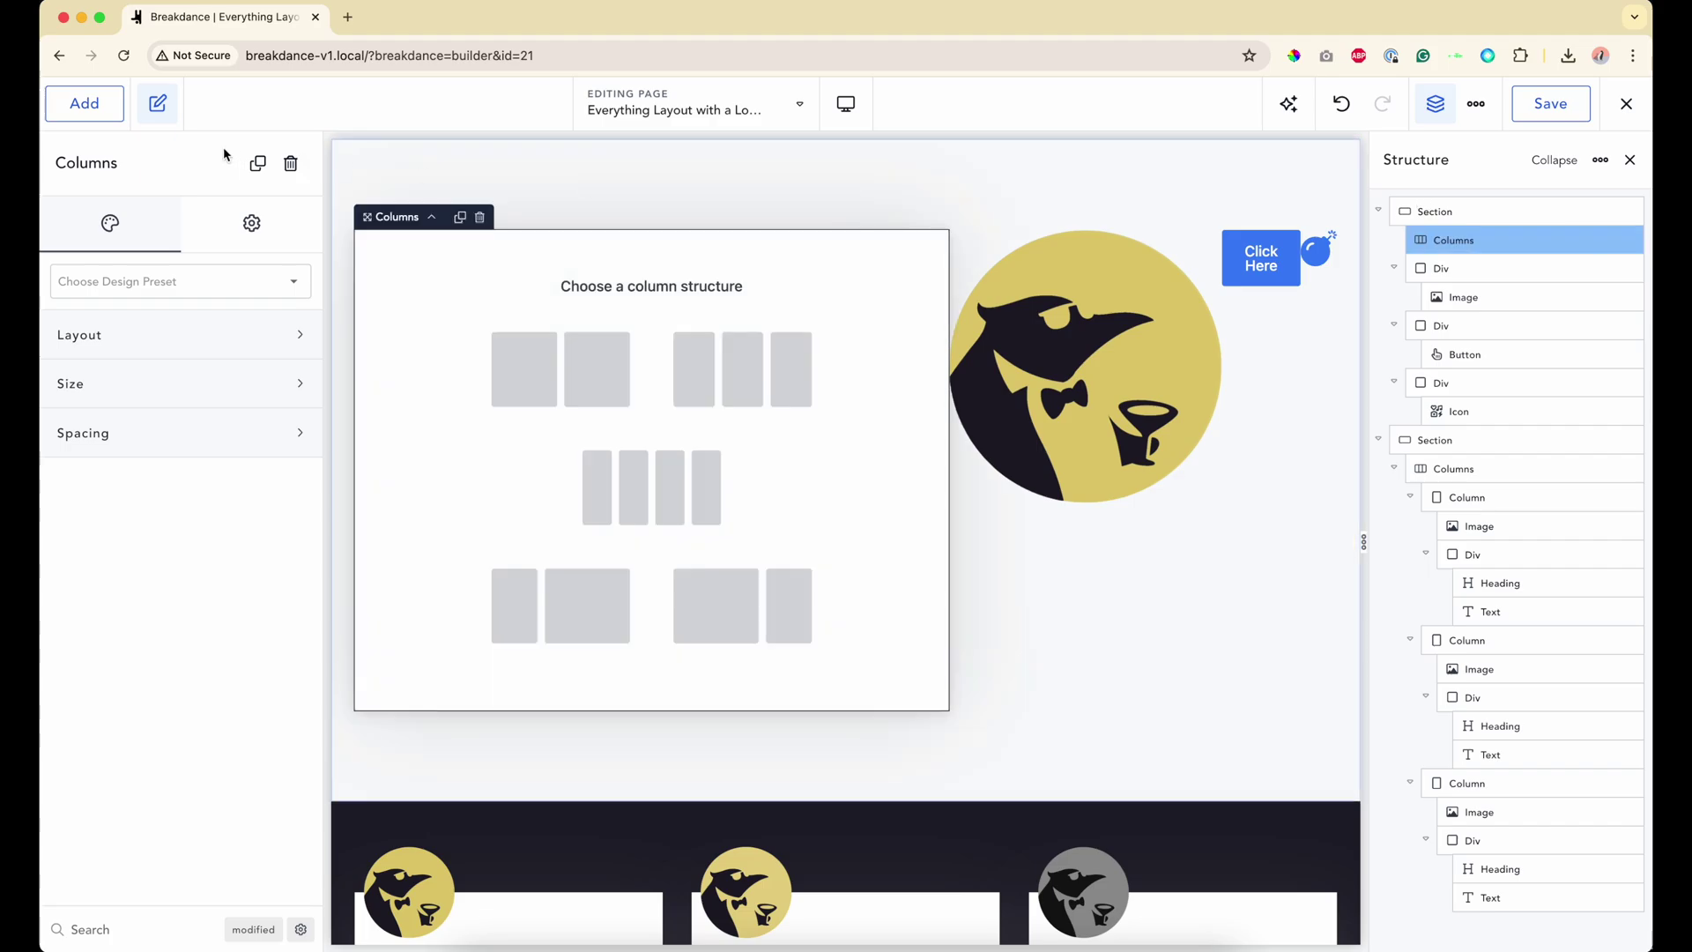
# Step: Add a new top section holding the Columns element with a three-column structure
pyautogui.click(84, 103)
pyautogui.click(133, 378)
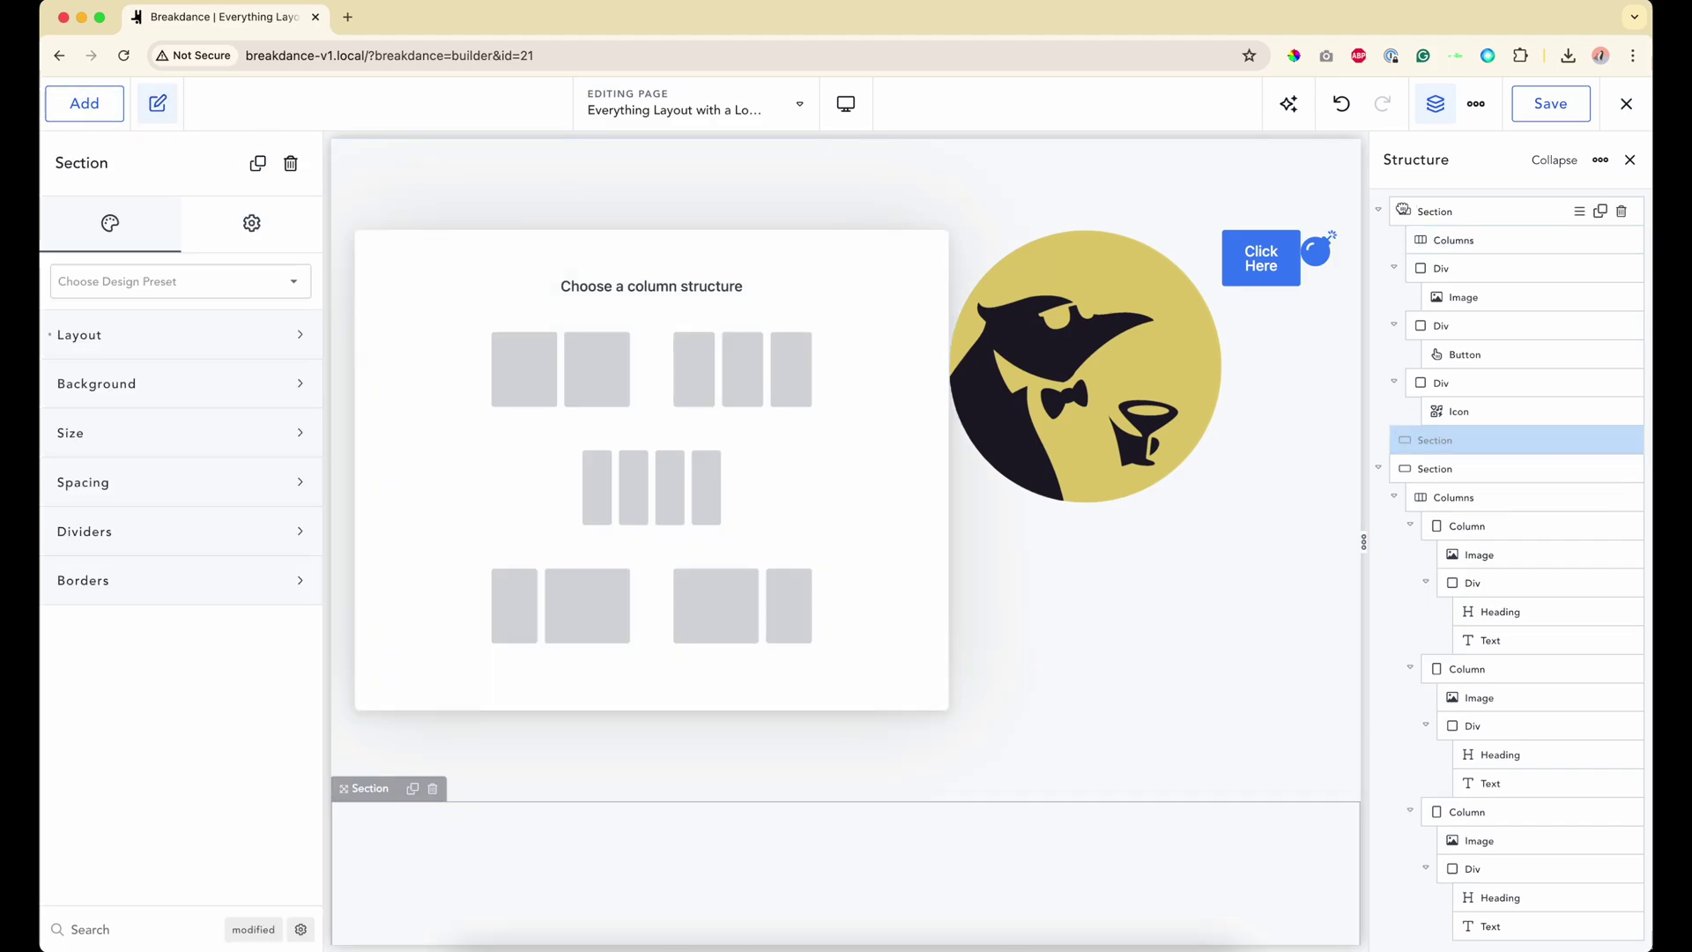
pyautogui.moveTo(1498, 440); pyautogui.dragTo(1499, 211)
pyautogui.moveTo(1454, 268); pyautogui.dragTo(1463, 223)
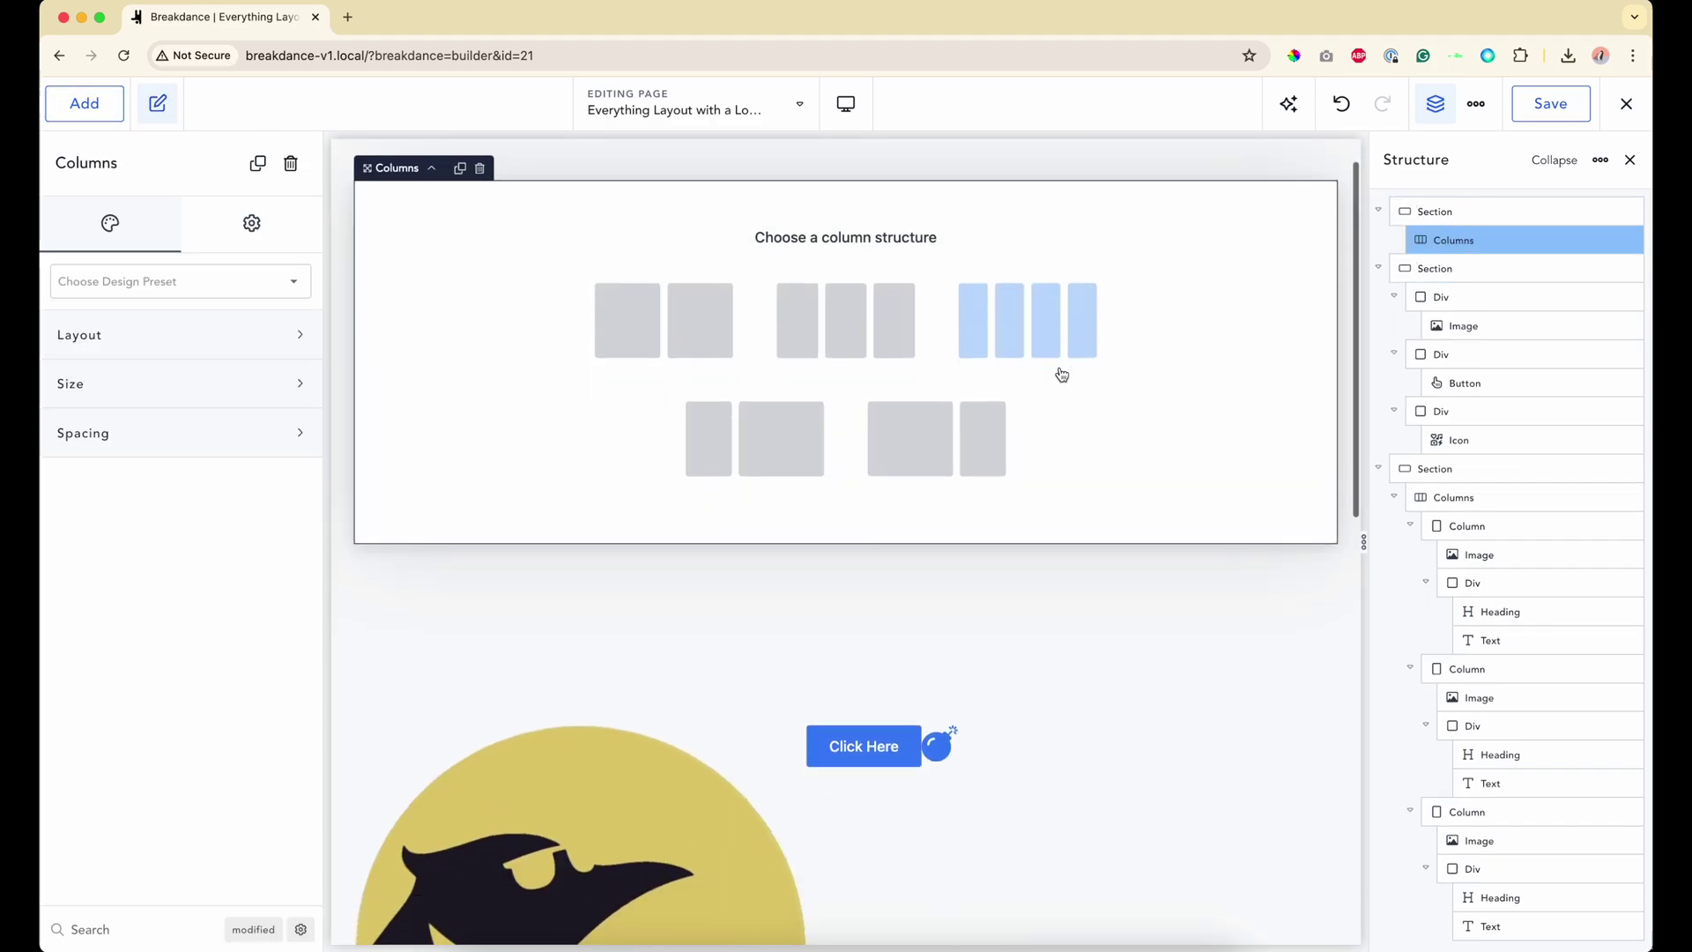
pyautogui.click(833, 357)
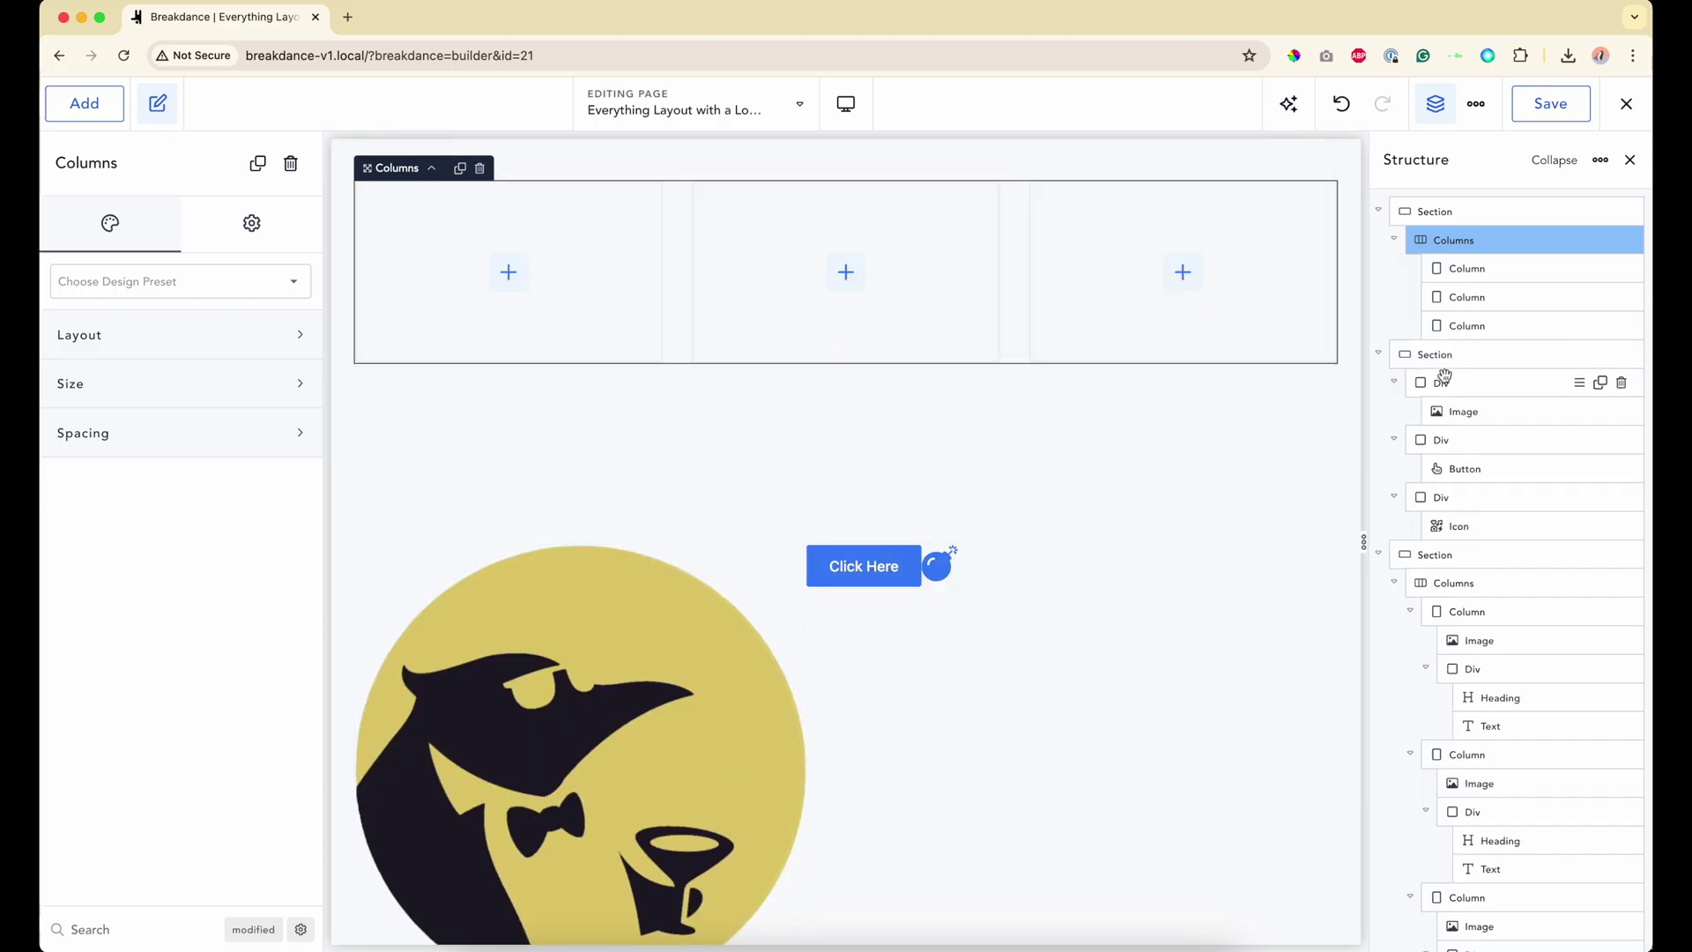
# Step: Move the penguin logo, Click Here button and icon into columns one, two and three
pyautogui.moveTo(1437, 411); pyautogui.dragTo(1465, 275)
pyautogui.moveTo(1459, 468); pyautogui.dragTo(1496, 356)
pyautogui.moveTo(1482, 527); pyautogui.dragTo(1526, 381)
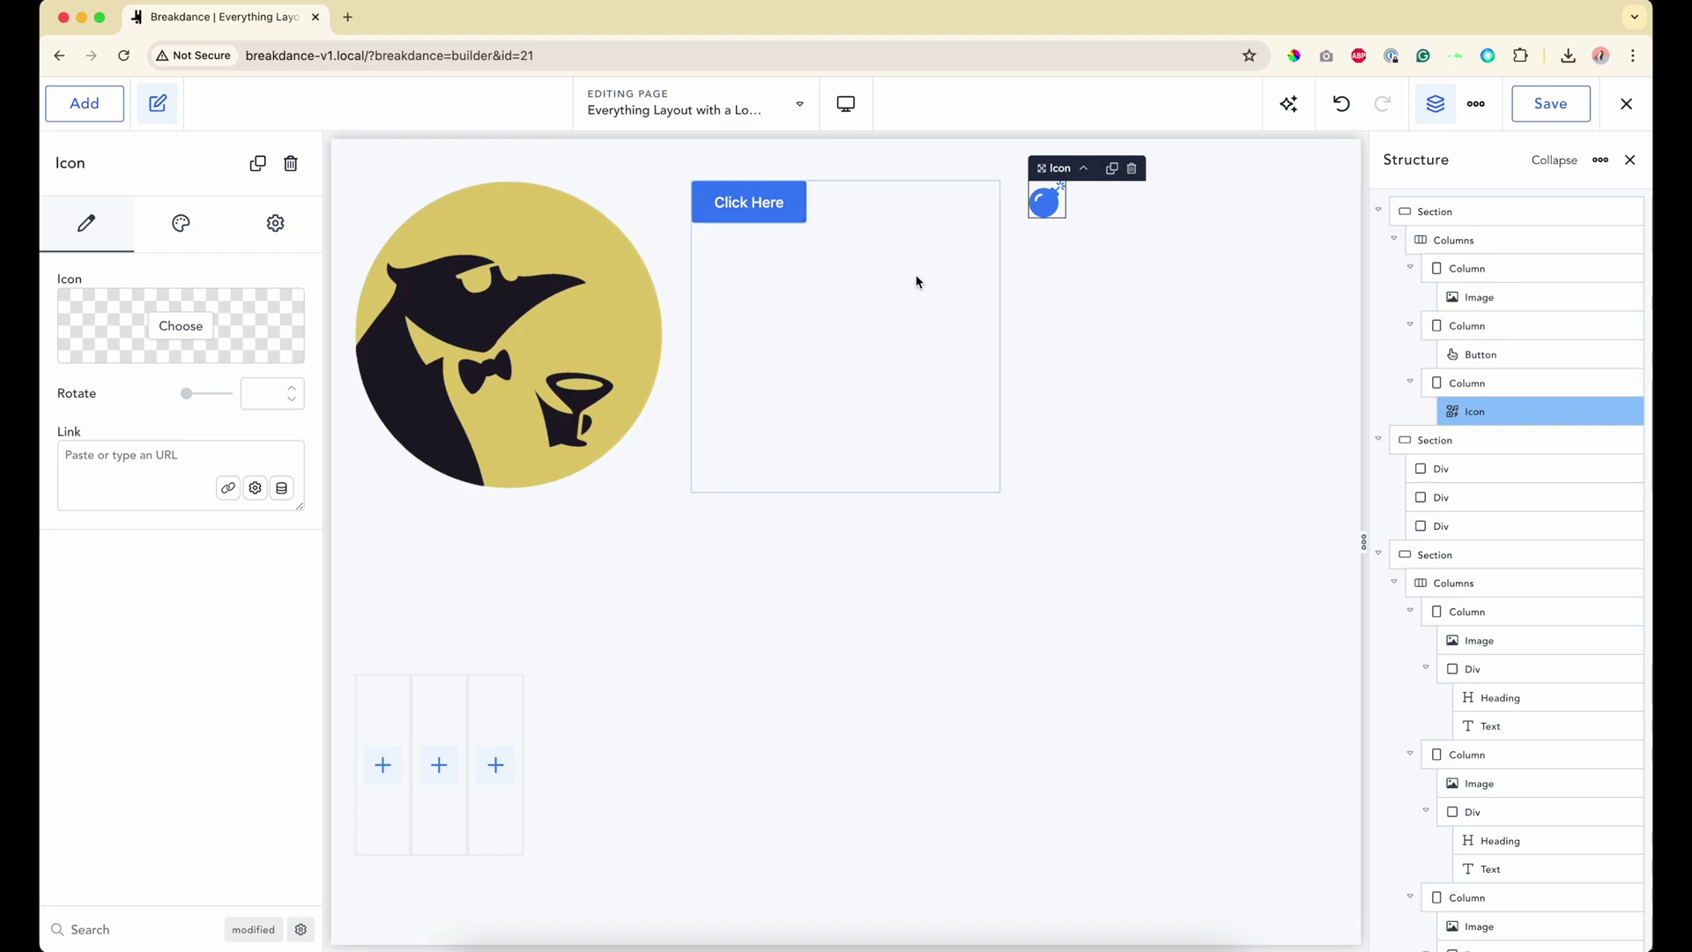
pyautogui.click(650, 238)
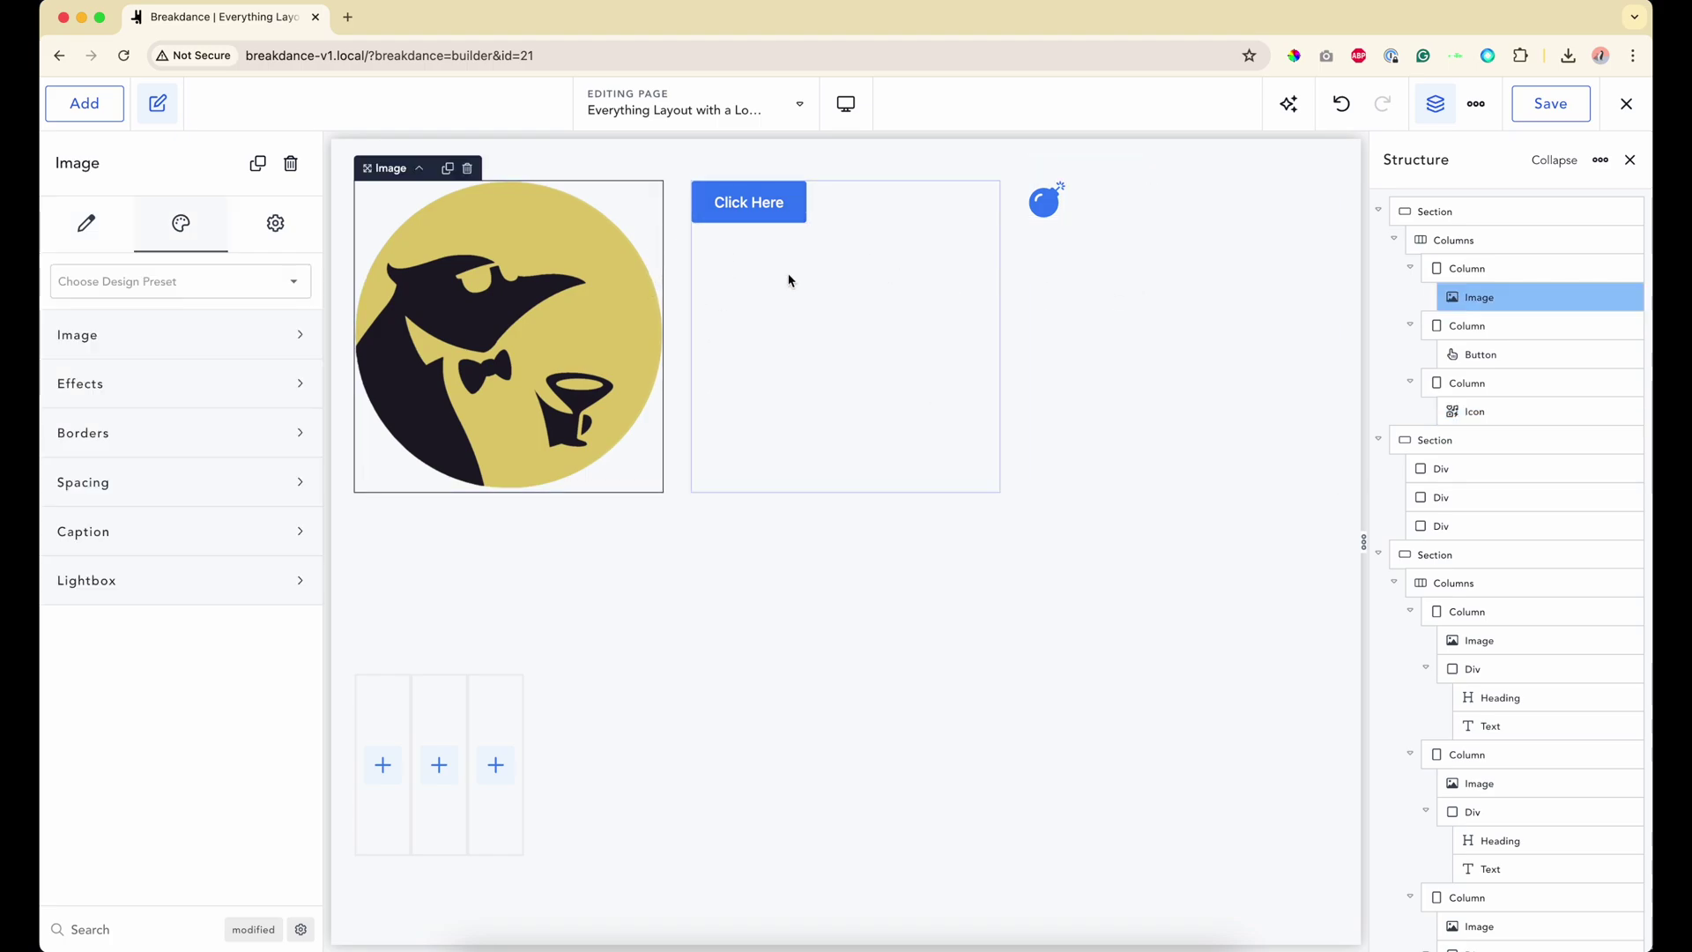
pyautogui.click(789, 276)
pyautogui.click(1118, 288)
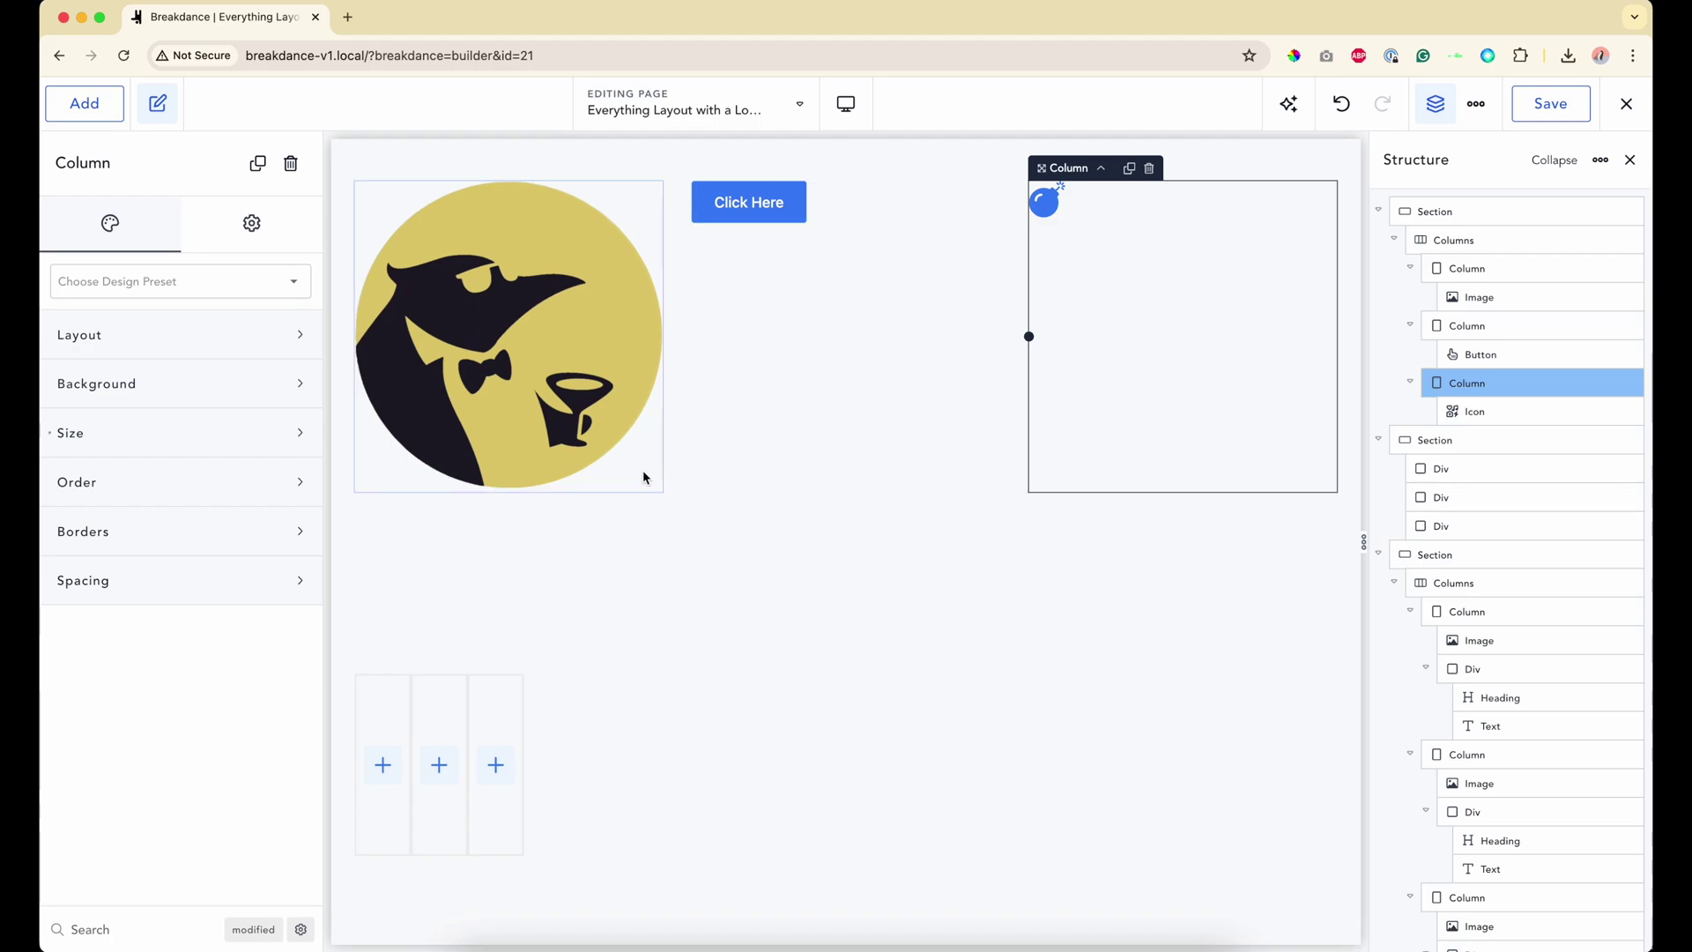
# Step: Review the Columns element and each column's contents in the Structure panel
pyautogui.click(1474, 238)
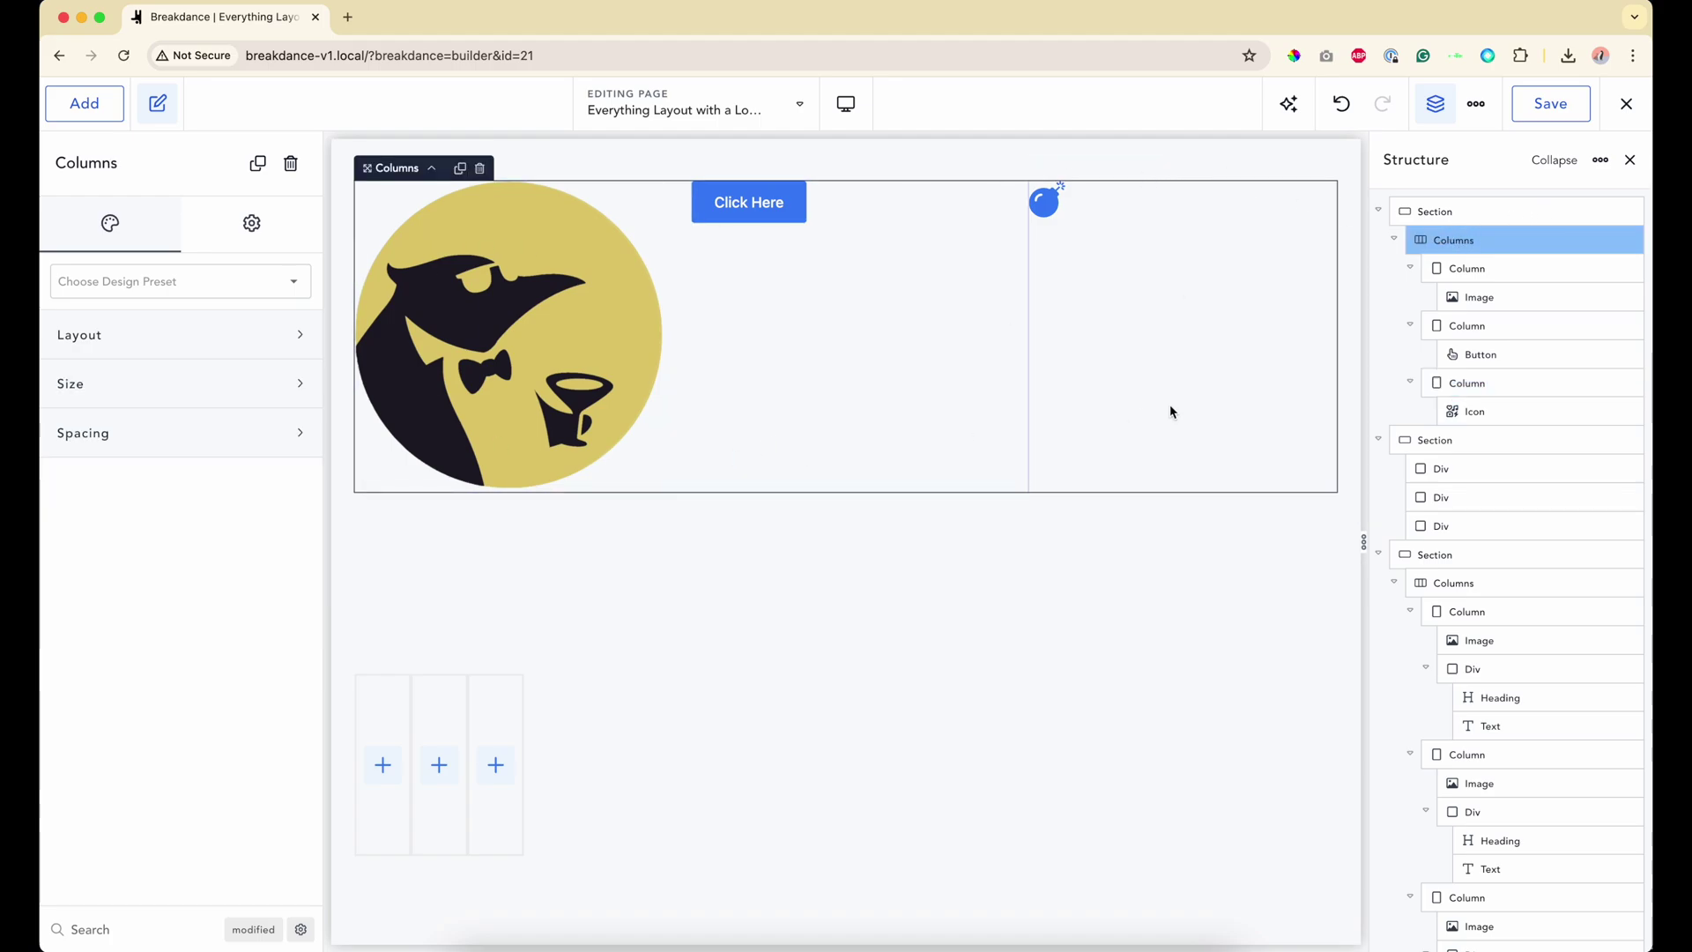
pyautogui.click(1486, 269)
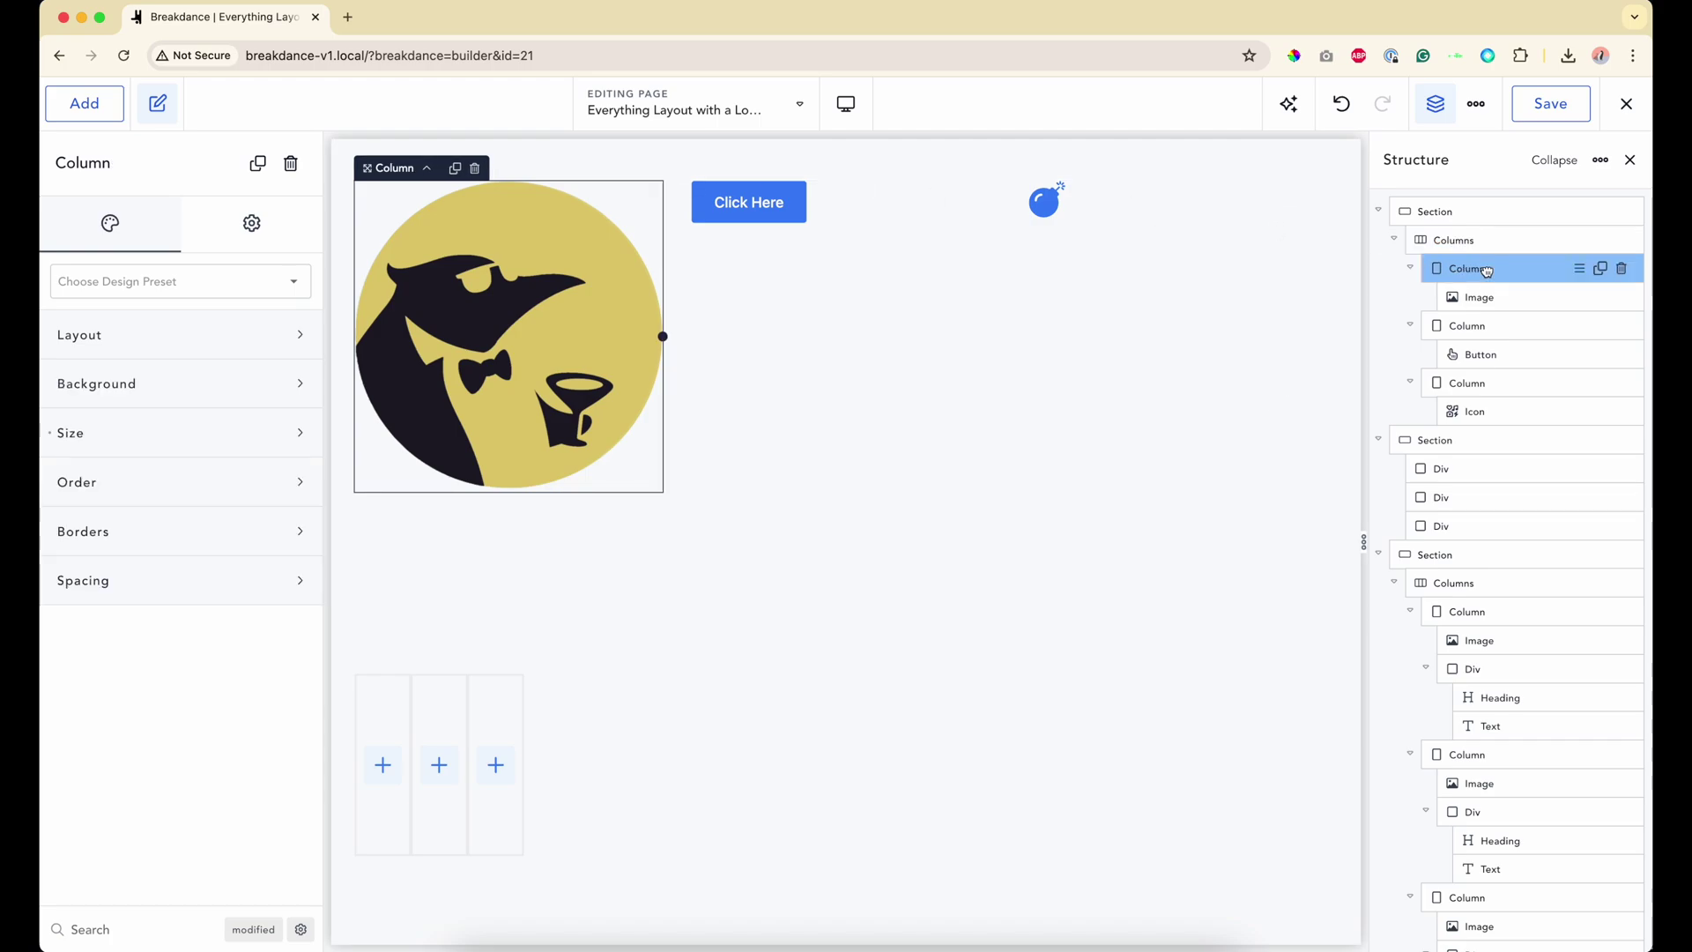
pyautogui.click(1495, 333)
pyautogui.click(1488, 388)
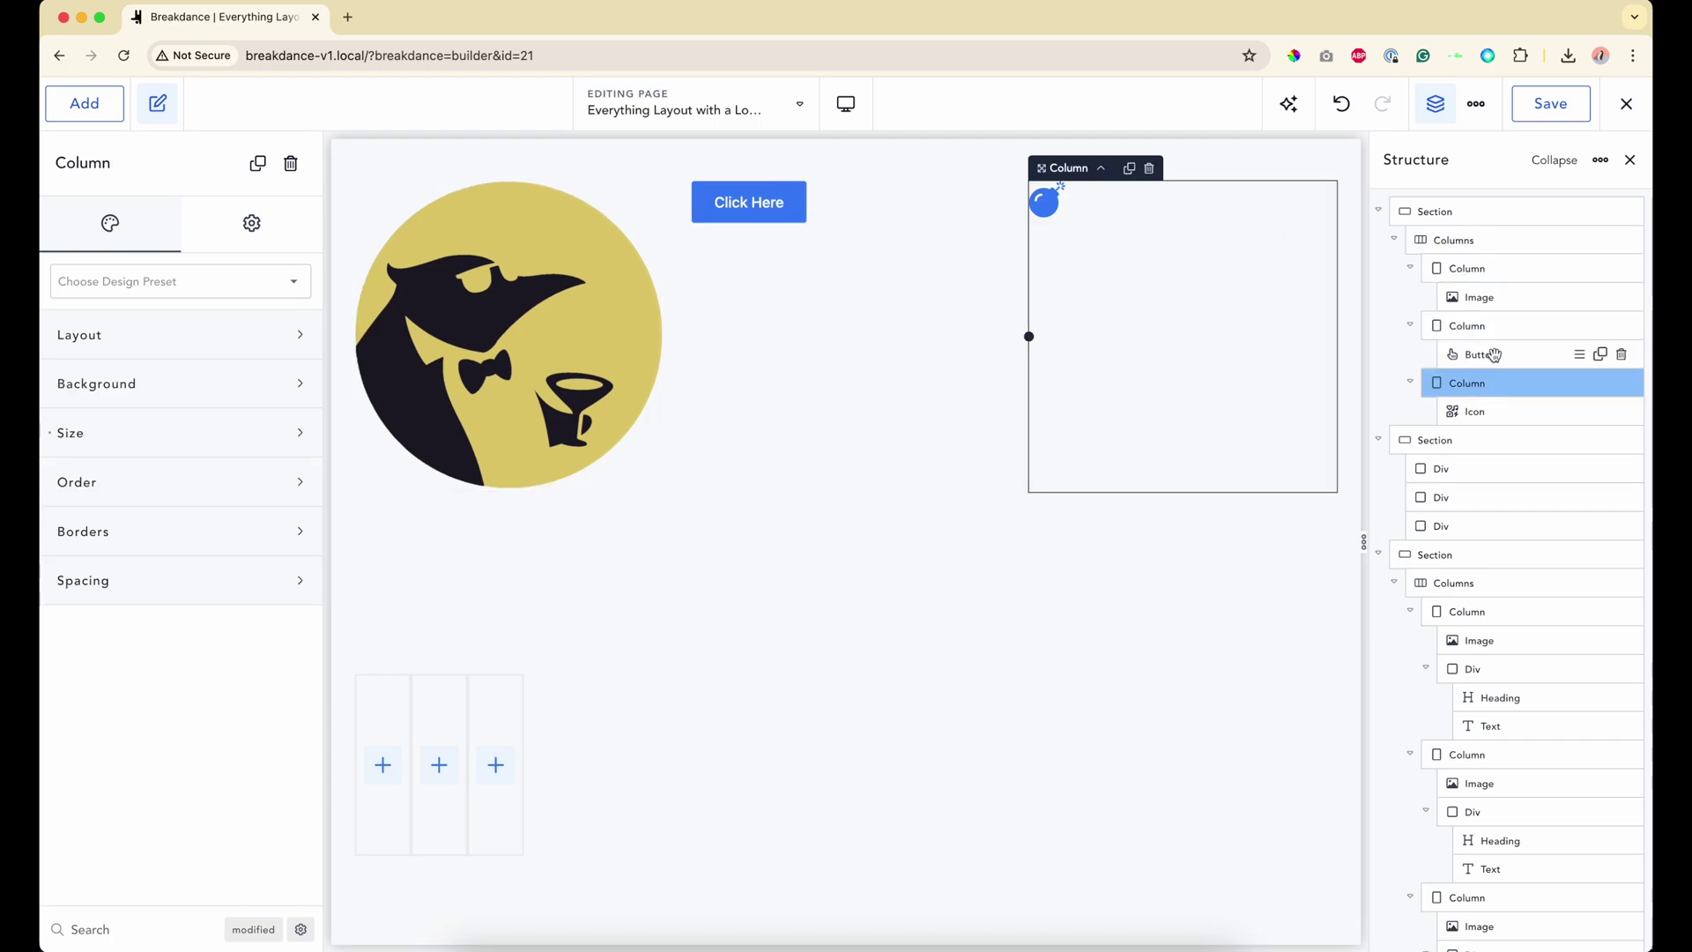
pyautogui.click(1478, 416)
pyautogui.click(1489, 297)
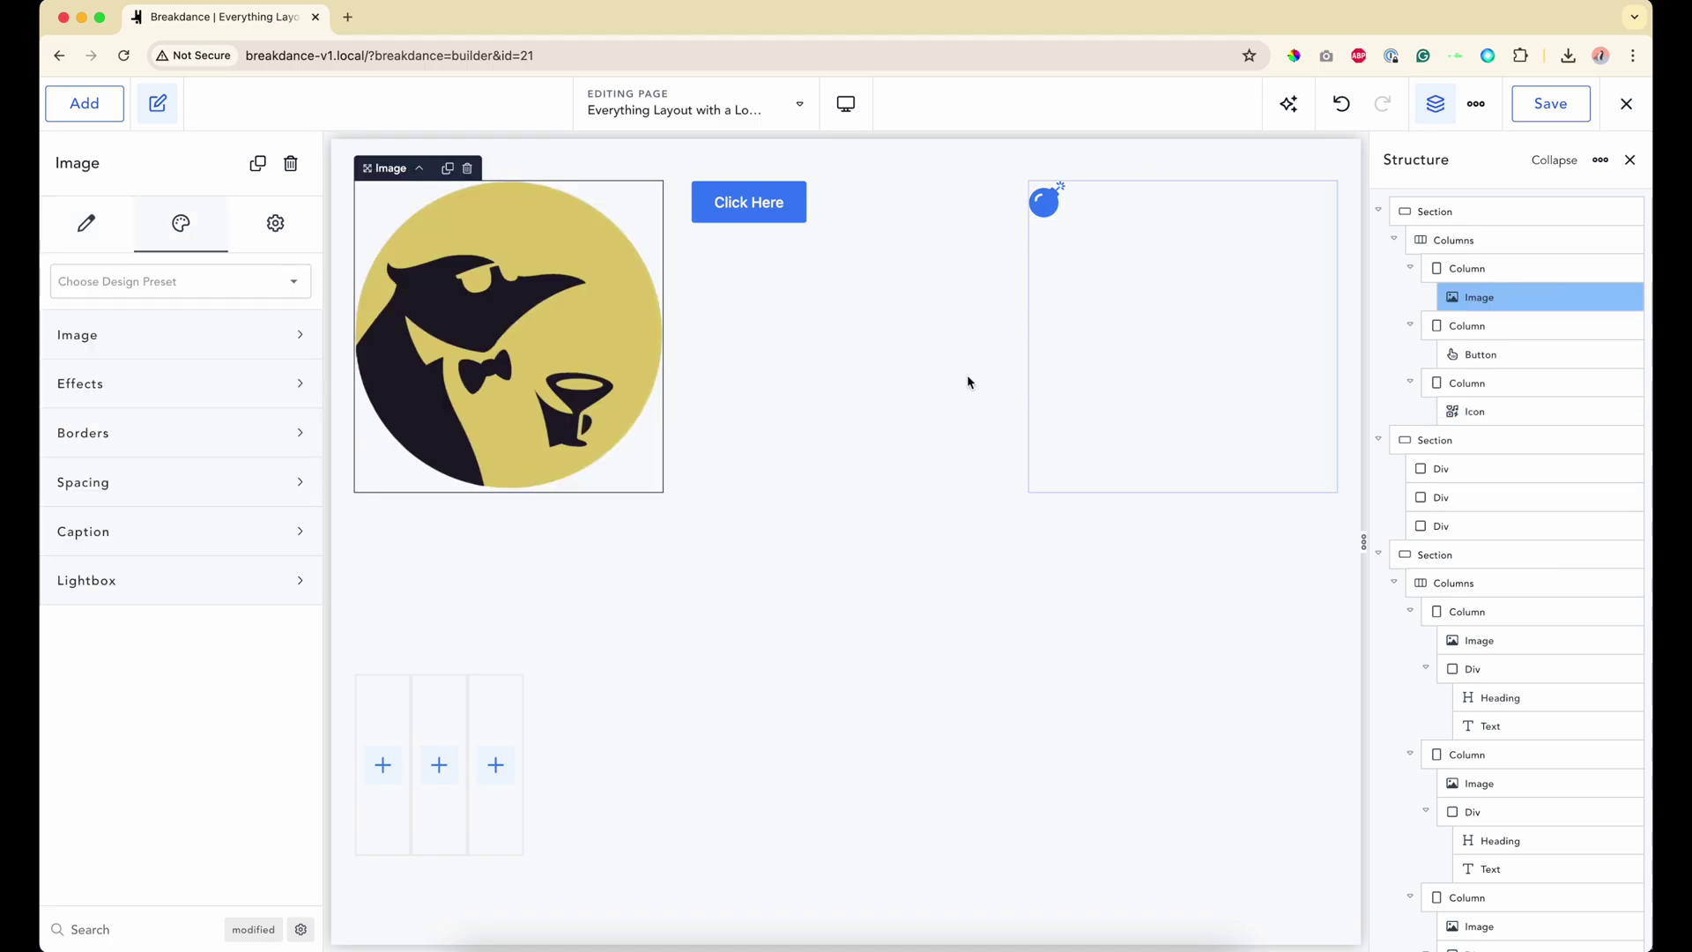
pyautogui.click(1471, 274)
pyautogui.click(1490, 244)
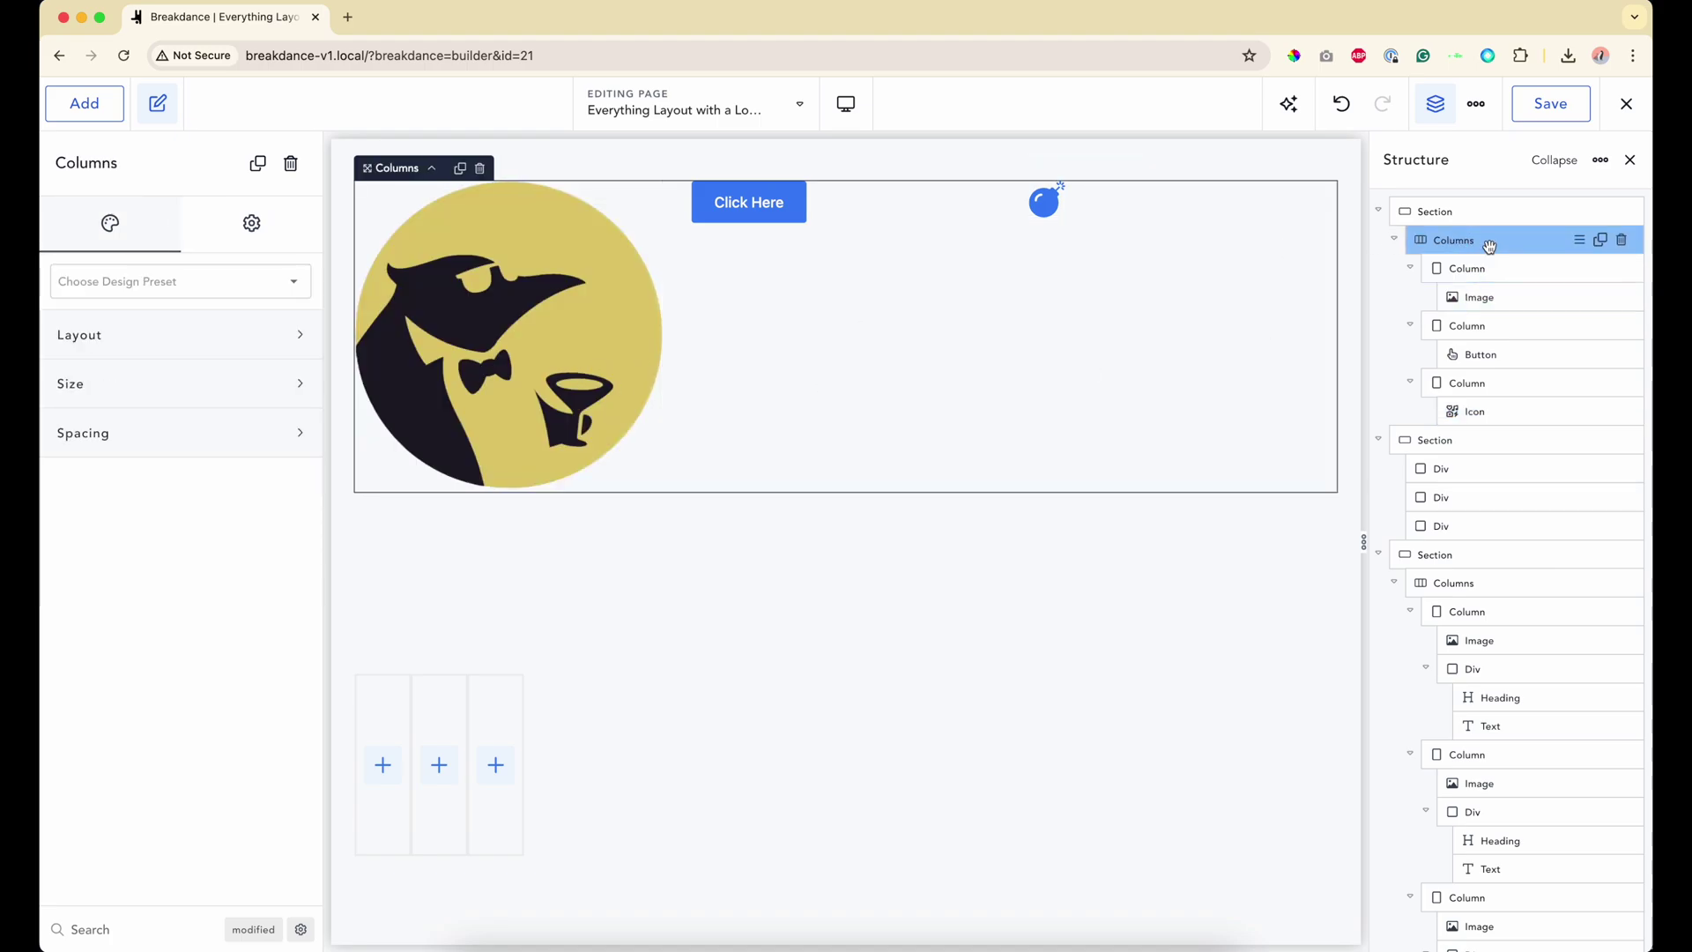
pyautogui.scroll(-3, 890, 476)
pyautogui.scroll(4, 890, 476)
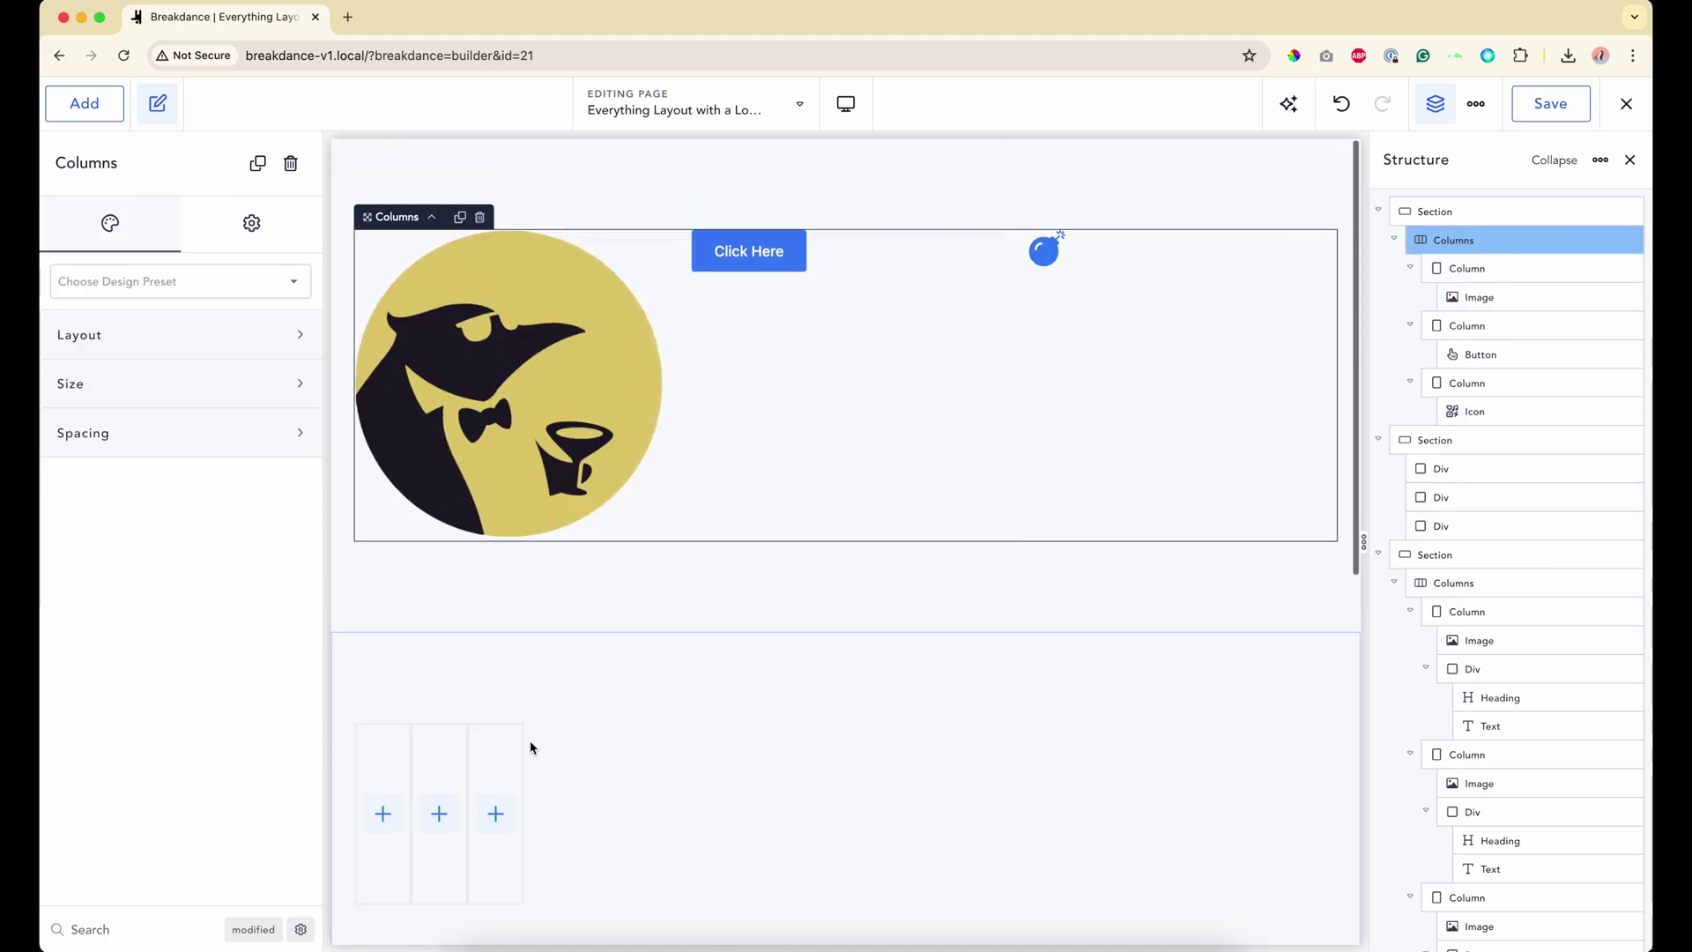
# Step: Copy the penguin logo image into each of the second section's three empty Divs
pyautogui.click(479, 690)
pyautogui.click(1445, 469)
pyautogui.scroll(-2, 1516, 423)
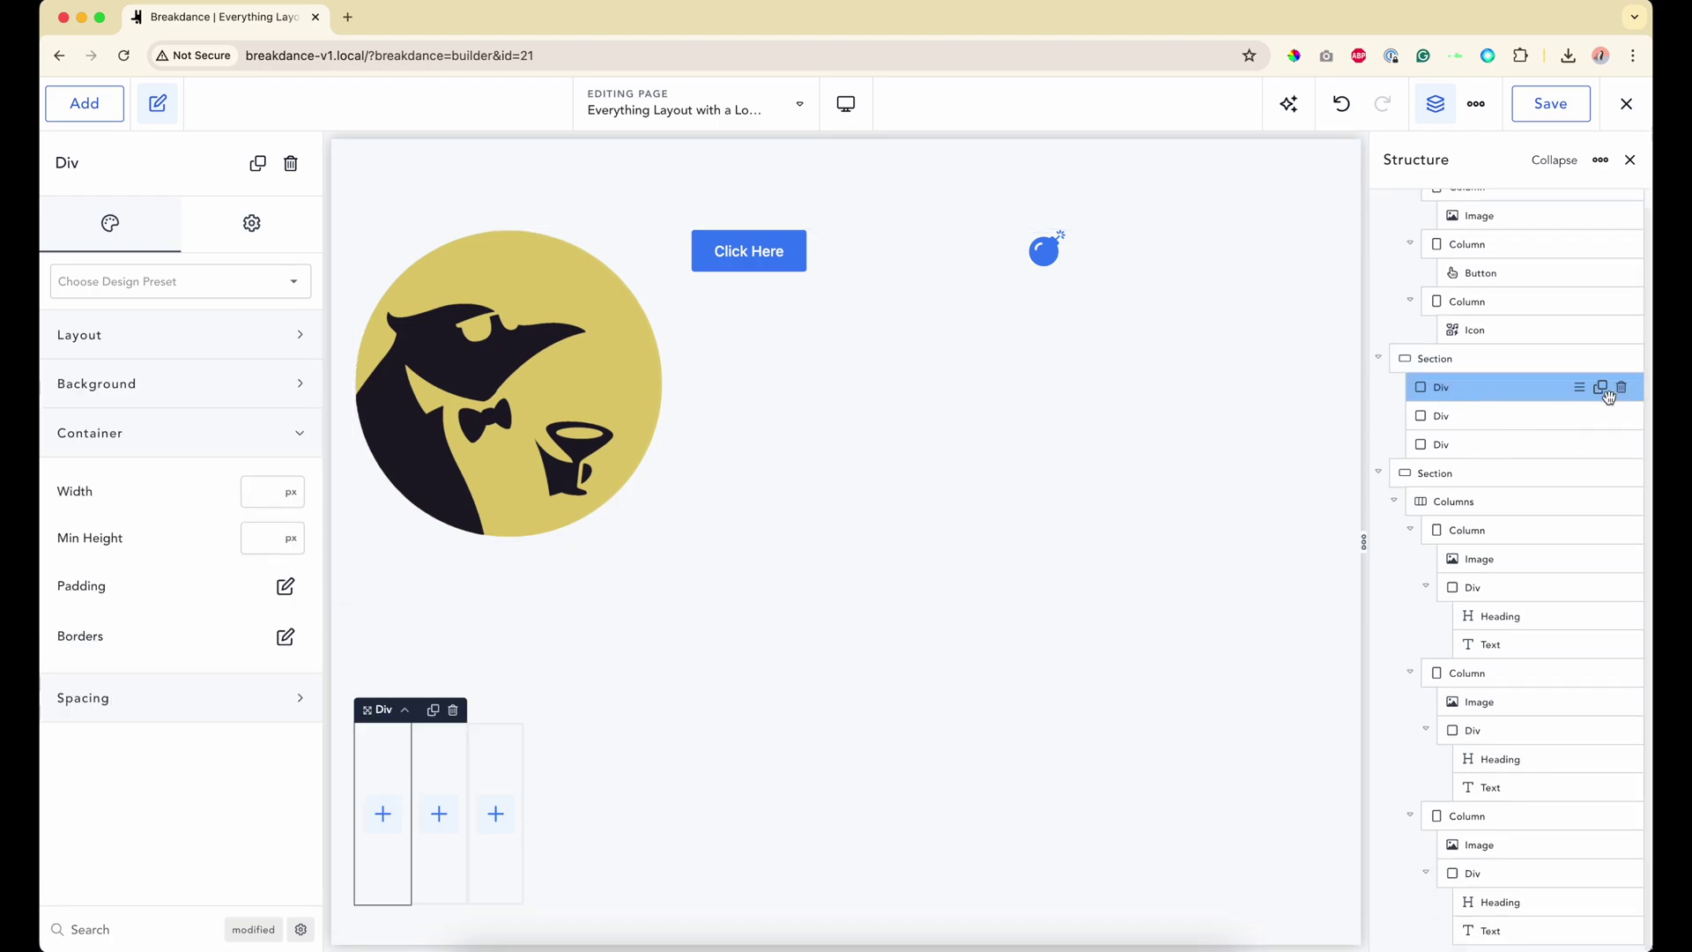
pyautogui.click(507, 379)
pyautogui.hotkey('ctrl', 'c')
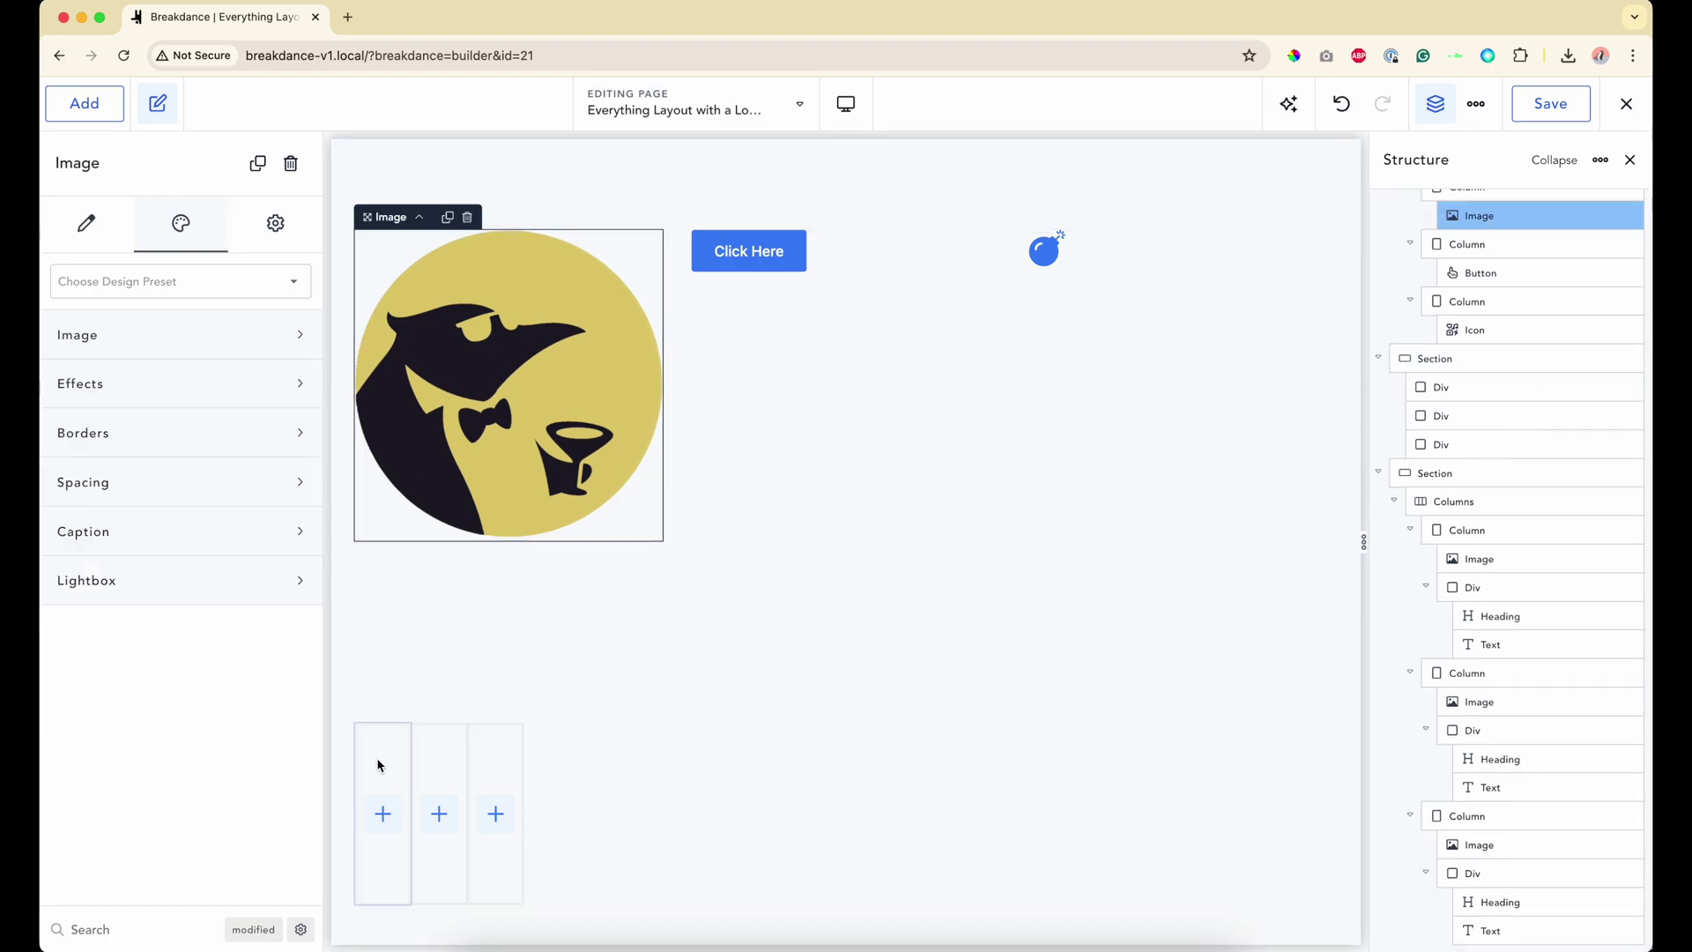
pyautogui.click(379, 767)
pyautogui.hotkey('ctrl', 'v')
pyautogui.click(836, 769)
pyautogui.hotkey('ctrl', 'v')
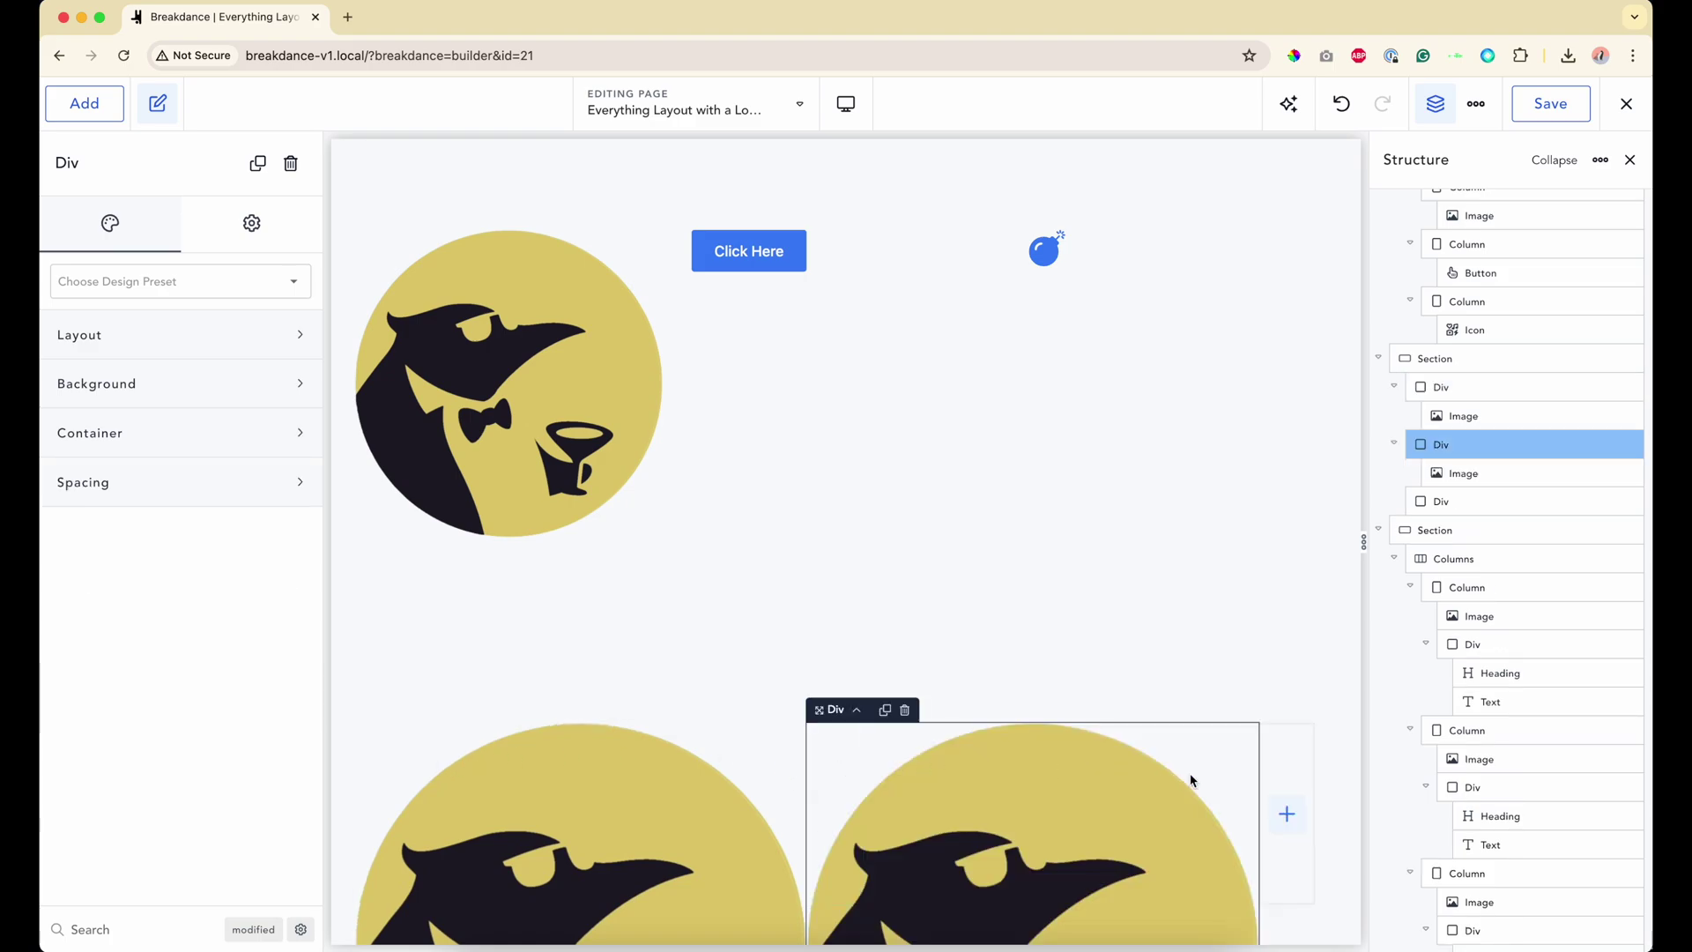
pyautogui.click(1287, 767)
pyautogui.hotkey('ctrl', 'v')
# Step: Switch the logo section's layout to grid
pyautogui.scroll(-2, 1284, 766)
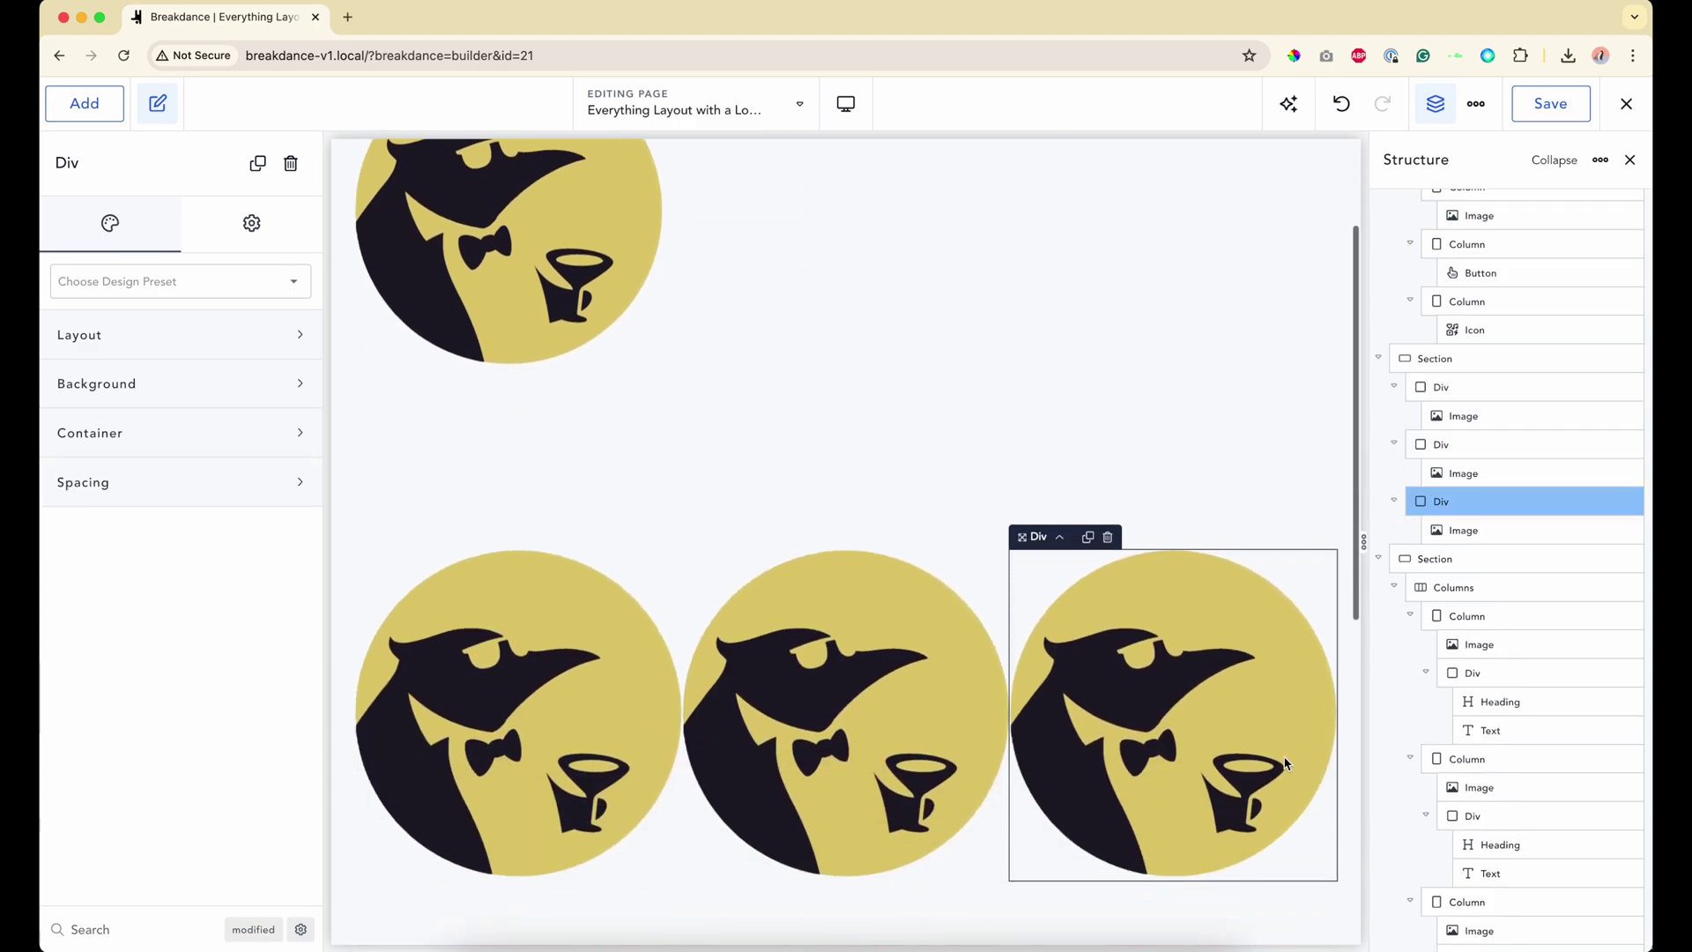
pyautogui.click(1459, 359)
pyautogui.scroll(2, 925, 548)
pyautogui.scroll(-2, 926, 549)
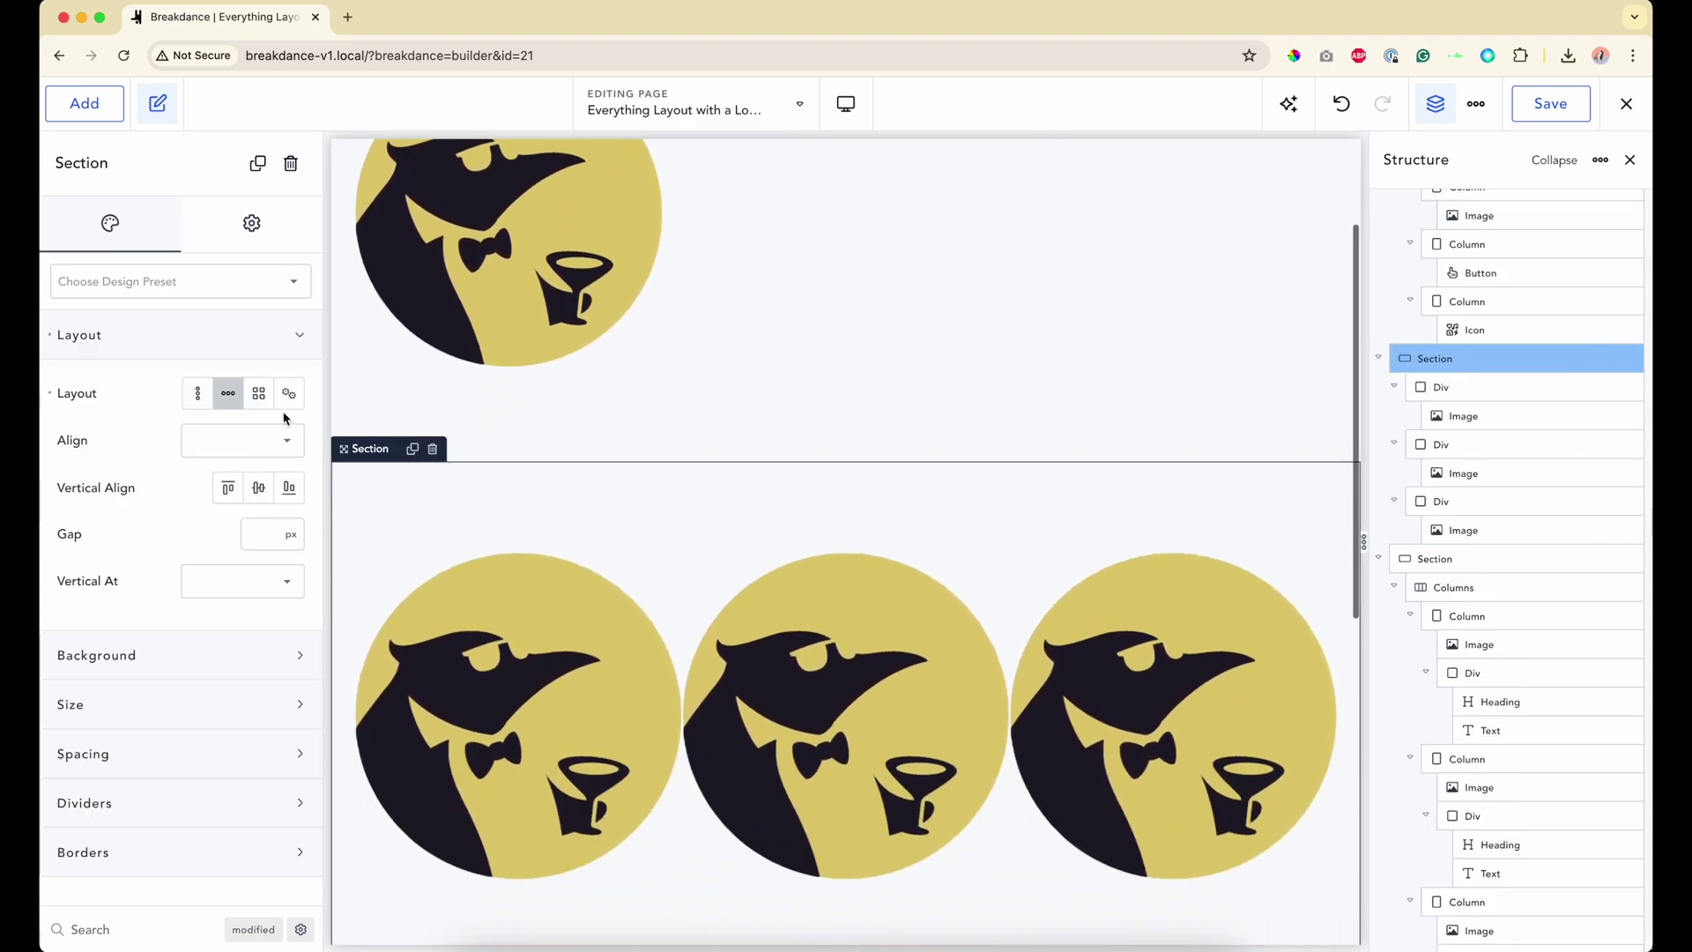
pyautogui.click(258, 393)
pyautogui.scroll(-1, 627, 521)
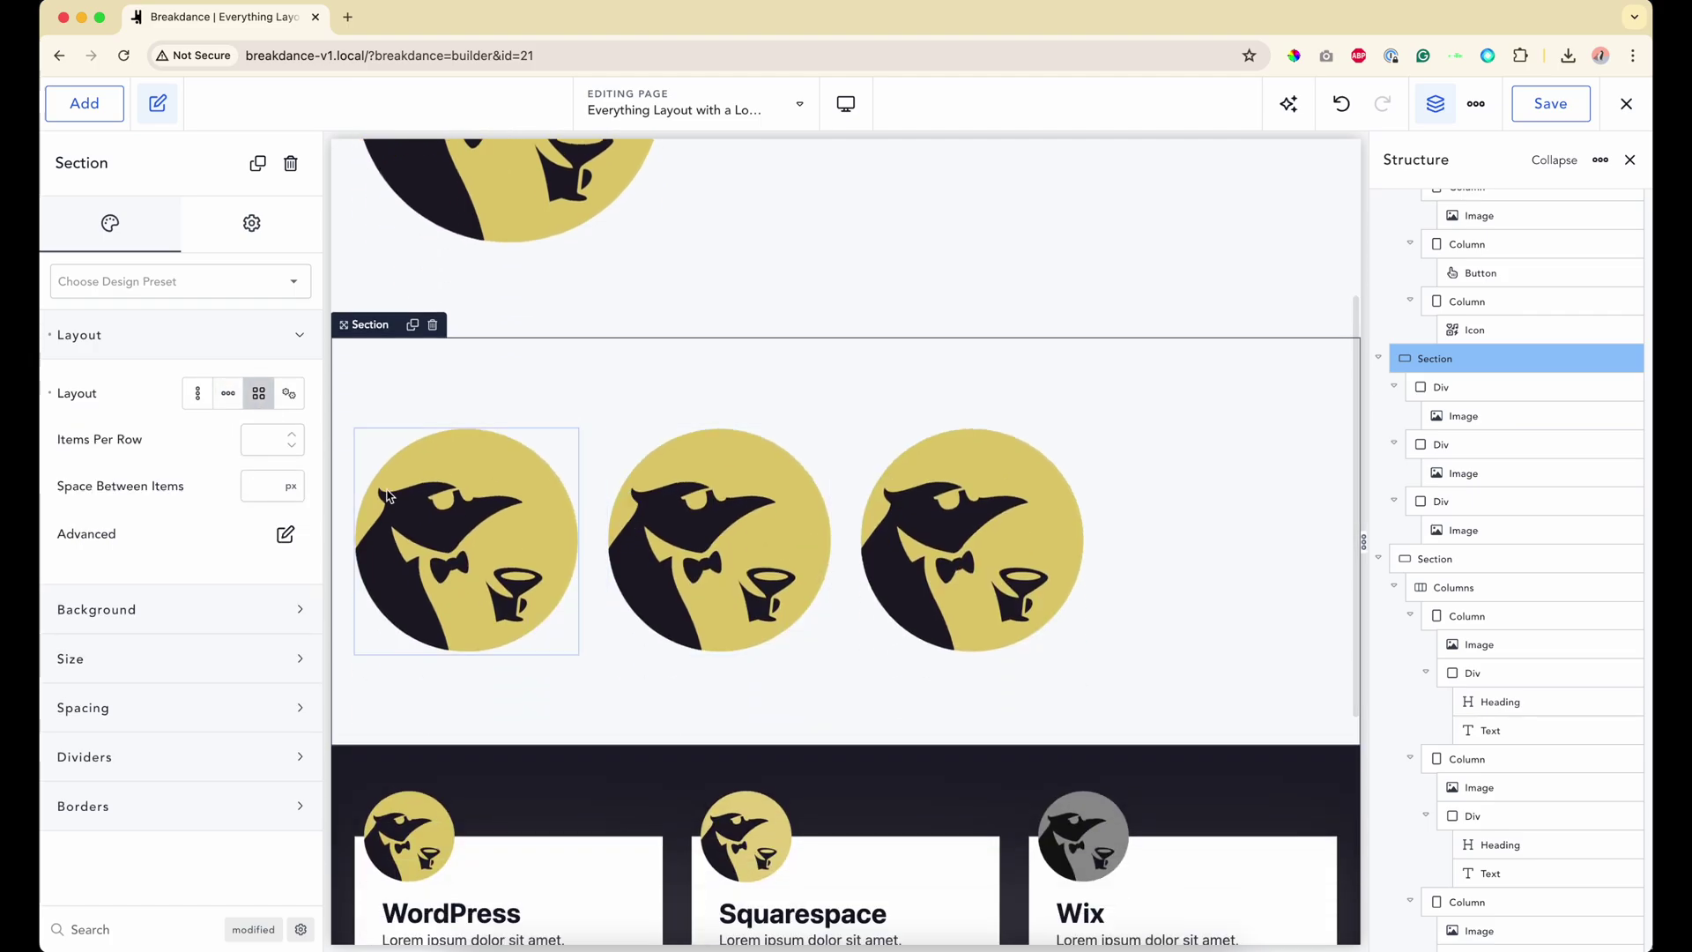
pyautogui.scroll(3, 663, 513)
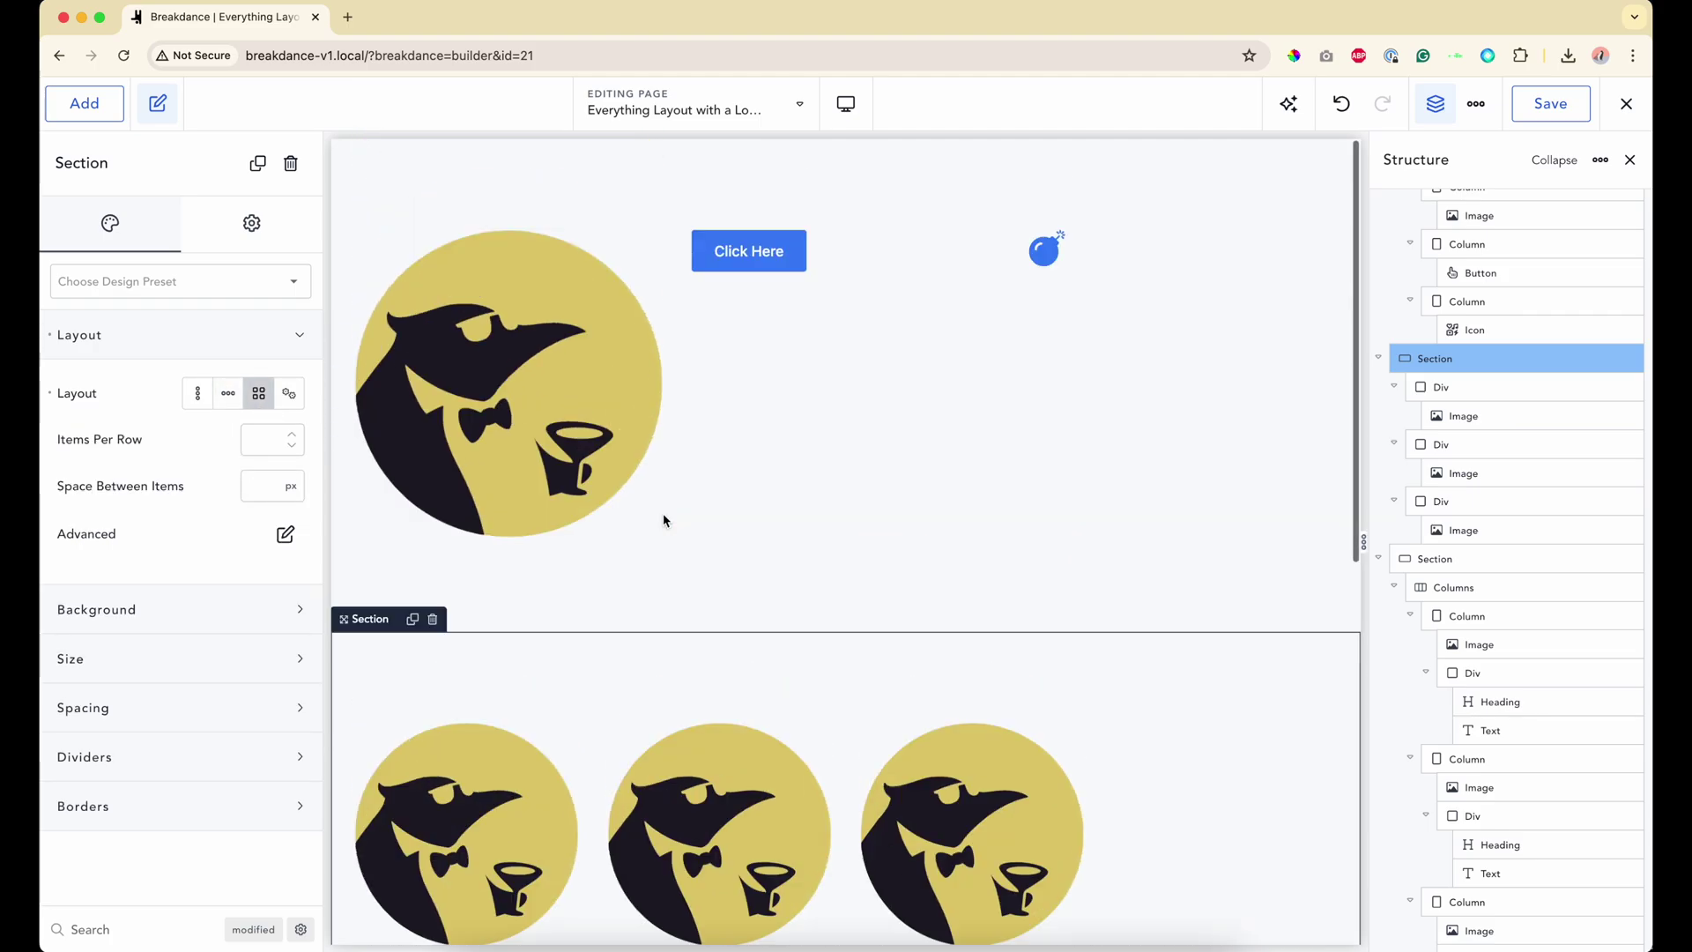
# Step: Delete the Click Here section and keep the logo section's layout on grid
pyautogui.click(1230, 186)
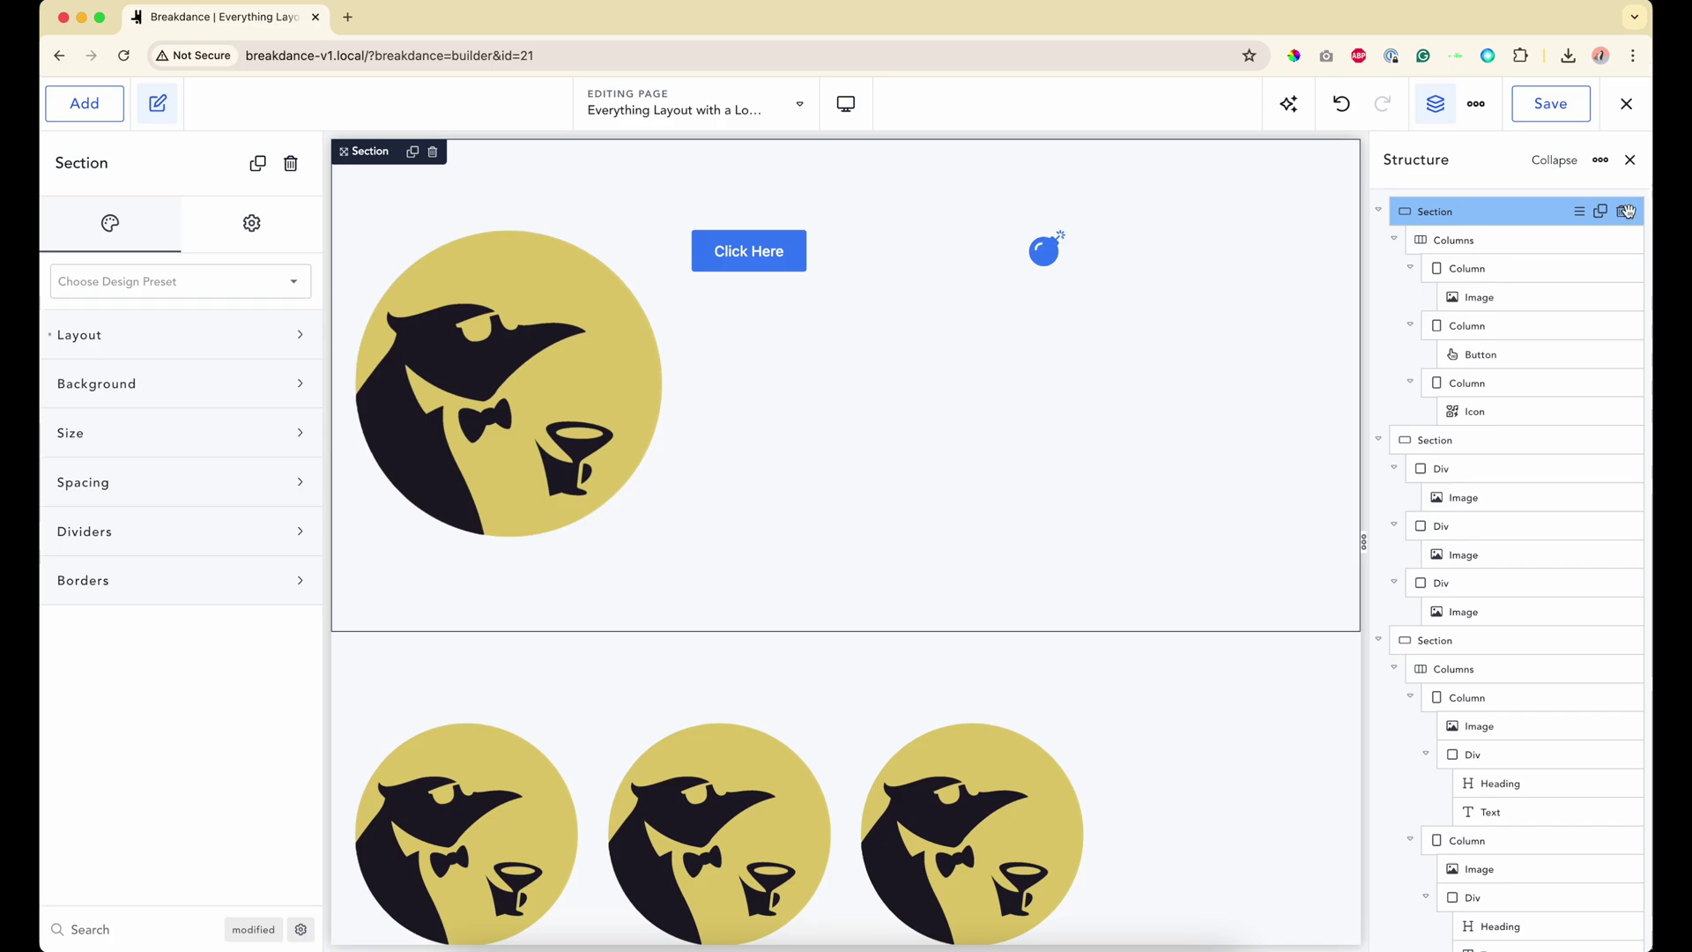
pyautogui.click(1623, 214)
pyautogui.click(1174, 314)
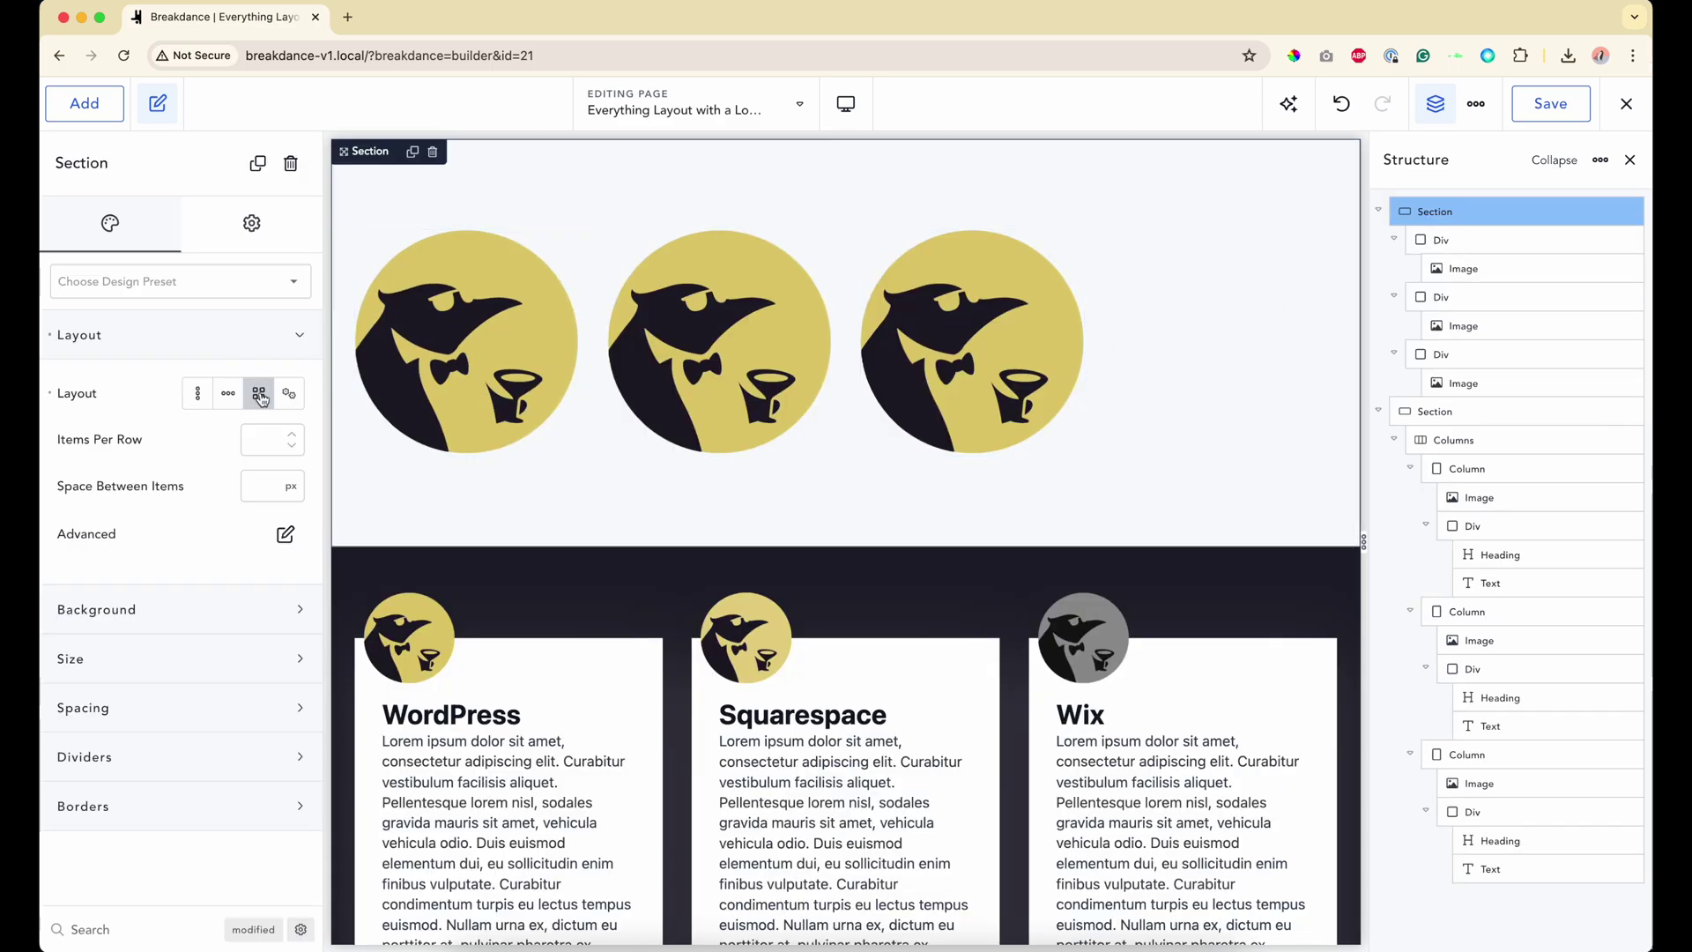
pyautogui.click(197, 393)
pyautogui.click(229, 393)
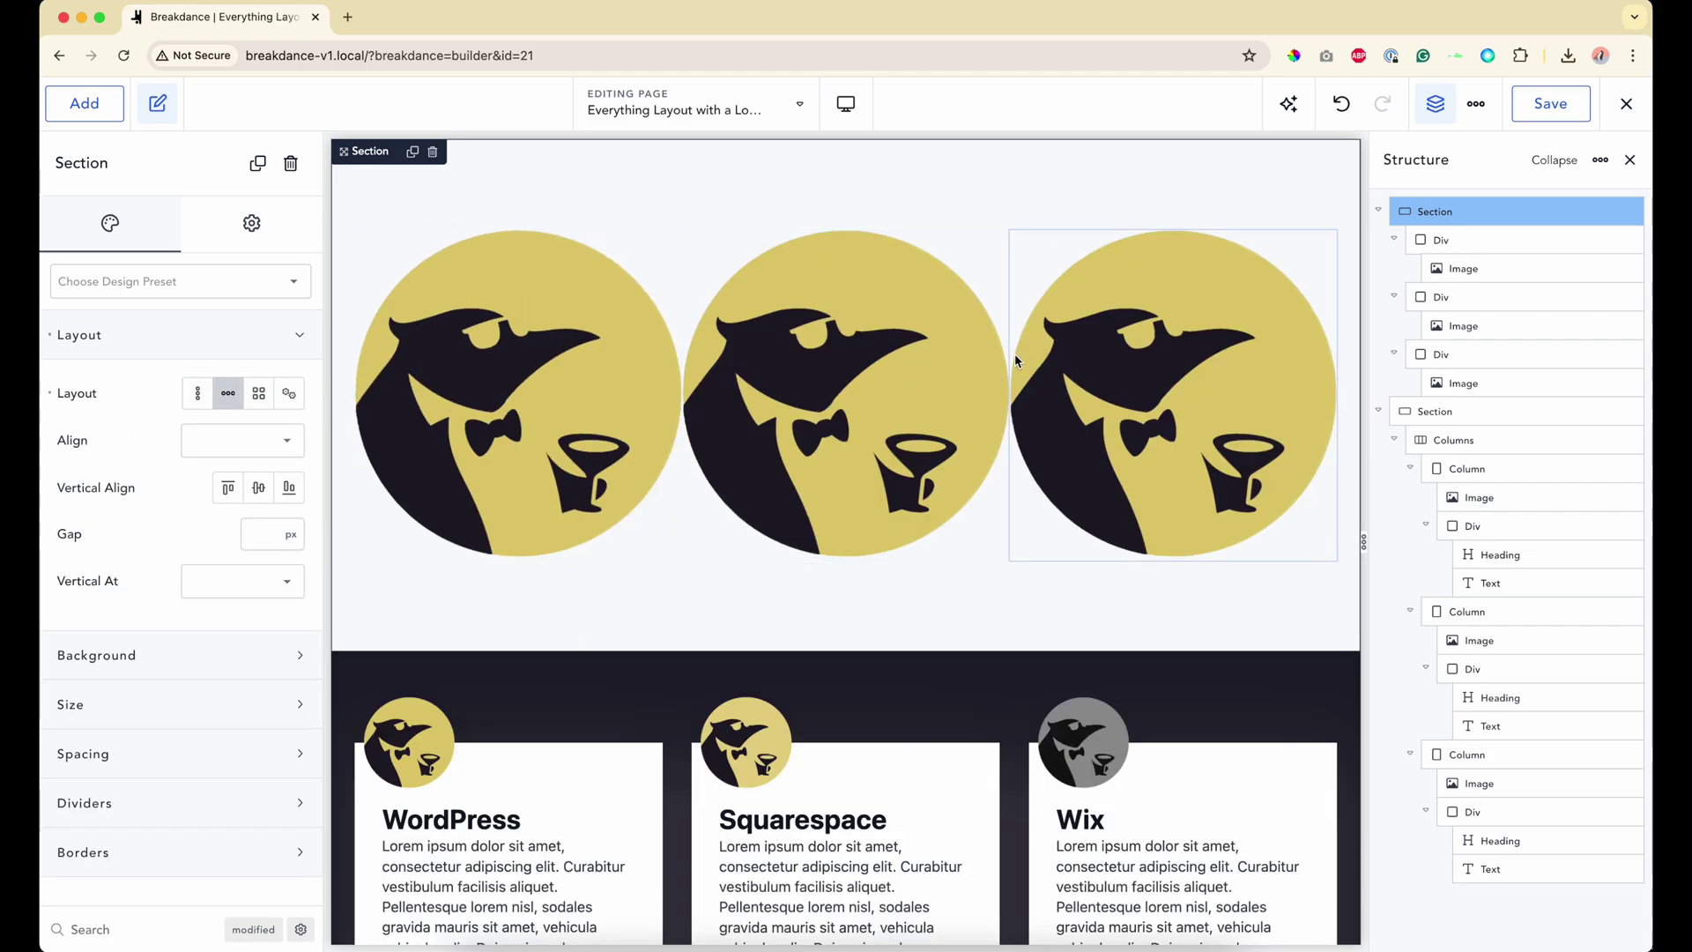
pyautogui.click(259, 394)
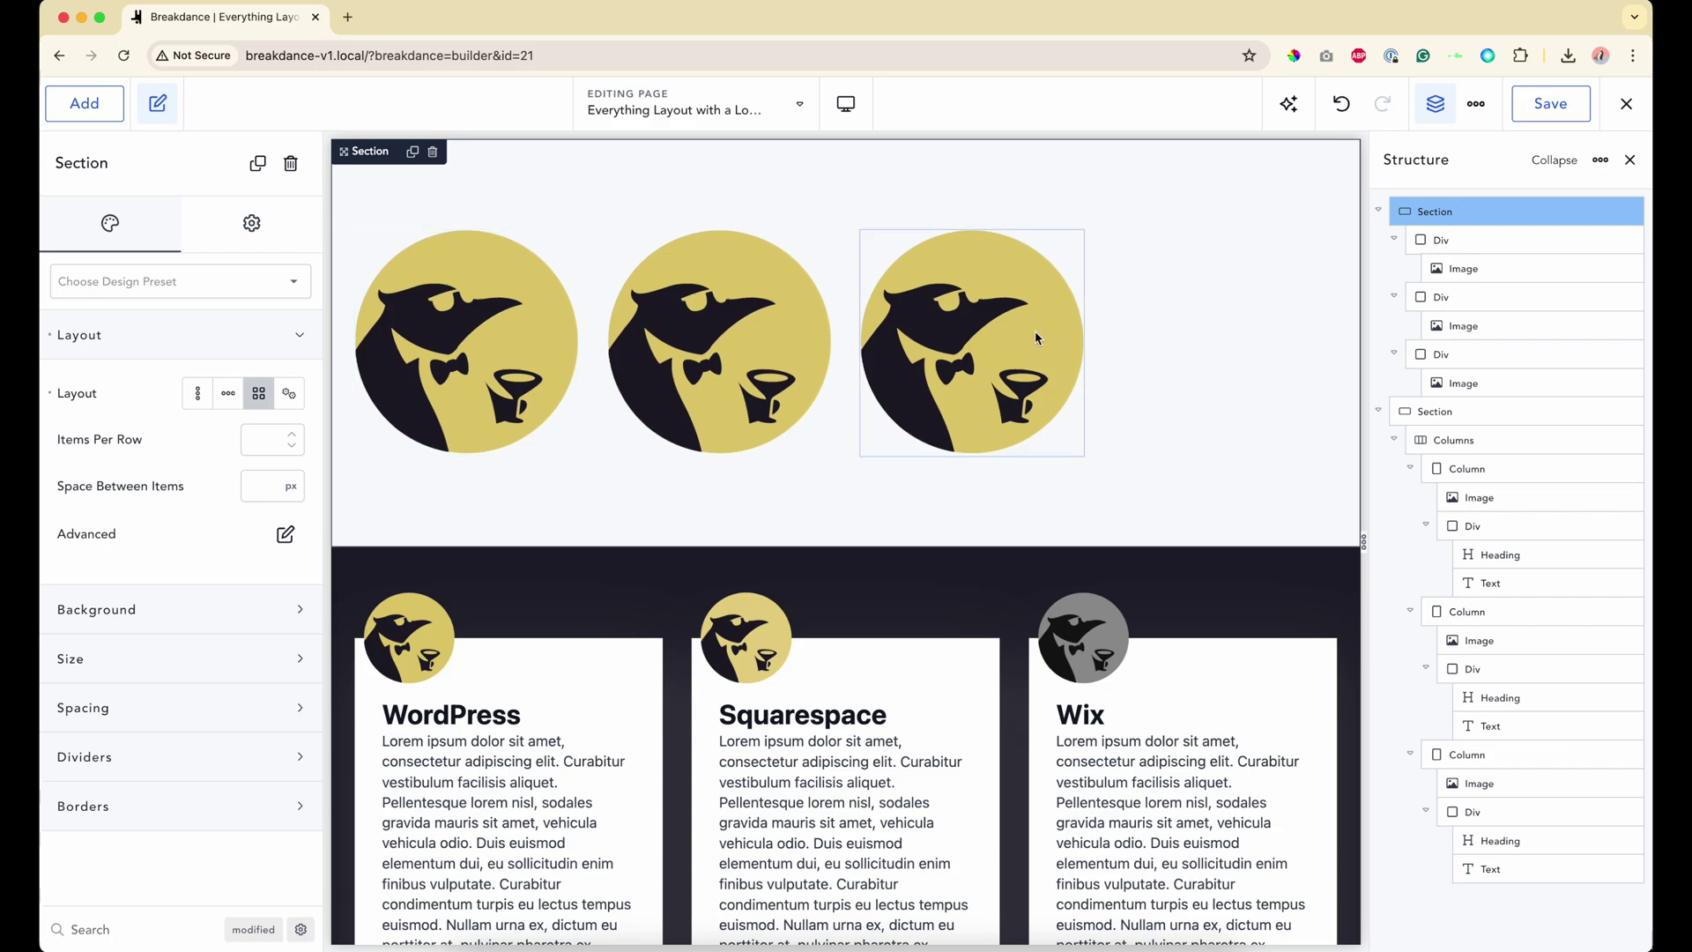
# Step: Duplicate the third penguin logo Div four times, making seven logos
pyautogui.click(1602, 356)
pyautogui.click(1603, 355)
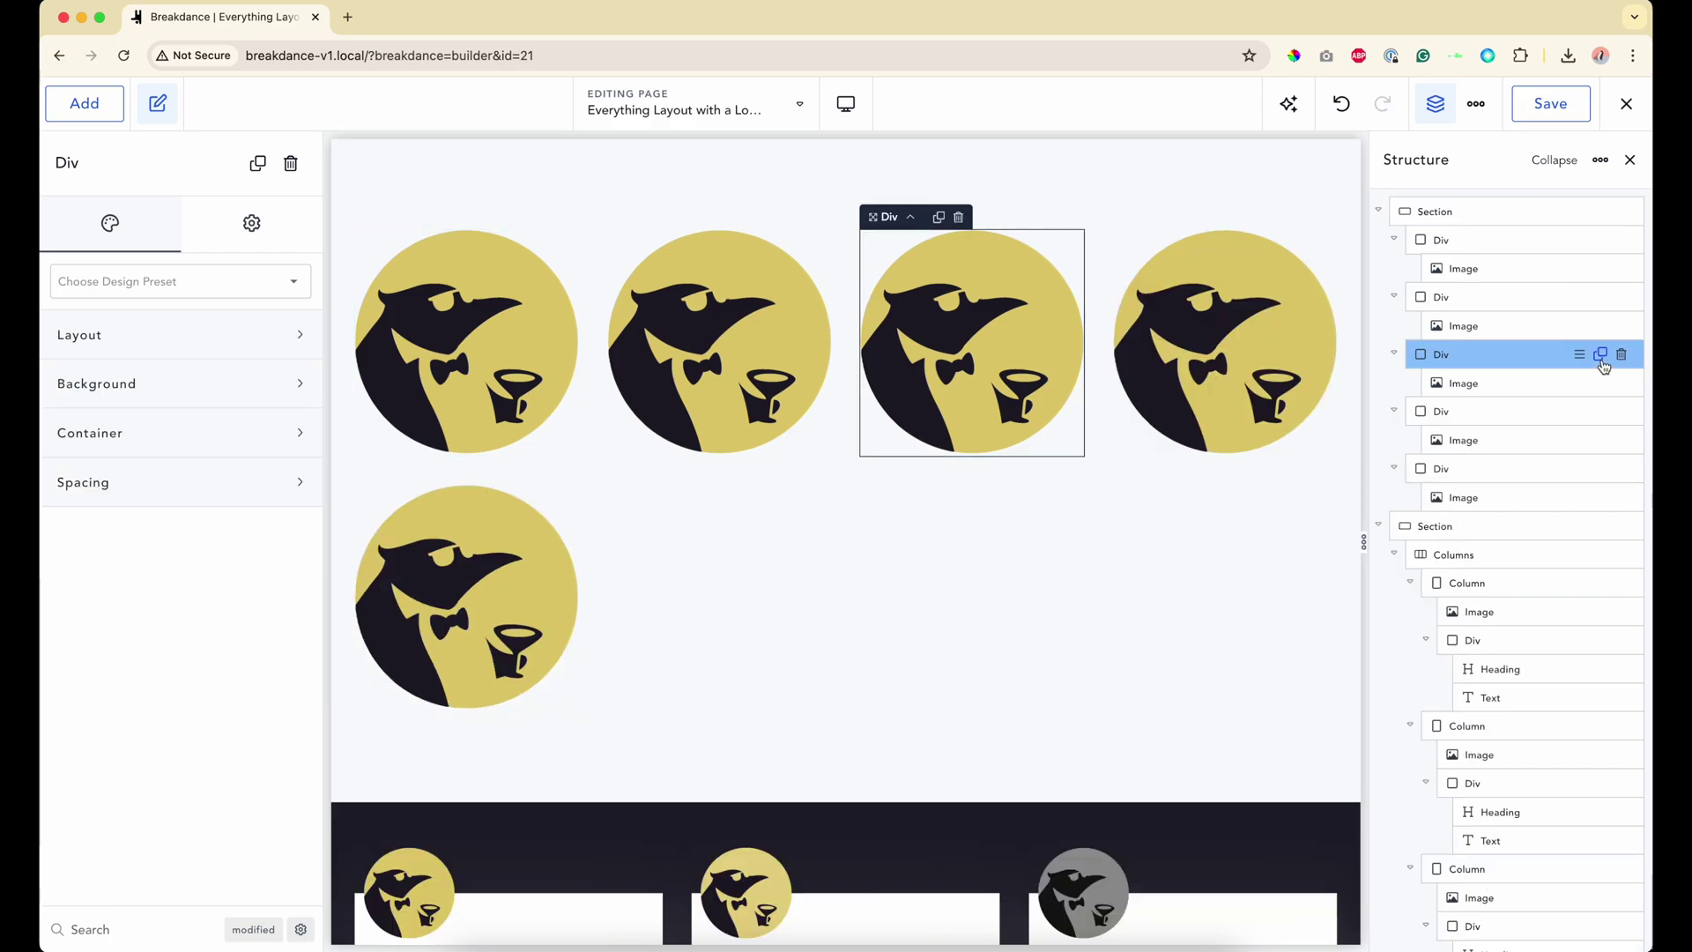
pyautogui.click(1602, 355)
pyautogui.click(1603, 356)
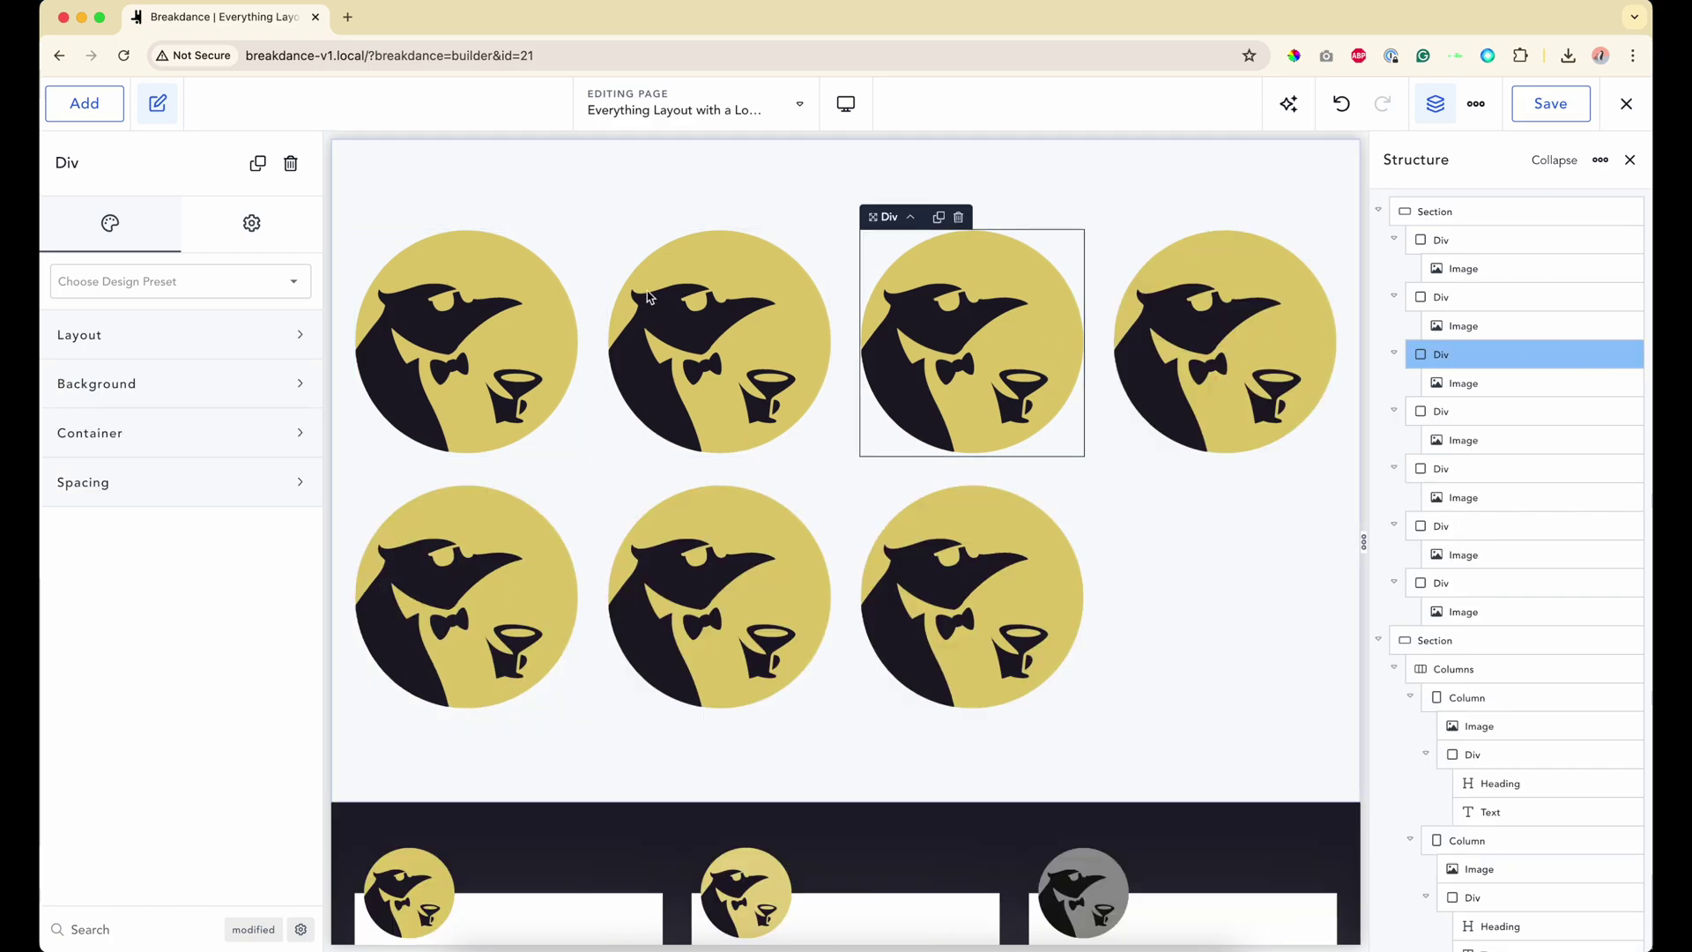
pyautogui.click(1421, 218)
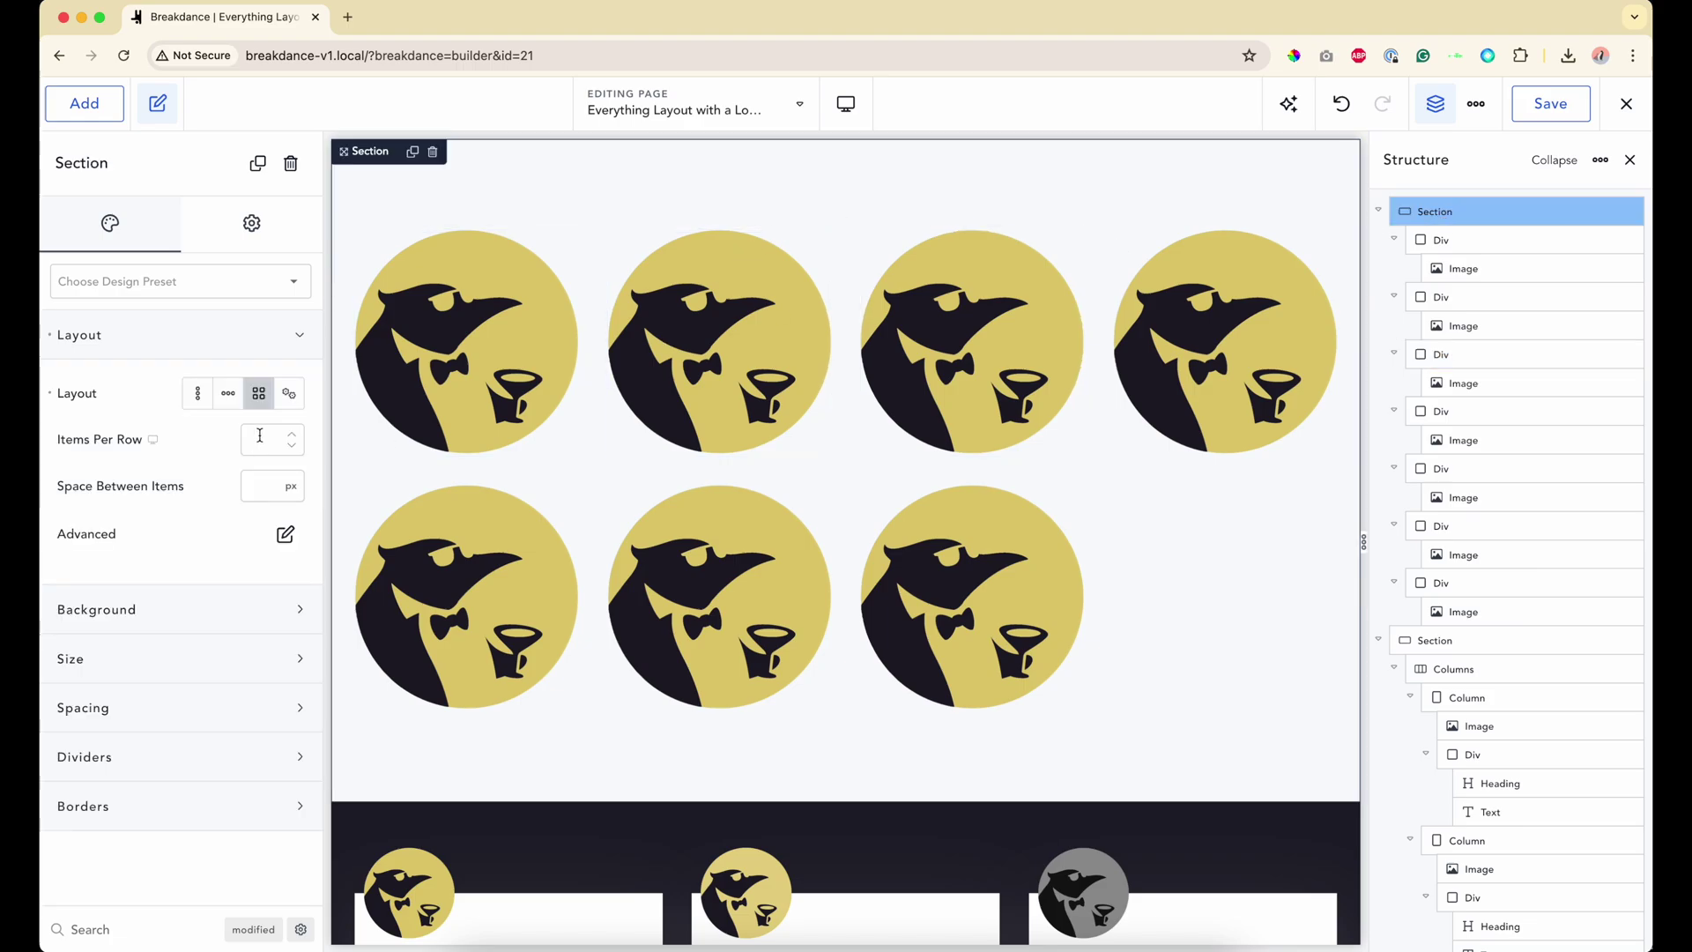
# Step: Set the logo grid to 7 items per row with 10 px between items
pyautogui.write('2')
pyautogui.press('BackSpace')
pyautogui.write('3')
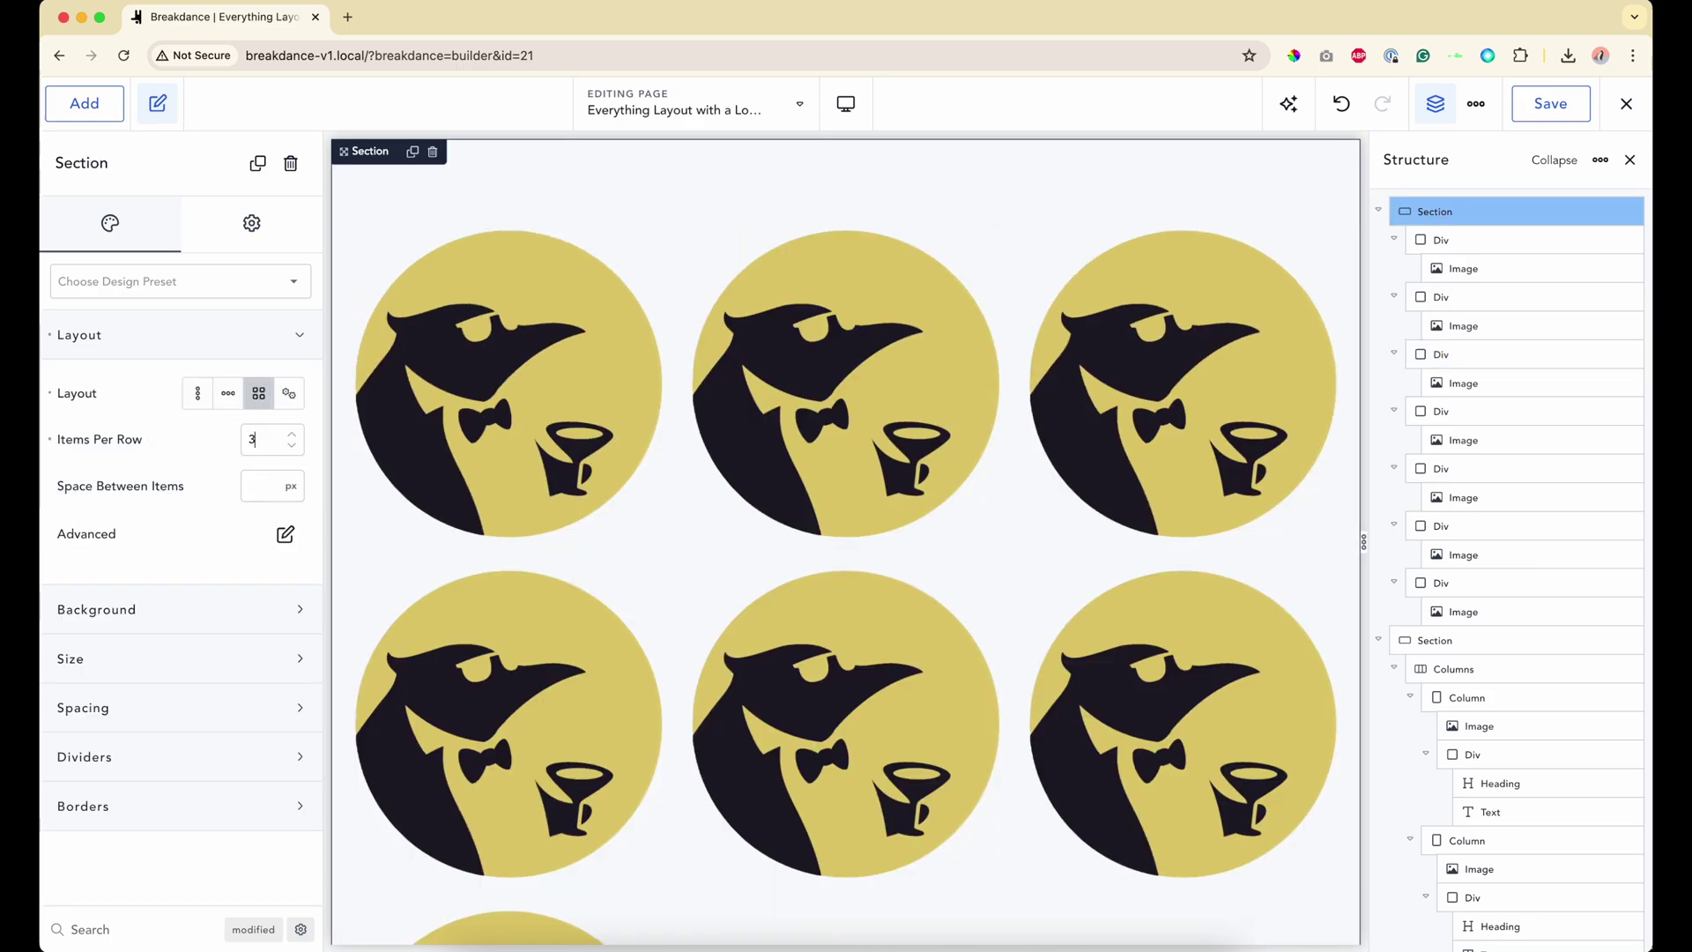
pyautogui.write('6')
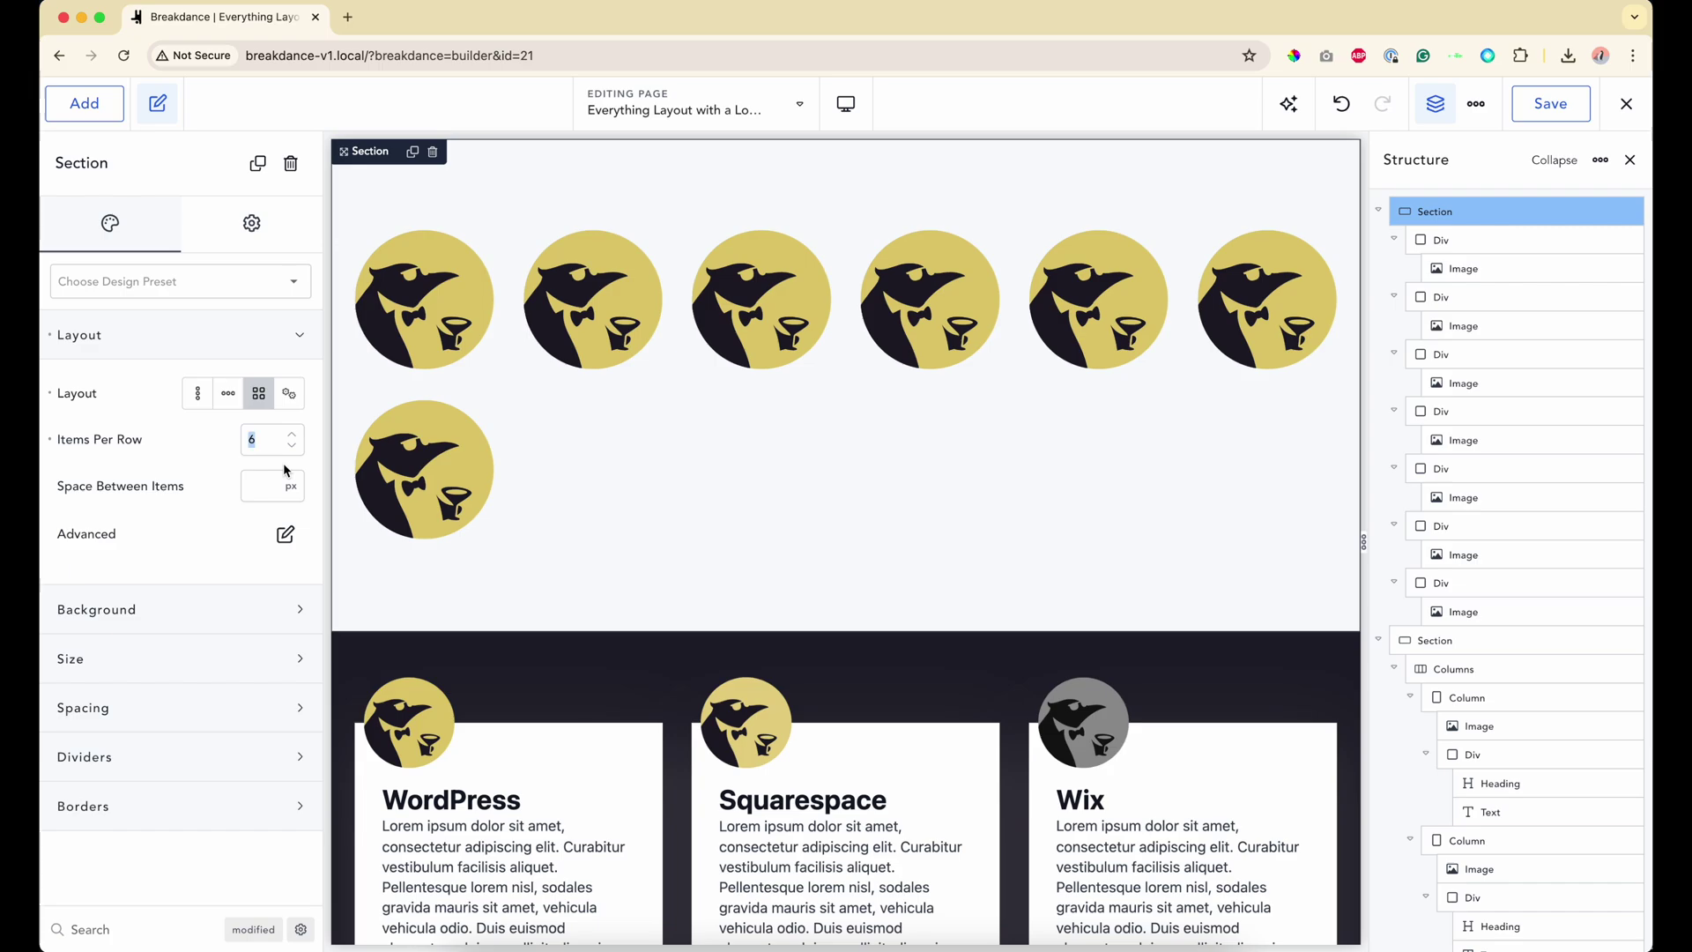
pyautogui.write('7')
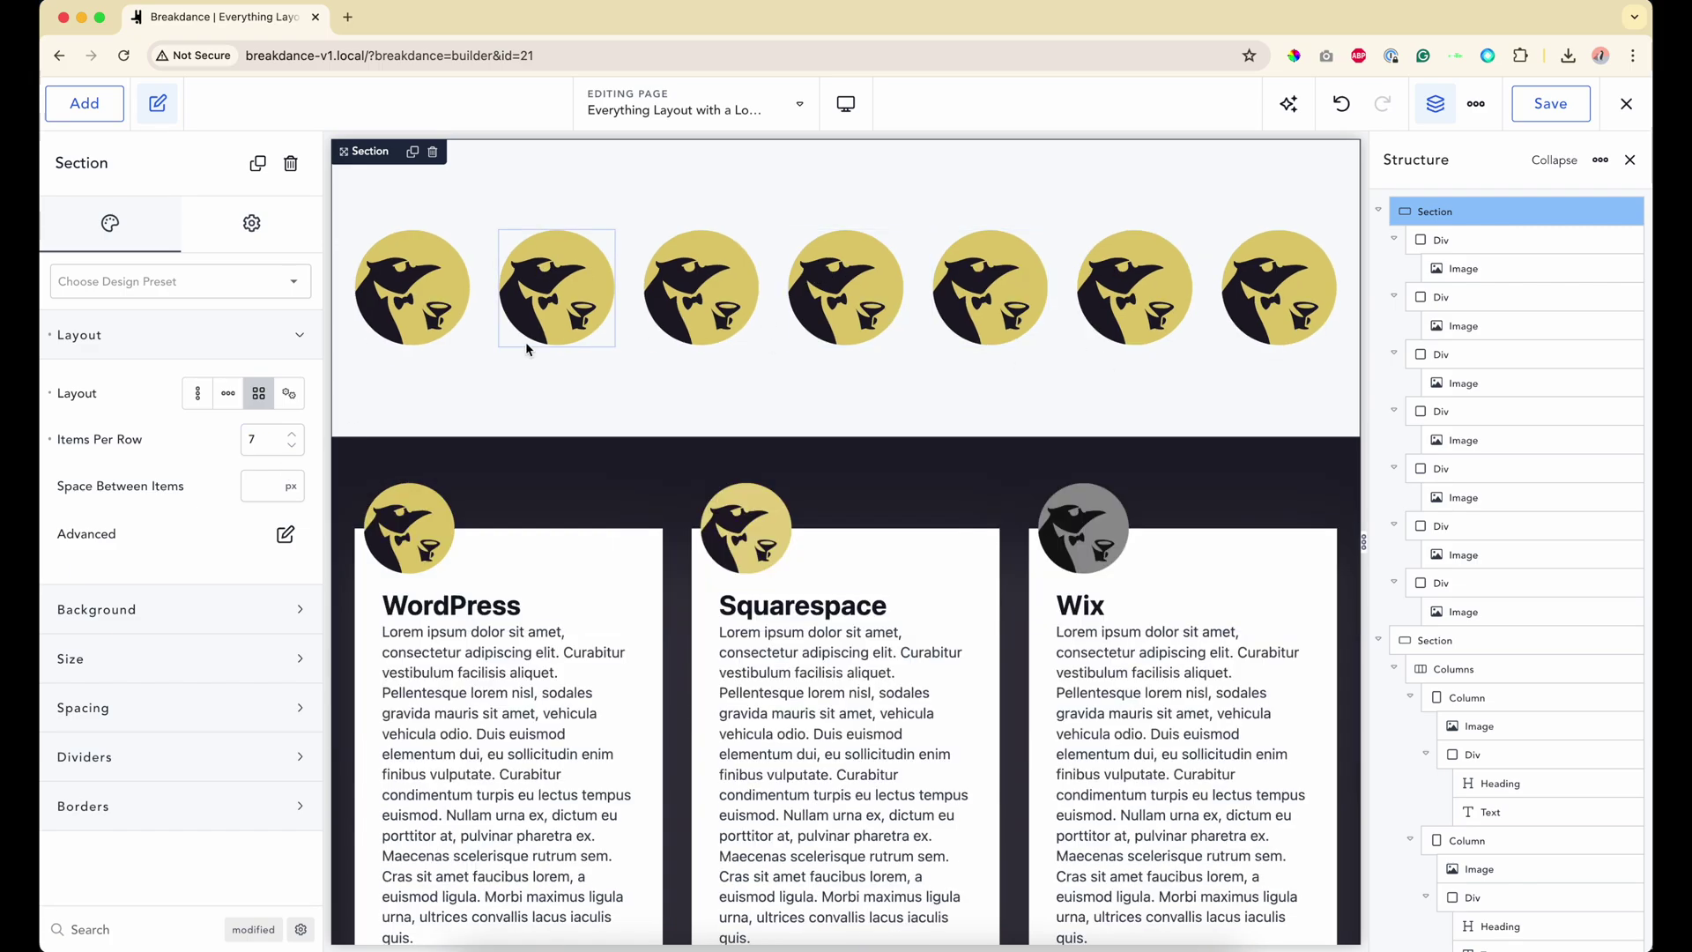
pyautogui.click(262, 486)
pyautogui.write('0')
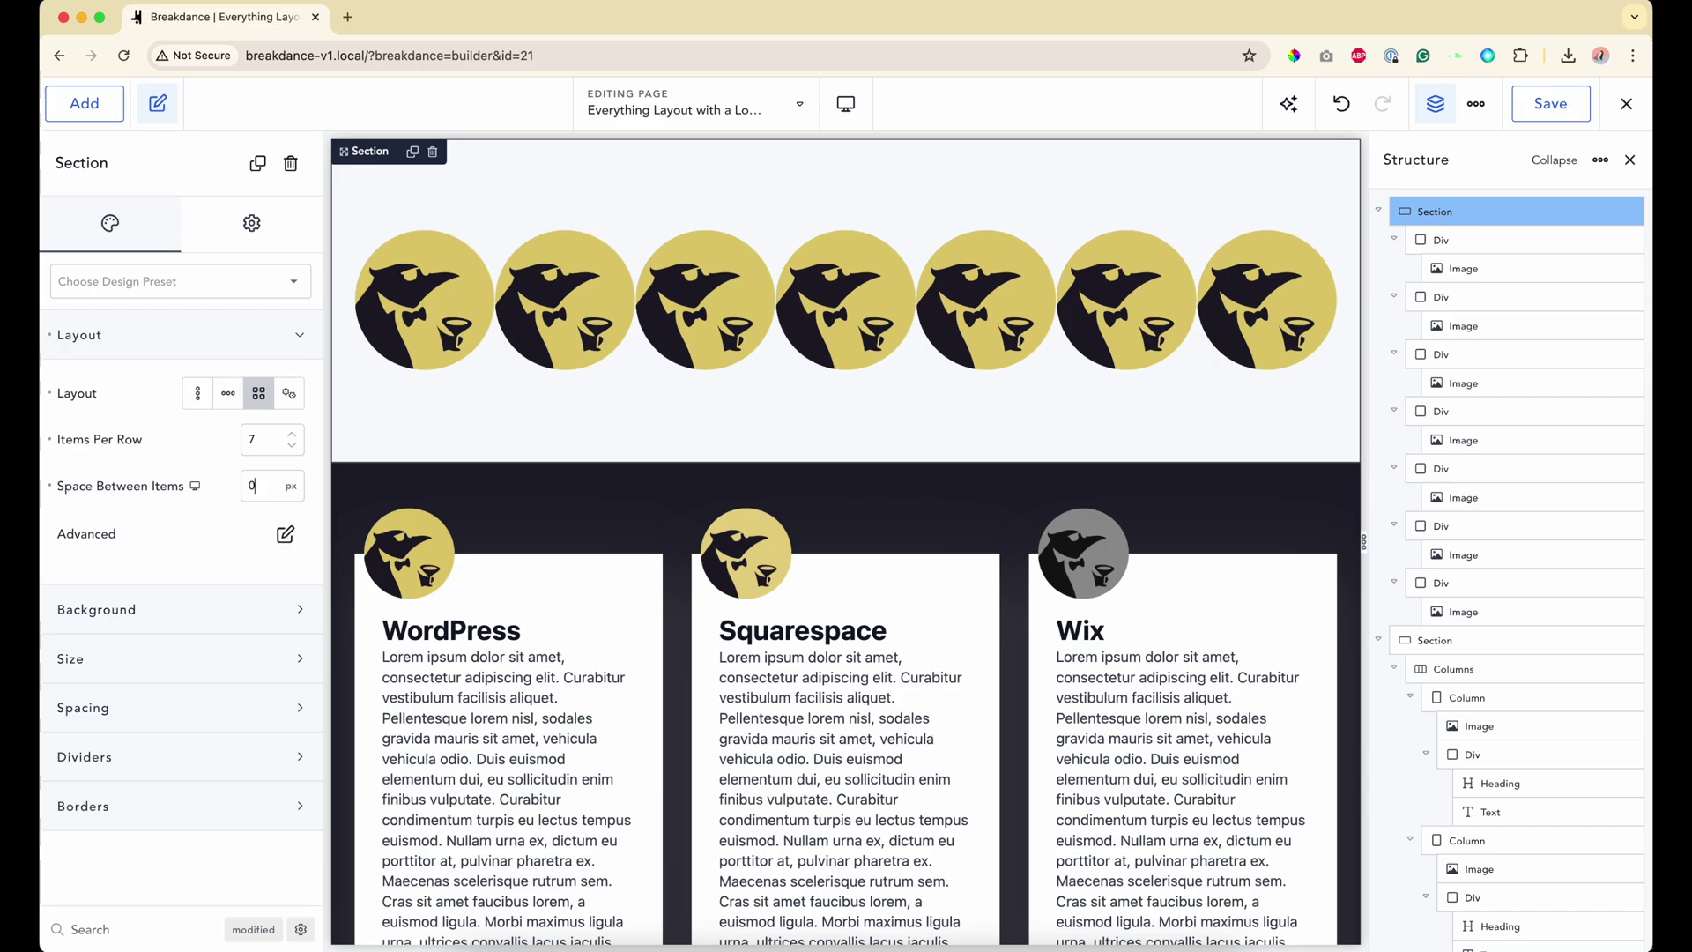
pyautogui.write('10')
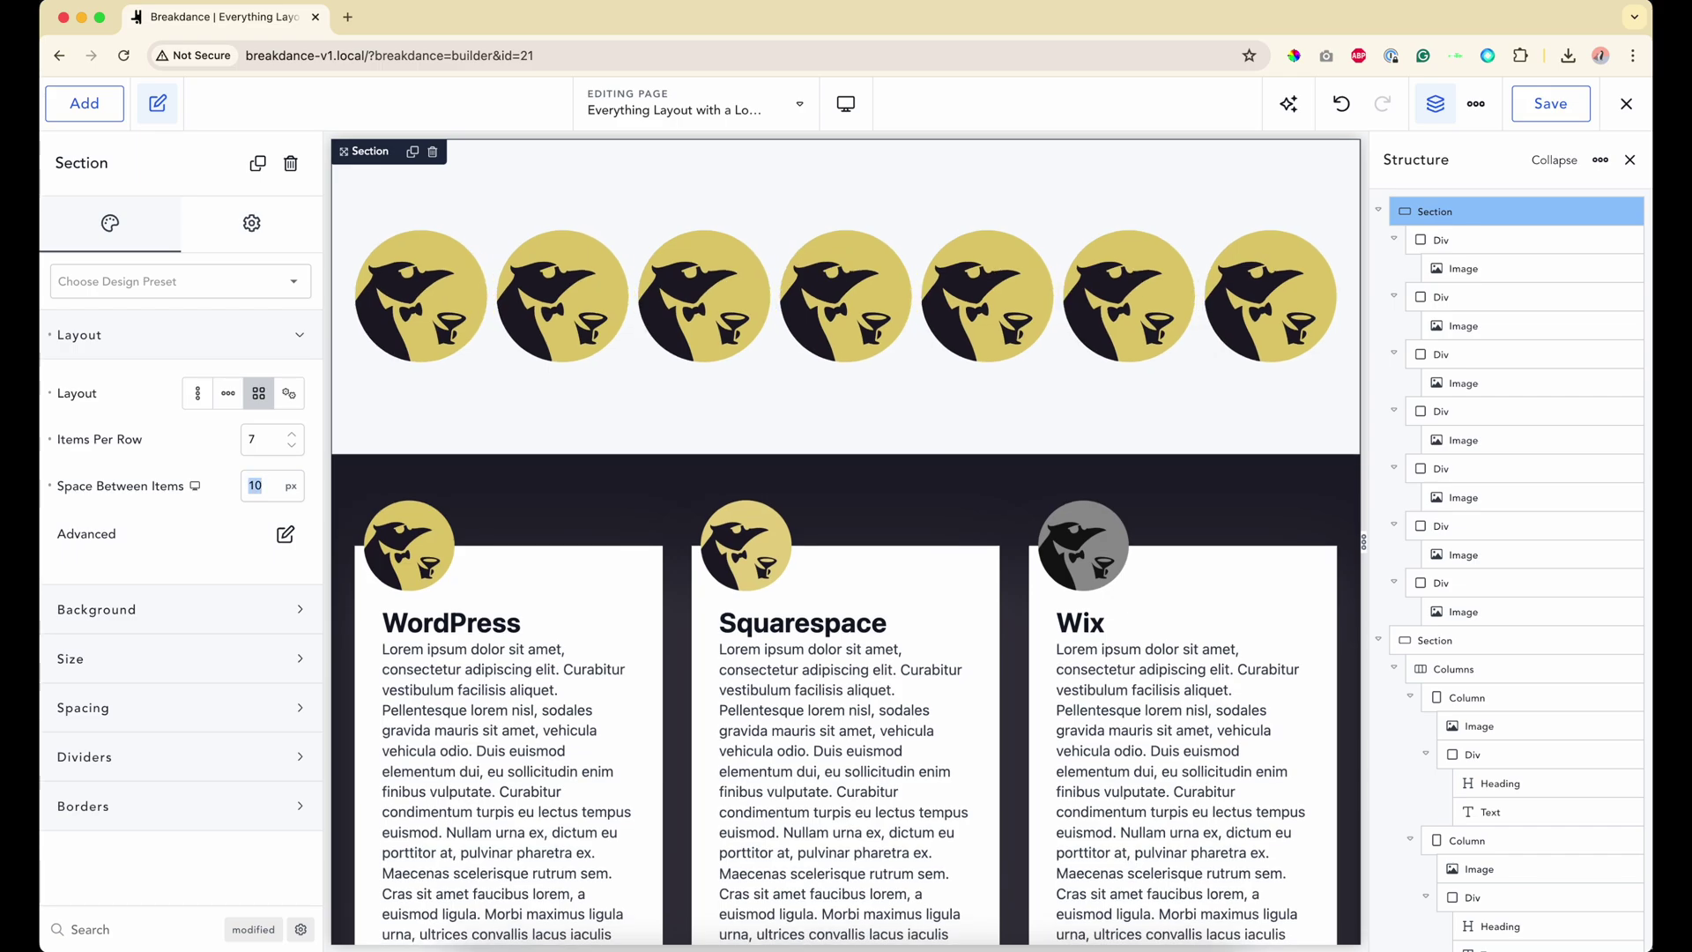
pyautogui.write('30')
pyautogui.press('BackSpace')
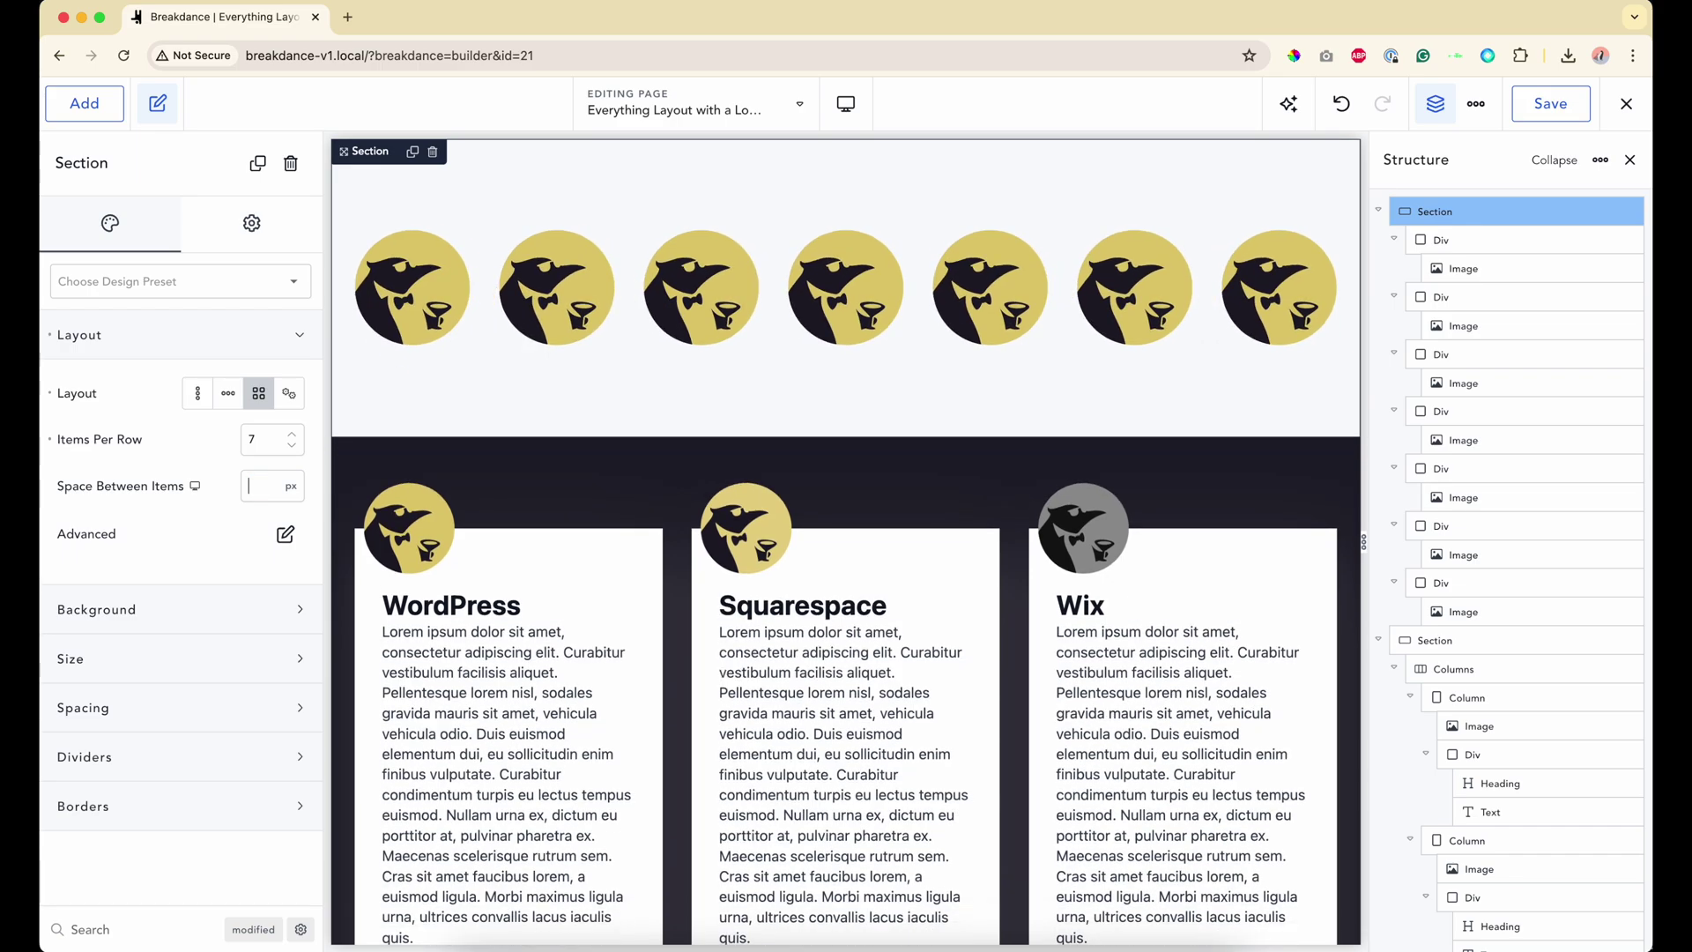
# Step: Set logo spacing to 10 and preview at Tablet Landscape, Tablet Portrait, Phone Landscape and Phone Portrait
pyautogui.write('10')
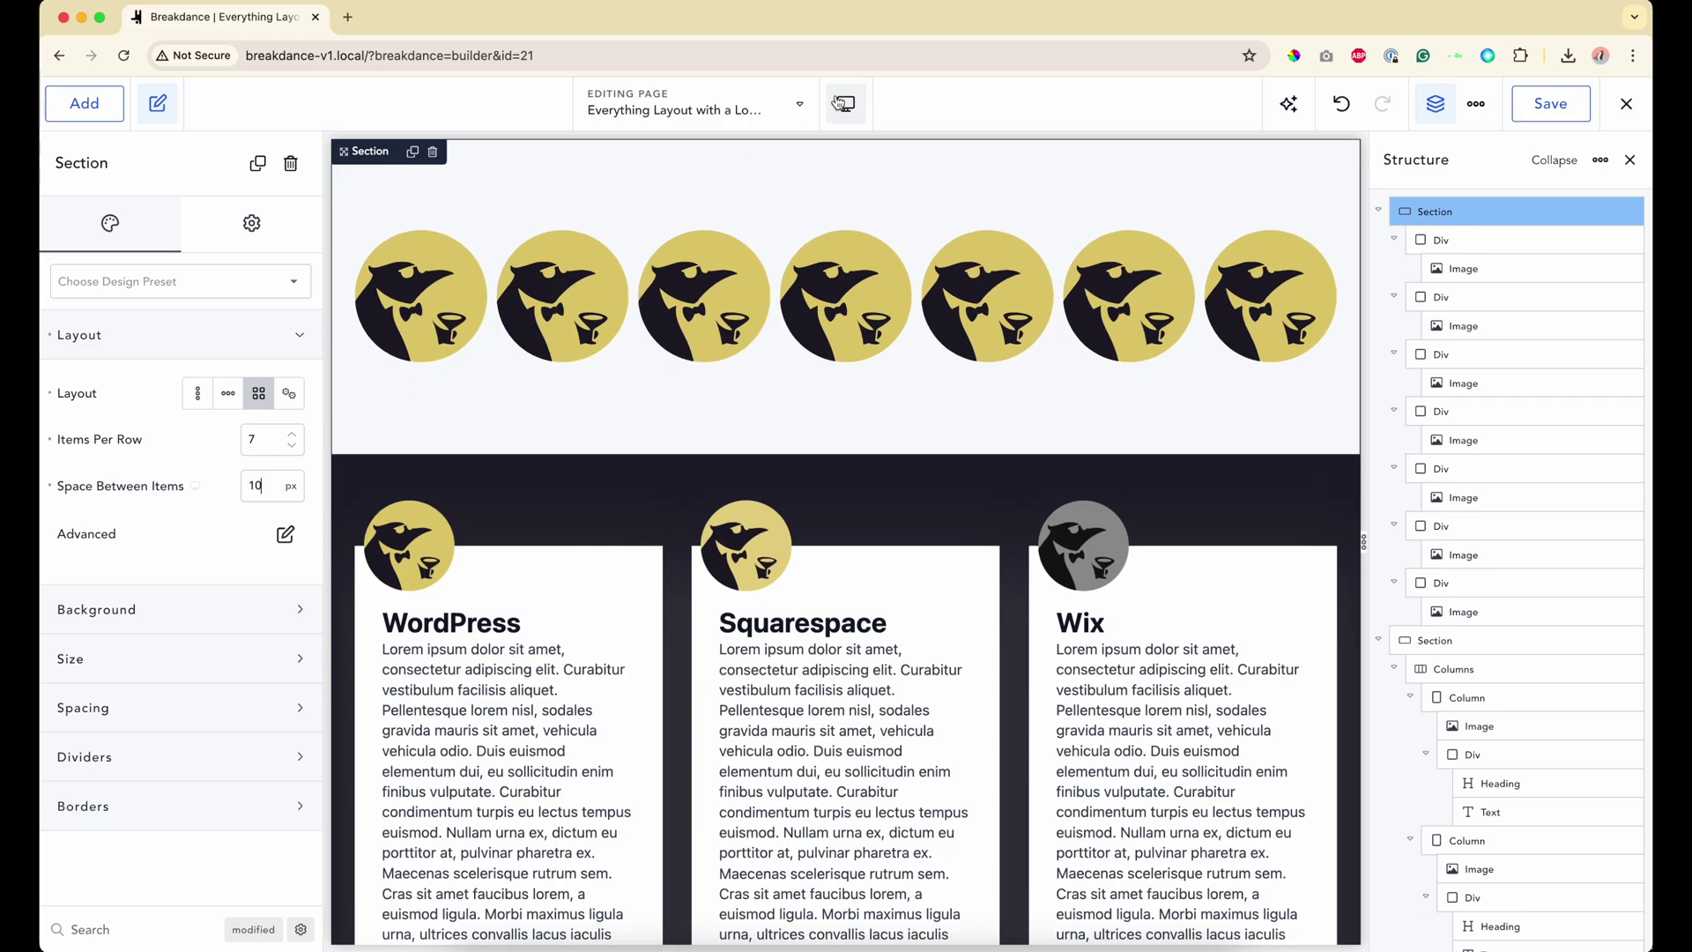
pyautogui.click(846, 103)
pyautogui.click(890, 216)
pyautogui.click(846, 103)
pyautogui.click(870, 276)
pyautogui.click(846, 103)
pyautogui.click(903, 352)
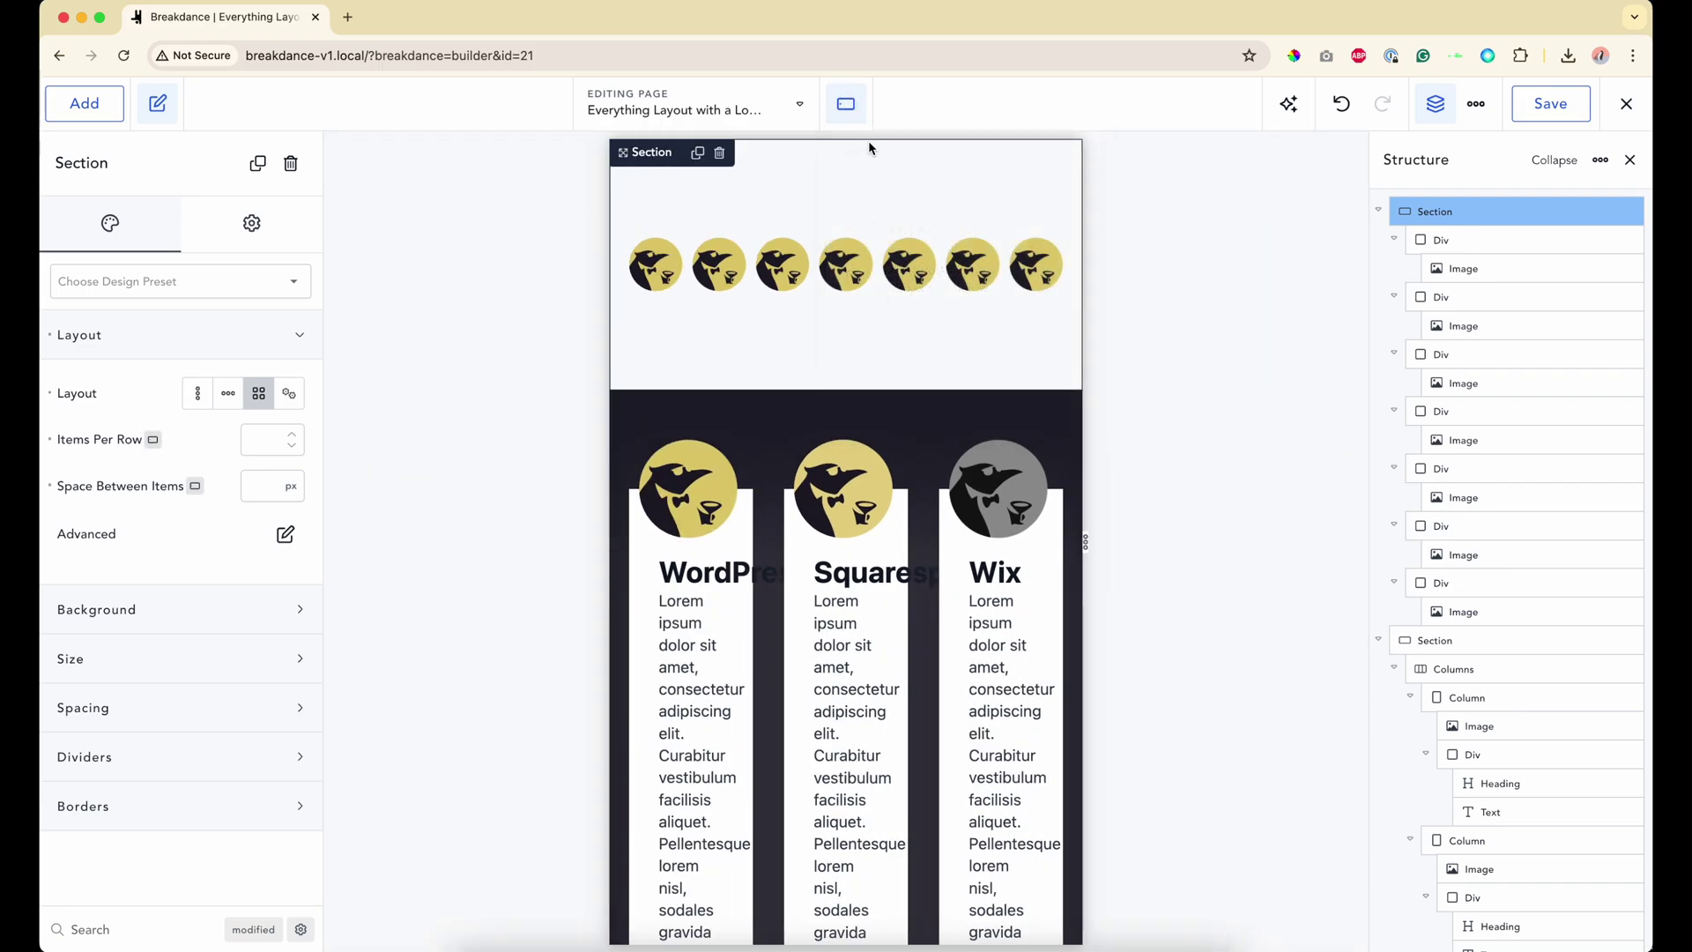
pyautogui.click(847, 103)
pyautogui.click(924, 397)
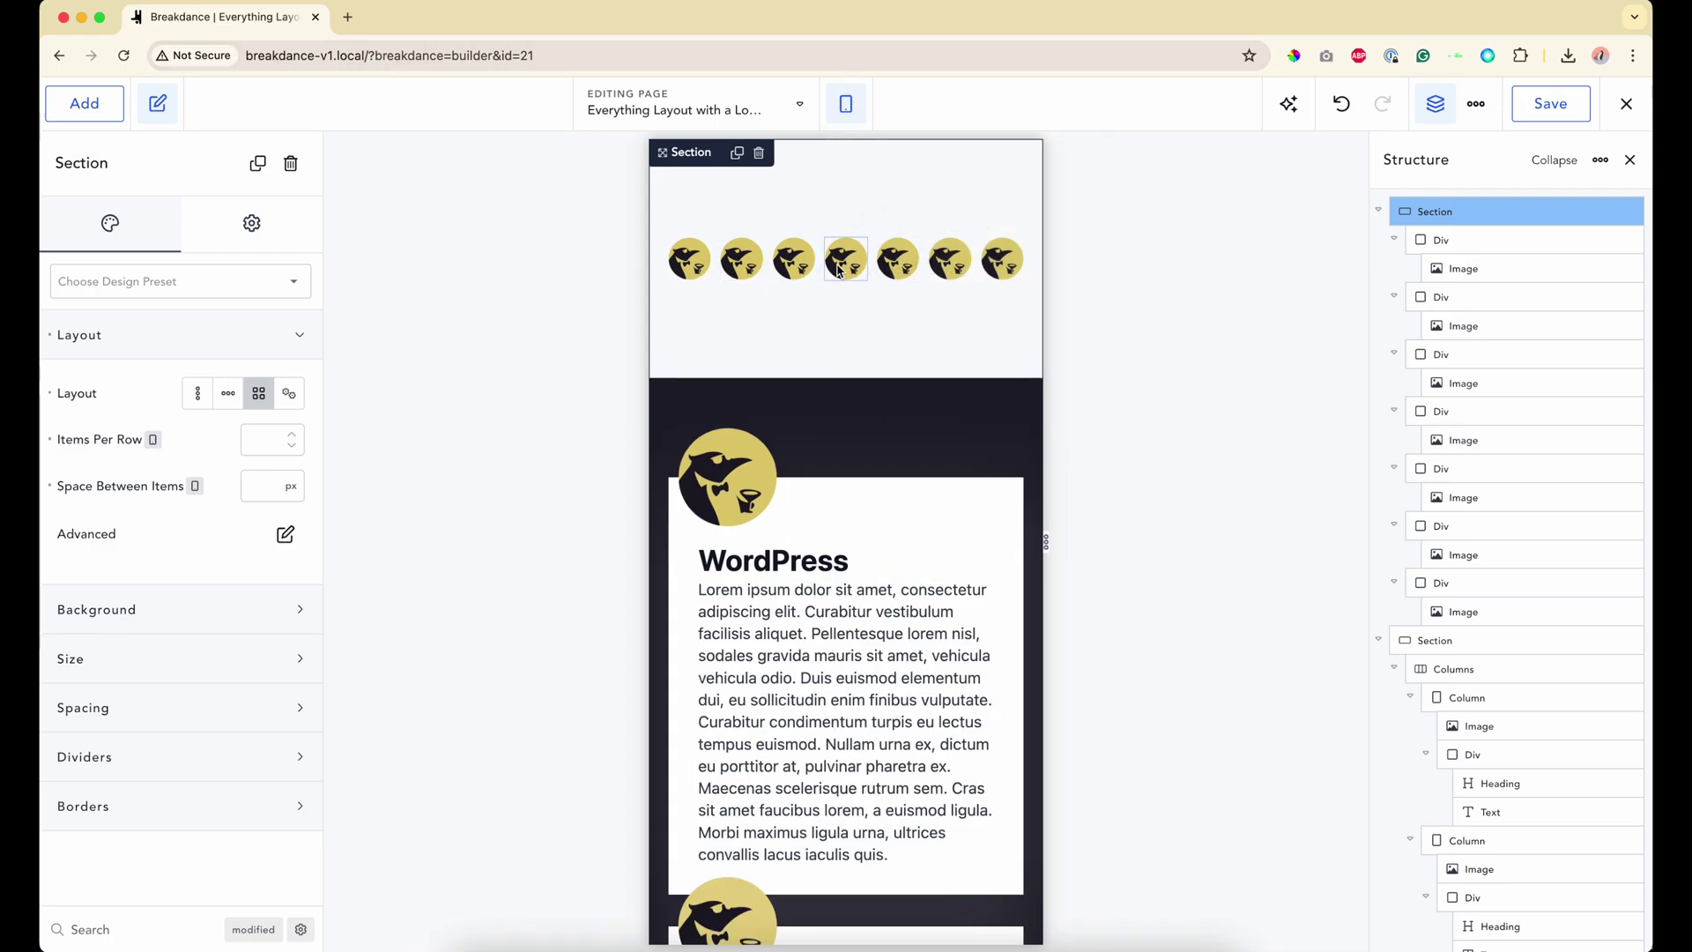
# Step: Toggle the preview between Desktop and Phone Portrait widths to compare the logo row
pyautogui.click(846, 103)
pyautogui.click(886, 157)
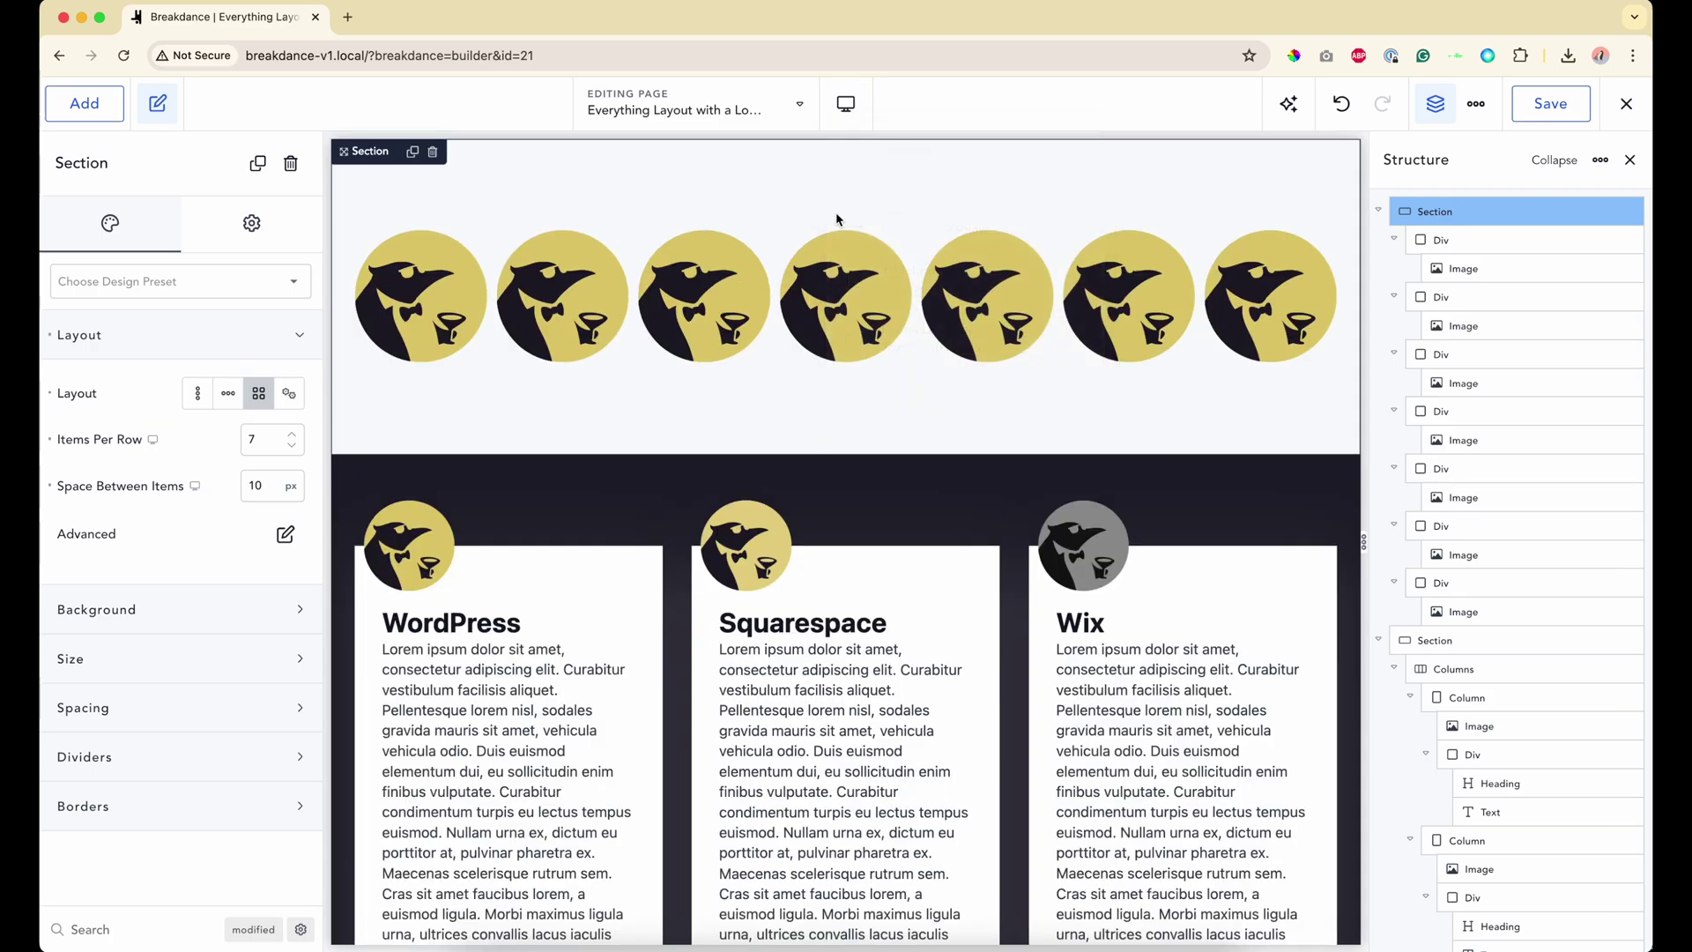
pyautogui.click(855, 116)
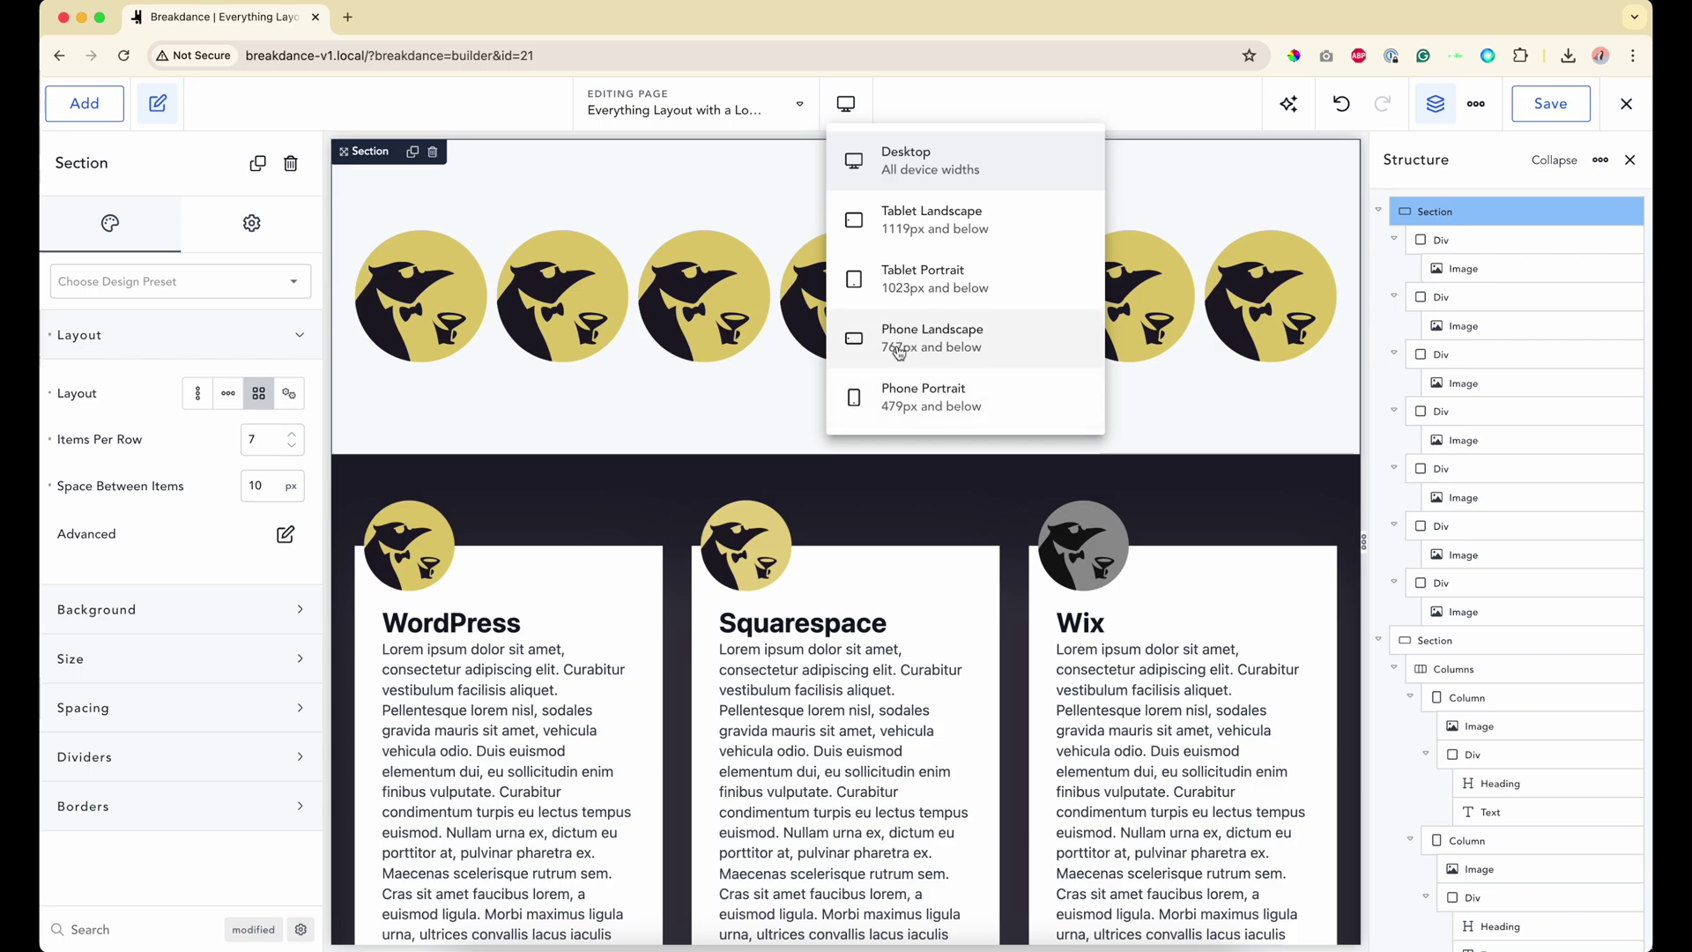
pyautogui.click(899, 401)
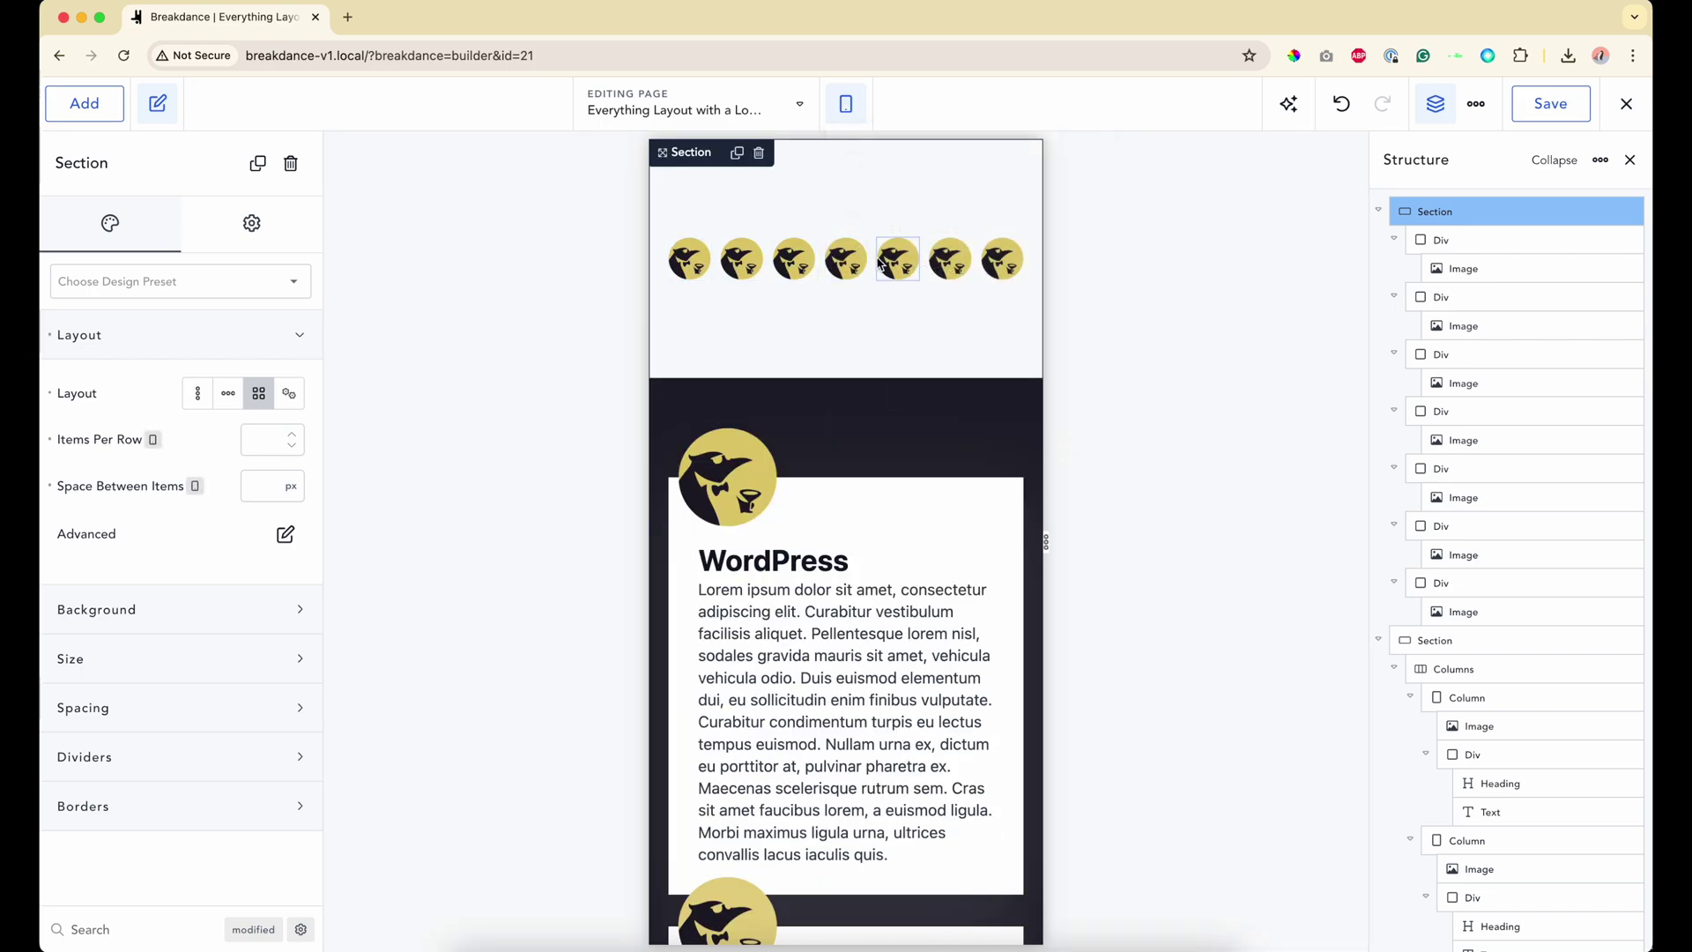
pyautogui.click(853, 119)
pyautogui.click(908, 160)
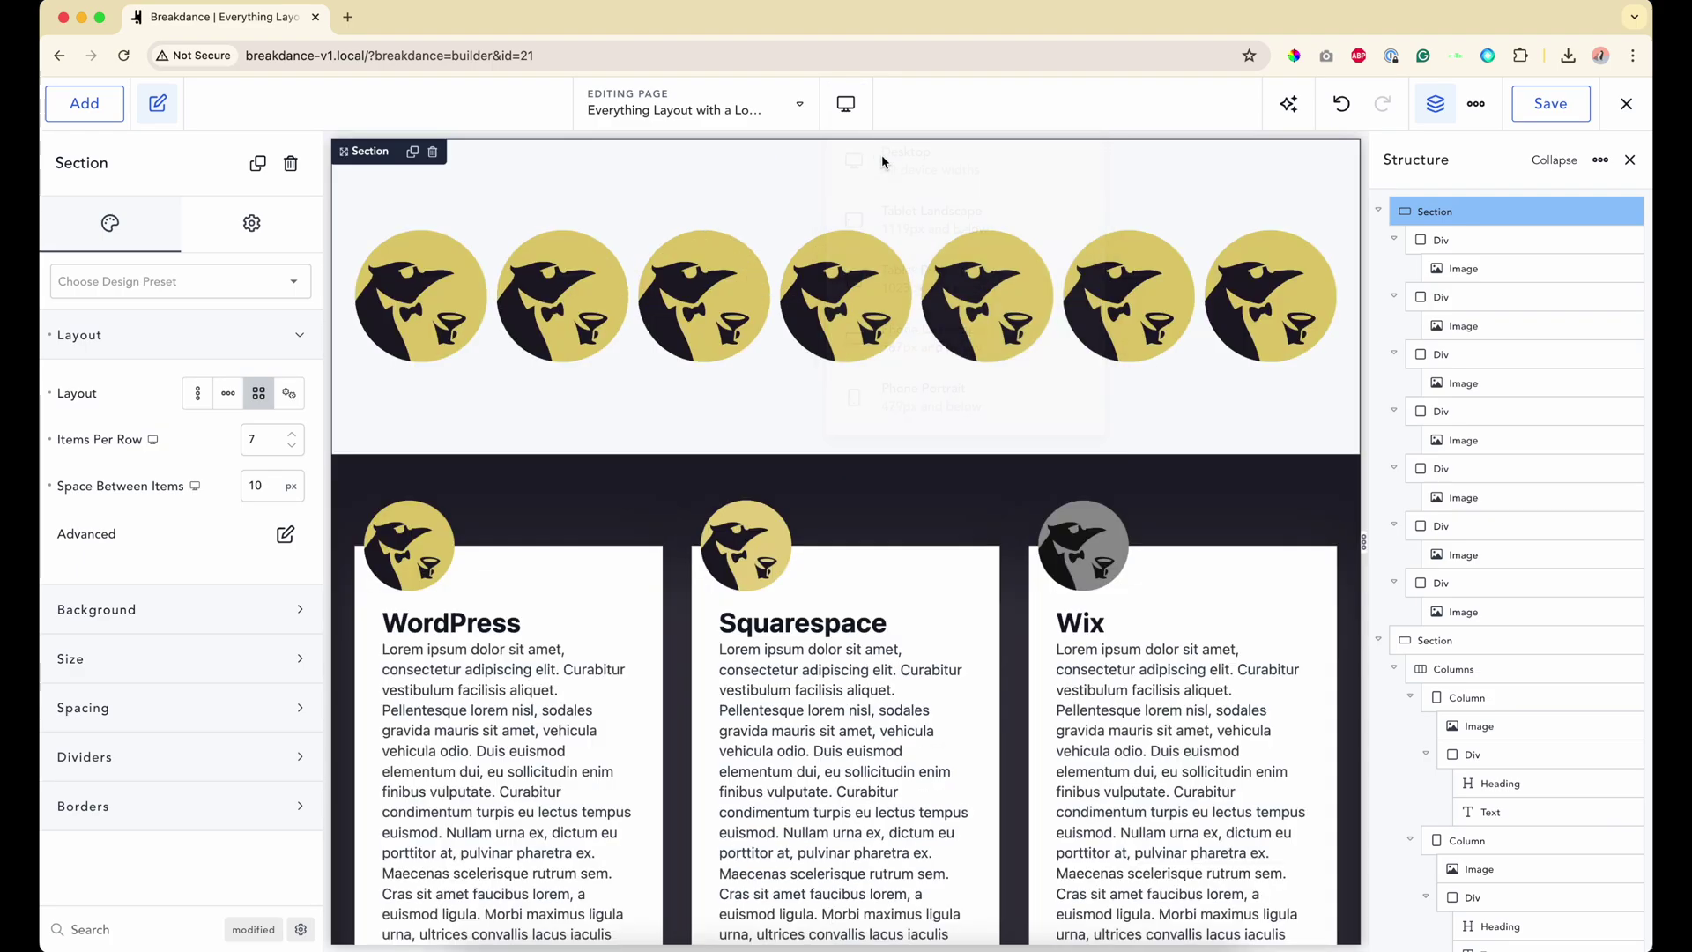
pyautogui.click(851, 116)
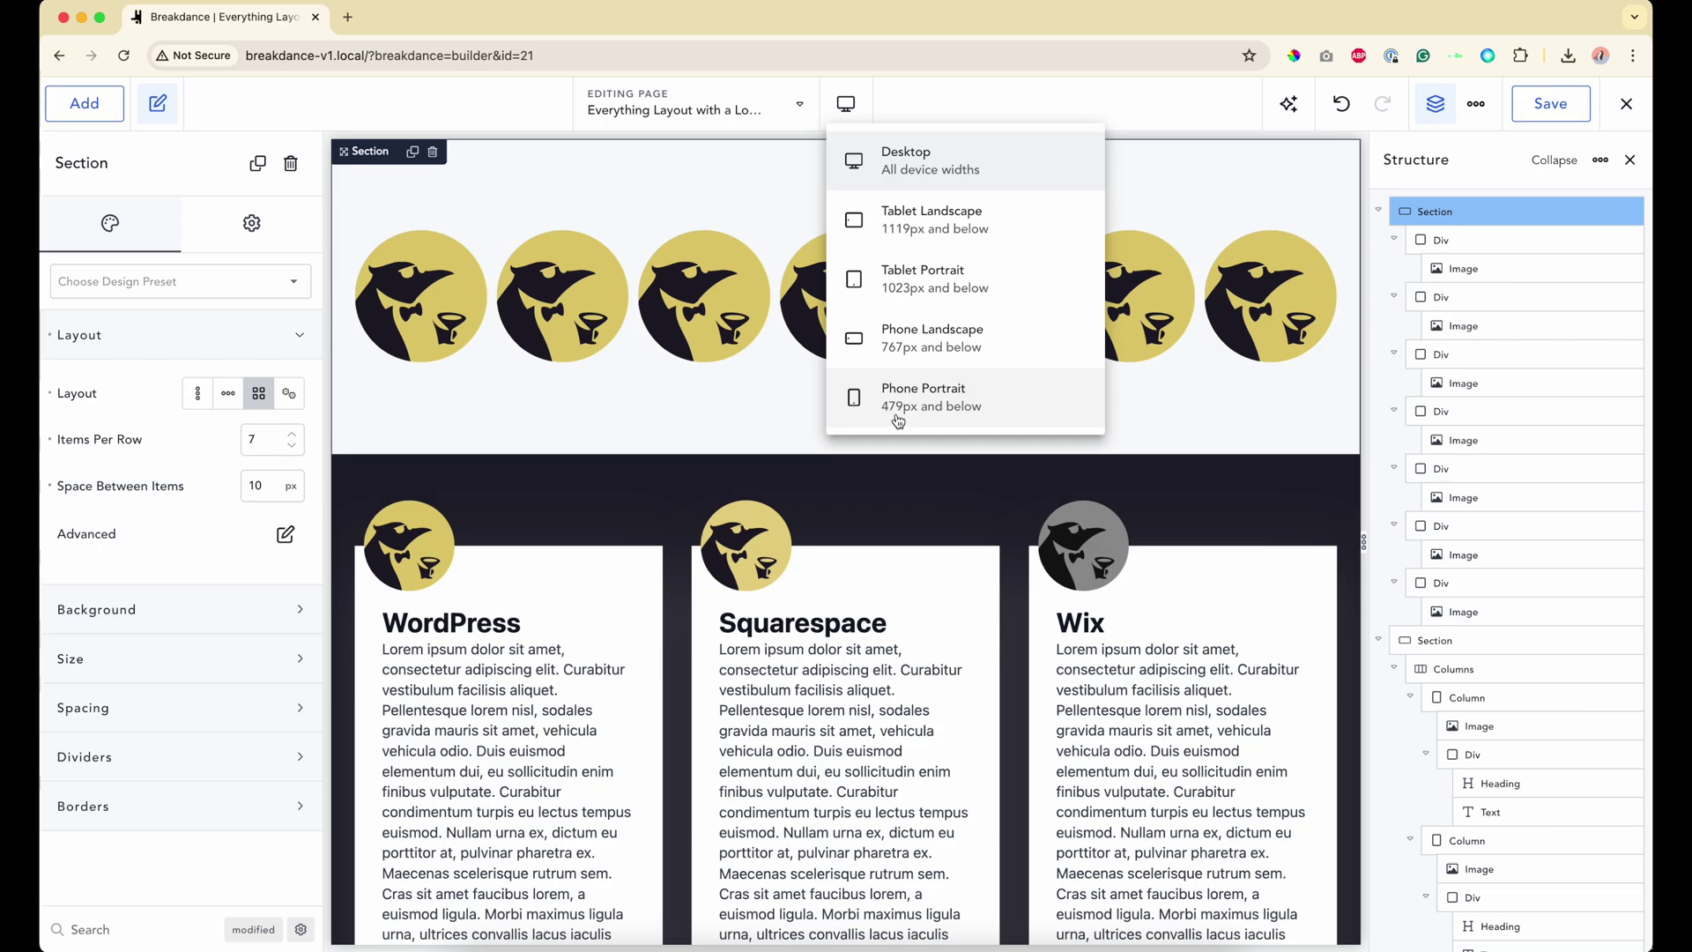
# Step: At Phone Portrait, change the logos' Items Per Row from 4 to 2, then return to Desktop
pyautogui.click(898, 420)
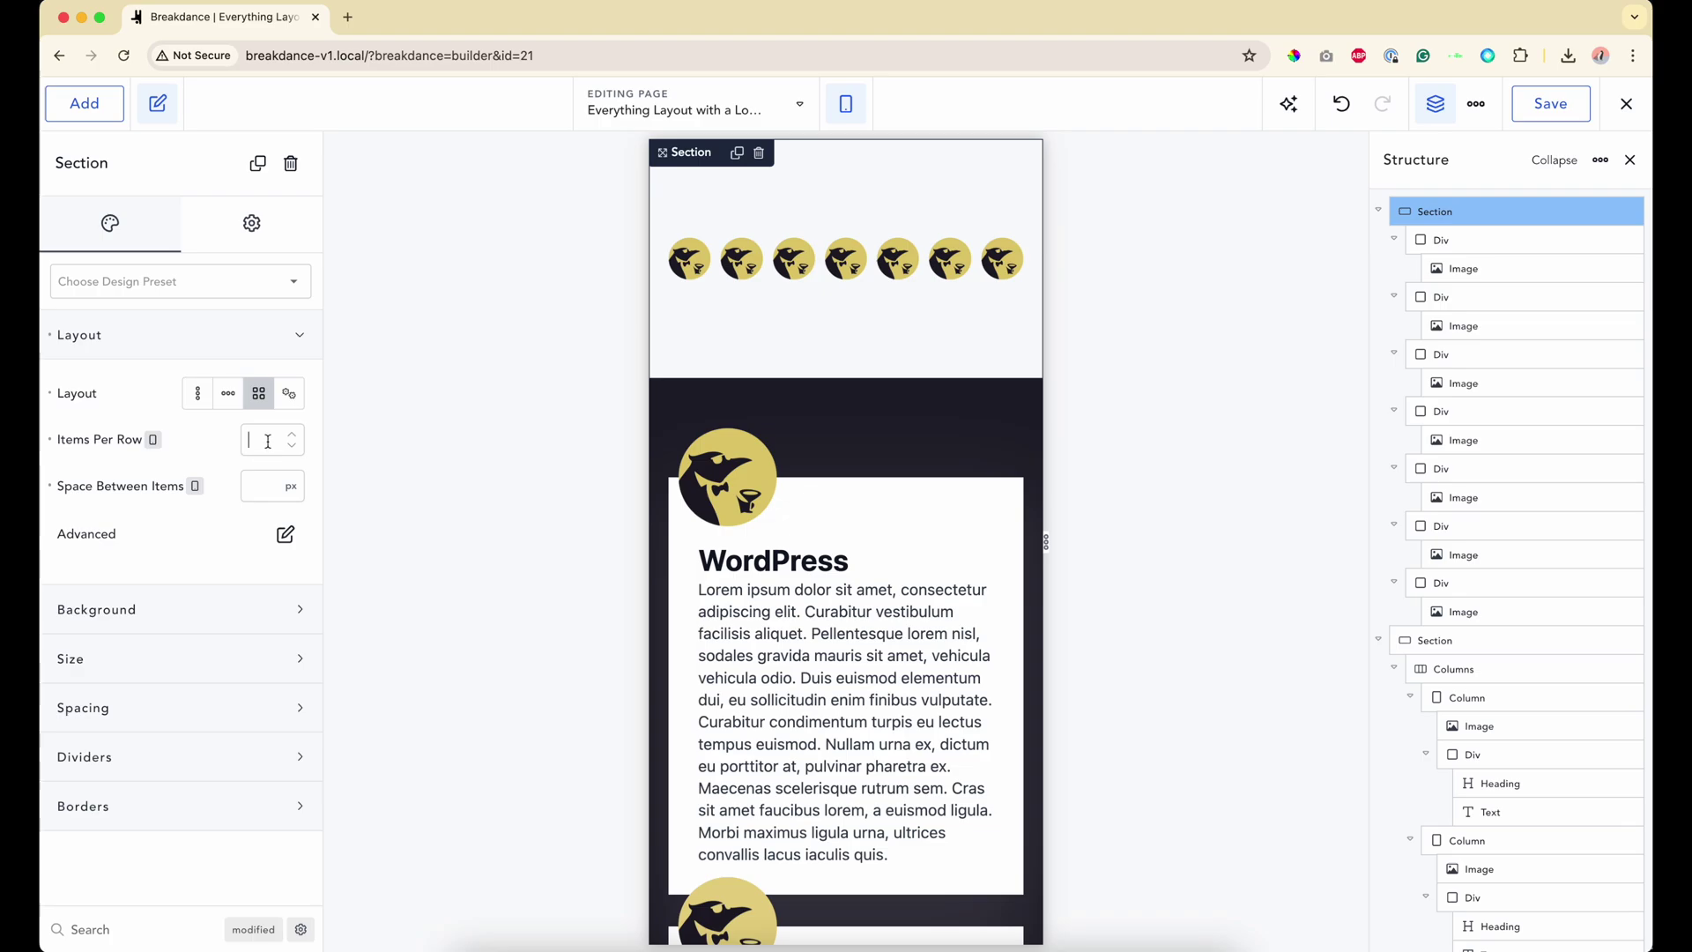
pyautogui.write('4')
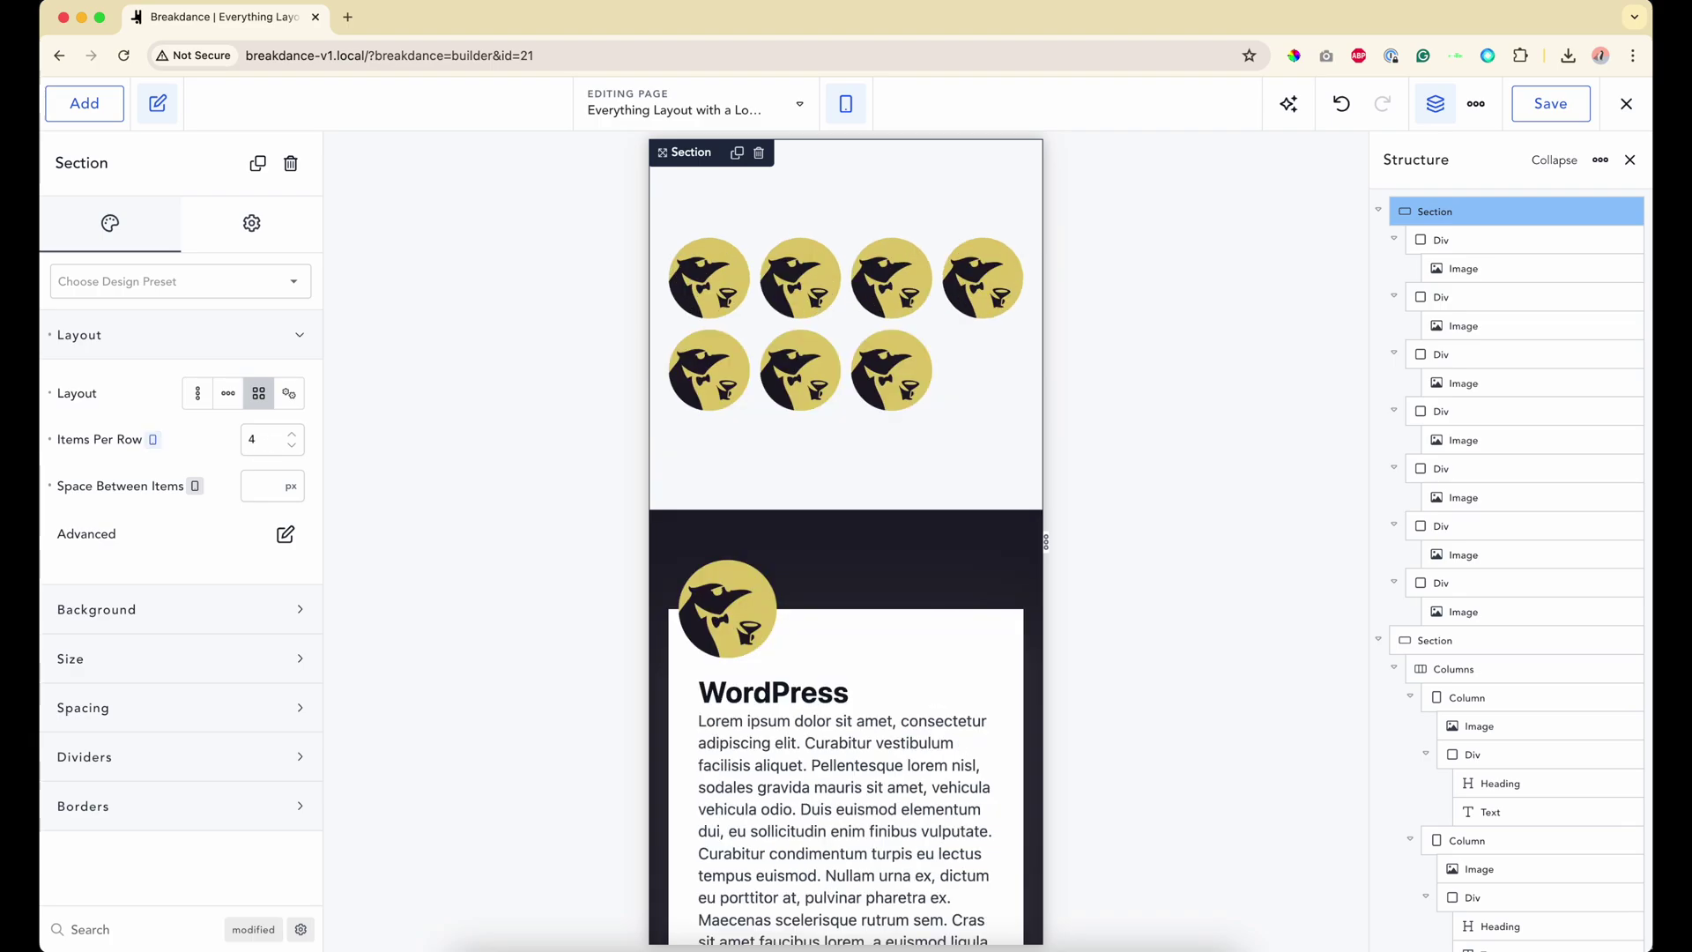
pyautogui.press('BackSpace')
pyautogui.write('2')
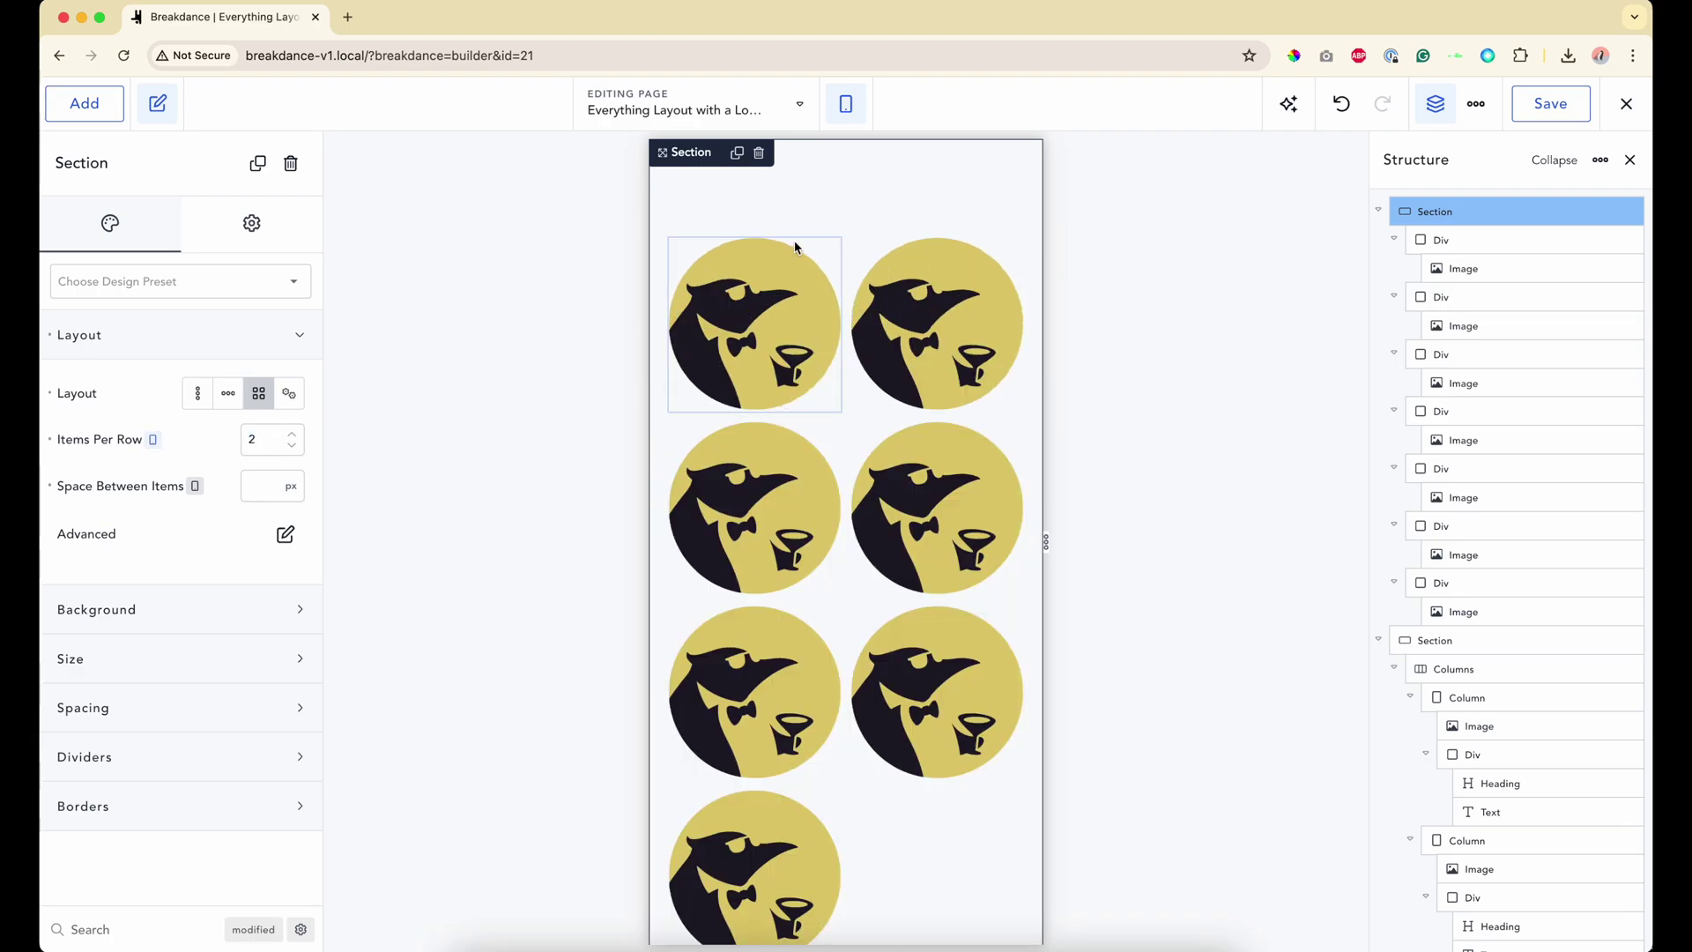
pyautogui.click(846, 123)
pyautogui.click(868, 168)
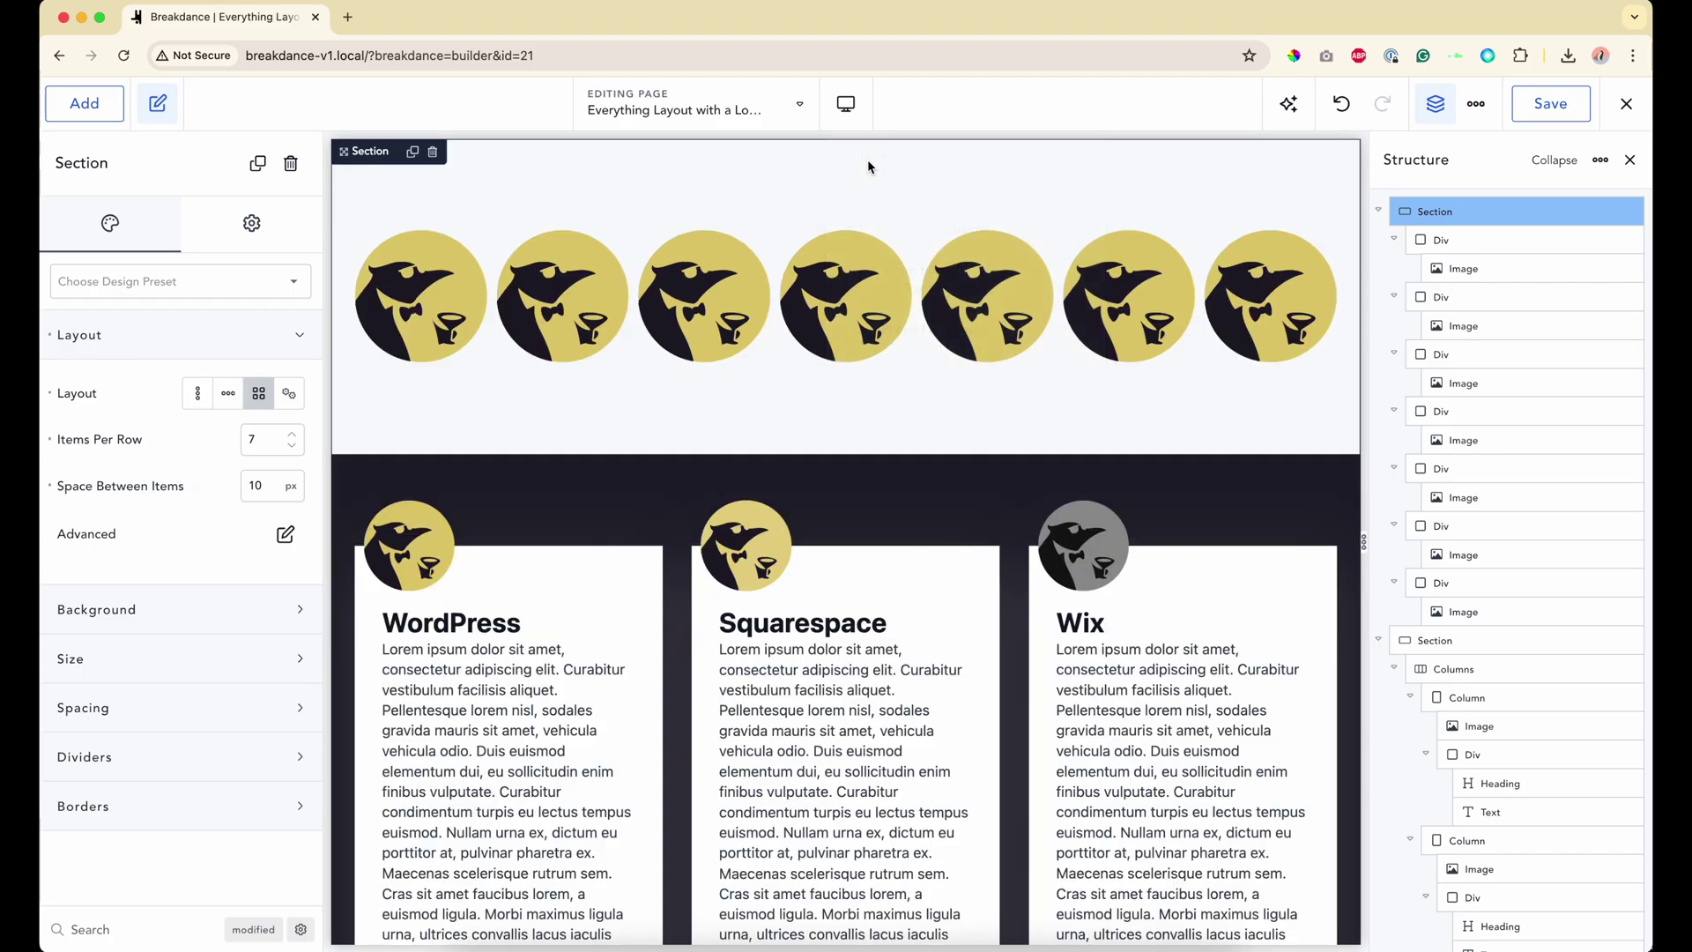
pyautogui.click(846, 104)
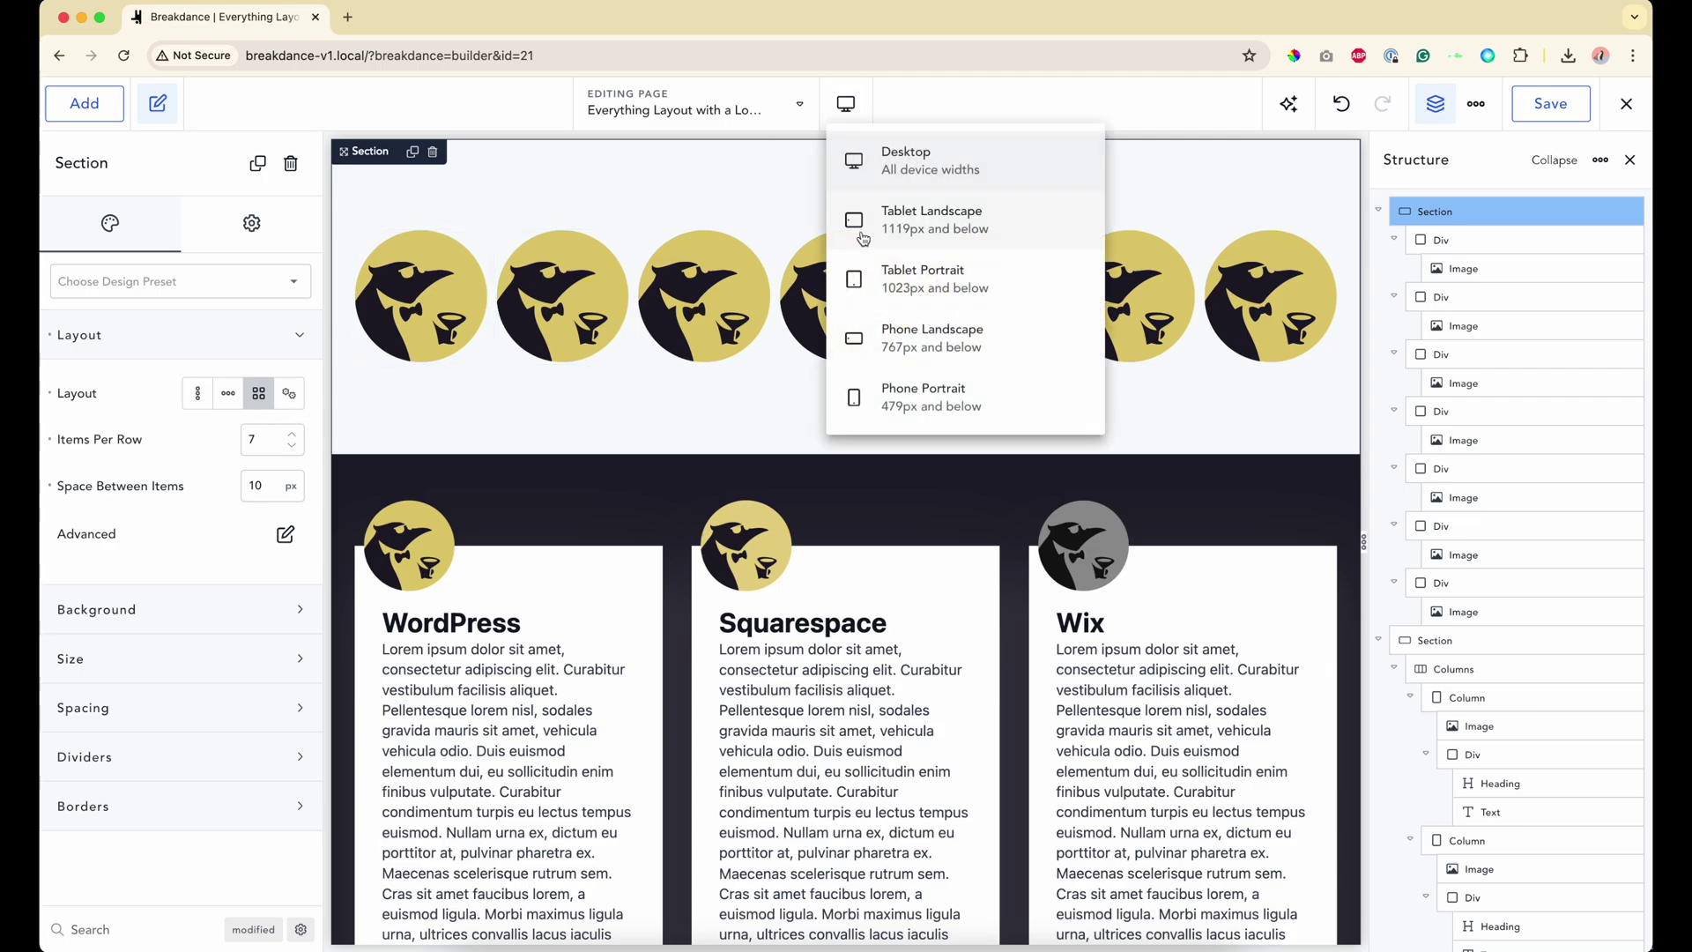
pyautogui.click(871, 396)
pyautogui.scroll(-3, 843, 538)
pyautogui.scroll(3, 844, 538)
pyautogui.scroll(2, 844, 537)
pyautogui.click(846, 104)
pyautogui.click(881, 338)
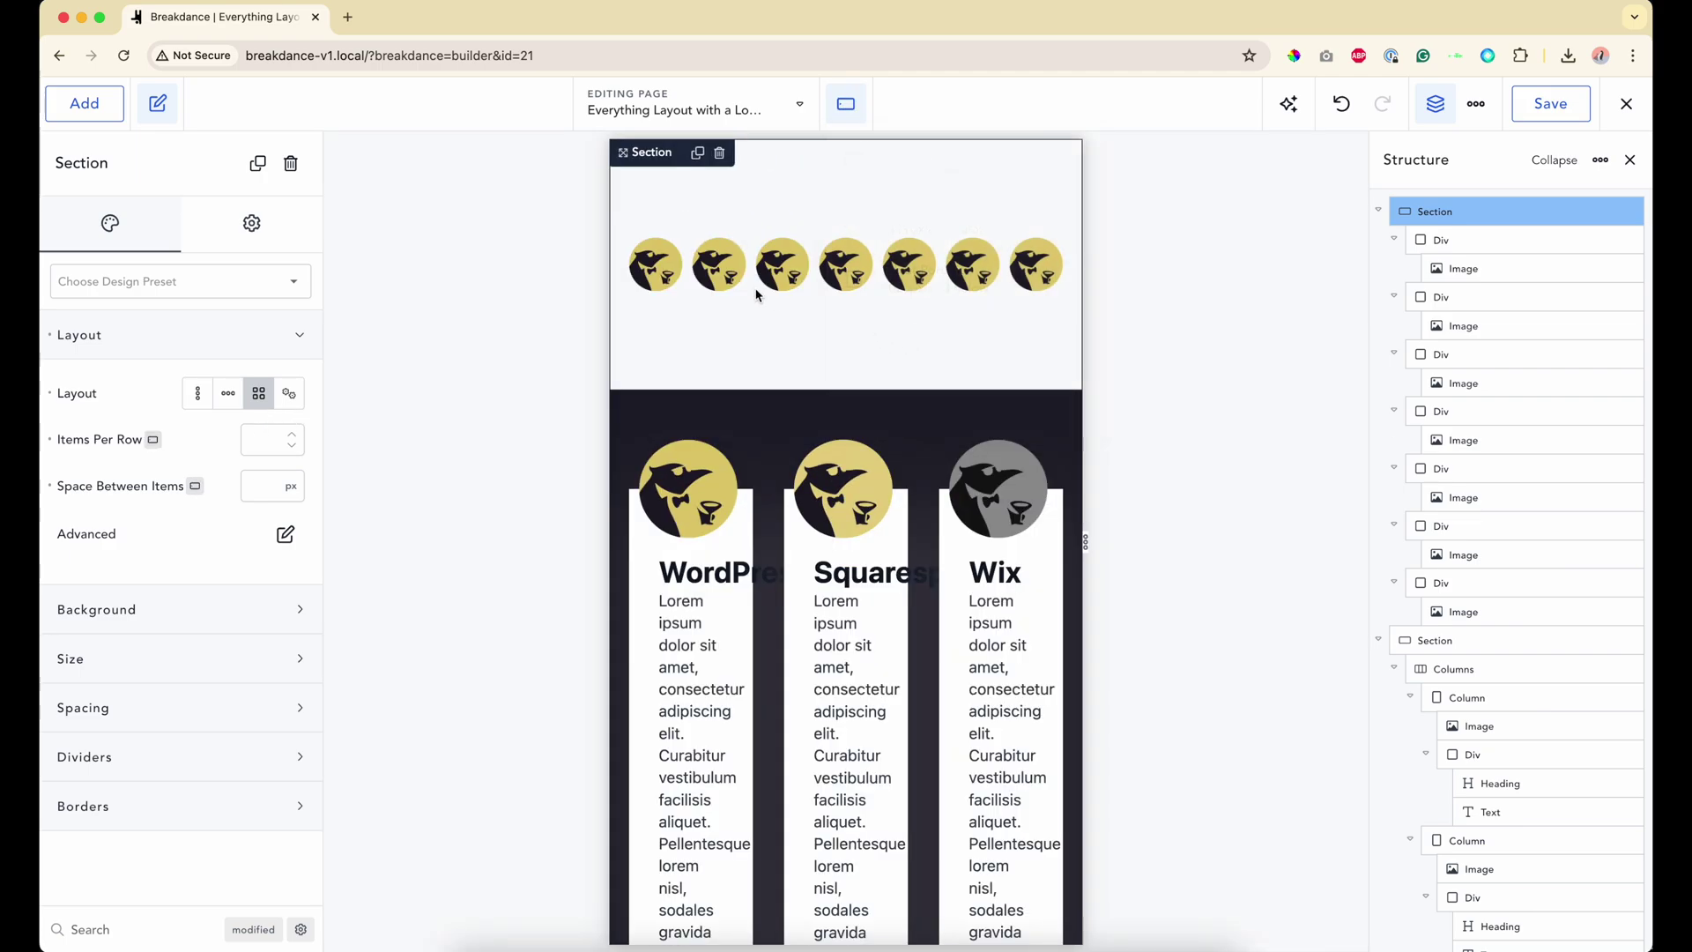
pyautogui.click(846, 104)
pyautogui.click(868, 165)
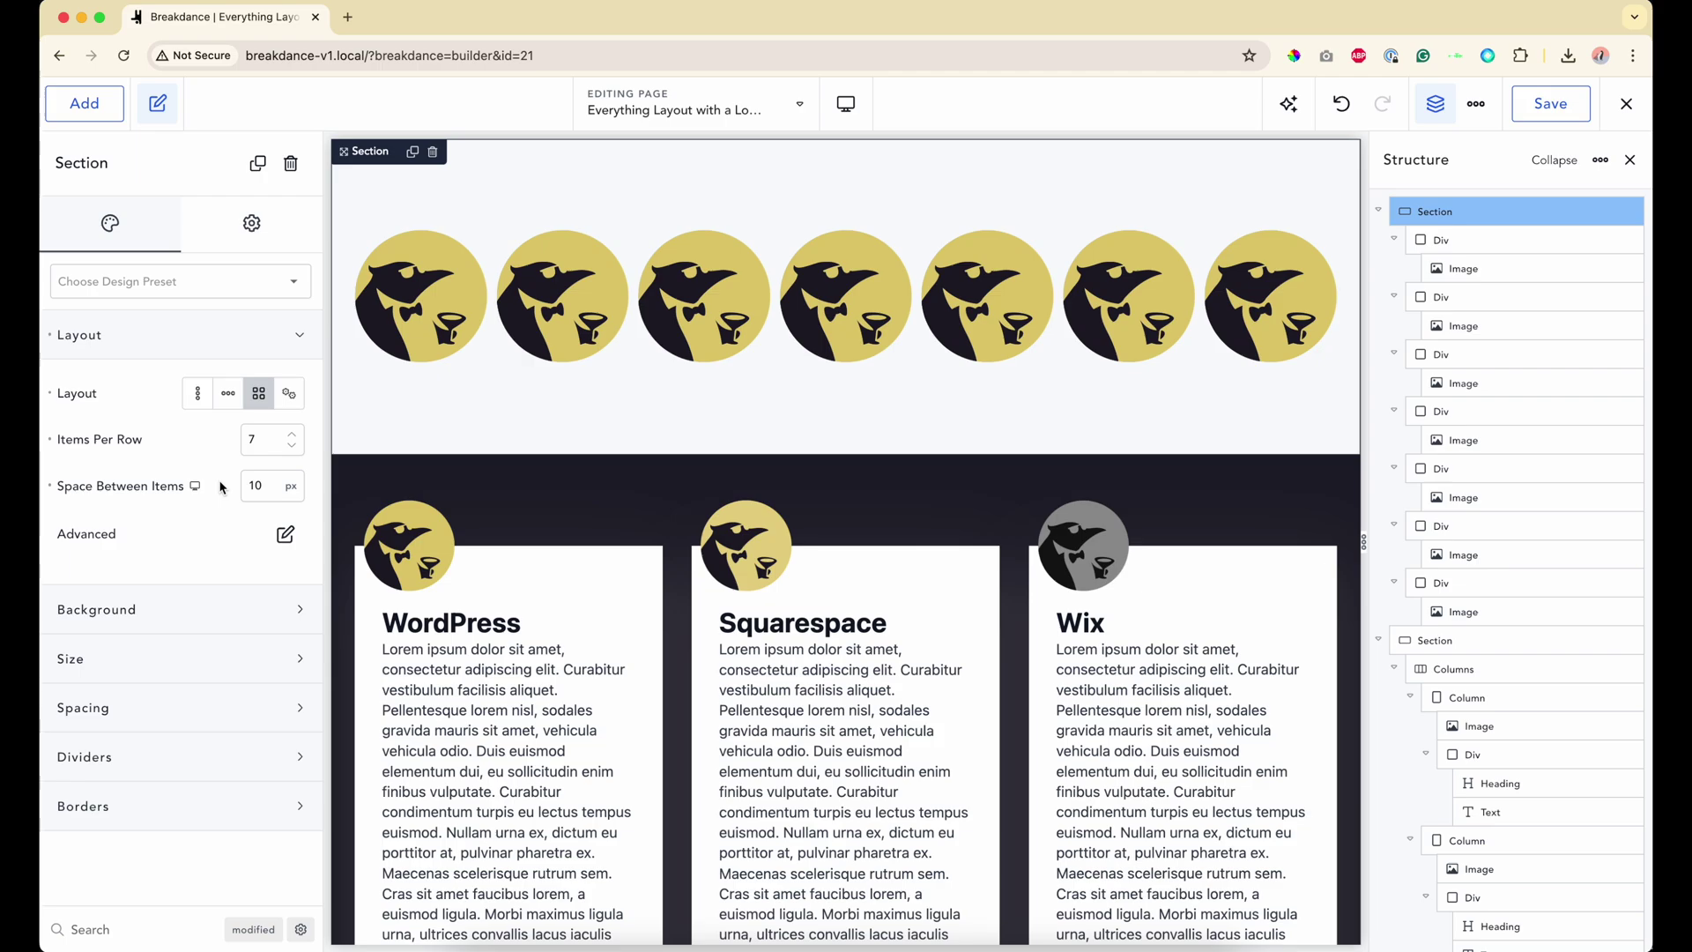
# Step: Add a new section below the logos containing a three-column Columns element
pyautogui.click(85, 103)
pyautogui.write('sec')
pyautogui.click(173, 325)
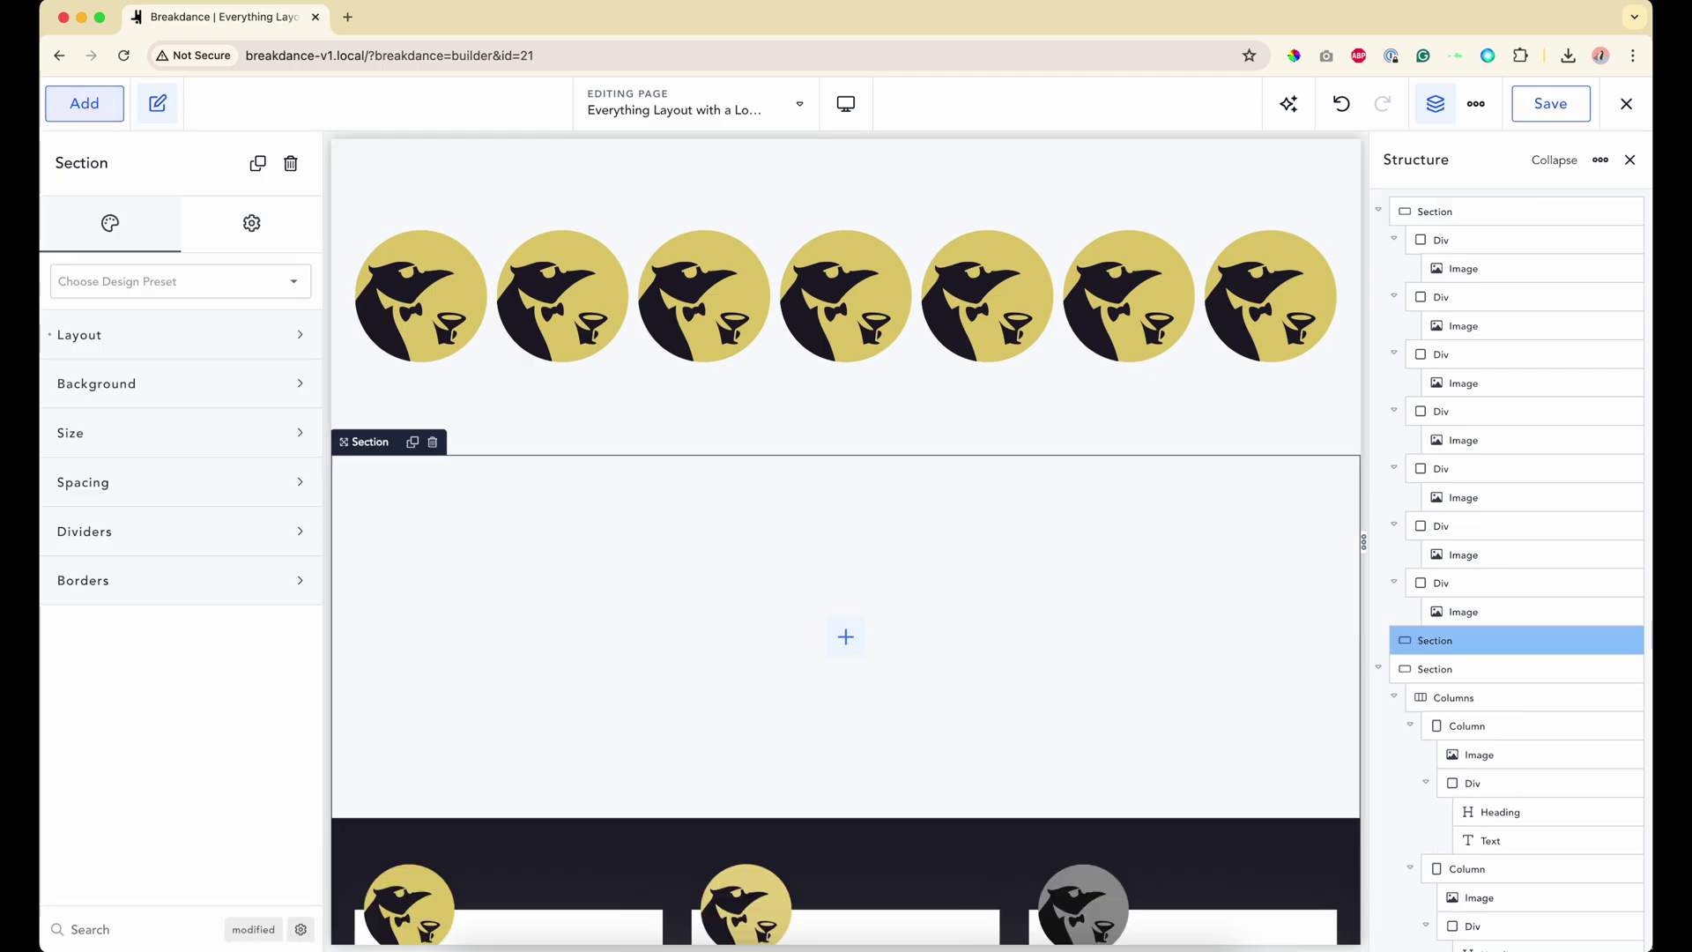
pyautogui.click(85, 104)
pyautogui.write('col')
pyautogui.click(151, 328)
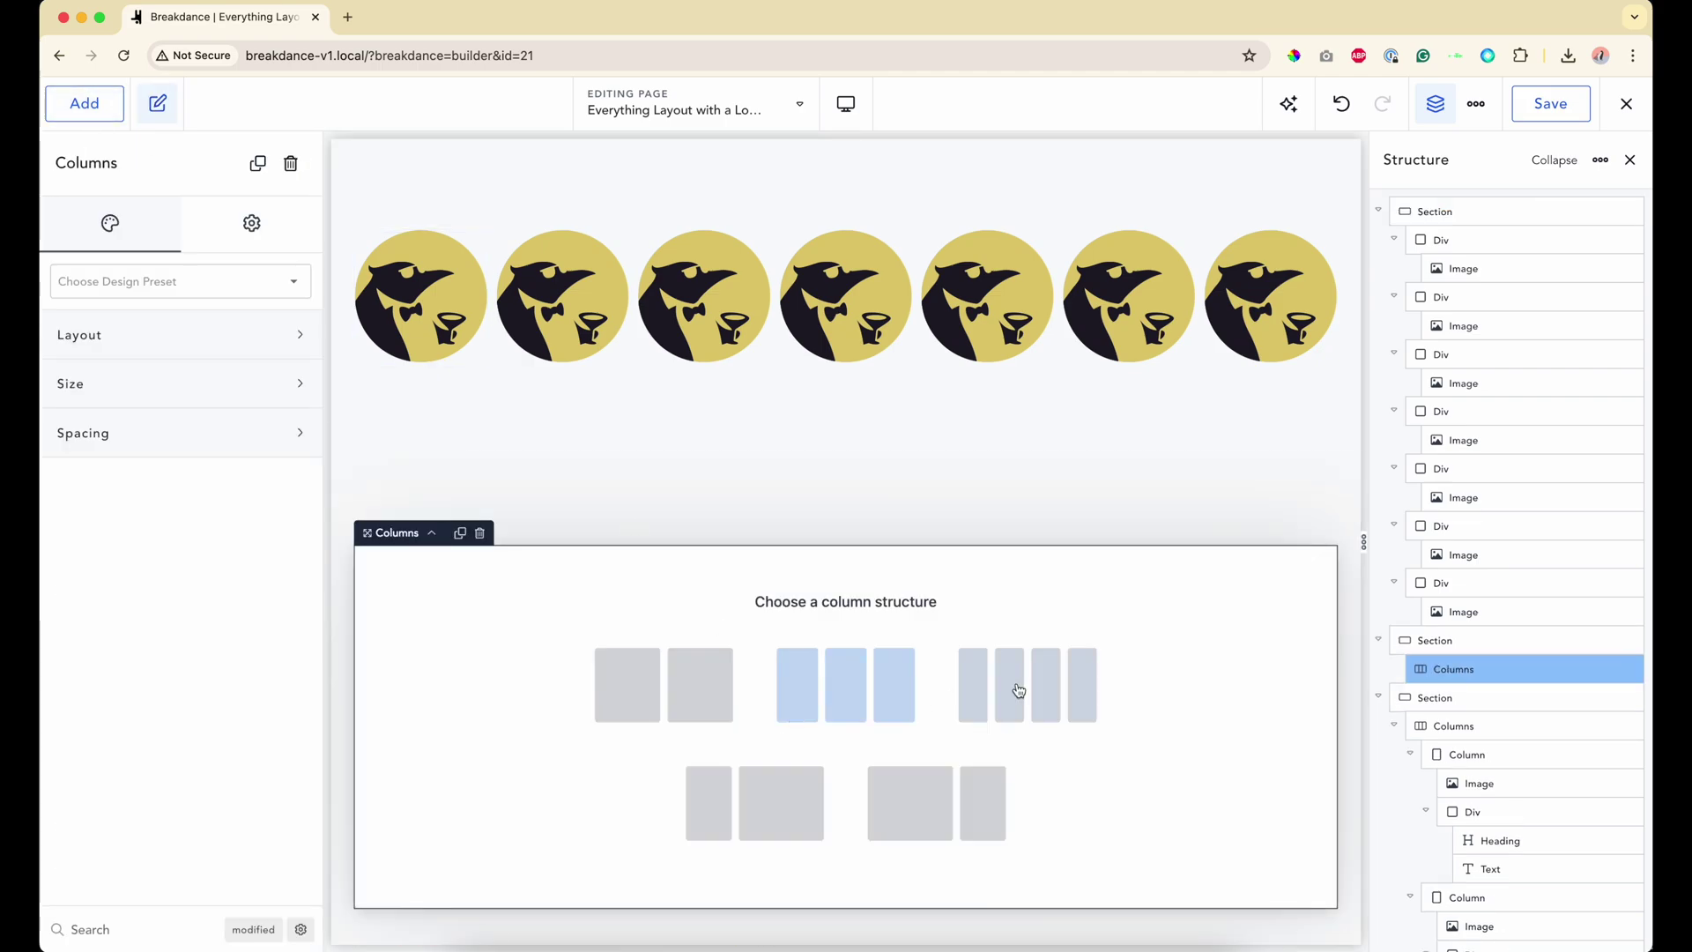
pyautogui.click(883, 728)
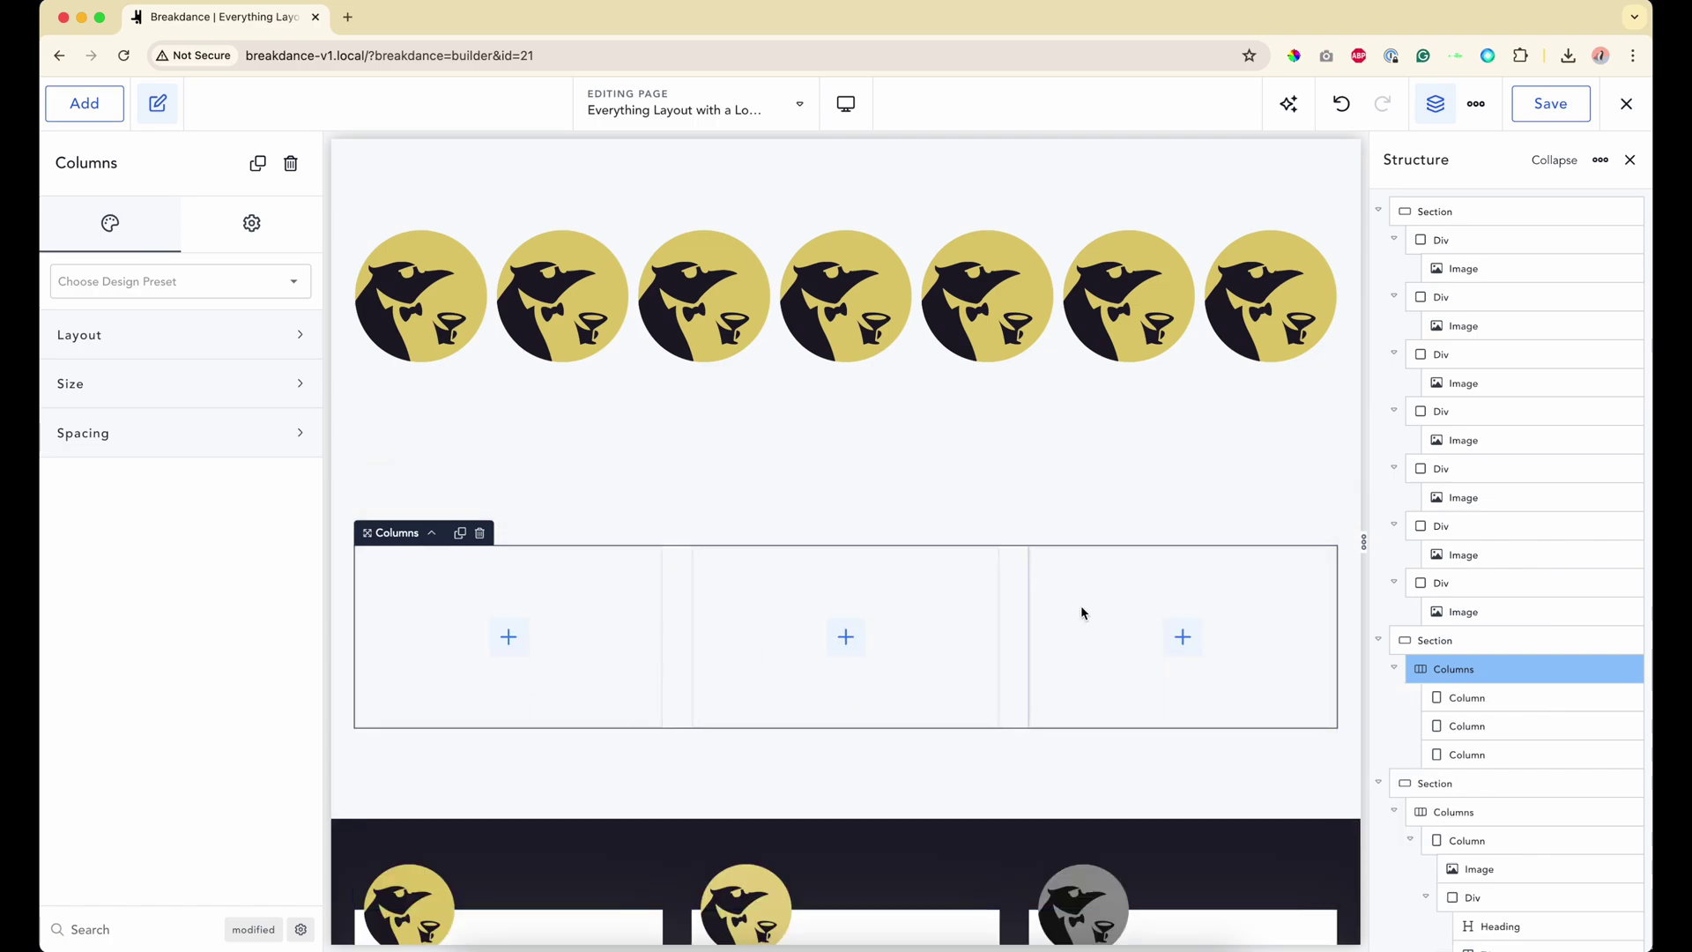
# Step: Copy the first penguin logo image and paste it into each of the three columns
pyautogui.click(604, 611)
pyautogui.click(462, 344)
pyautogui.hotkey('ctrl', 'c')
pyautogui.click(567, 578)
pyautogui.hotkey('ctrl', 'v')
pyautogui.click(773, 587)
pyautogui.hotkey('ctrl', 'v')
pyautogui.click(1152, 596)
pyautogui.hotkey('ctrl', 'v')
# Step: Set the three-column element's Layout to stack vertically at Phone Portrait
pyautogui.scroll(-3, 1311, 685)
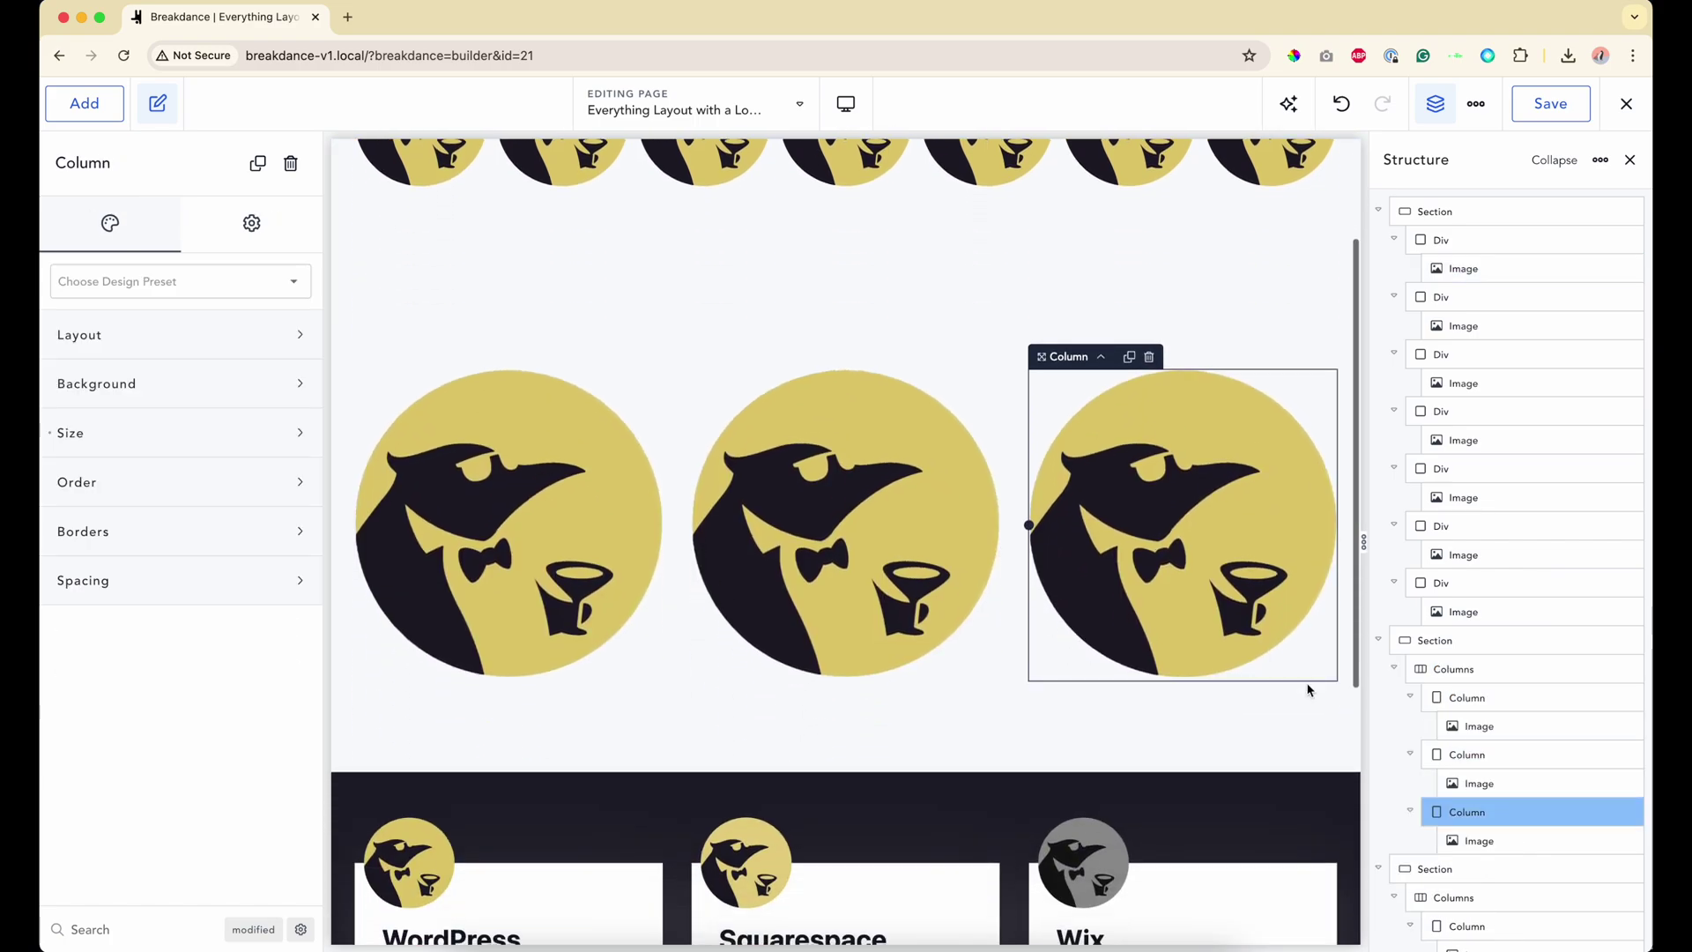
pyautogui.click(1470, 669)
pyautogui.scroll(1, 945, 520)
pyautogui.click(132, 335)
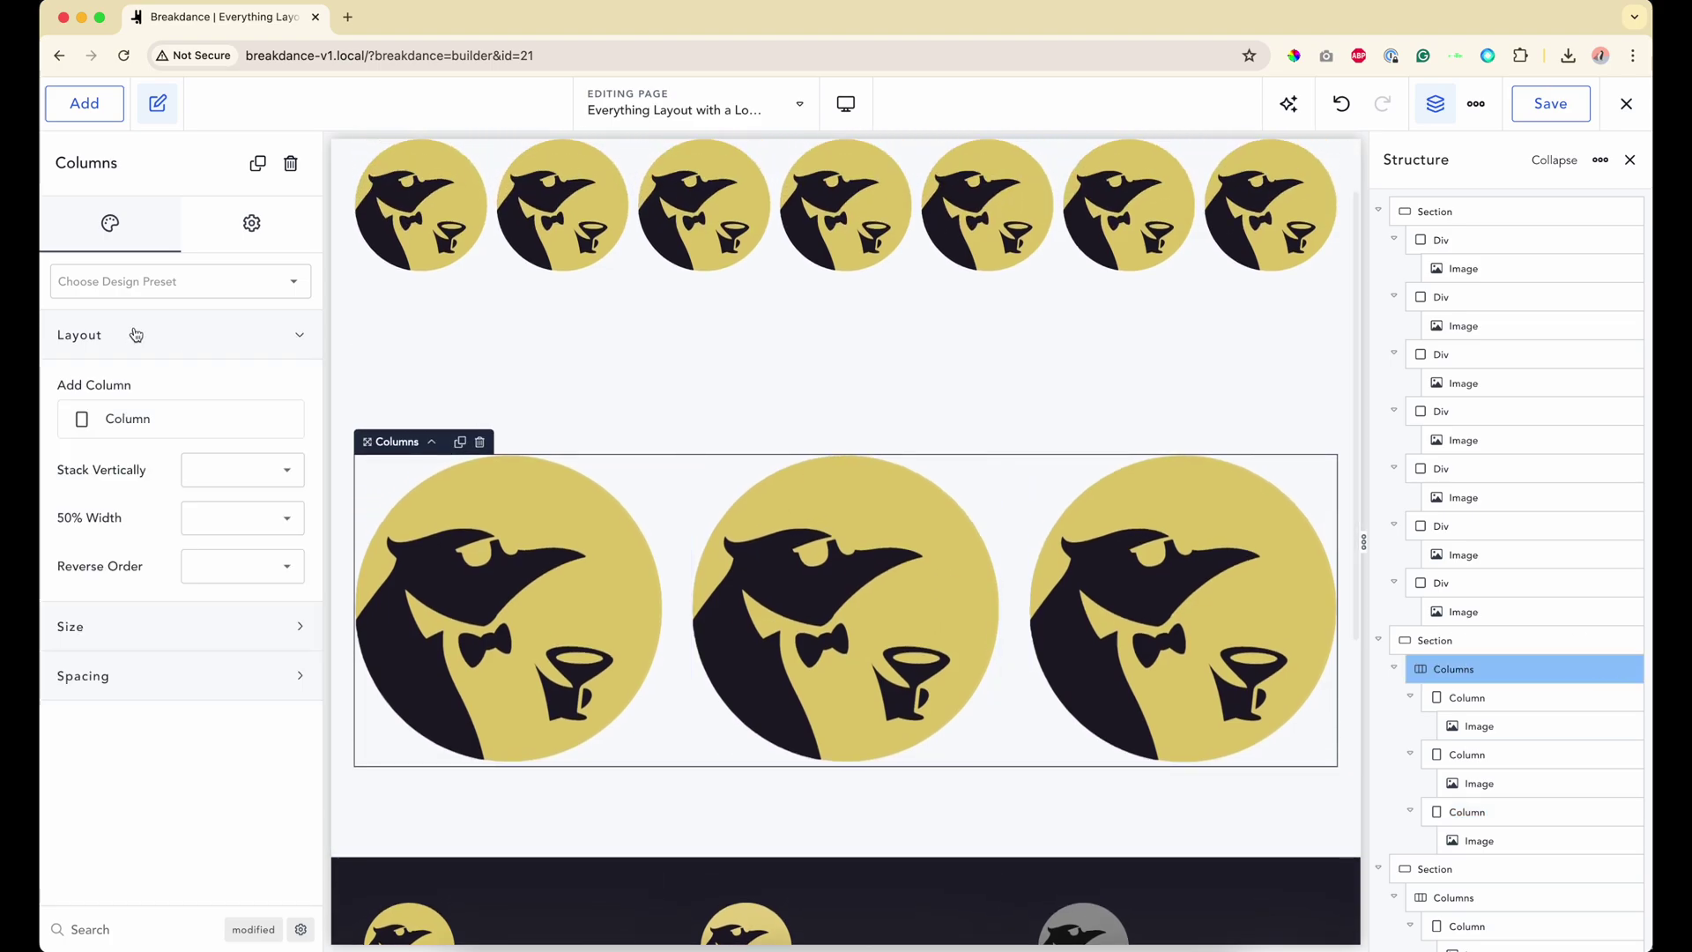
pyautogui.click(200, 477)
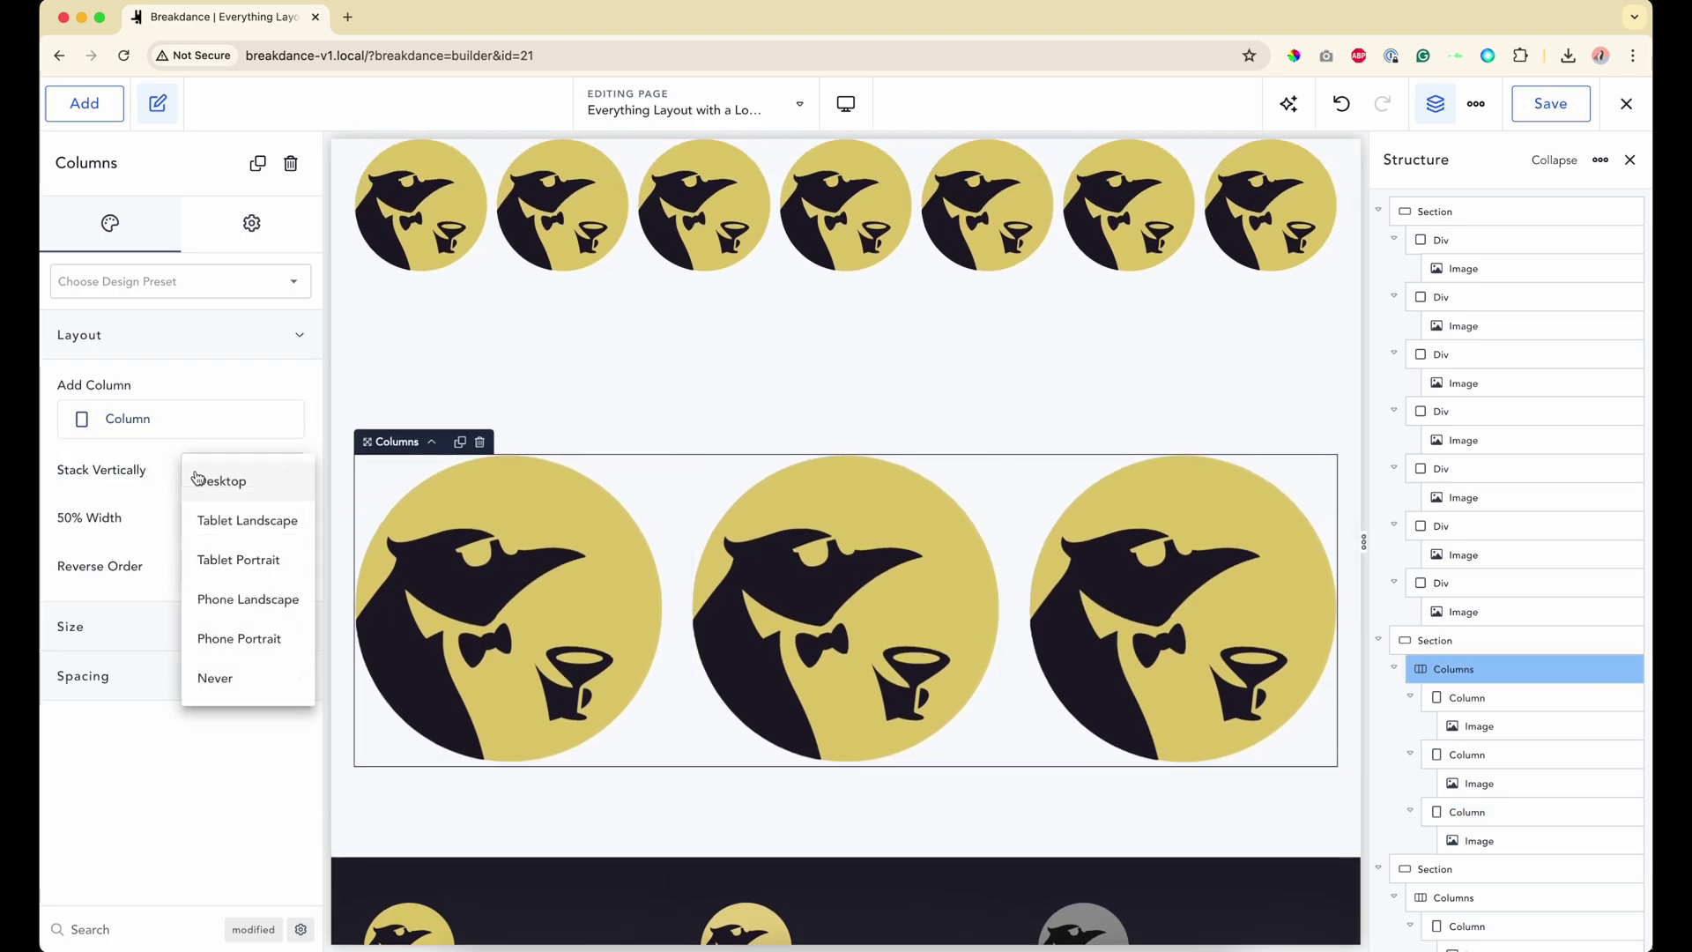
pyautogui.click(228, 648)
# Step: Preview the columns at tablet landscape, tablet portrait, phone landscape and phone portrait, then Desktop
pyautogui.click(846, 104)
pyautogui.click(869, 227)
pyautogui.click(846, 103)
pyautogui.click(923, 278)
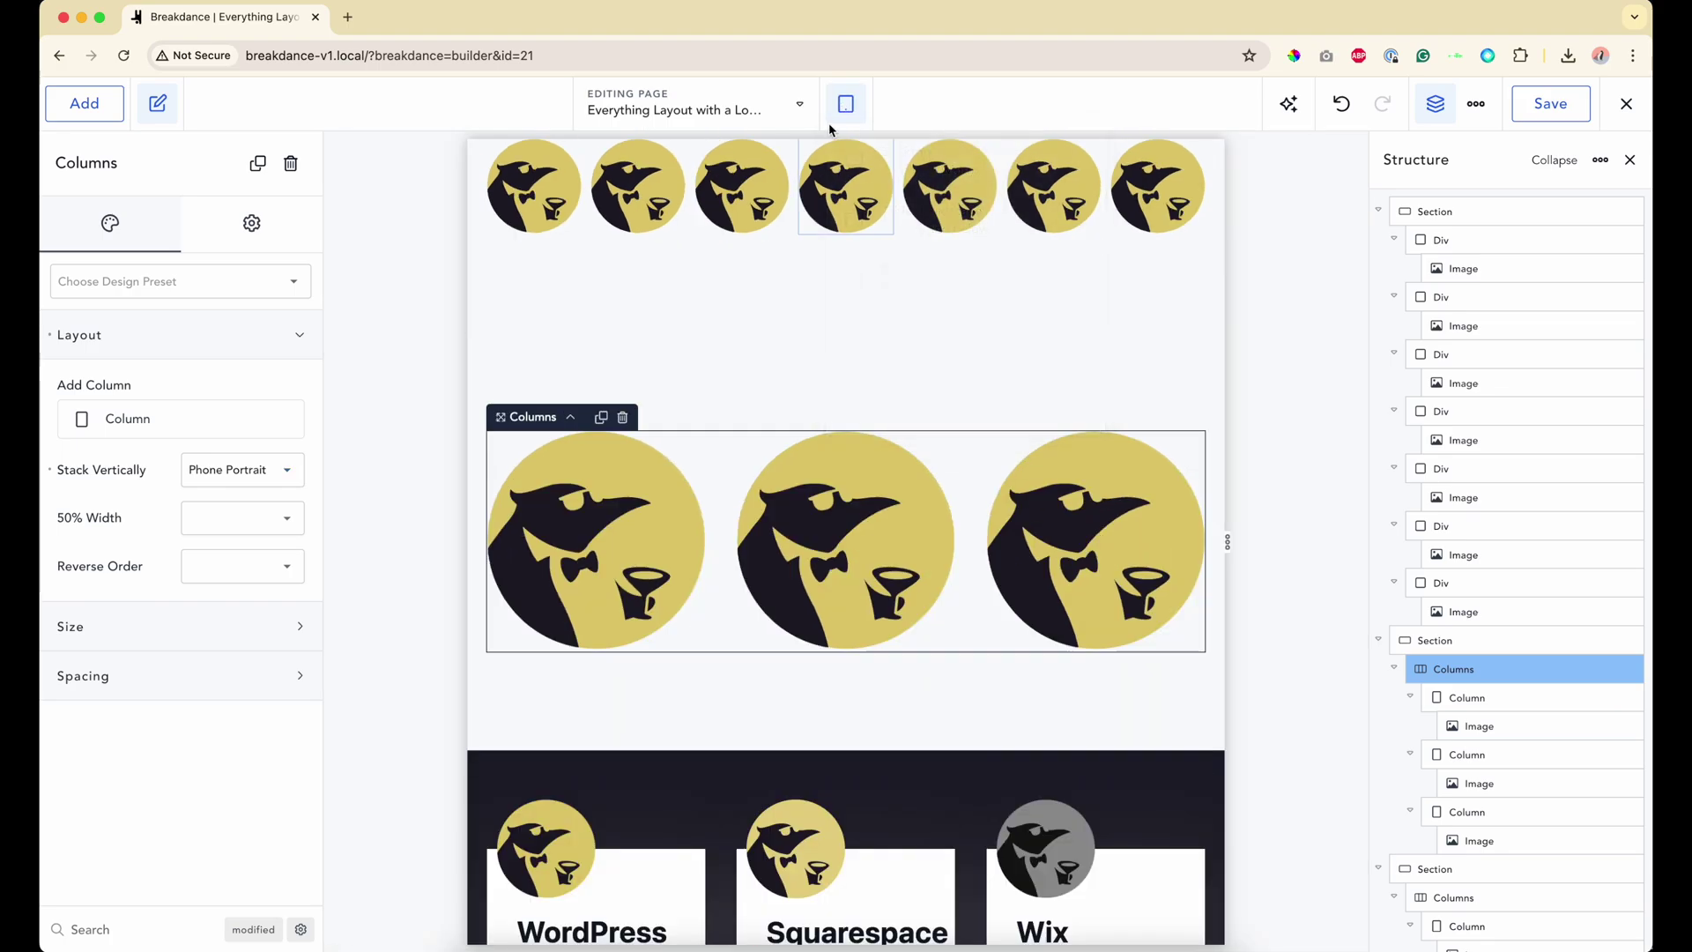
pyautogui.click(846, 103)
pyautogui.click(868, 347)
pyautogui.click(846, 103)
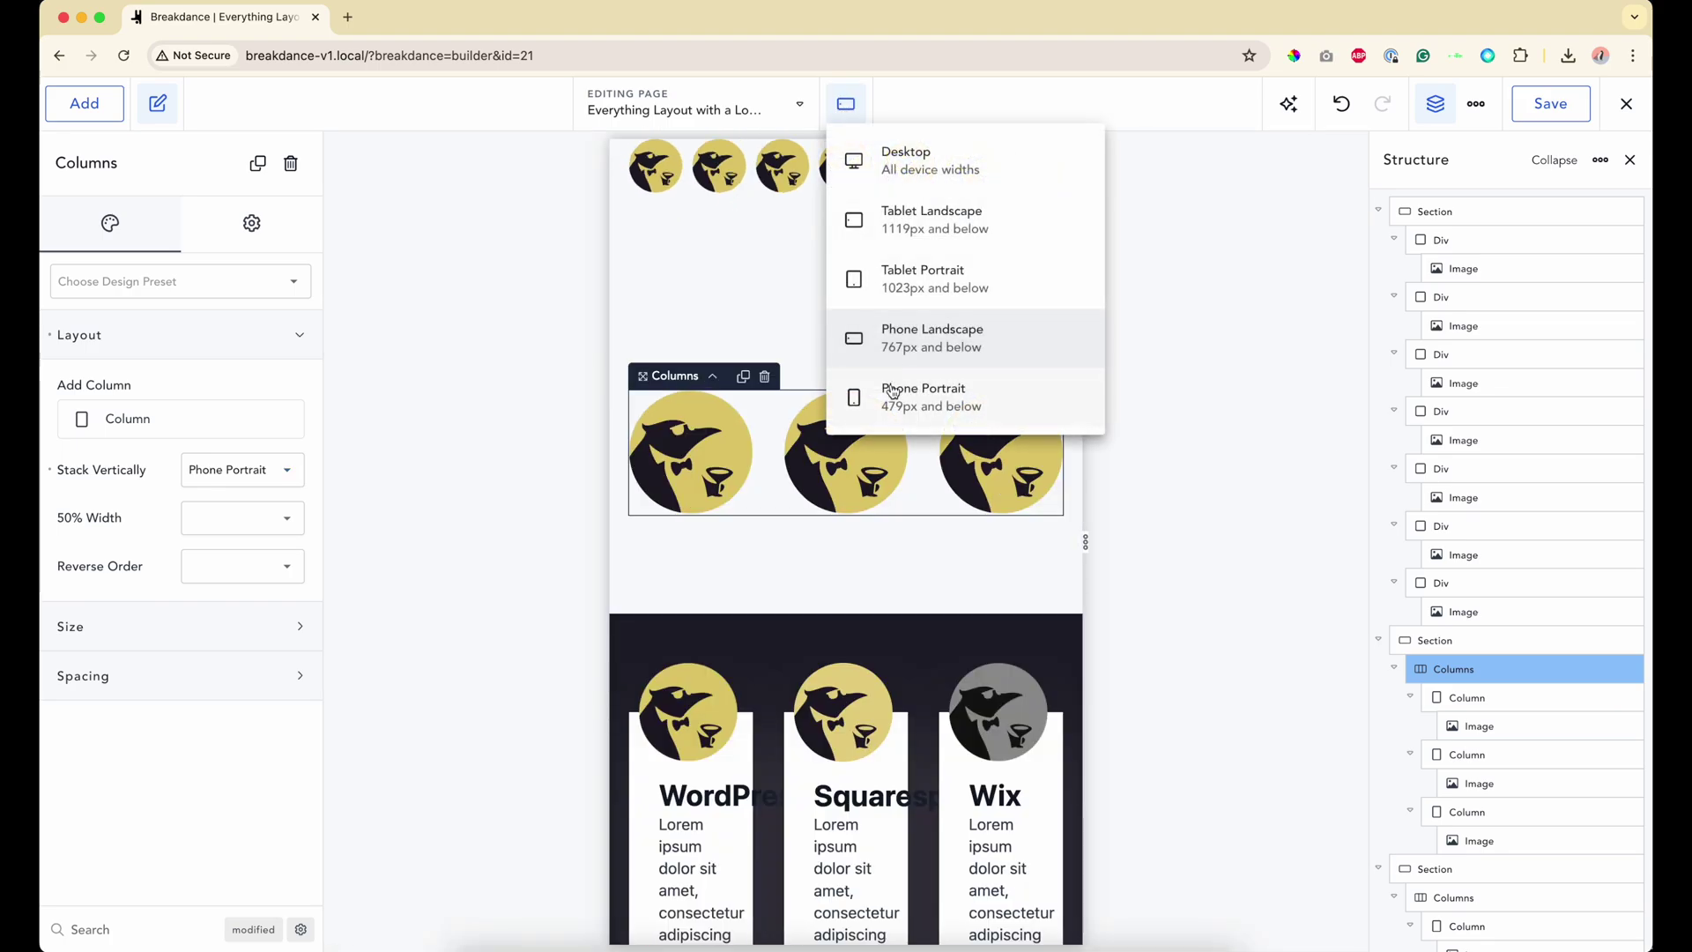
pyautogui.click(888, 398)
pyautogui.scroll(-10, 888, 401)
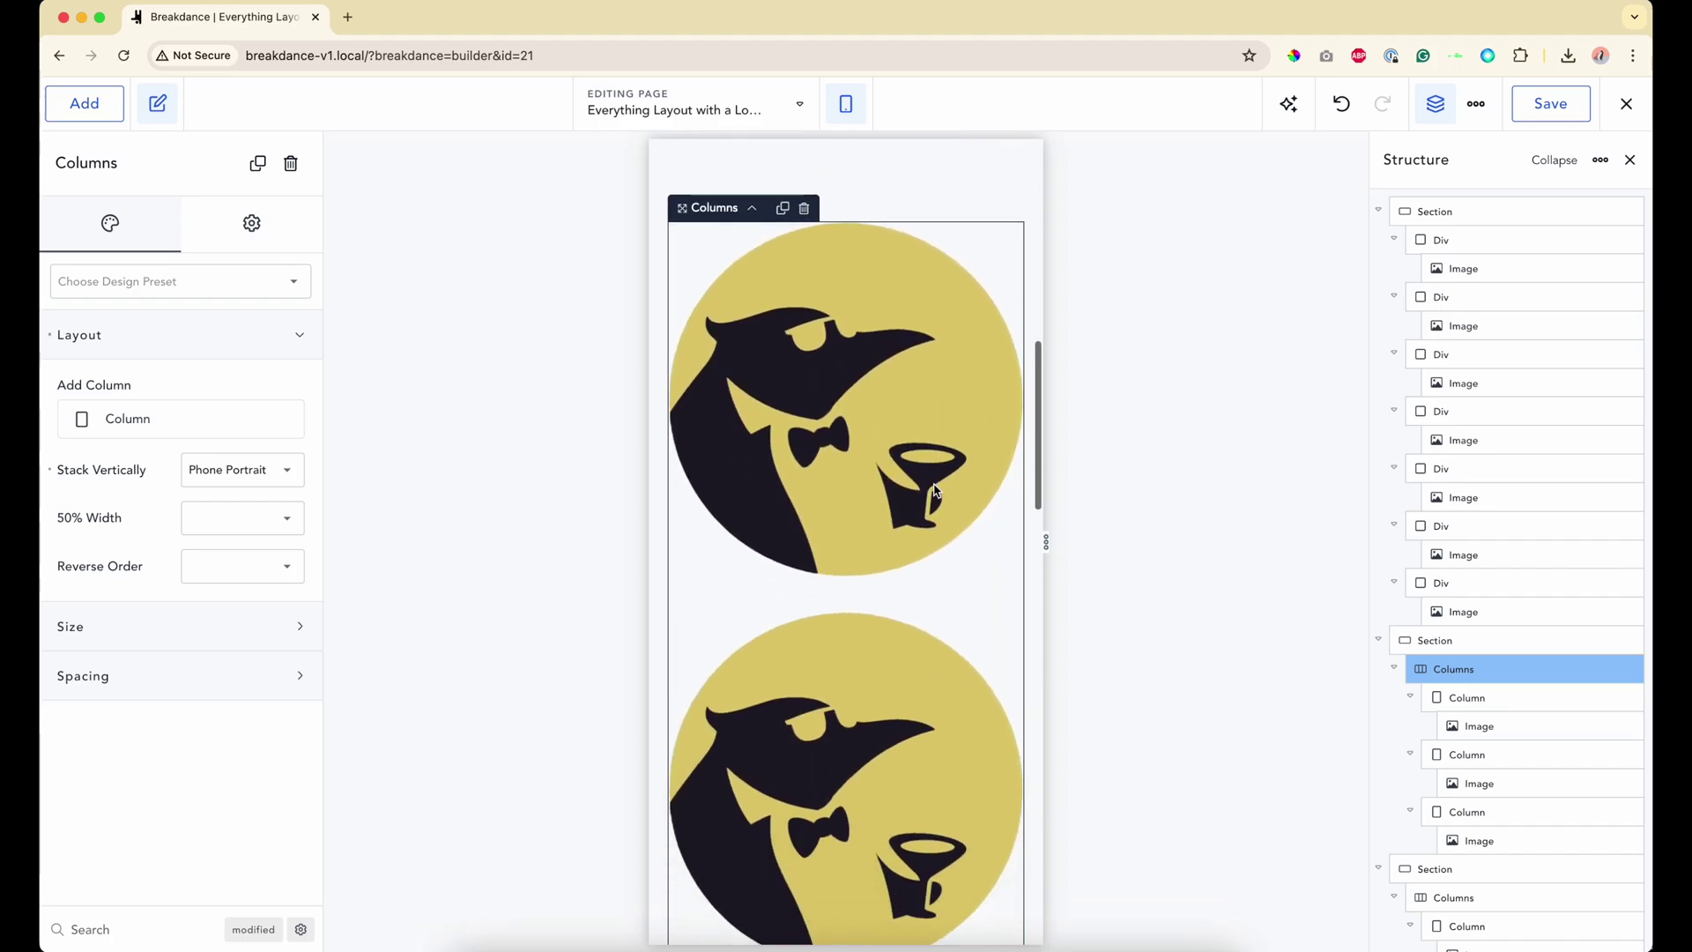
pyautogui.click(846, 103)
pyautogui.click(864, 162)
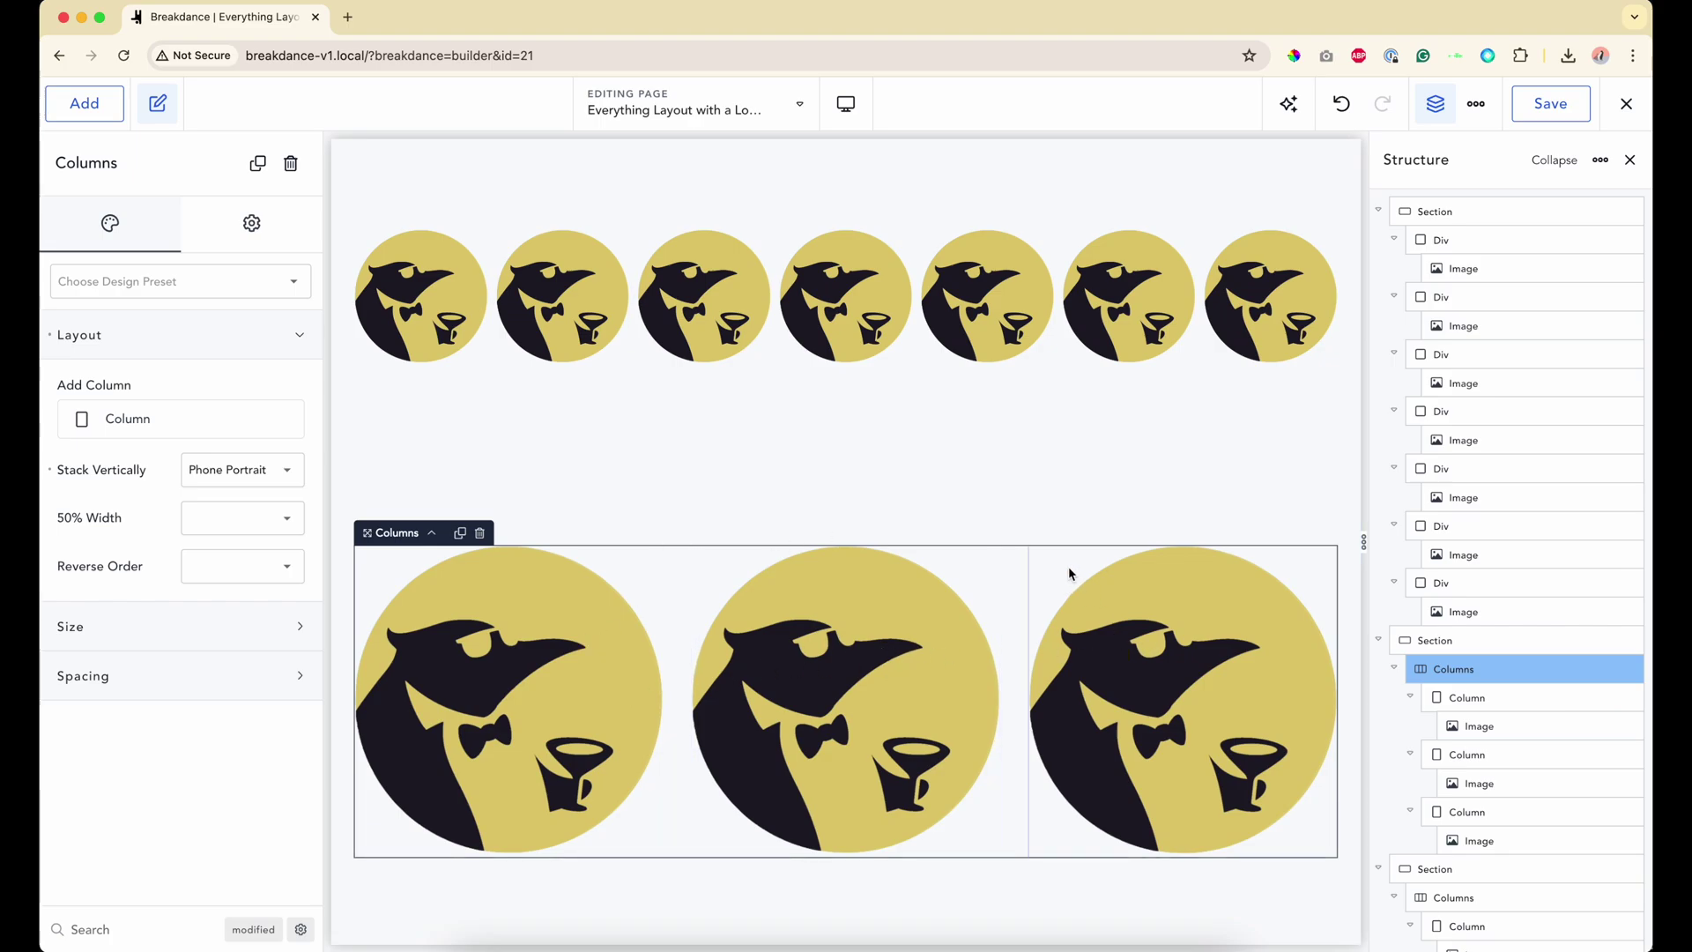
# Step: Briefly open the top section's Advanced settings, then delete the seven-logo section
pyautogui.click(1478, 211)
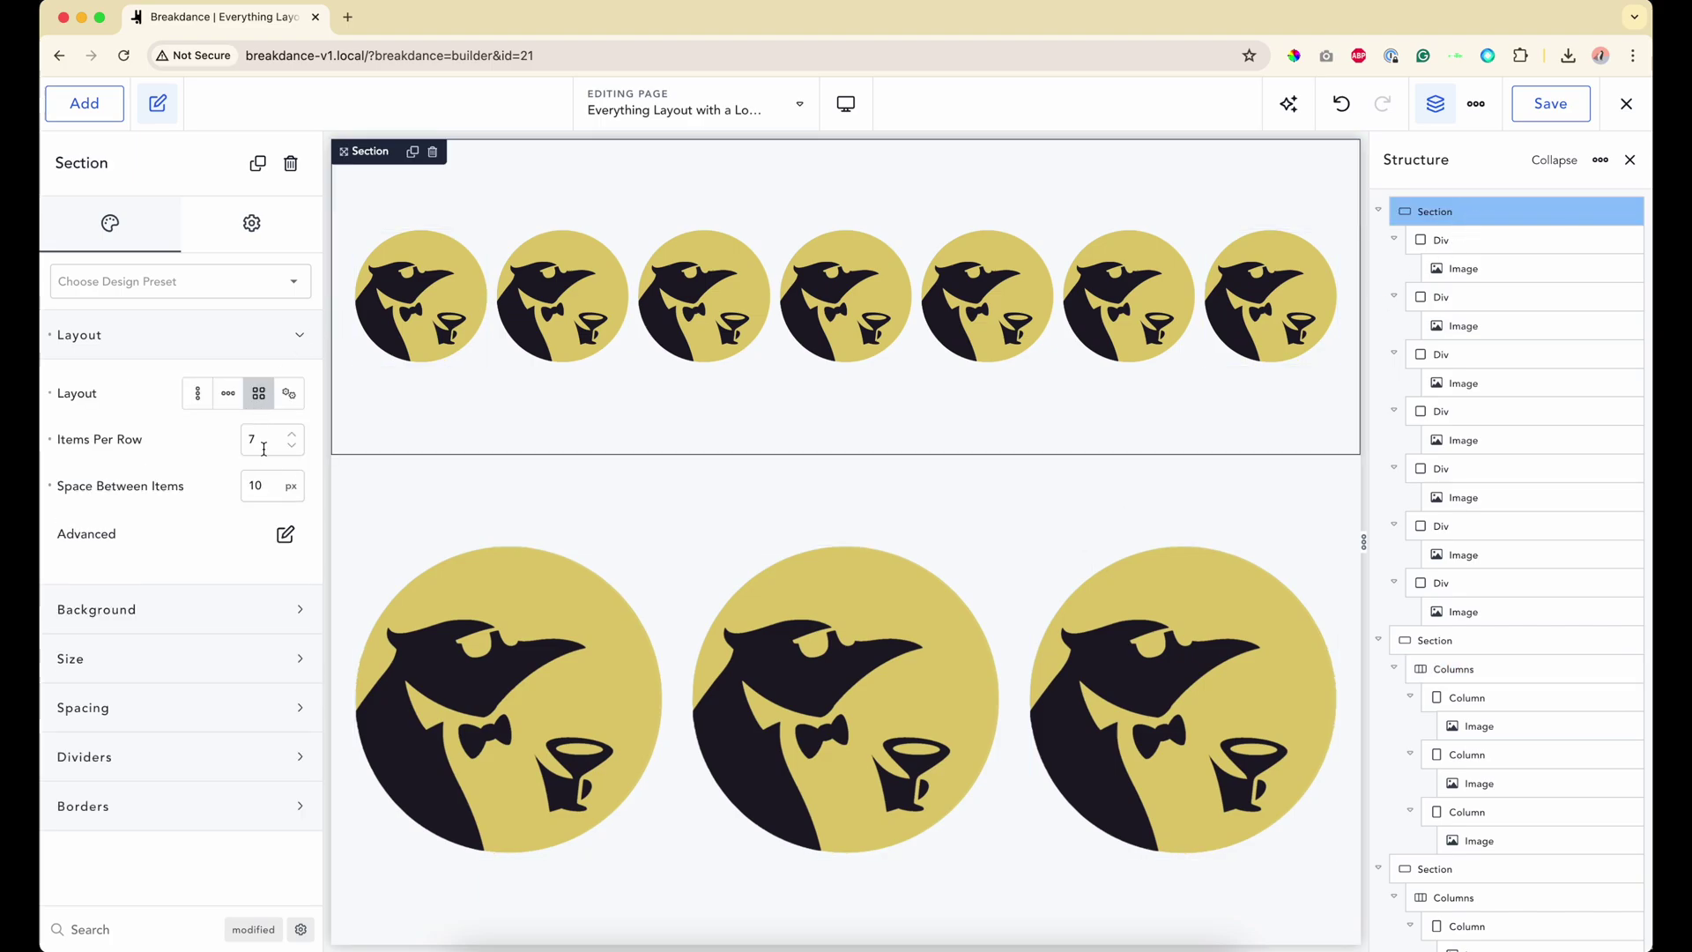
pyautogui.click(285, 534)
pyautogui.moveTo(251, 568); pyautogui.dragTo(525, 385)
pyautogui.click(564, 371)
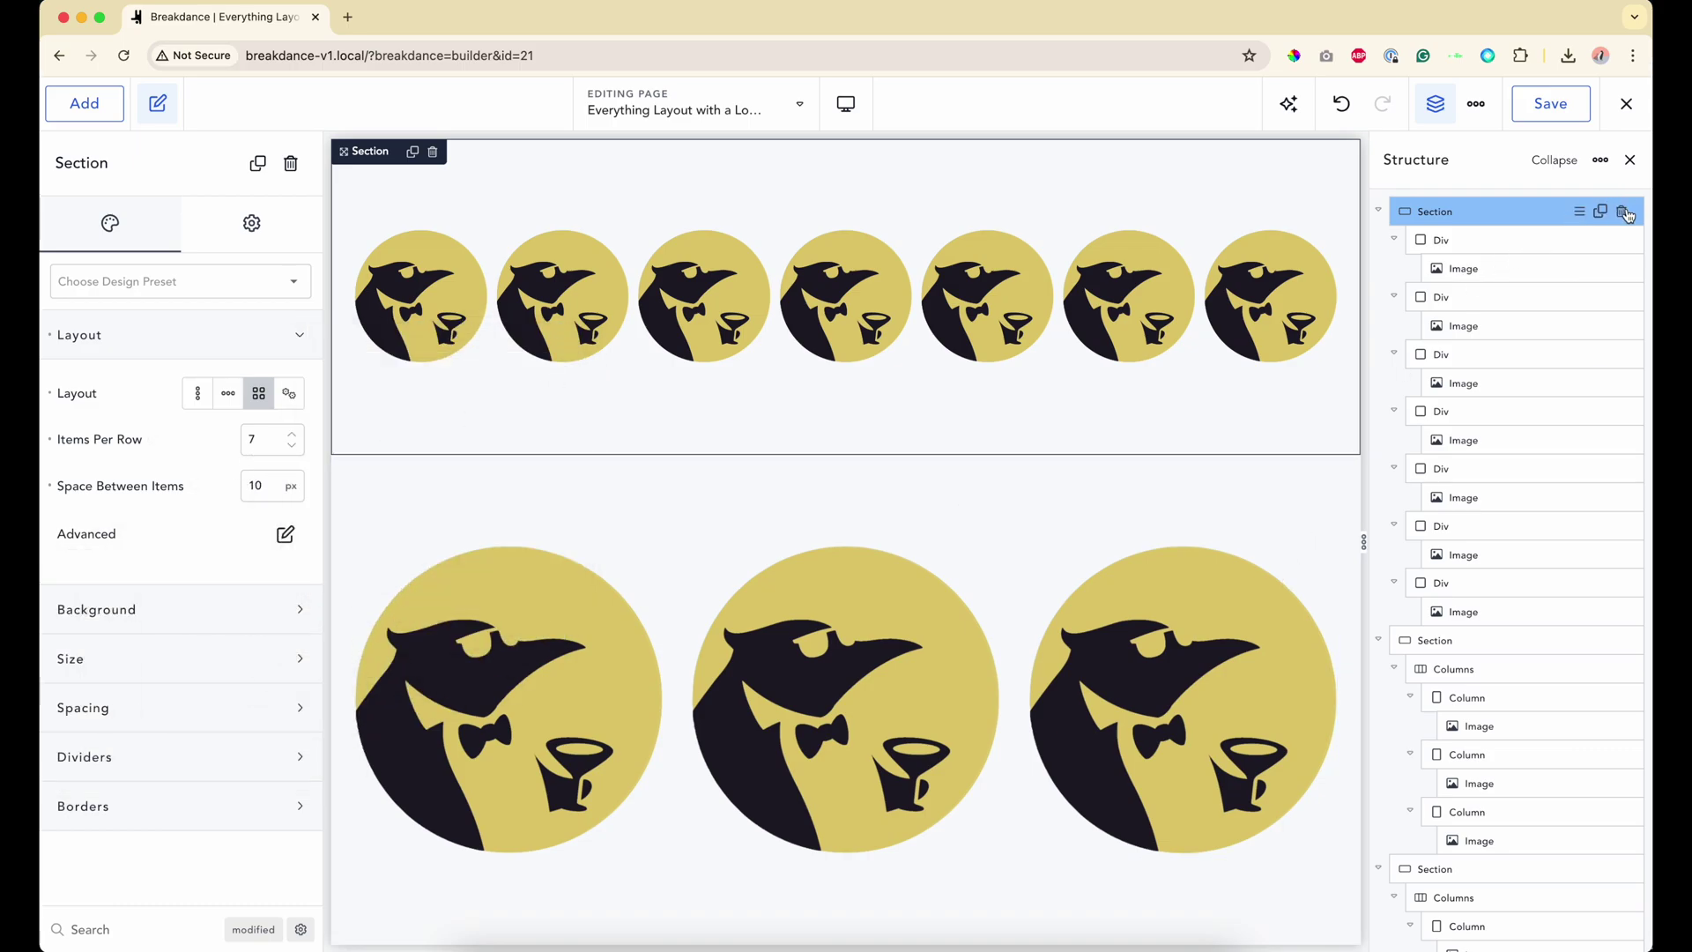
pyautogui.click(1625, 215)
# Step: Delete the three-image columns section and preview the card section at tablet widths
pyautogui.click(1623, 213)
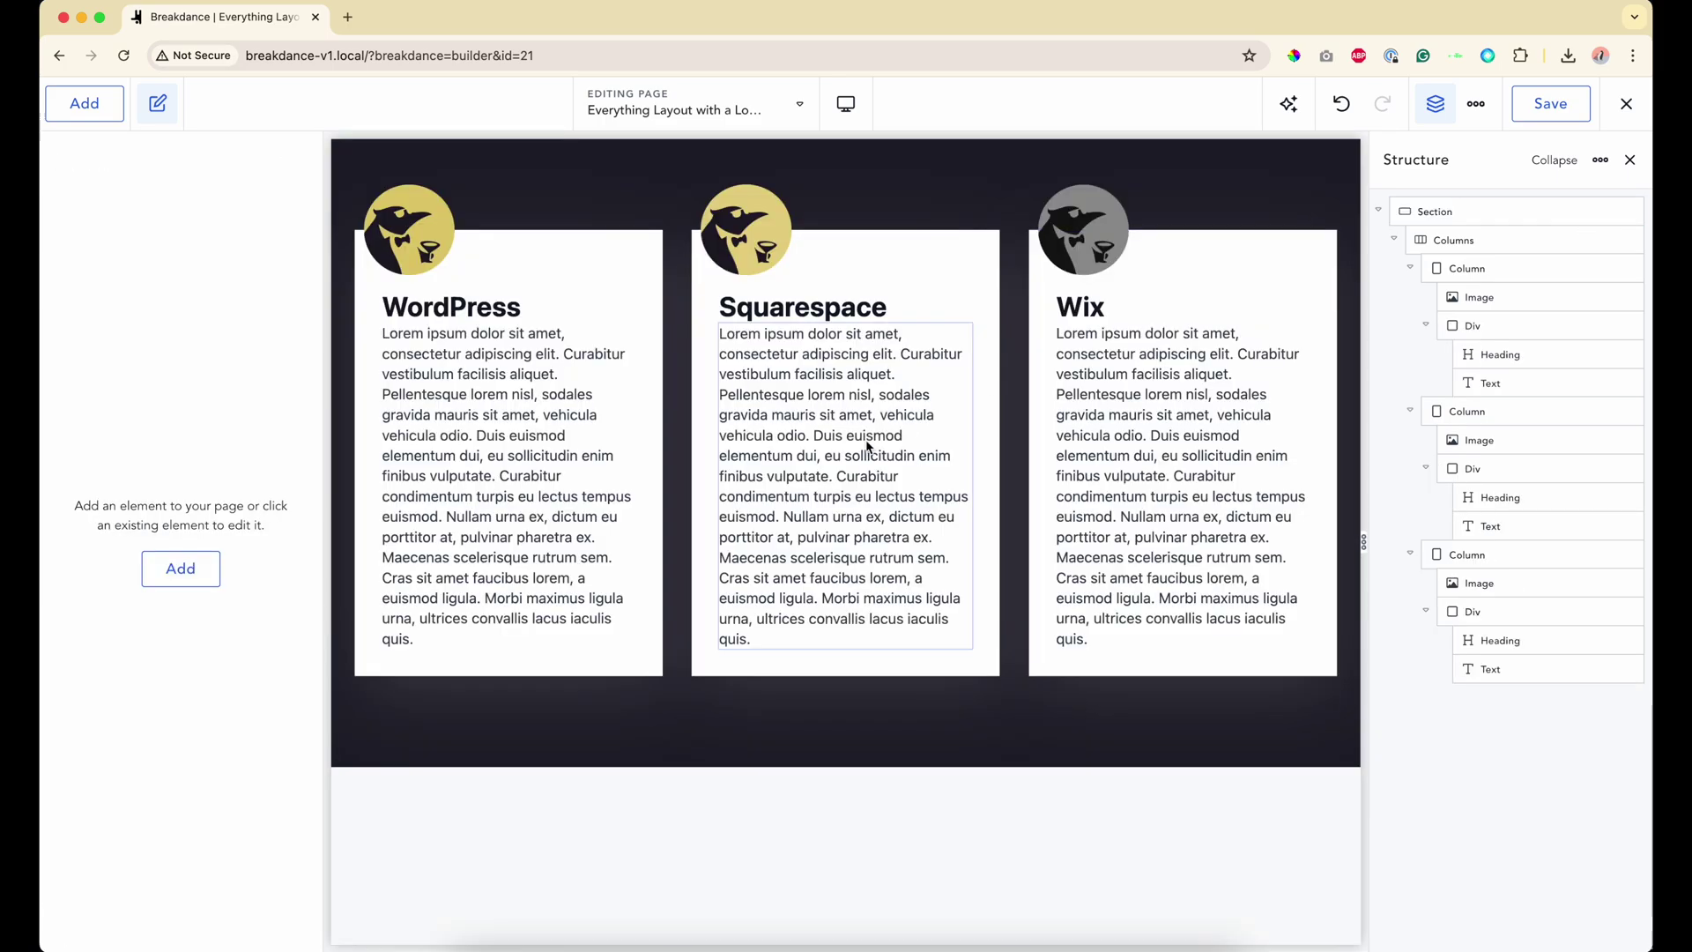
pyautogui.click(680, 404)
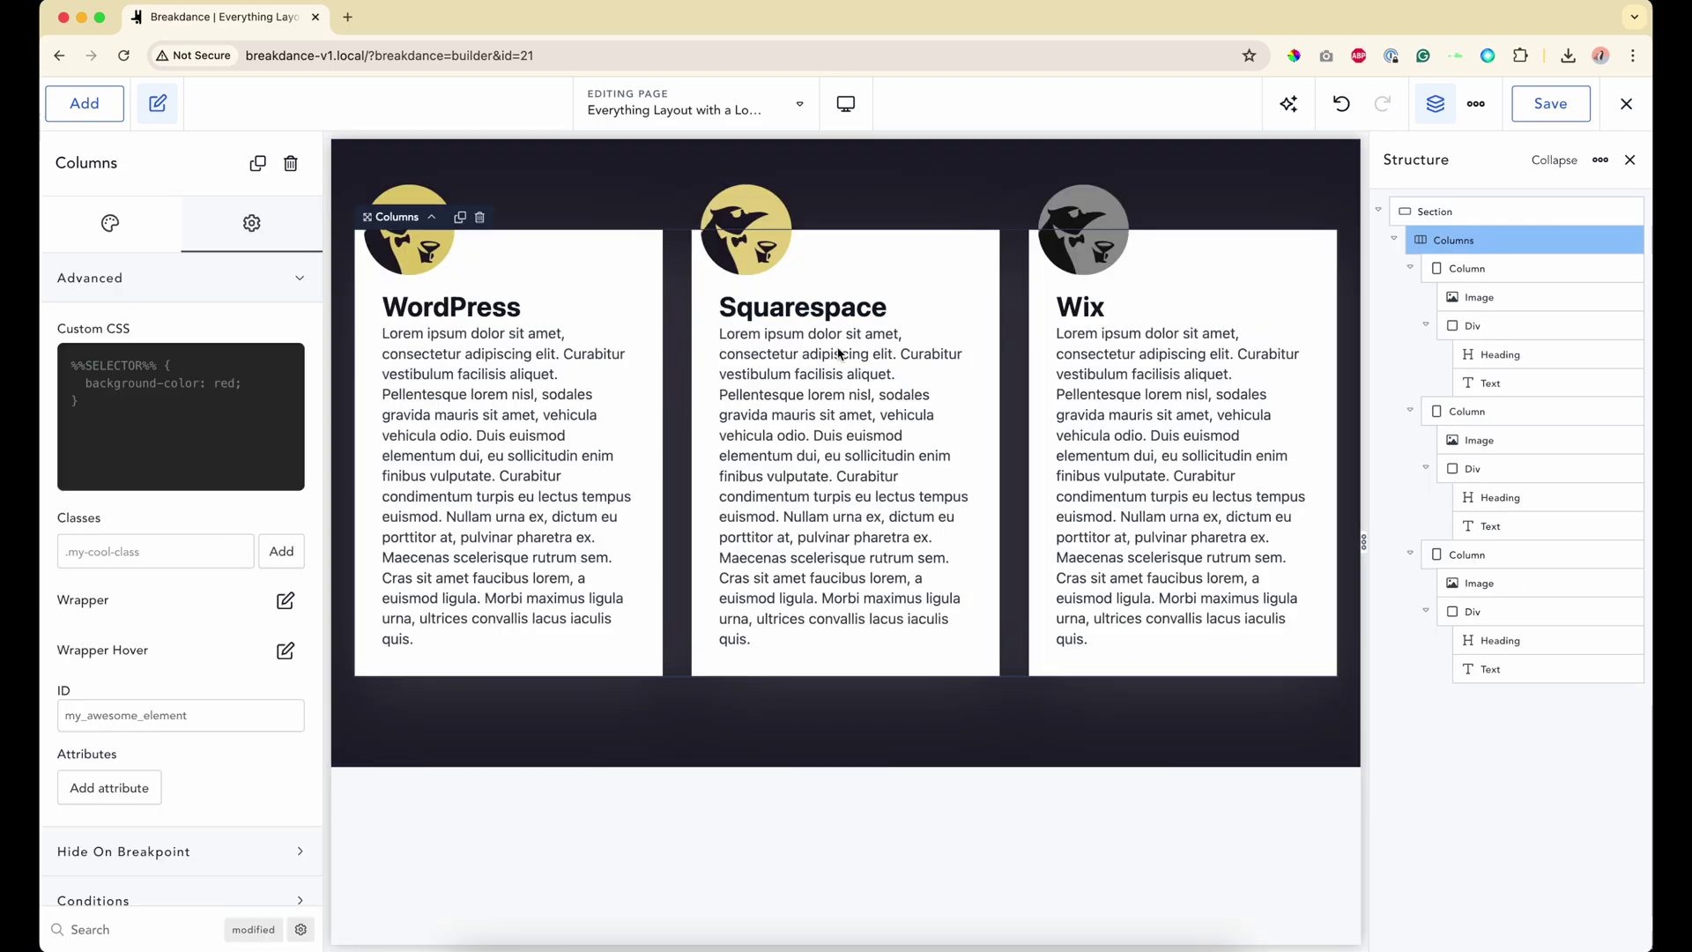
pyautogui.click(930, 186)
pyautogui.click(847, 103)
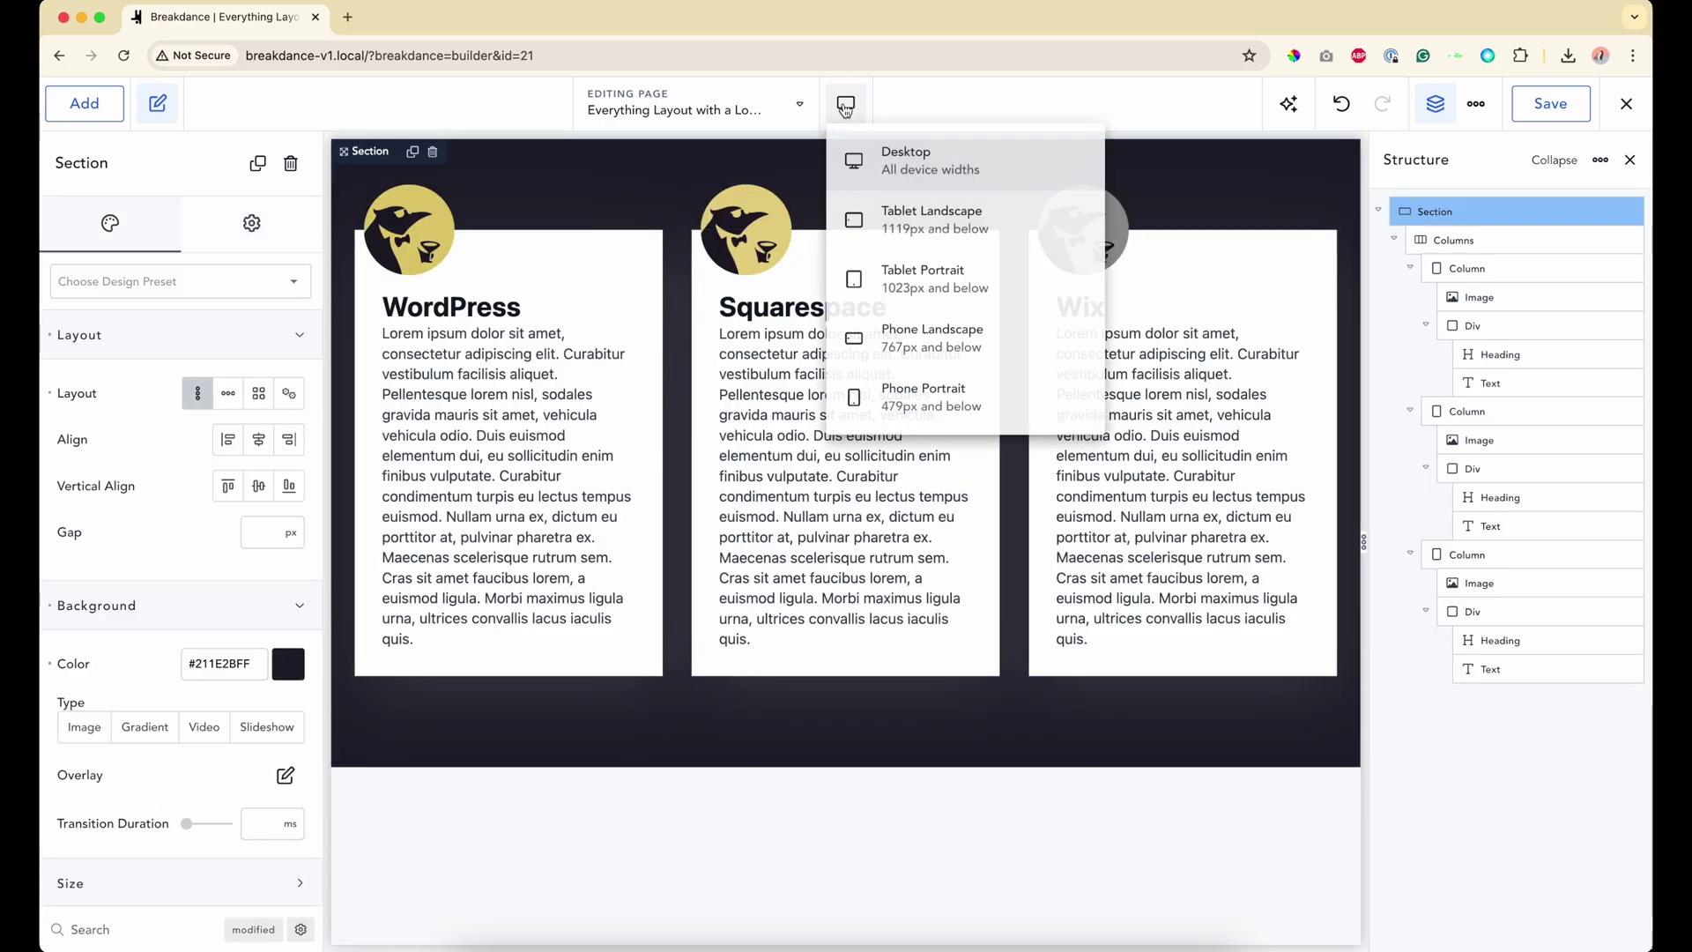
pyautogui.click(884, 281)
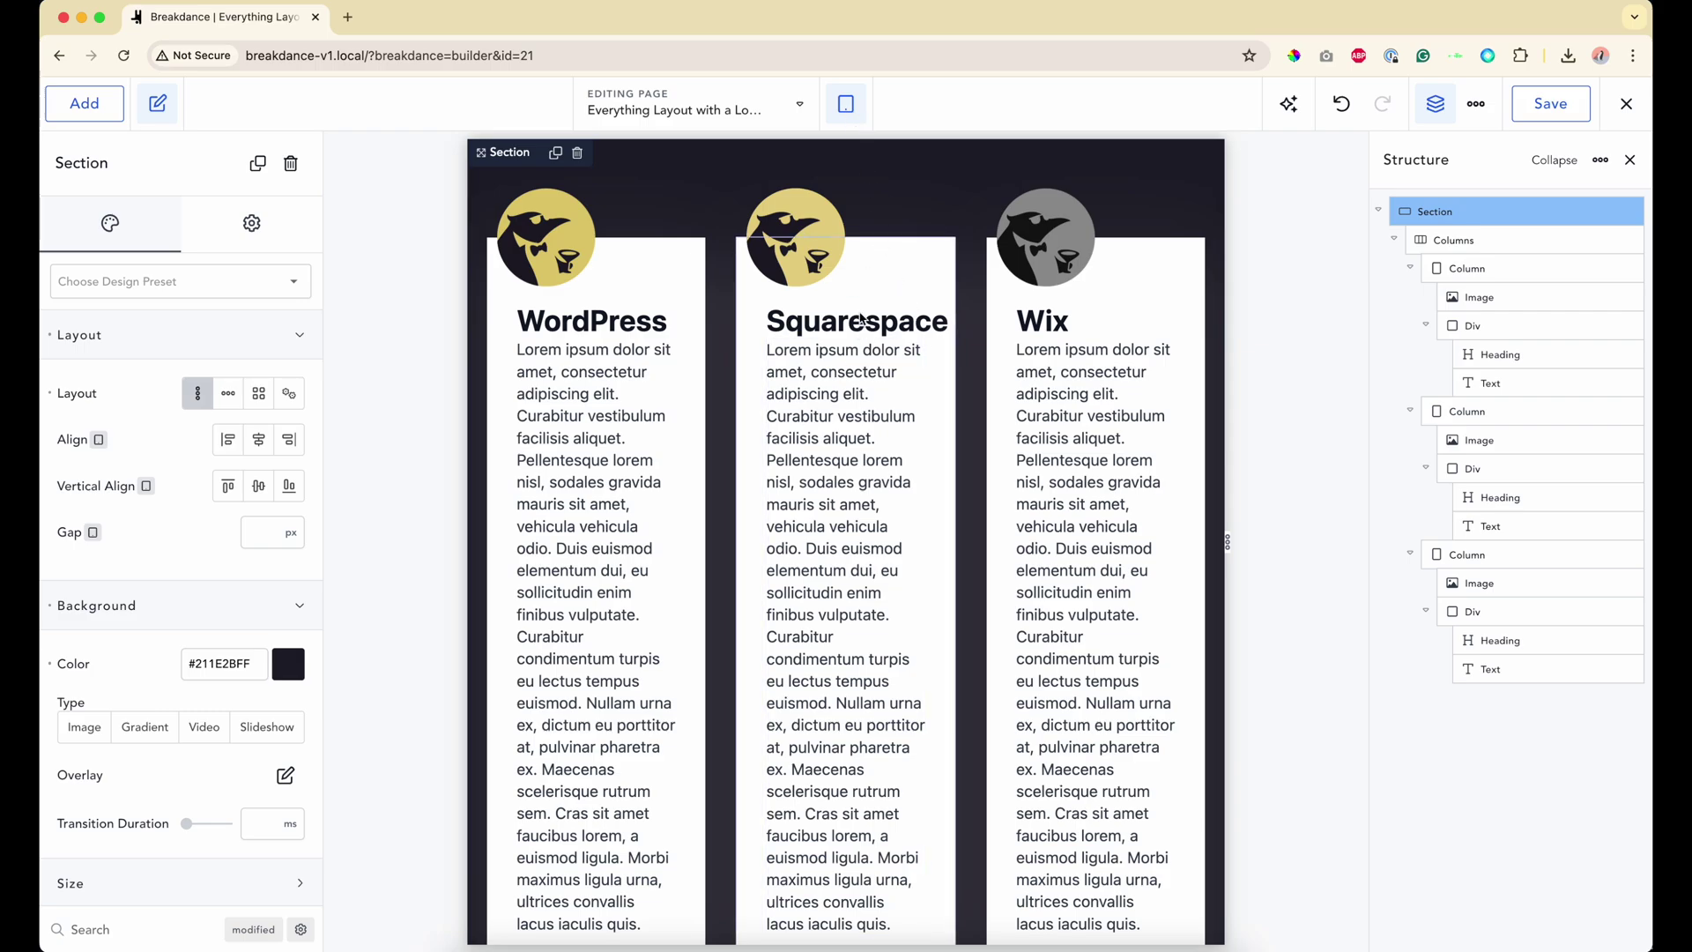
pyautogui.click(846, 103)
pyautogui.click(899, 219)
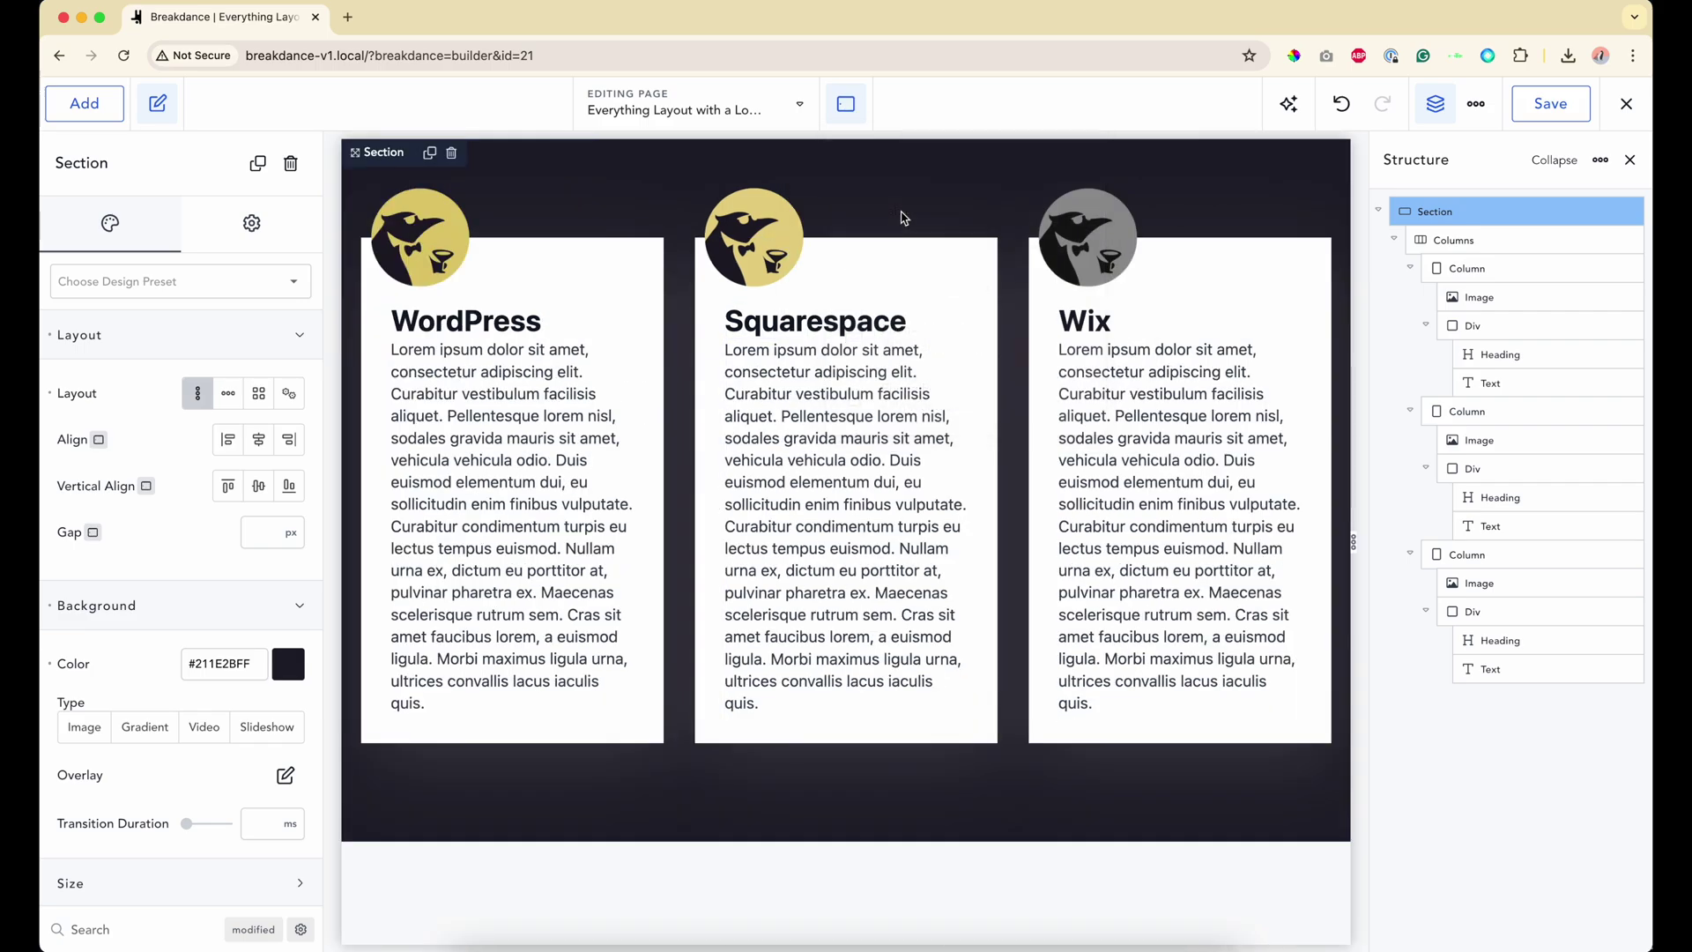
pyautogui.click(846, 103)
pyautogui.click(853, 273)
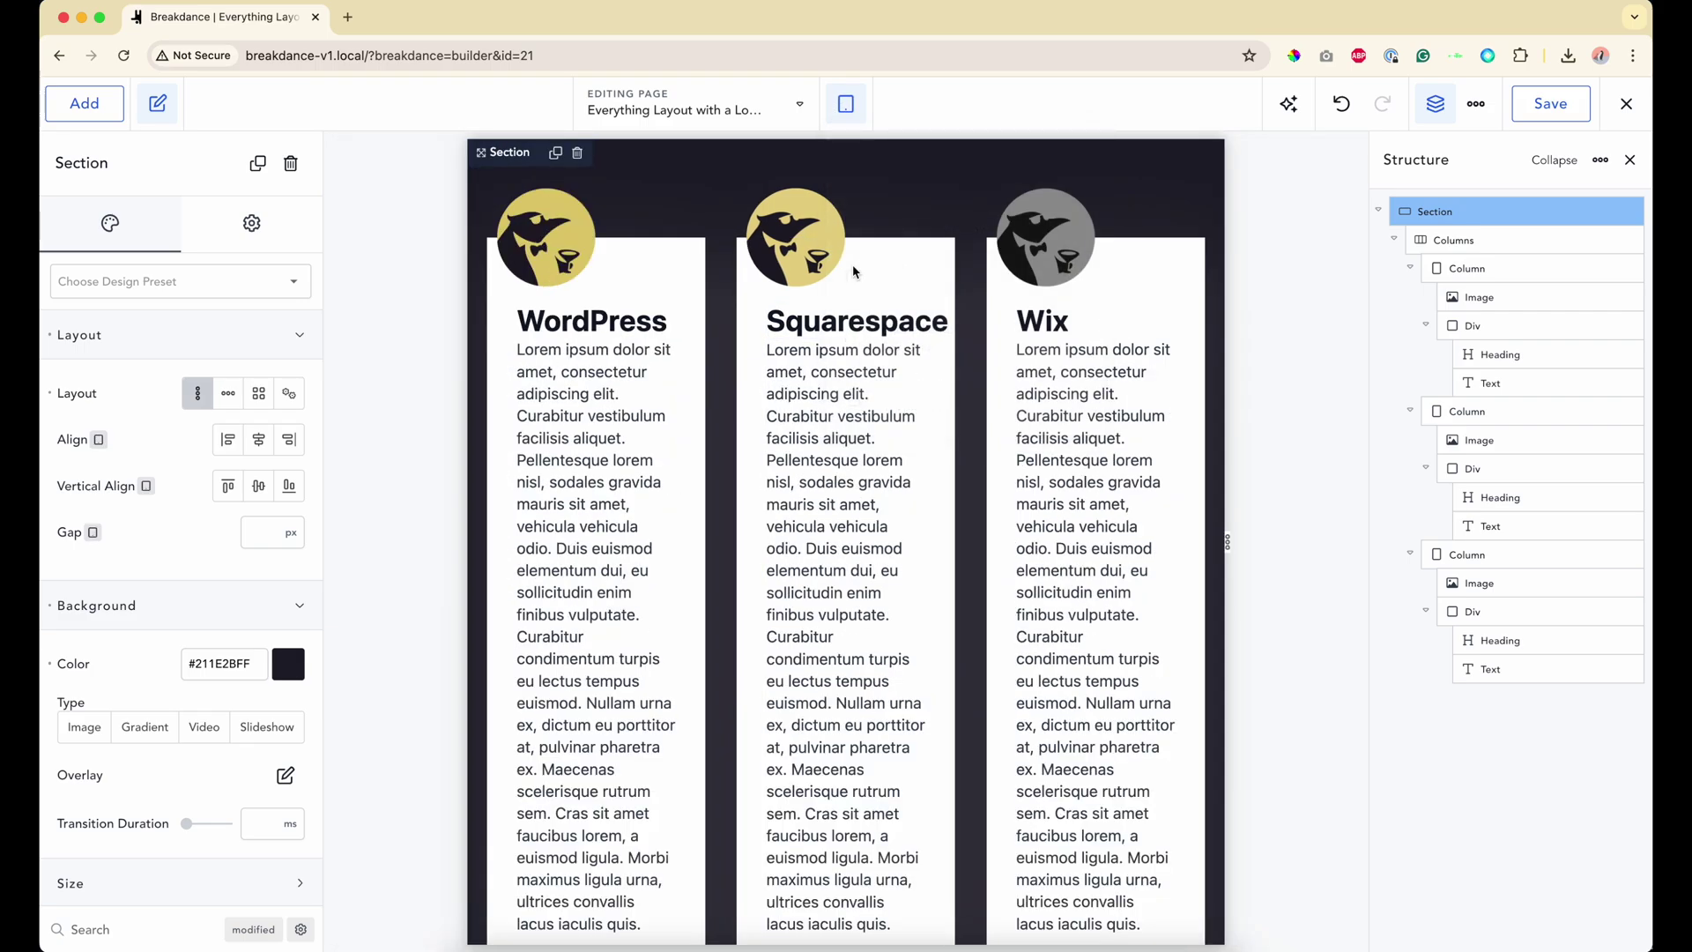
# Step: In Desktop view, set the card Columns' Layout to stack vertically at Tablet Portrait
pyautogui.click(1463, 247)
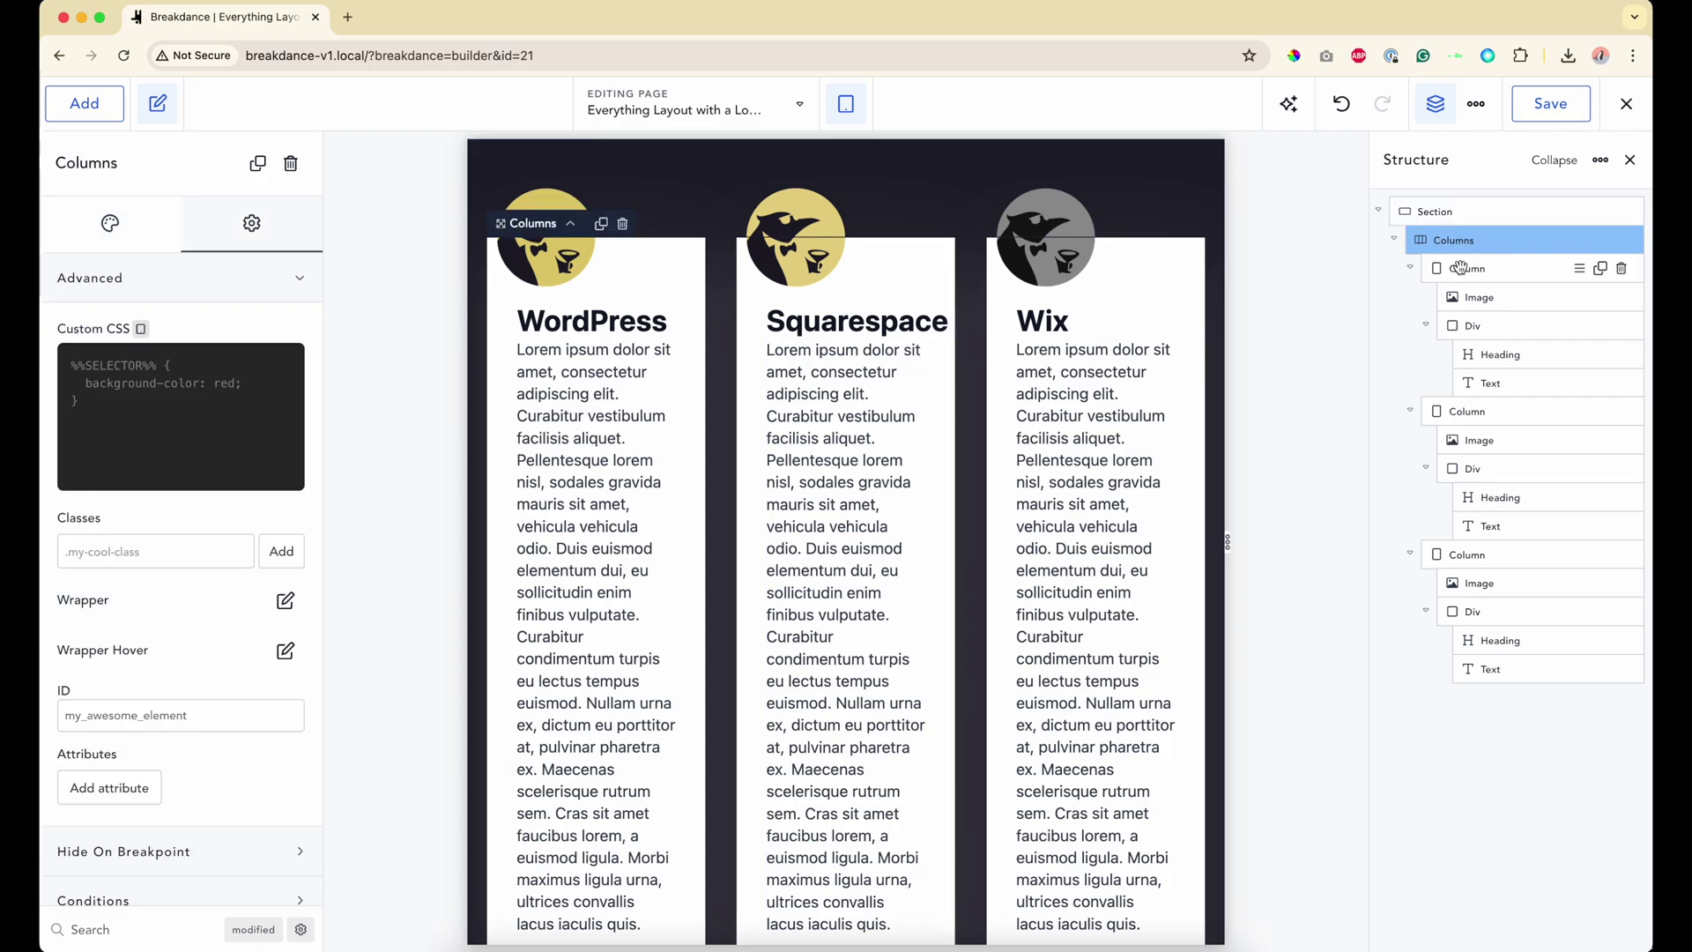
pyautogui.click(1456, 270)
pyautogui.click(847, 103)
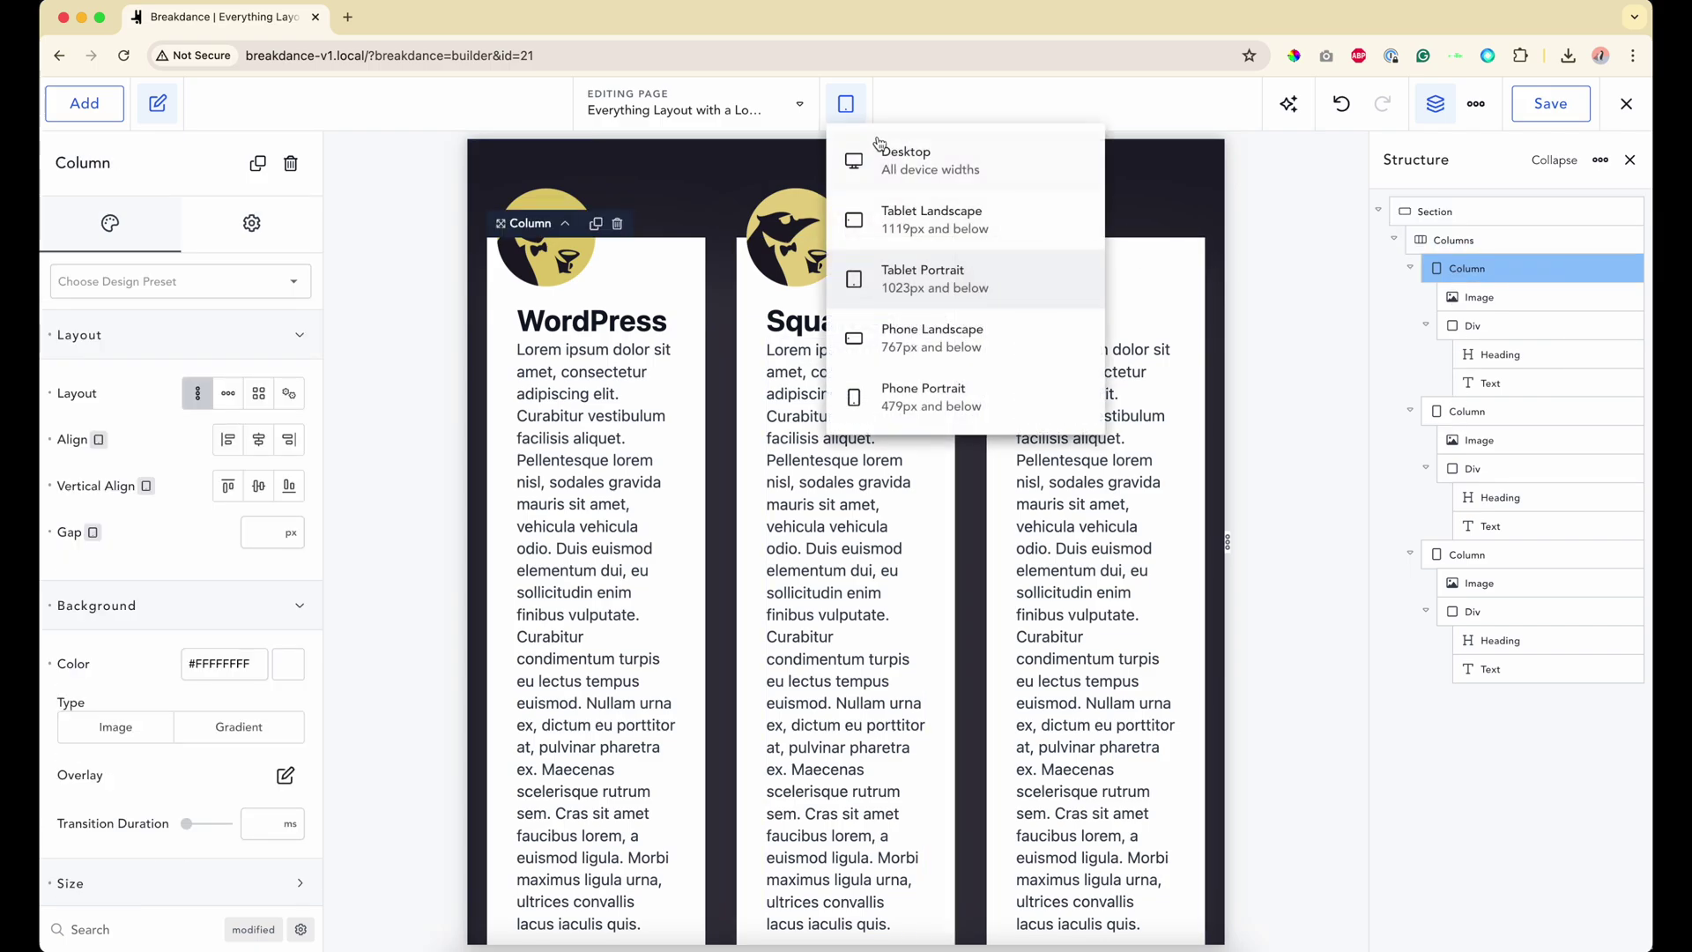
pyautogui.click(881, 152)
pyautogui.click(1444, 249)
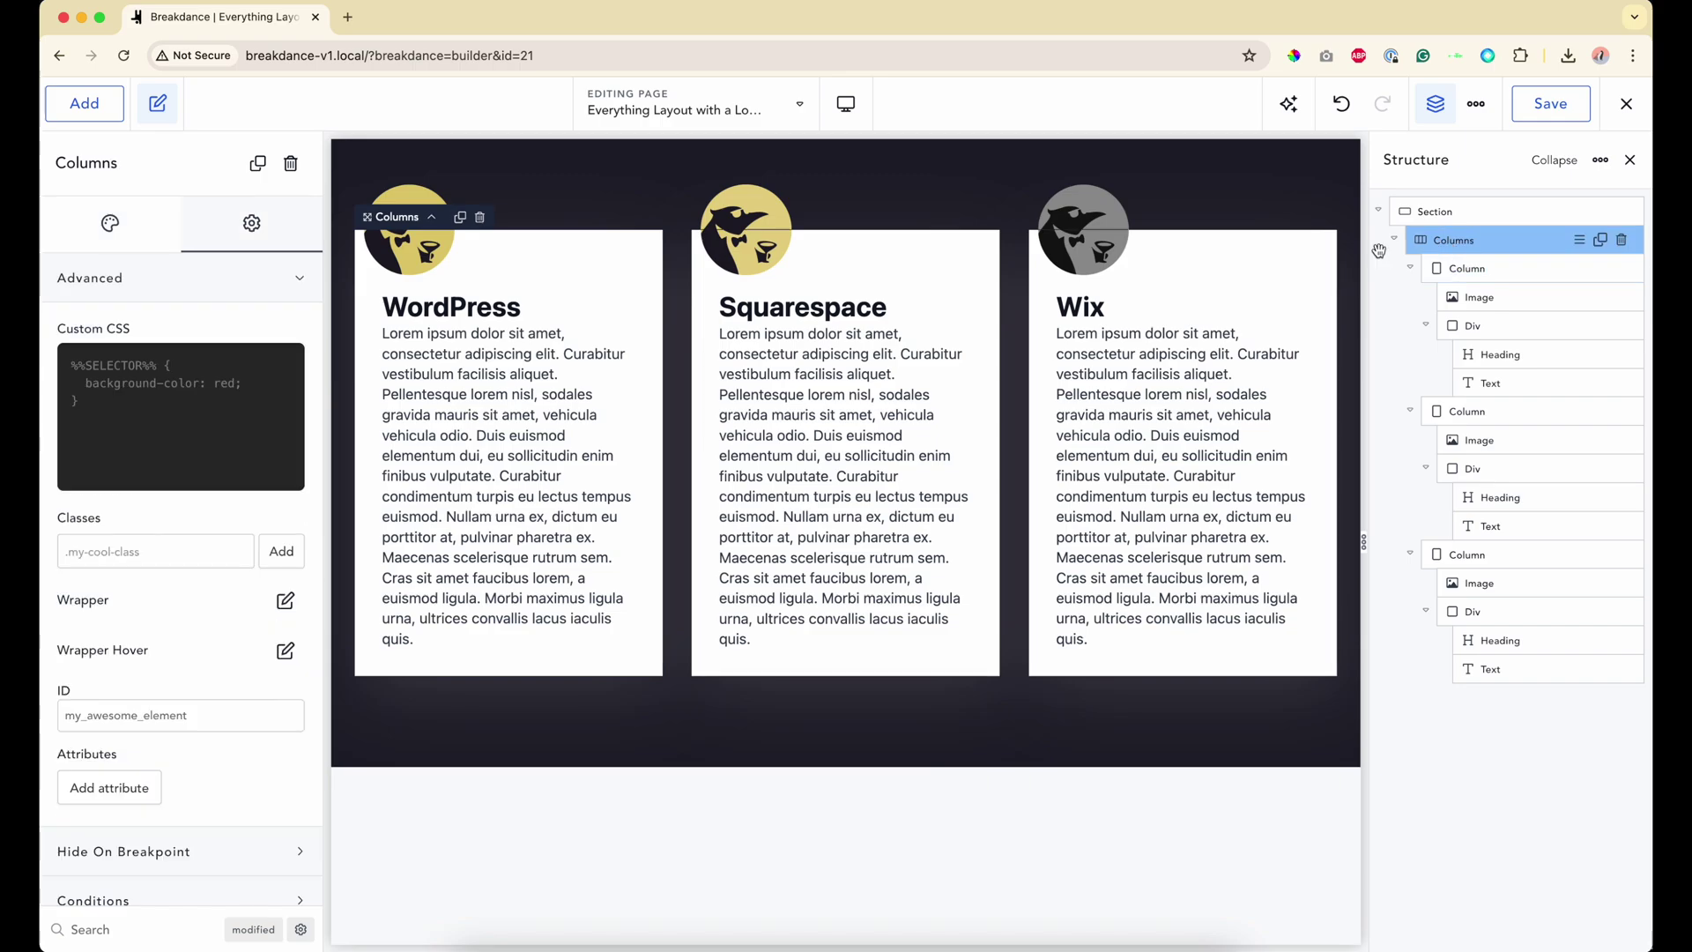
pyautogui.click(111, 226)
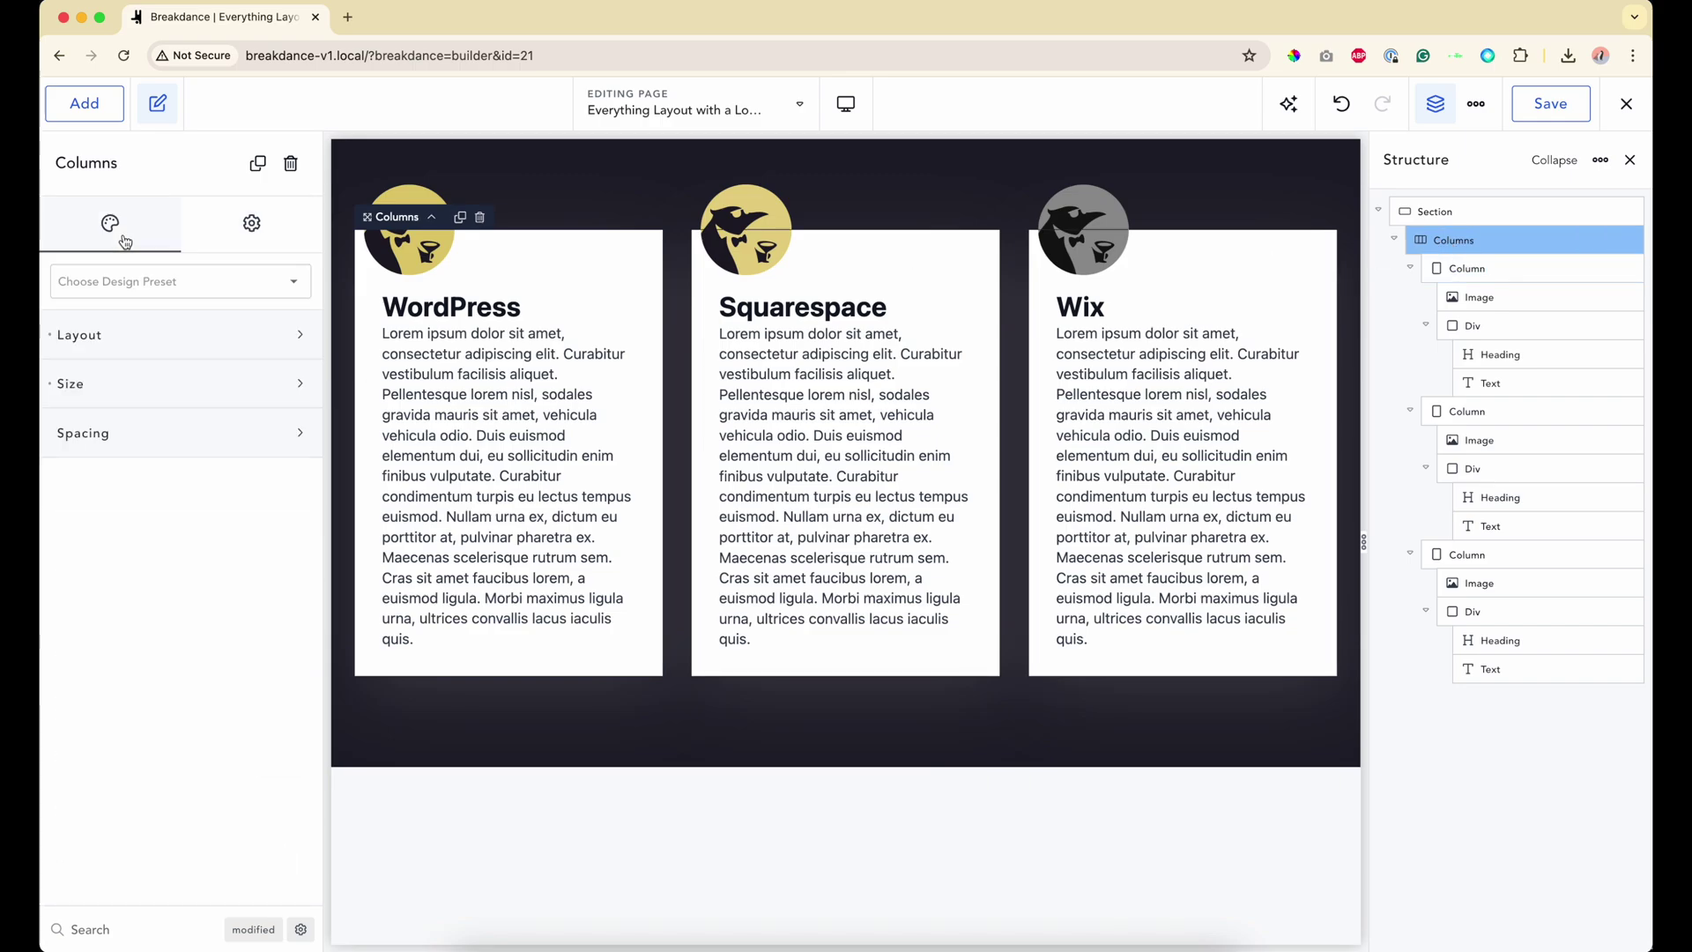
pyautogui.click(89, 343)
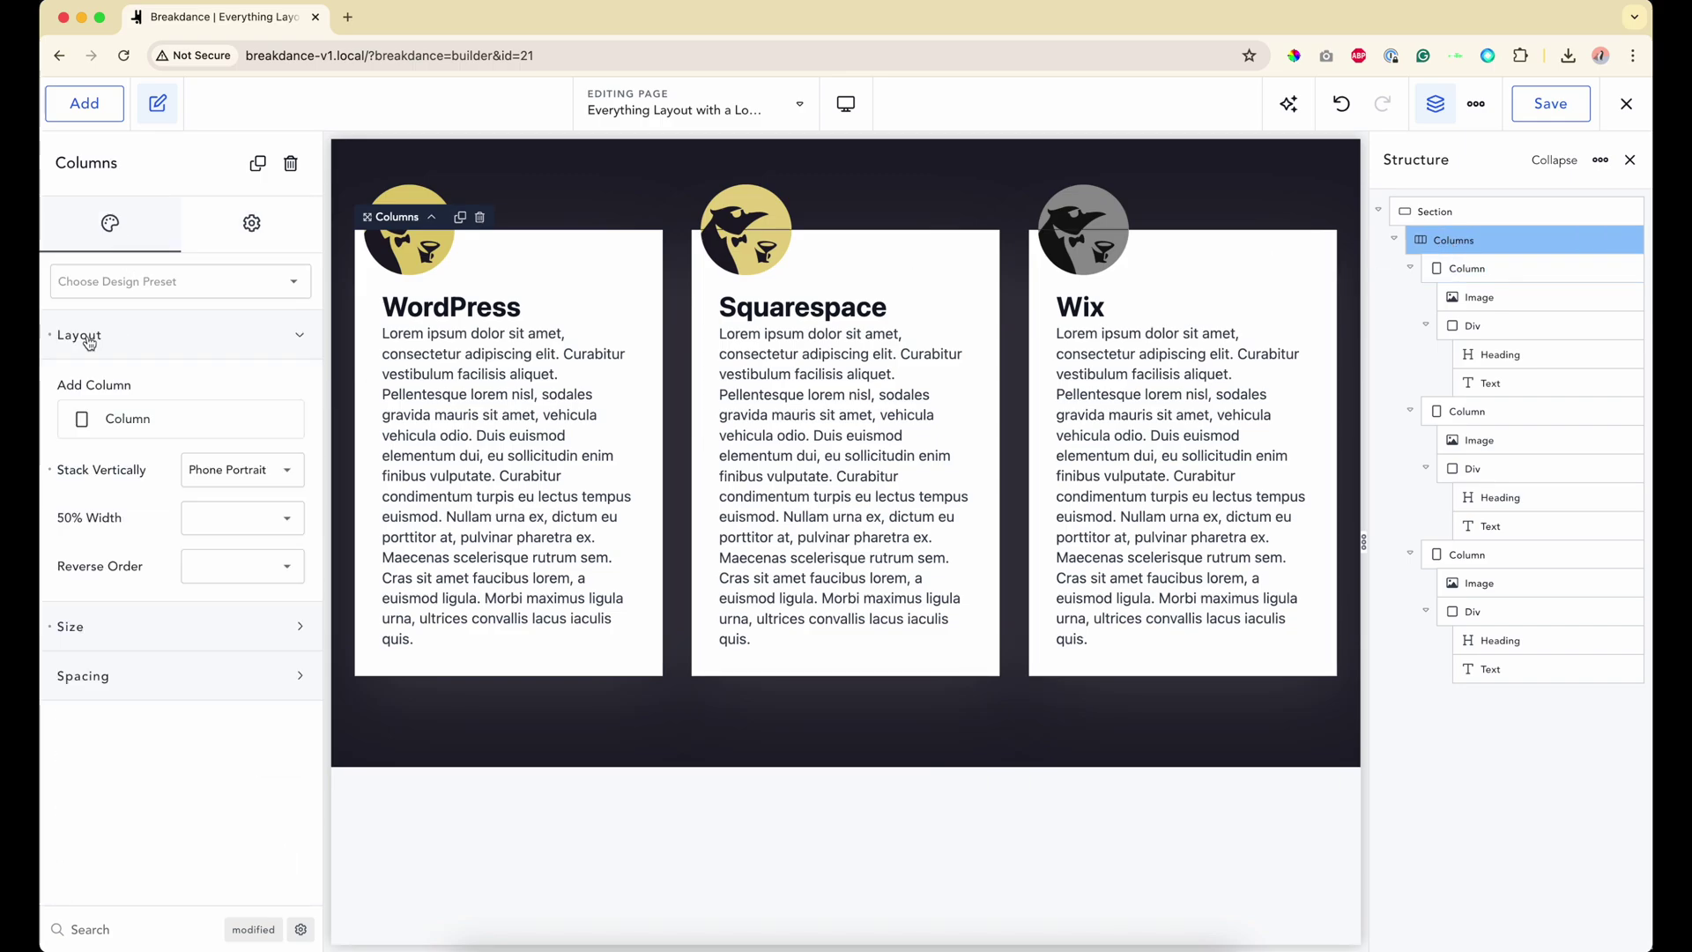
pyautogui.click(229, 479)
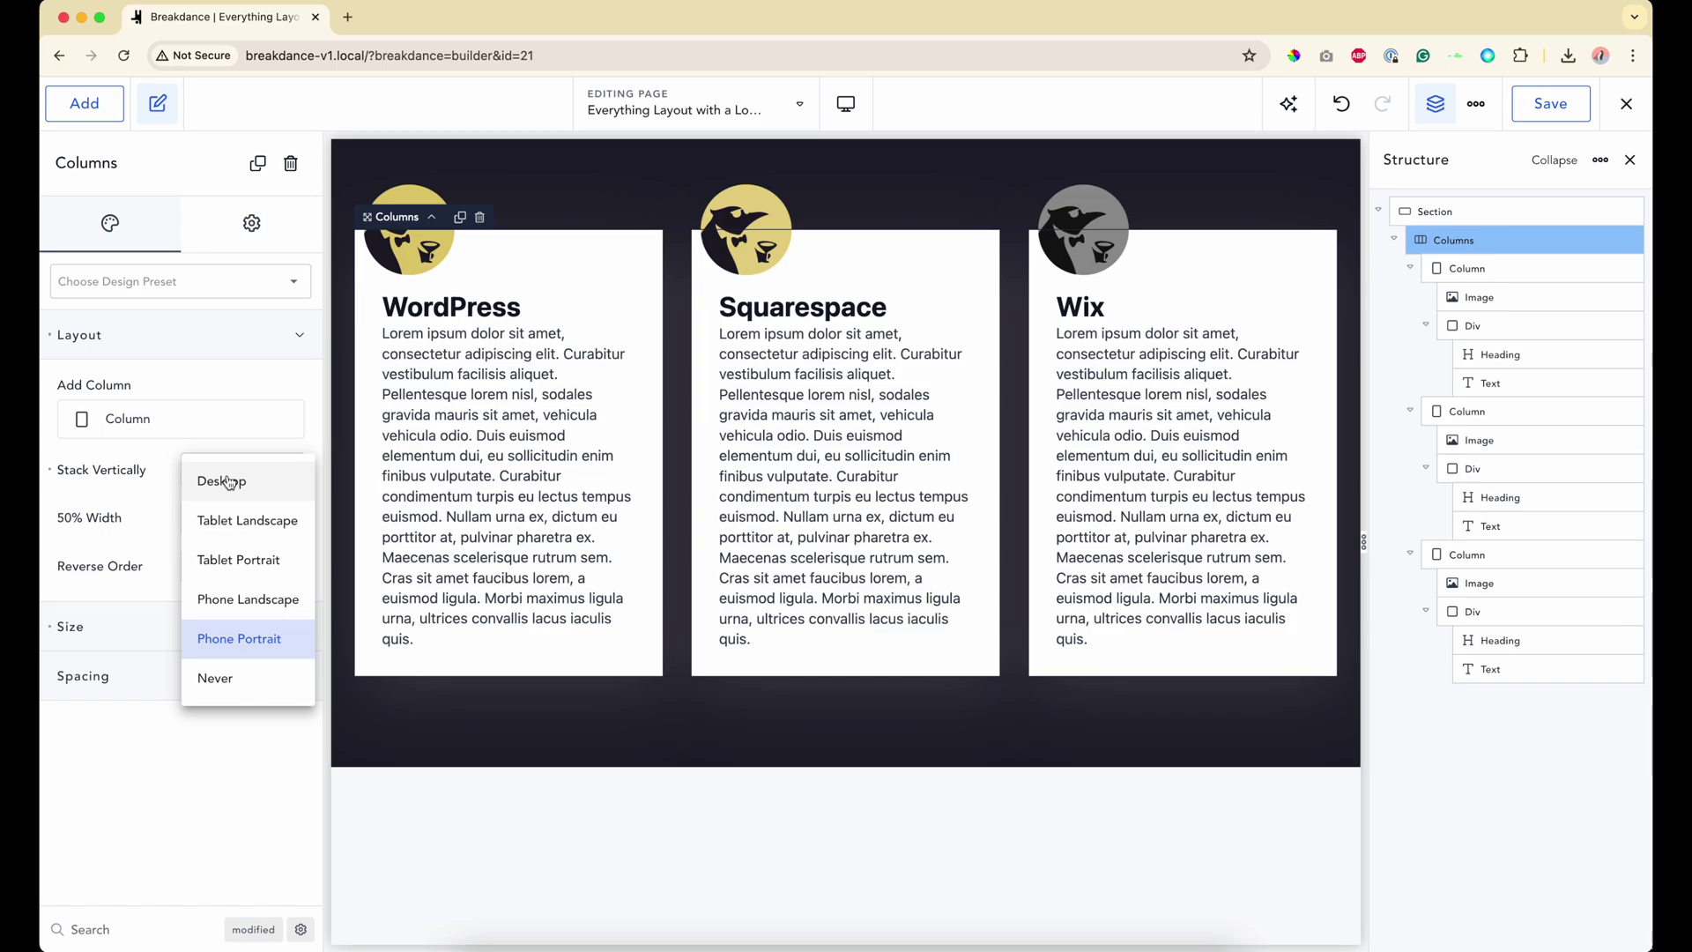
pyautogui.click(229, 564)
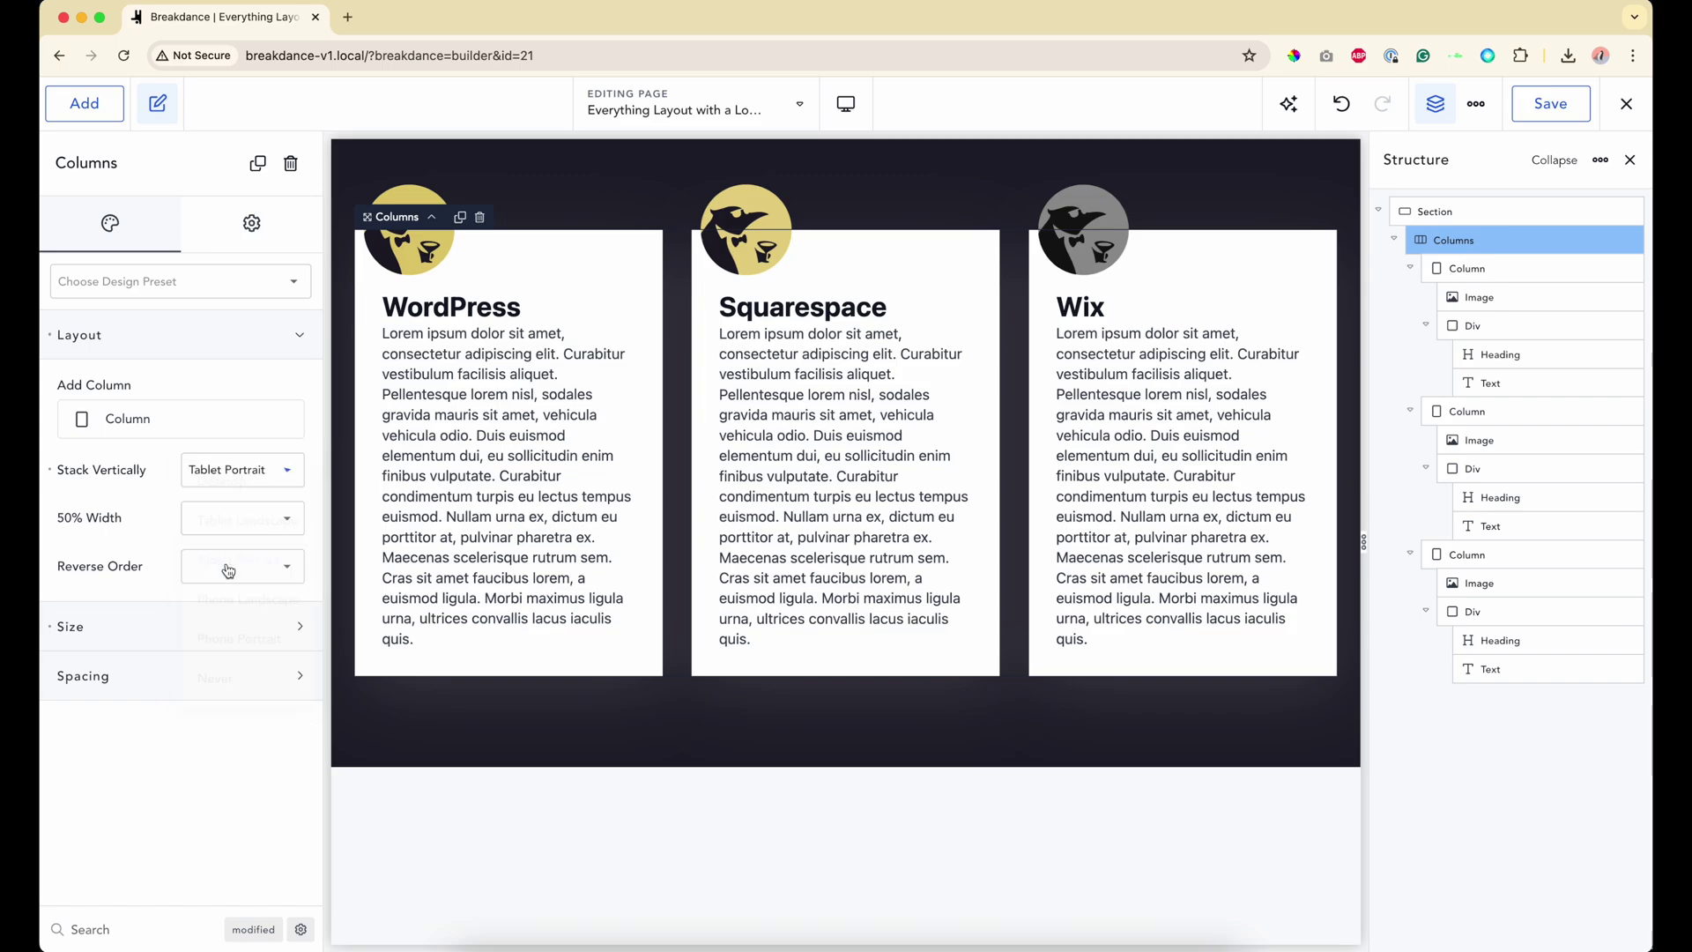
# Step: Check the stacked cards at tablet landscape and portrait widths, then return to Desktop
pyautogui.click(846, 104)
pyautogui.click(870, 230)
pyautogui.click(846, 104)
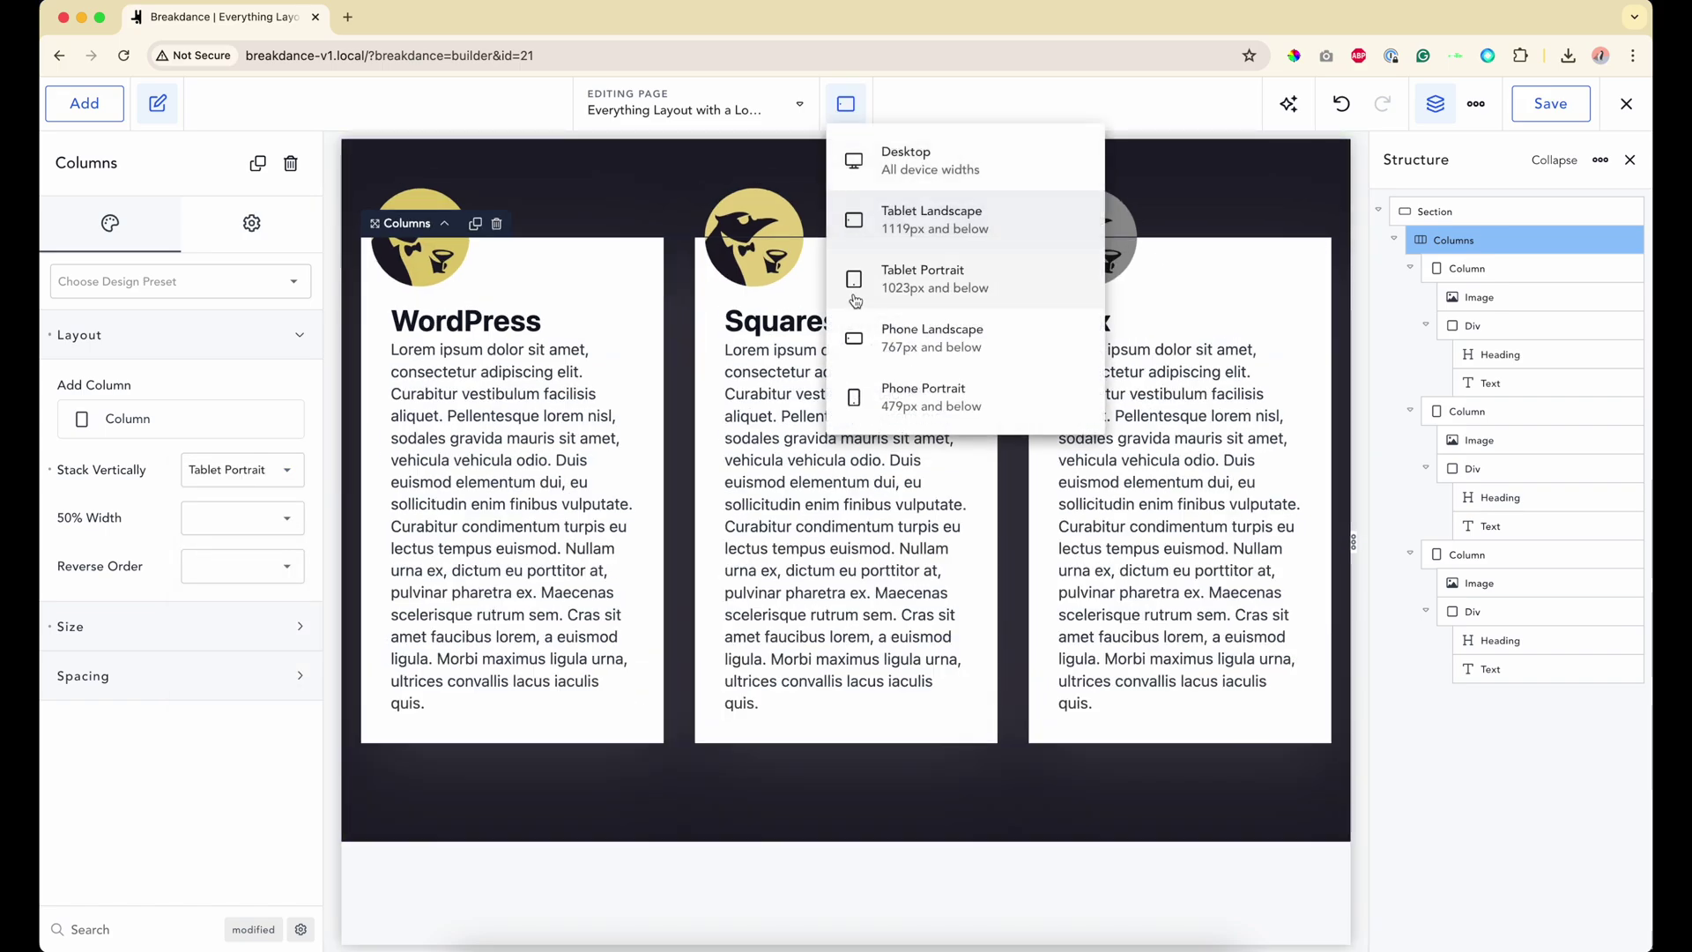
pyautogui.click(854, 298)
pyautogui.scroll(-3, 674, 537)
pyautogui.scroll(3, 674, 537)
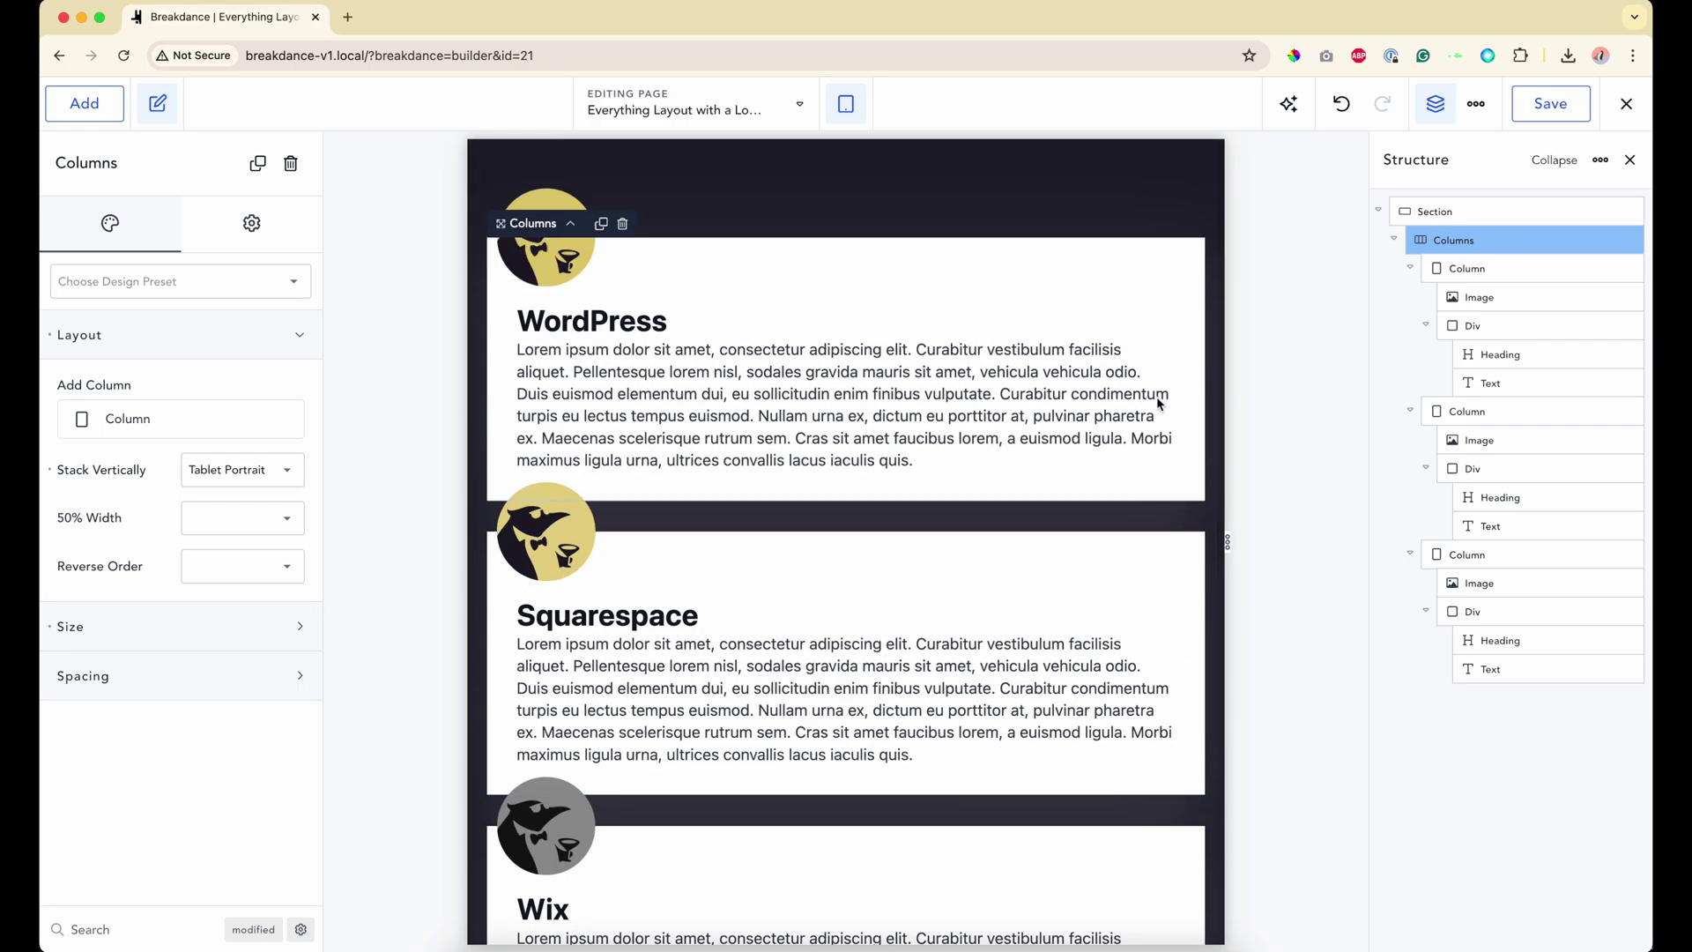
pyautogui.click(1472, 271)
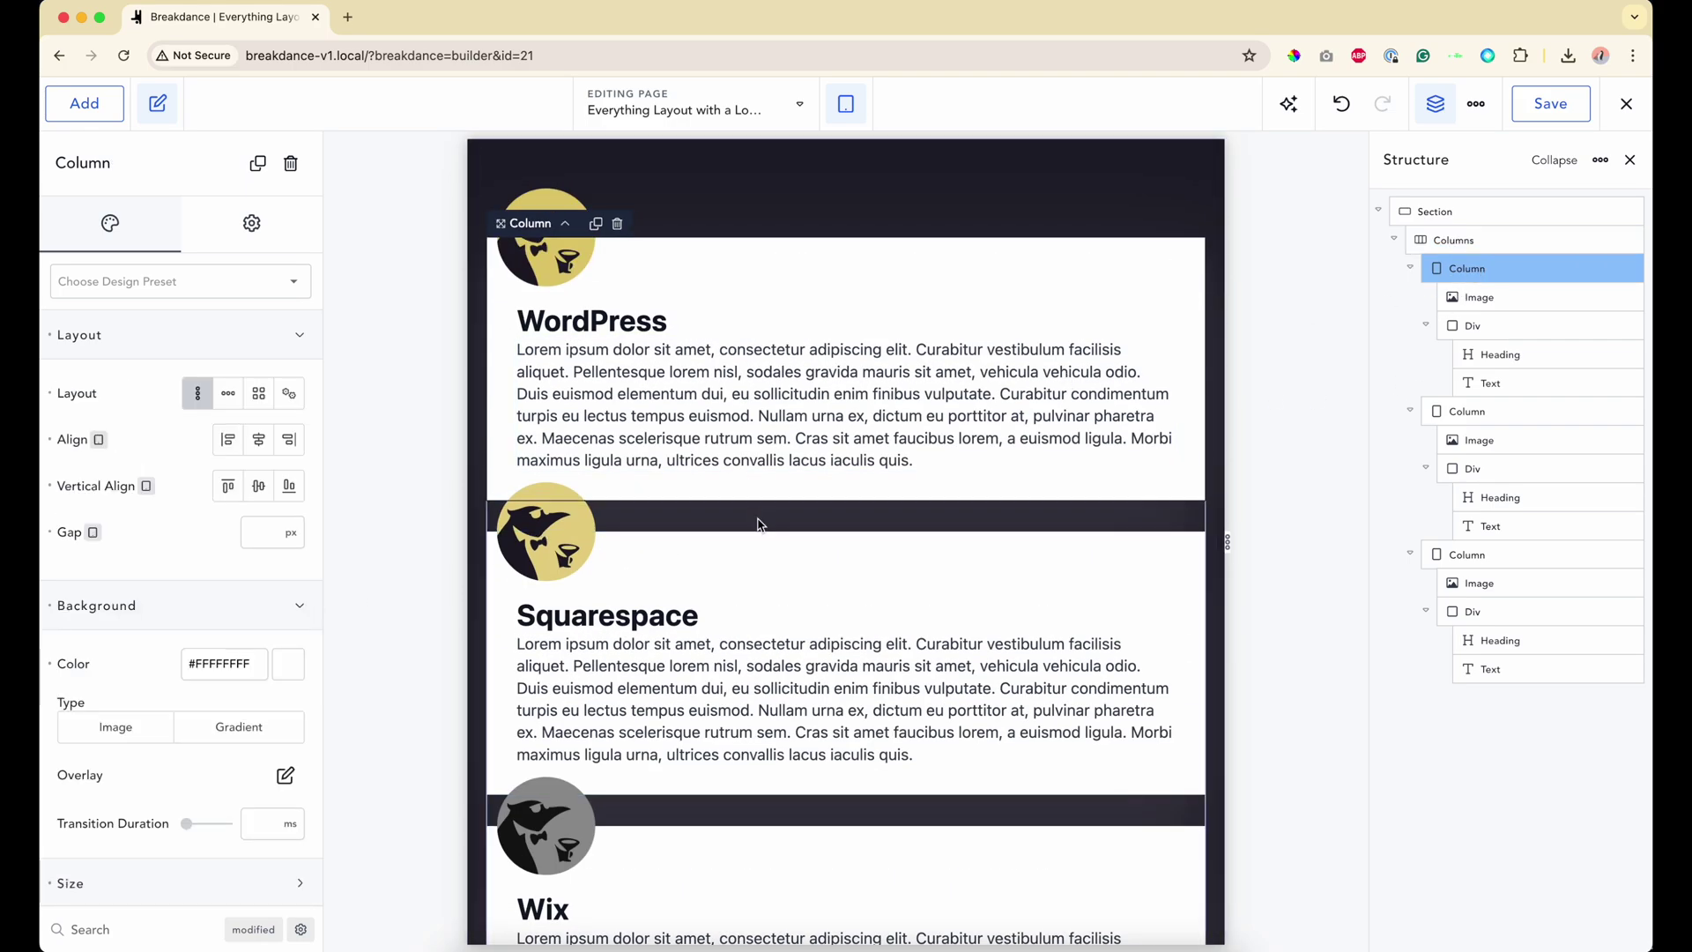
pyautogui.click(839, 106)
pyautogui.click(890, 157)
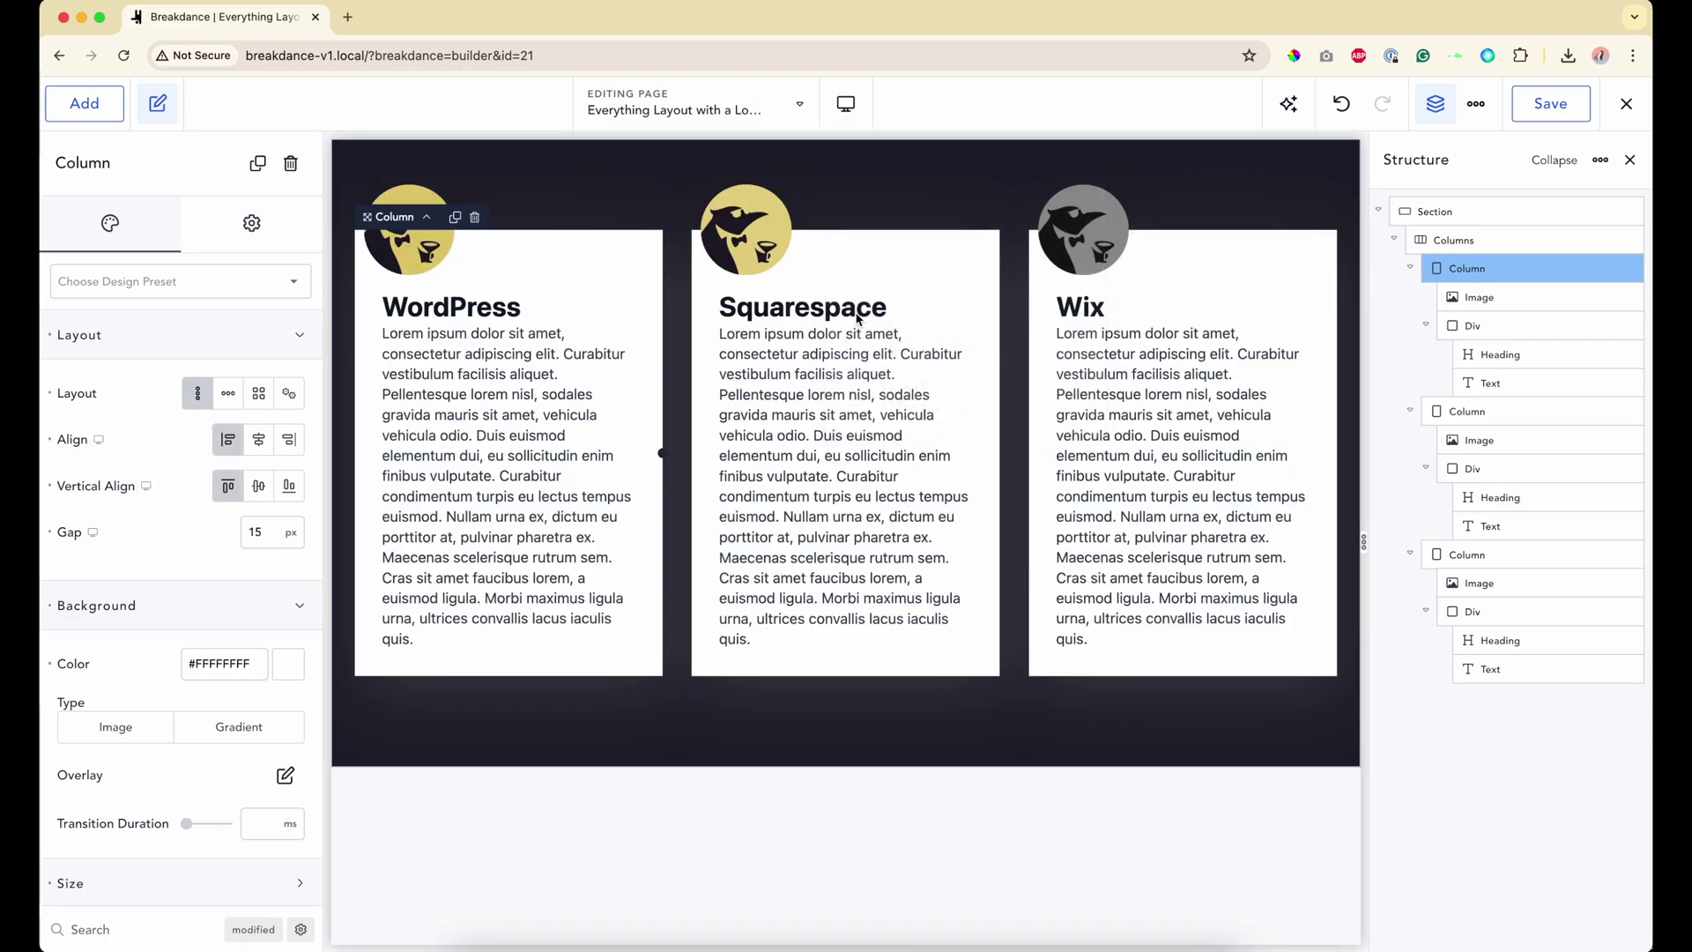
pyautogui.click(1412, 203)
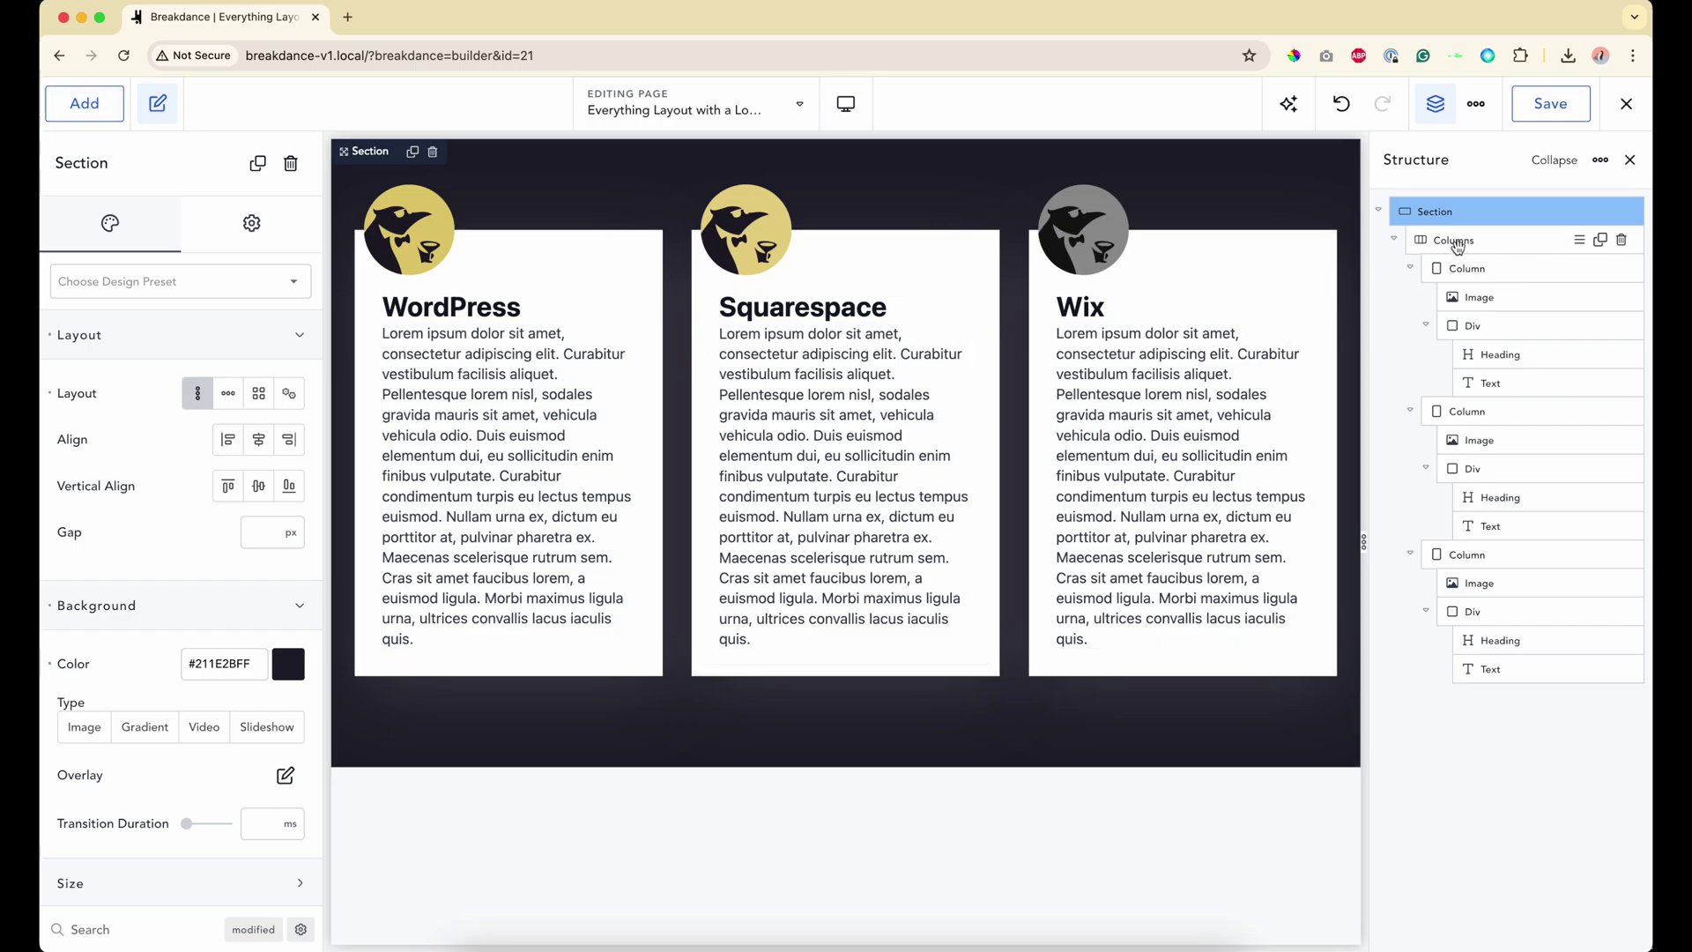
# Step: Add a new empty section and move it above the card section
pyautogui.click(84, 105)
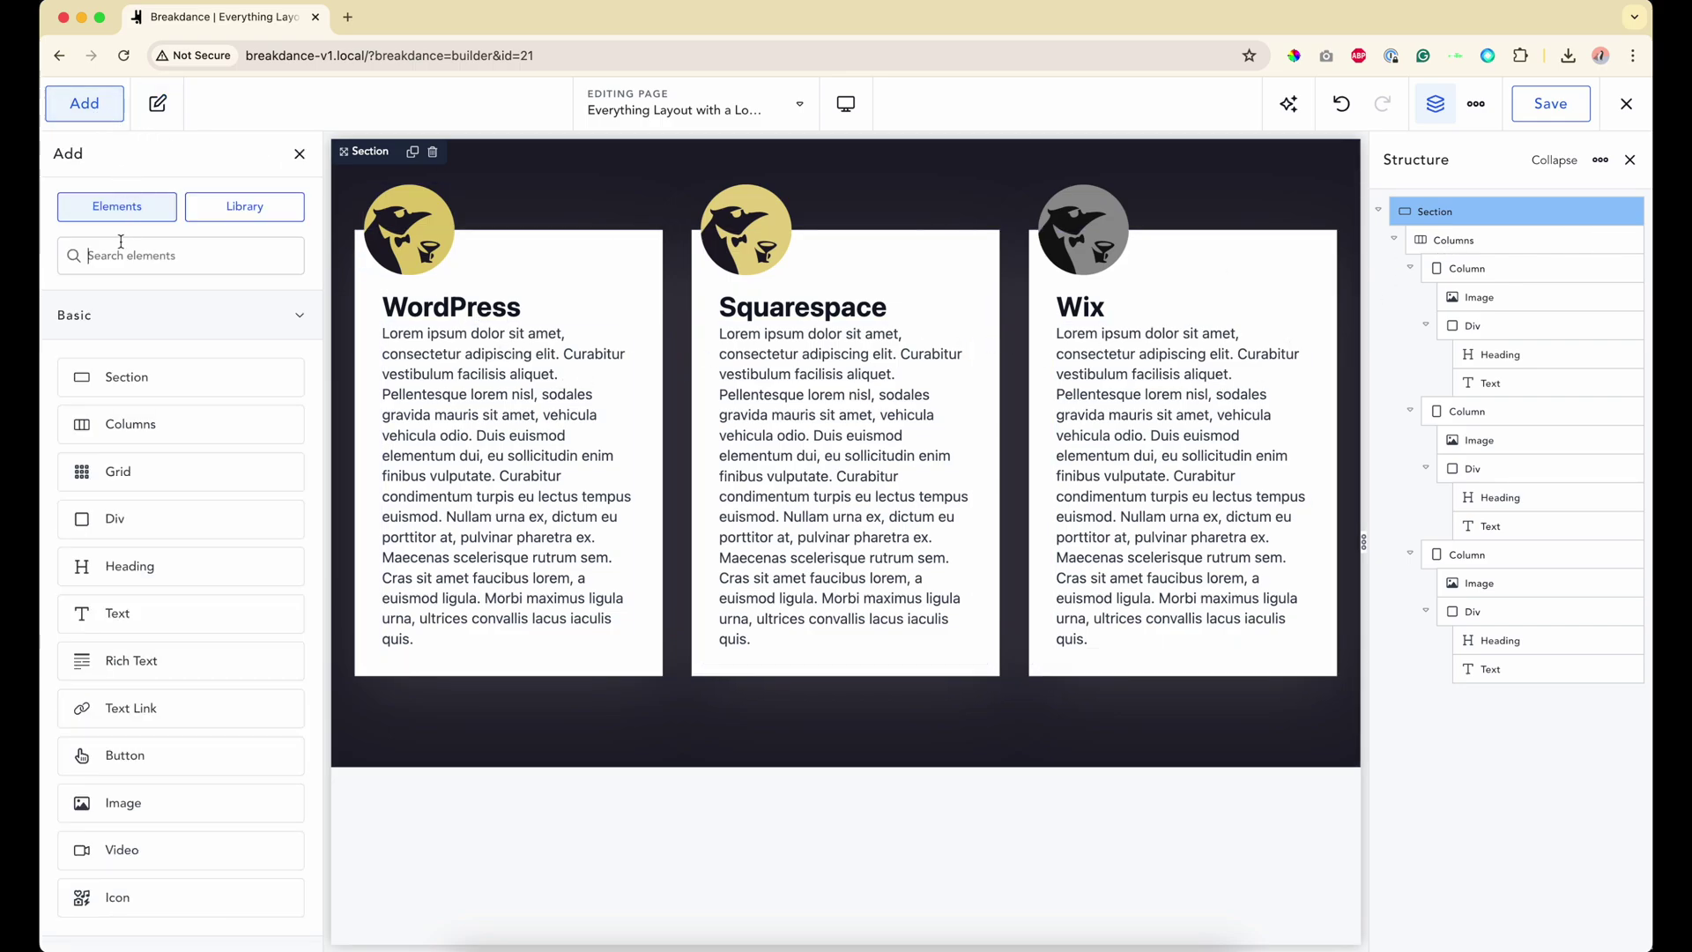
pyautogui.write('sec')
pyautogui.click(127, 331)
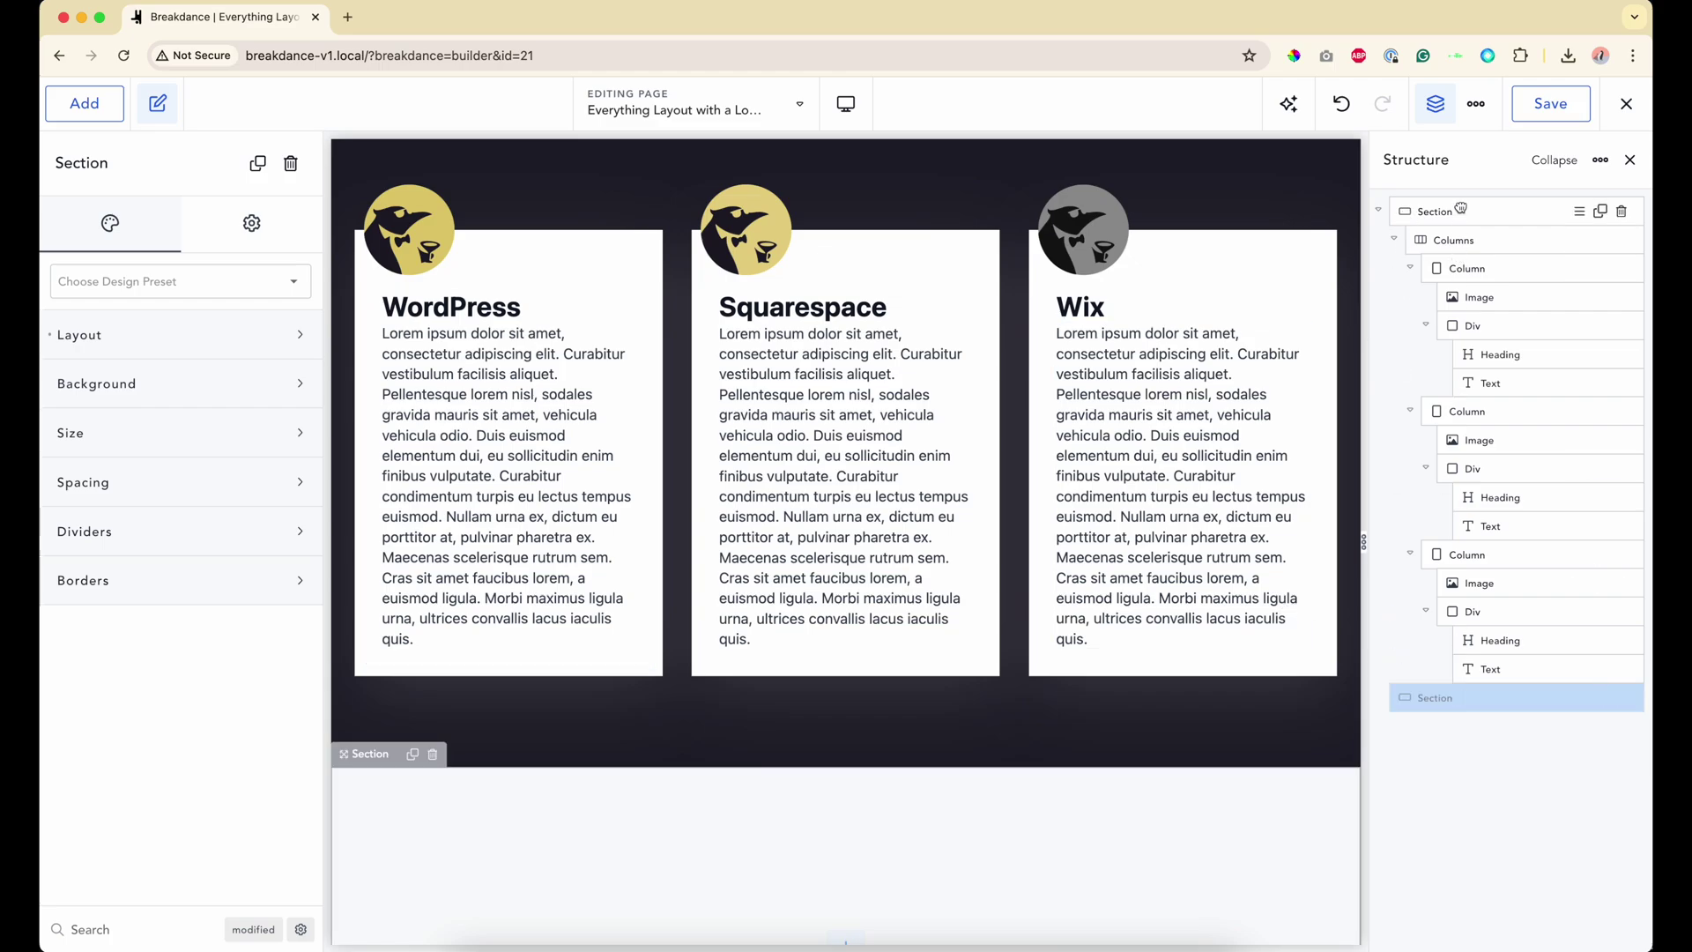
pyautogui.moveTo(1396, 702); pyautogui.dragTo(1461, 202)
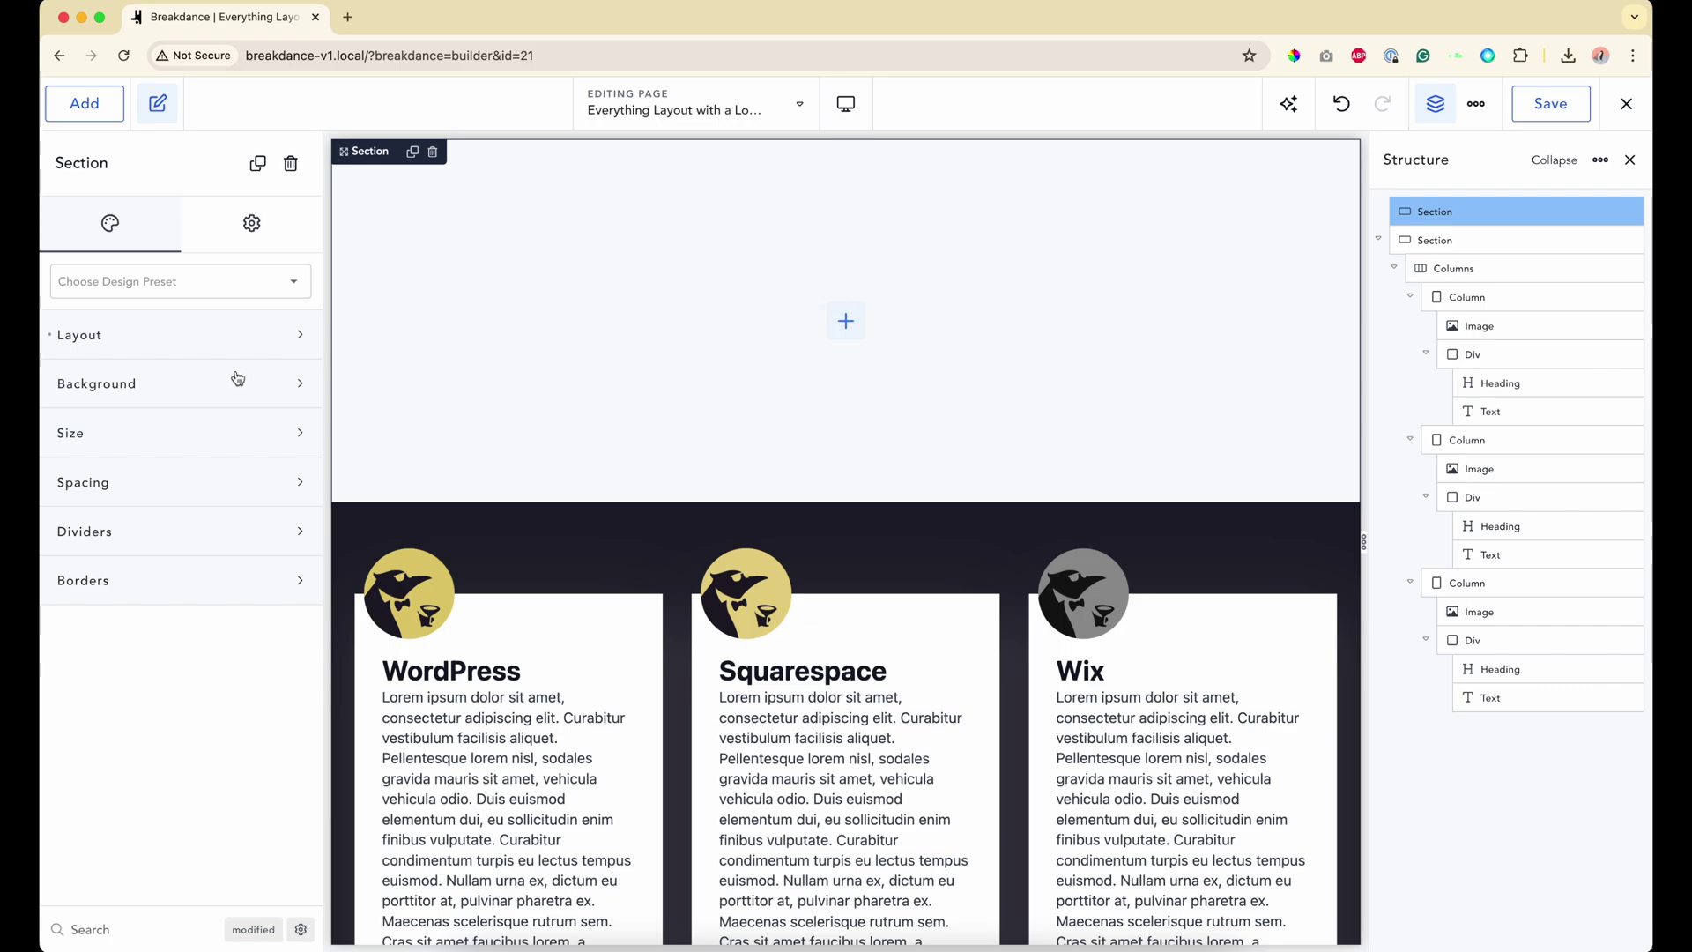
# Step: Set the new section's background colour to purple #7165E8
pyautogui.click(132, 385)
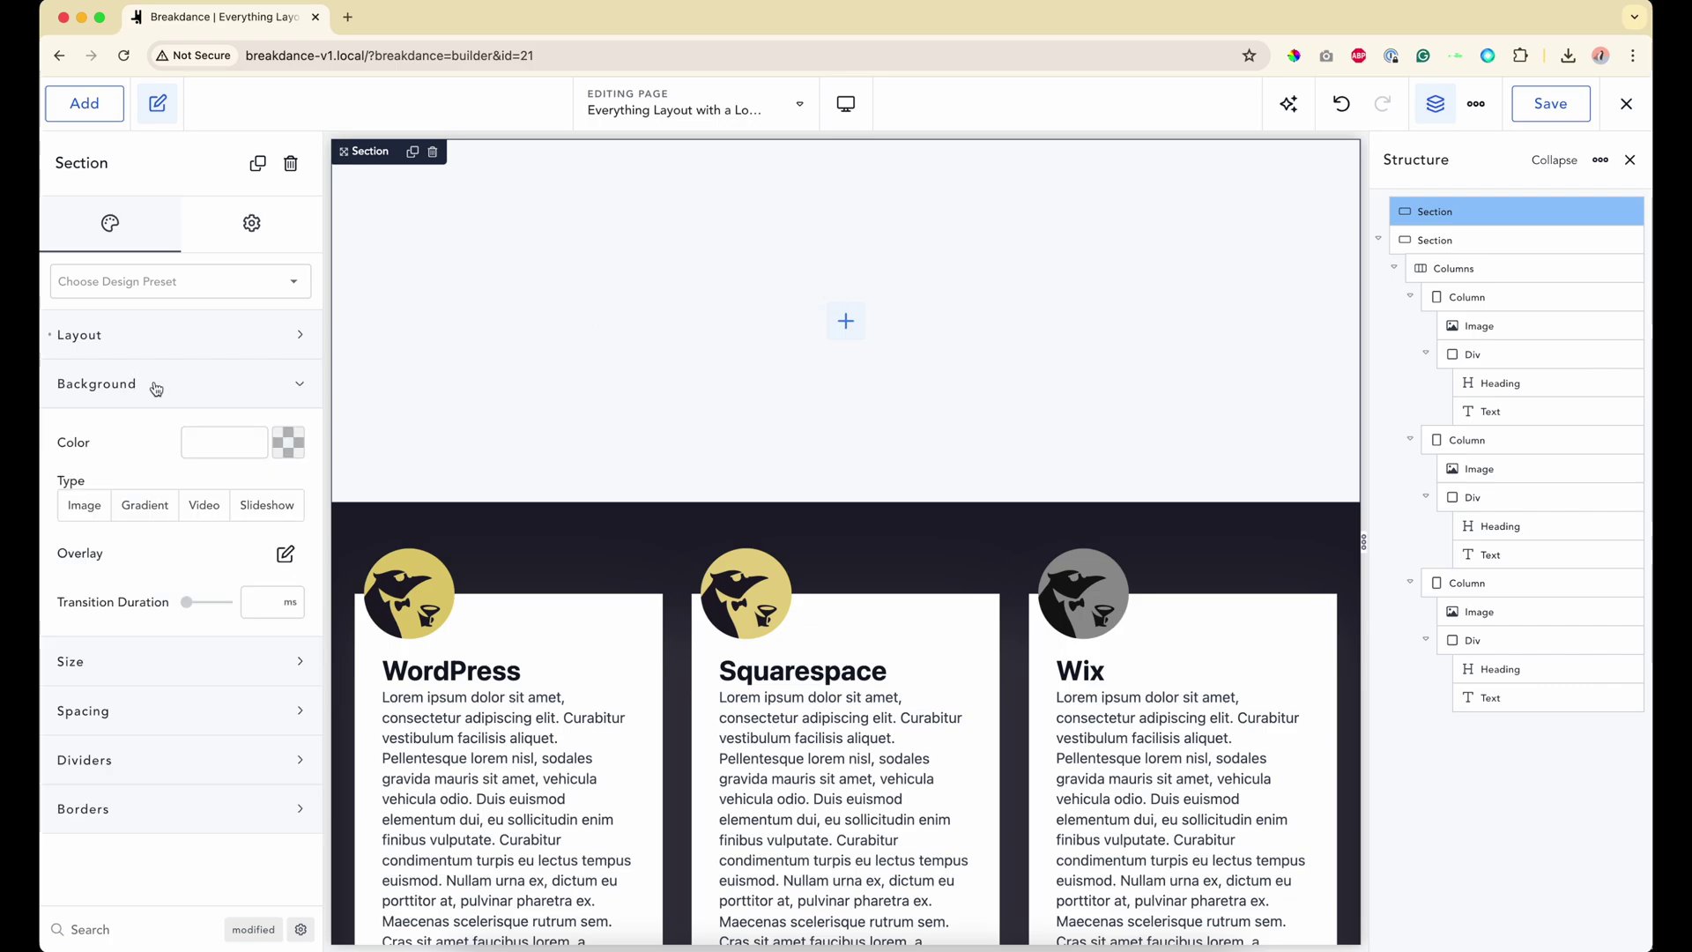
pyautogui.click(289, 442)
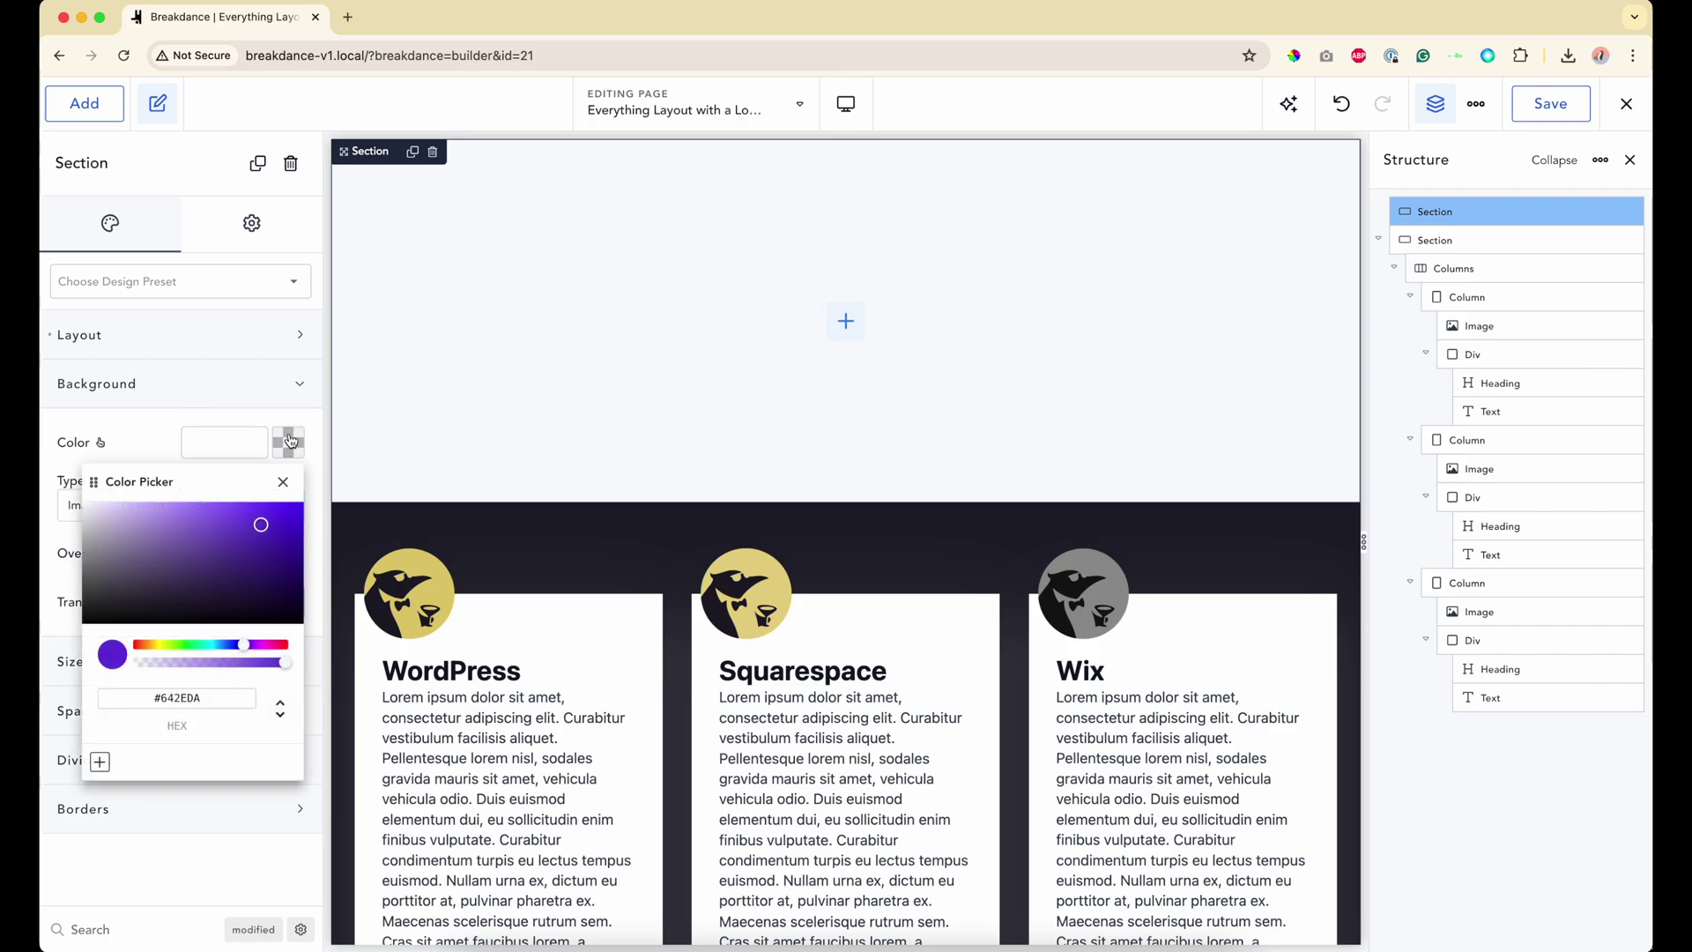
pyautogui.click(262, 644)
pyautogui.moveTo(264, 653)
pyautogui.mouseDown()
pyautogui.moveTo(170, 650)
pyautogui.moveTo(260, 646)
pyautogui.moveTo(238, 648)
pyautogui.mouseUp()
pyautogui.moveTo(223, 552); pyautogui.dragTo(208, 519)
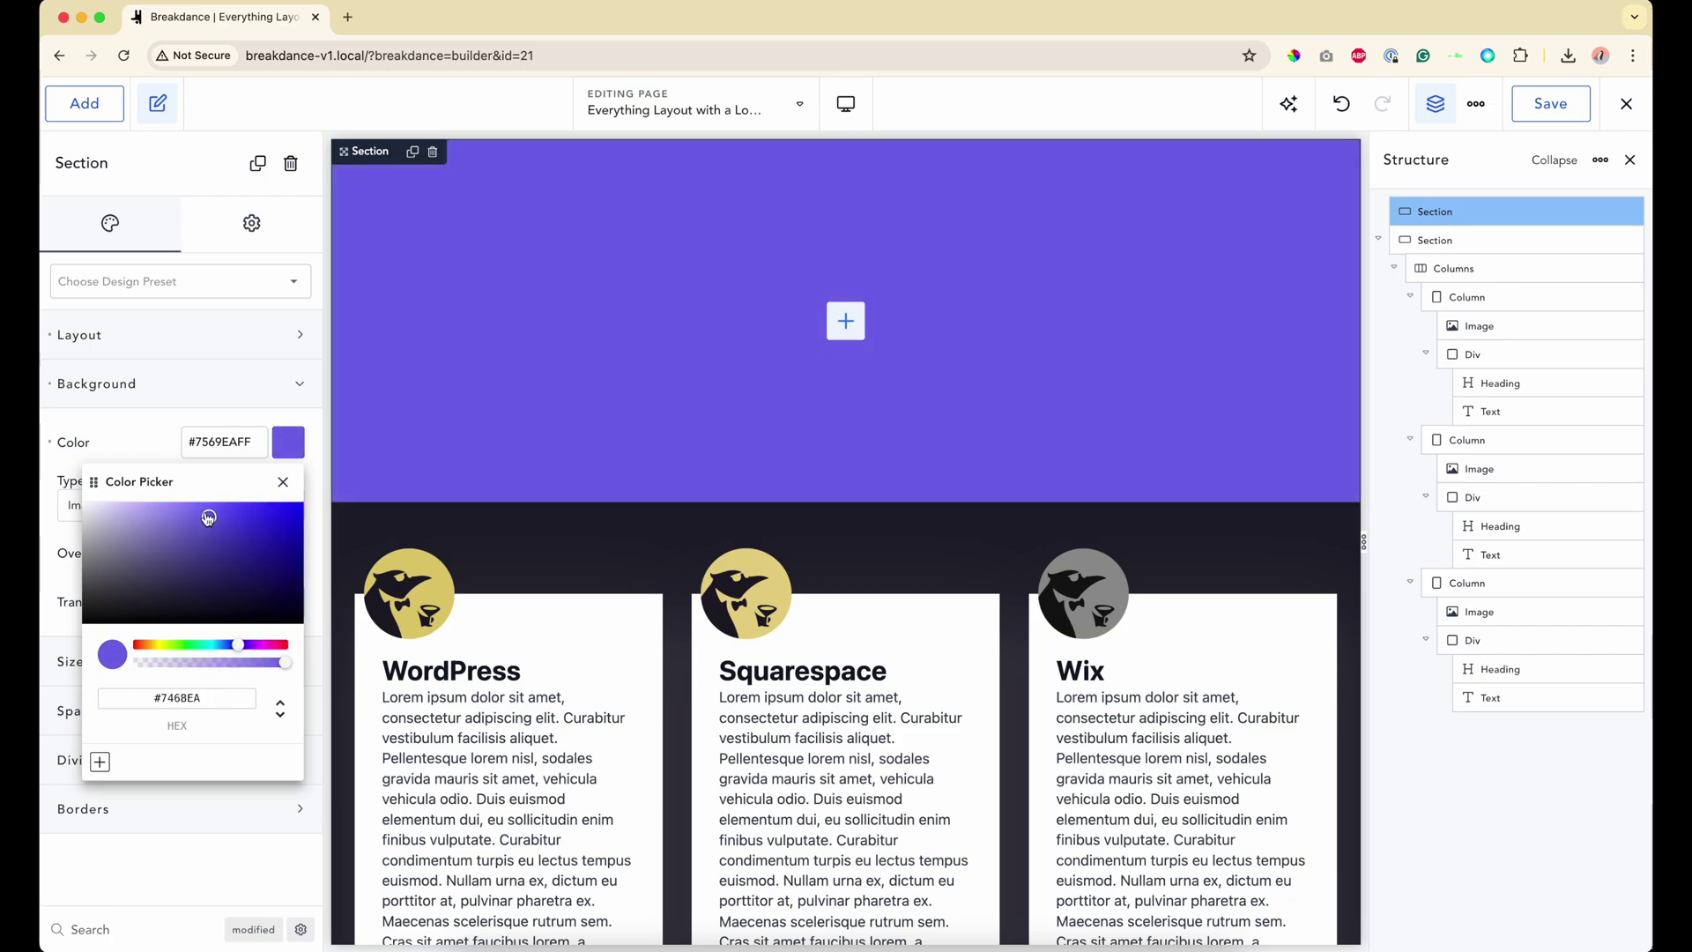
pyautogui.click(283, 483)
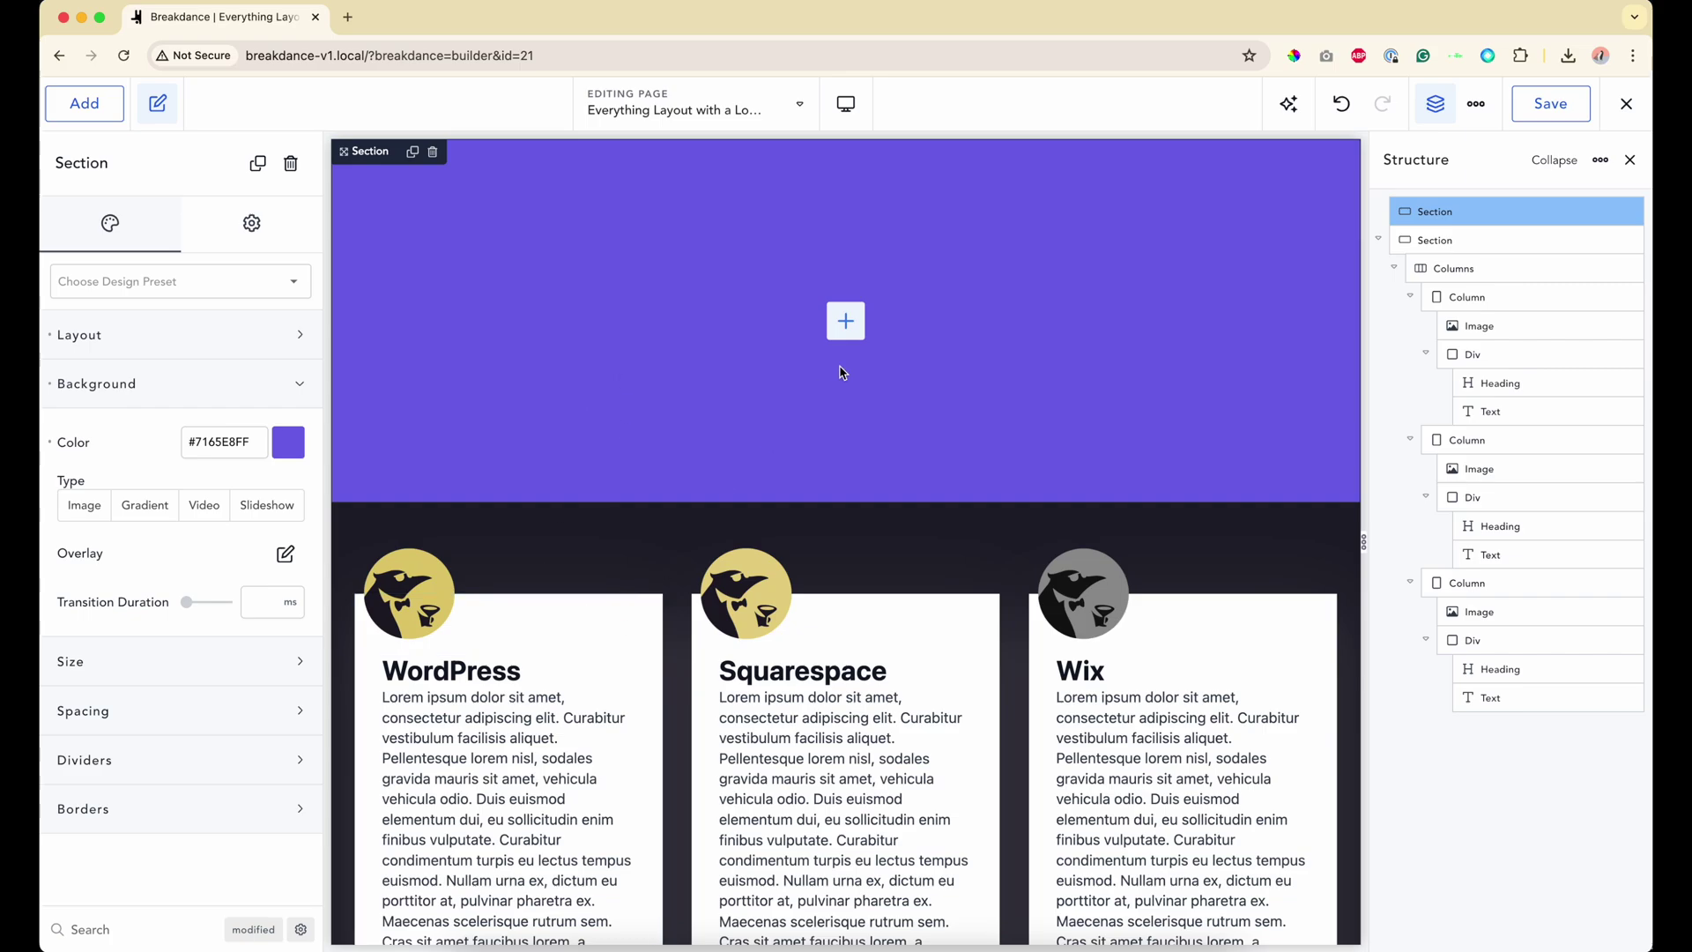
# Step: Add a two-column layout (narrow left, wide right) to the purple section and select the left column
pyautogui.click(845, 321)
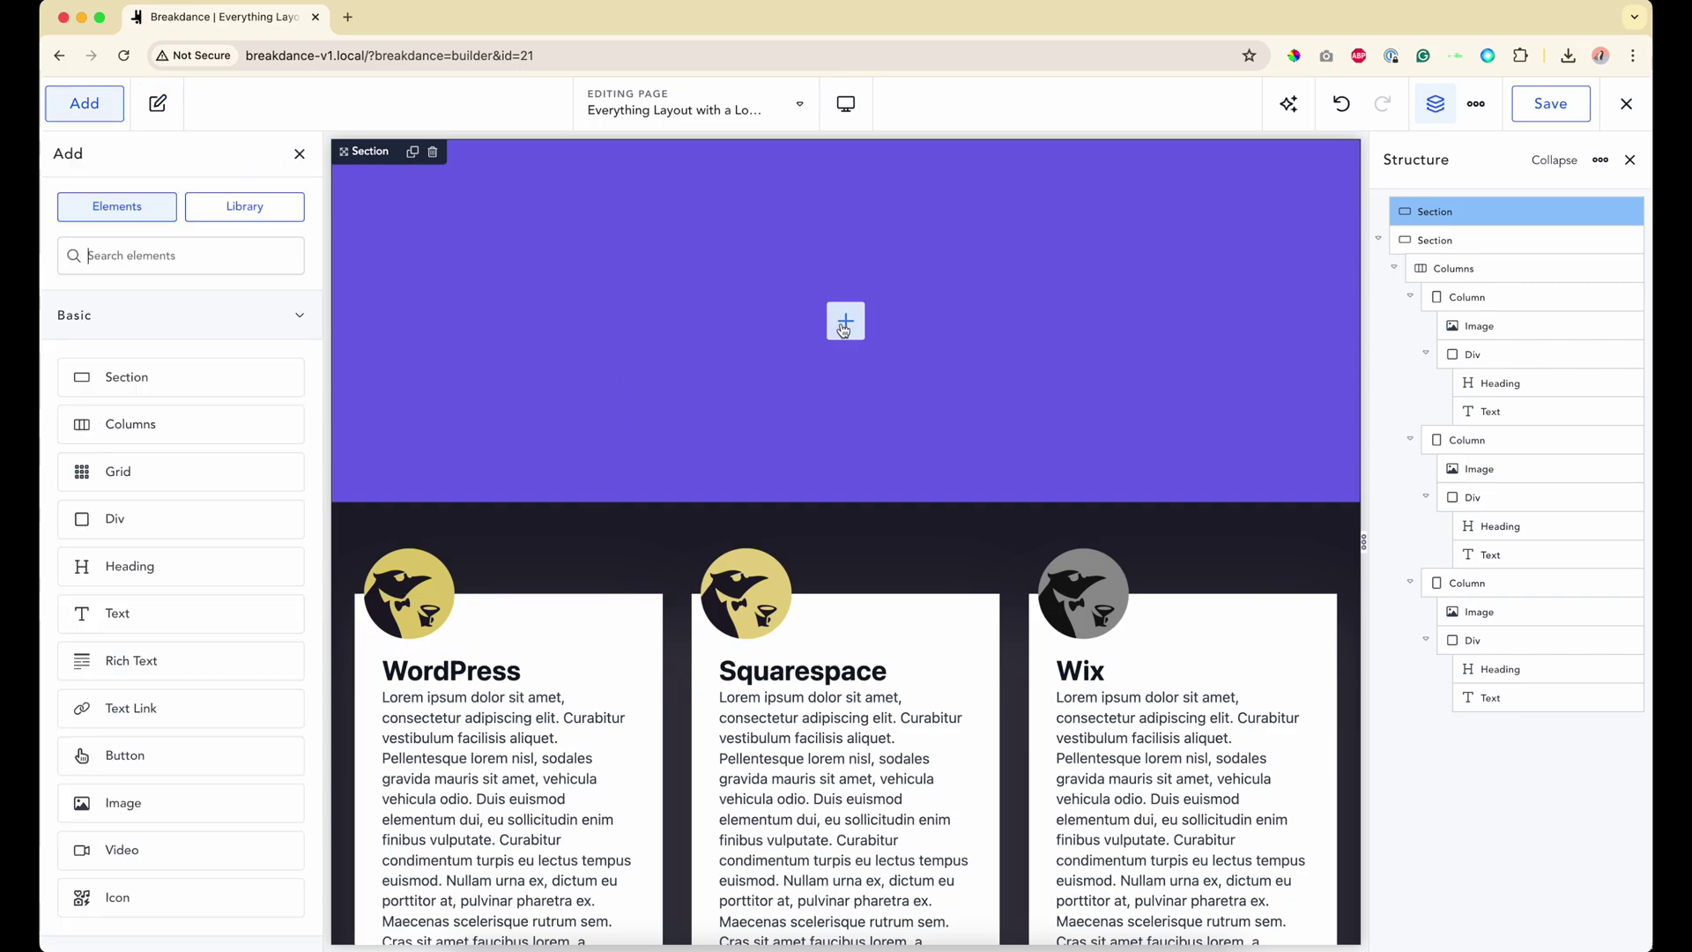
pyautogui.click(141, 423)
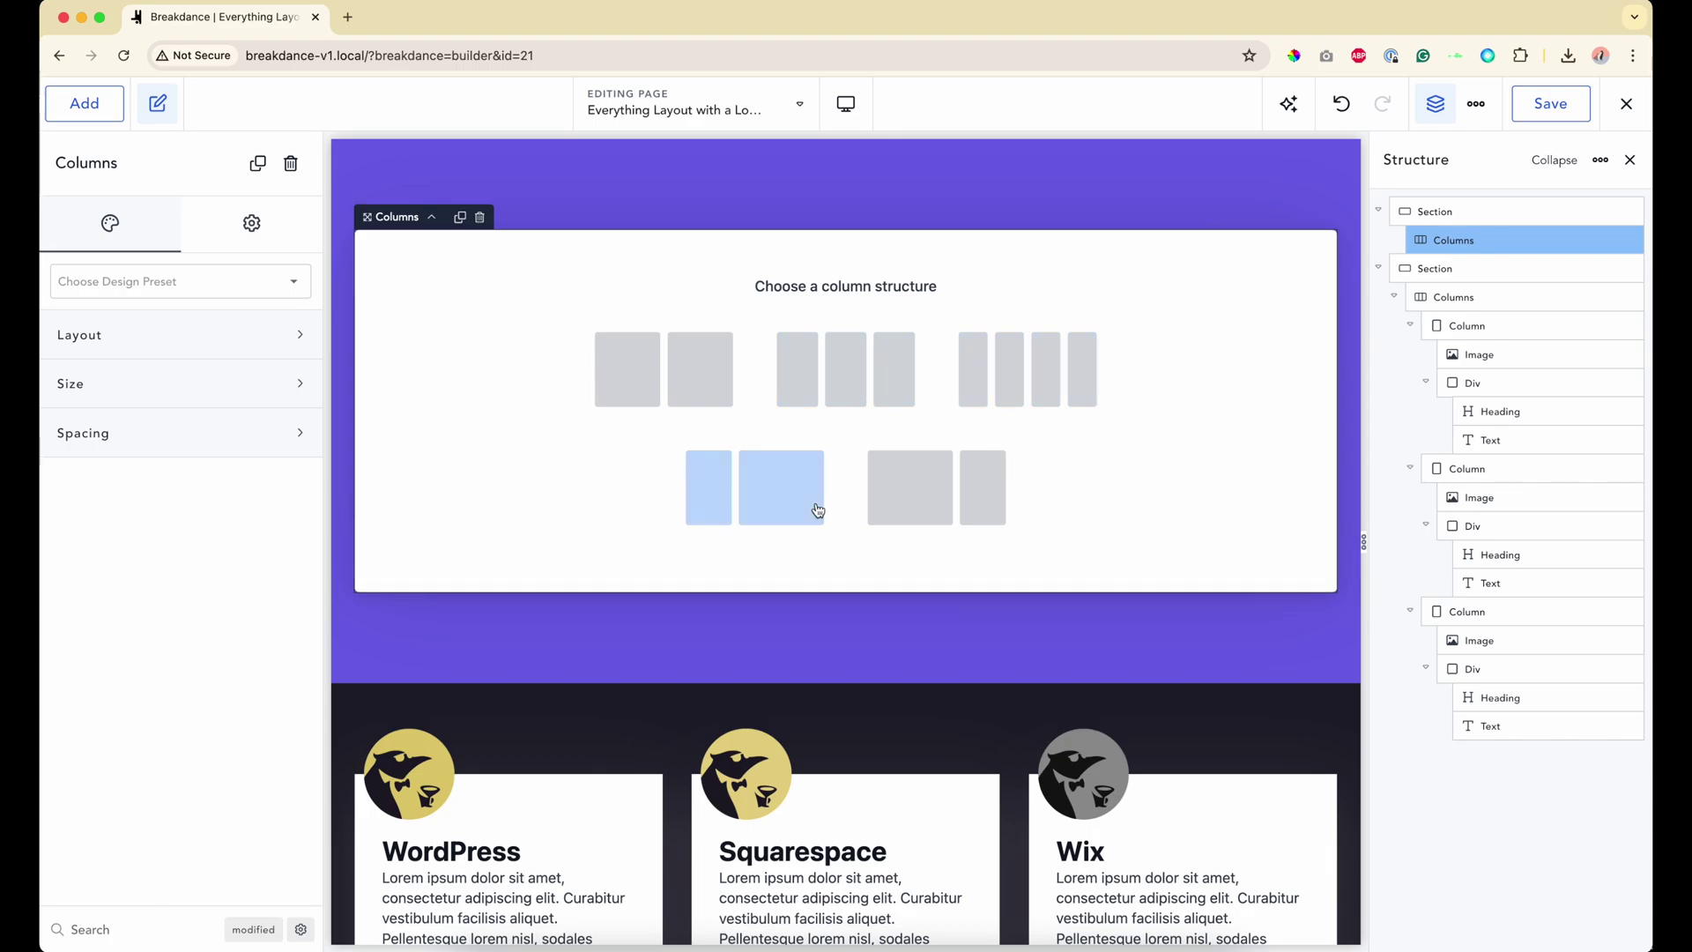
pyautogui.click(949, 517)
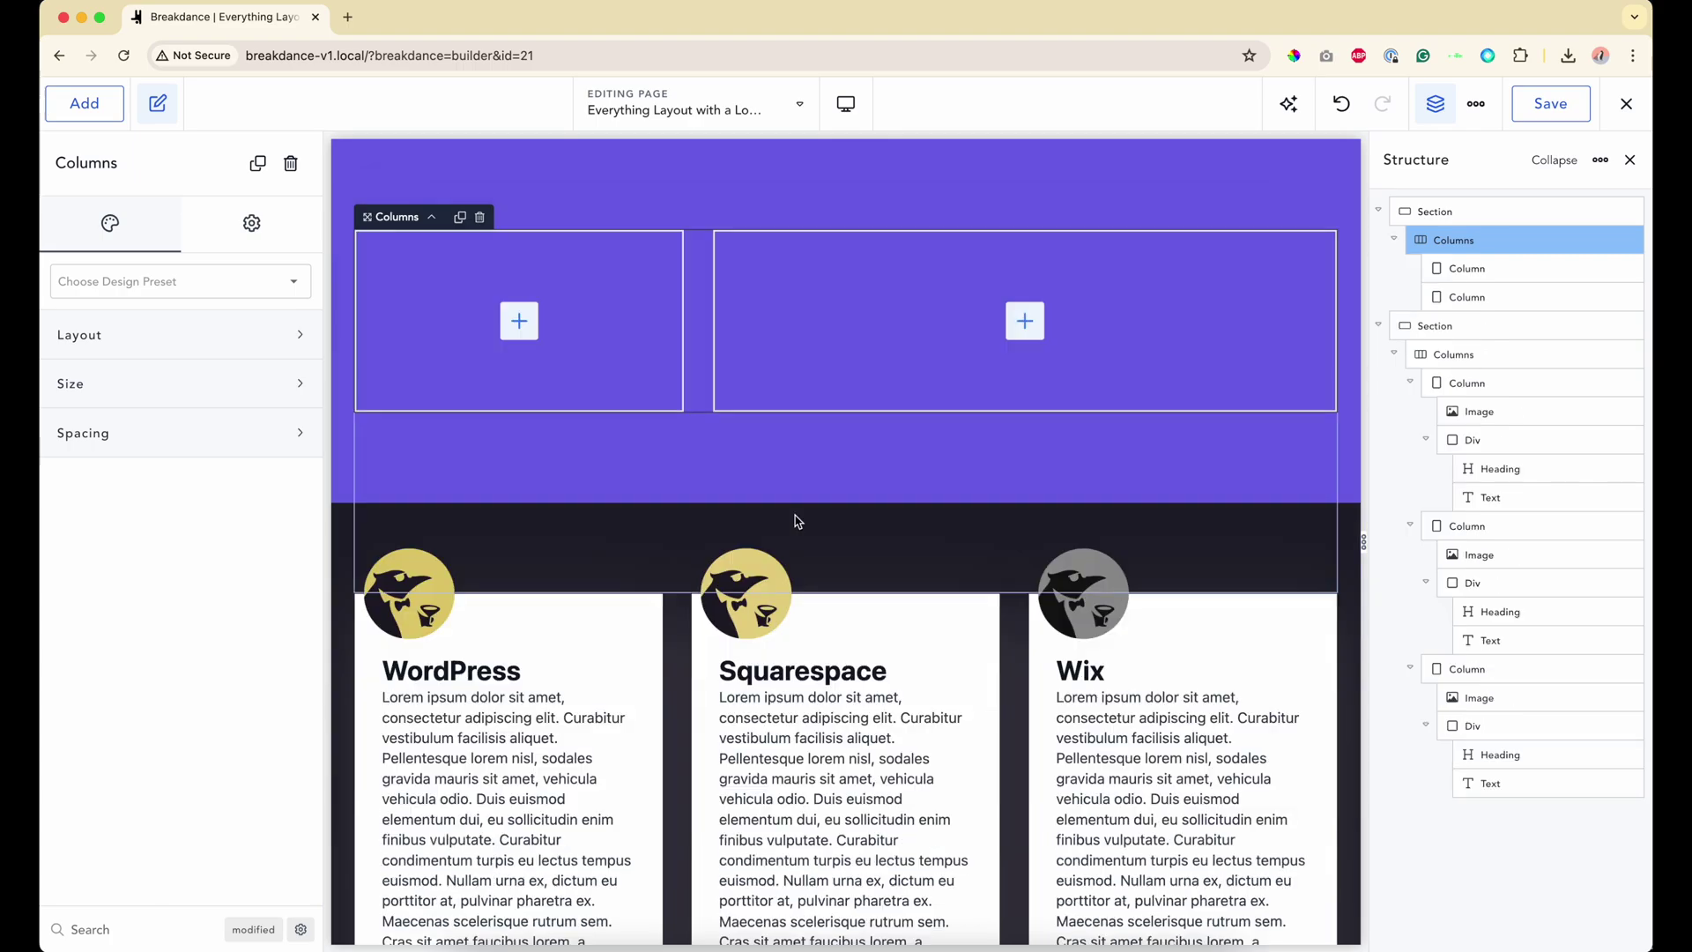
pyautogui.scroll(-1, 758, 348)
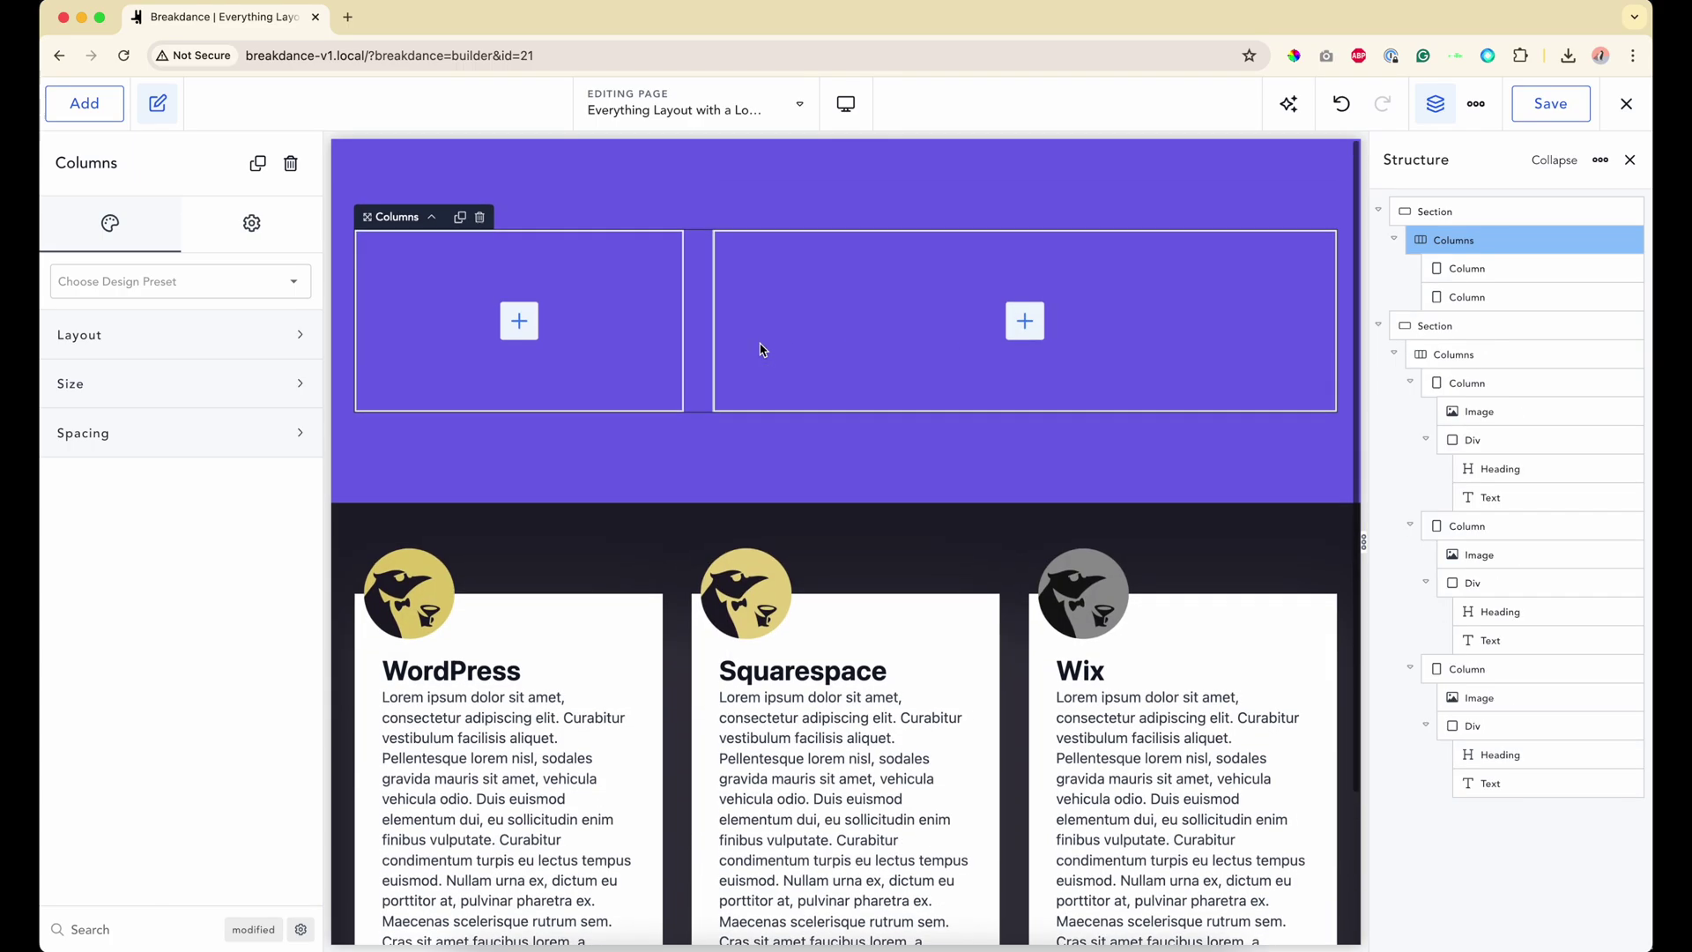
pyautogui.click(602, 342)
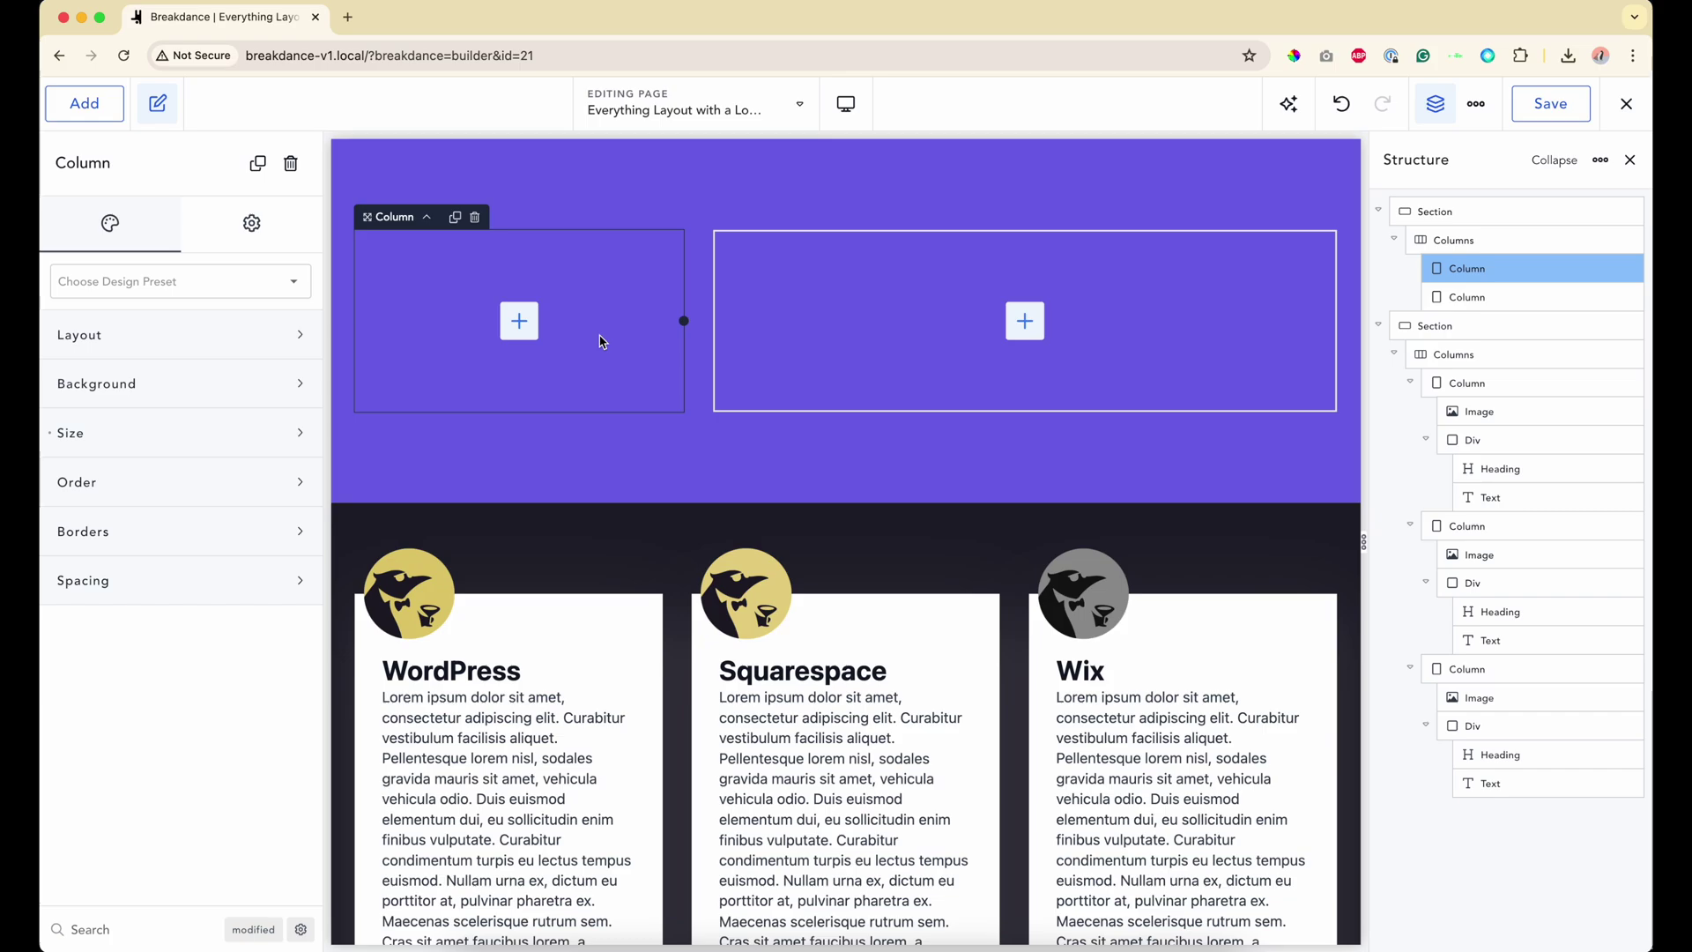
# Step: Add an Image, a Heading and a Text element to the left column
pyautogui.click(519, 321)
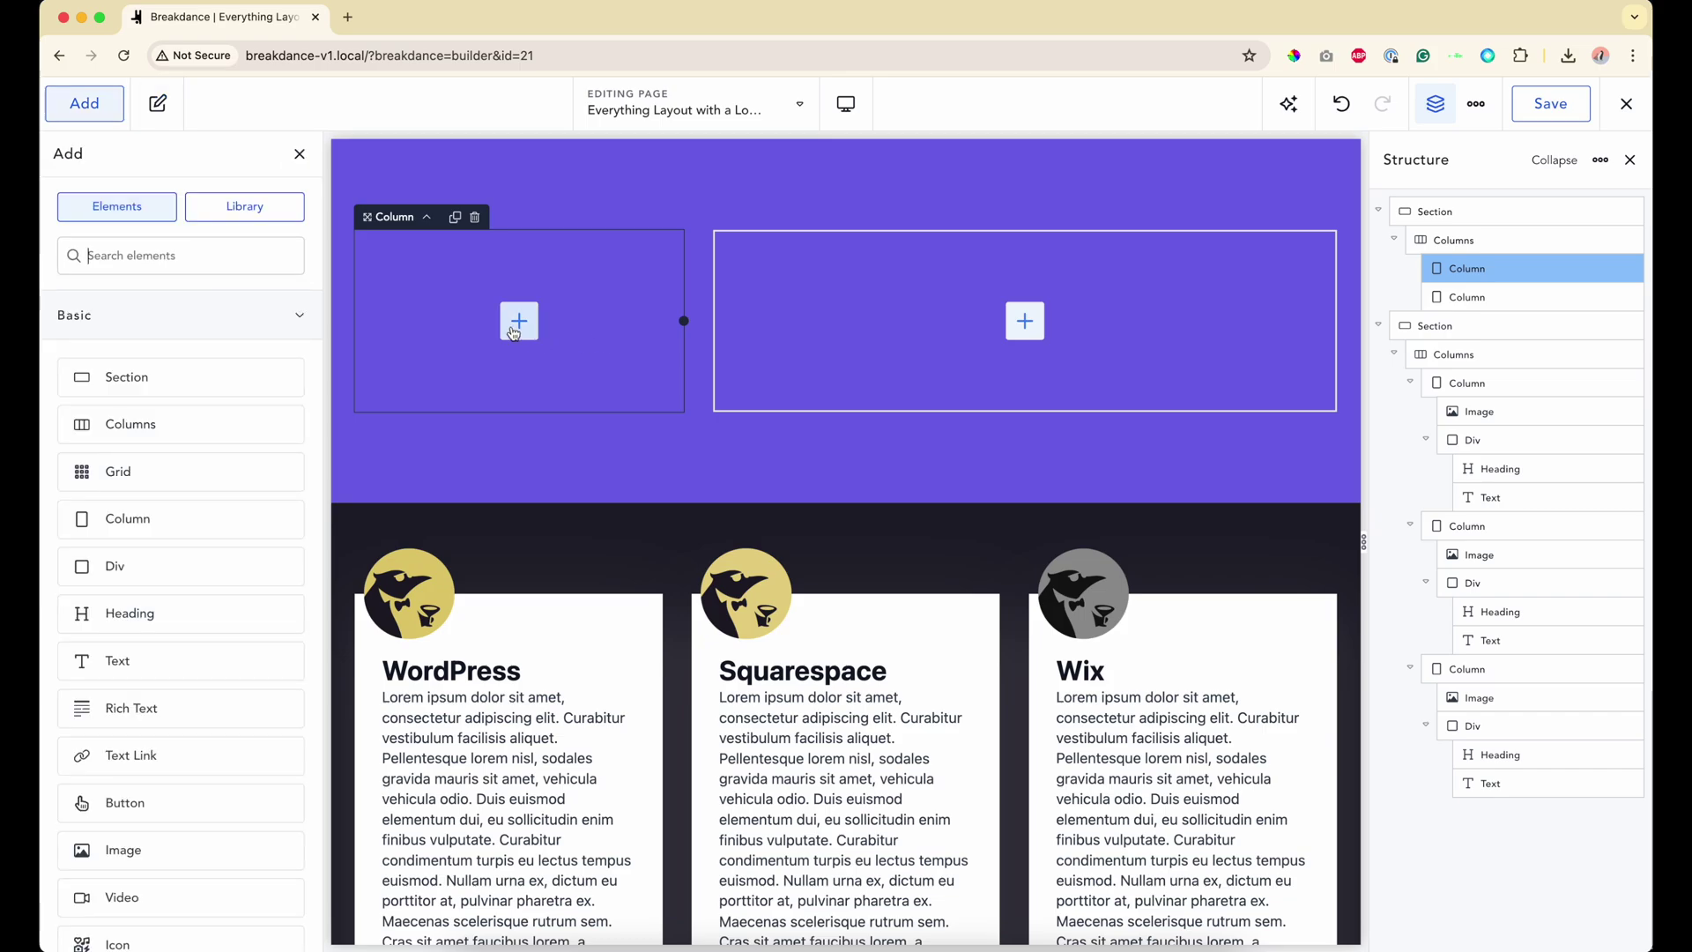
pyautogui.write('imag')
pyautogui.press('Return')
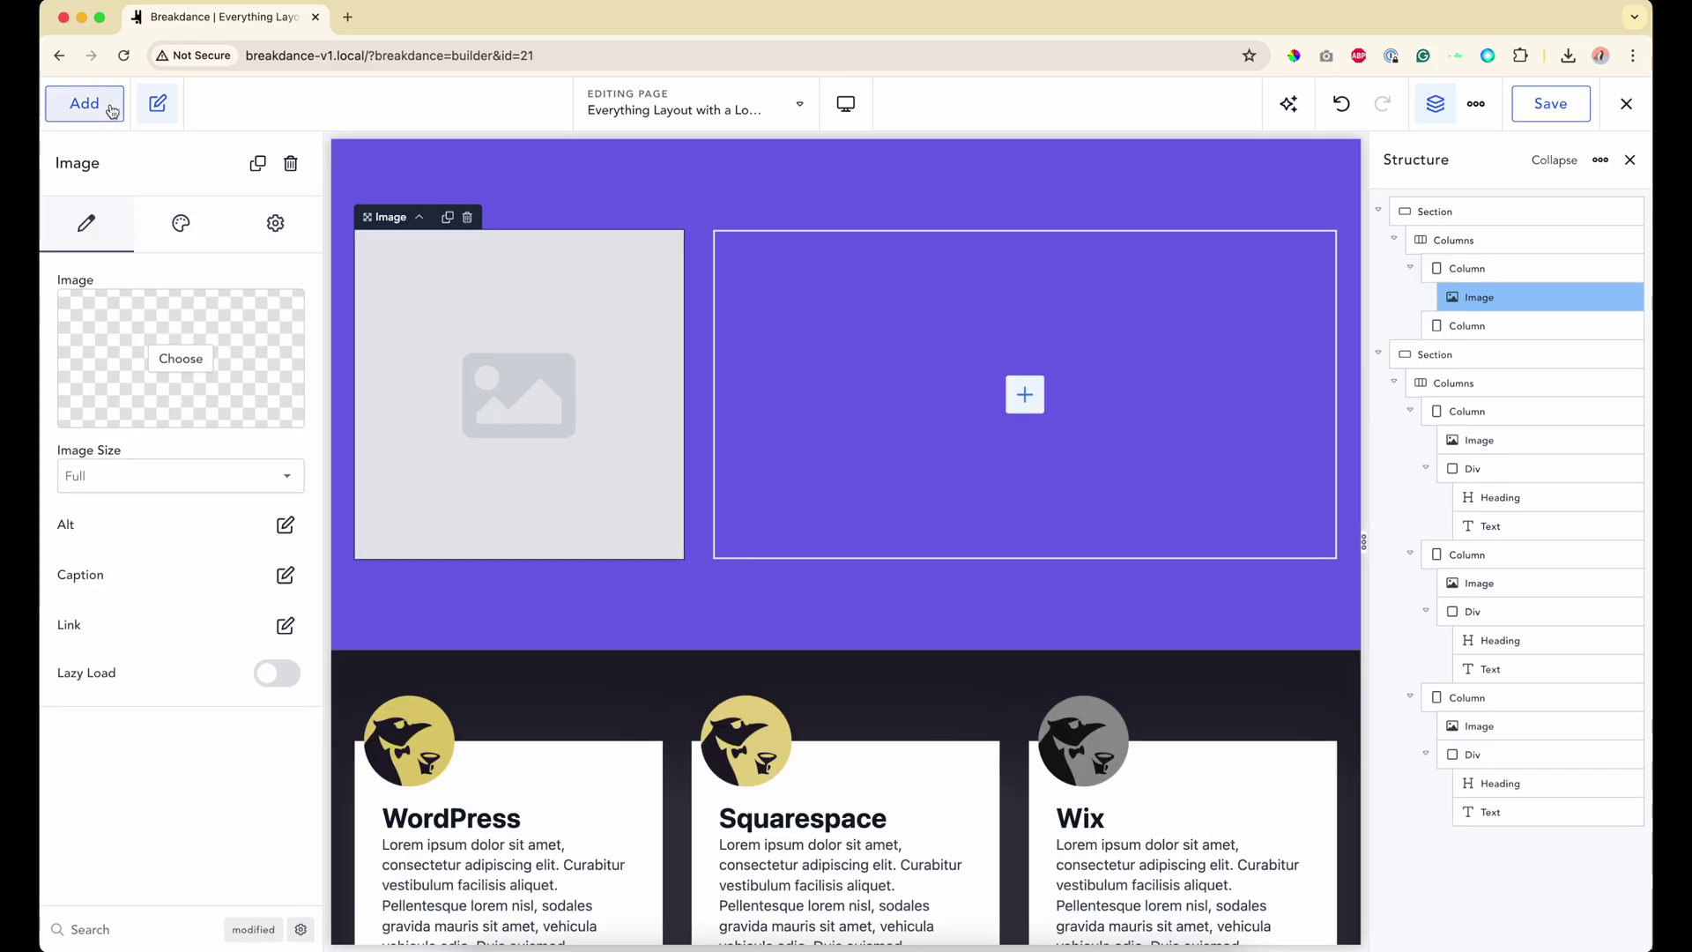
pyautogui.click(85, 103)
pyautogui.write('head')
pyautogui.press('Return')
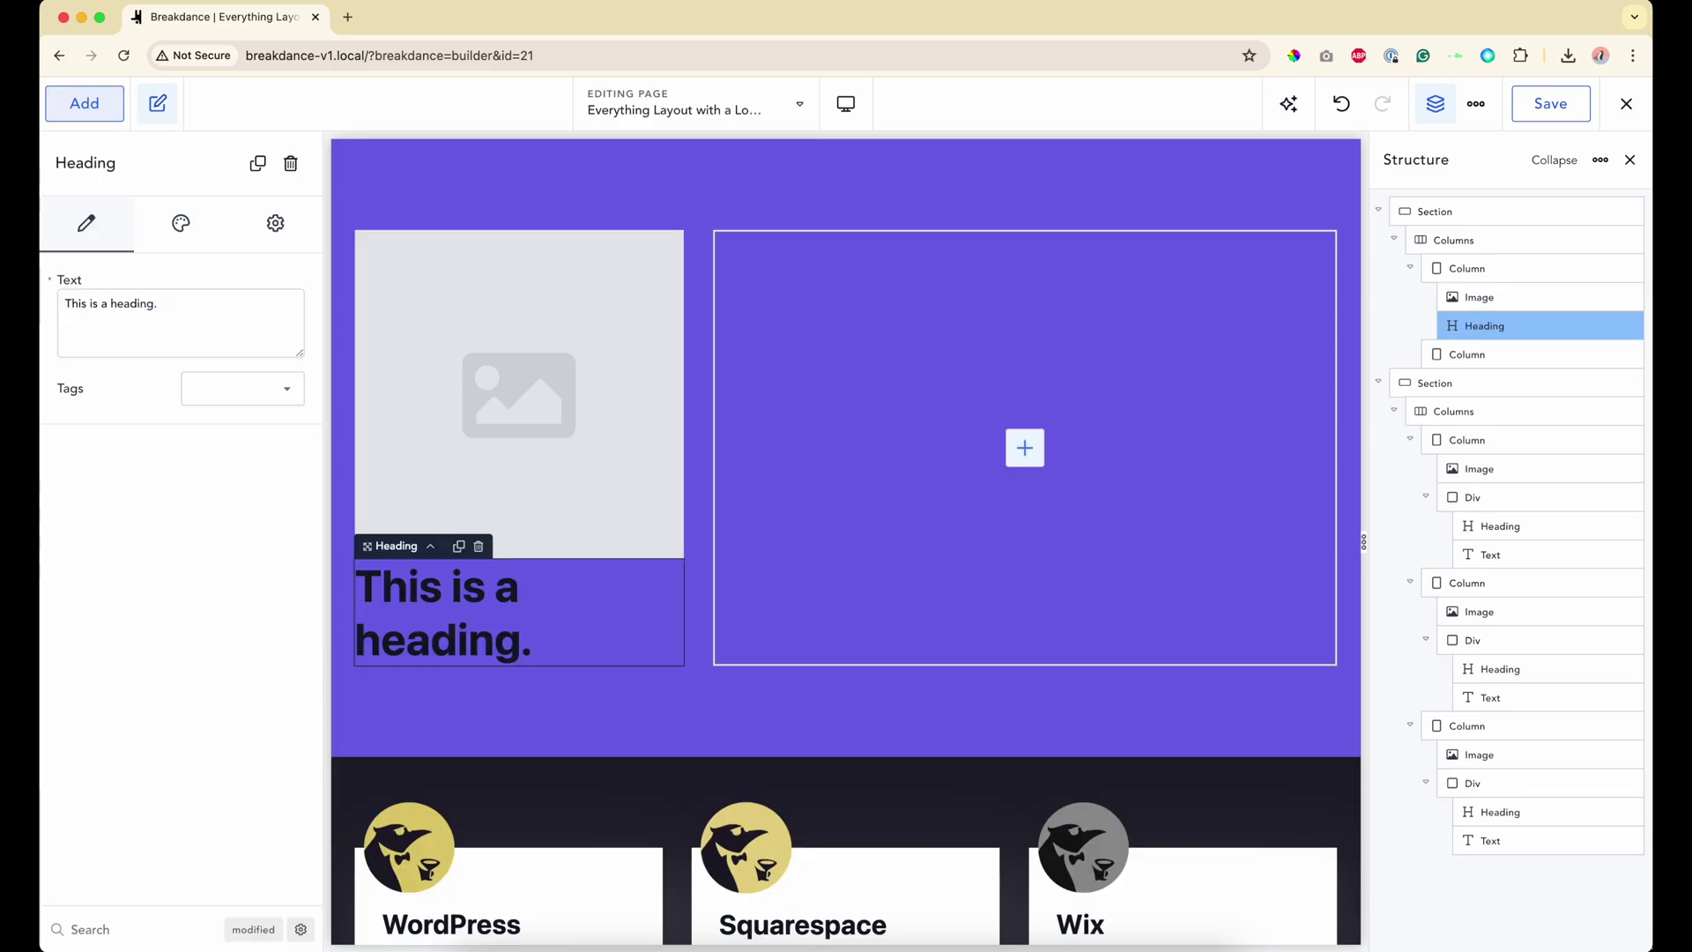
pyautogui.click(84, 103)
pyautogui.write('texr')
pyautogui.press('BackSpace')
pyautogui.write('t')
pyautogui.press('Return')
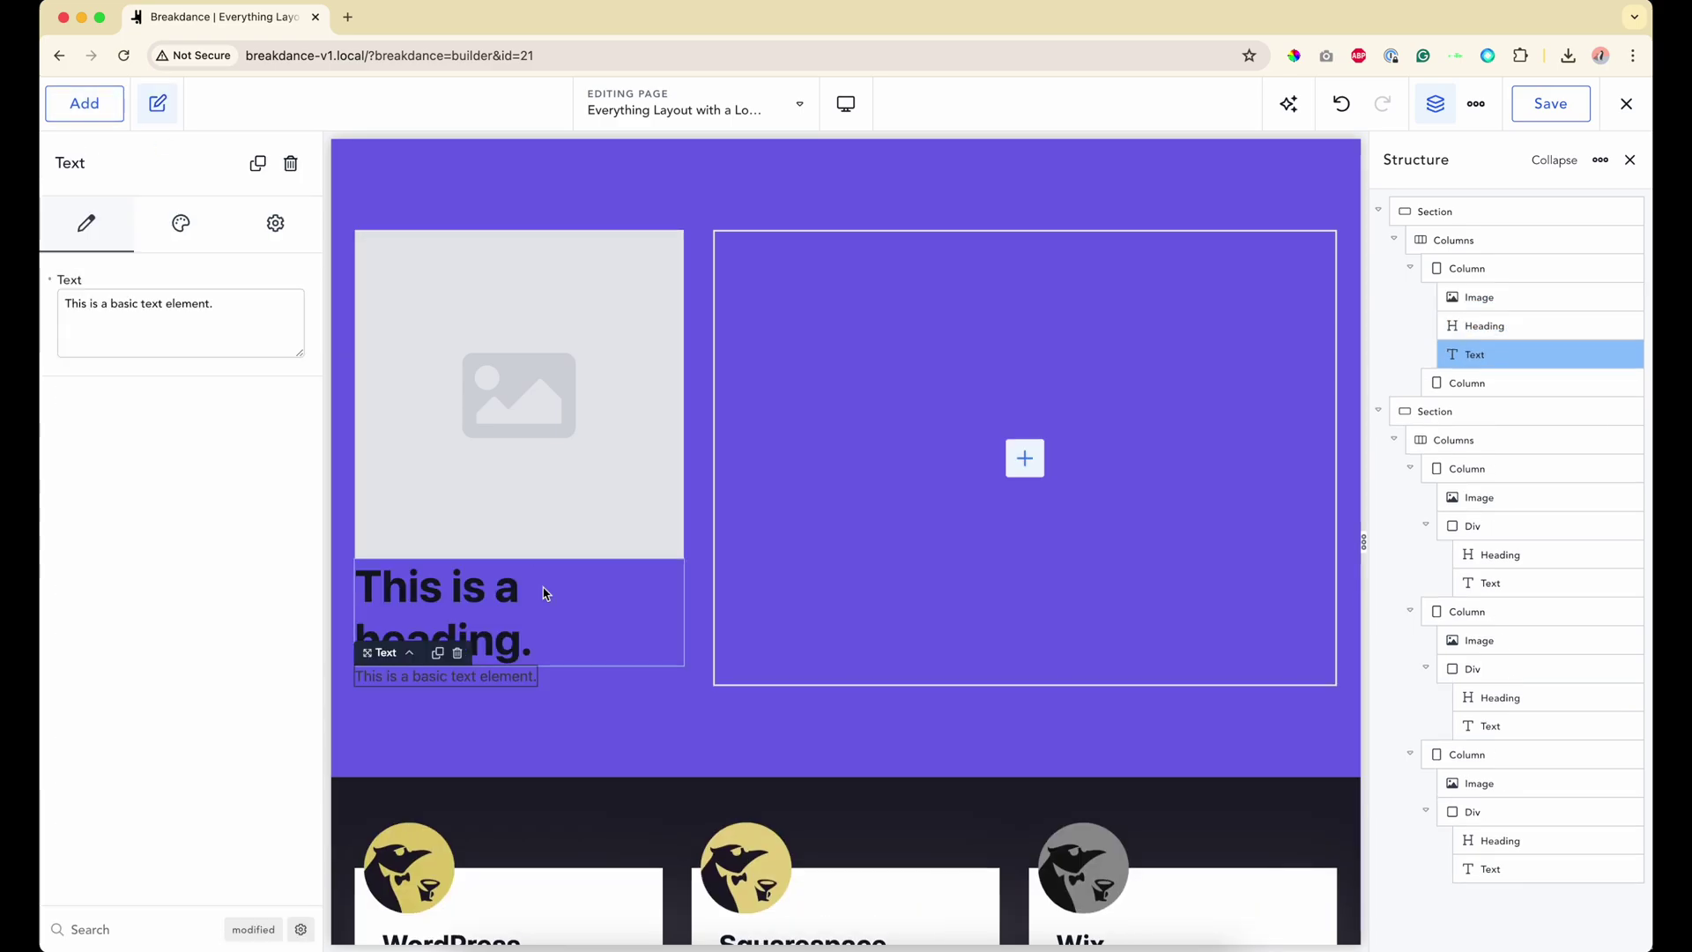
# Step: Inspect the new heading and text block, then select the left column holding them
pyautogui.scroll(-5, 544, 608)
pyautogui.scroll(3, 543, 625)
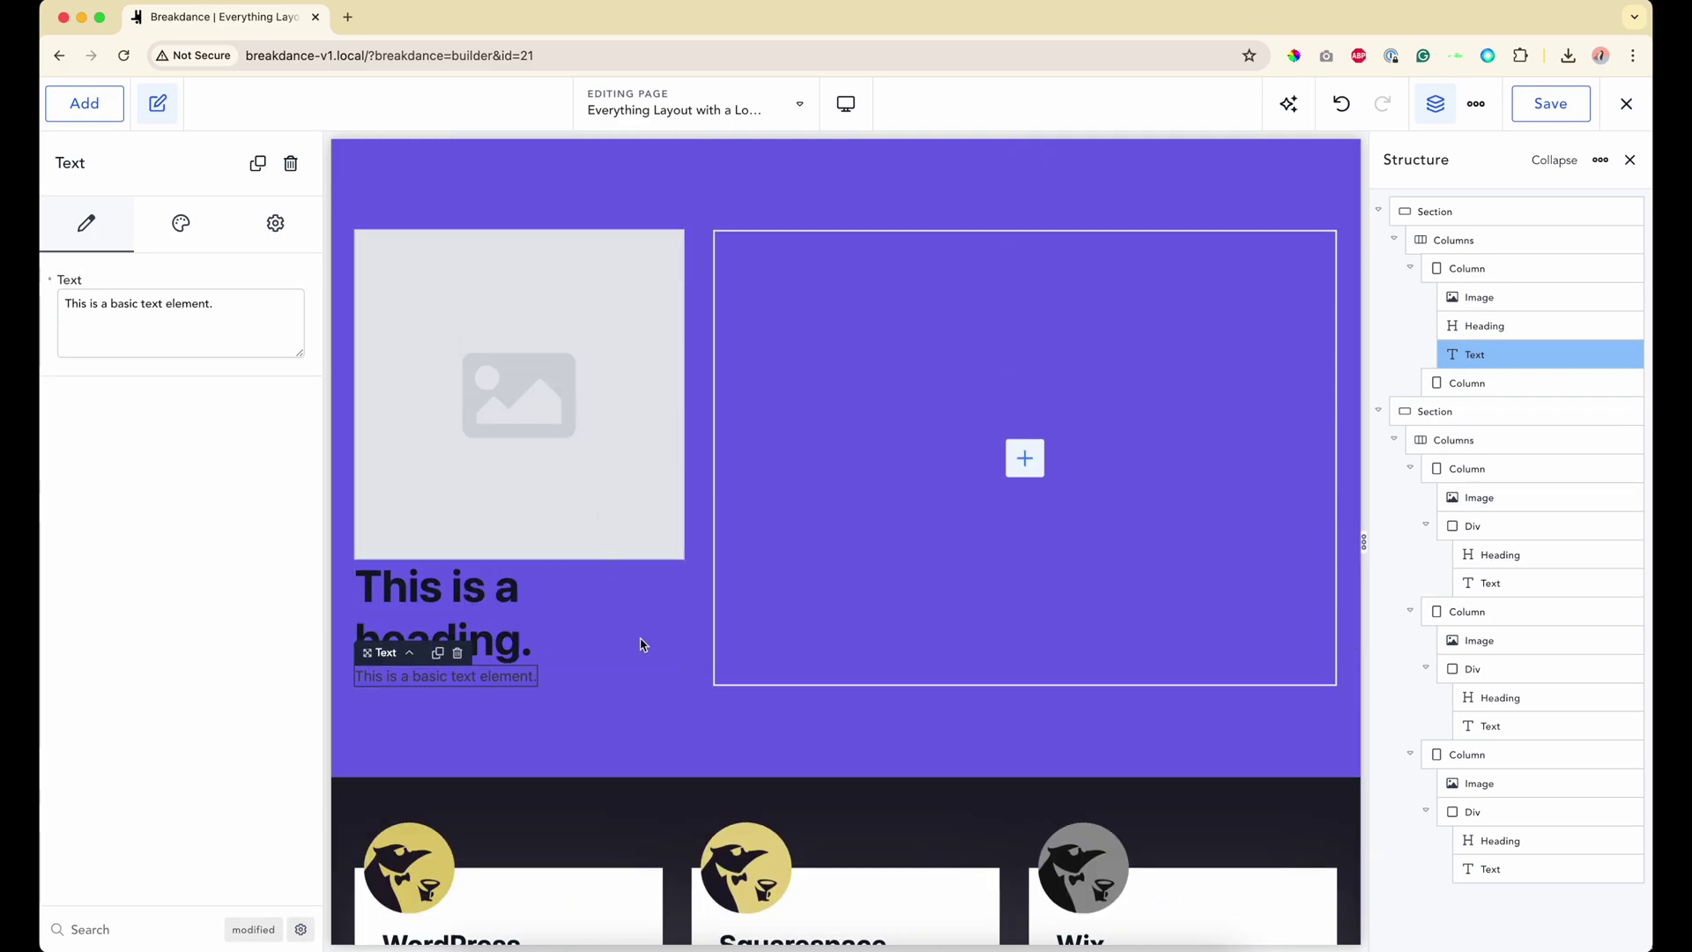
pyautogui.scroll(-5, 654, 663)
pyautogui.scroll(5, 653, 661)
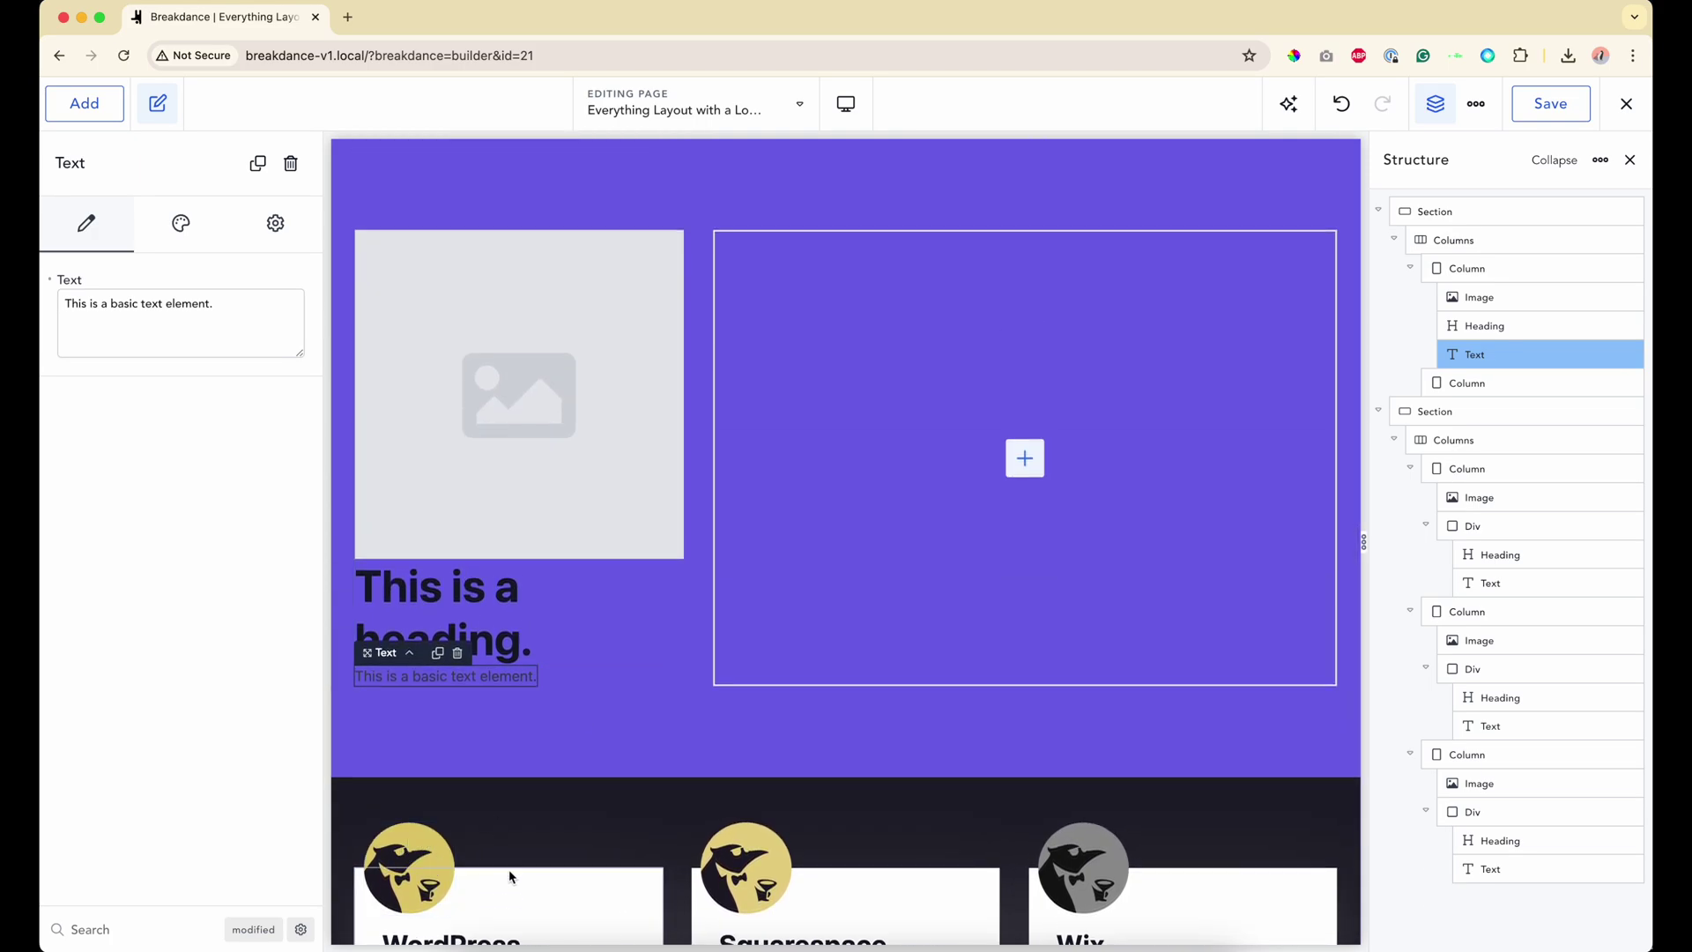
pyautogui.scroll(-1, 419, 873)
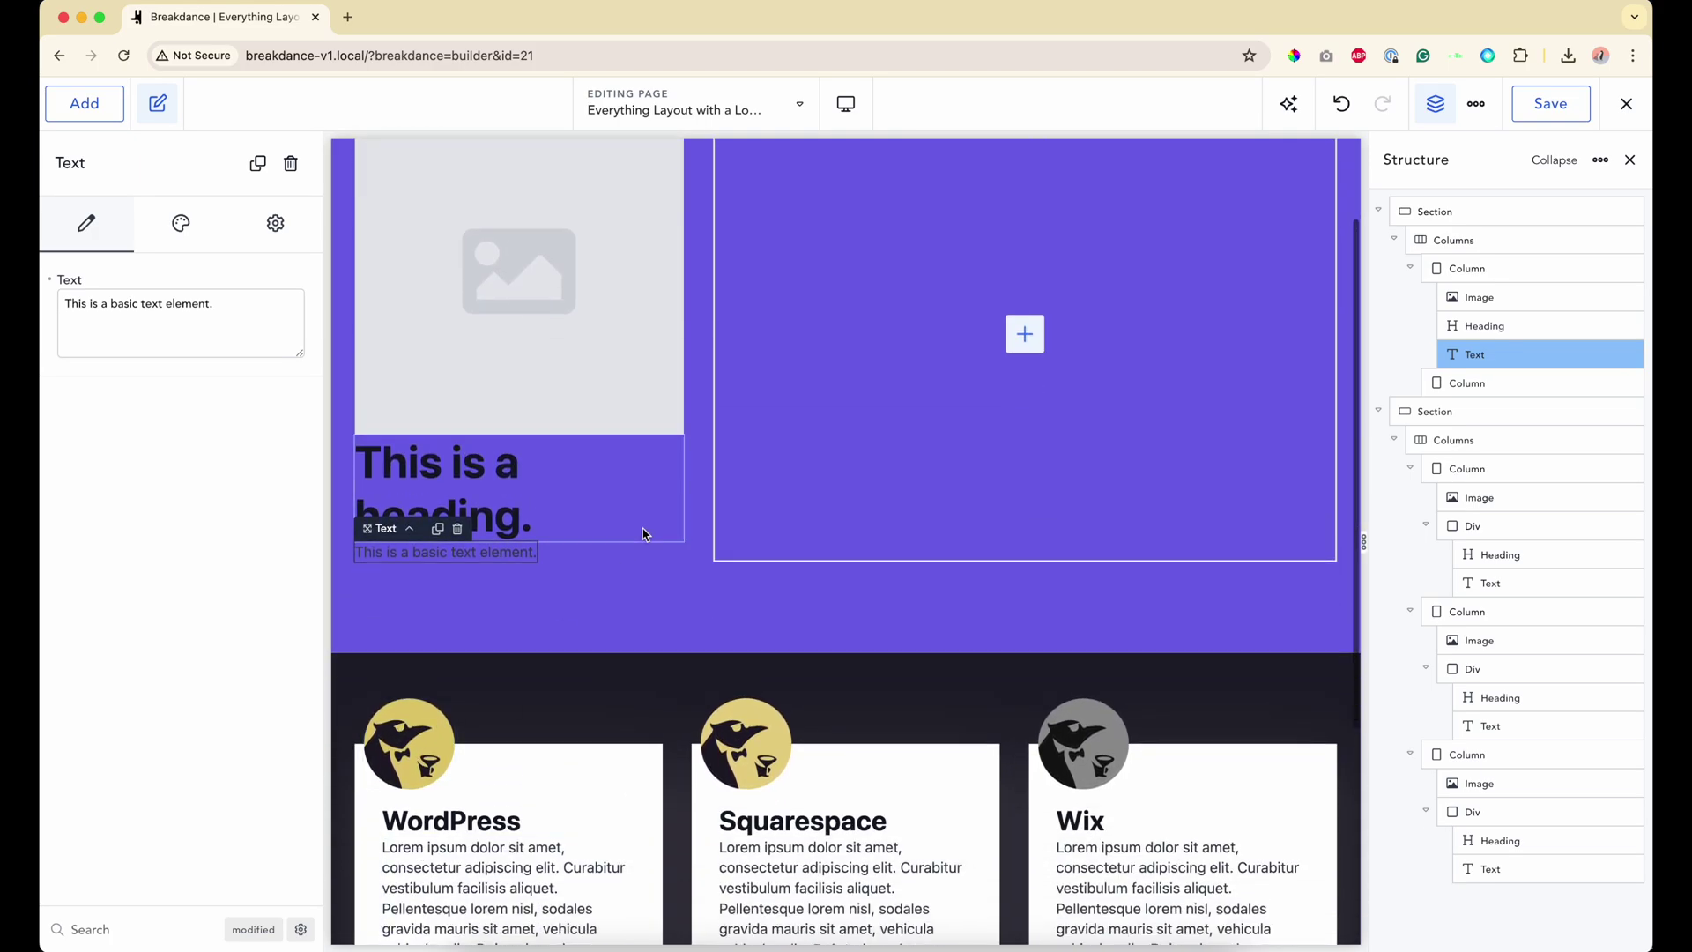
pyautogui.scroll(-1, 628, 579)
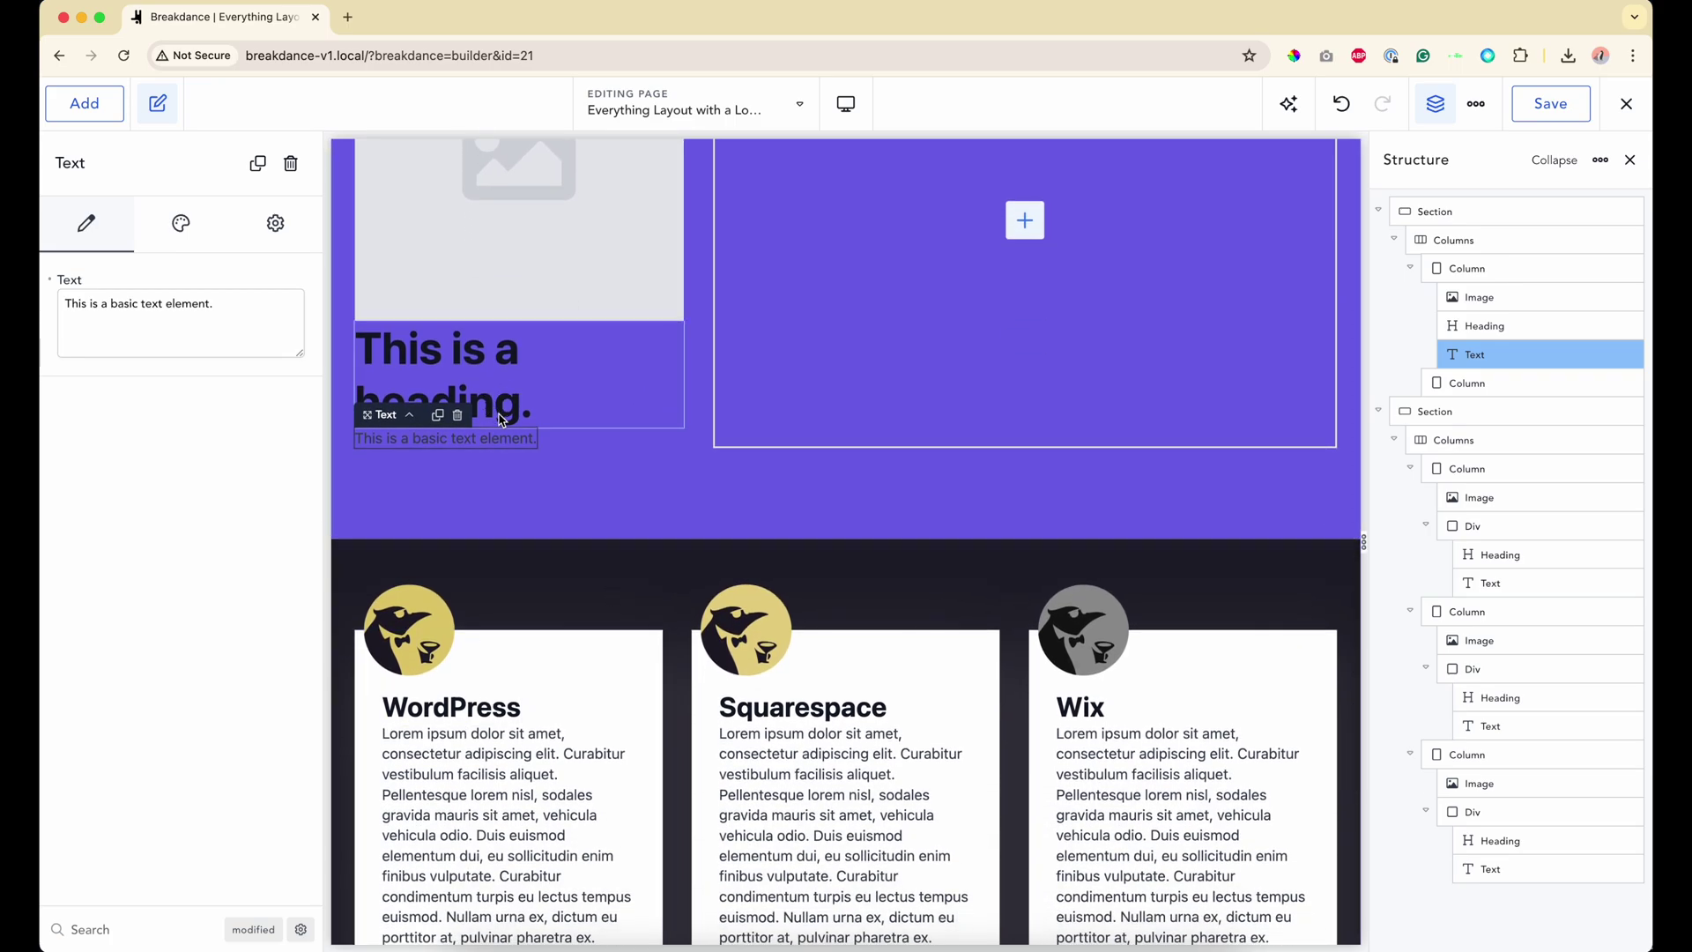
pyautogui.scroll(2, 507, 442)
pyautogui.click(494, 533)
pyautogui.click(480, 601)
pyautogui.scroll(-2, 480, 604)
pyautogui.scroll(3, 479, 605)
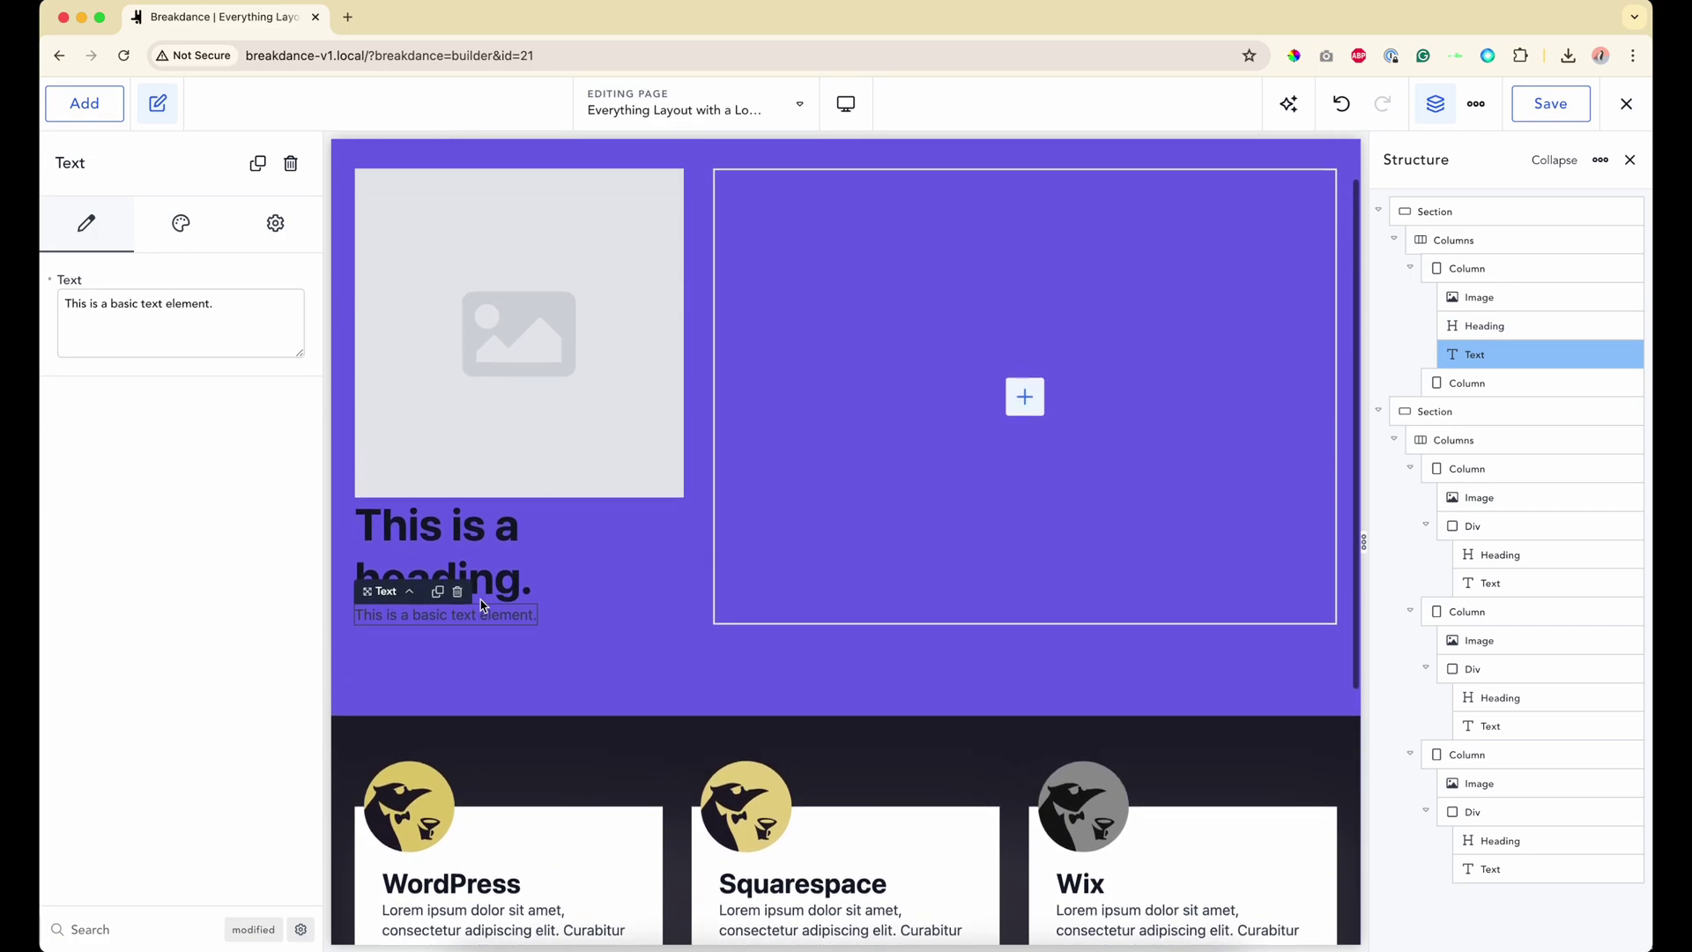
pyautogui.click(625, 681)
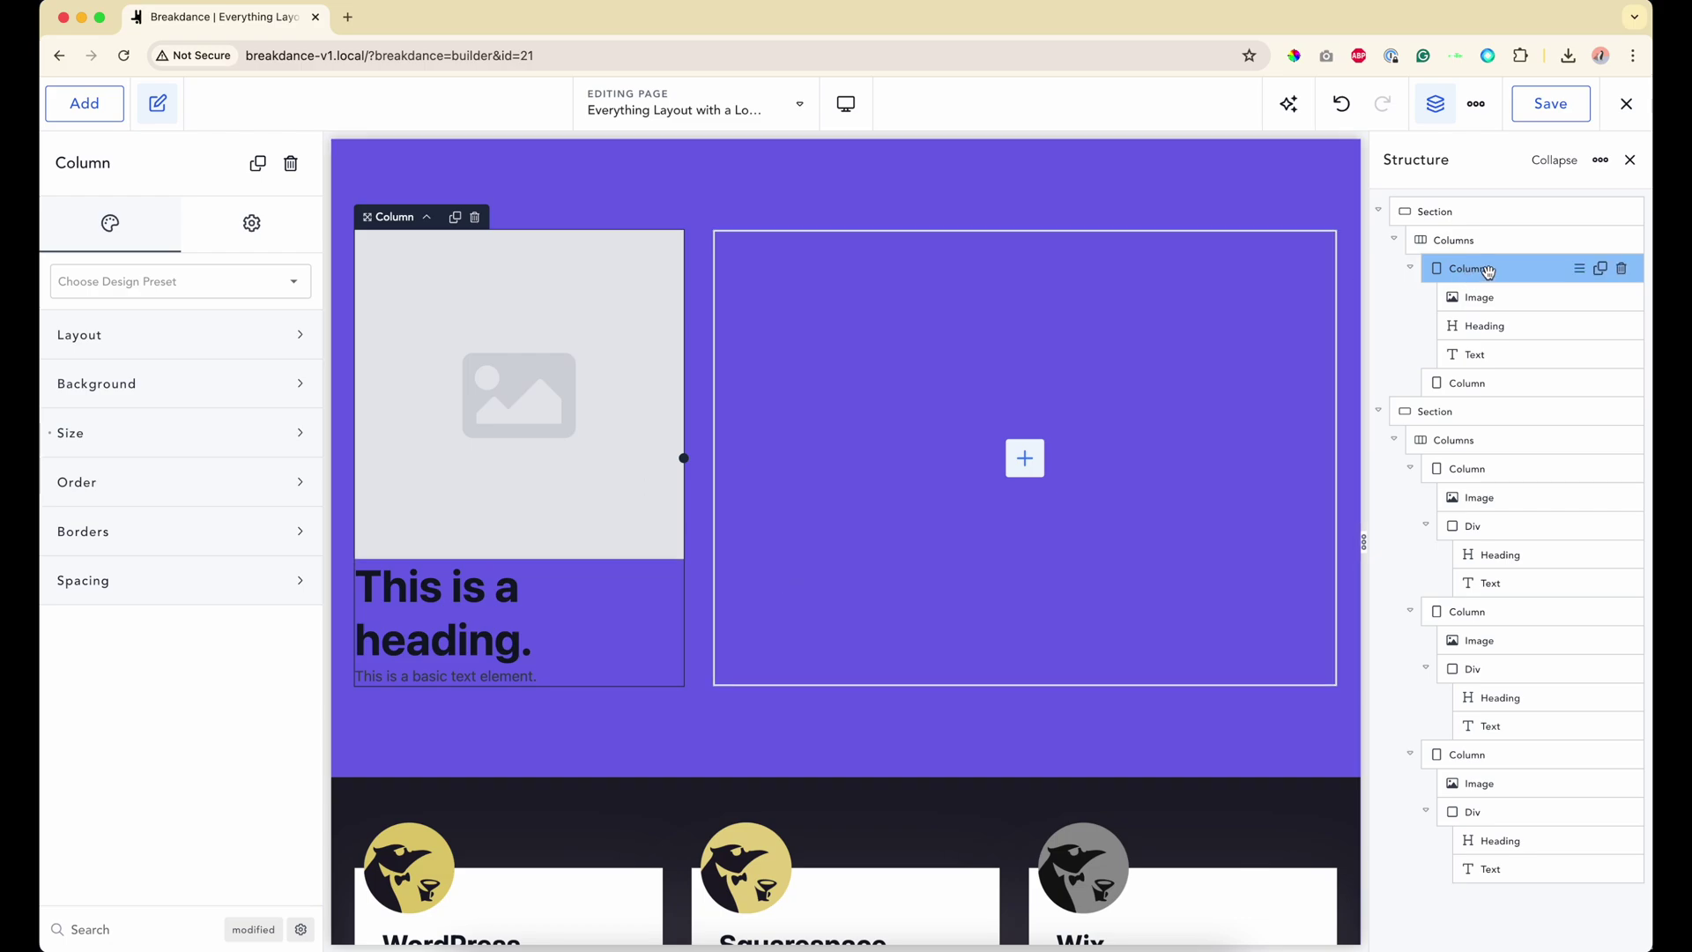
# Step: Set the background colour of the left and right columns to white #FFFFFF
pyautogui.click(183, 388)
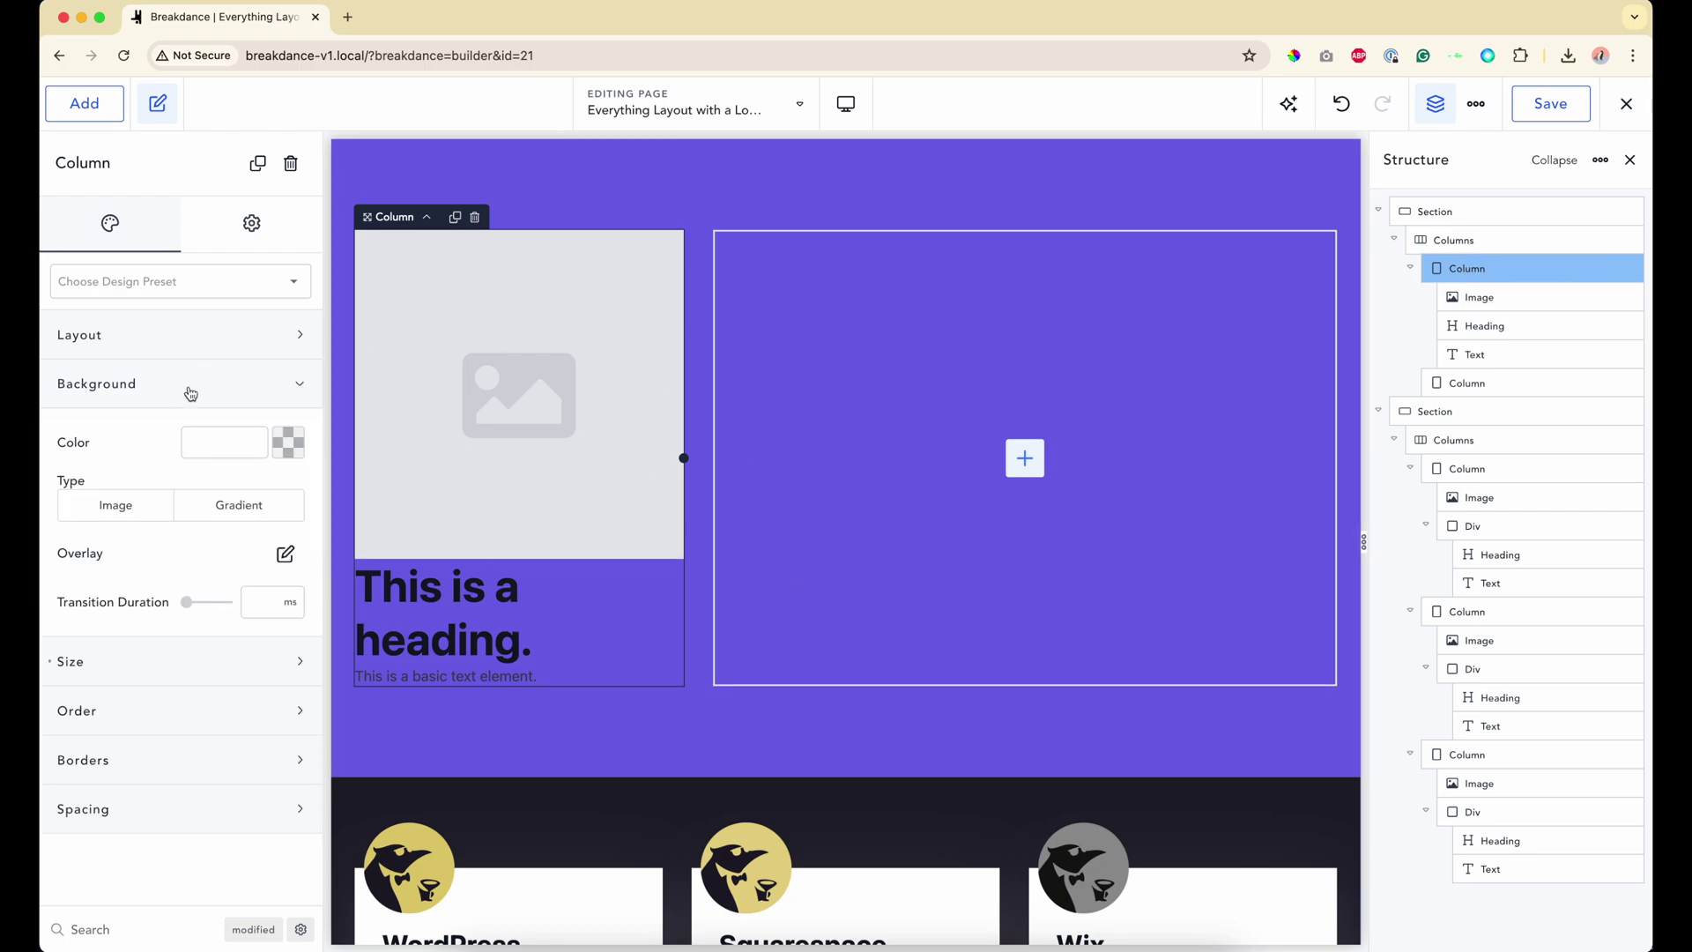
pyautogui.click(303, 453)
pyautogui.moveTo(124, 538); pyautogui.dragTo(40, 476)
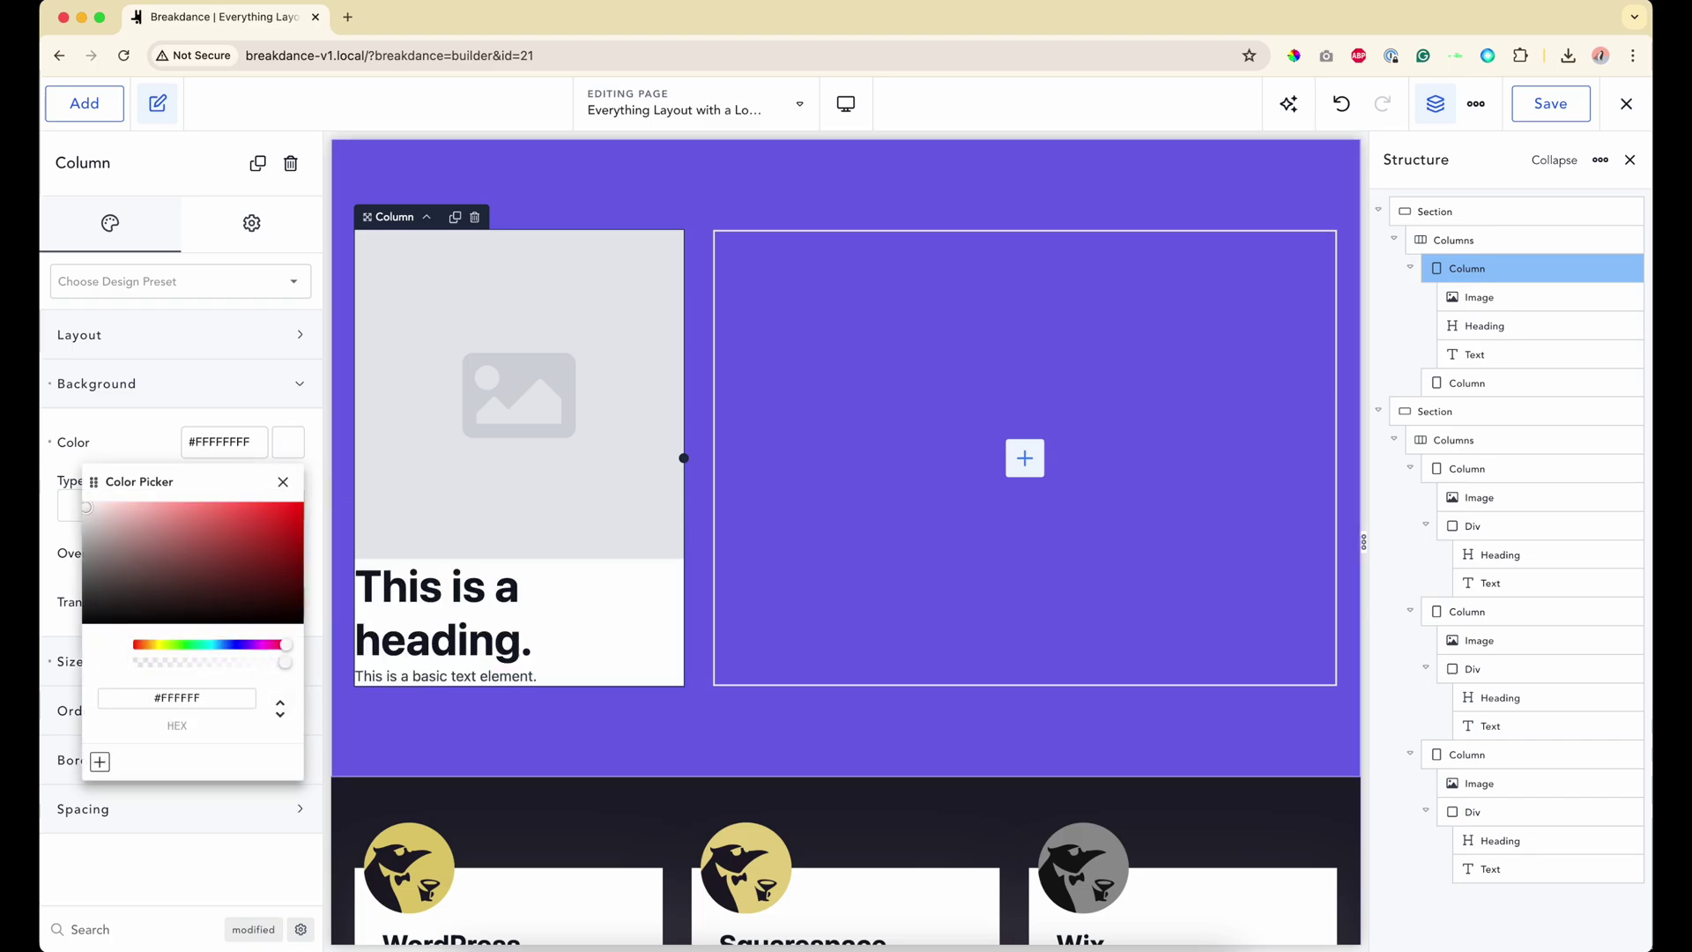
pyautogui.scroll(-1, 631, 541)
pyautogui.scroll(1, 634, 540)
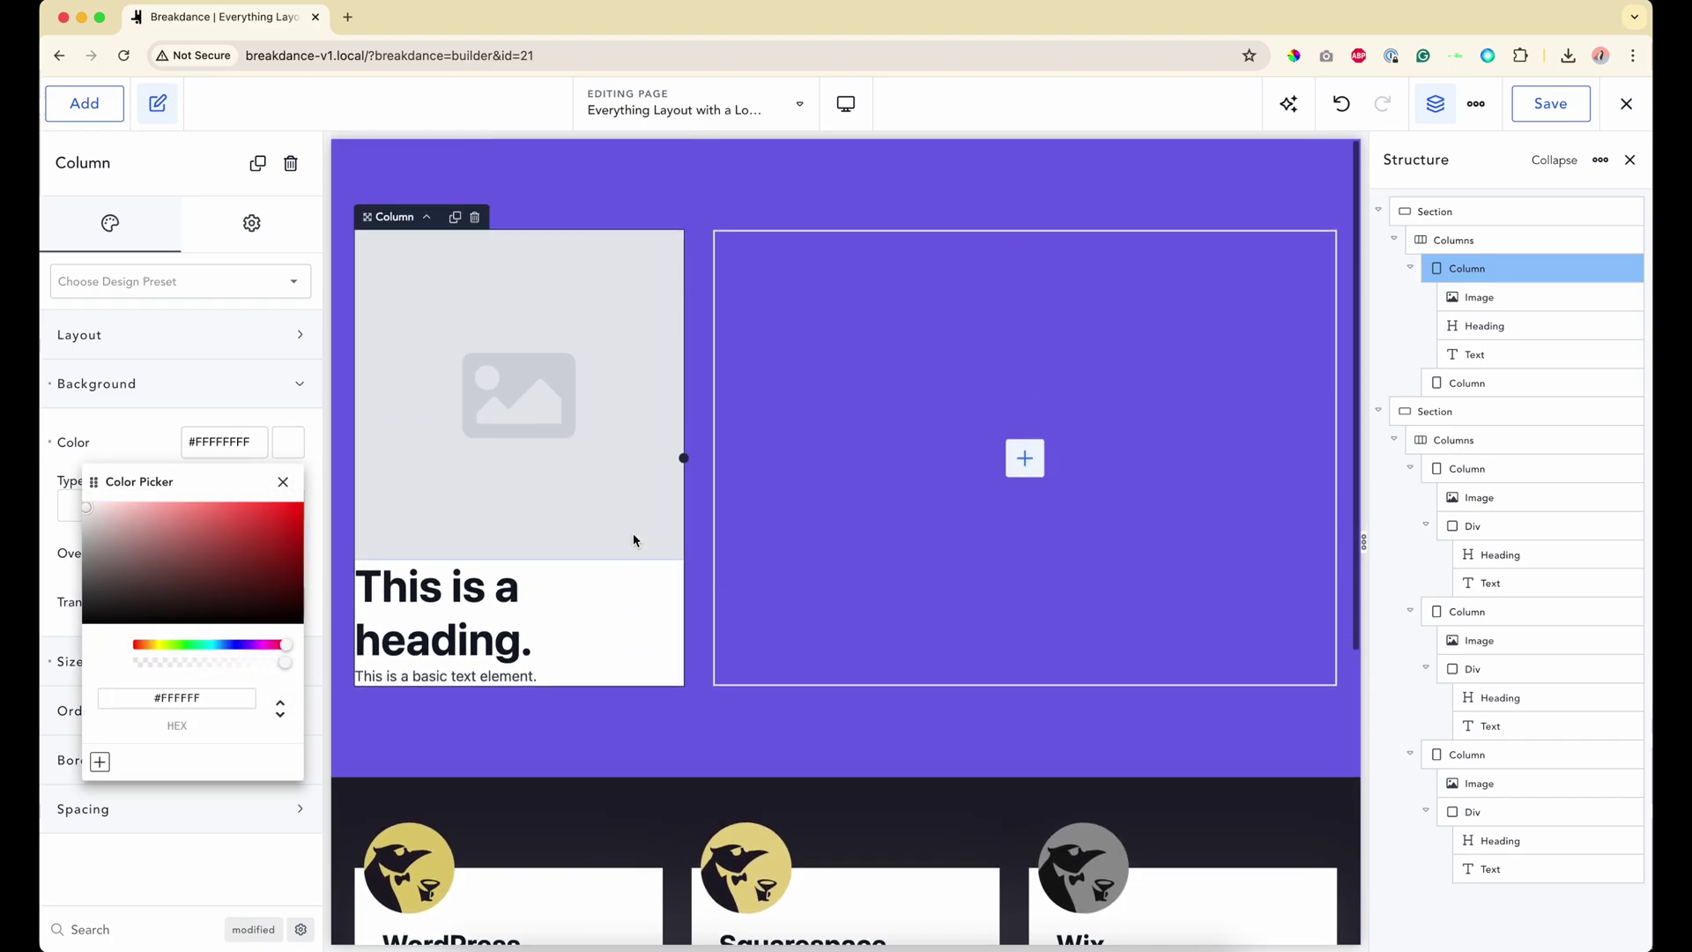
pyautogui.click(832, 537)
pyautogui.click(97, 383)
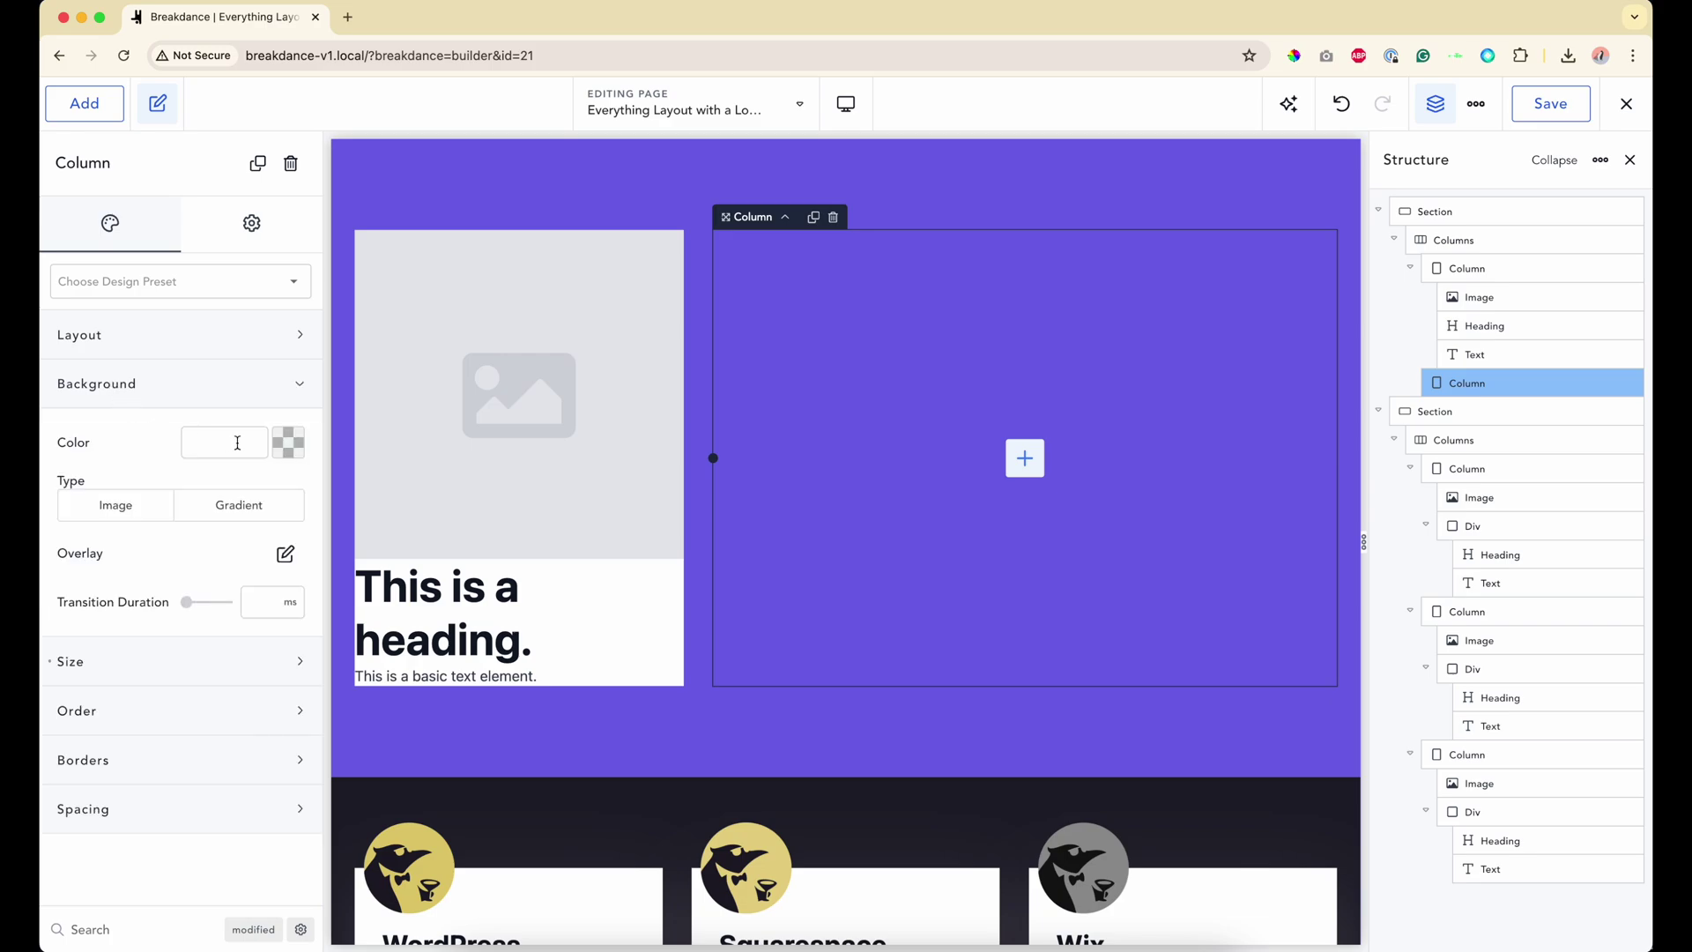
pyautogui.click(289, 442)
pyautogui.moveTo(176, 556); pyautogui.dragTo(50, 503)
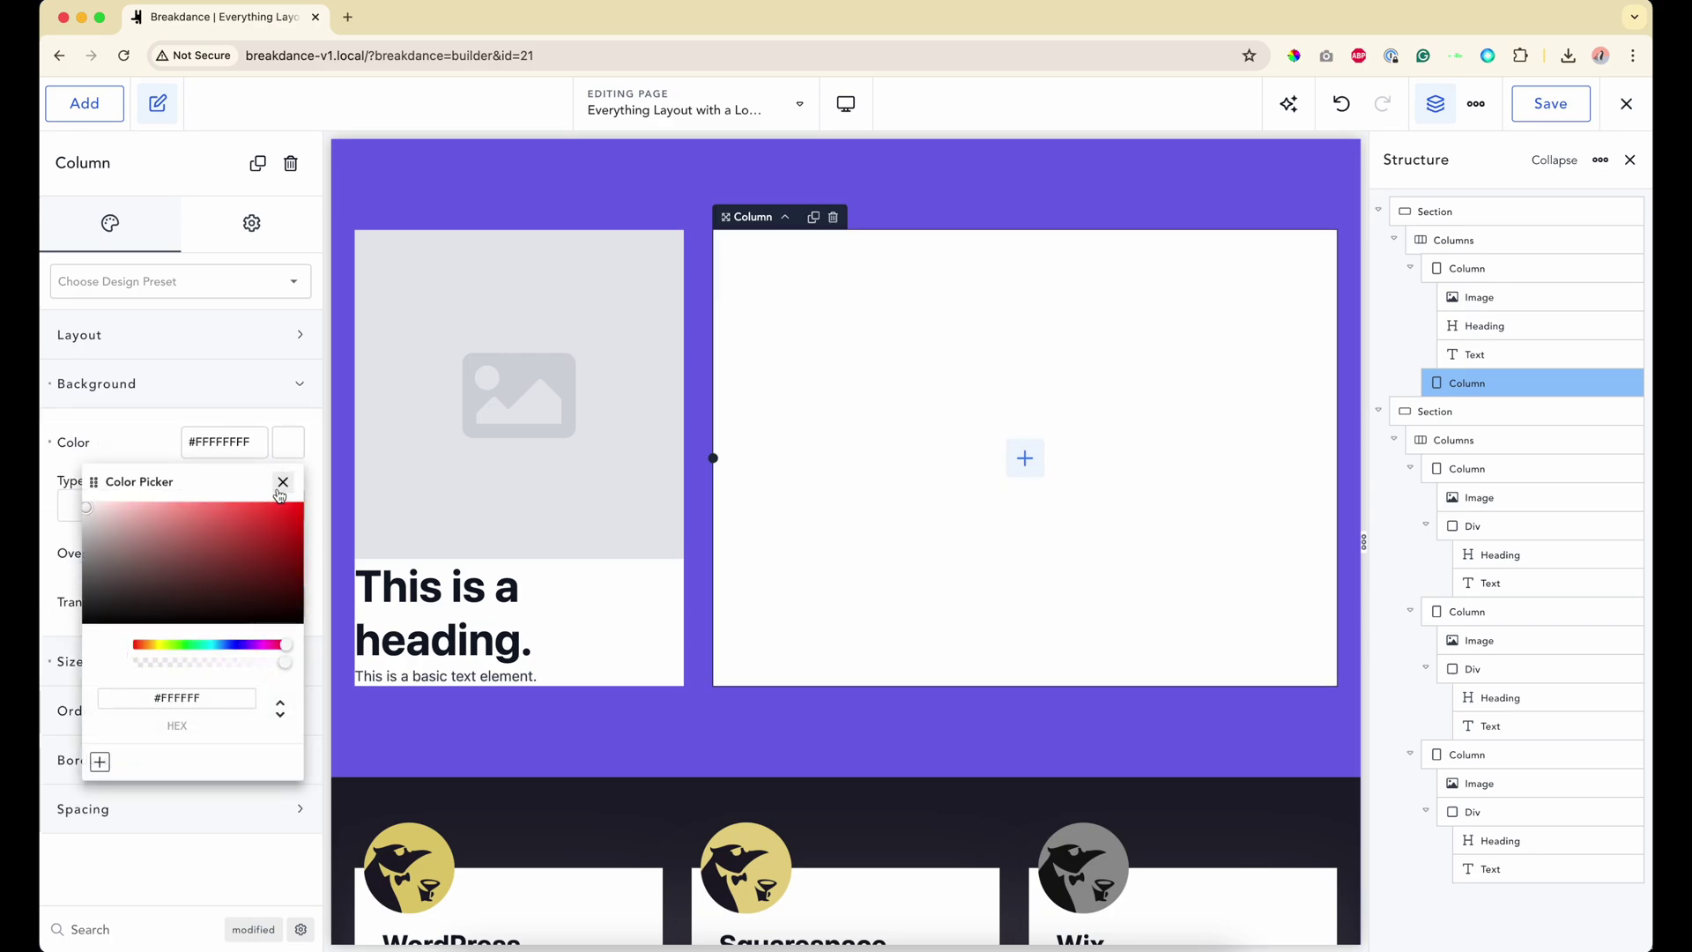
pyautogui.click(282, 483)
# Step: Copy the left column's image and paste it into the right column
pyautogui.click(623, 448)
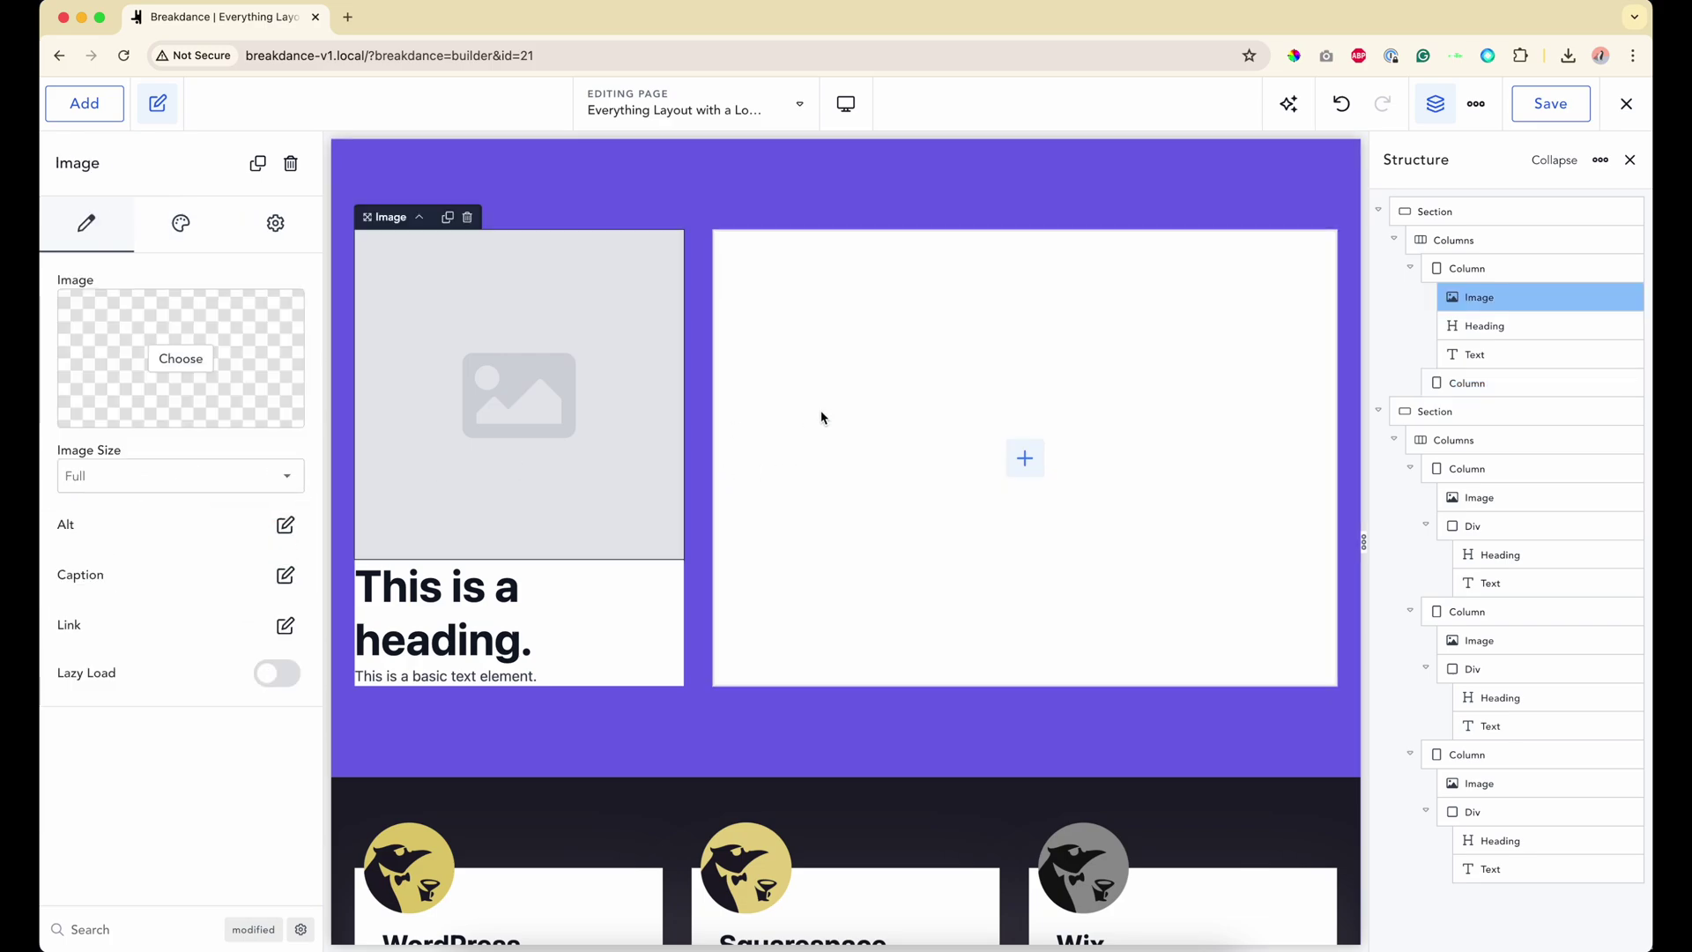
pyautogui.click(864, 408)
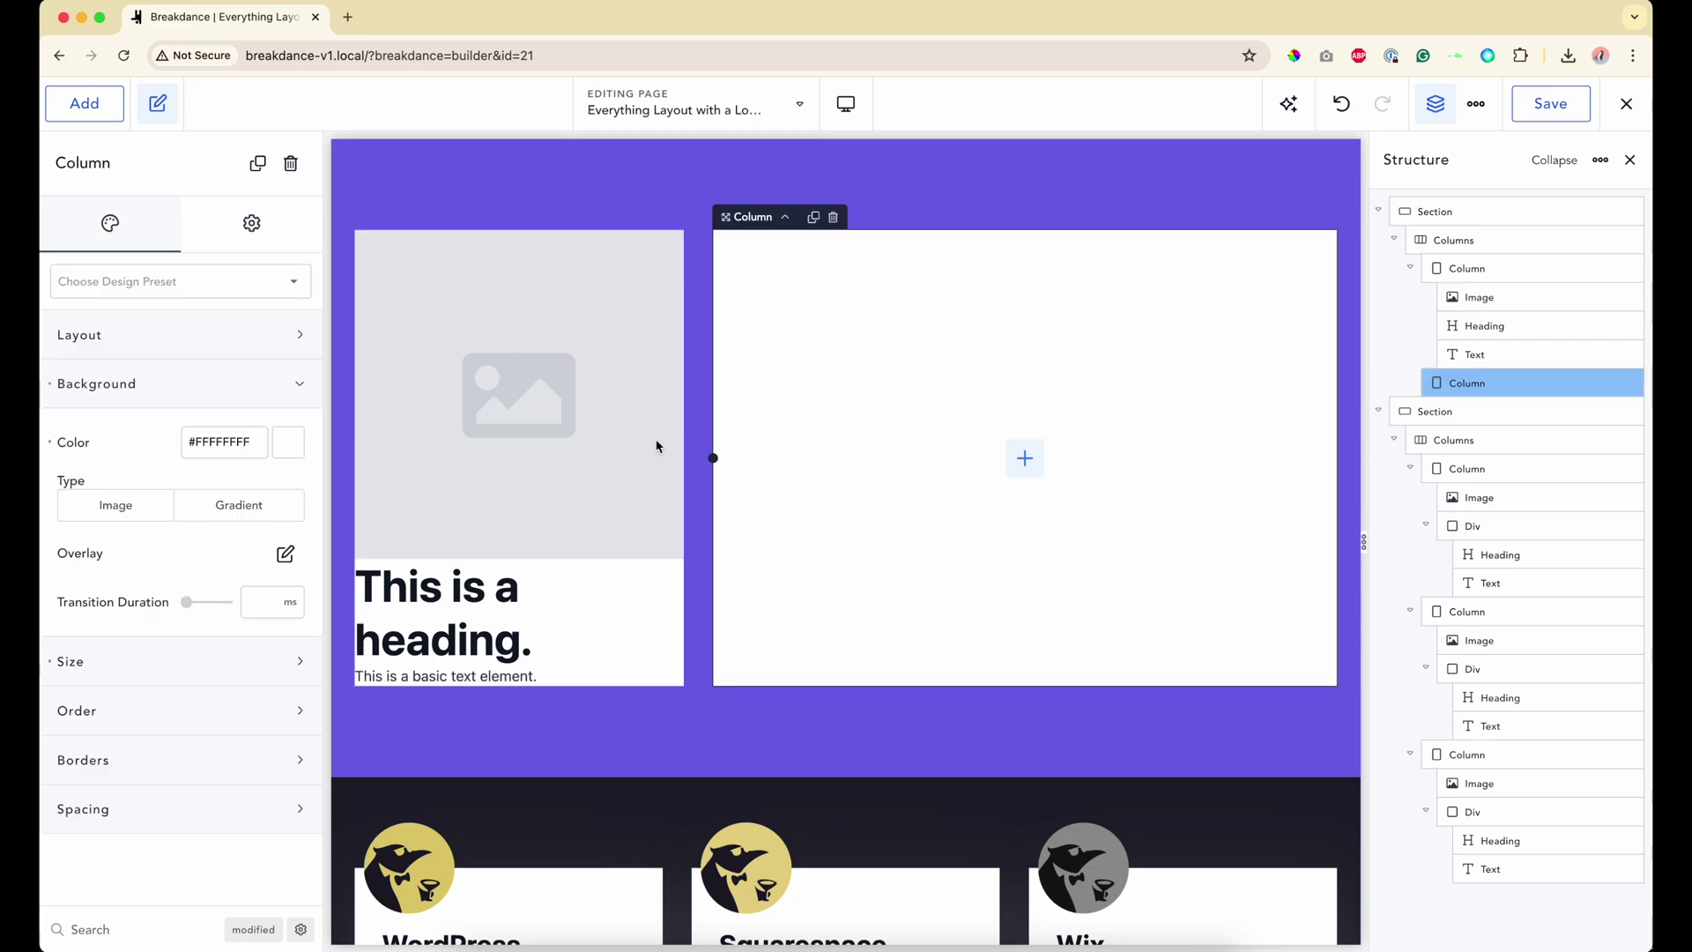
pyautogui.click(603, 445)
pyautogui.click(854, 438)
pyautogui.hotkey('ctrl', 'v')
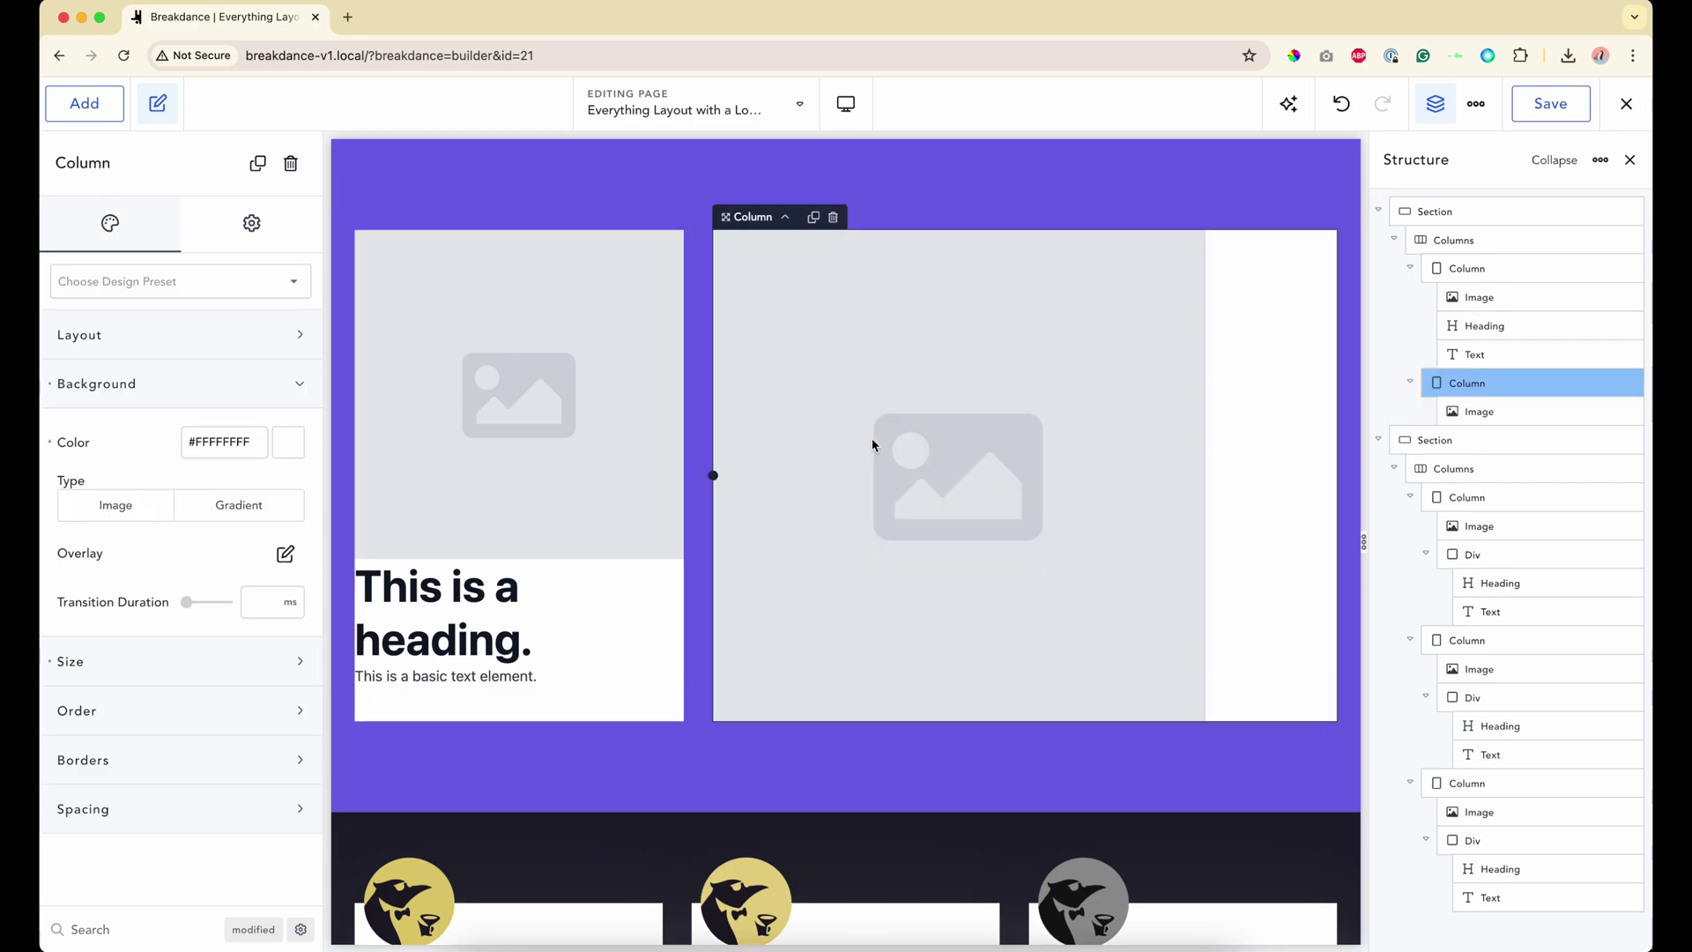
pyautogui.click(852, 443)
pyautogui.click(850, 443)
pyautogui.click(602, 447)
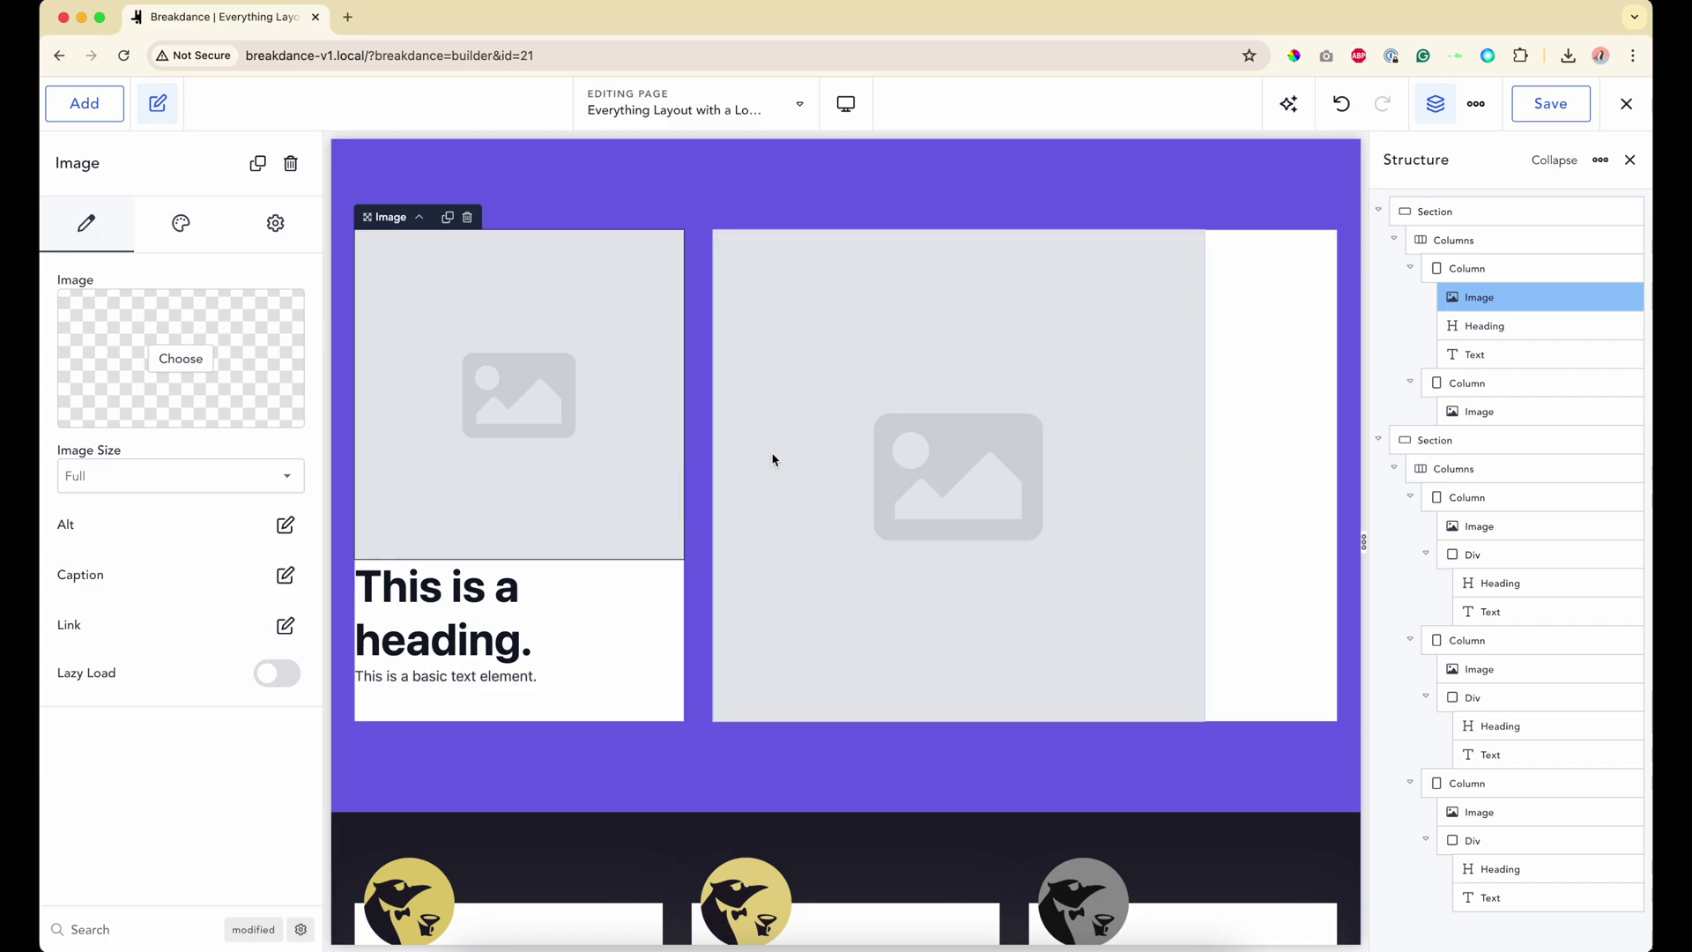
# Step: Pick the penguin logo from the media library for the left image
pyautogui.scroll(-2, 845, 489)
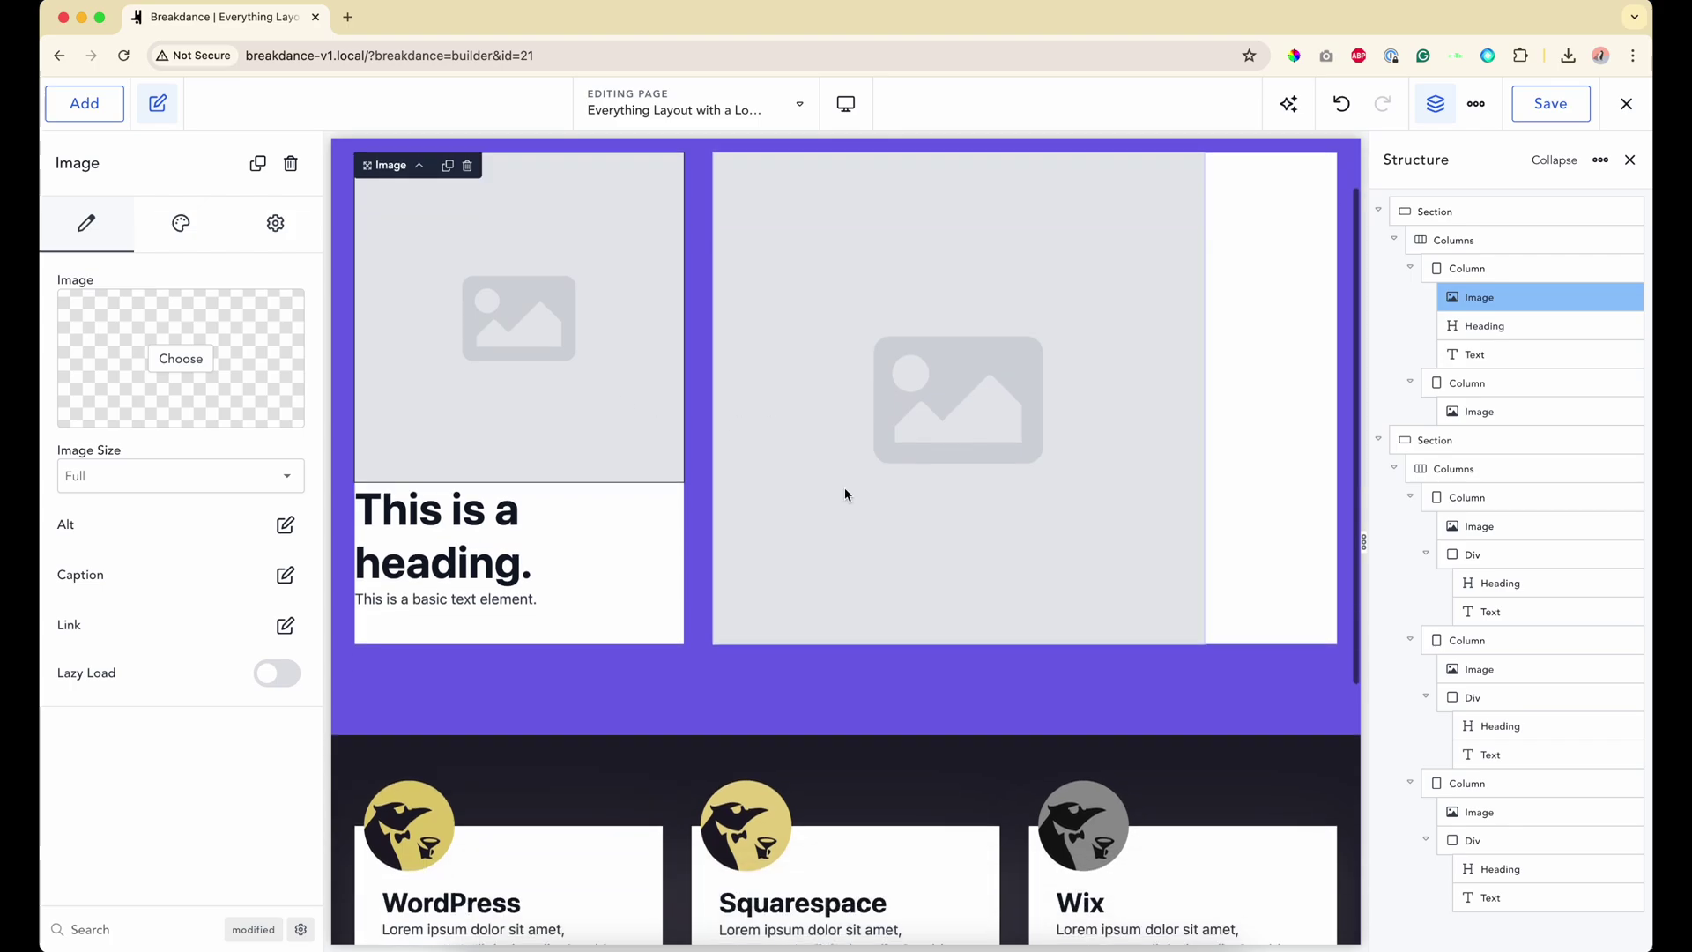
pyautogui.click(182, 354)
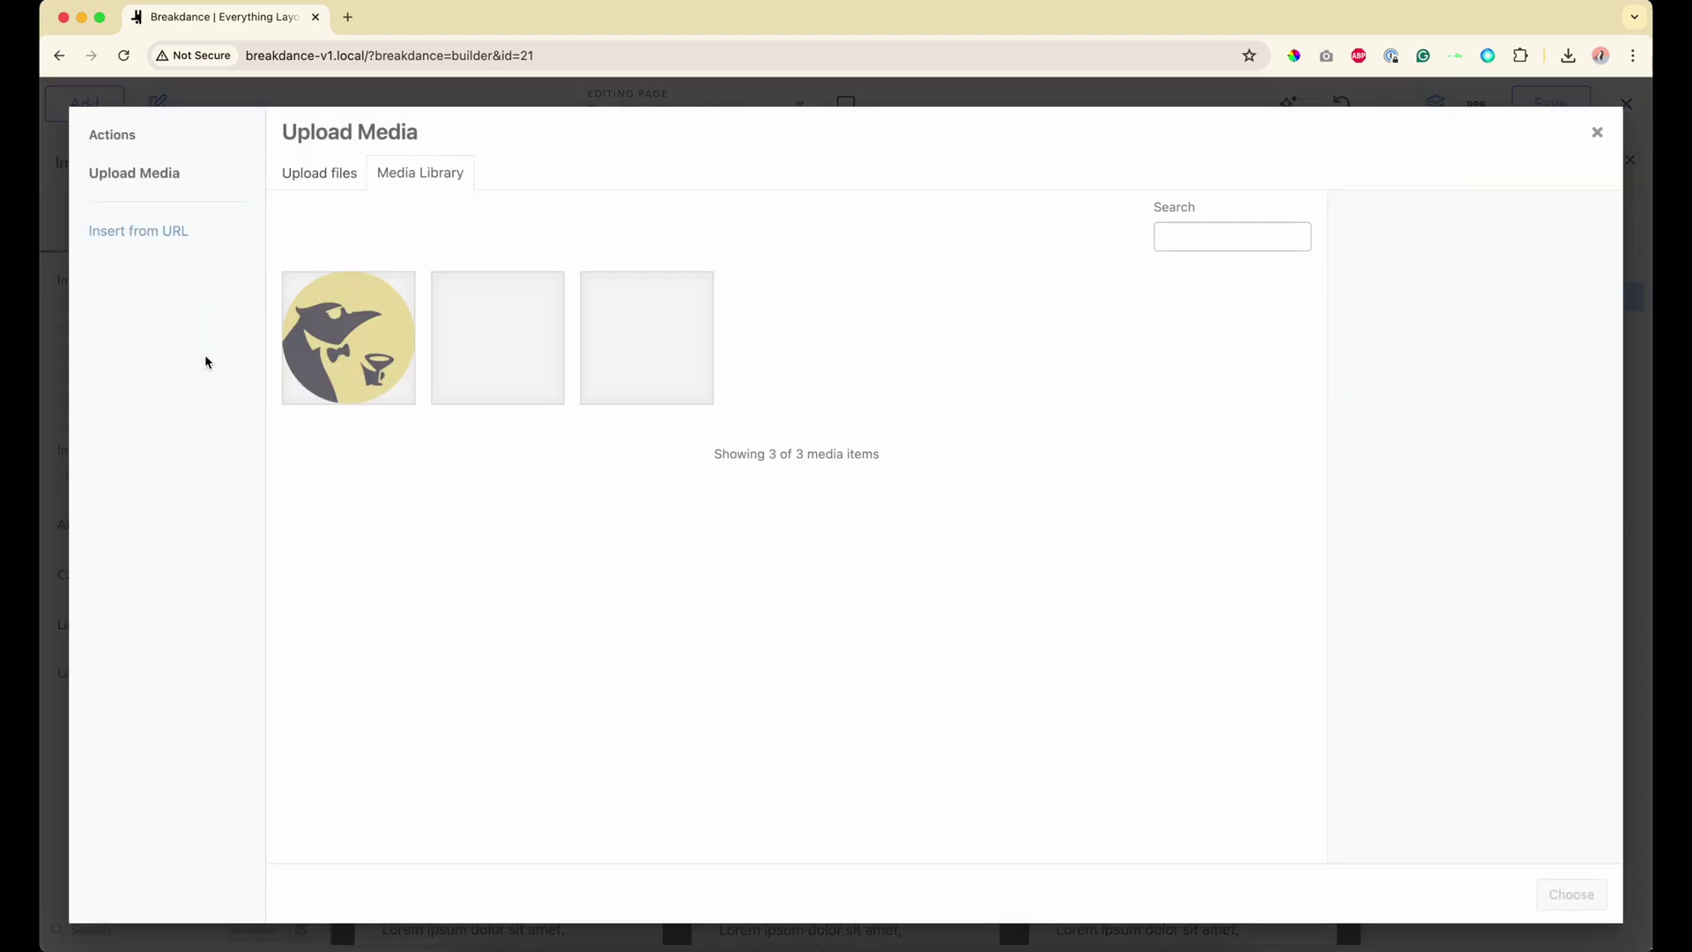
pyautogui.click(338, 388)
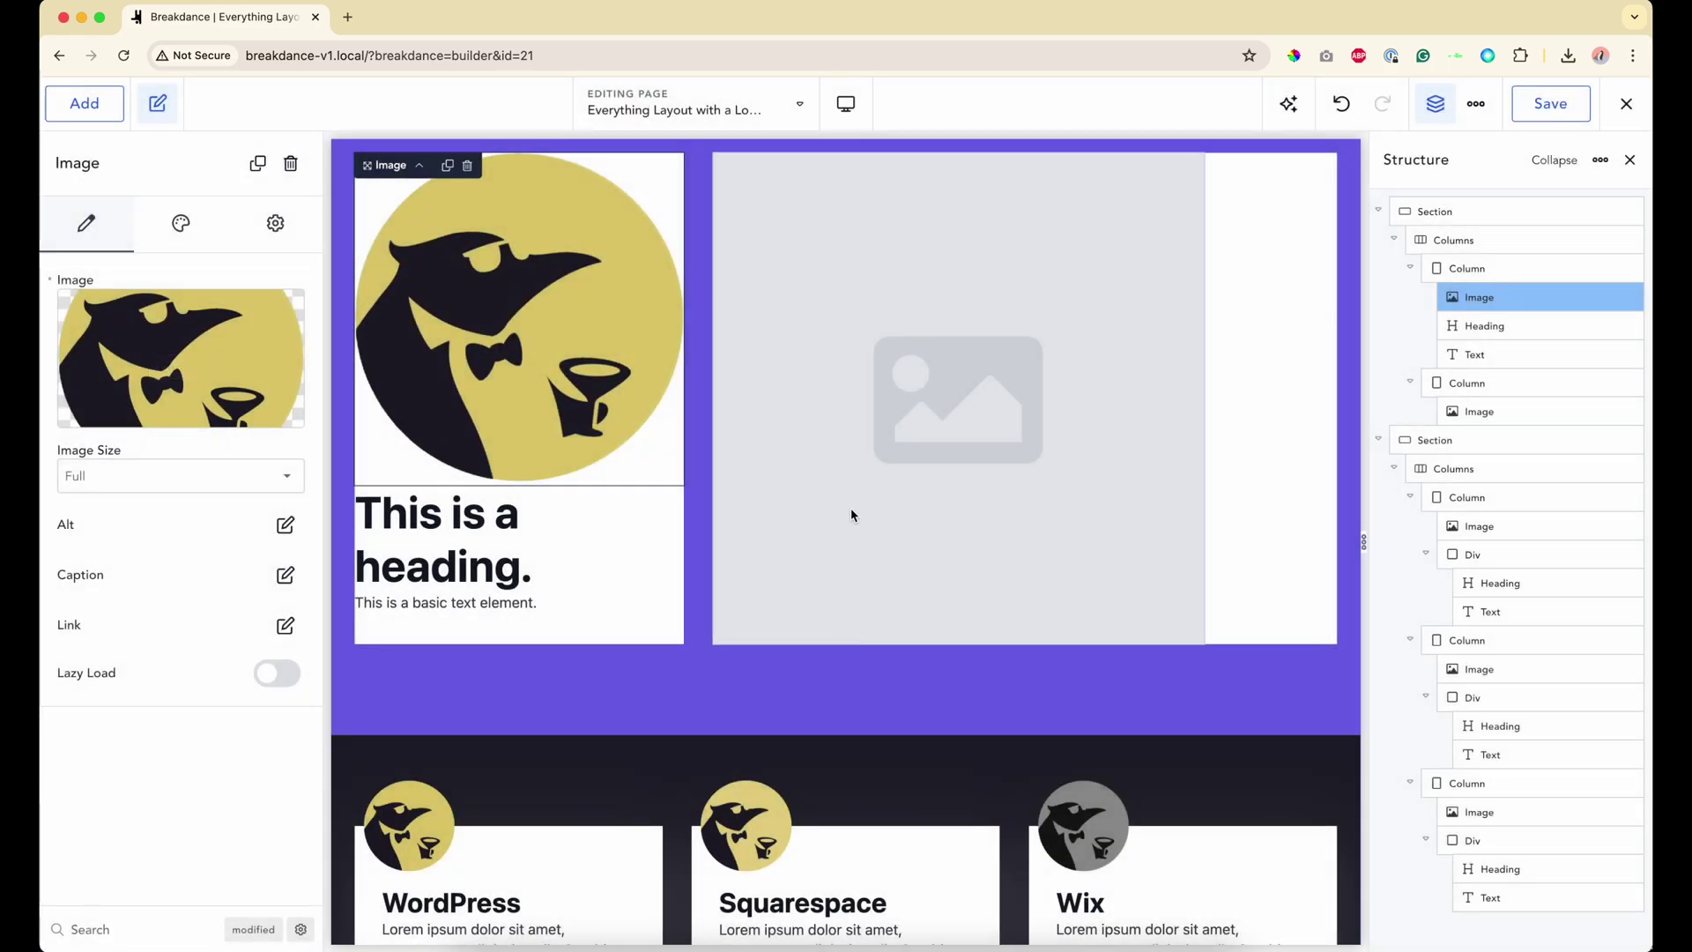
# Step: Replace the right column's placeholder image with GL-GOLDLIGHT2.png from the Media Library
pyautogui.click(850, 508)
pyautogui.click(193, 359)
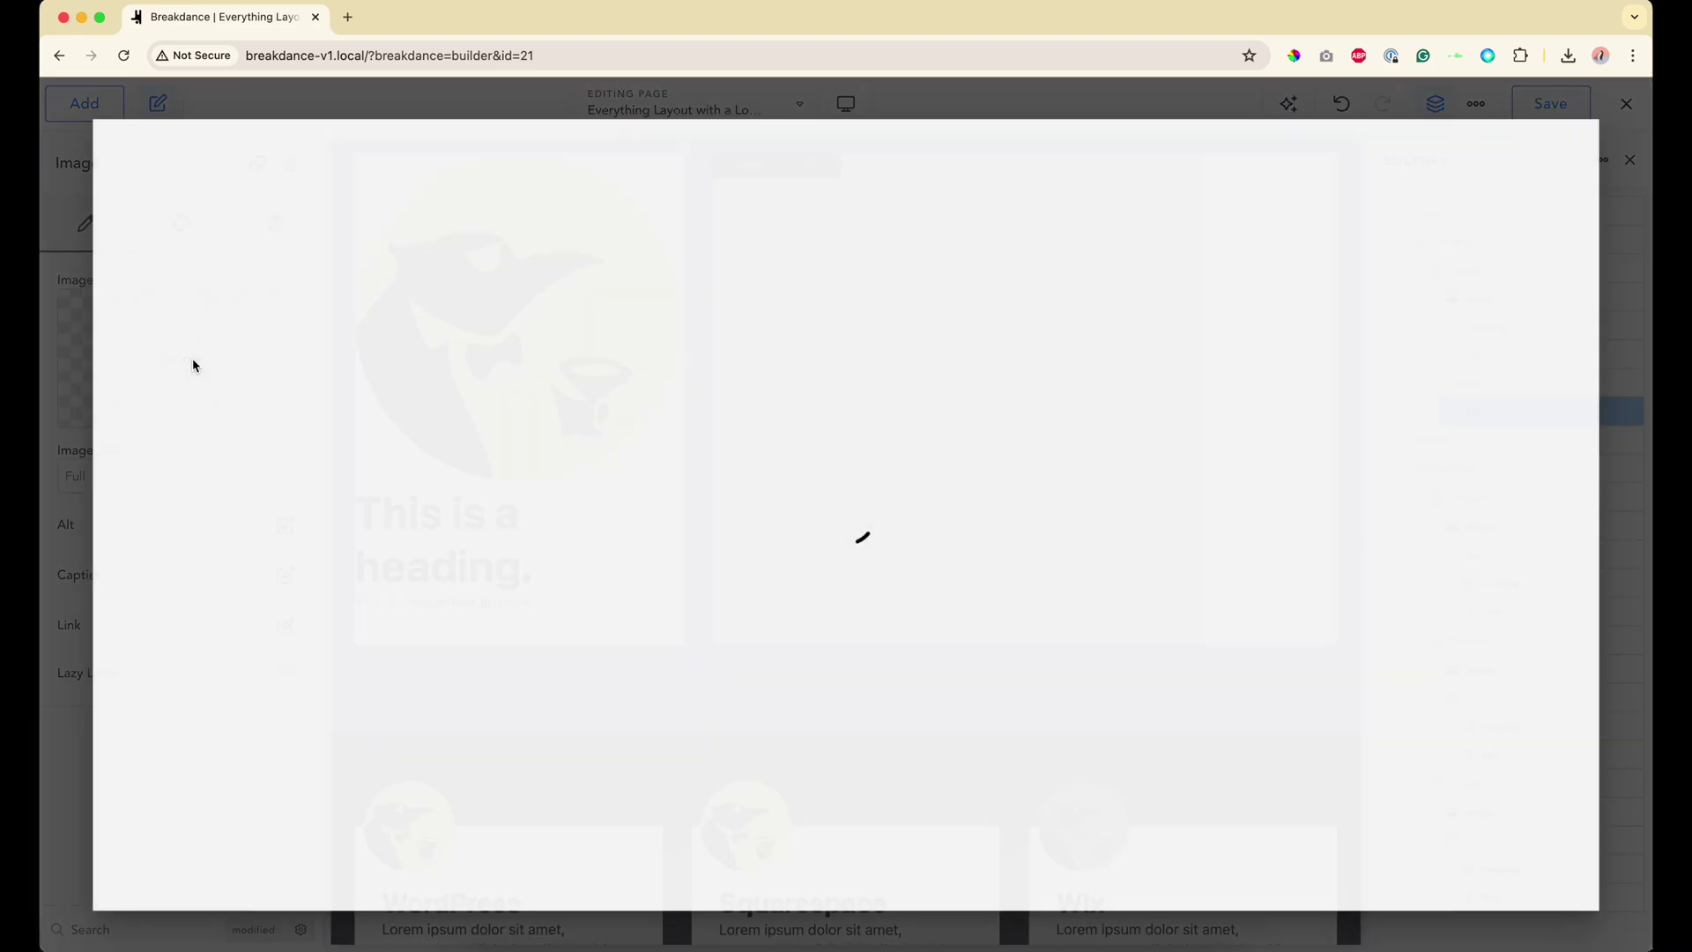
pyautogui.click(381, 372)
pyautogui.click(1582, 895)
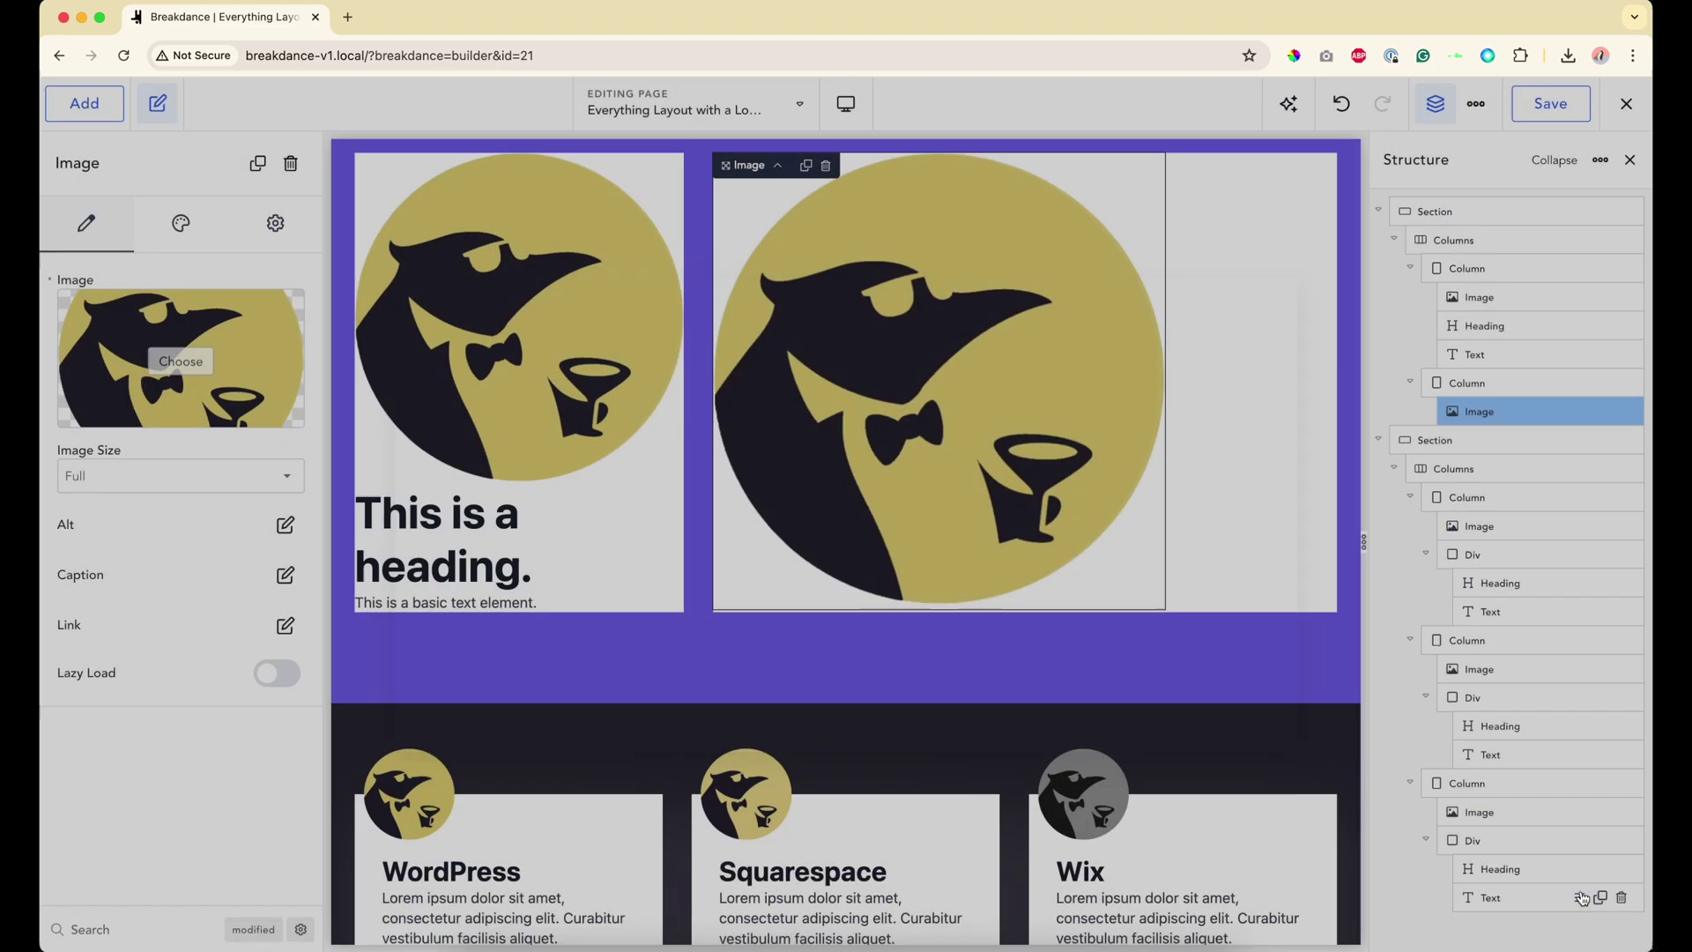
pyautogui.click(181, 362)
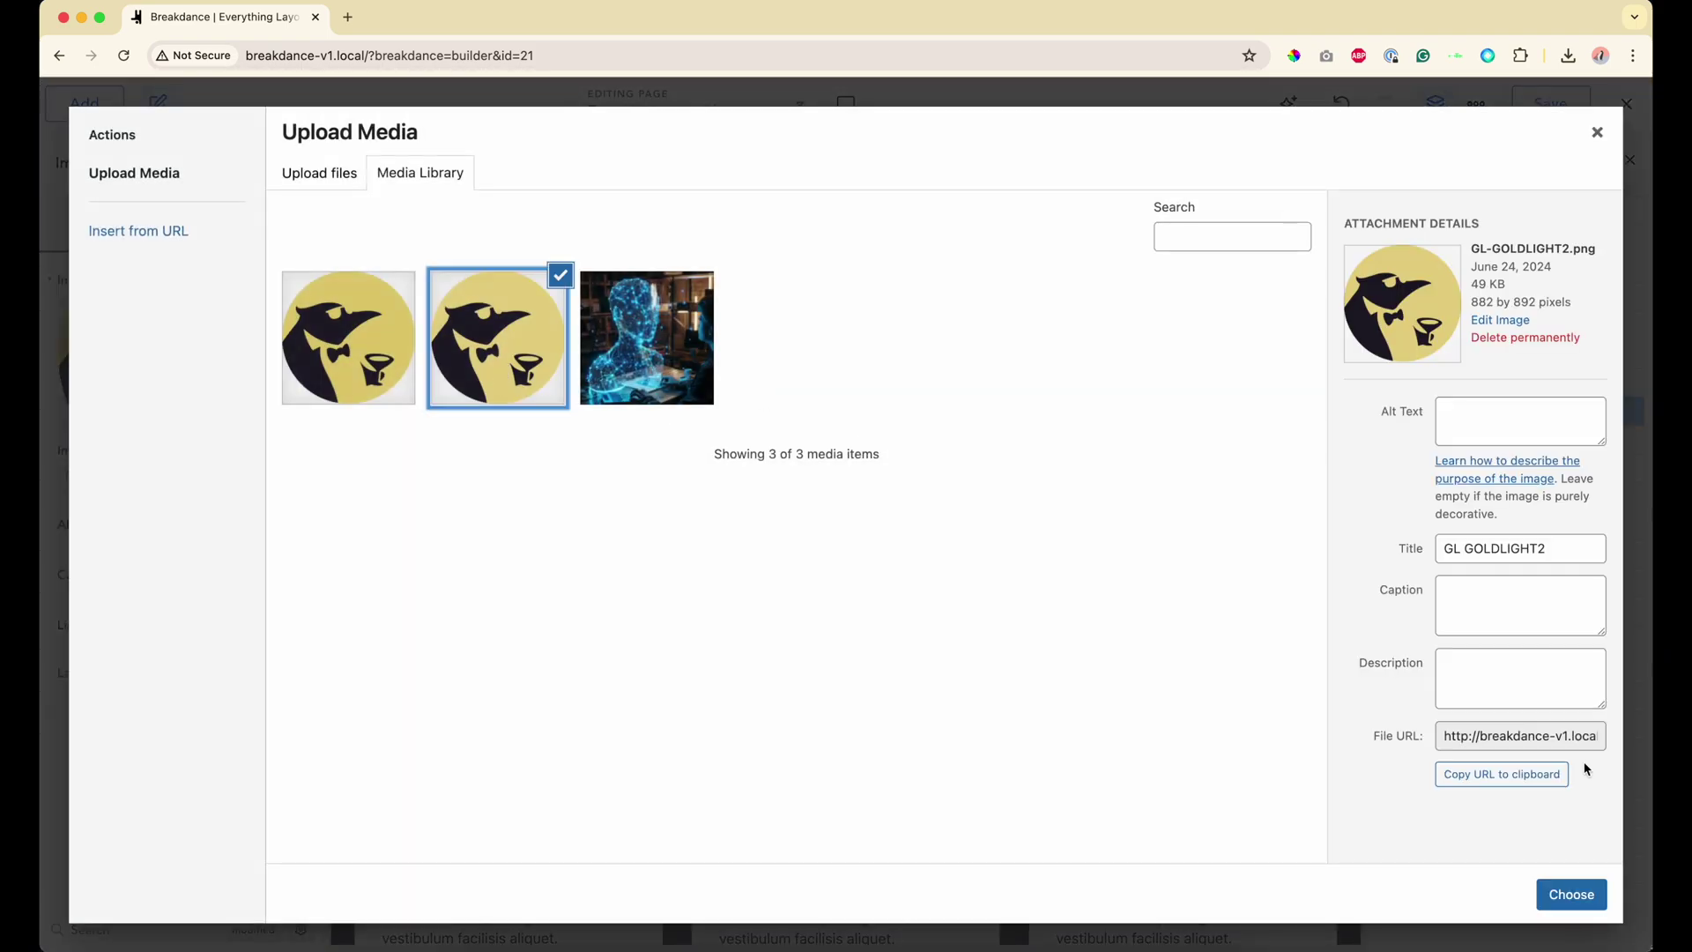
pyautogui.click(1572, 894)
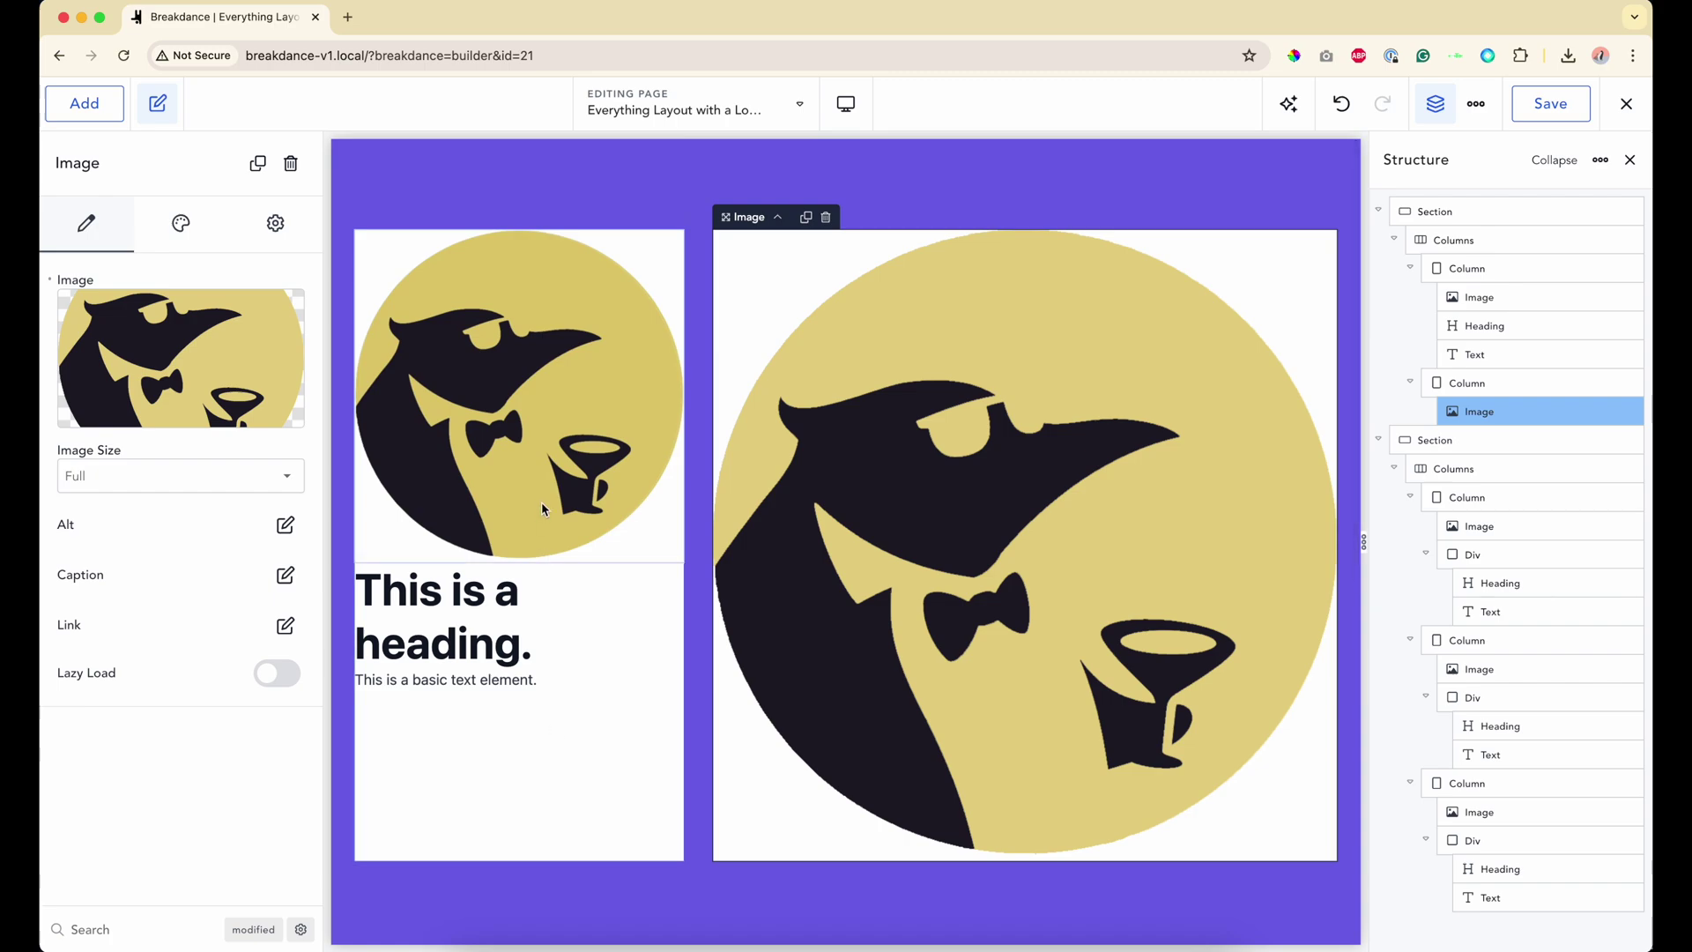
# Step: Set the left penguin image's Style > Image width to 500 px
pyautogui.click(542, 504)
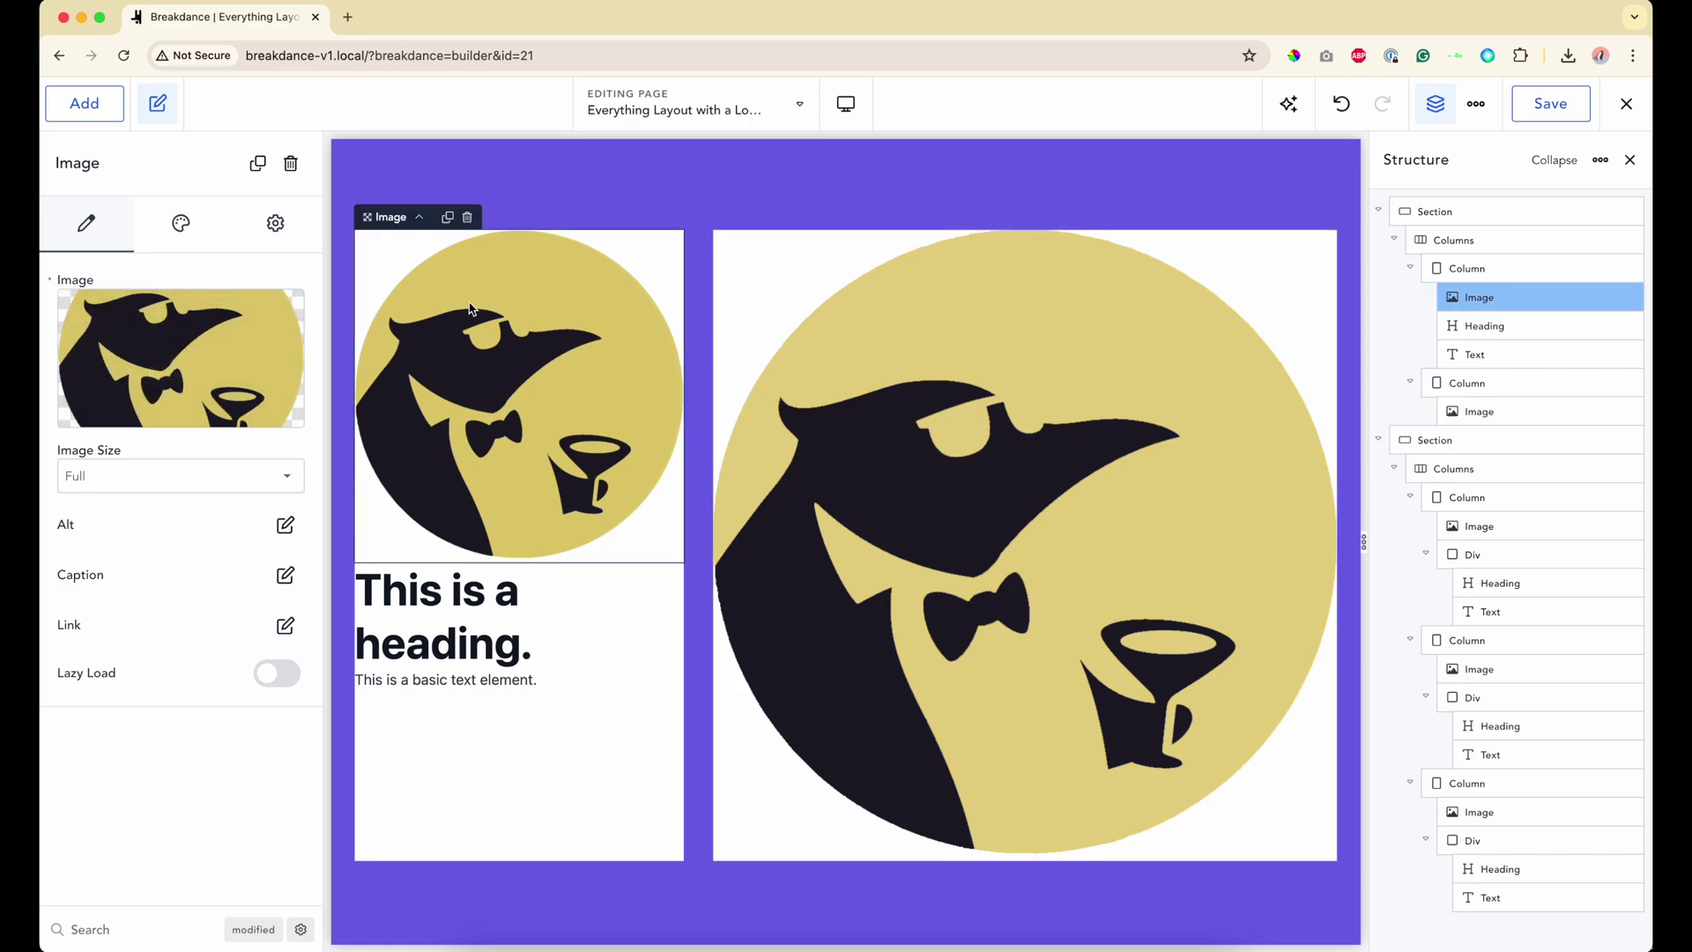
pyautogui.click(184, 226)
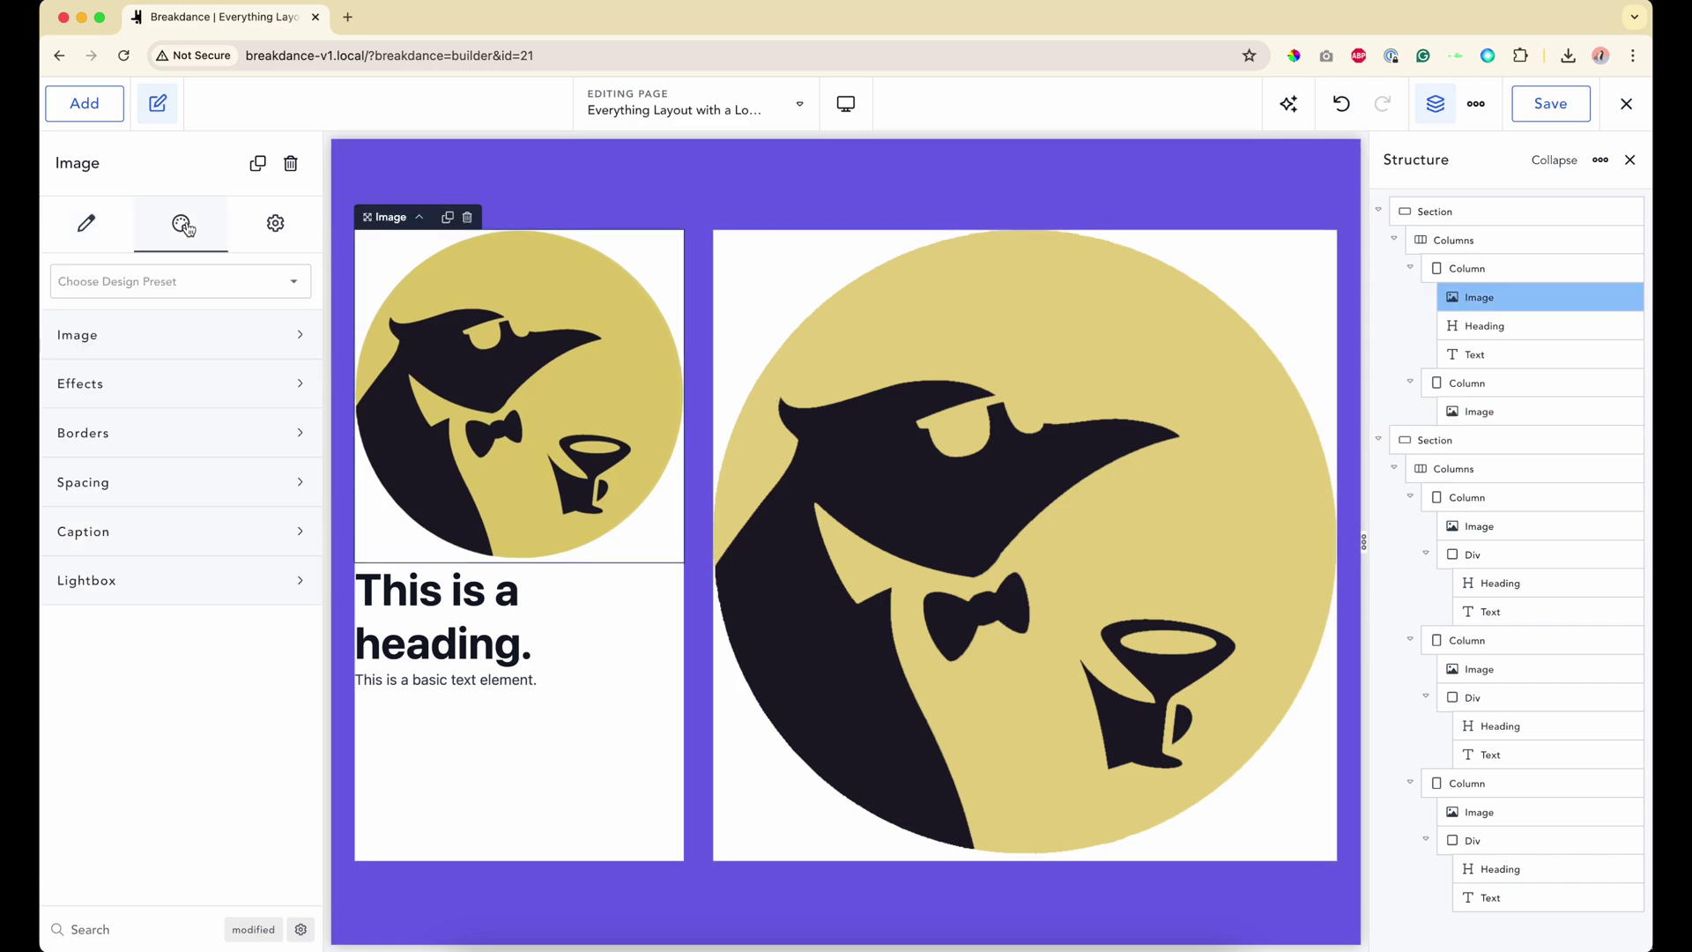
pyautogui.click(138, 332)
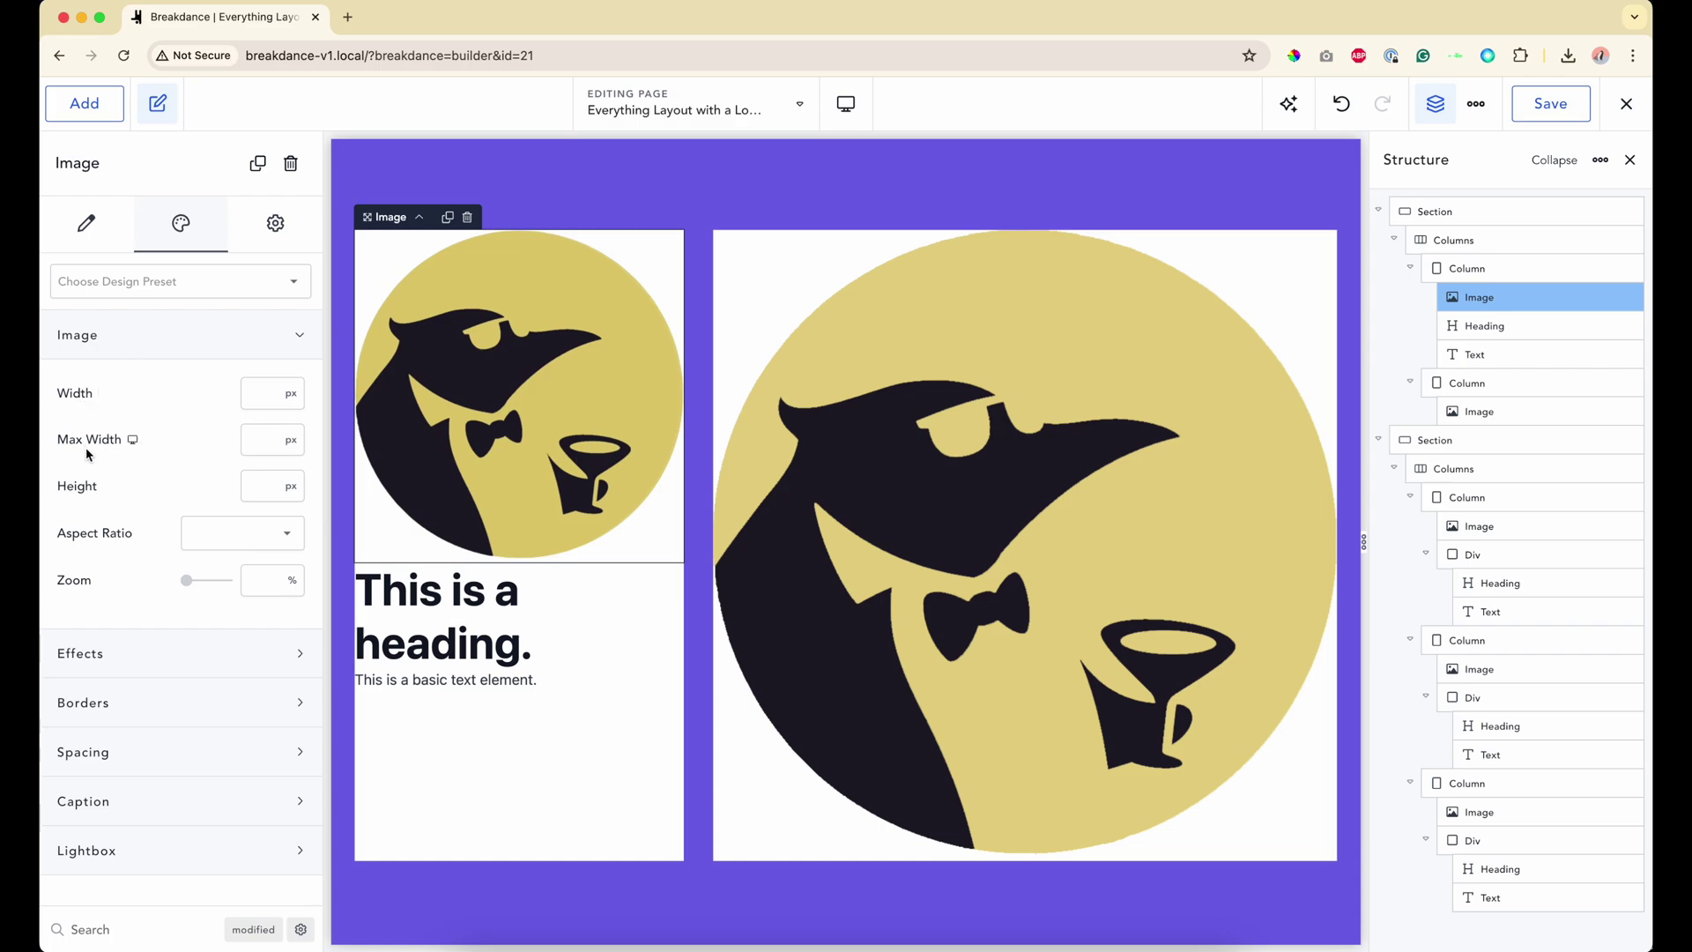
pyautogui.click(266, 392)
pyautogui.write('500')
pyautogui.press('super+a')
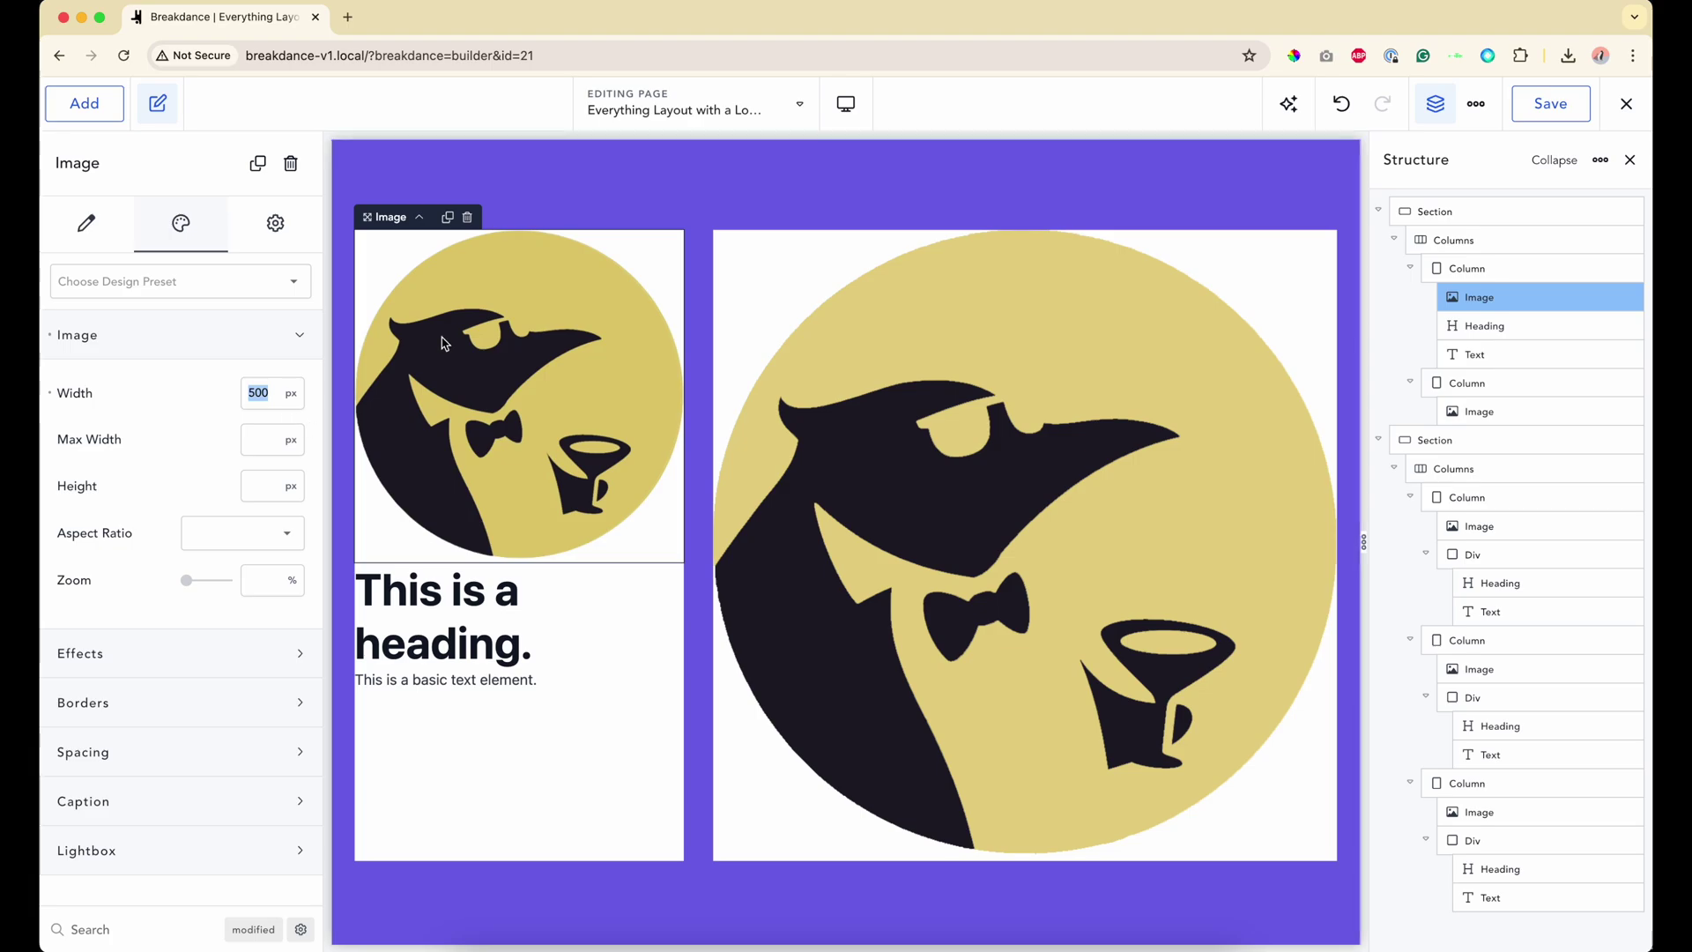
# Step: Set the right penguin image's width to 500 px as well
pyautogui.click(989, 450)
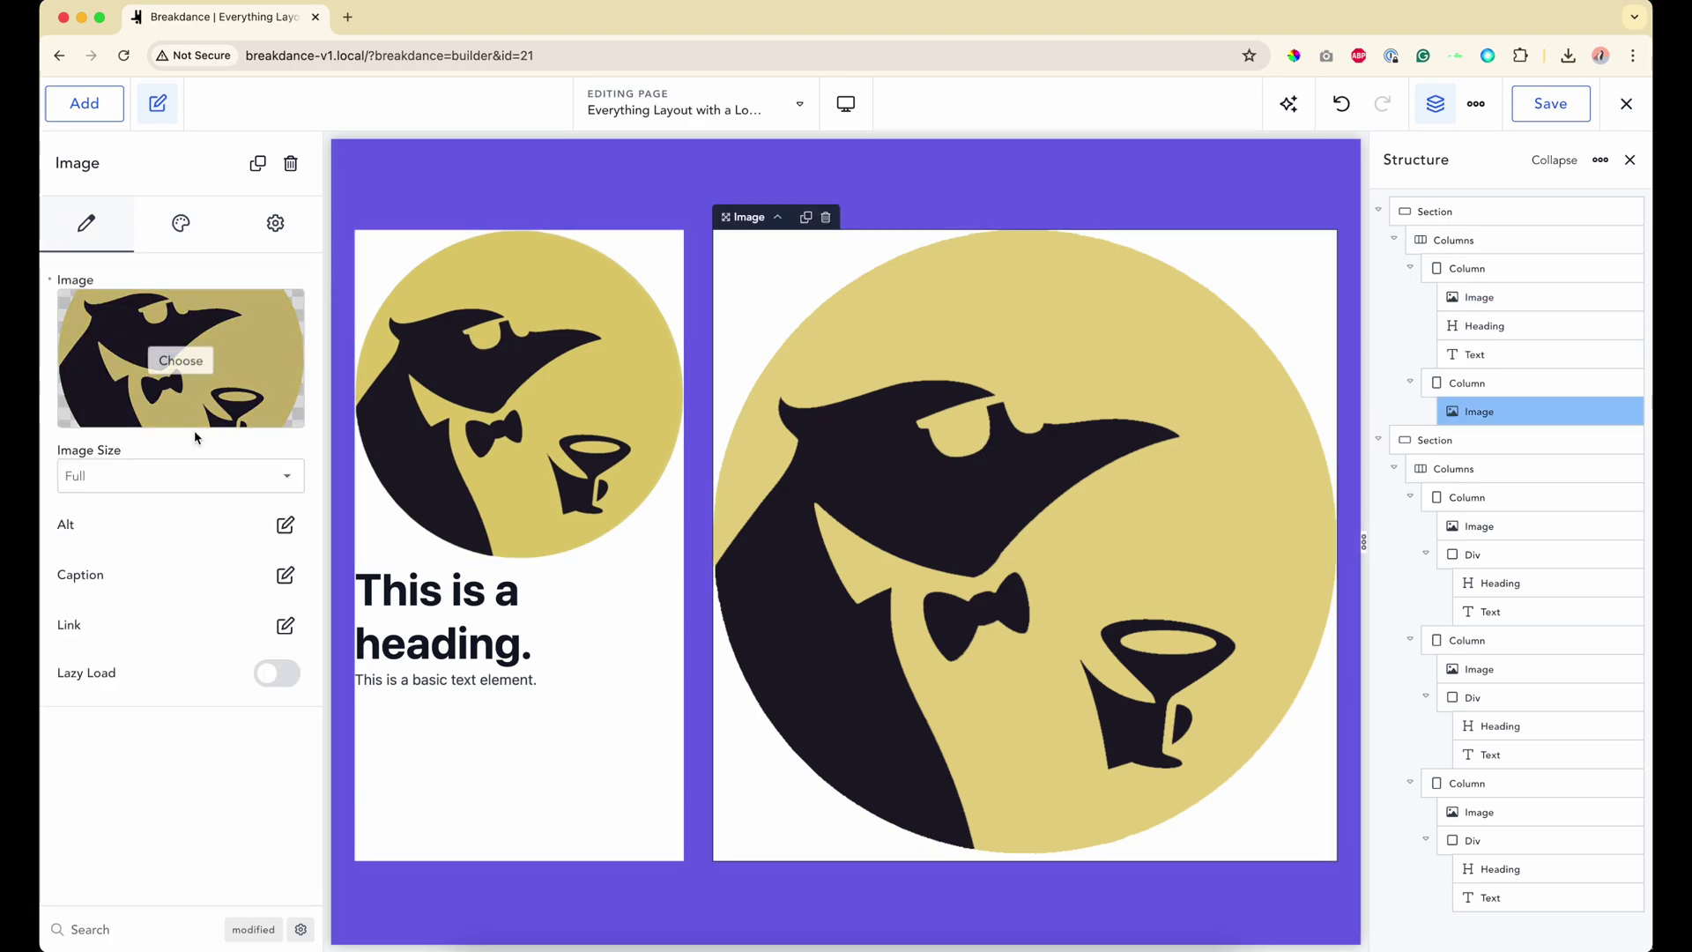
pyautogui.click(180, 224)
pyautogui.click(151, 344)
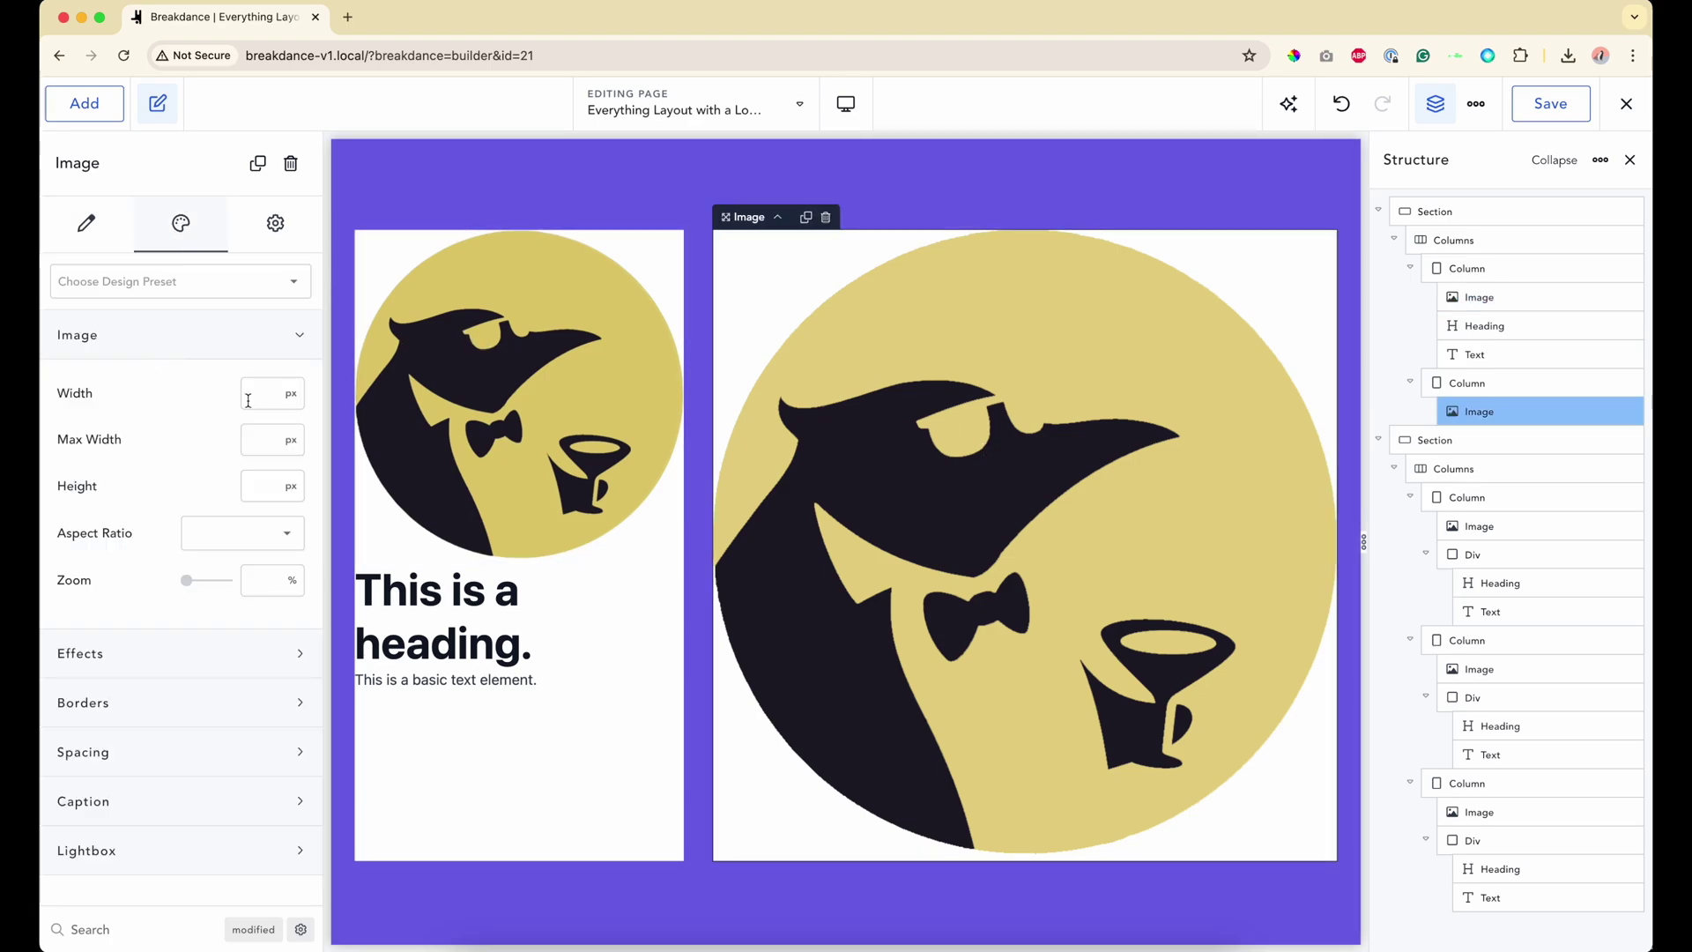
pyautogui.click(256, 393)
pyautogui.write('300')
pyautogui.doubleClick(258, 393)
pyautogui.write('500')
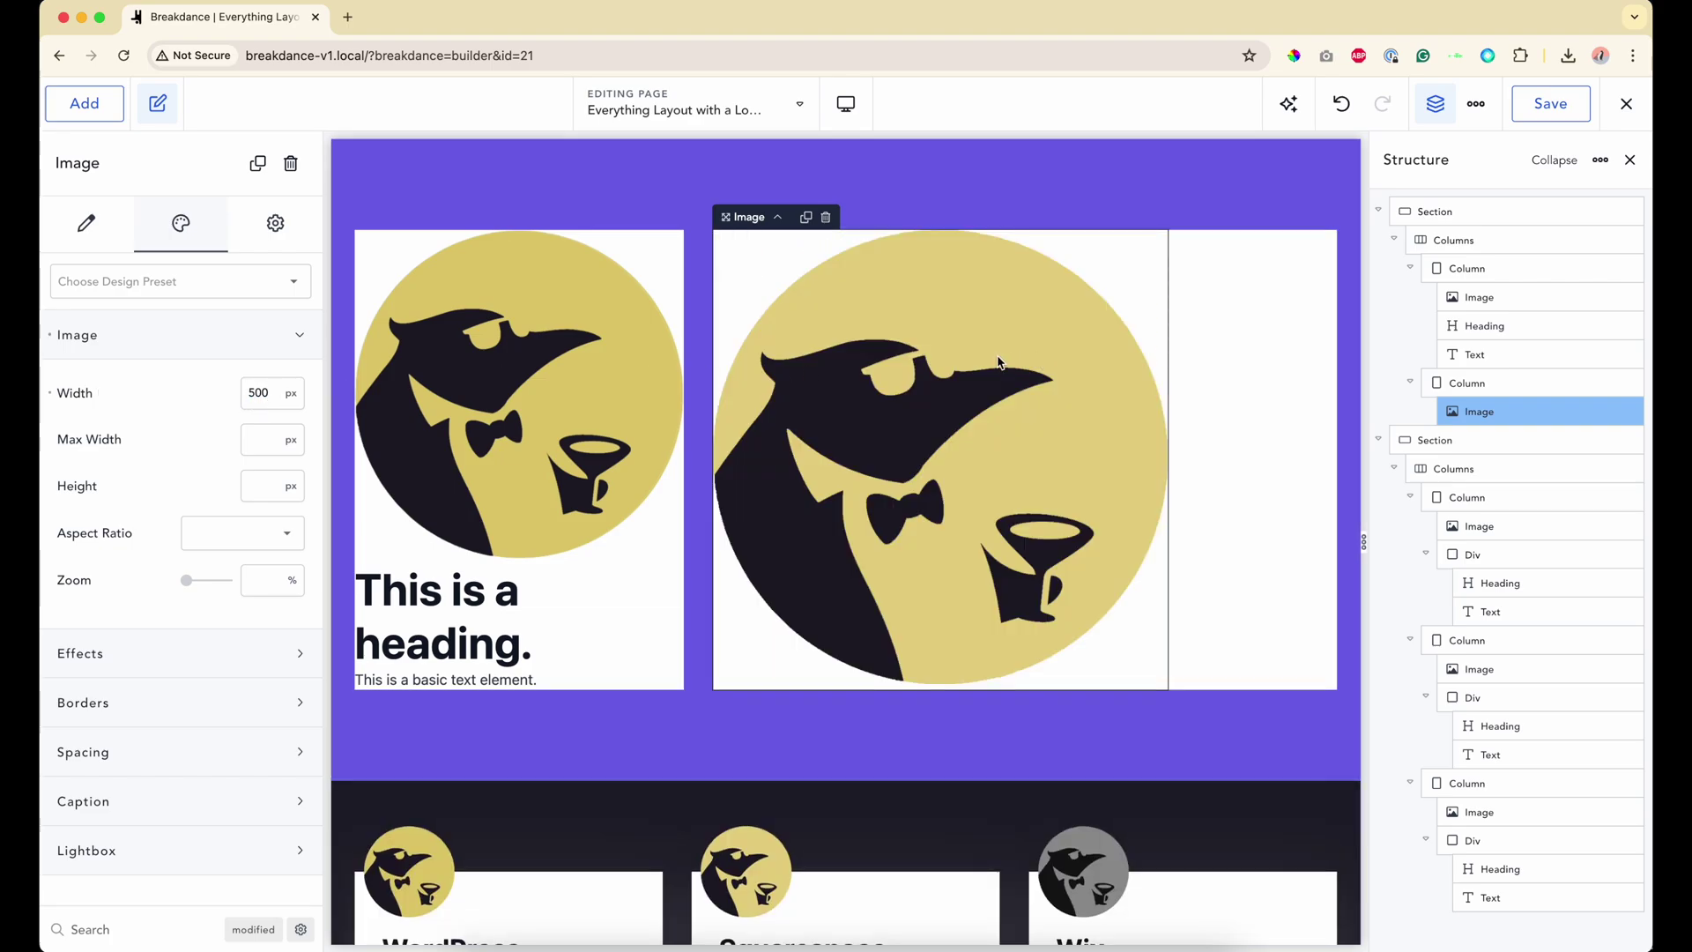
pyautogui.click(846, 103)
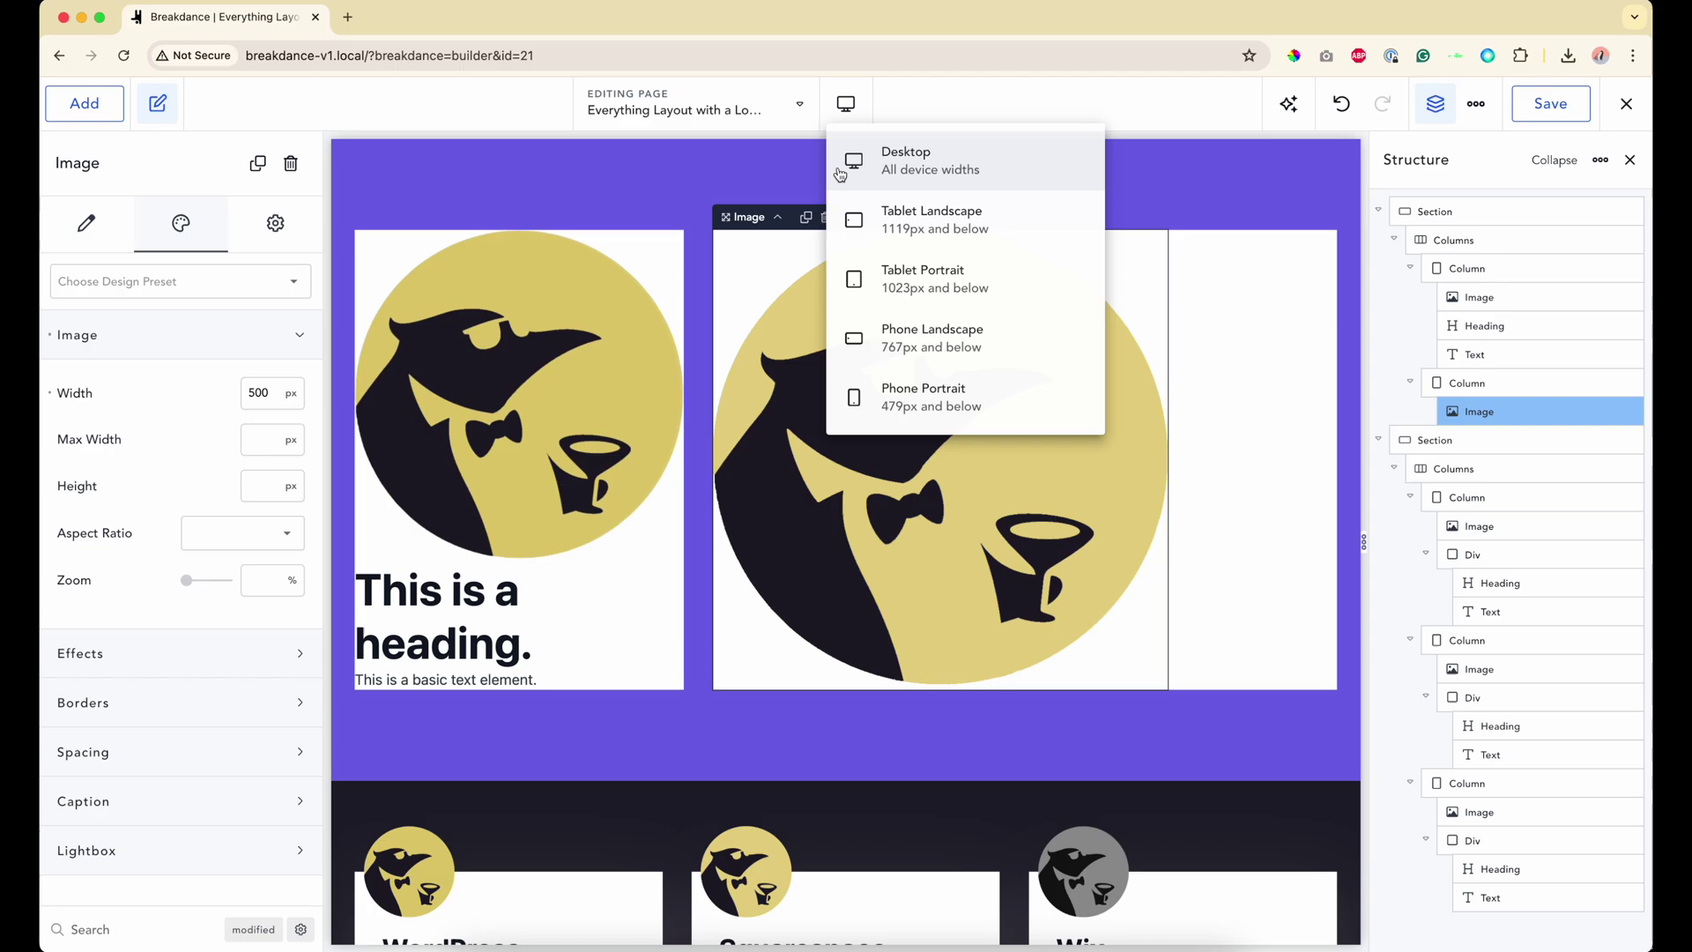
pyautogui.click(869, 280)
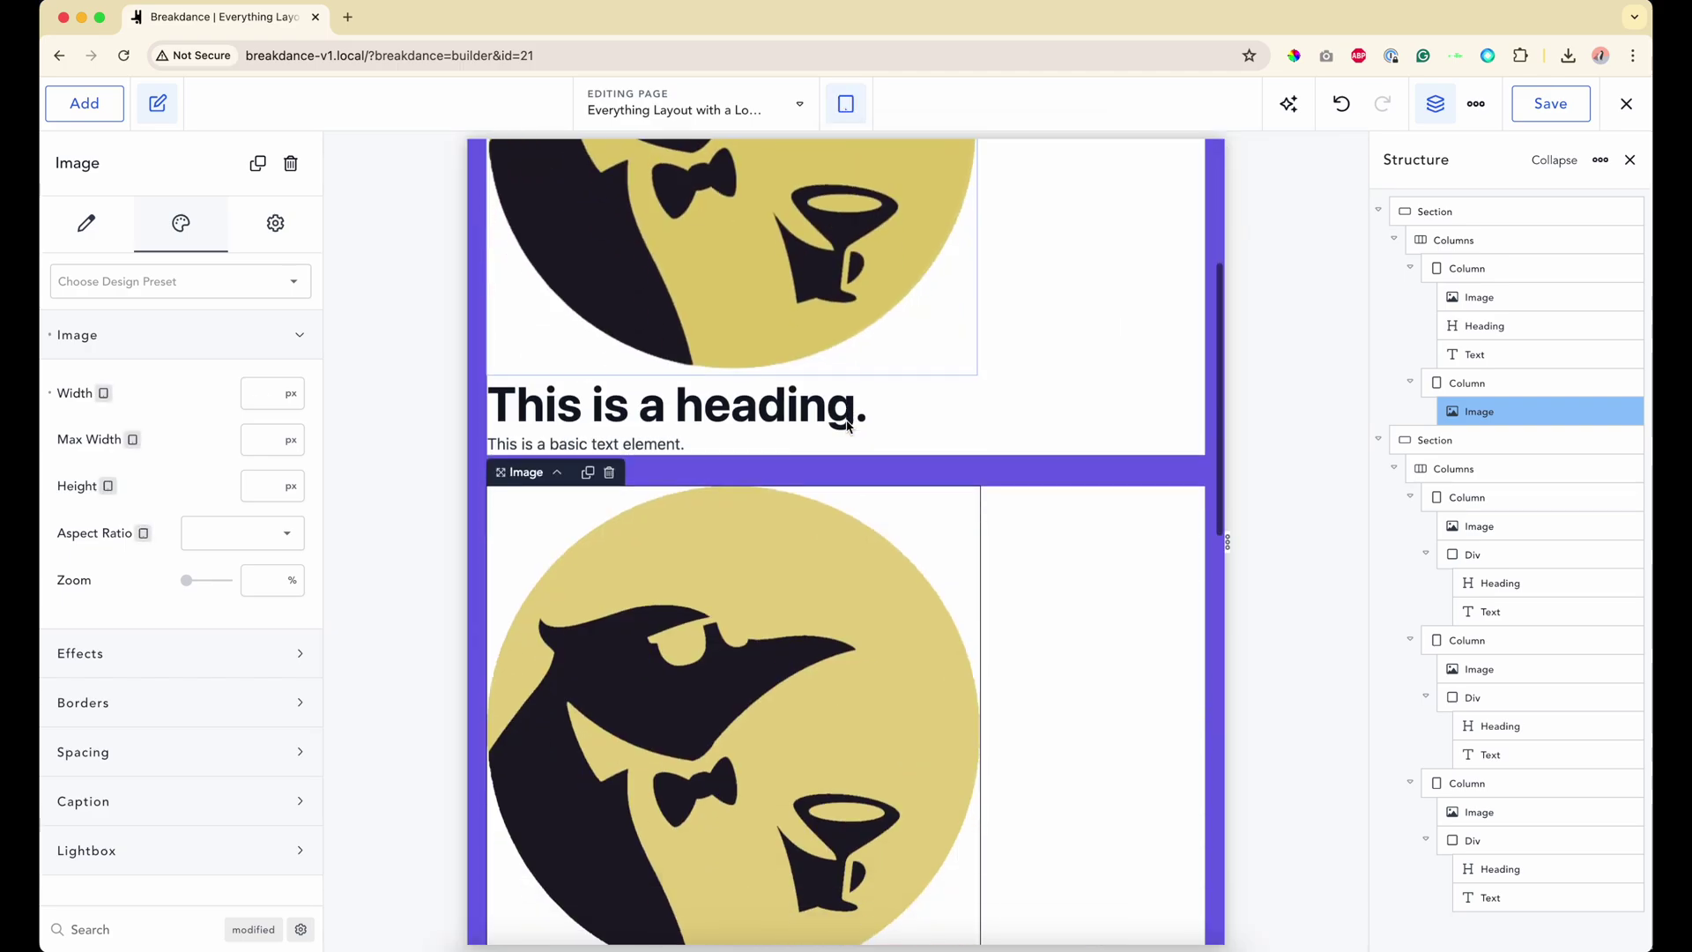
pyautogui.scroll(-2, 847, 427)
pyautogui.click(846, 103)
pyautogui.click(904, 399)
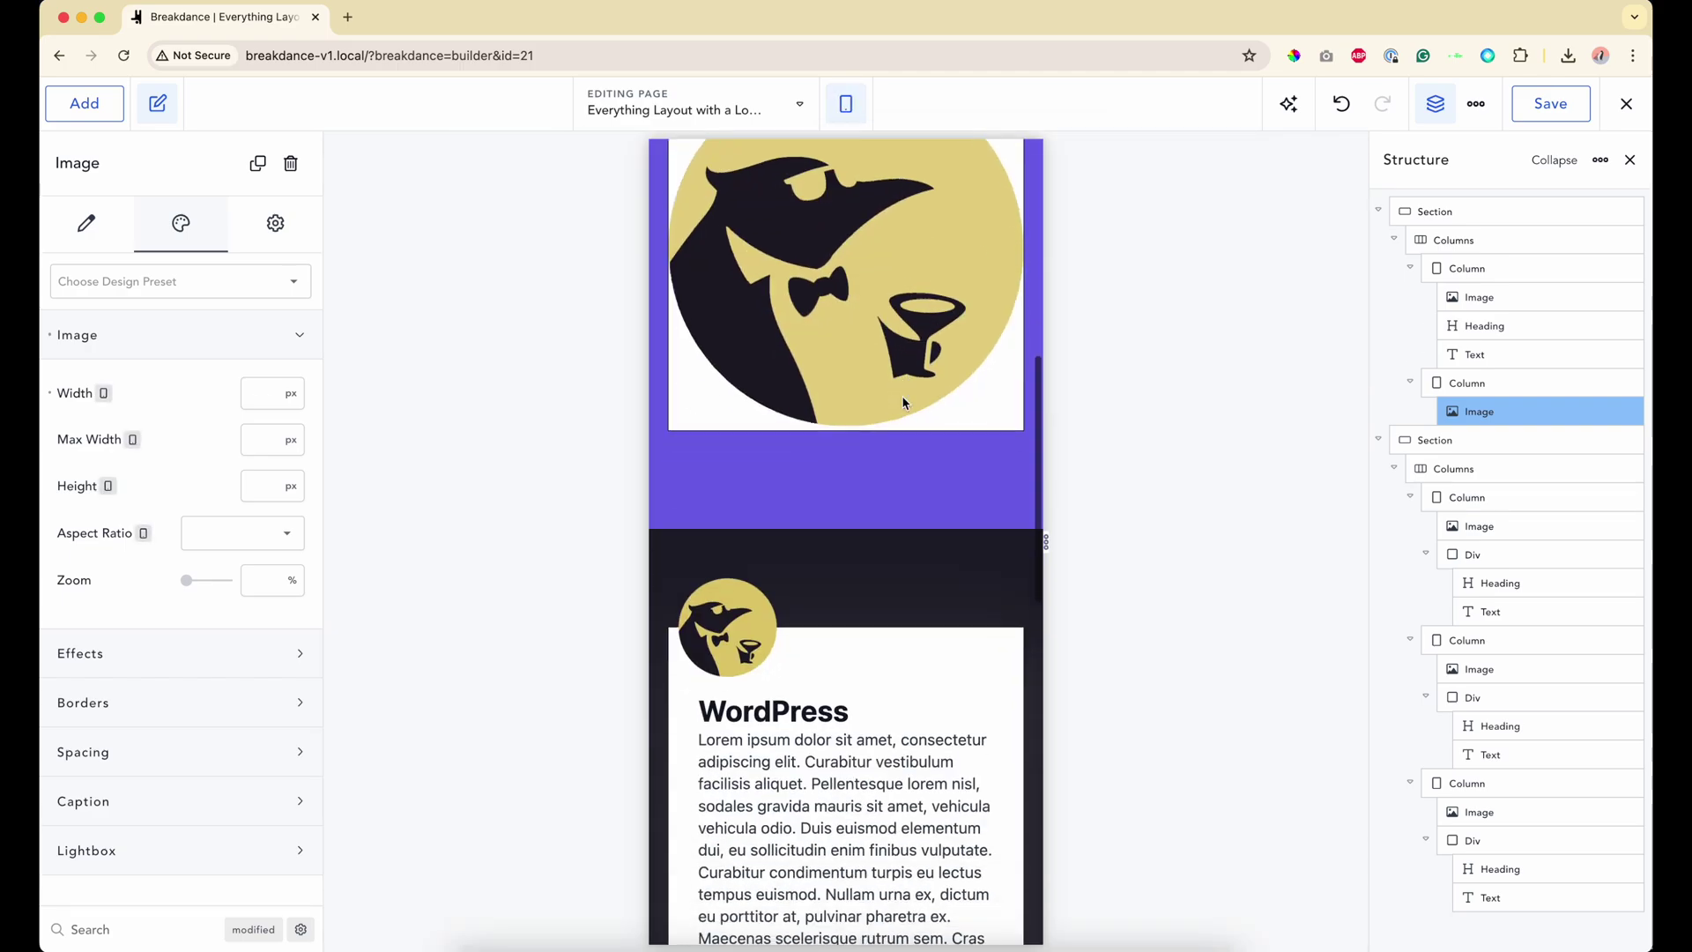
pyautogui.click(846, 103)
pyautogui.click(892, 156)
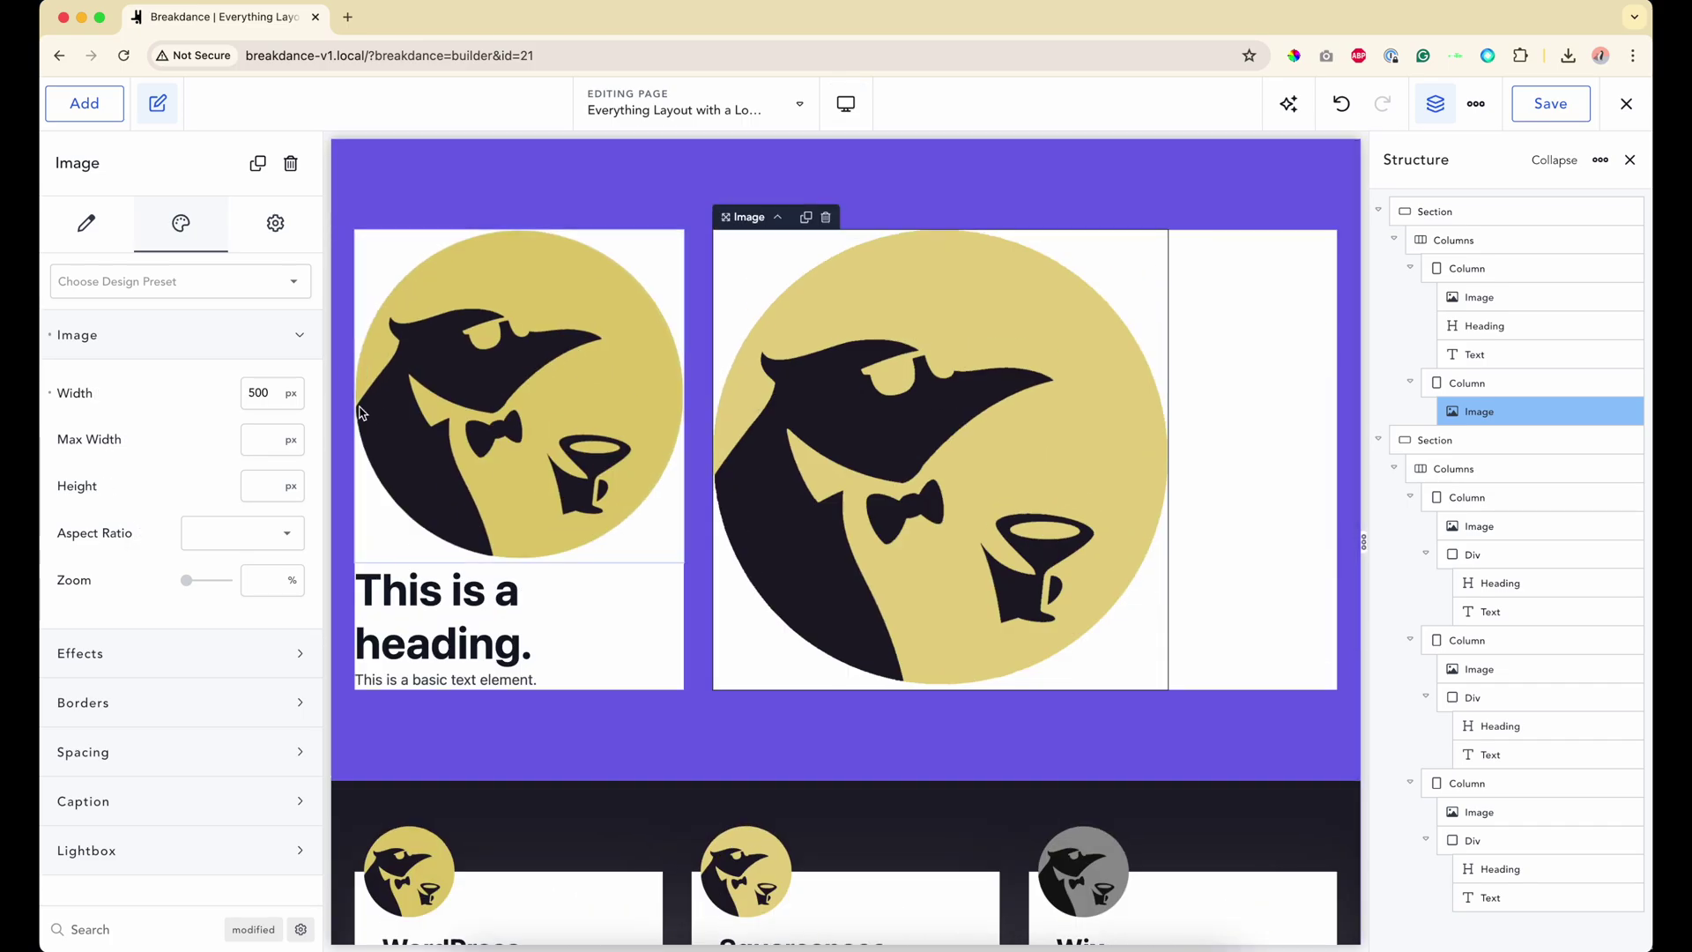
pyautogui.doubleClick(258, 392)
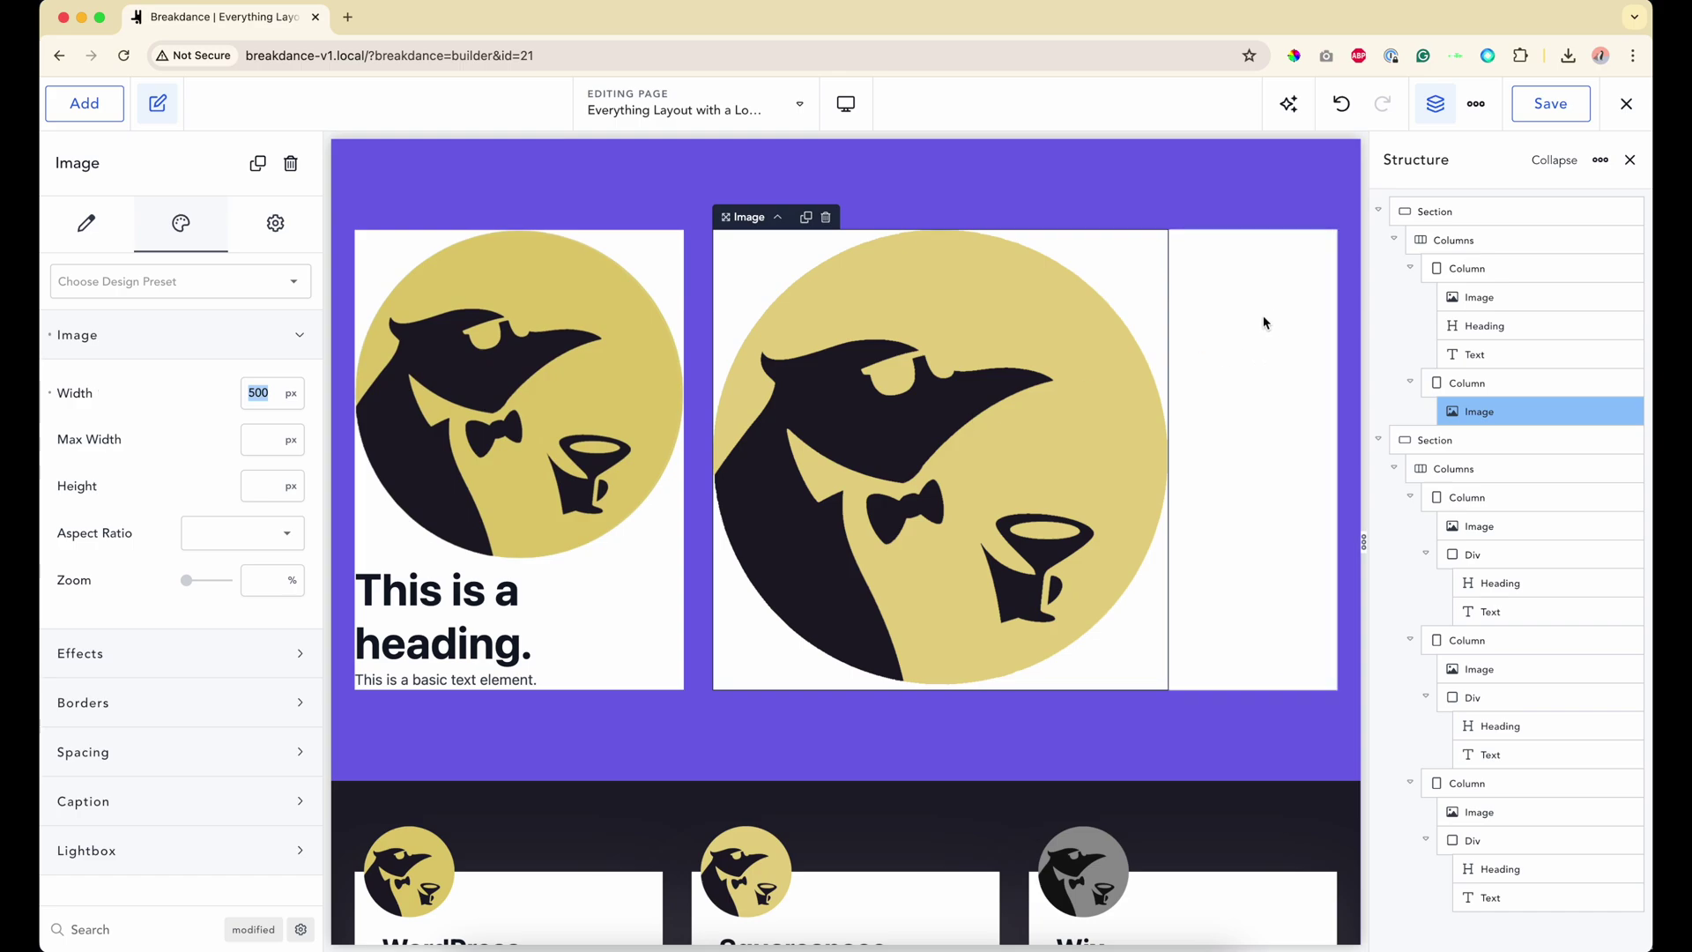
pyautogui.click(1099, 421)
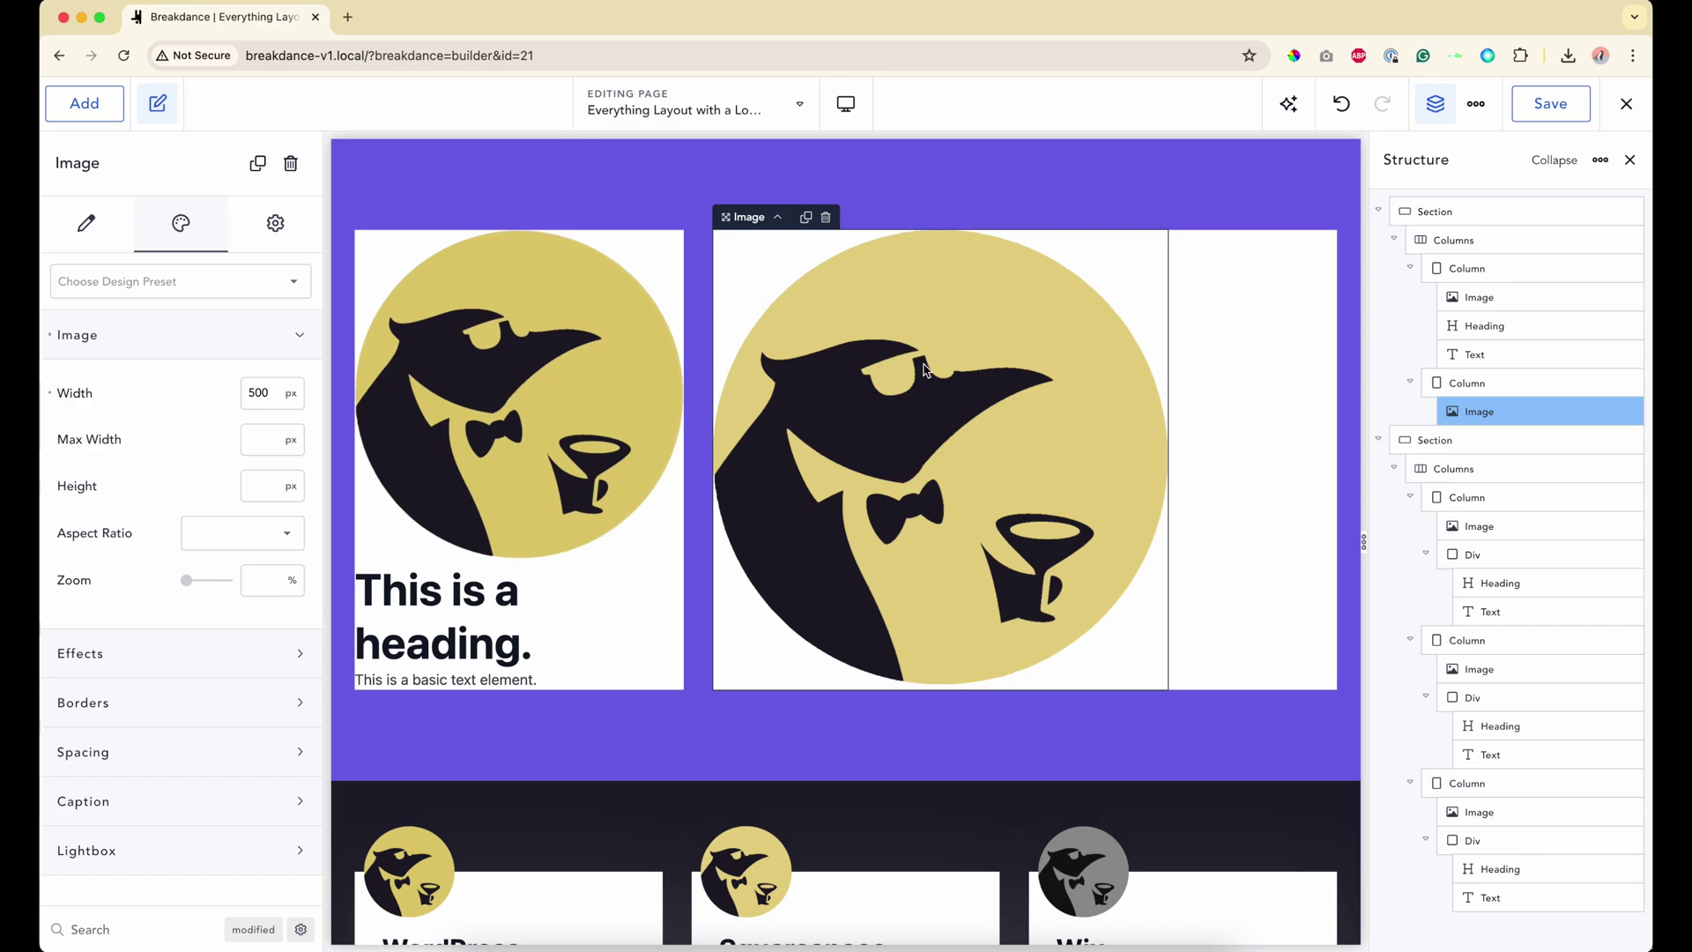
pyautogui.click(846, 103)
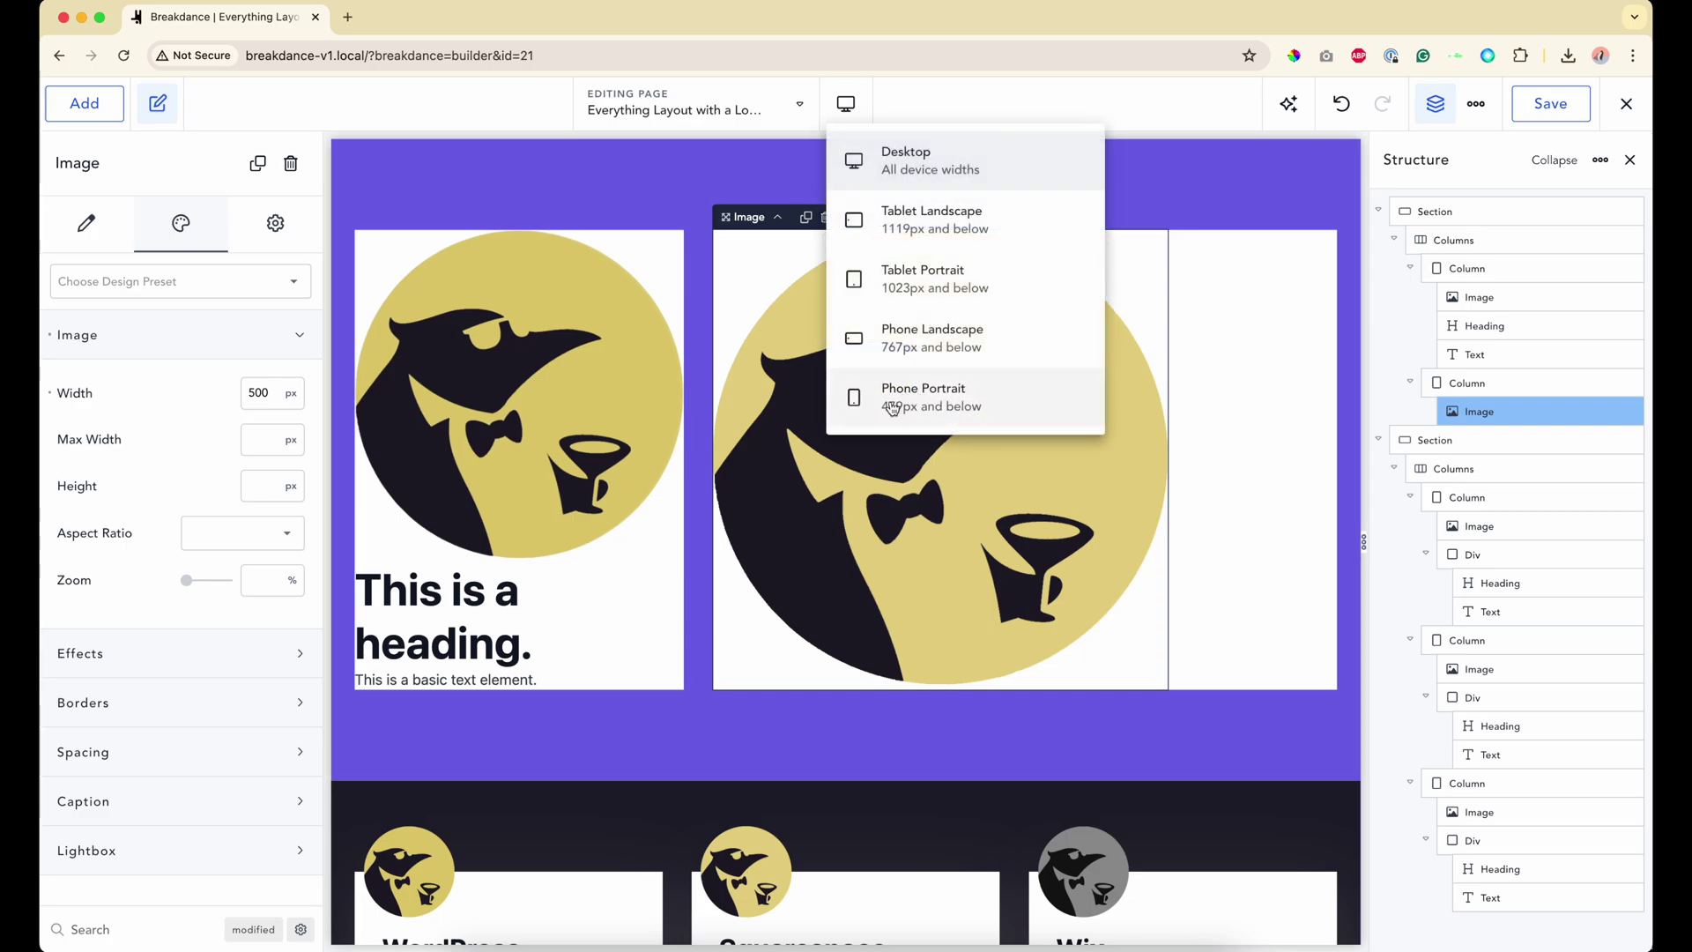
pyautogui.click(1022, 573)
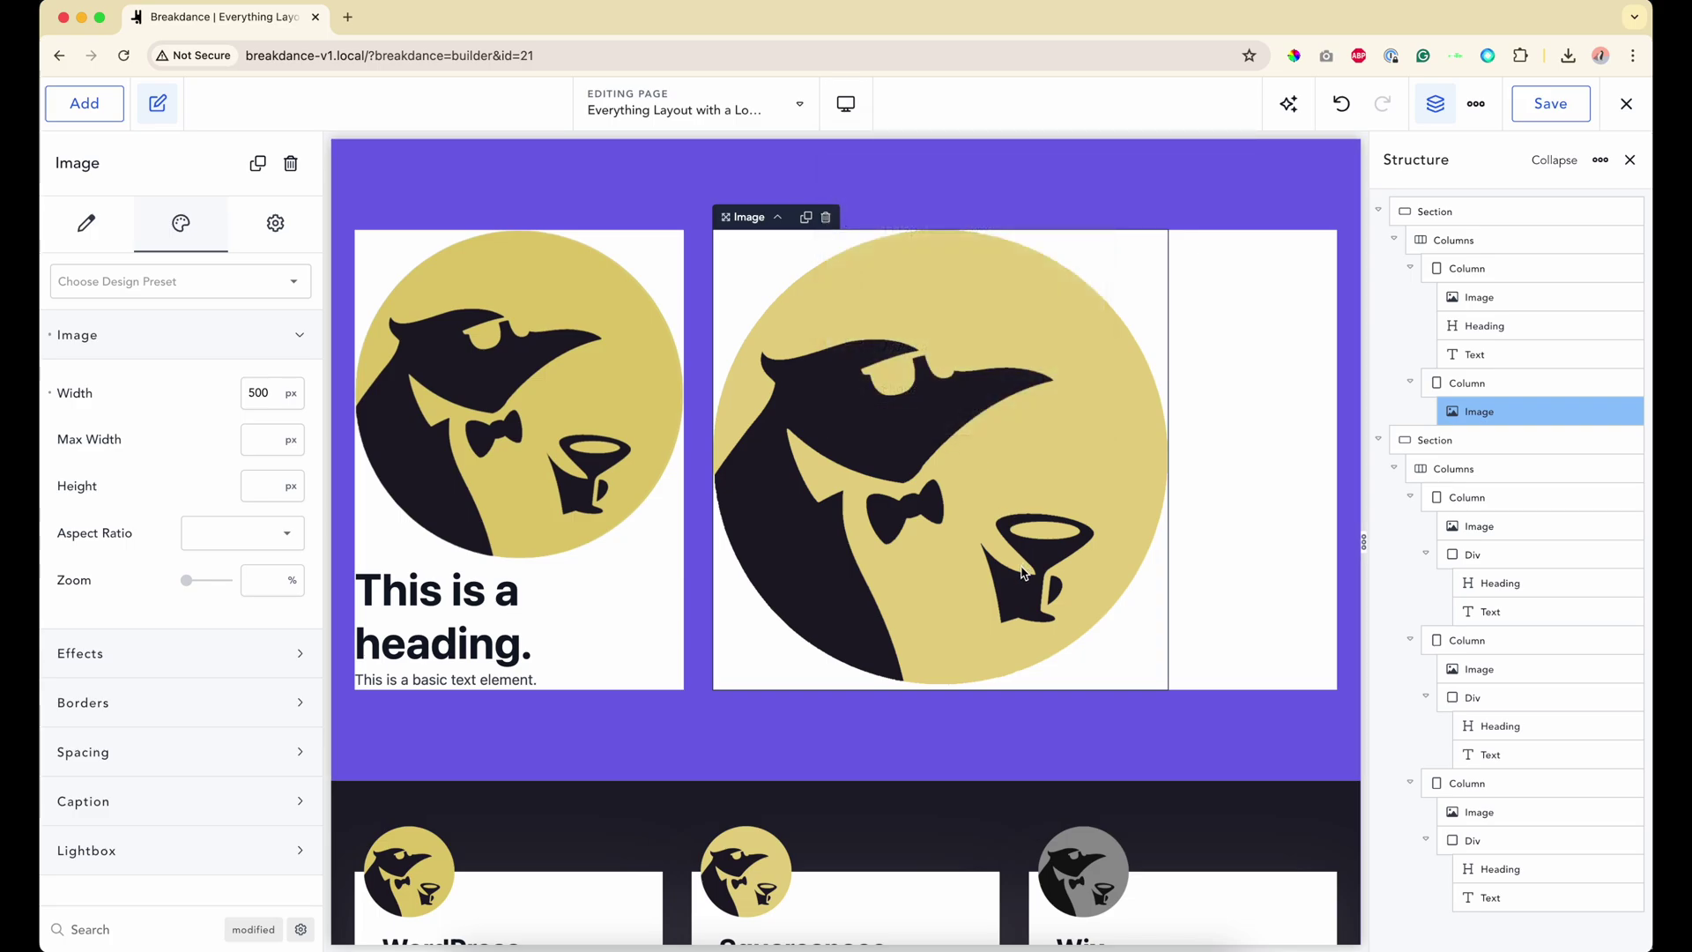
# Step: Clear the right penguin's fixed width and set its max width to 200 px
pyautogui.doubleClick(261, 393)
pyautogui.press('BackSpace')
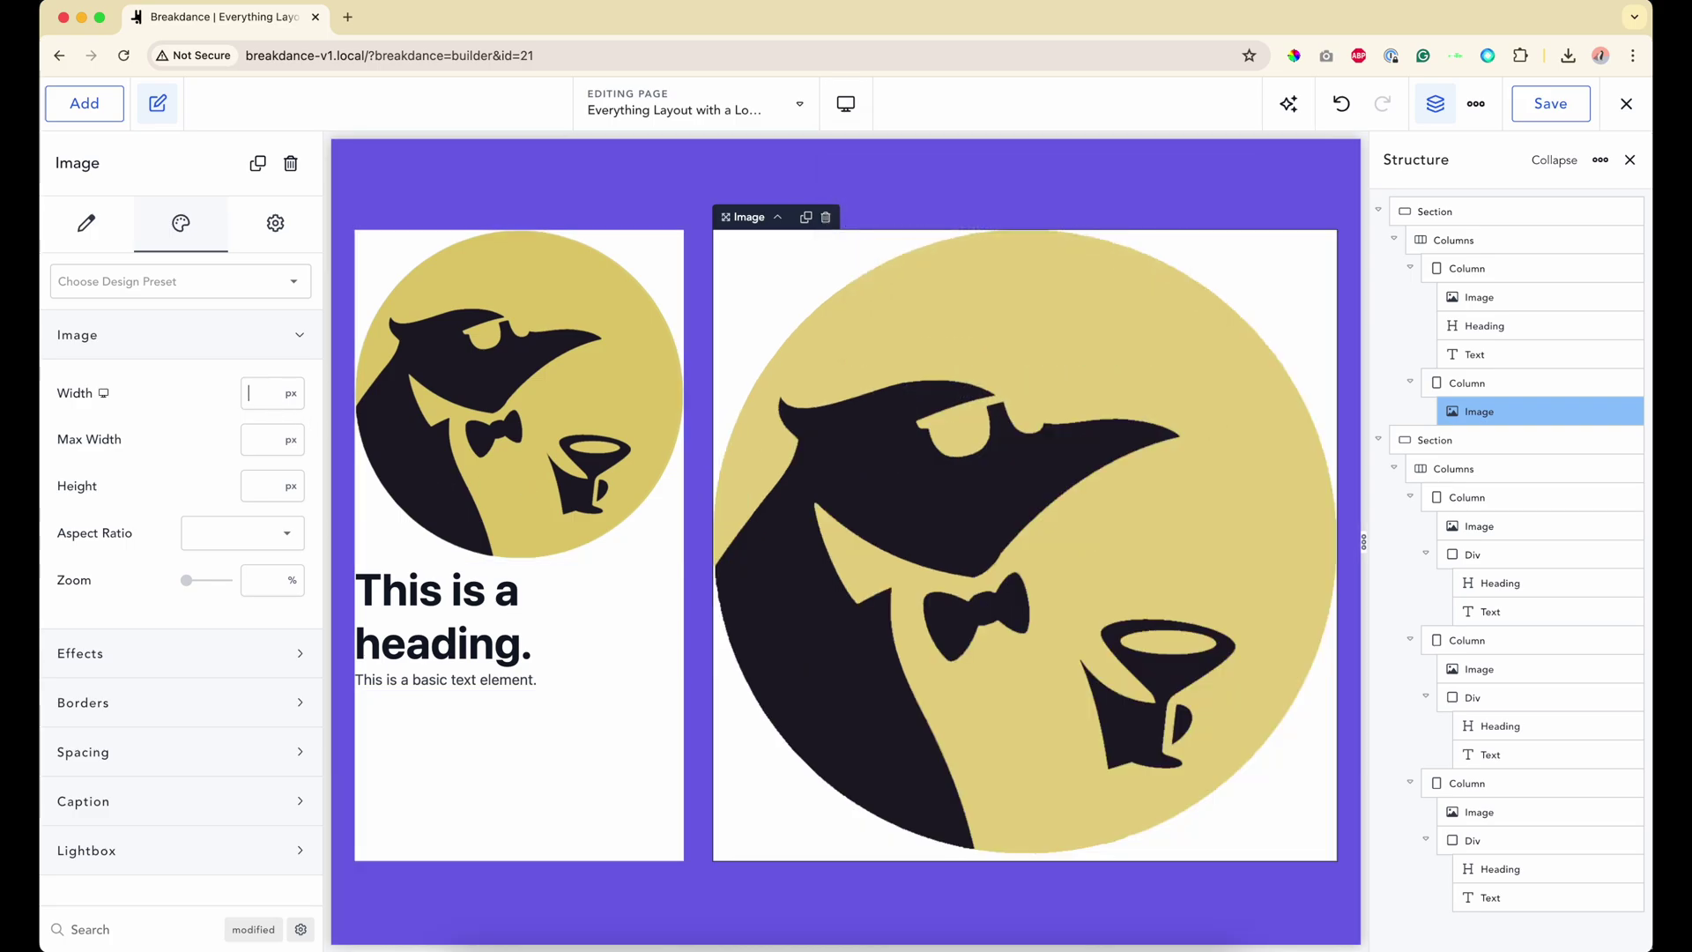
pyautogui.click(264, 442)
pyautogui.write('500')
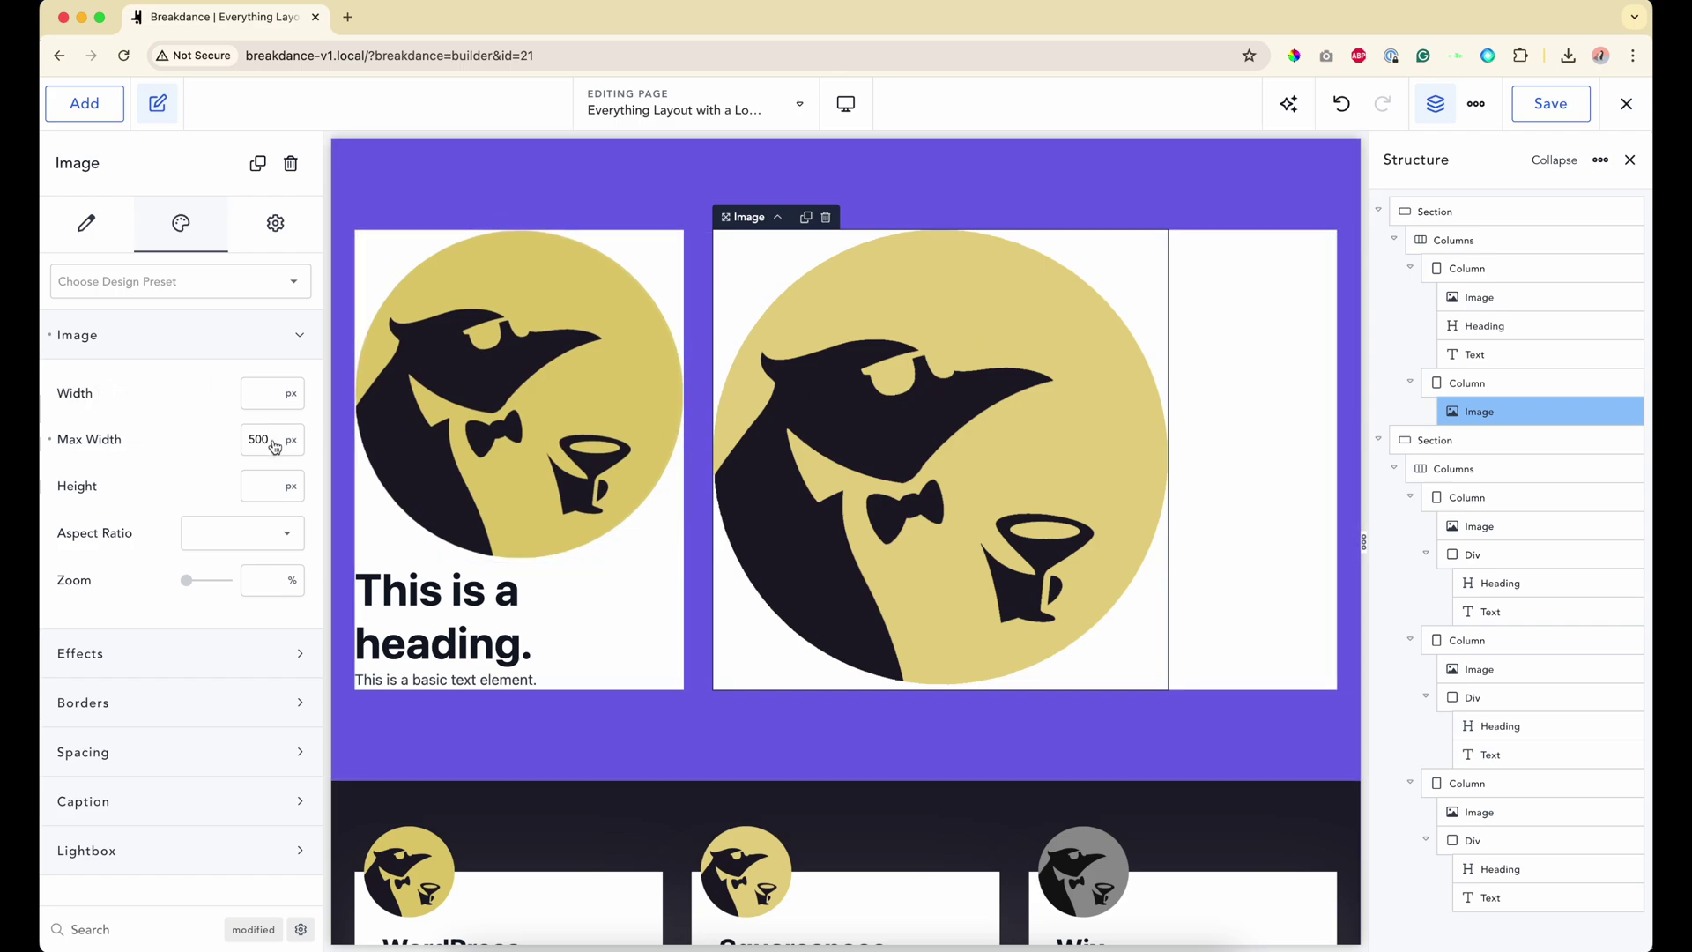
pyautogui.press('super+a')
pyautogui.write('200')
pyautogui.press('super+a')
pyautogui.write('300')
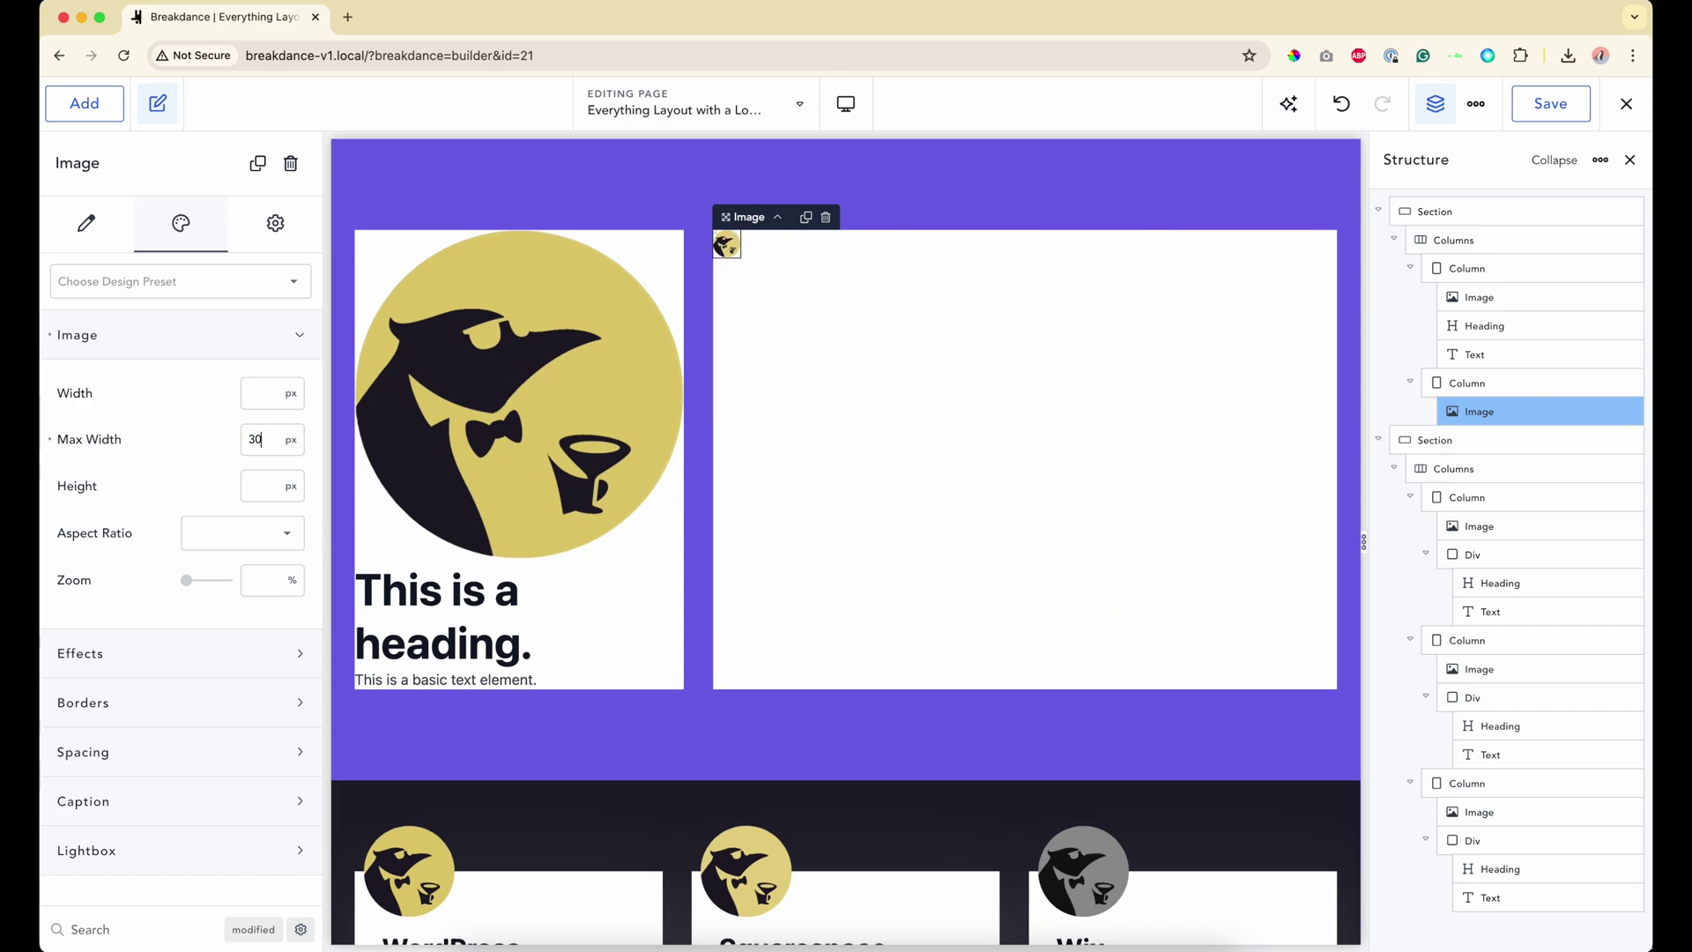
# Step: Try a 200 px width on the left penguin and re-enter the right one's 200 px max width
pyautogui.click(631, 370)
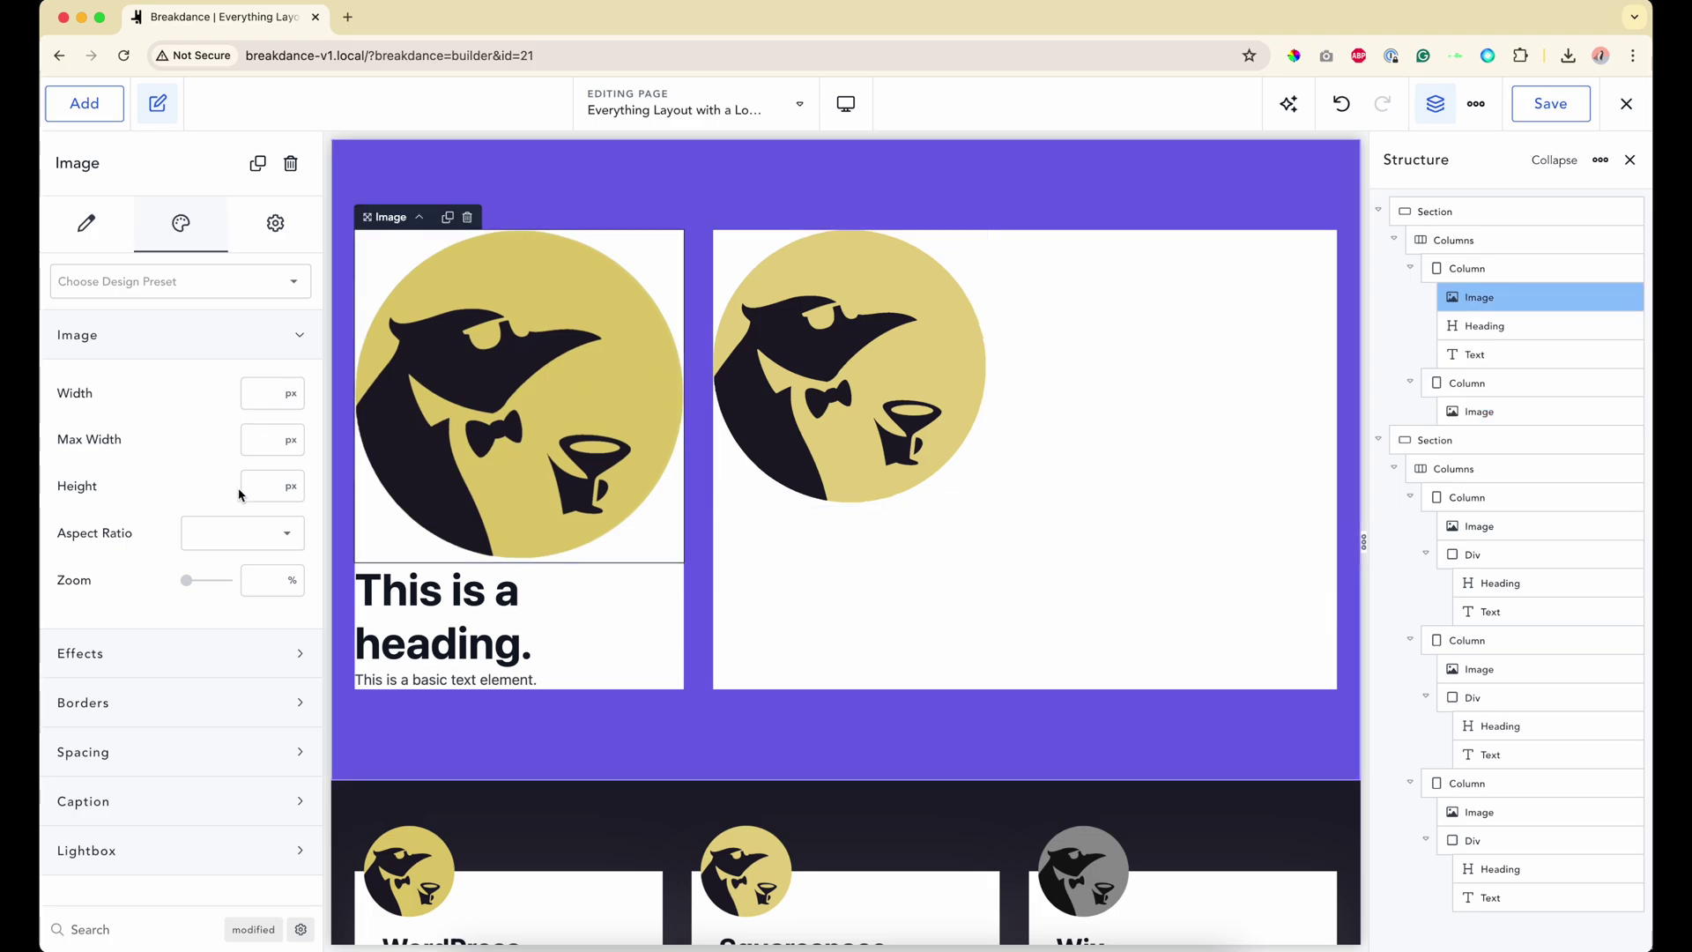
pyautogui.click(256, 402)
pyautogui.write('300')
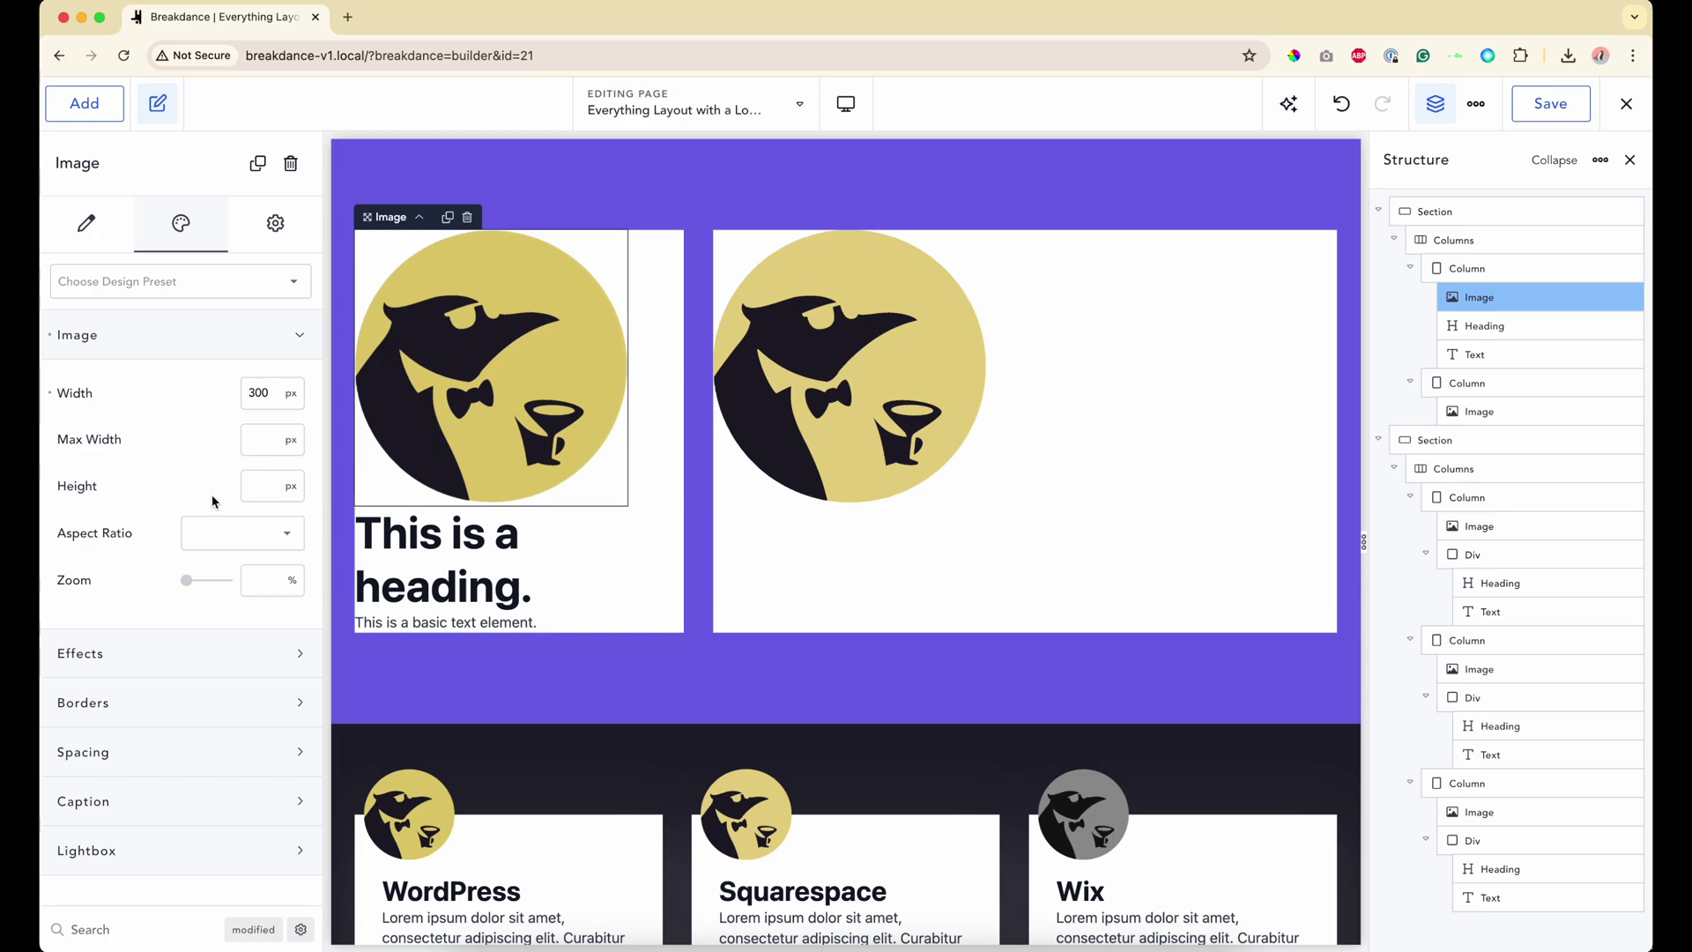
pyautogui.doubleClick(259, 393)
pyautogui.write('200')
pyautogui.click(800, 372)
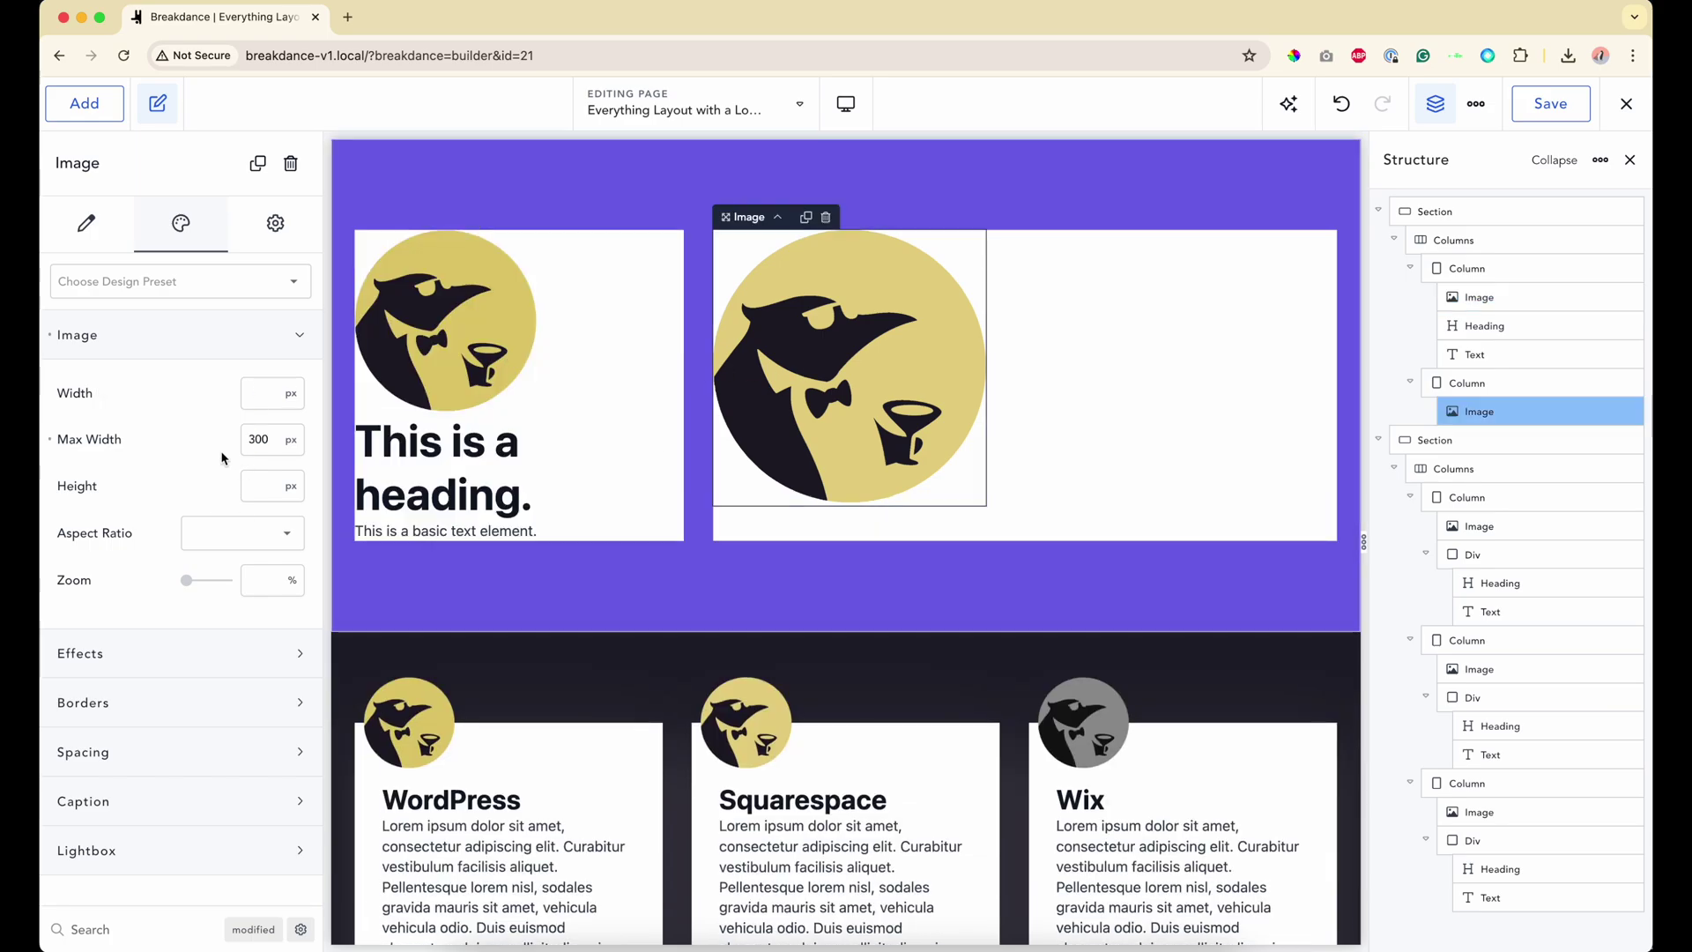
pyautogui.click(258, 441)
pyautogui.write('200')
# Step: Clear the left penguin's fixed width and cap its max width at 200 px
pyautogui.click(418, 369)
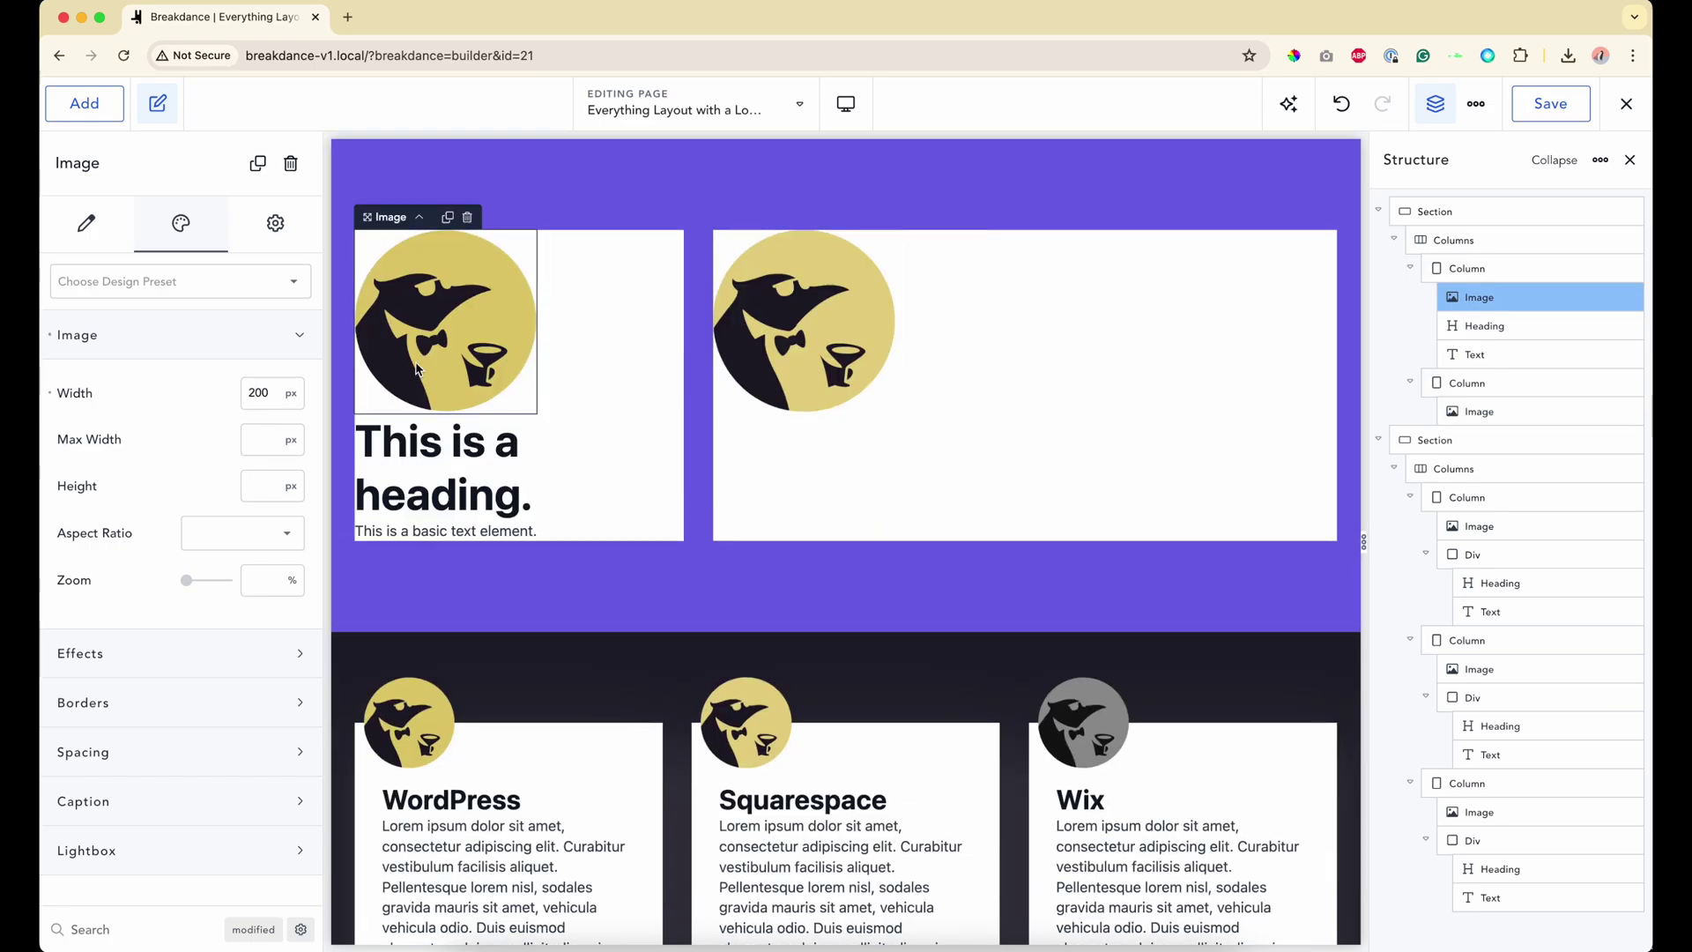
pyautogui.doubleClick(258, 393)
pyautogui.press('BackSpace')
pyautogui.click(249, 439)
pyautogui.write('200')
pyautogui.scroll(-5, 392, 328)
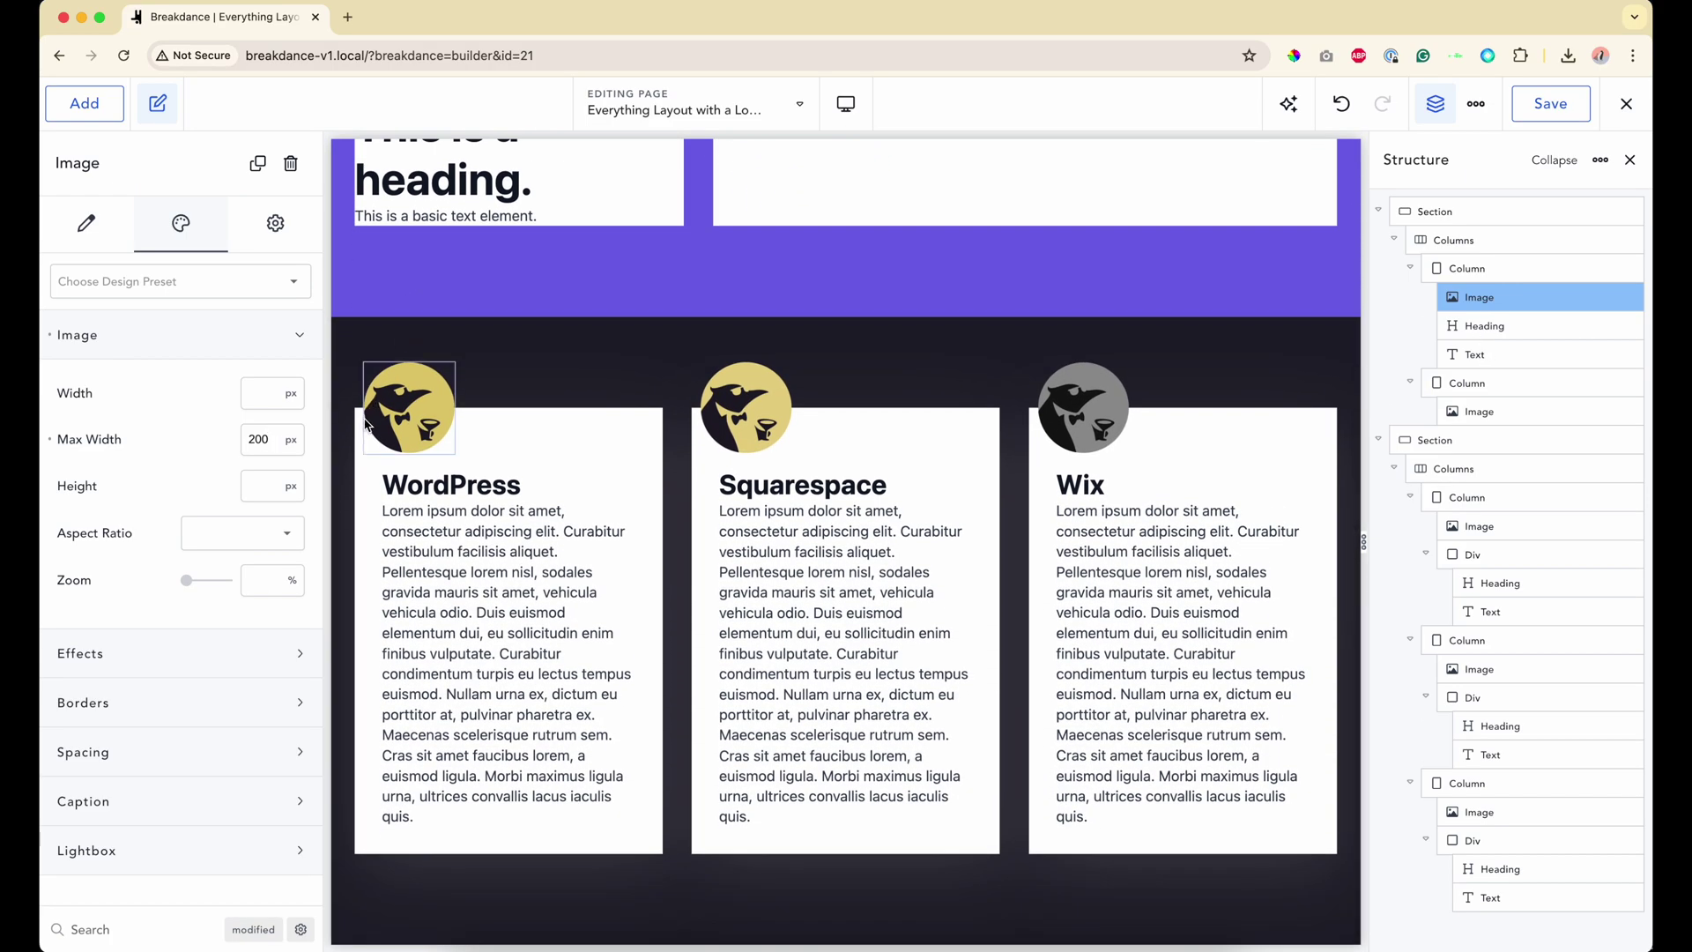
pyautogui.scroll(5, 369, 426)
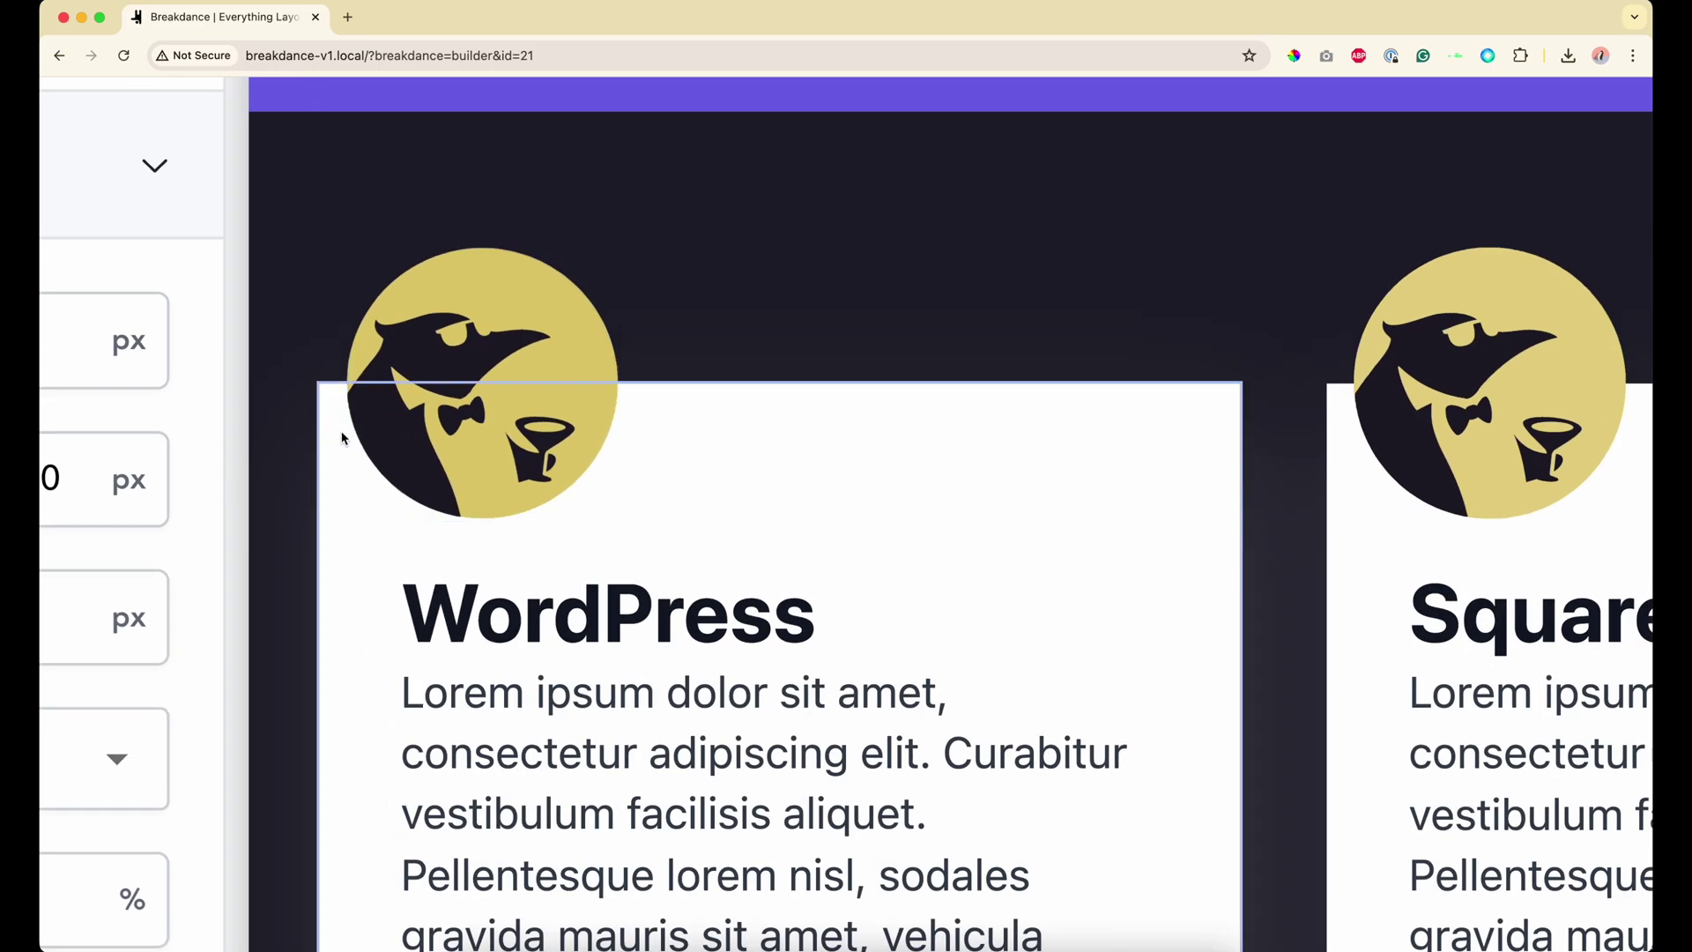
pyautogui.scroll(-5, 340, 438)
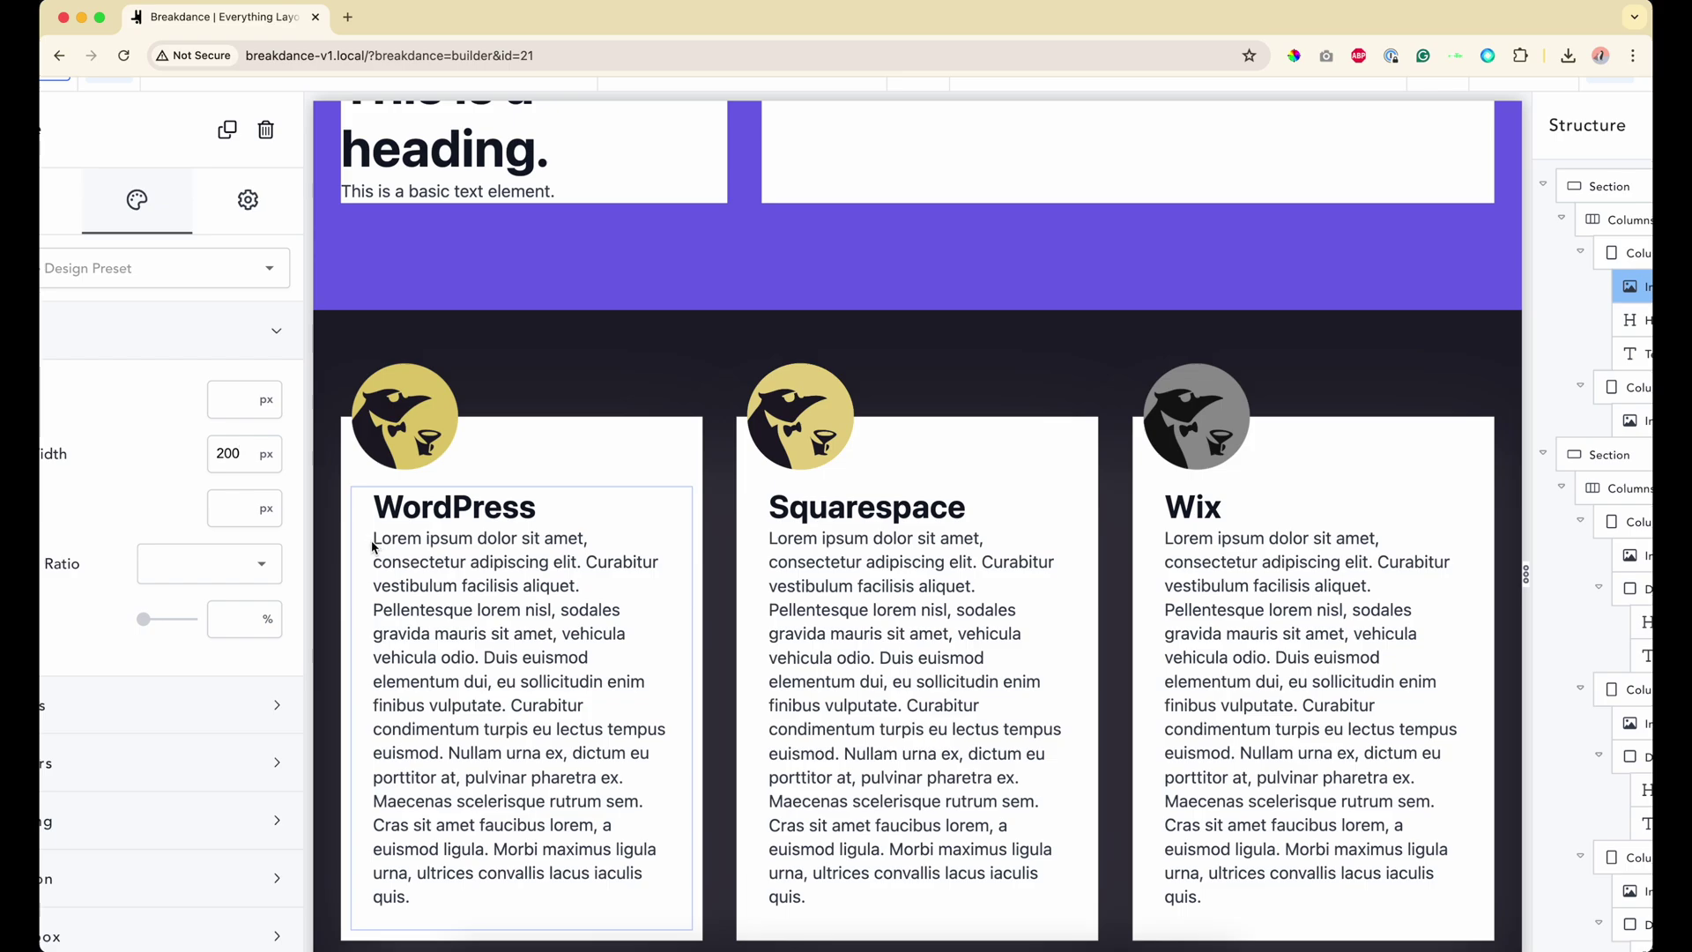
pyautogui.scroll(-5, 371, 542)
pyautogui.scroll(5, 524, 501)
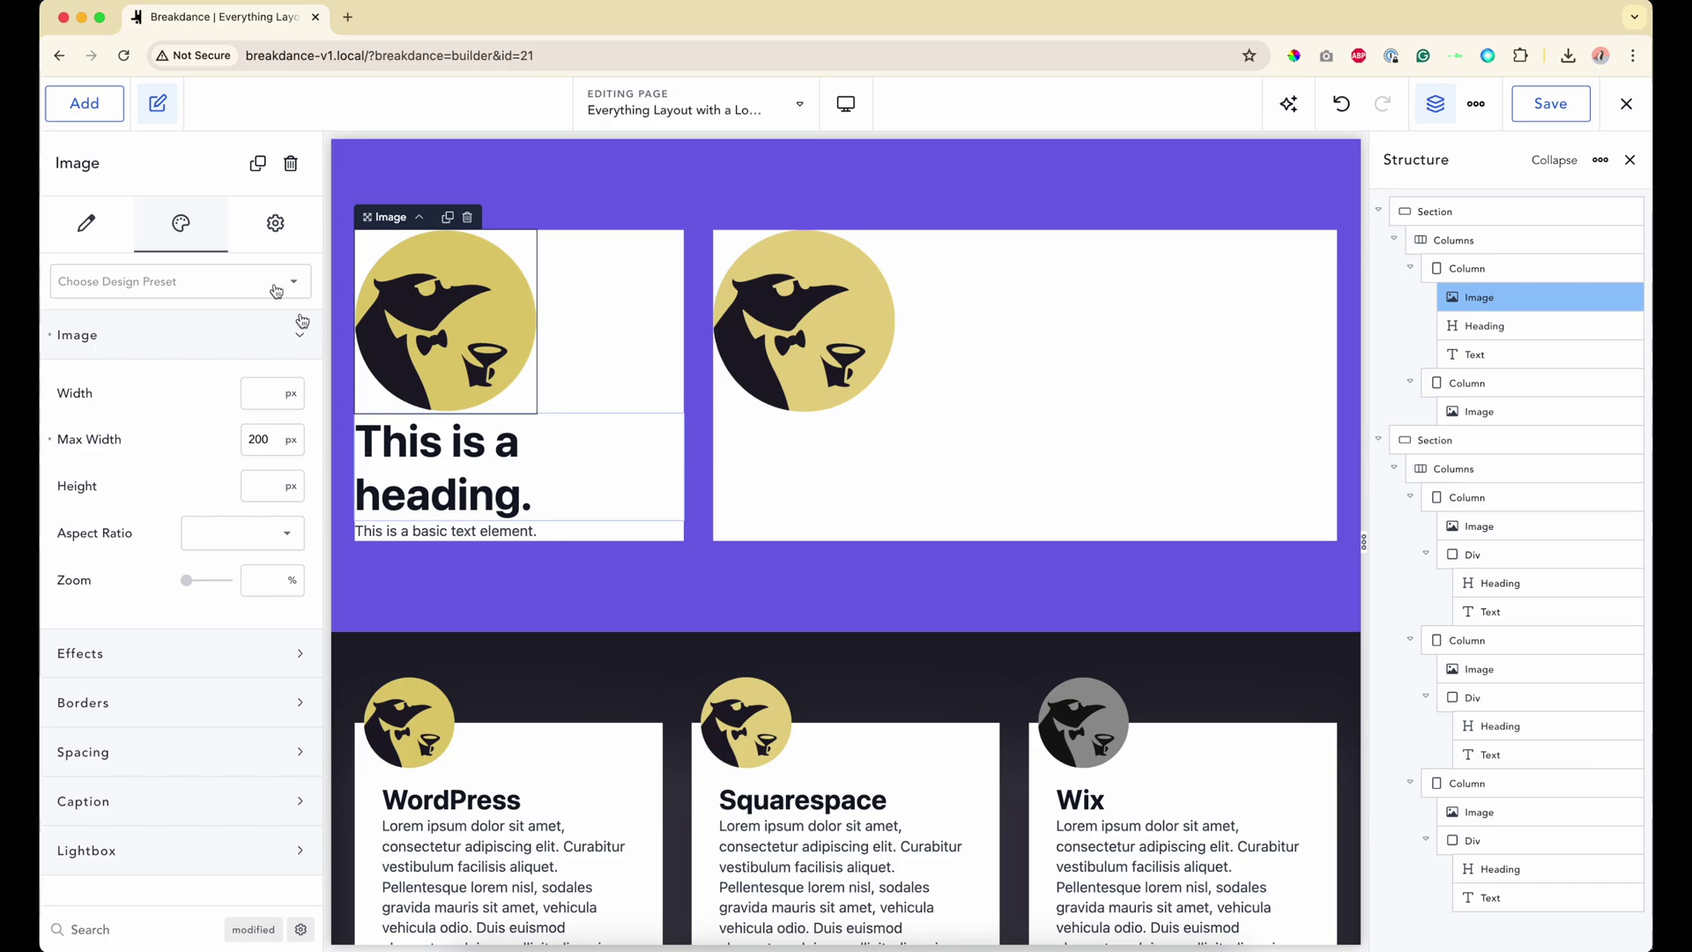
# Step: Insert a Div below the first image and move the heading and text into it
pyautogui.click(88, 110)
pyautogui.write('div')
pyautogui.press('Return')
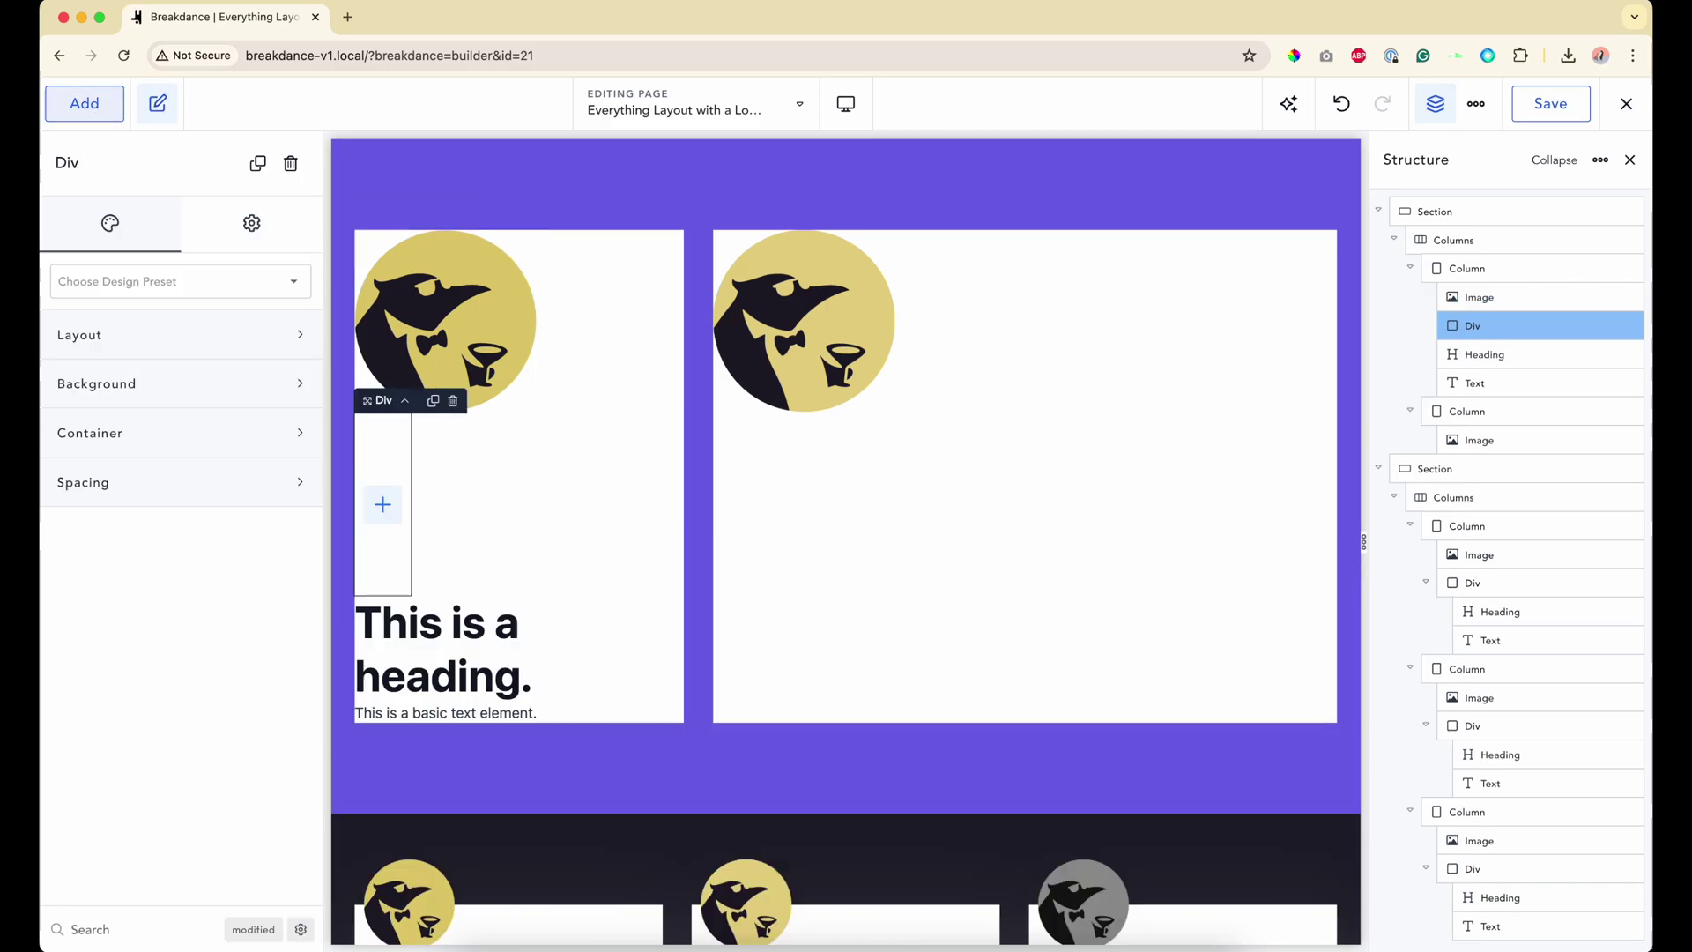
pyautogui.moveTo(1476, 361); pyautogui.dragTo(1498, 384)
pyautogui.click(1586, 325)
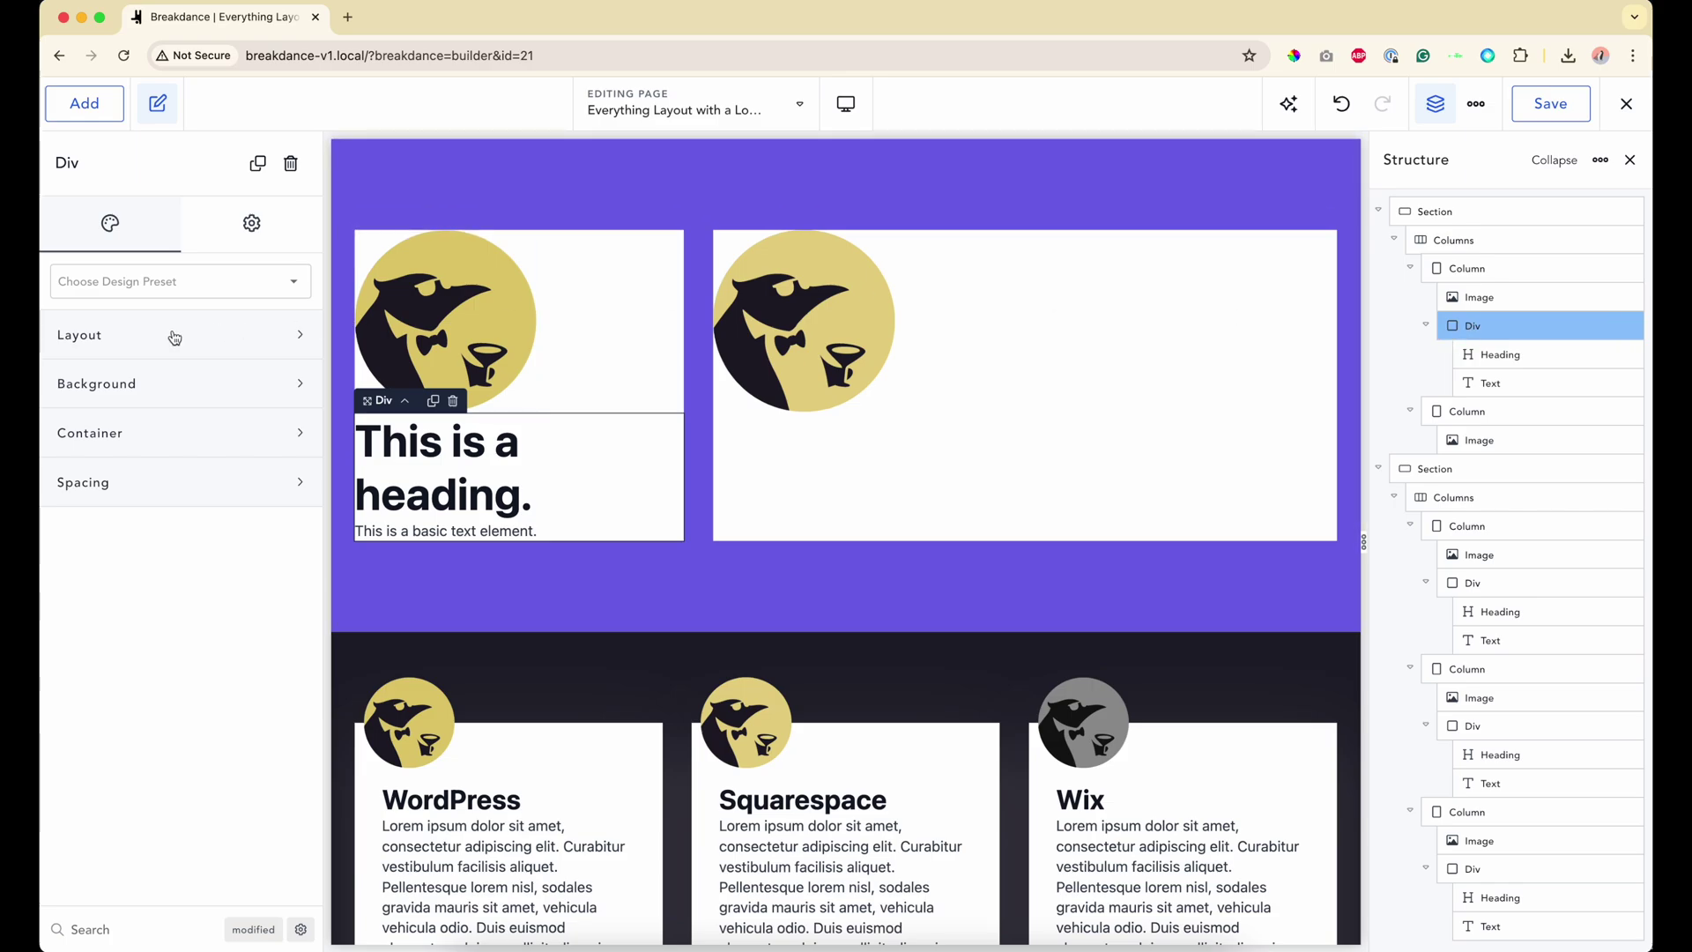
# Step: Set the Div's padding to 20 px on all sides, then change the top to 0
pyautogui.click(146, 431)
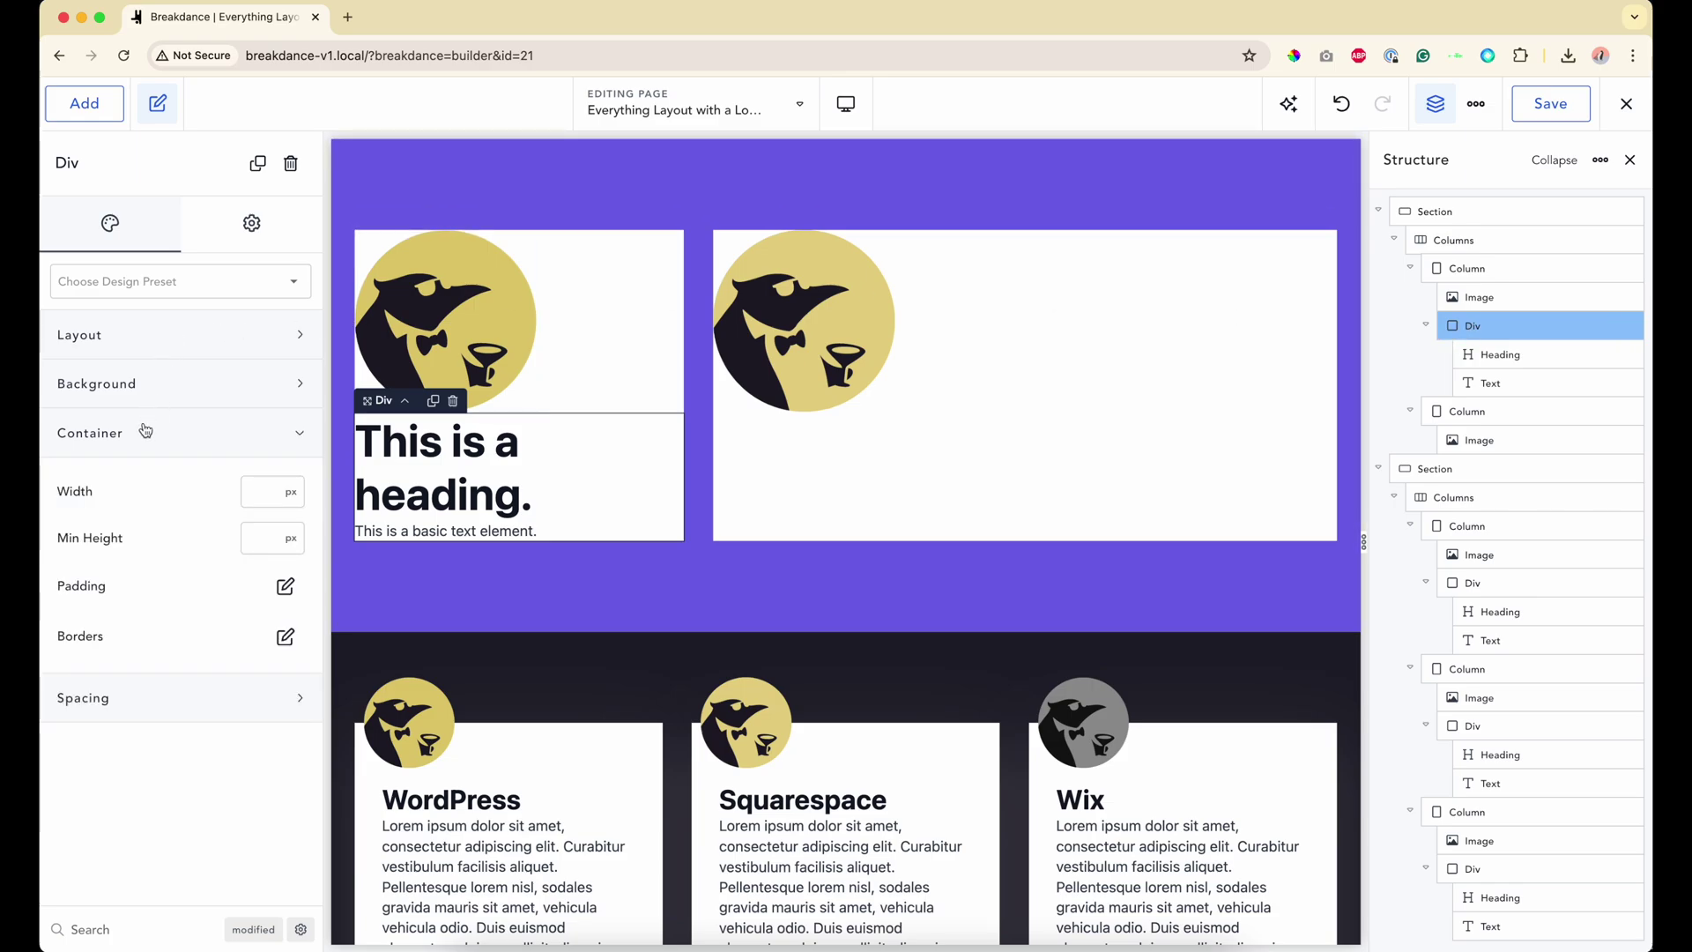
pyautogui.click(285, 586)
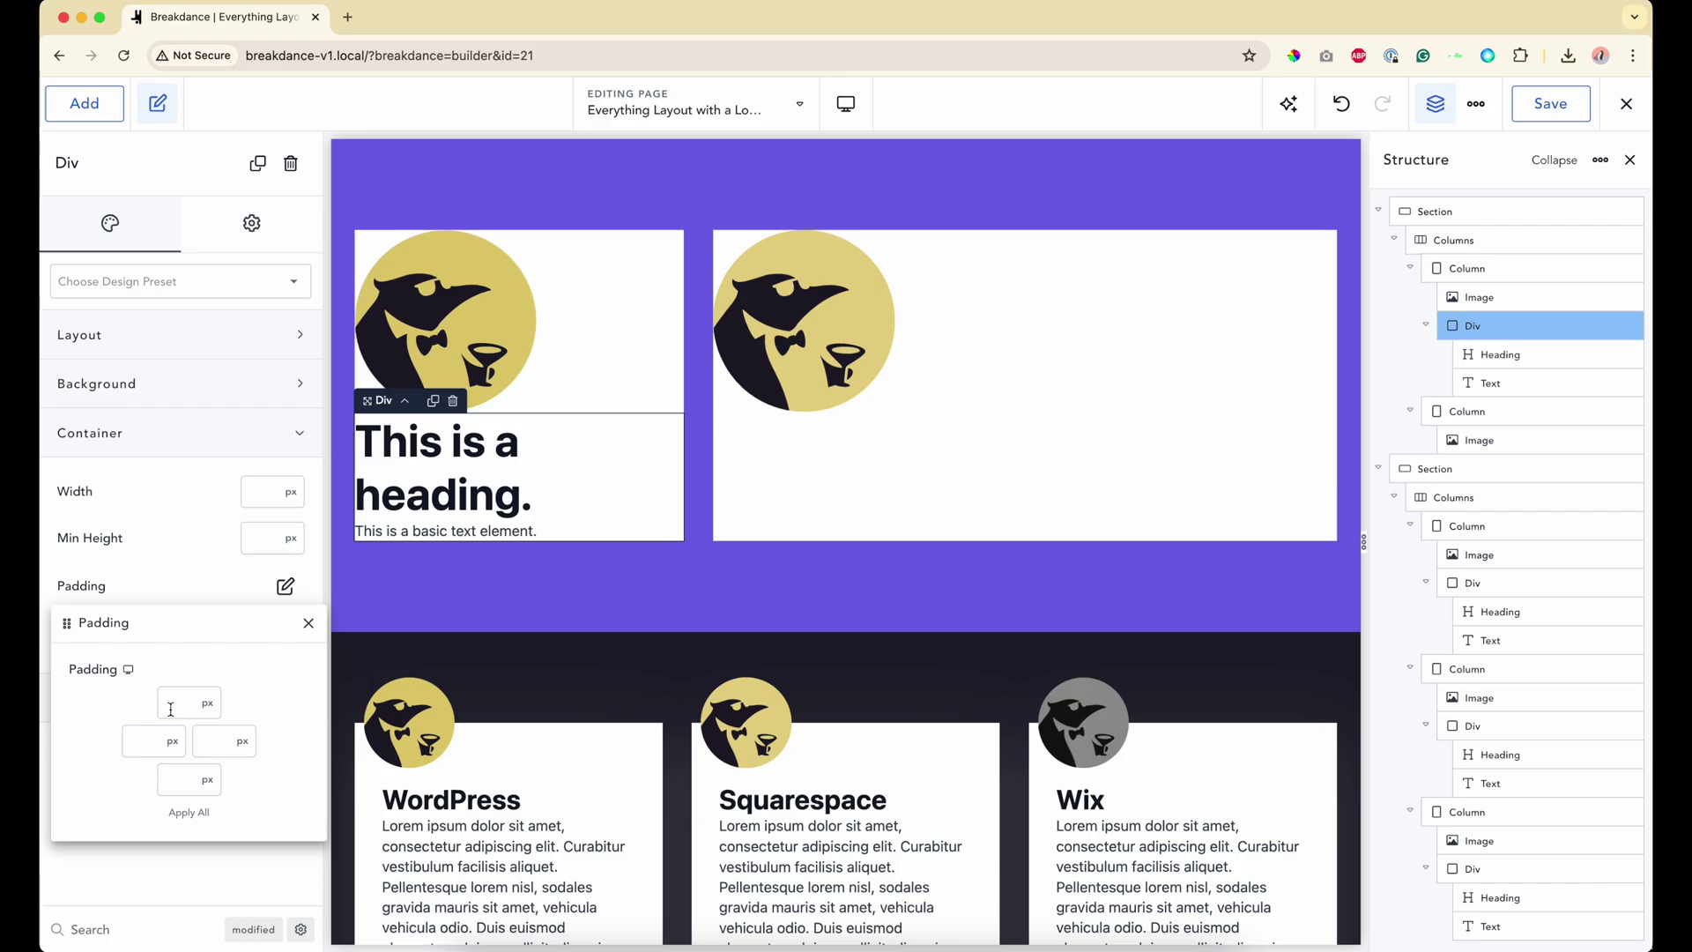
pyautogui.click(172, 813)
pyautogui.click(154, 748)
pyautogui.write('20')
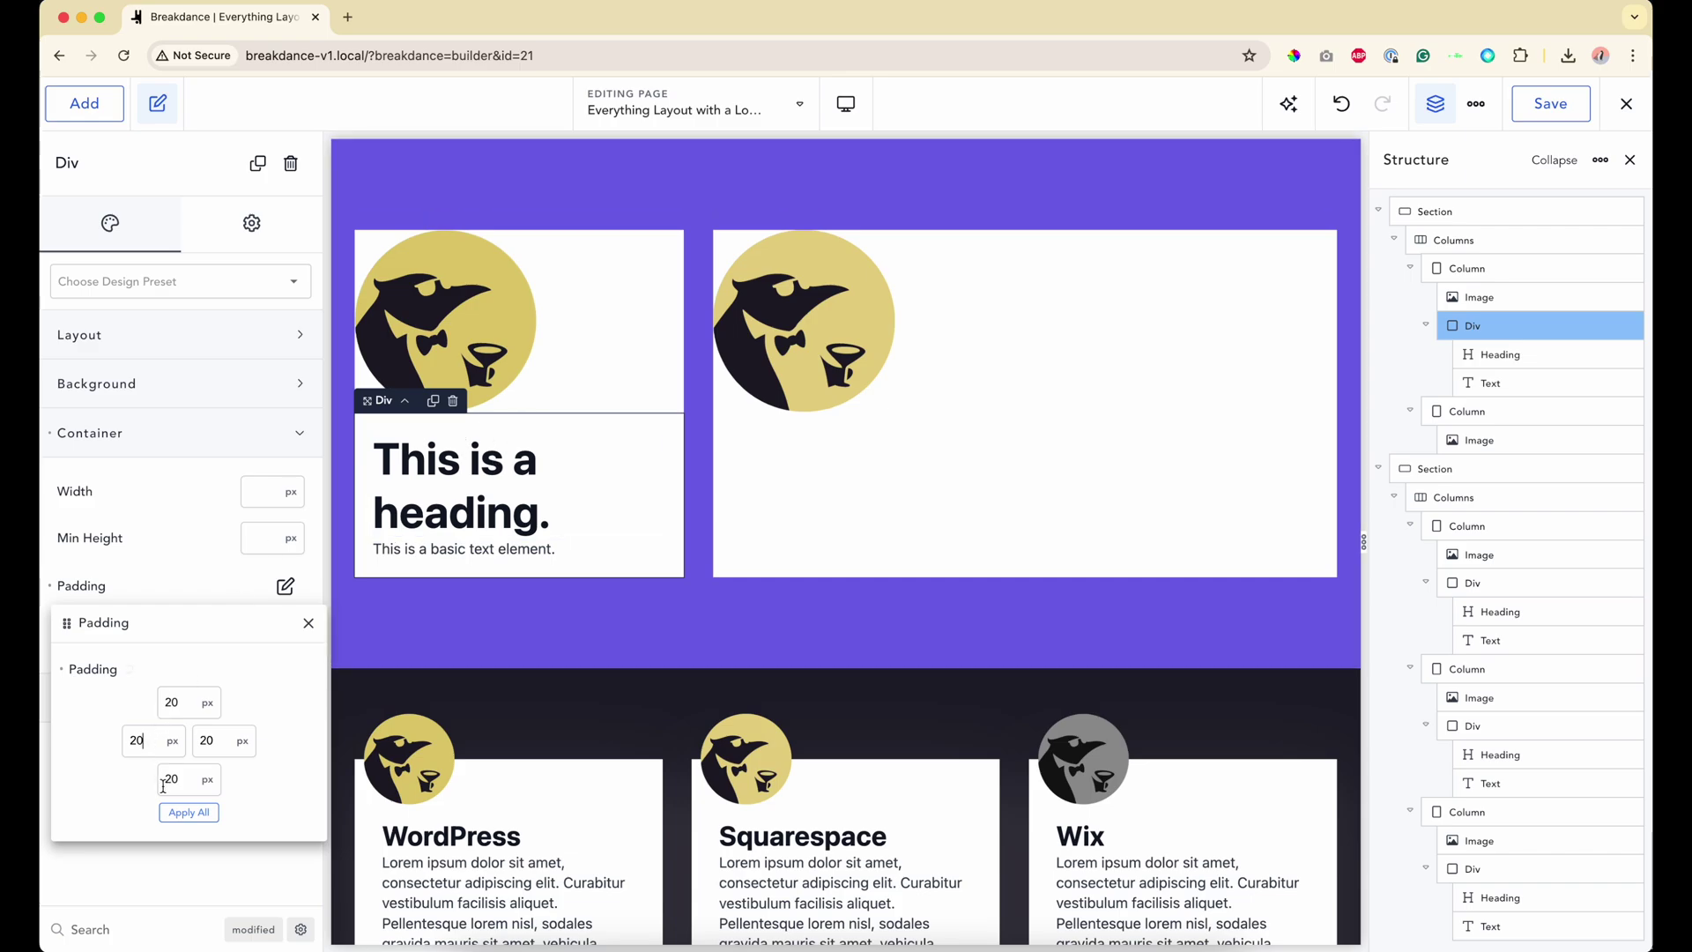
pyautogui.click(185, 812)
pyautogui.doubleClick(188, 709)
pyautogui.write('0')
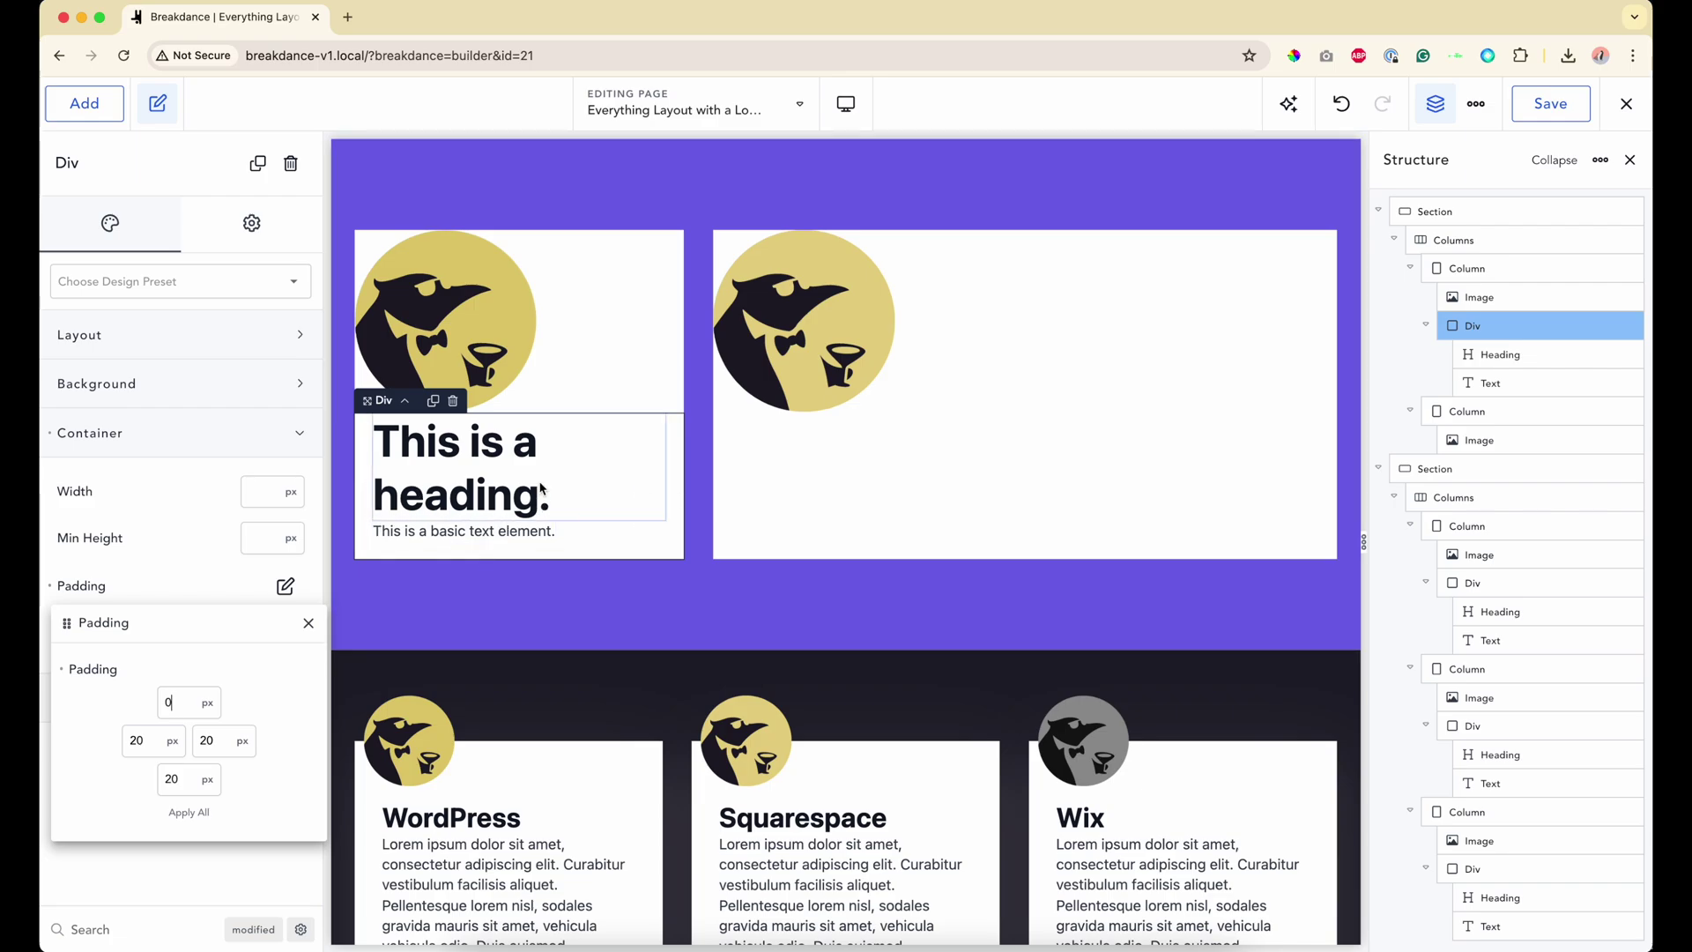
pyautogui.click(308, 623)
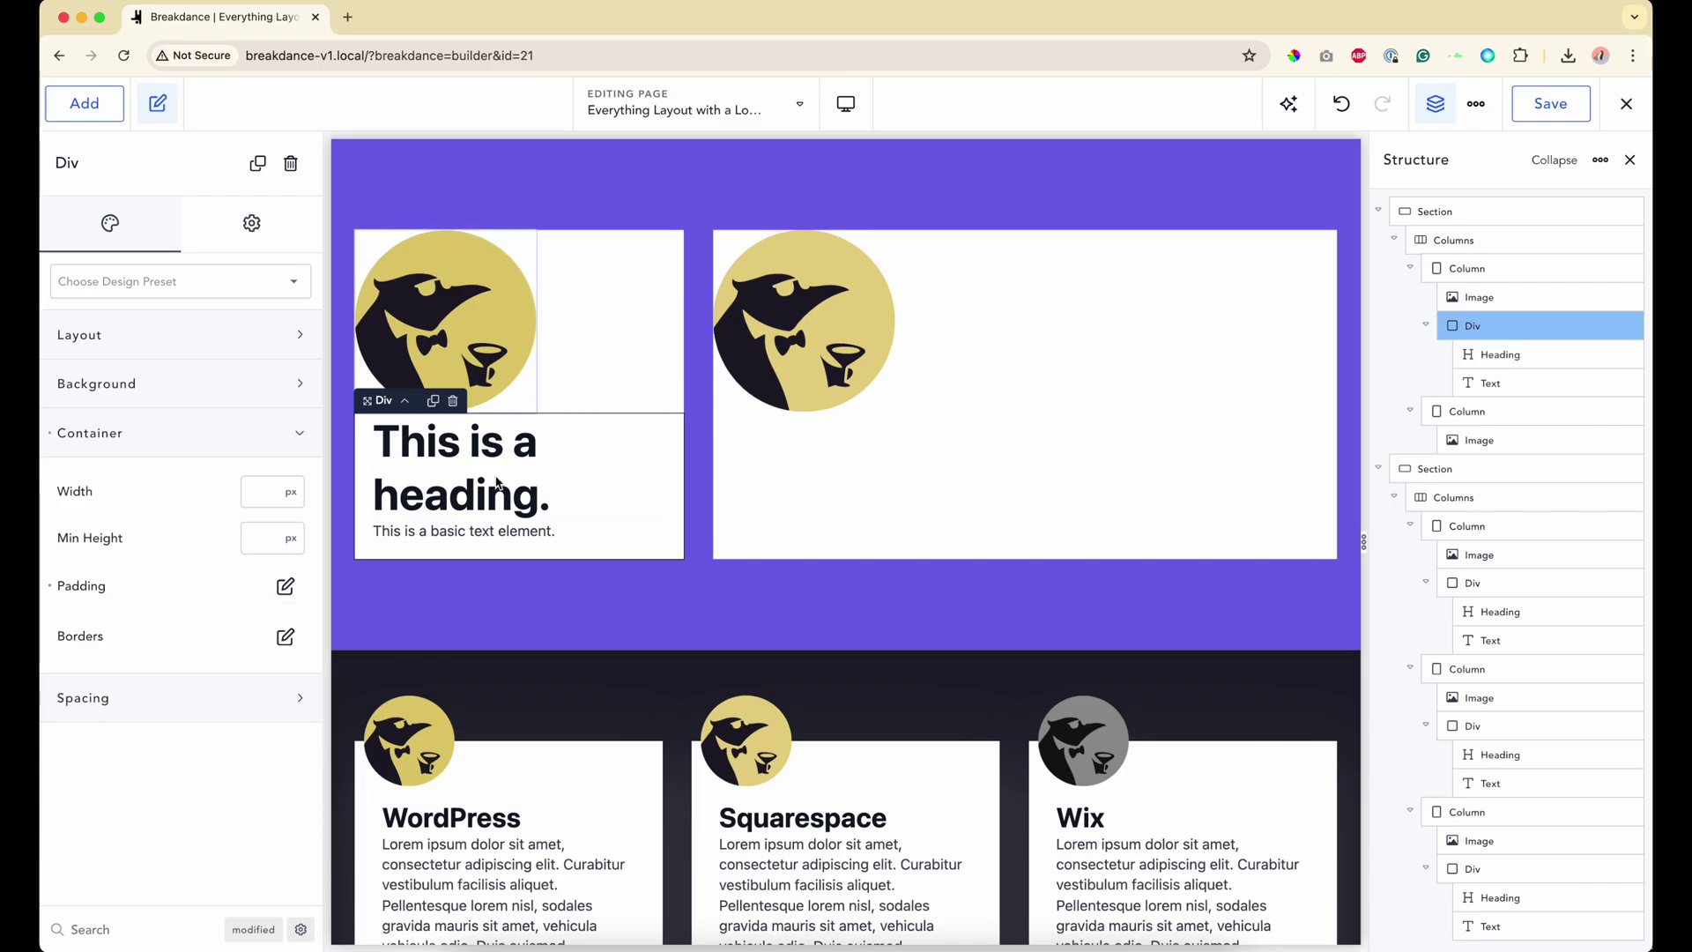
# Step: Enter -30 px as the left penguin image's Spacing > Margin Top
pyautogui.scroll(-5, 498, 485)
pyautogui.scroll(5, 496, 483)
pyautogui.click(467, 301)
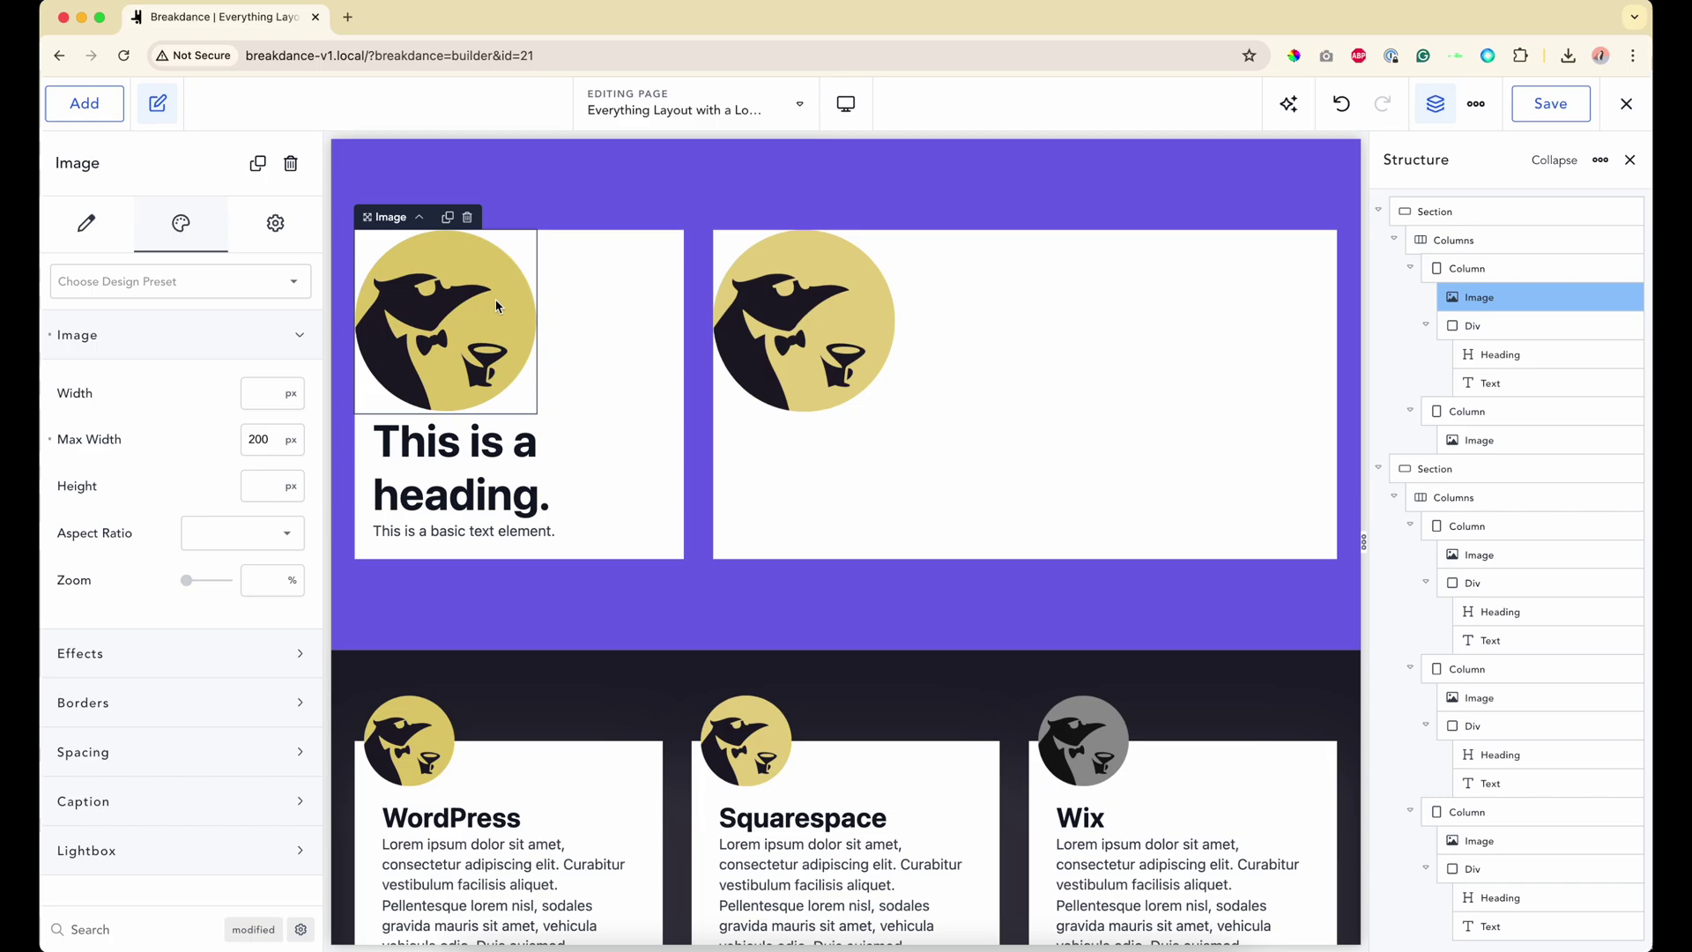
pyautogui.scroll(-2, 468, 687)
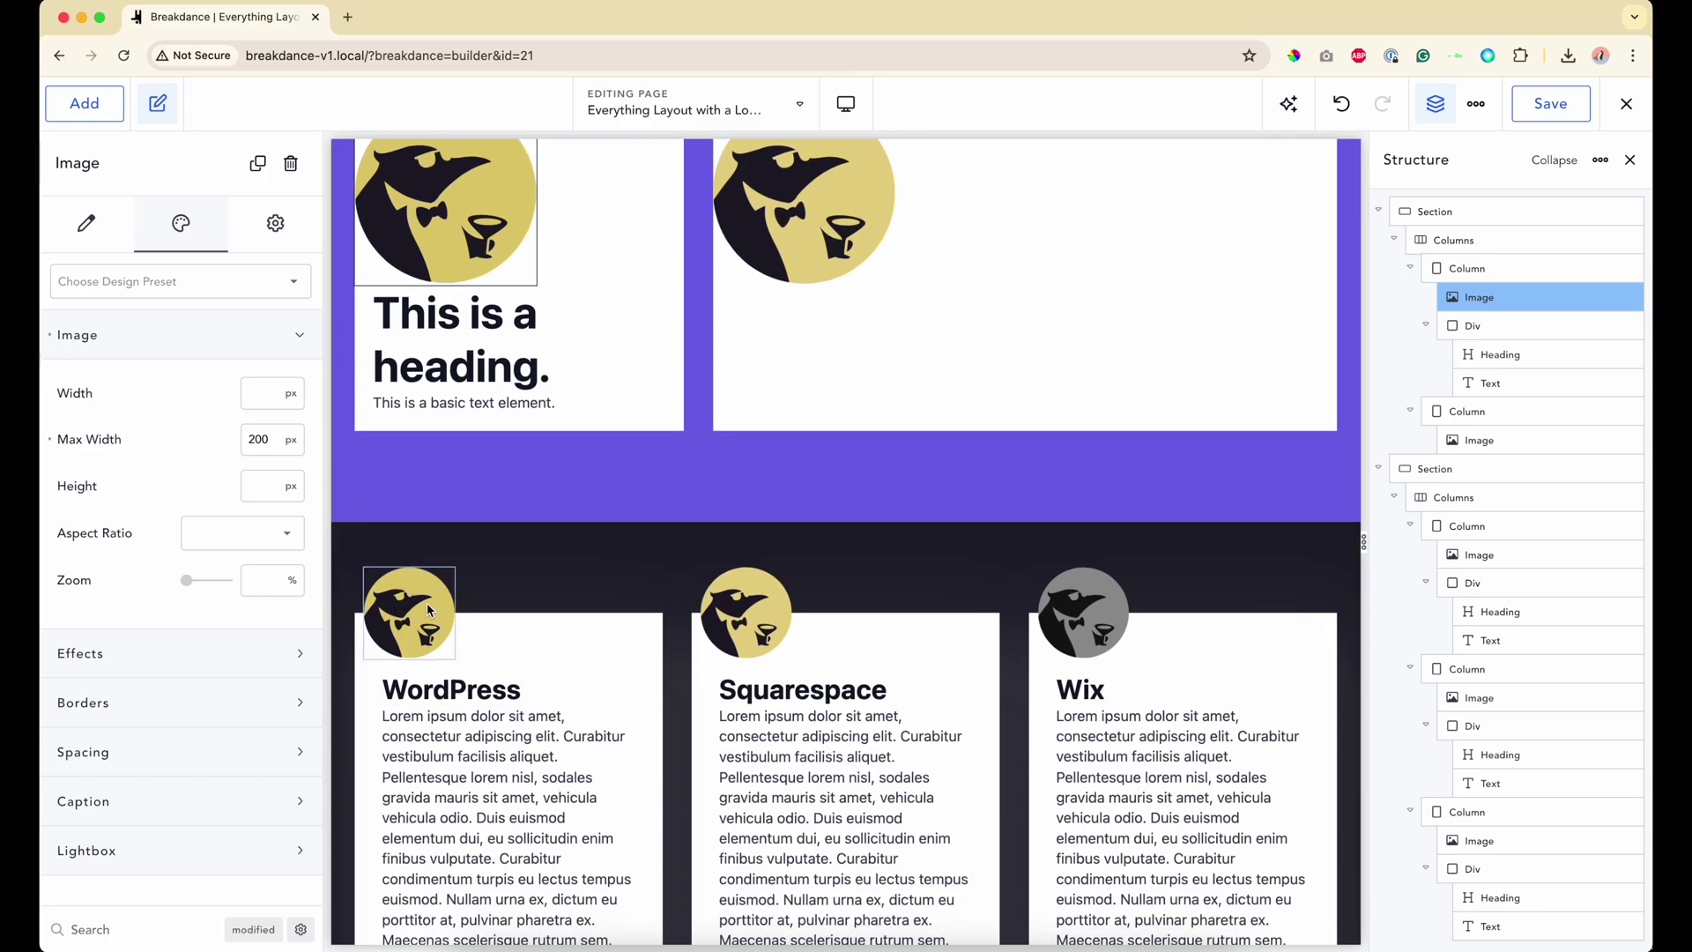
pyautogui.scroll(2, 401, 611)
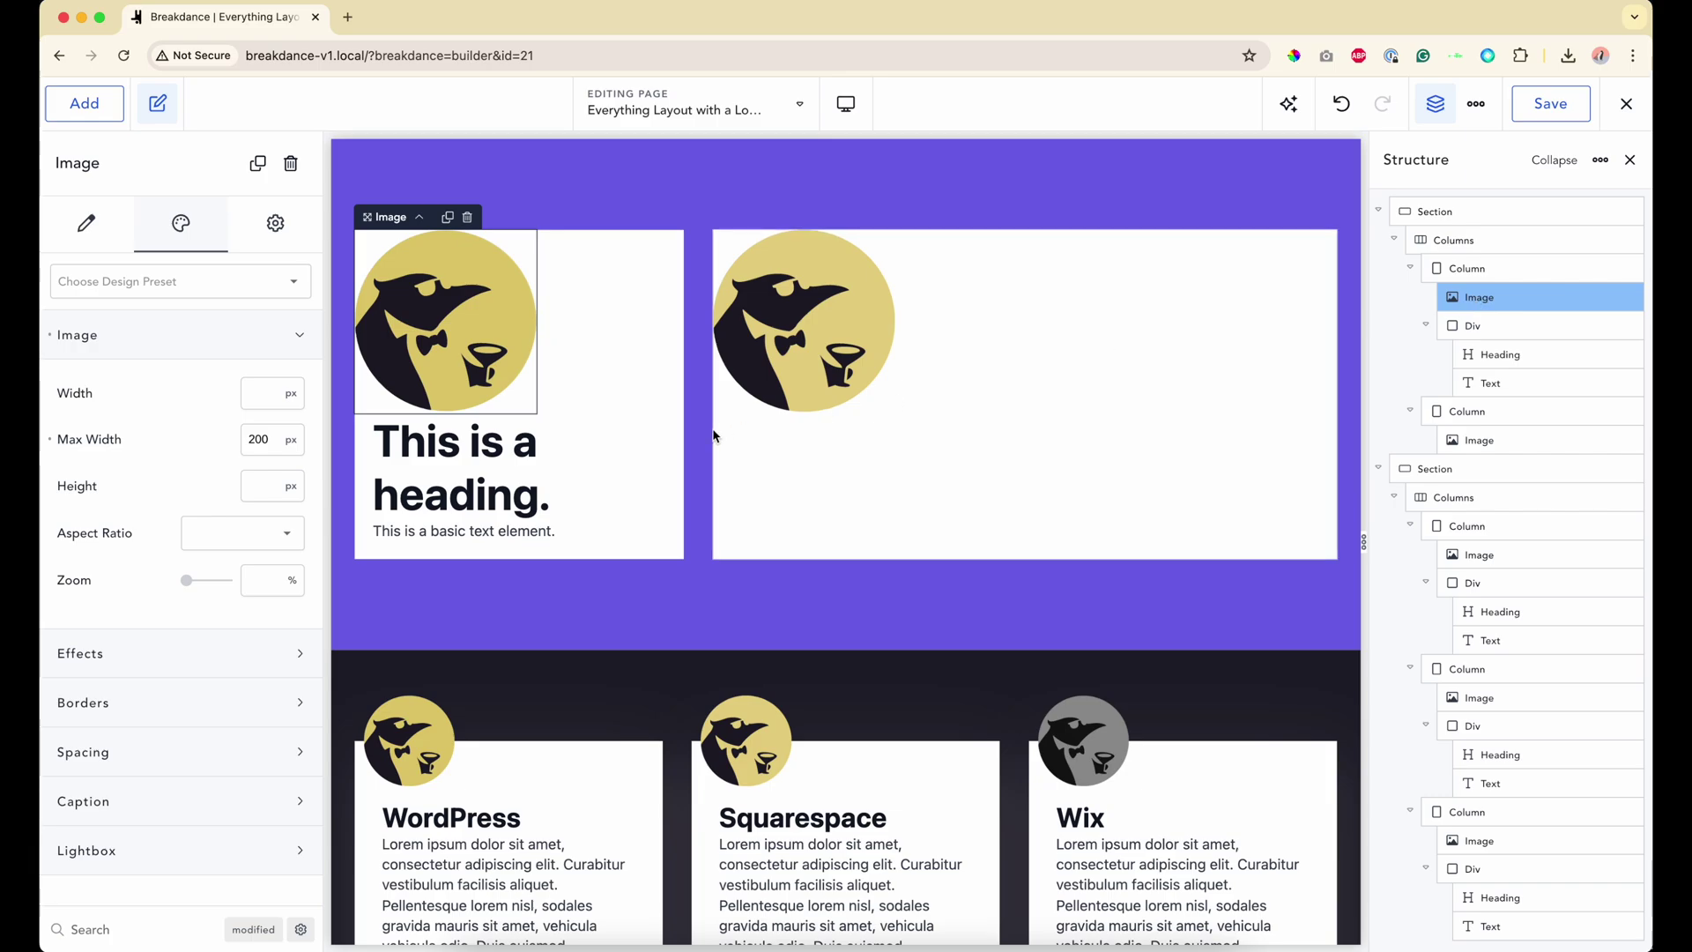
pyautogui.click(633, 526)
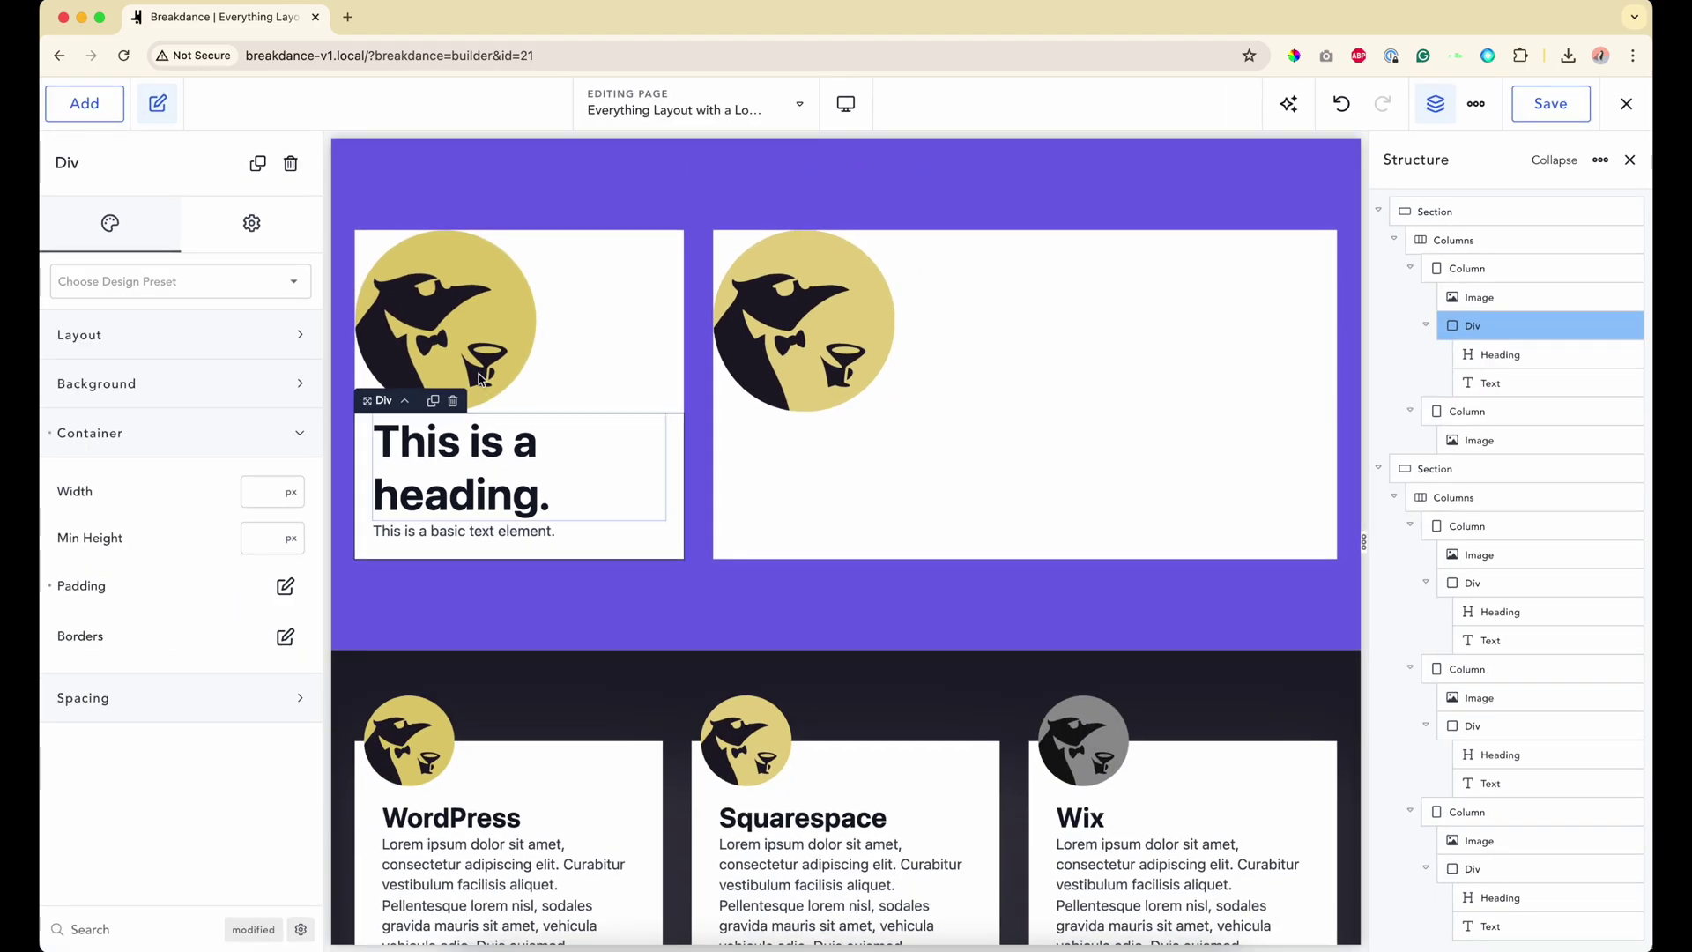
pyautogui.click(381, 252)
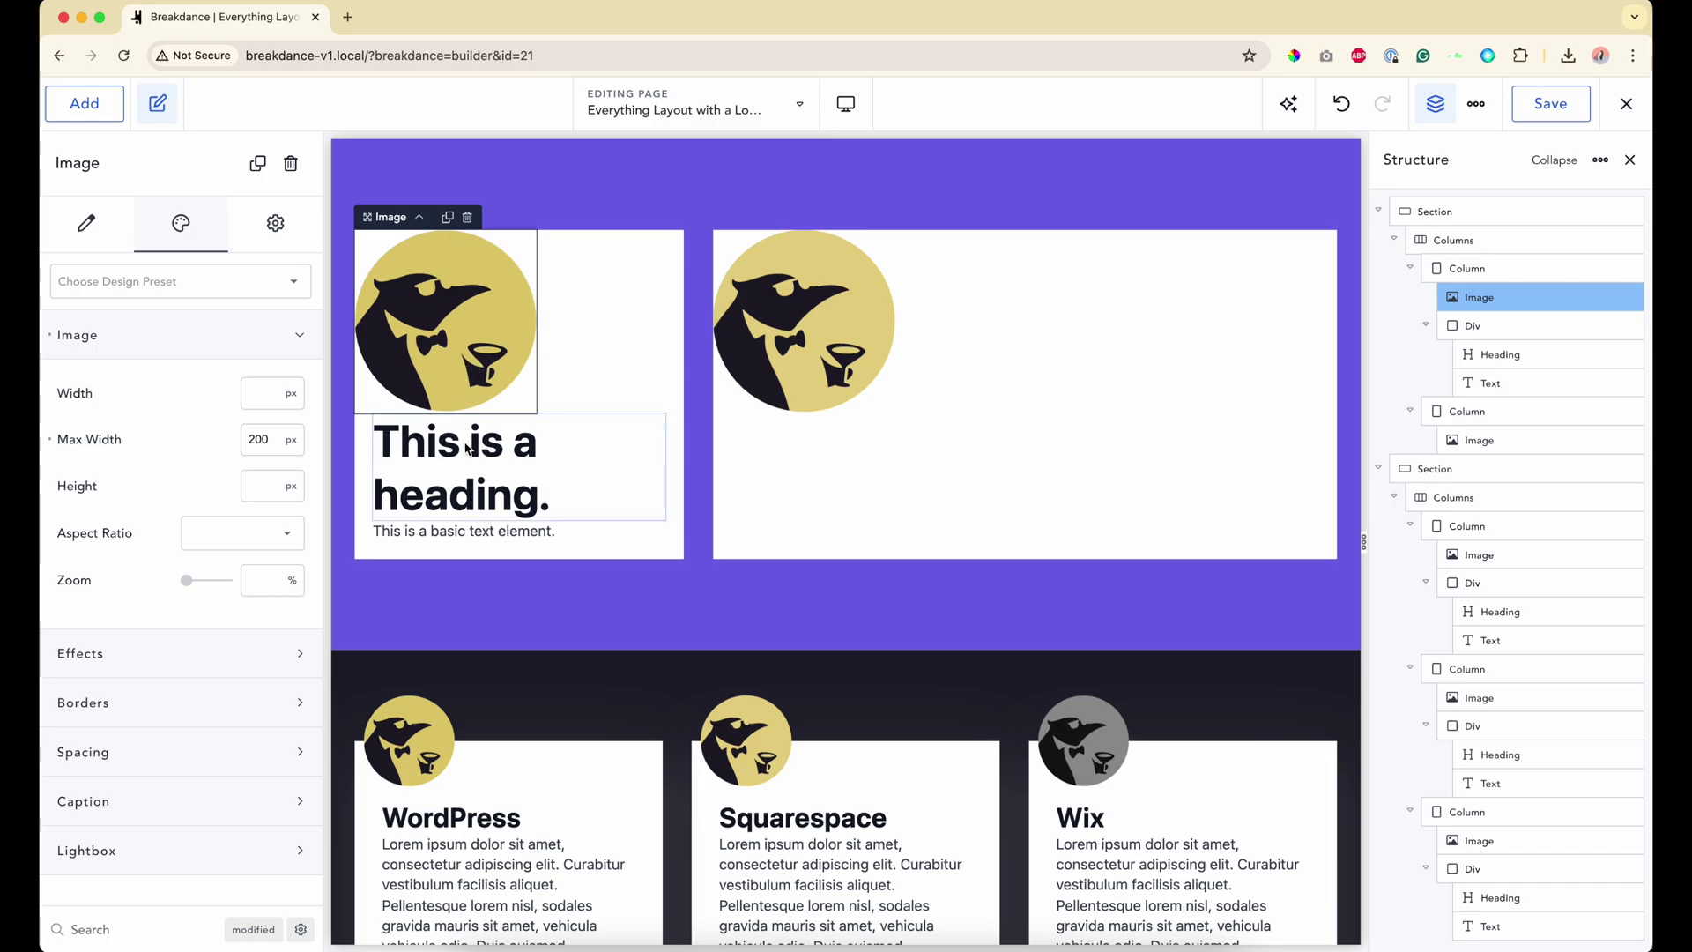
pyautogui.click(137, 752)
pyautogui.click(264, 725)
pyautogui.write('-30')
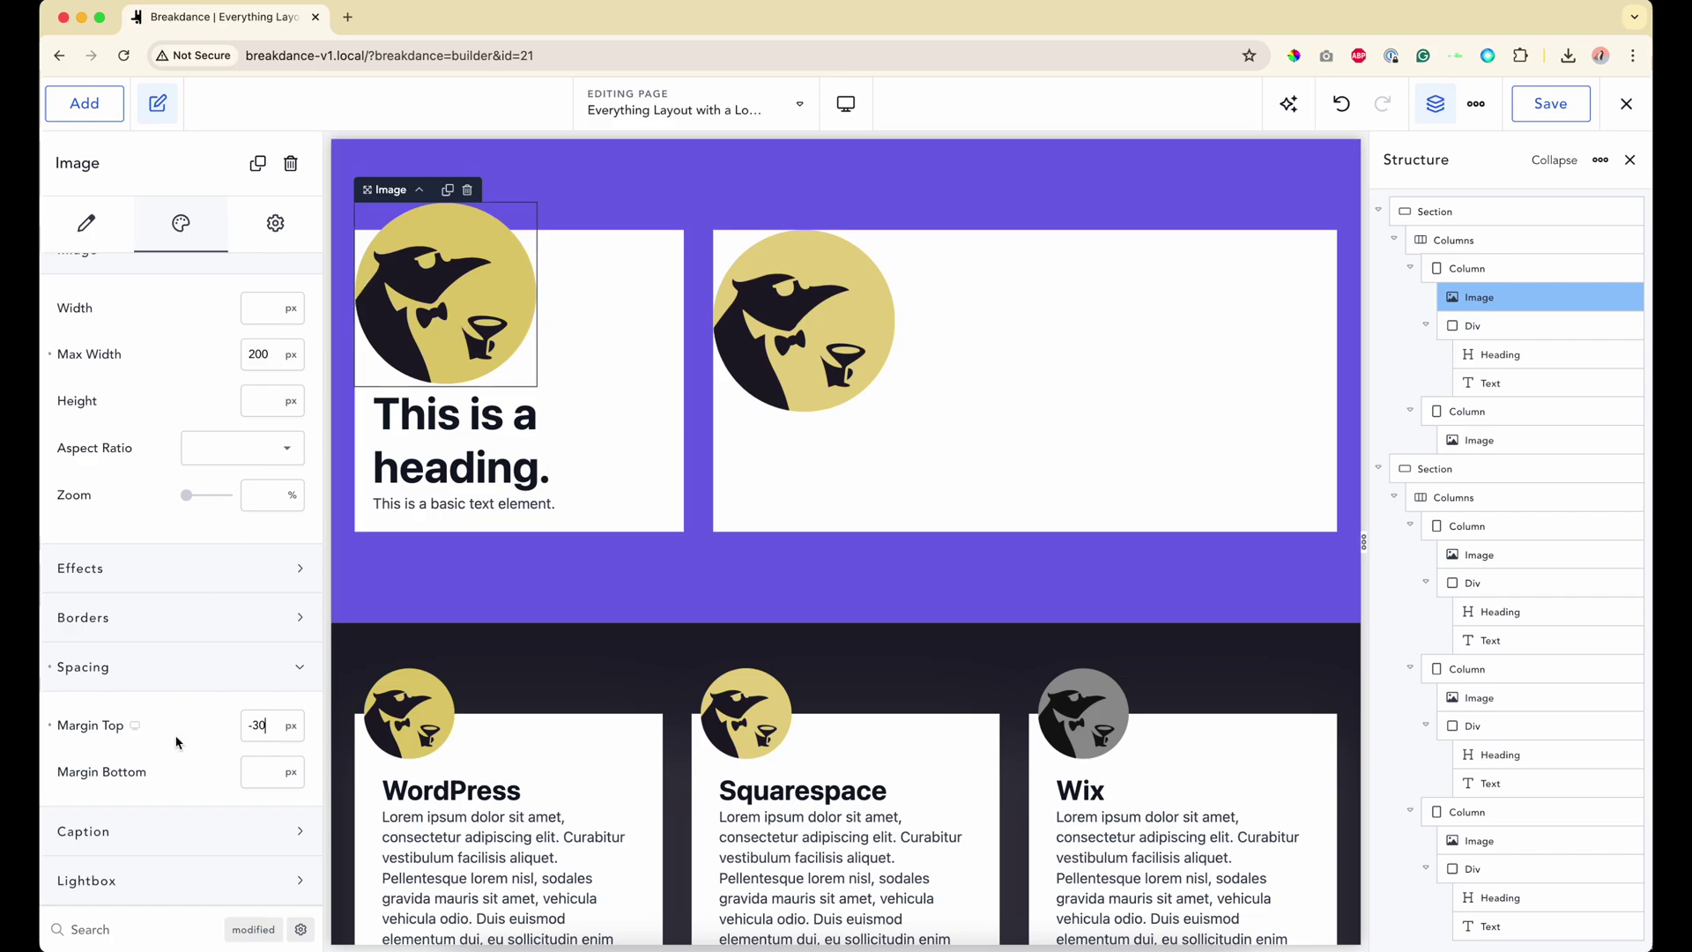
pyautogui.scroll(3, 177, 743)
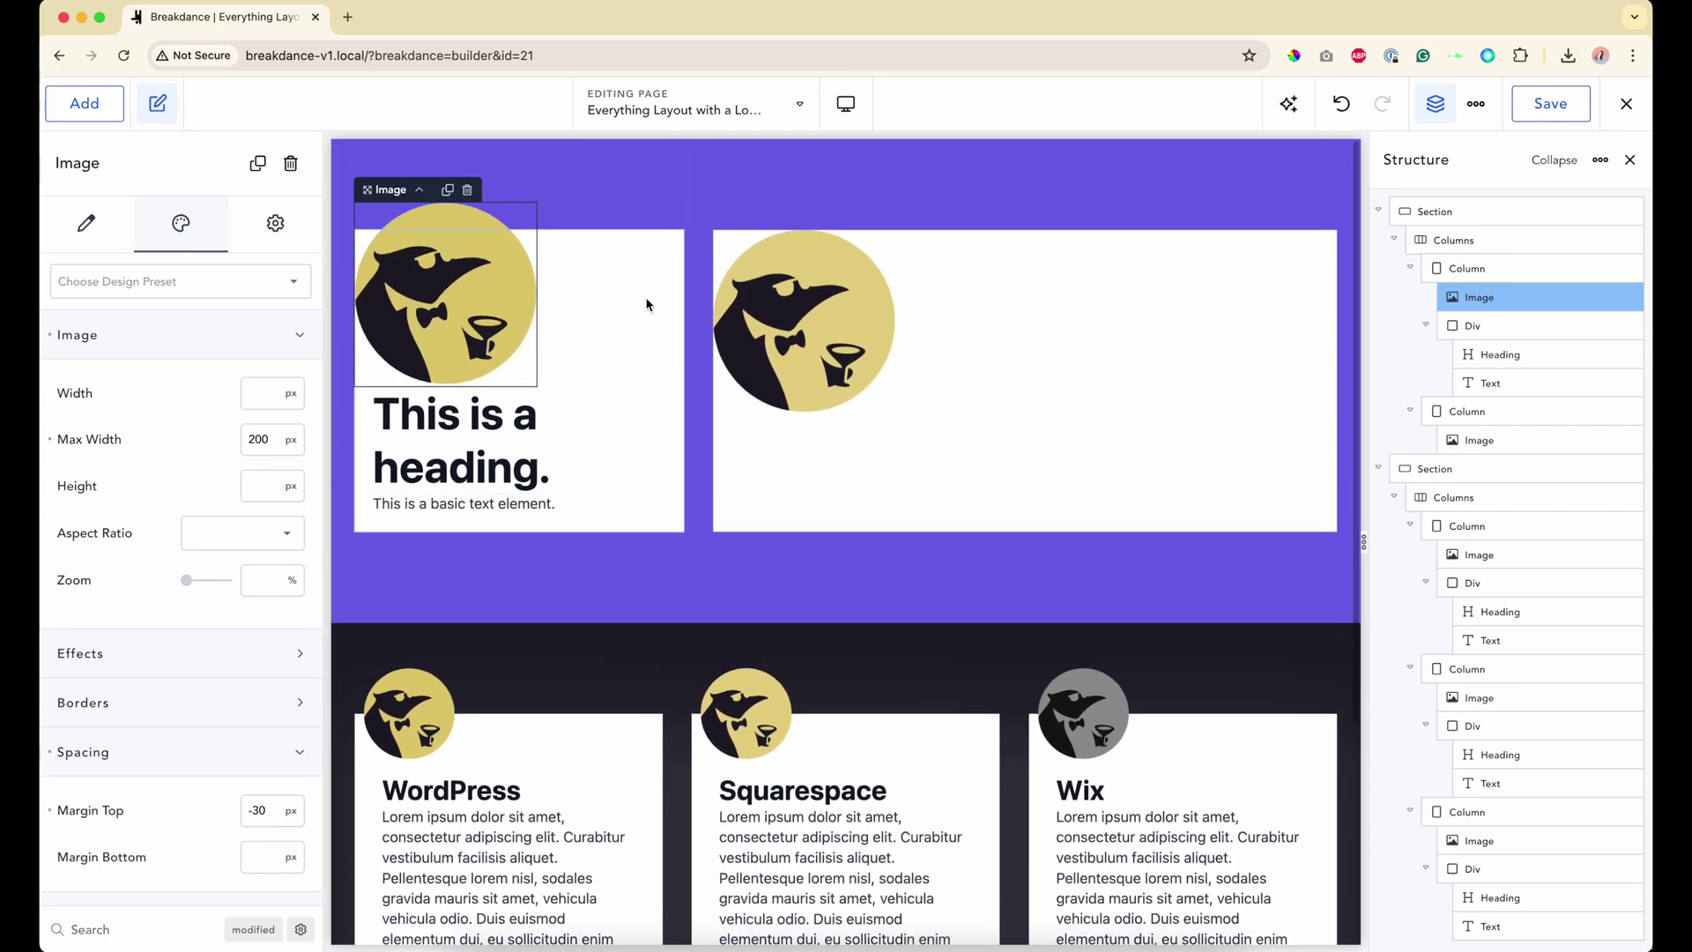
# Step: Type 10 into the first white column's left Padding field, then review the image and text box
pyautogui.click(646, 304)
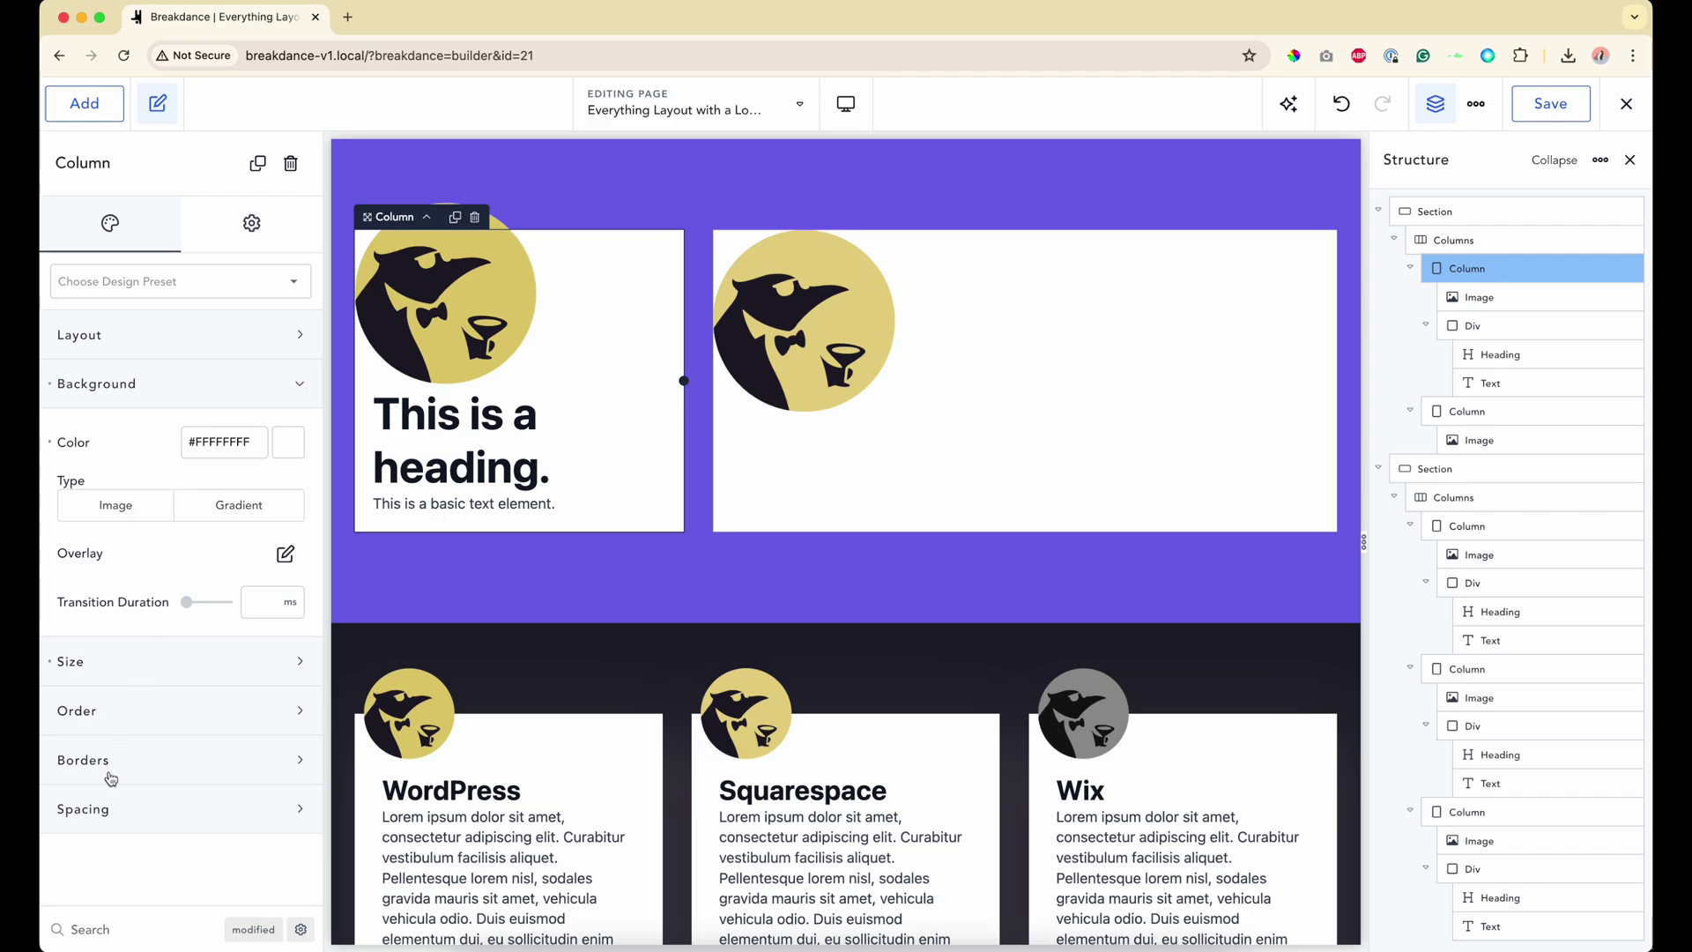
pyautogui.click(116, 805)
pyautogui.scroll(-3, 115, 805)
pyautogui.click(128, 804)
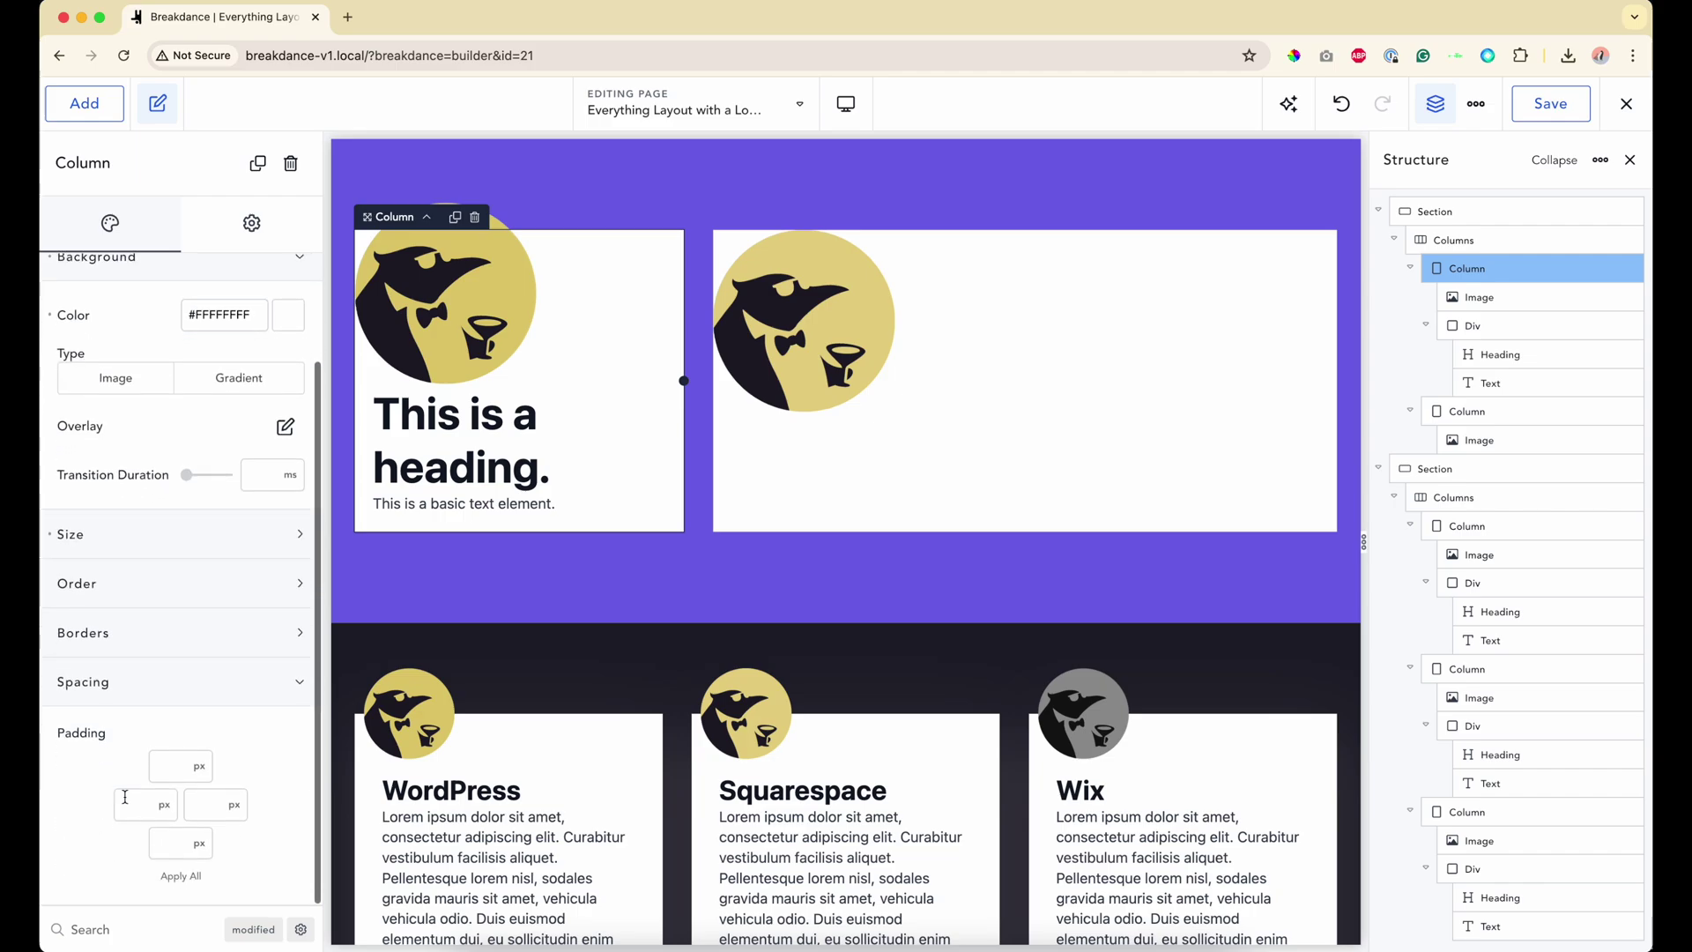
pyautogui.write('10')
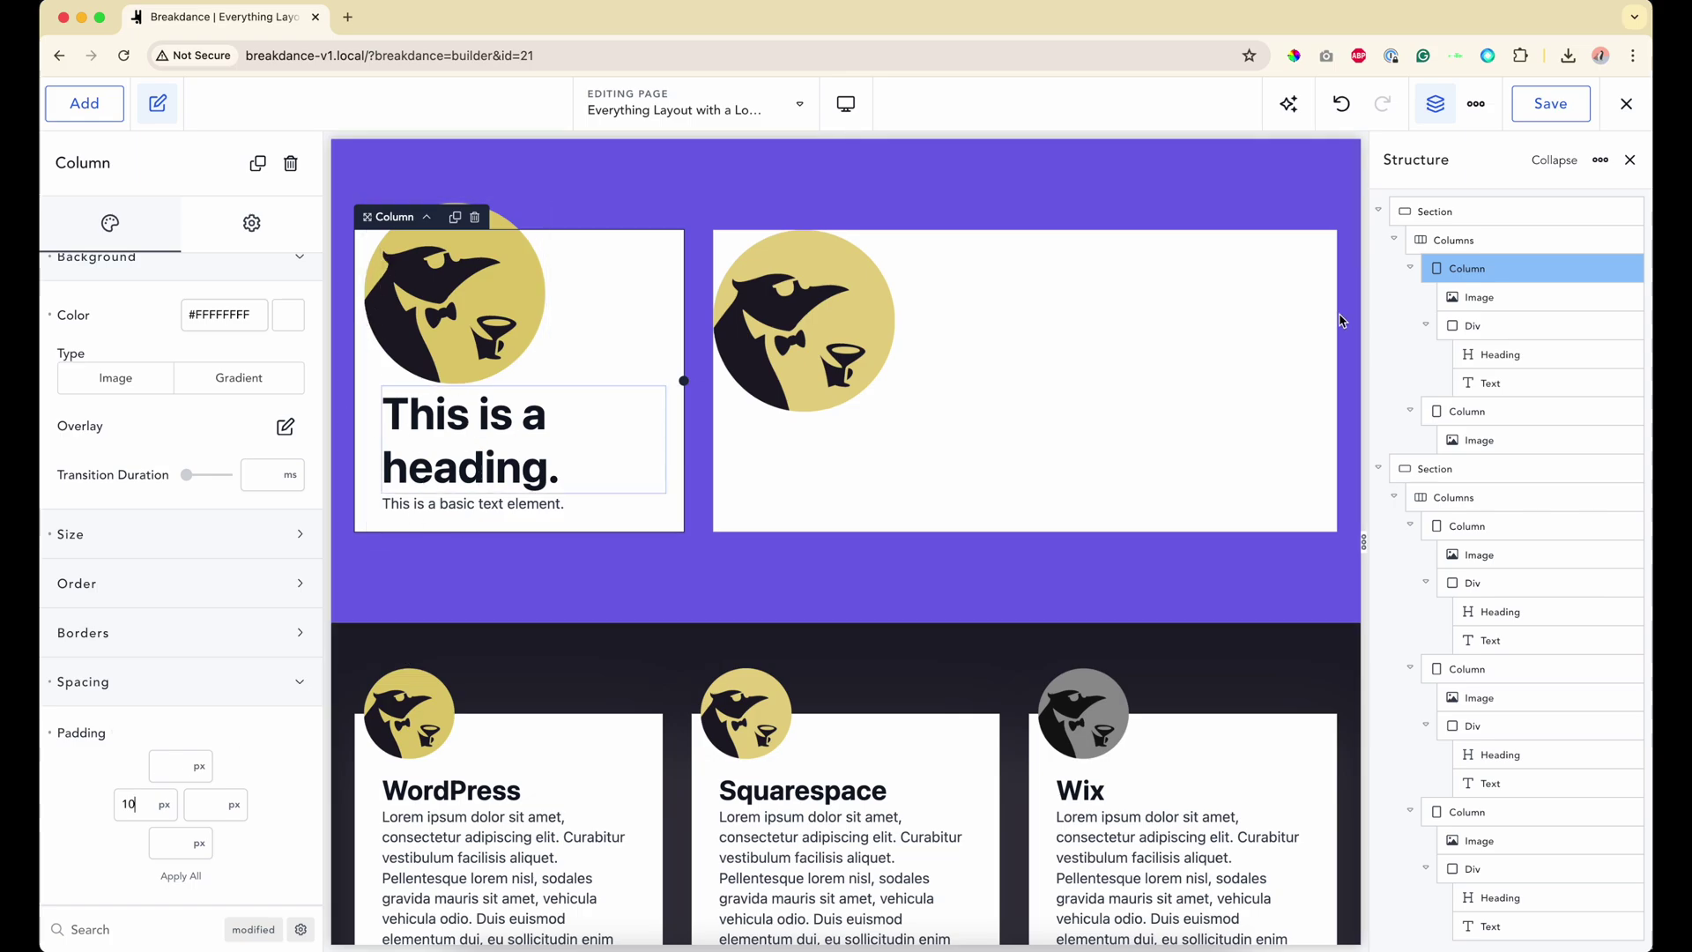
pyautogui.click(1523, 326)
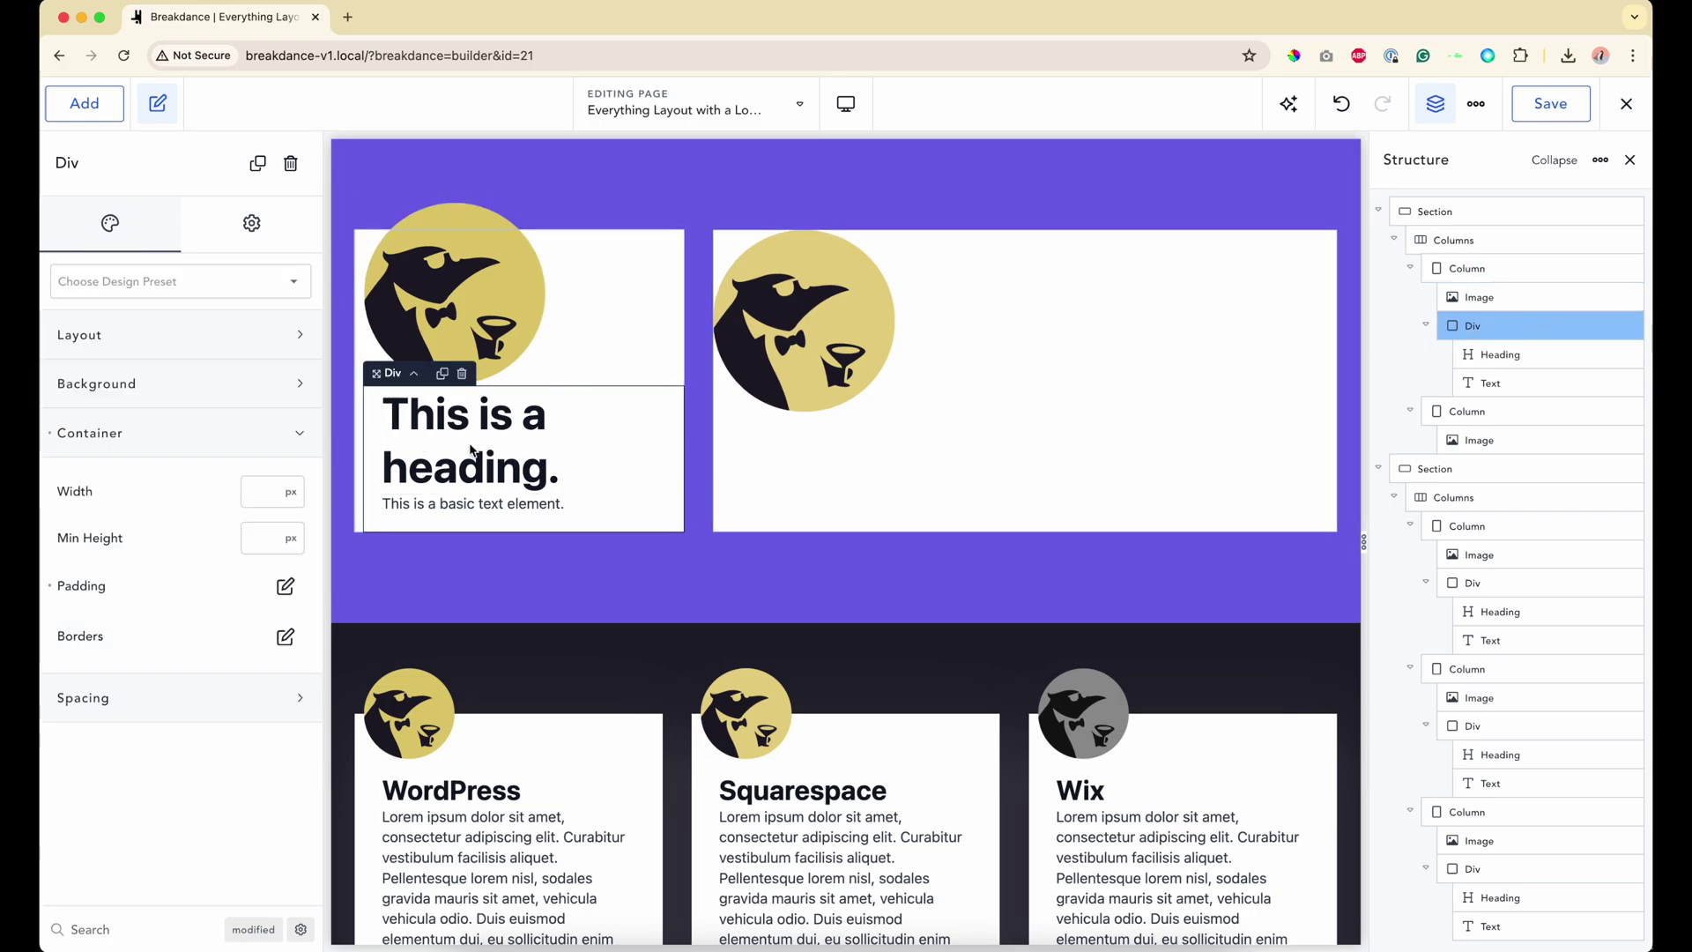
pyautogui.click(491, 332)
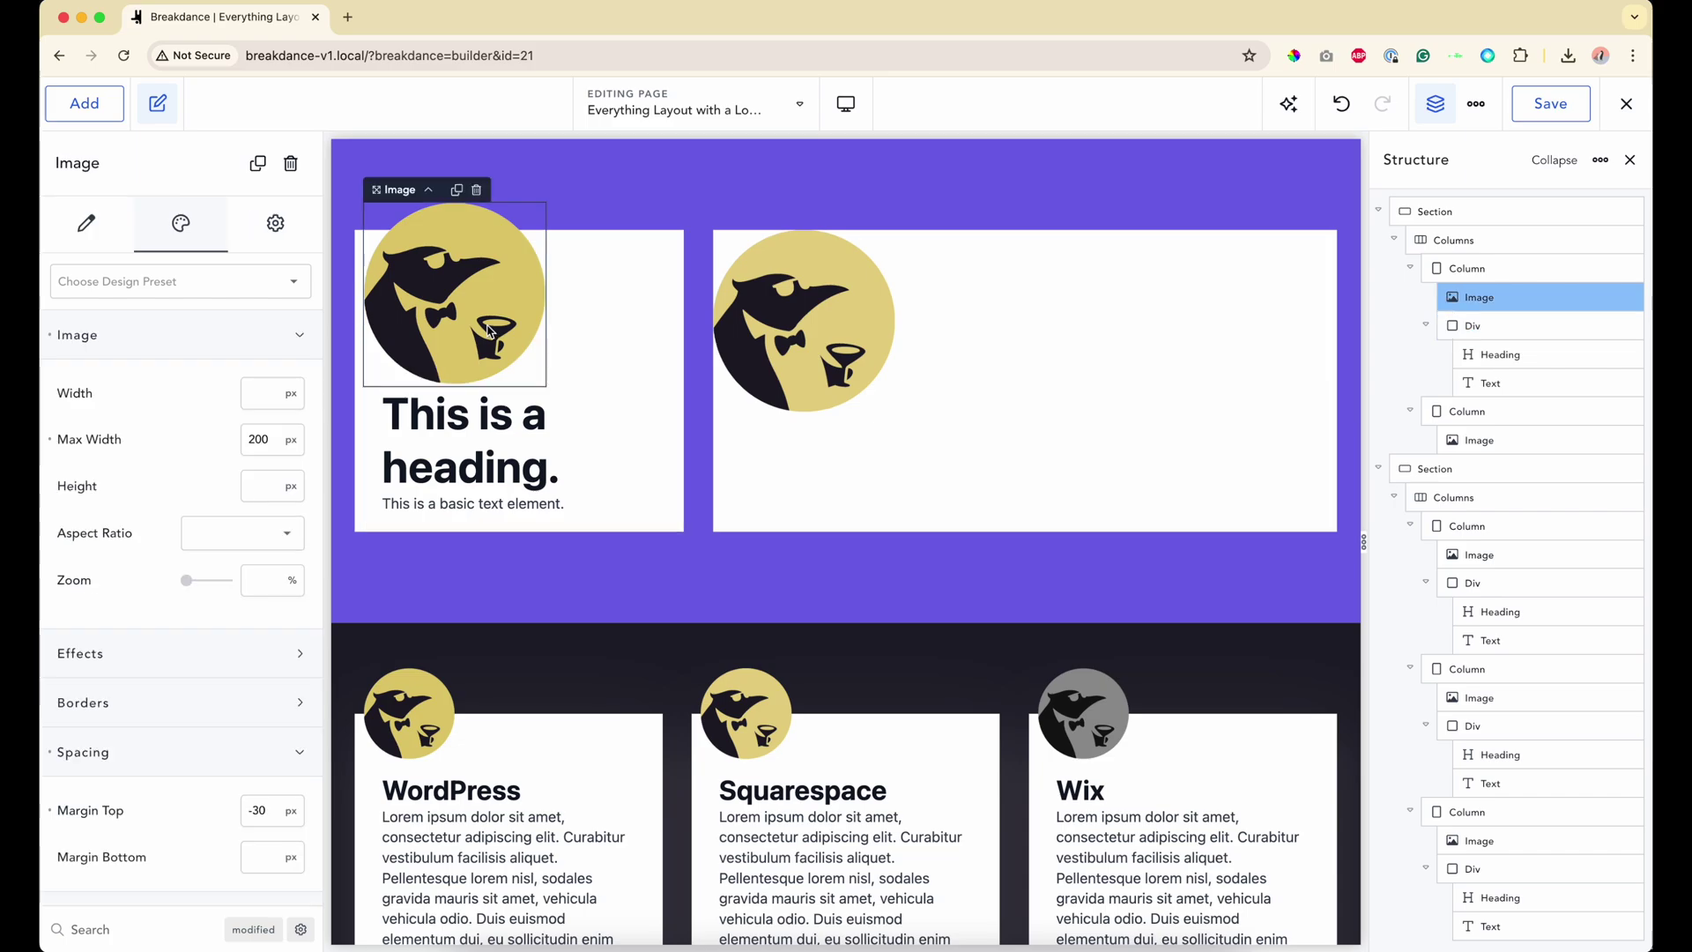
pyautogui.click(633, 299)
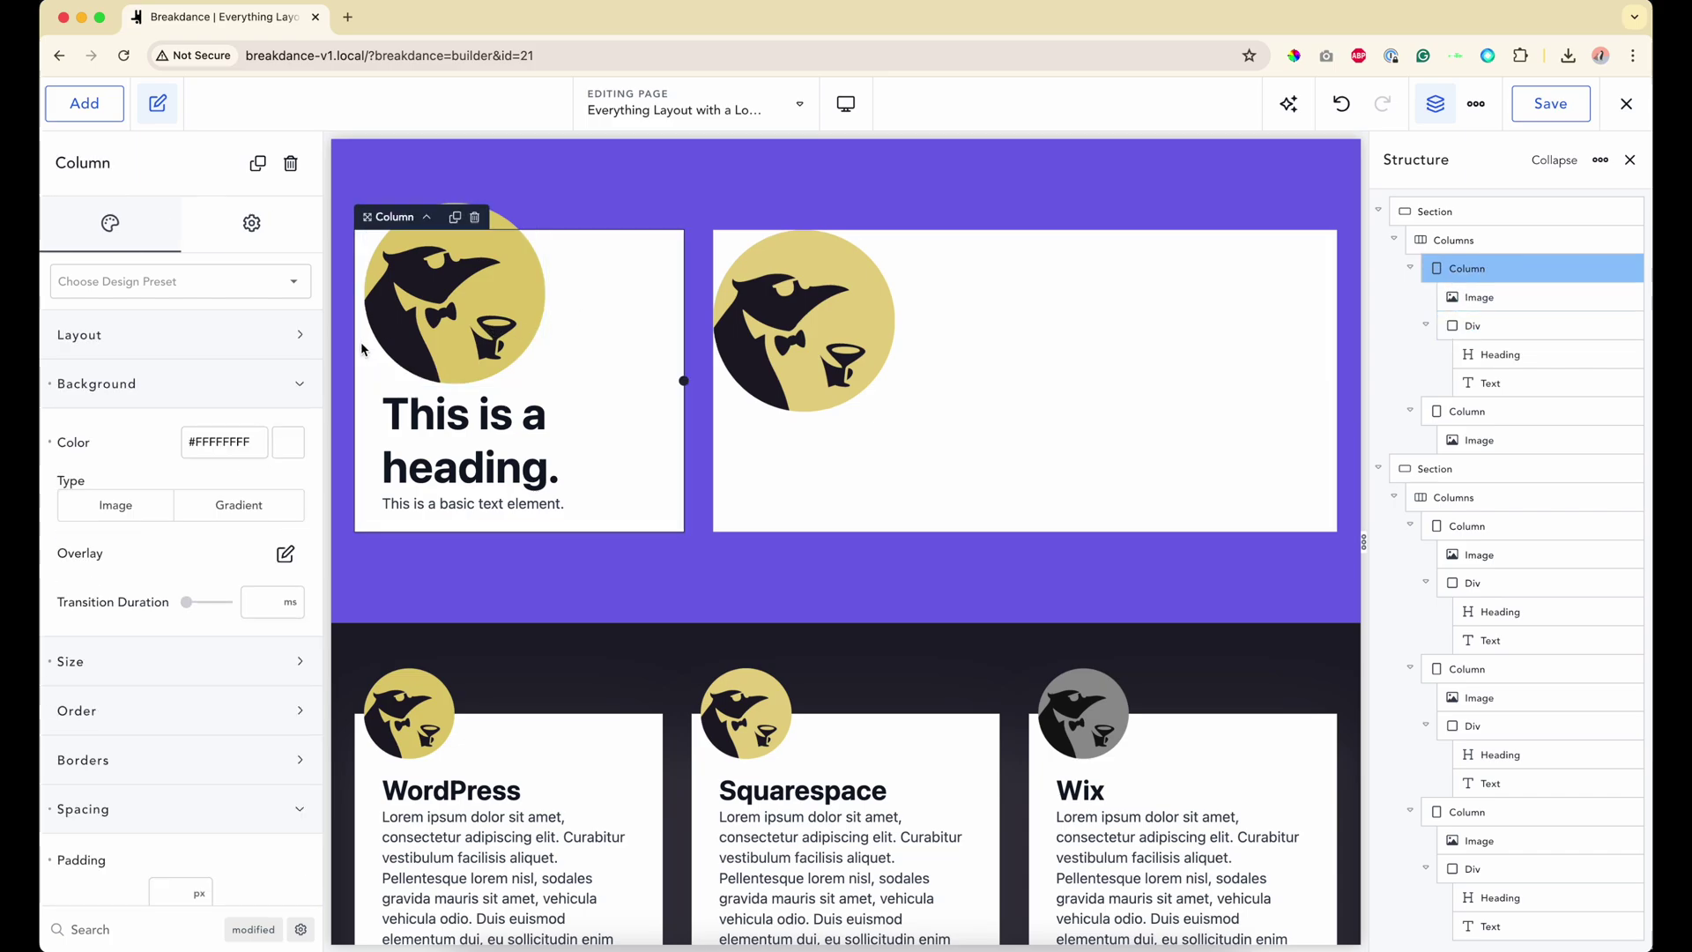
pyautogui.scroll(-3, 283, 448)
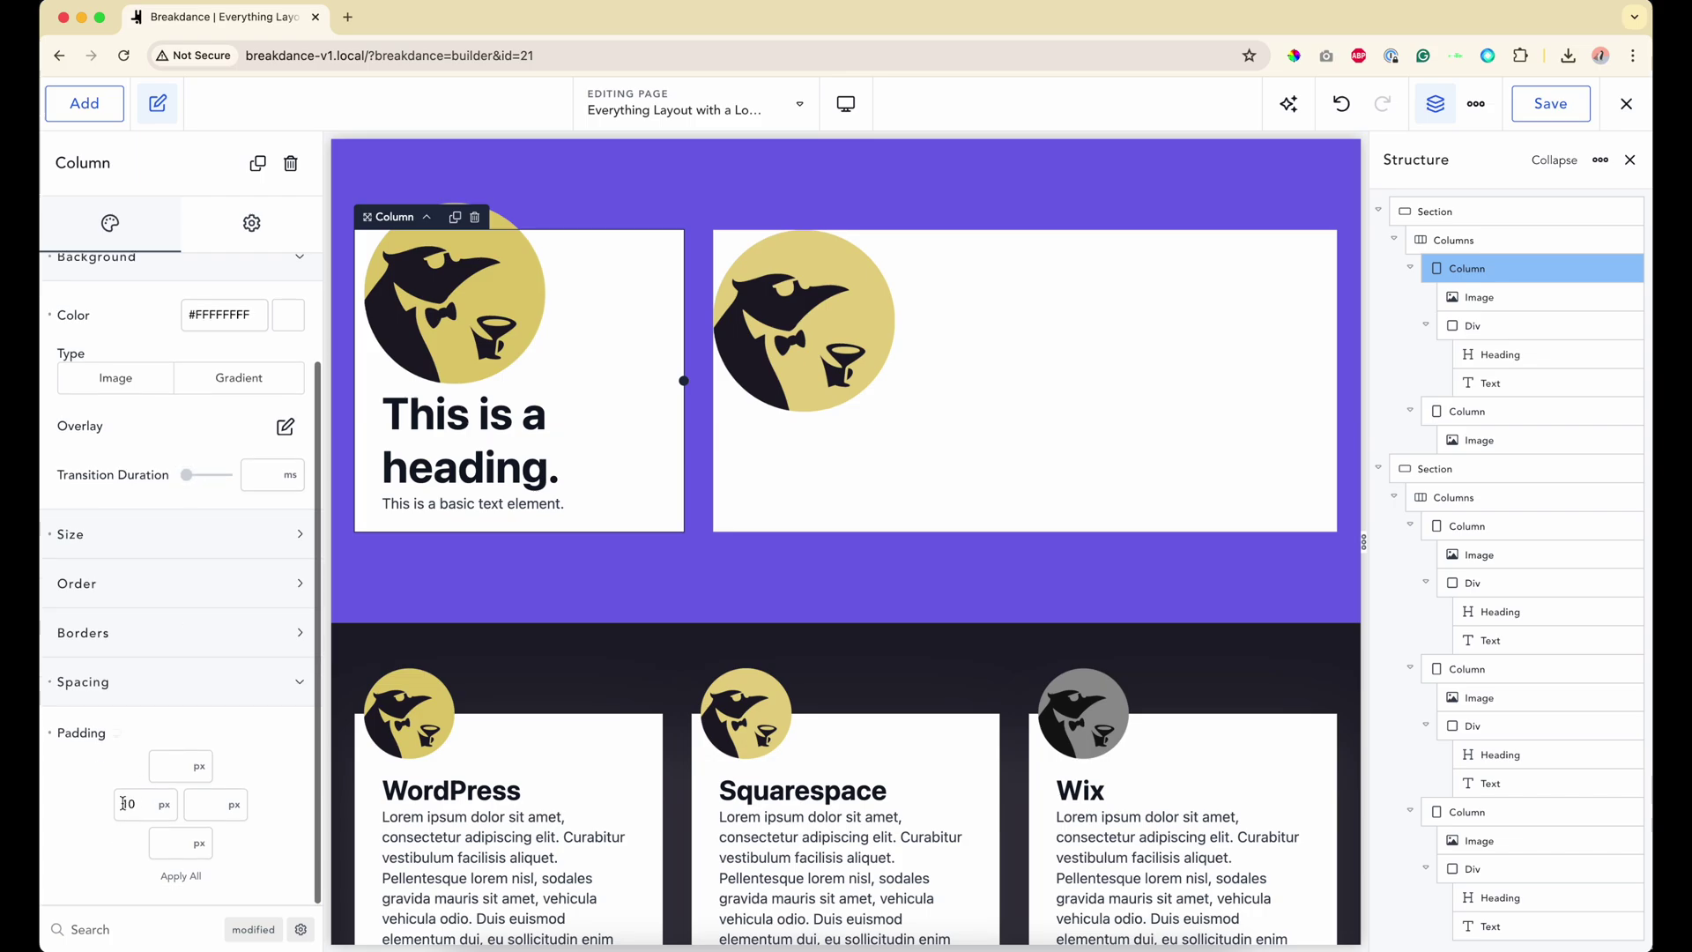
pyautogui.click(520, 297)
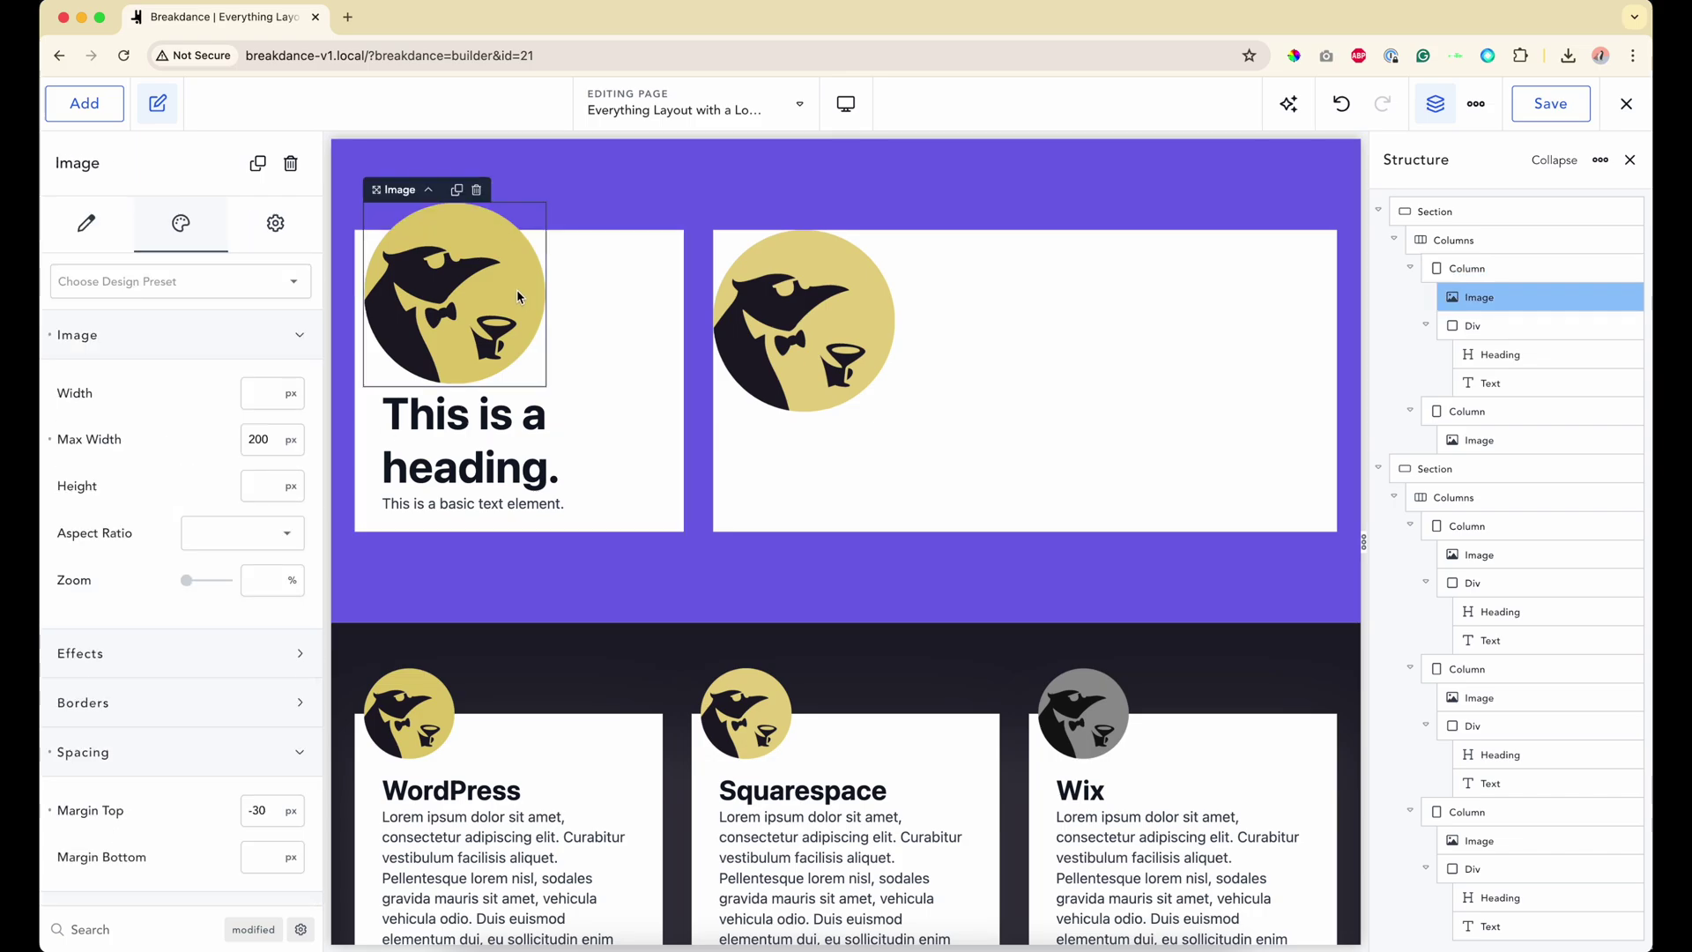
pyautogui.click(1466, 269)
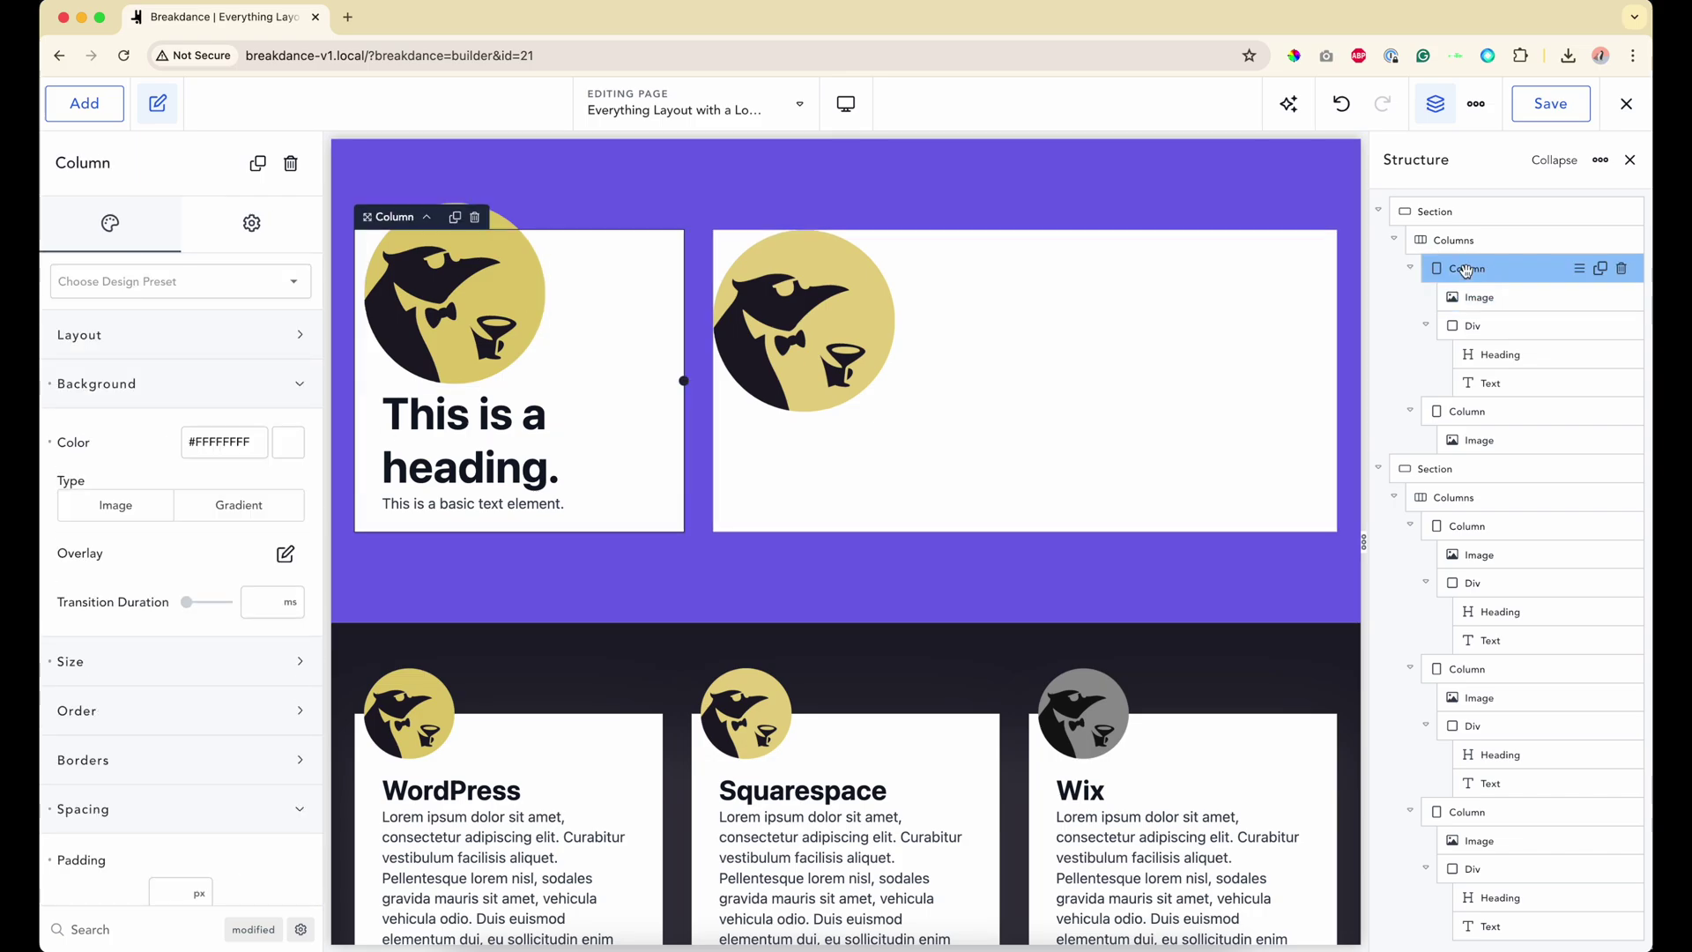
# Step: Rename the first column's heading to 'Custom Websites'
pyautogui.click(611, 212)
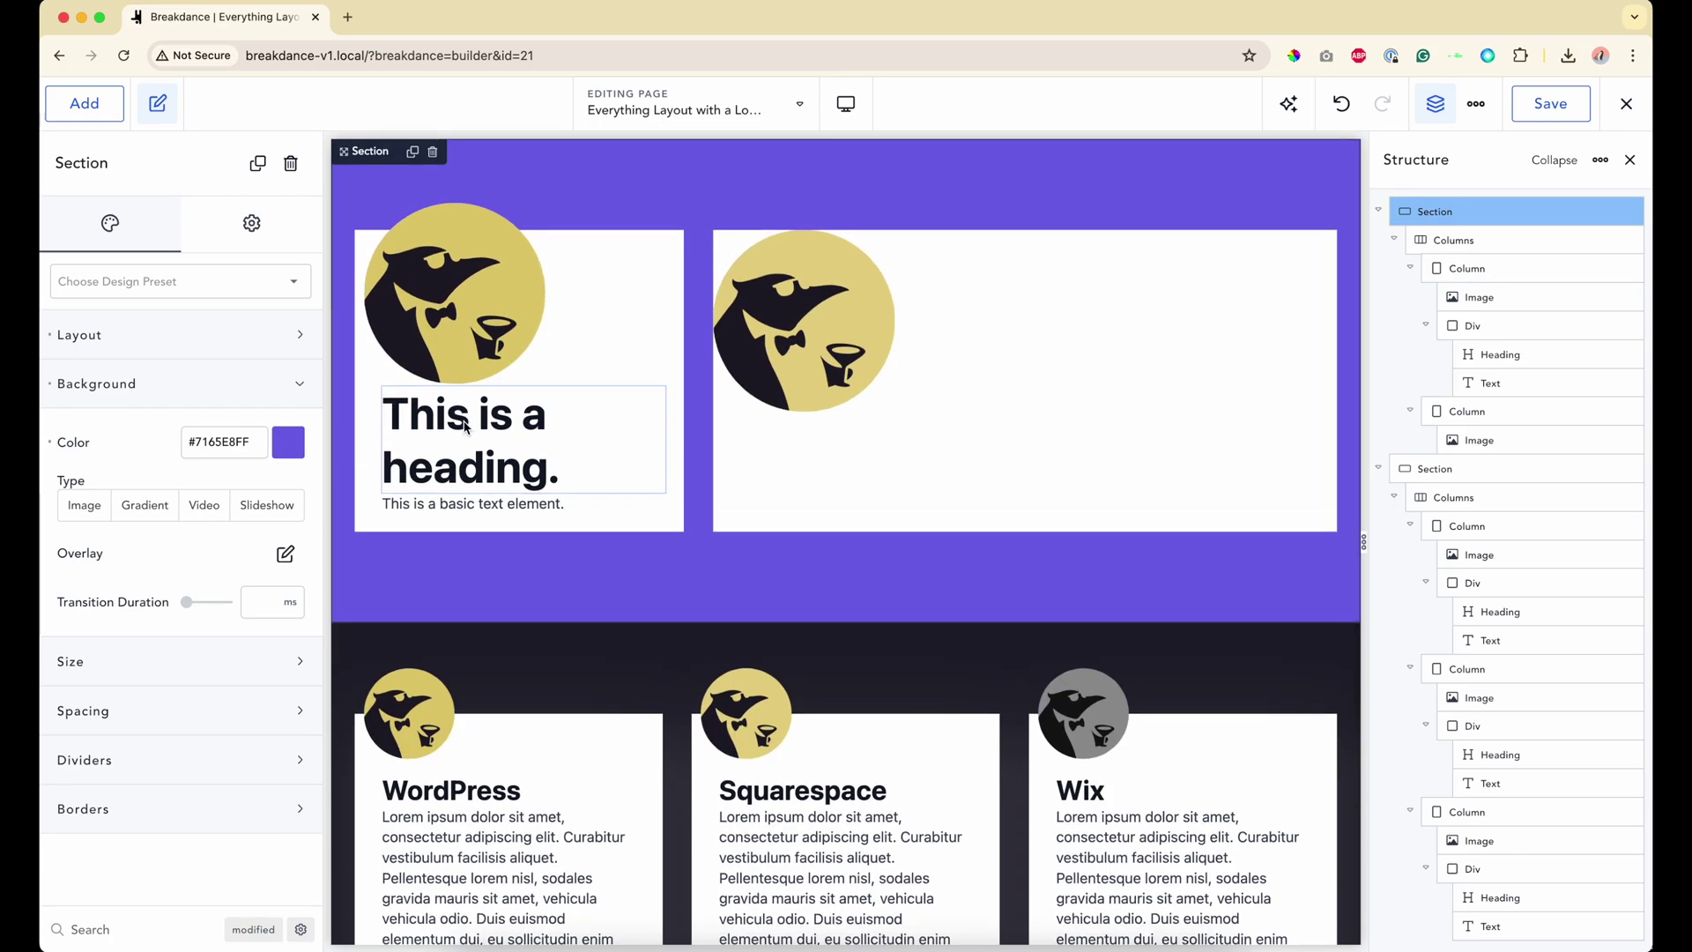
pyautogui.doubleClick(467, 425)
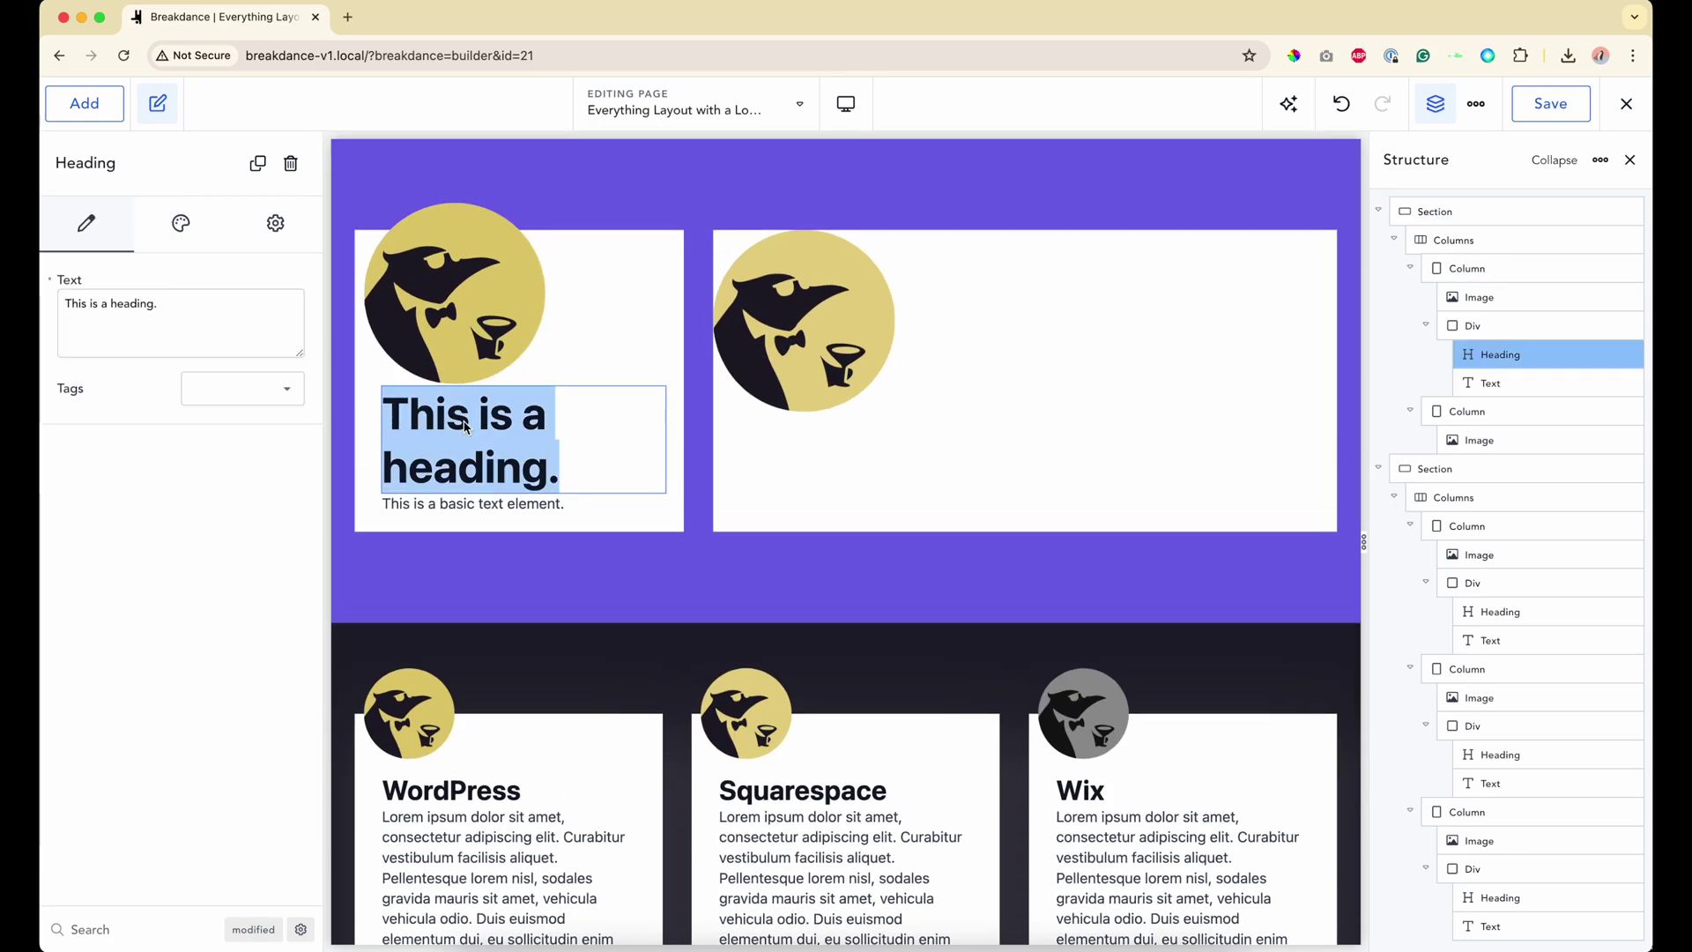
pyautogui.write('Custom Websites')
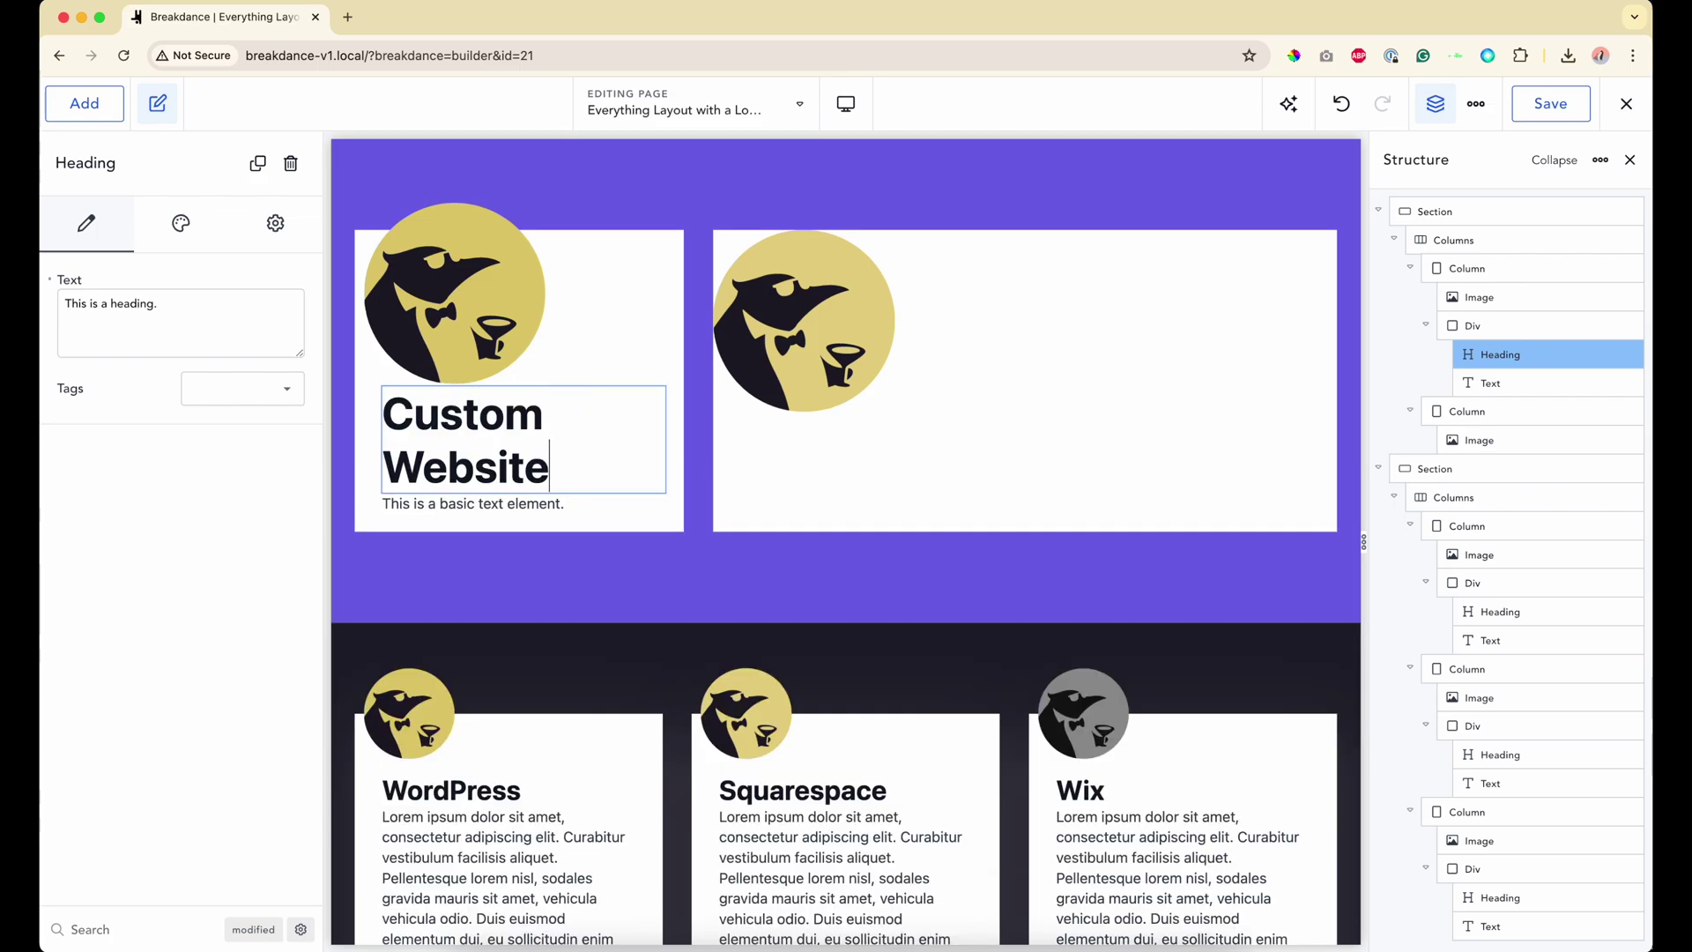
# Step: Copy the WordPress card's Lorem ipsum paragraph over the first column's placeholder text
pyautogui.doubleClick(476, 837)
pyautogui.hotkey('ctrl', 'c')
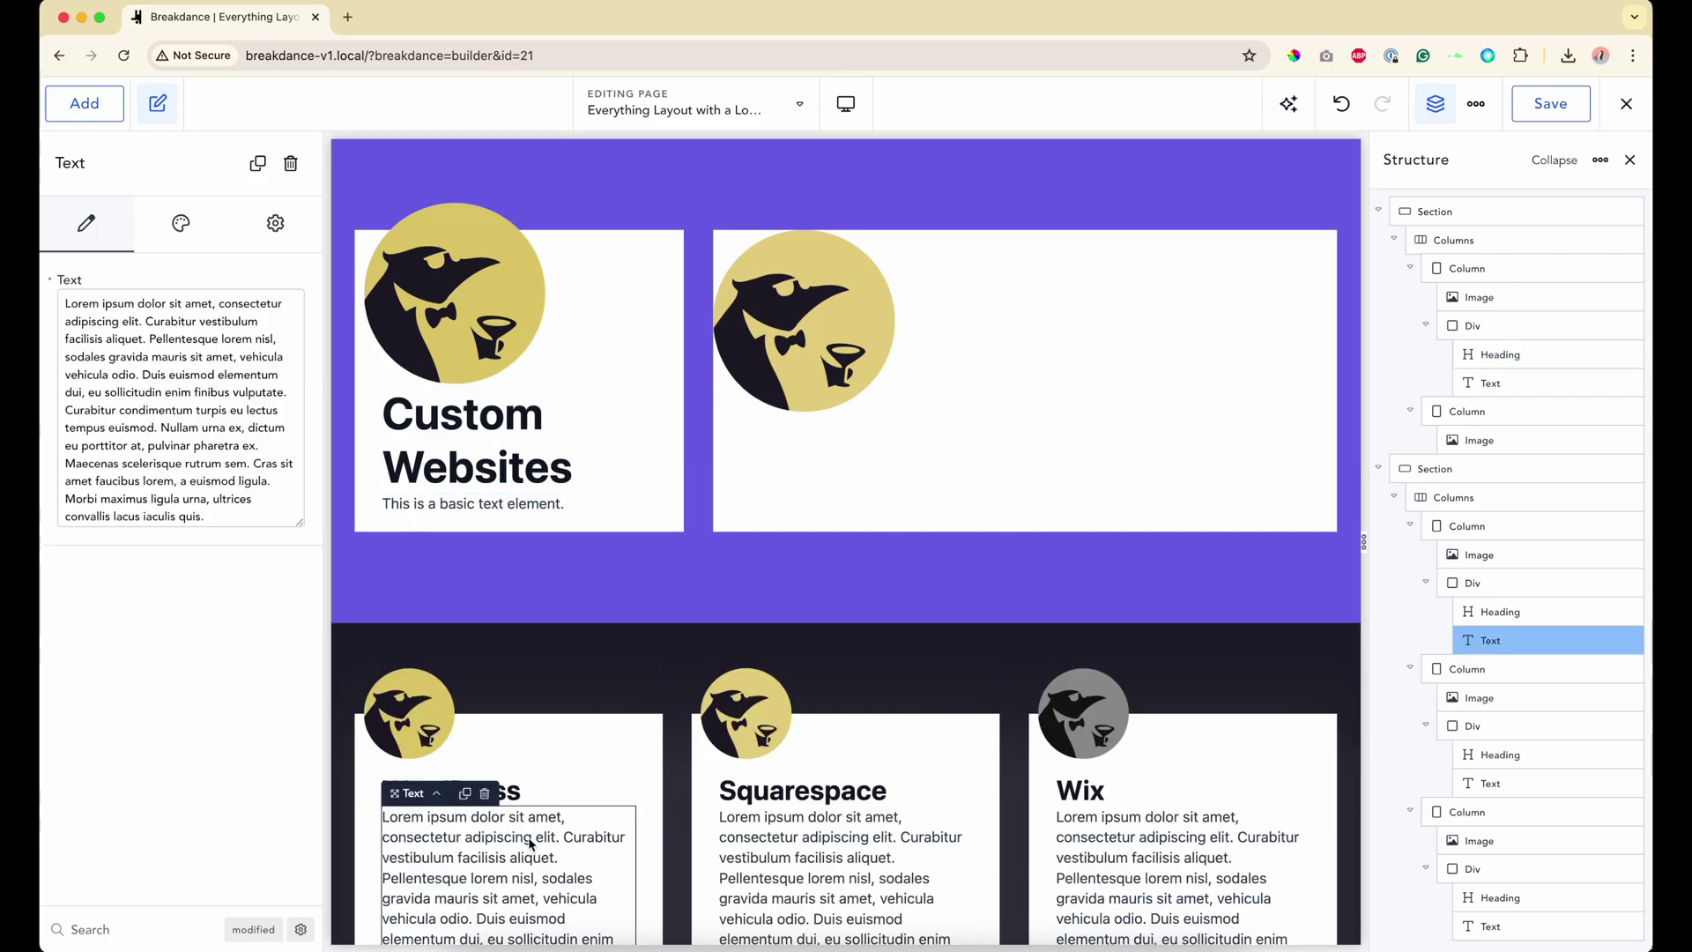
pyautogui.doubleClick(486, 516)
pyautogui.hotkey('ctrl', 'v')
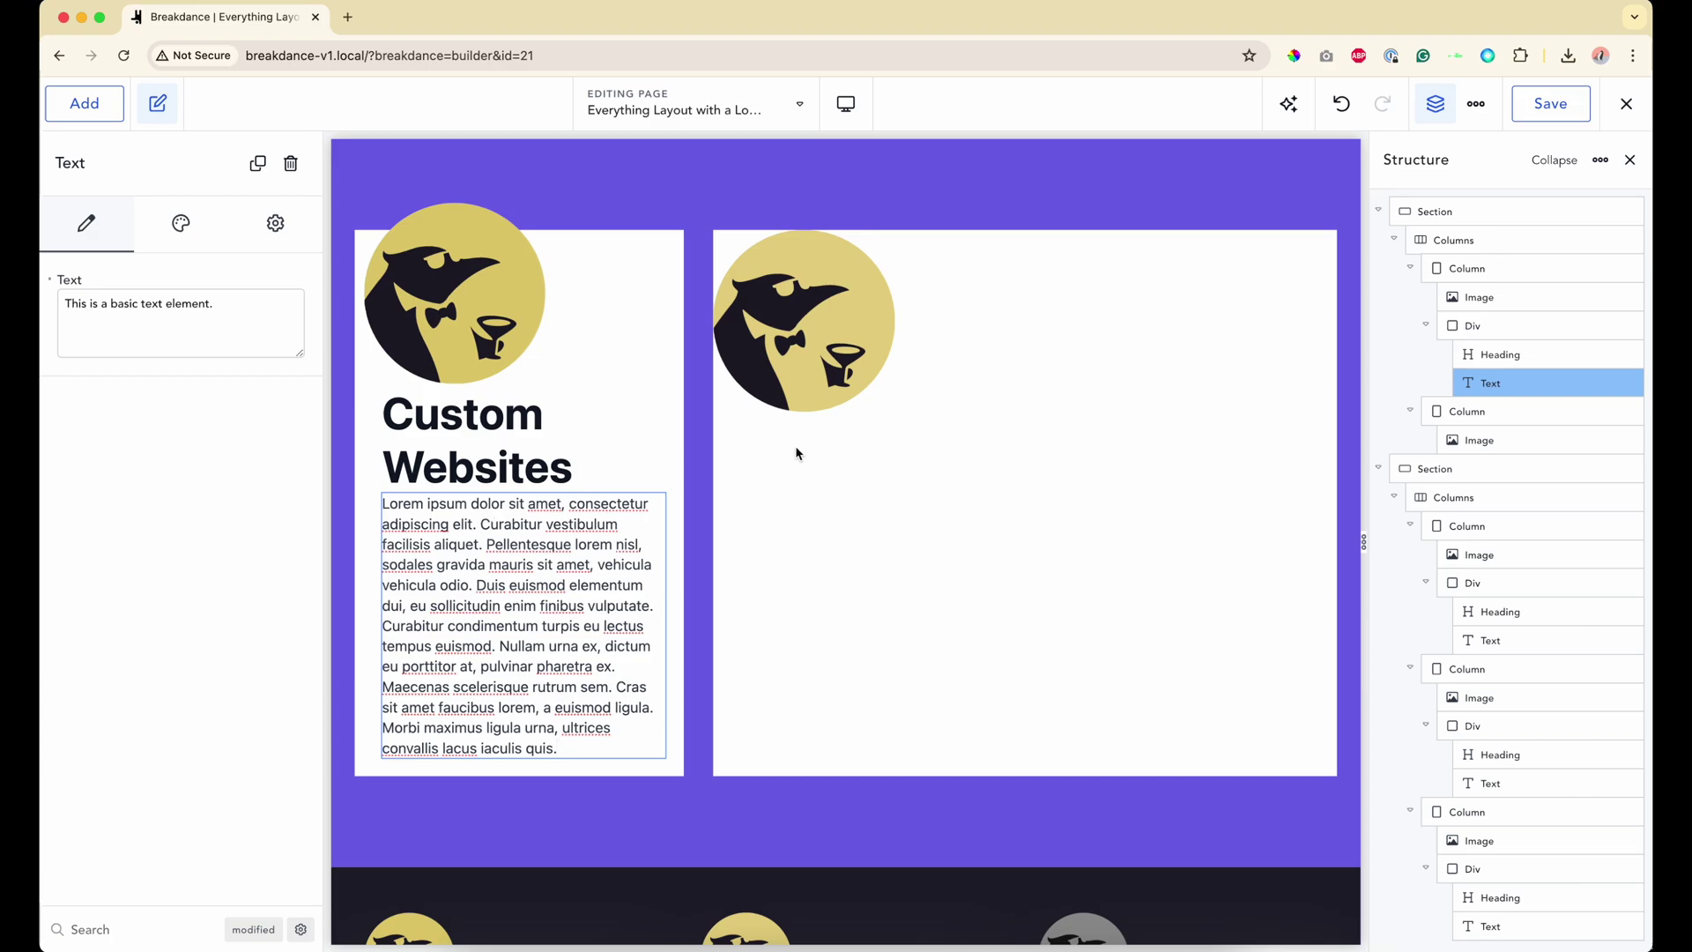
pyautogui.click(827, 442)
pyautogui.click(837, 381)
pyautogui.click(592, 427)
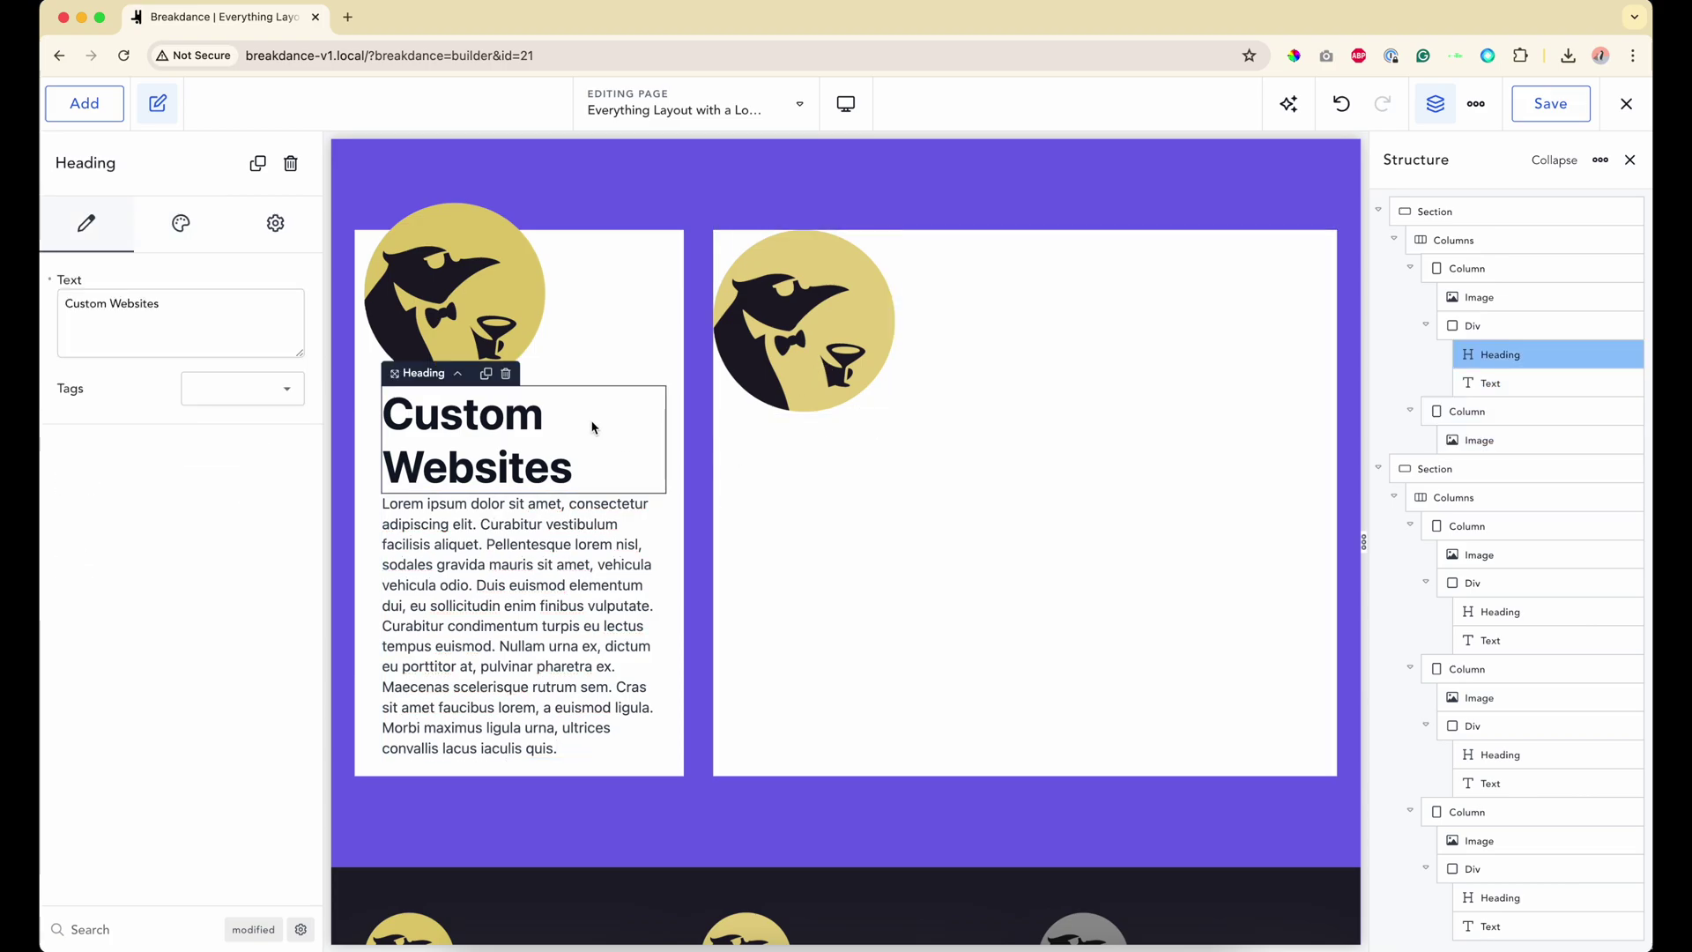
pyautogui.click(825, 453)
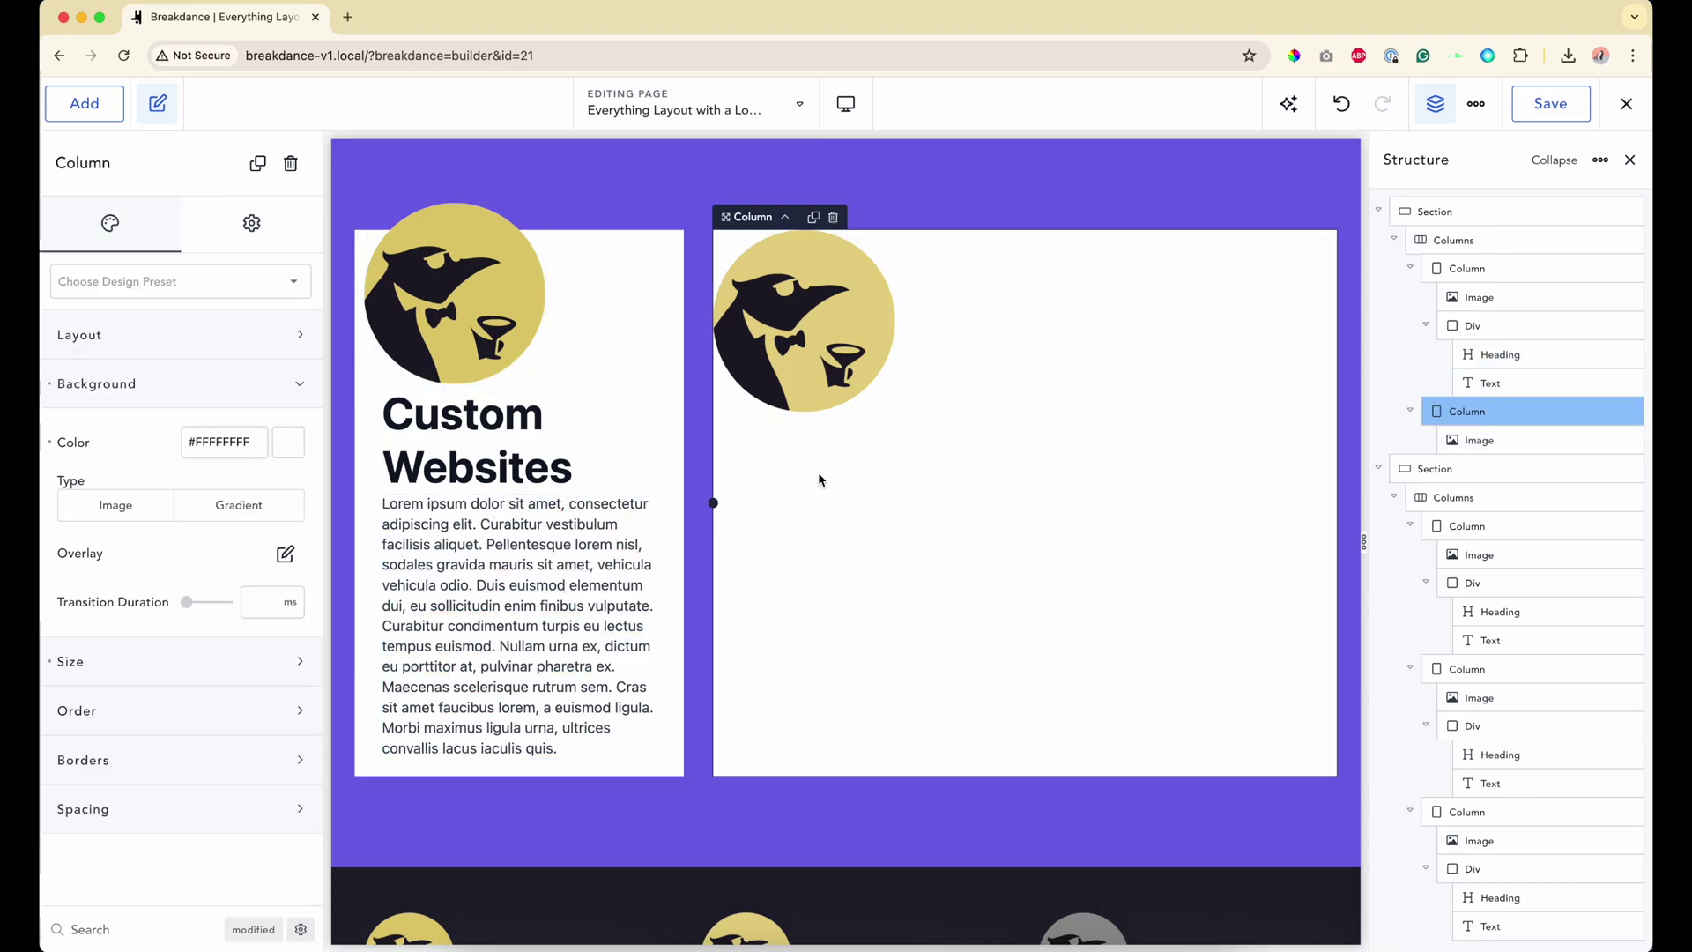
# Step: Give the right penguin image a negative top margin to lift it above the column
pyautogui.click(814, 360)
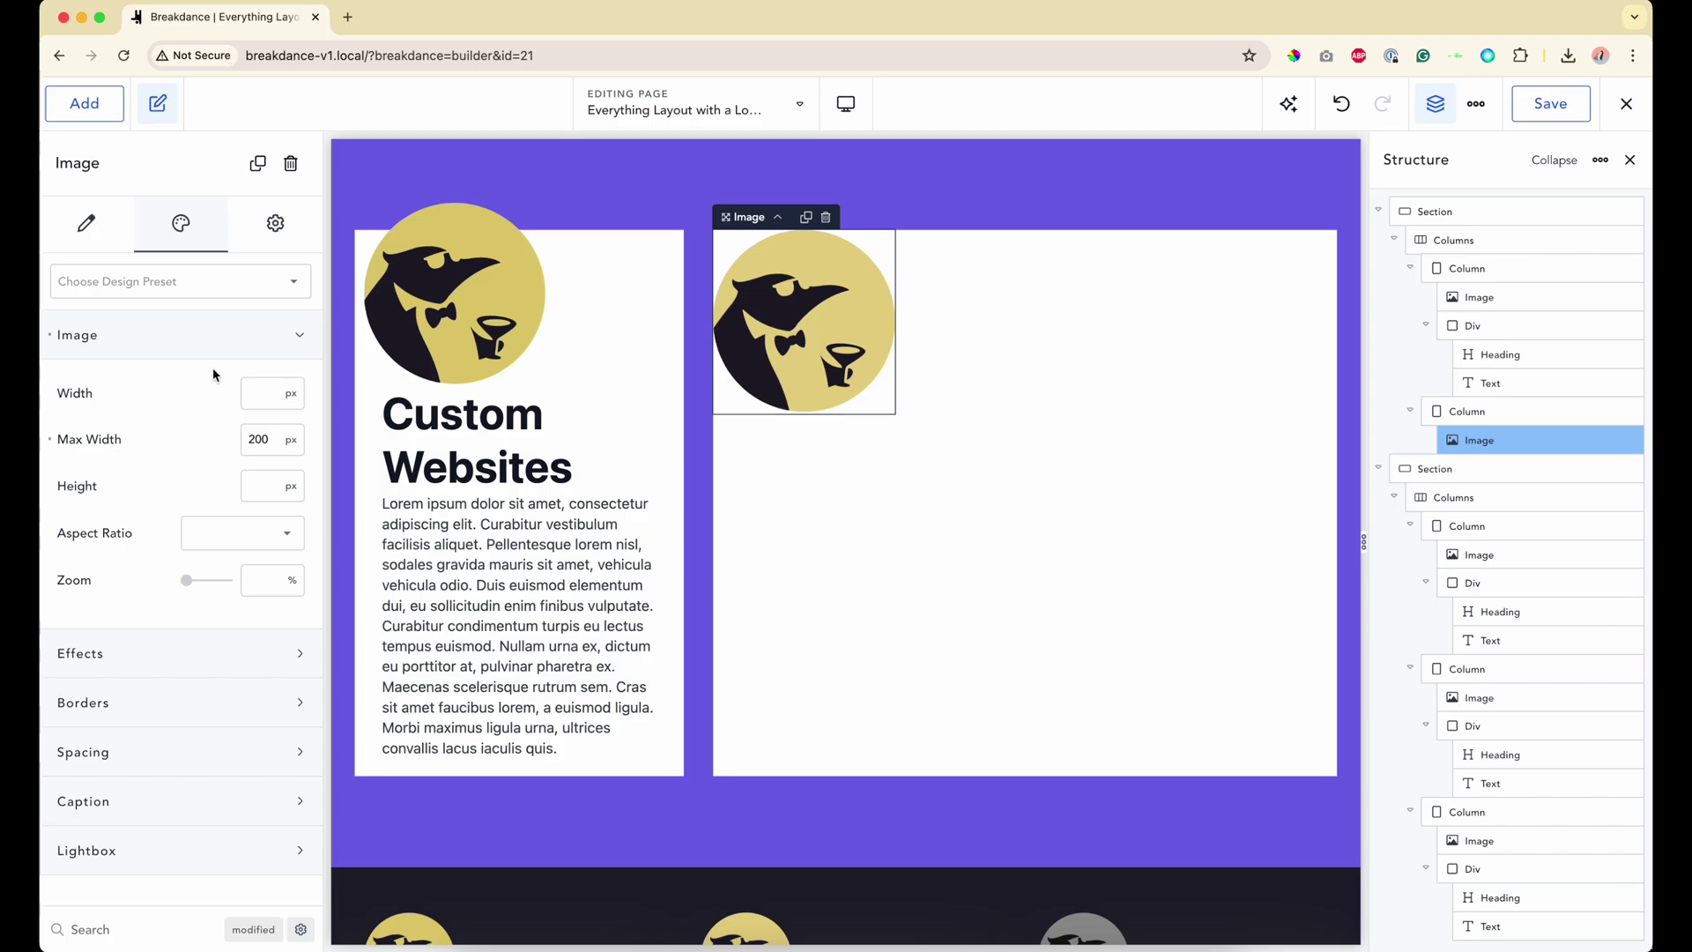
pyautogui.click(215, 751)
pyautogui.click(264, 810)
pyautogui.write('-20')
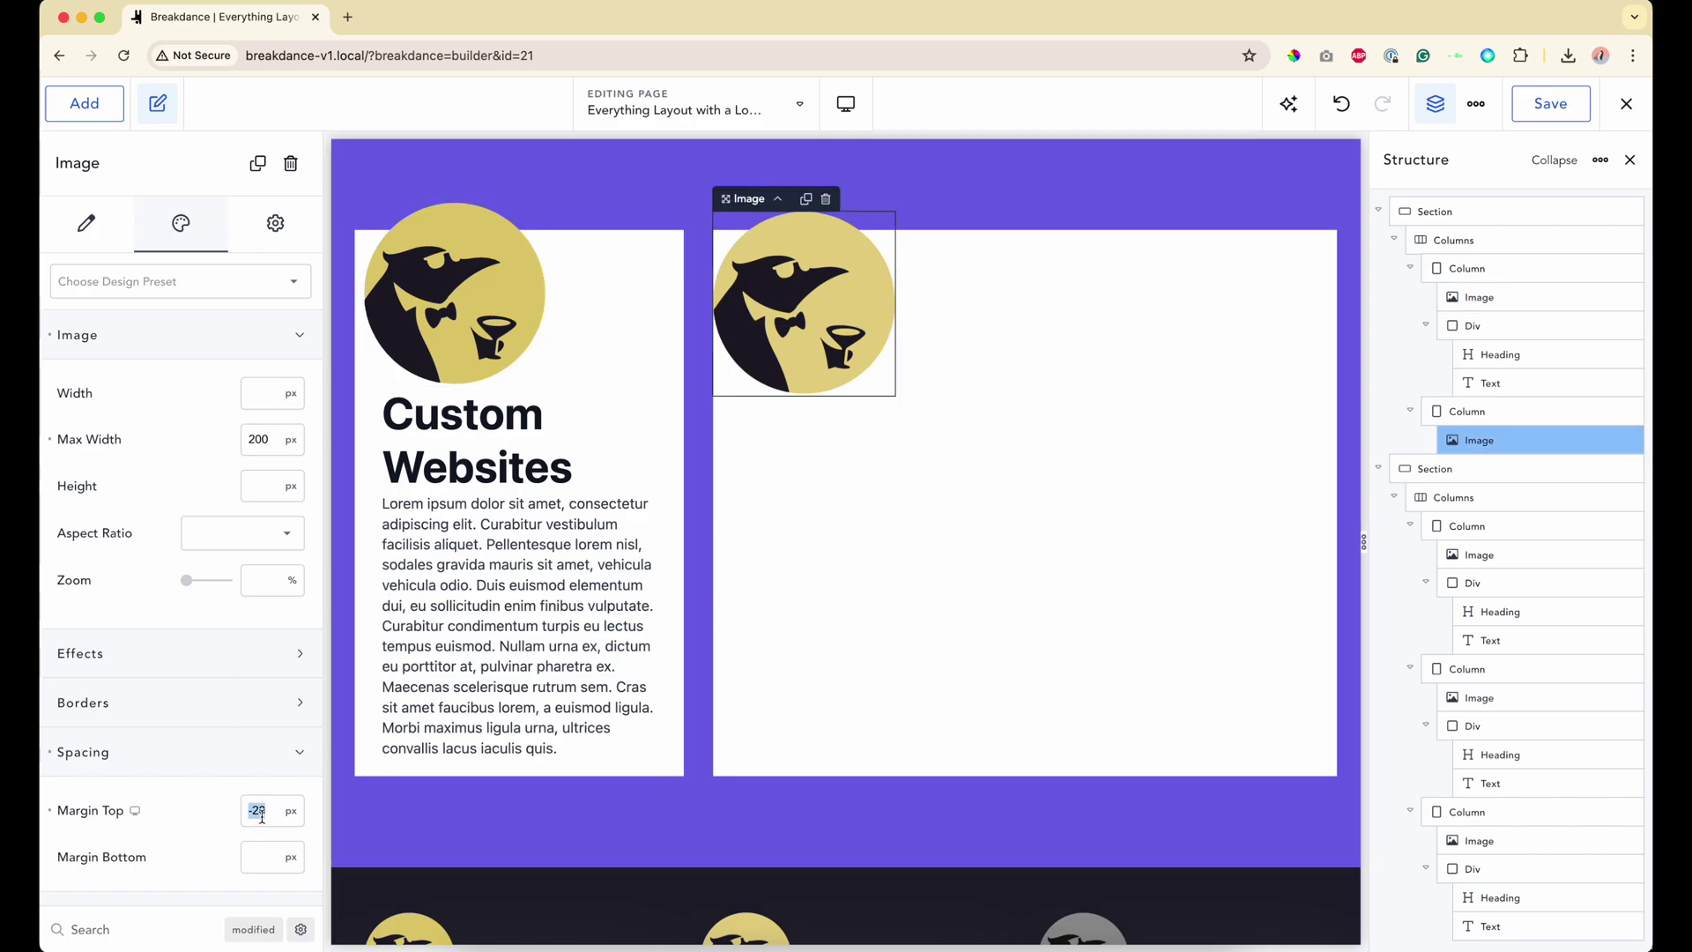
pyautogui.press('BackSpace')
pyautogui.press('BackSpace')
pyautogui.press('BackSpace')
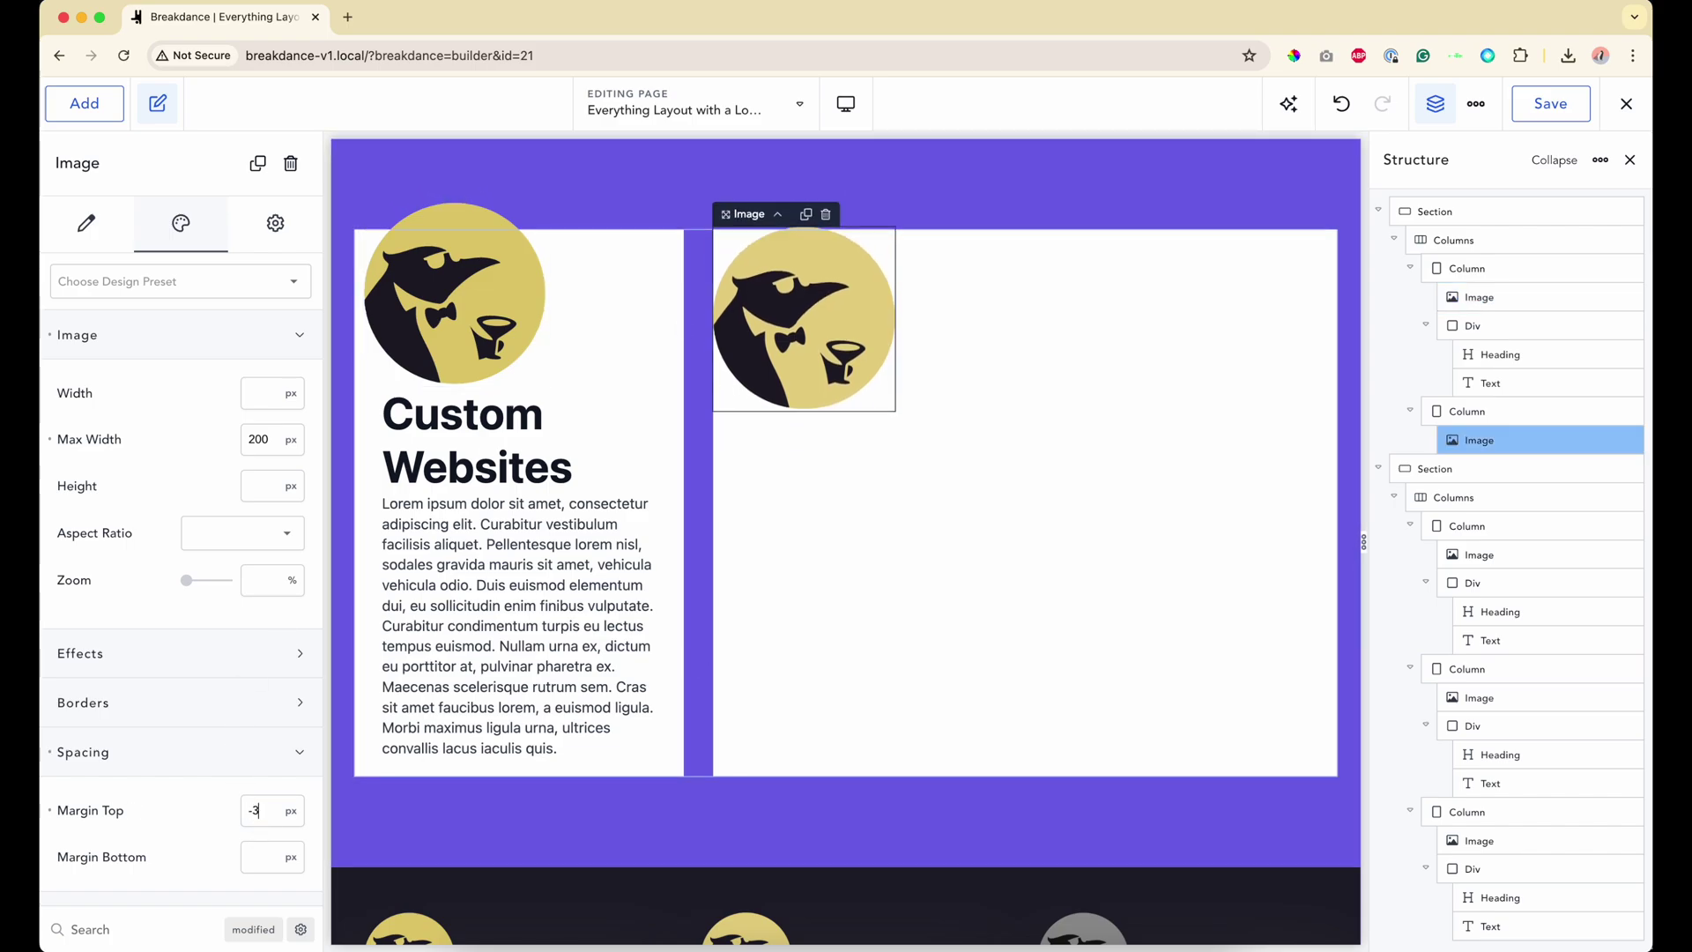
# Step: Set the second white column's left padding to 10 px
pyautogui.click(1230, 471)
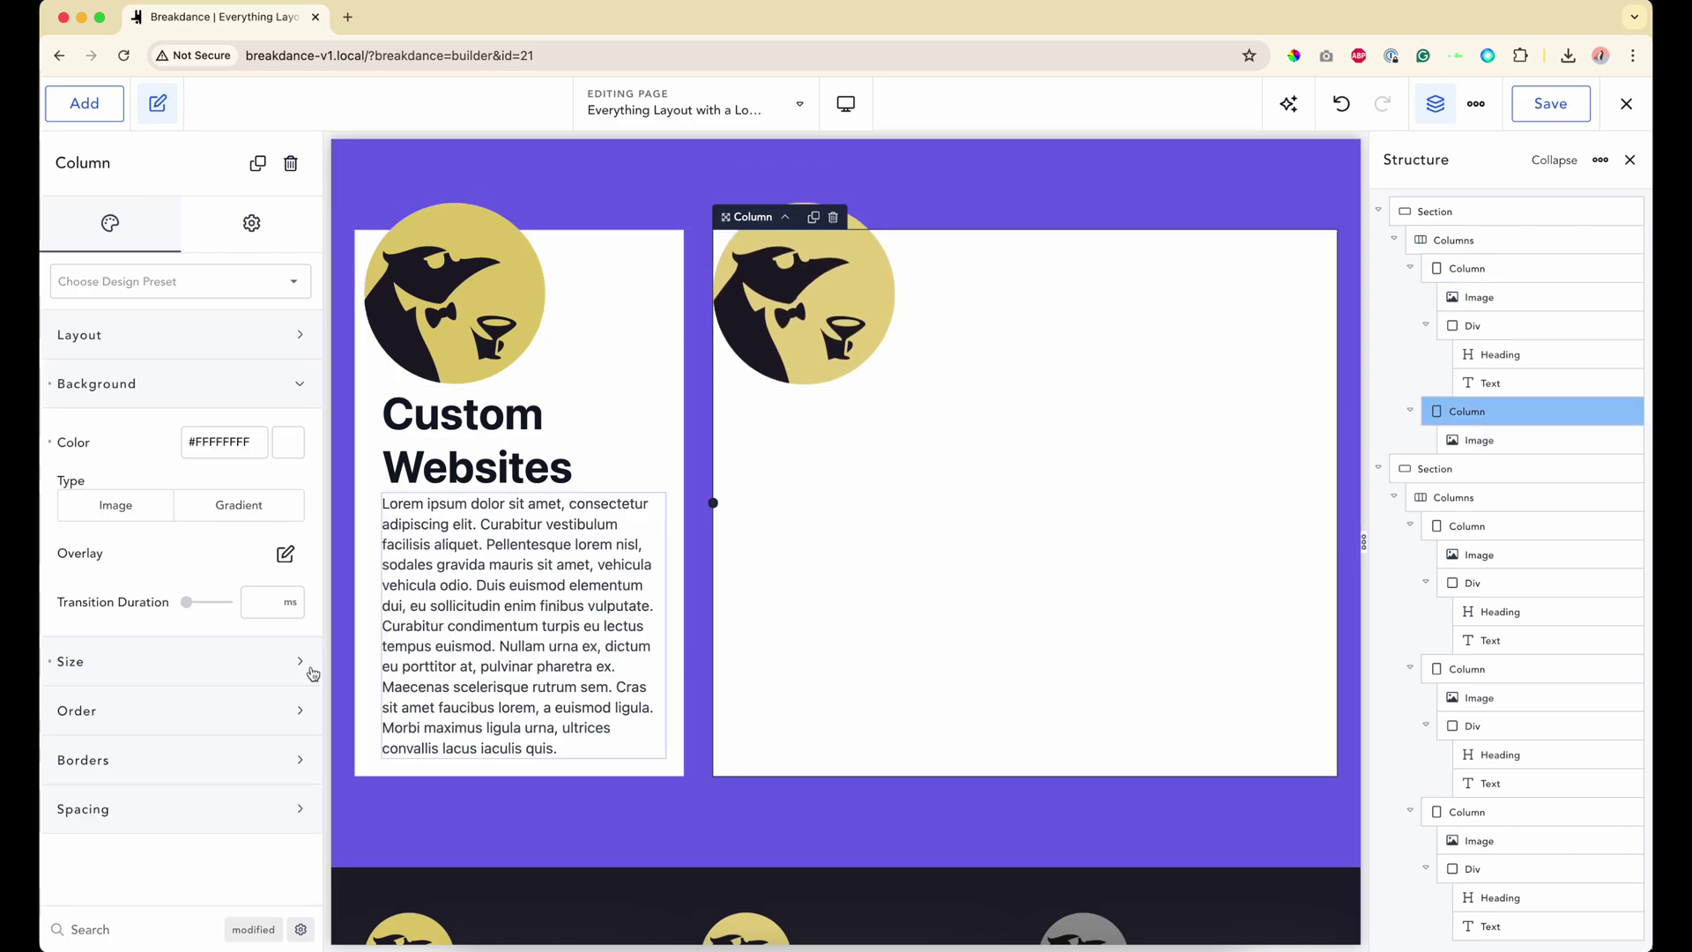
pyautogui.click(144, 802)
pyautogui.scroll(-3, 155, 820)
pyautogui.write('10')
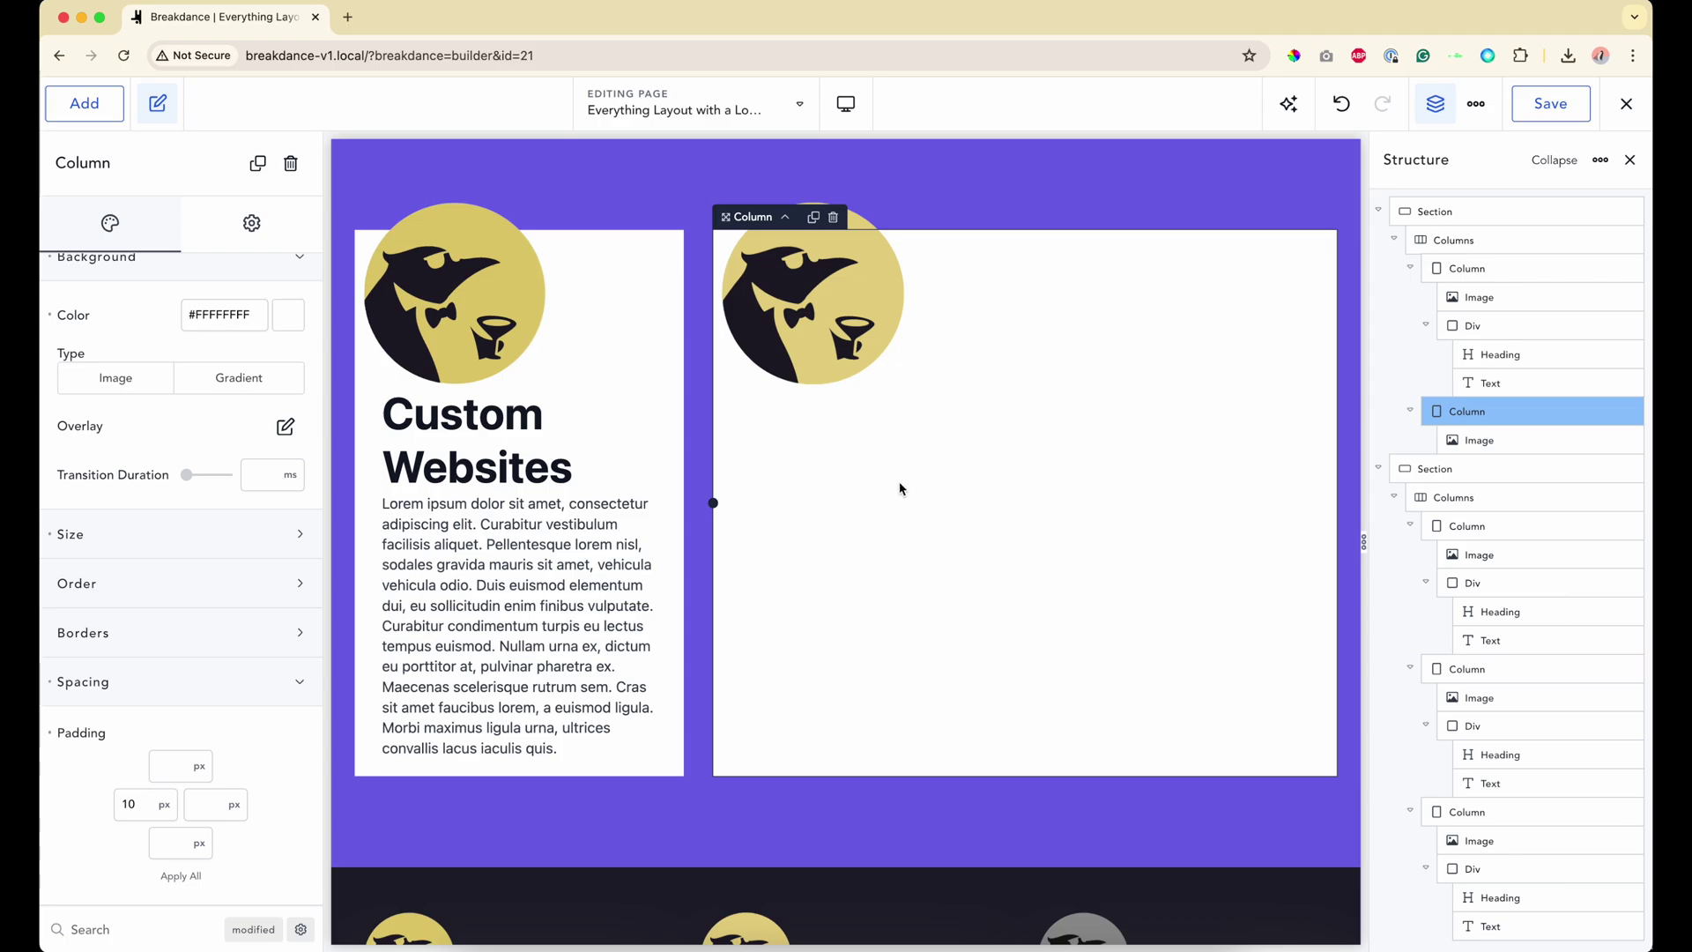
pyautogui.click(1465, 327)
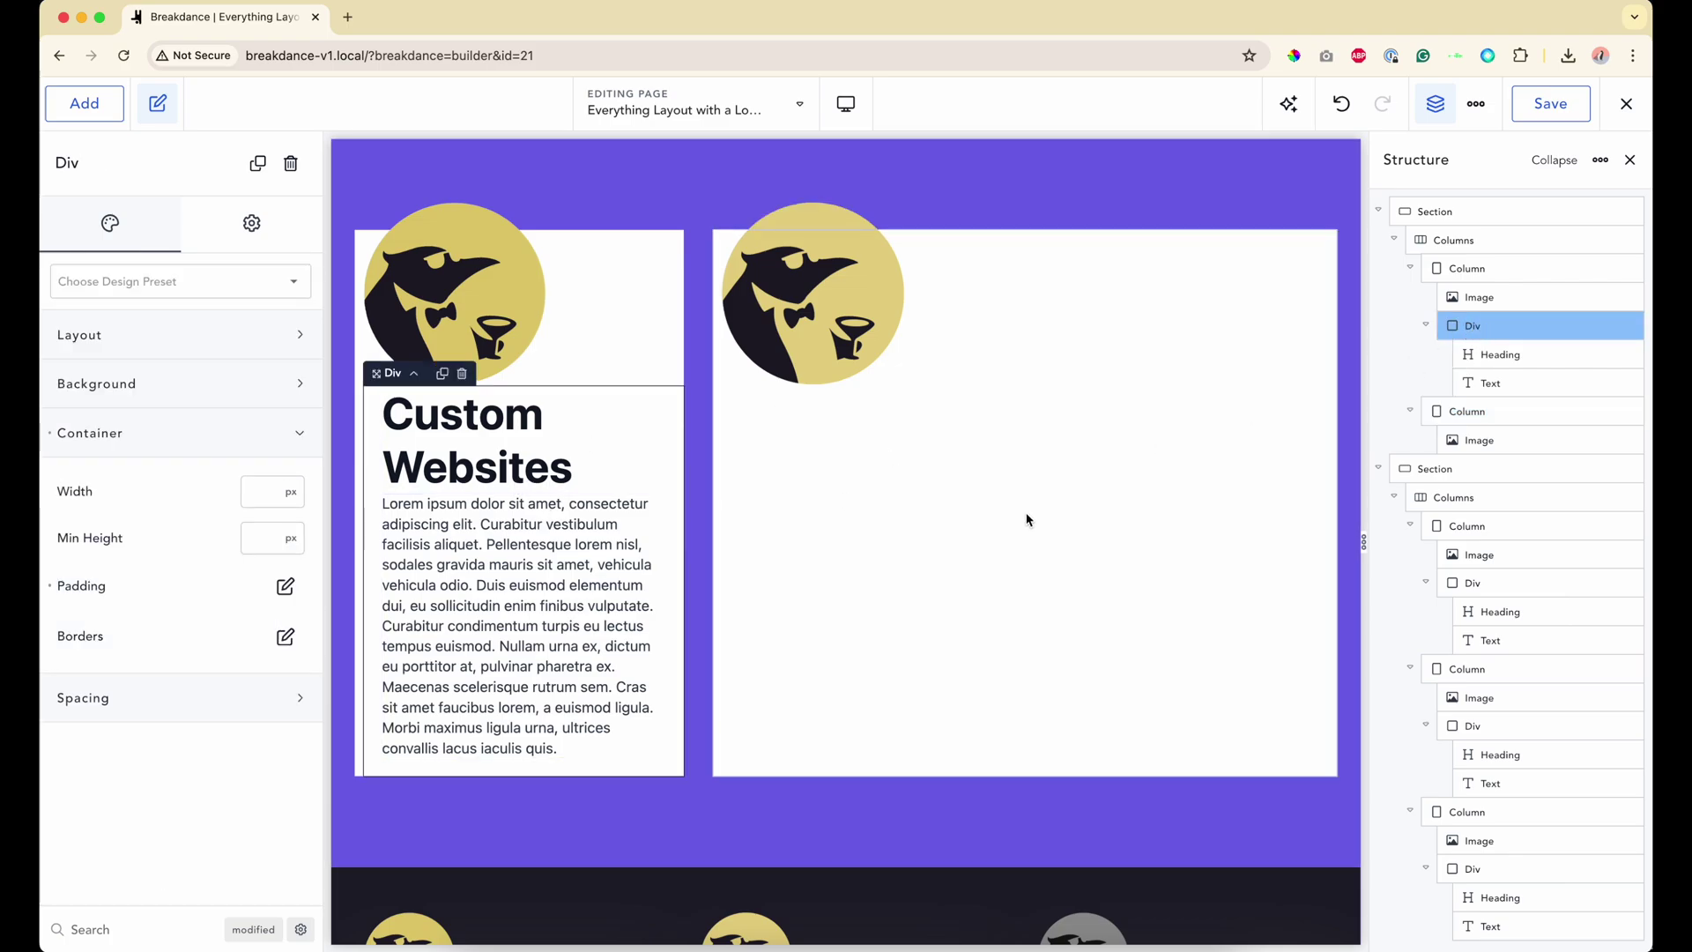
# Step: Paste the copied Custom Websites Div into the right column and add a second Lorem ipsum paragraph
pyautogui.click(1042, 610)
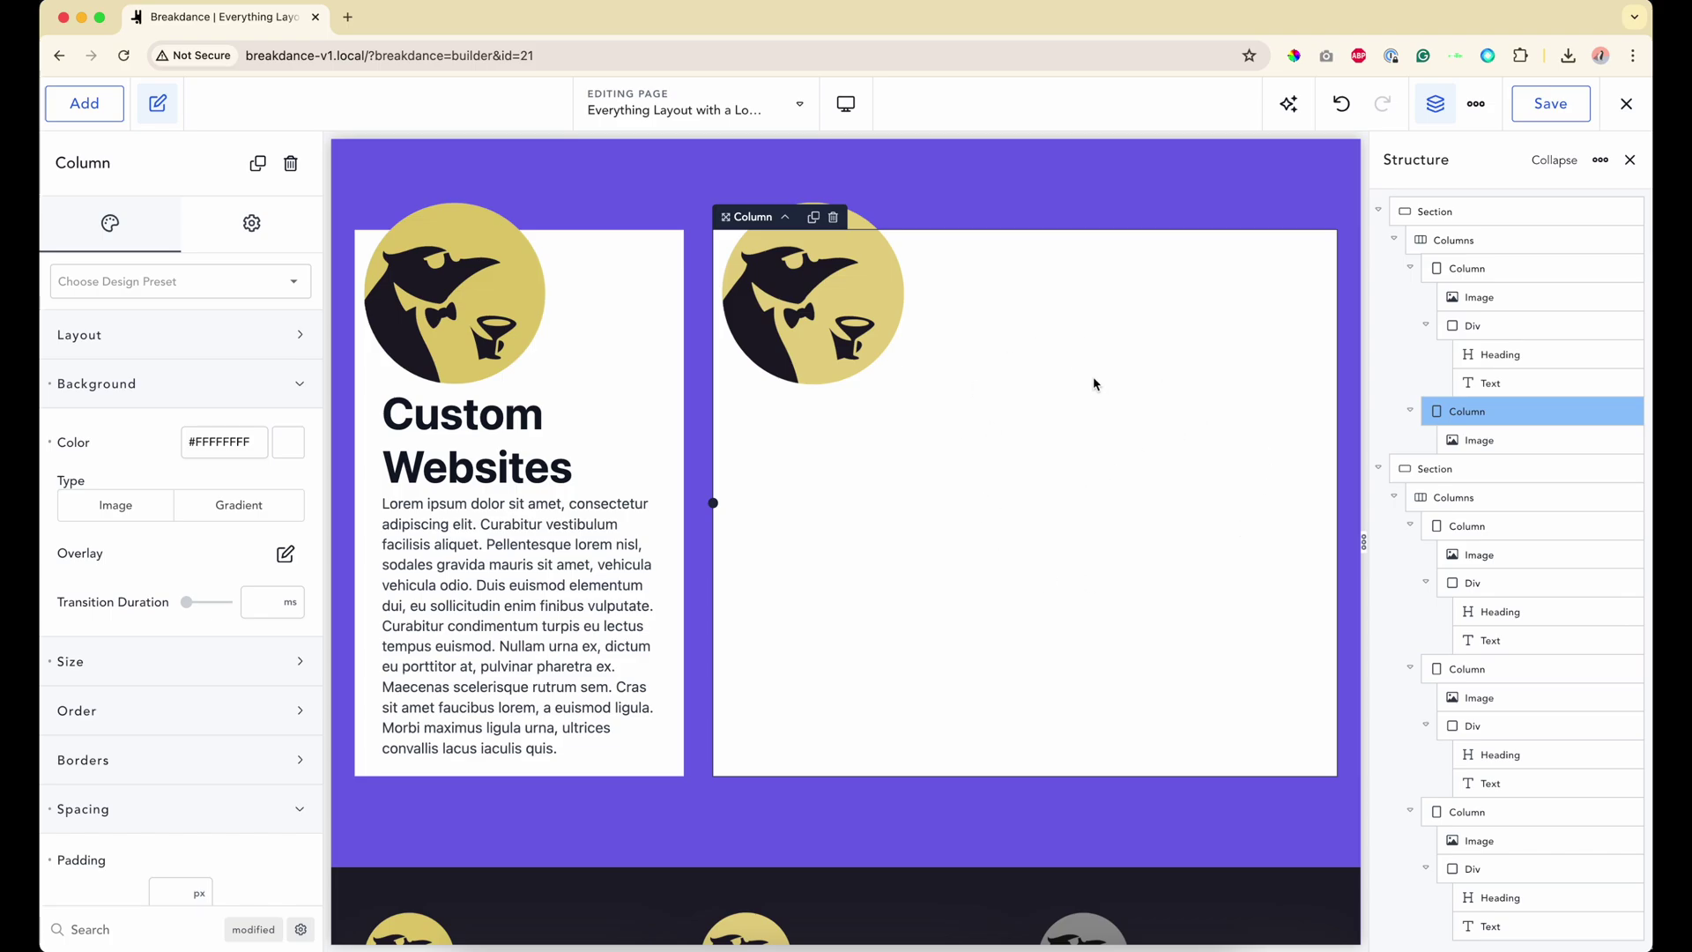
pyautogui.hotkey('ctrl', 'v')
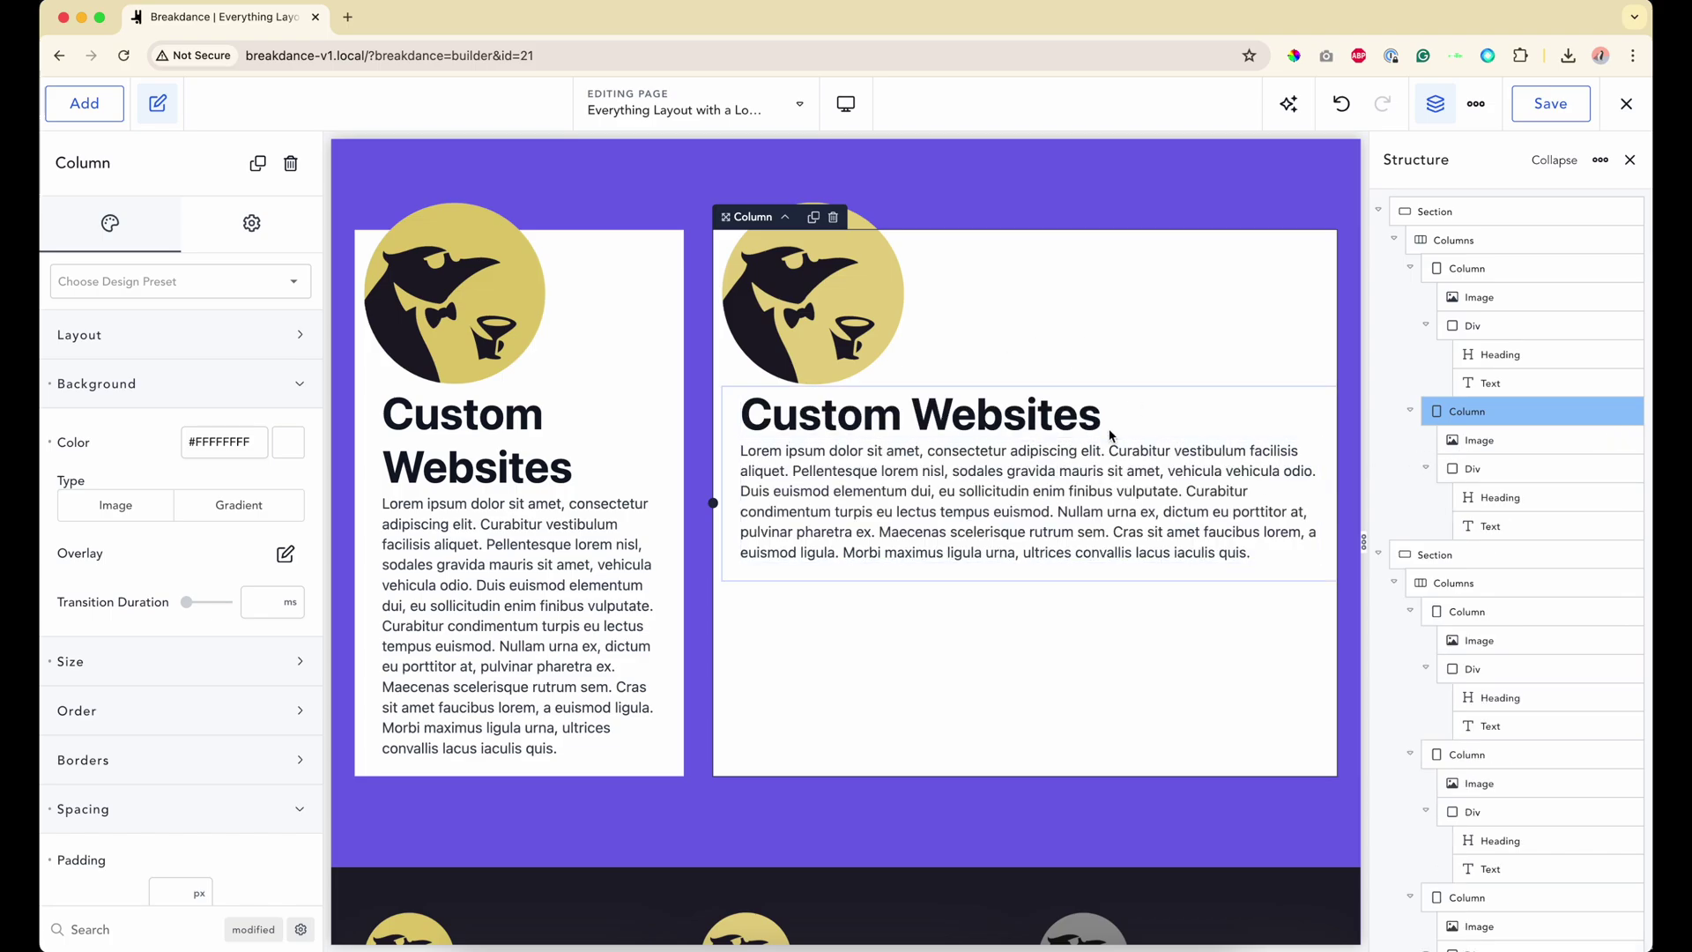
pyautogui.tripleClick(1068, 553)
pyautogui.hotkey('ctrl', 'c')
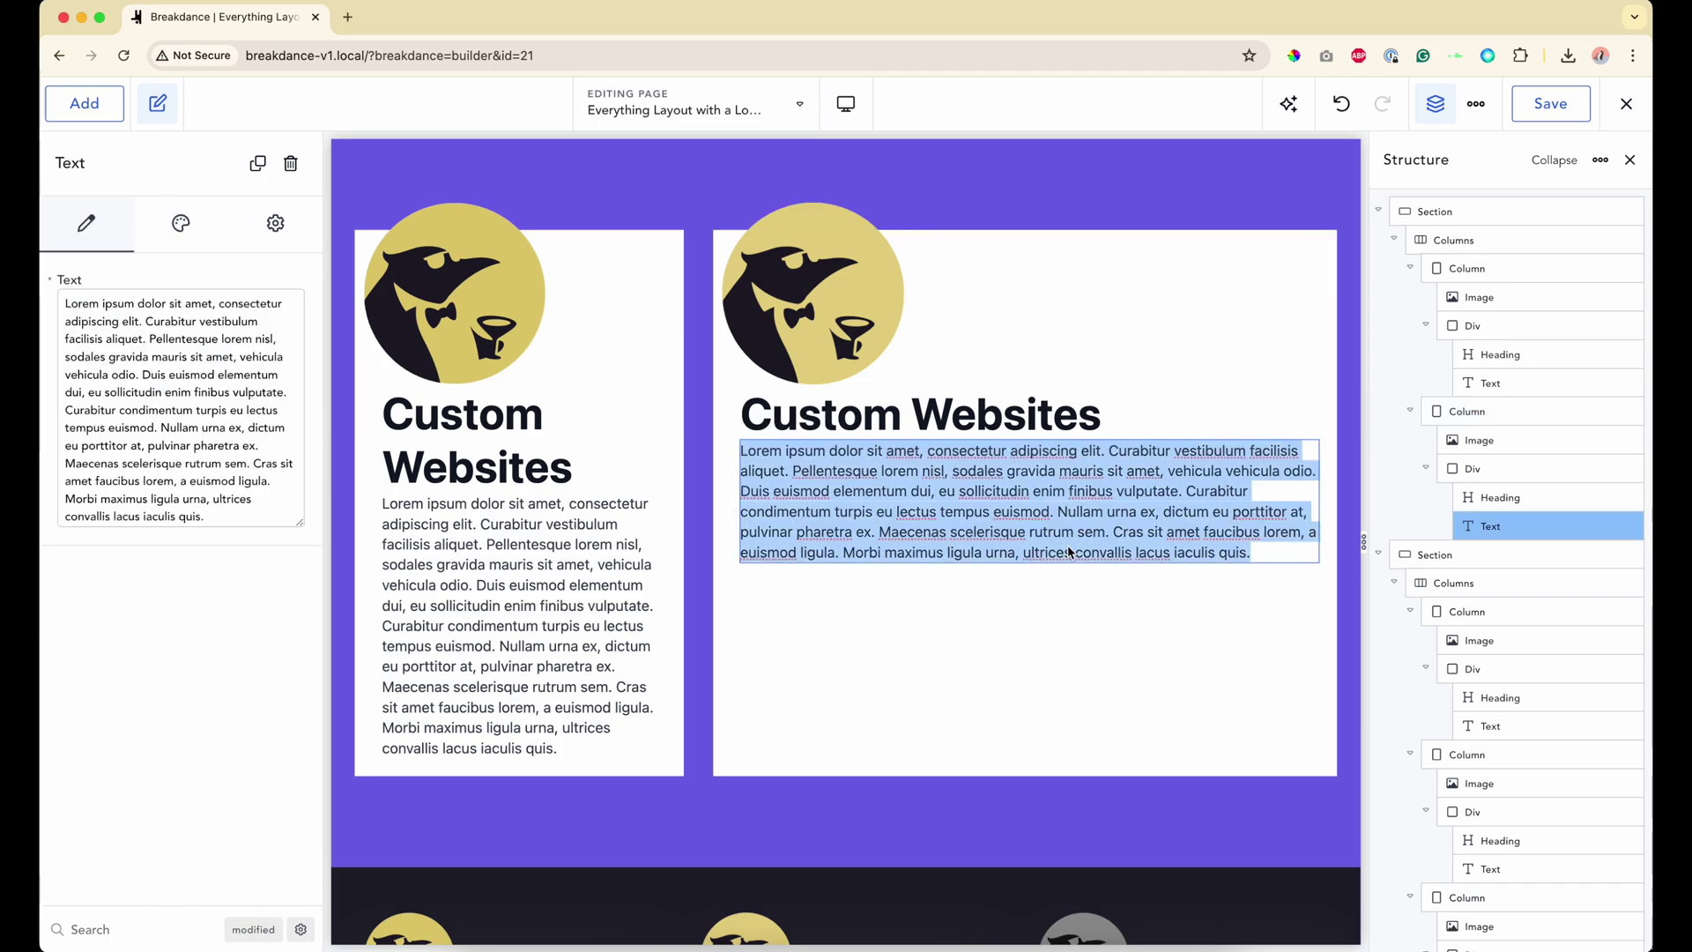
pyautogui.press('Right')
pyautogui.press('Return')
pyautogui.hotkey('ctrl', 'v')
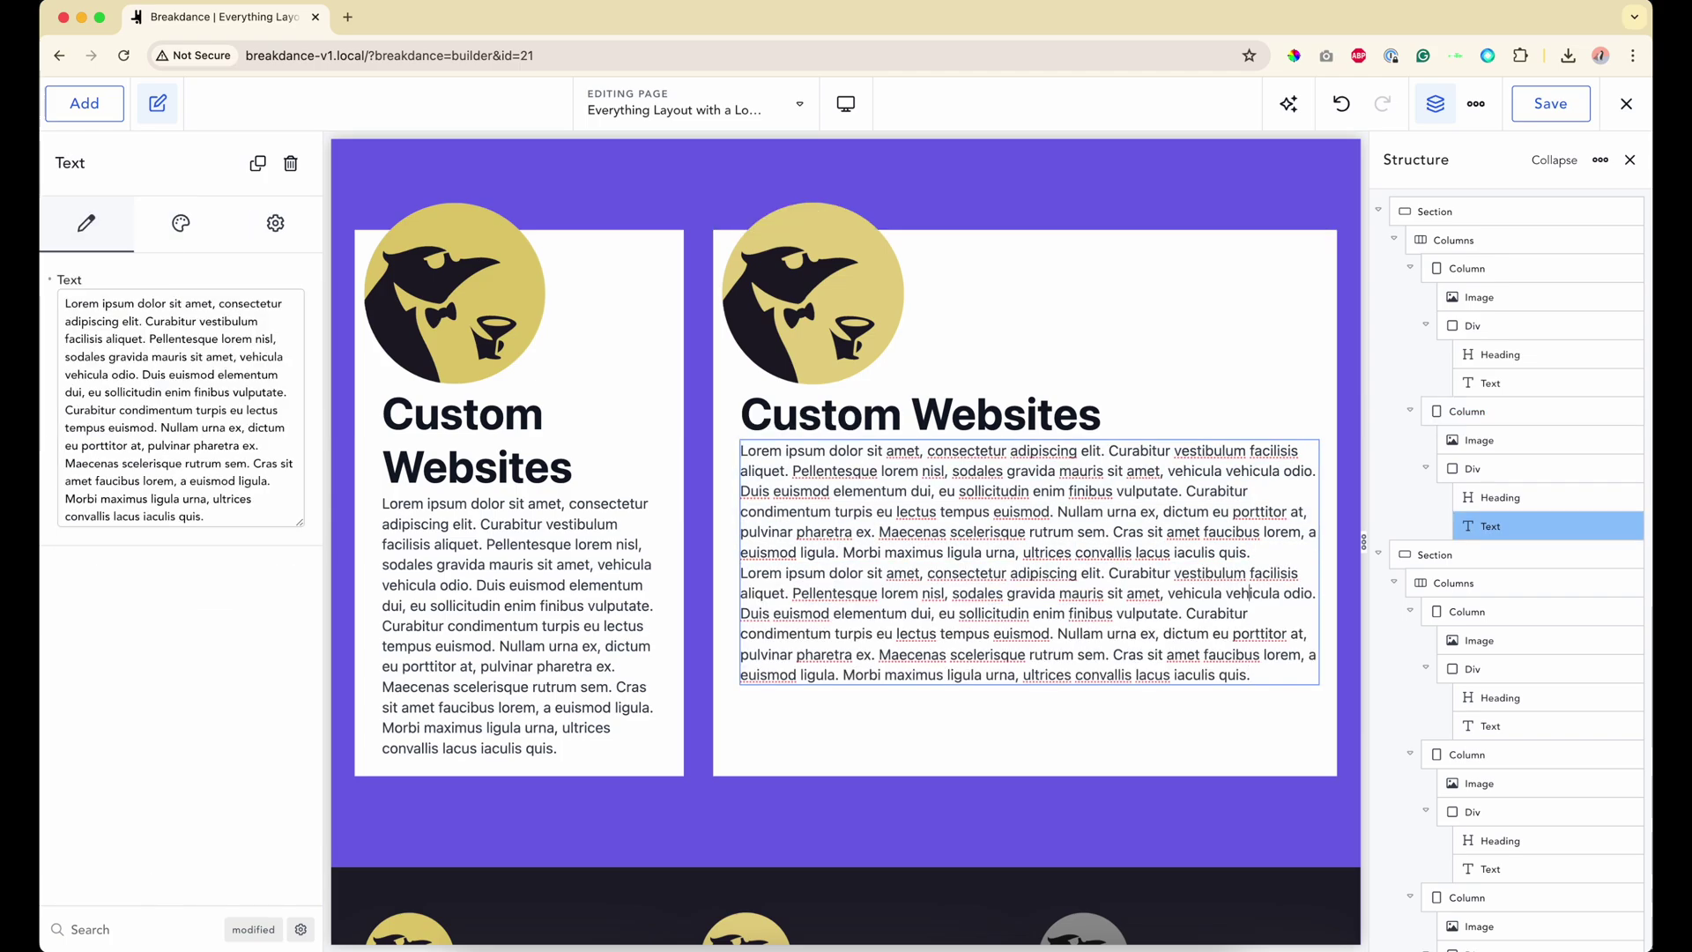
pyautogui.click(1022, 361)
pyautogui.click(1022, 534)
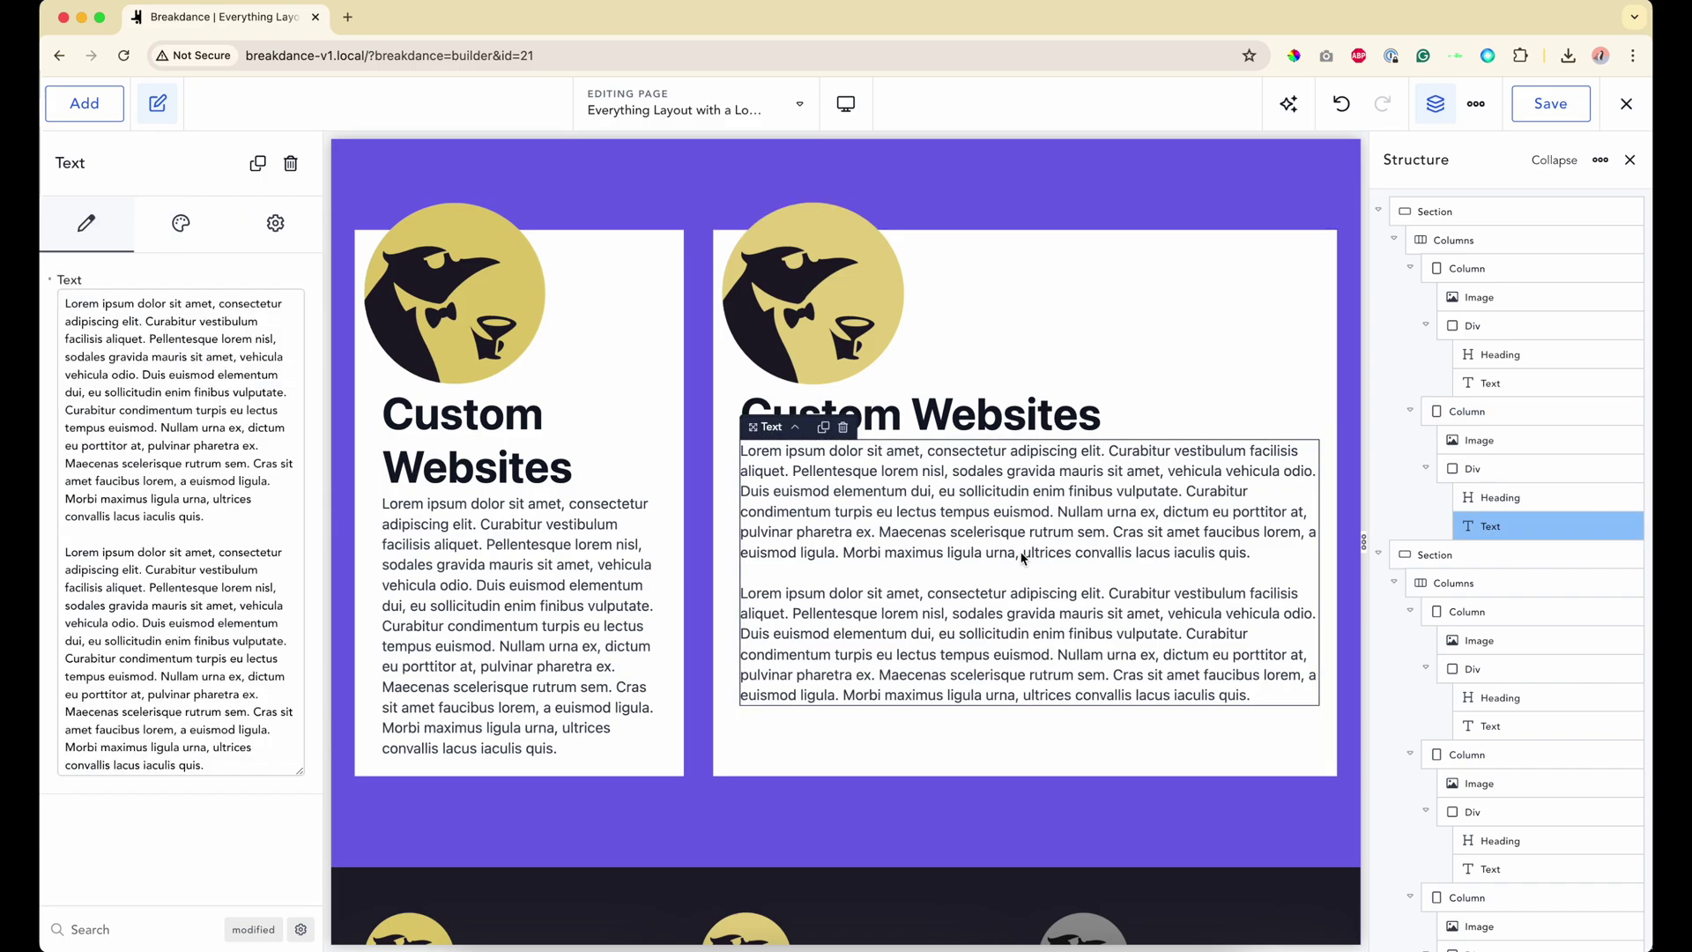
pyautogui.click(1476, 469)
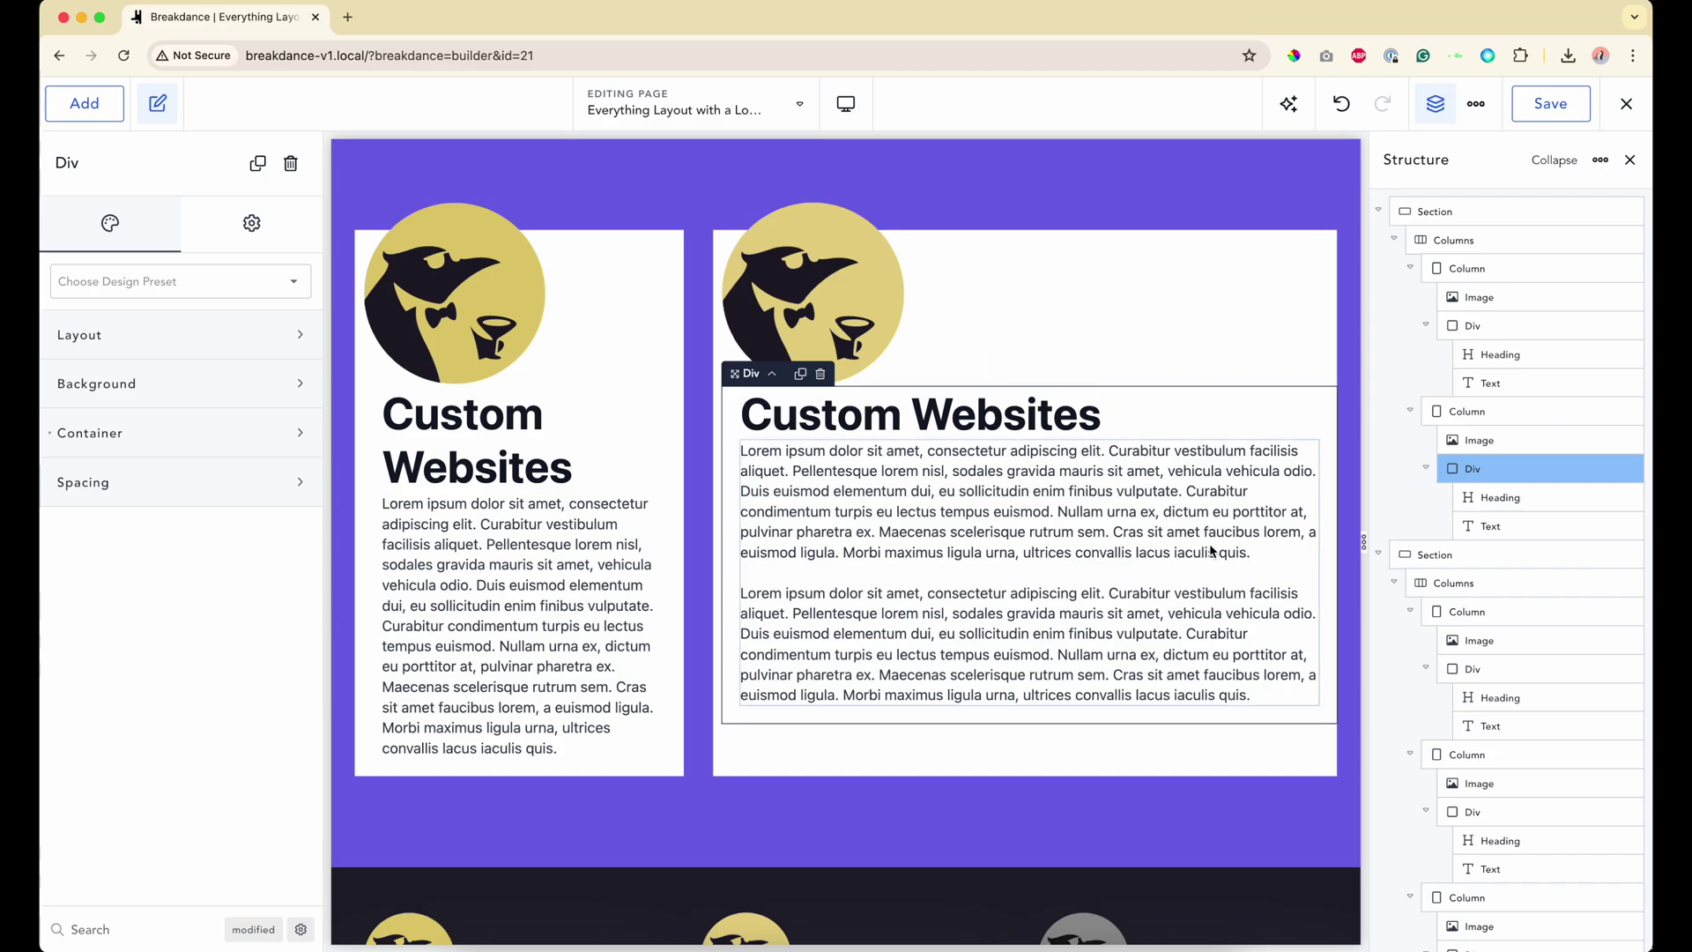
# Step: Set the right column's heading-and-text Div width to 80%, then select its parent column
pyautogui.click(113, 436)
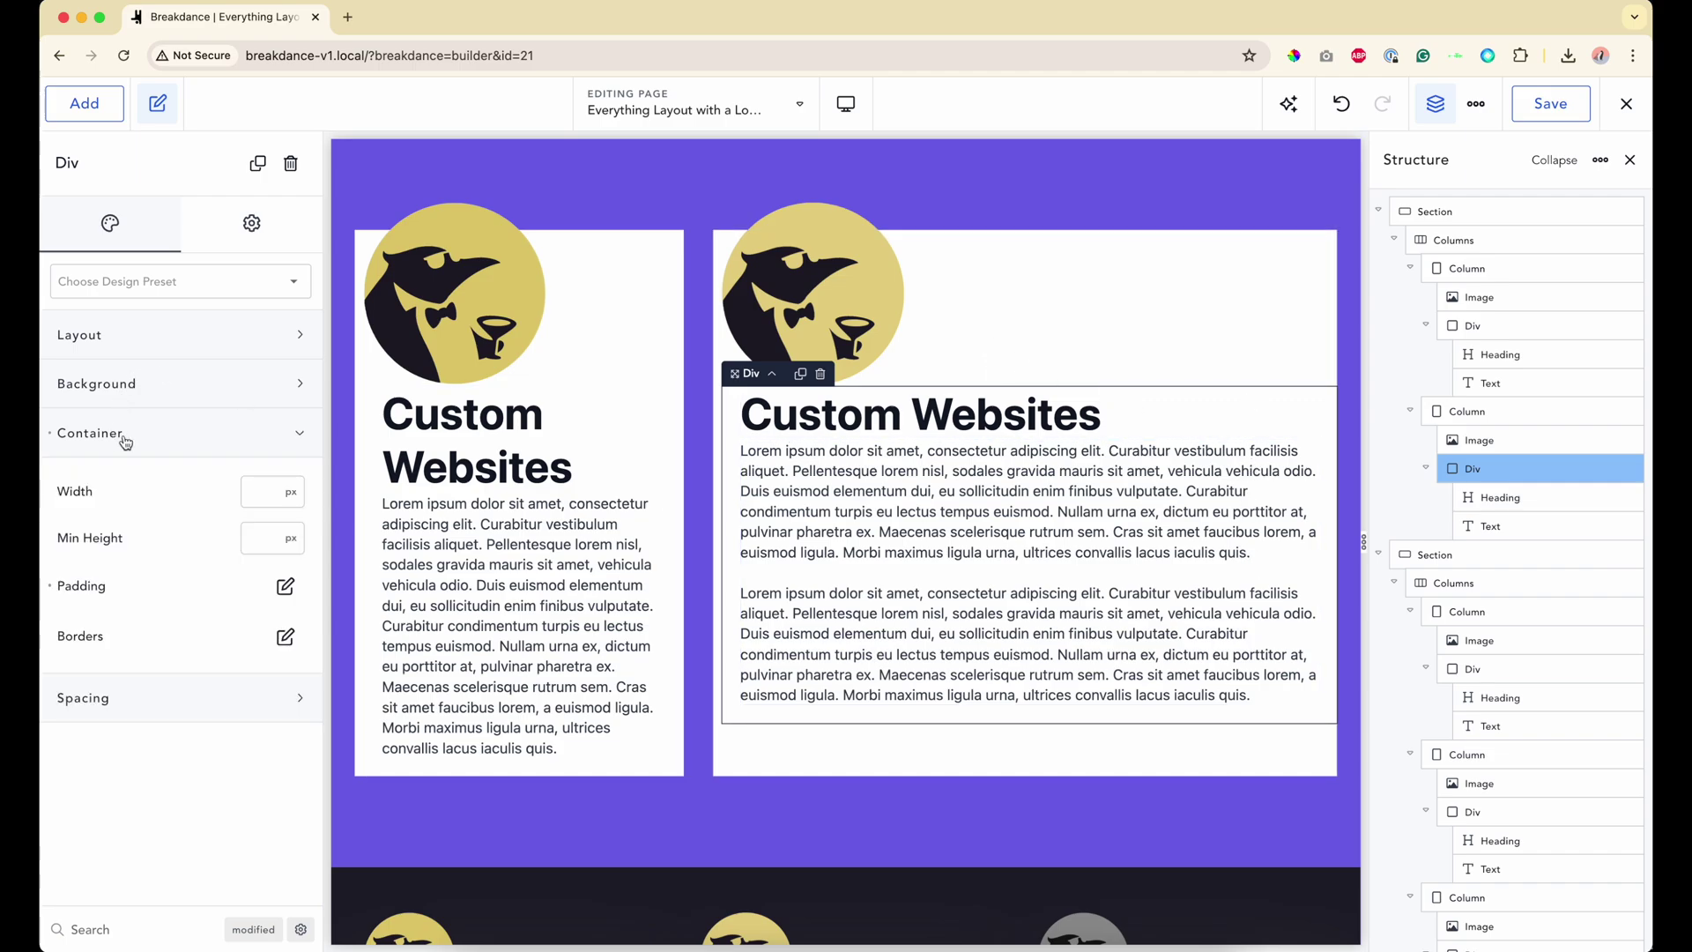
pyautogui.click(290, 492)
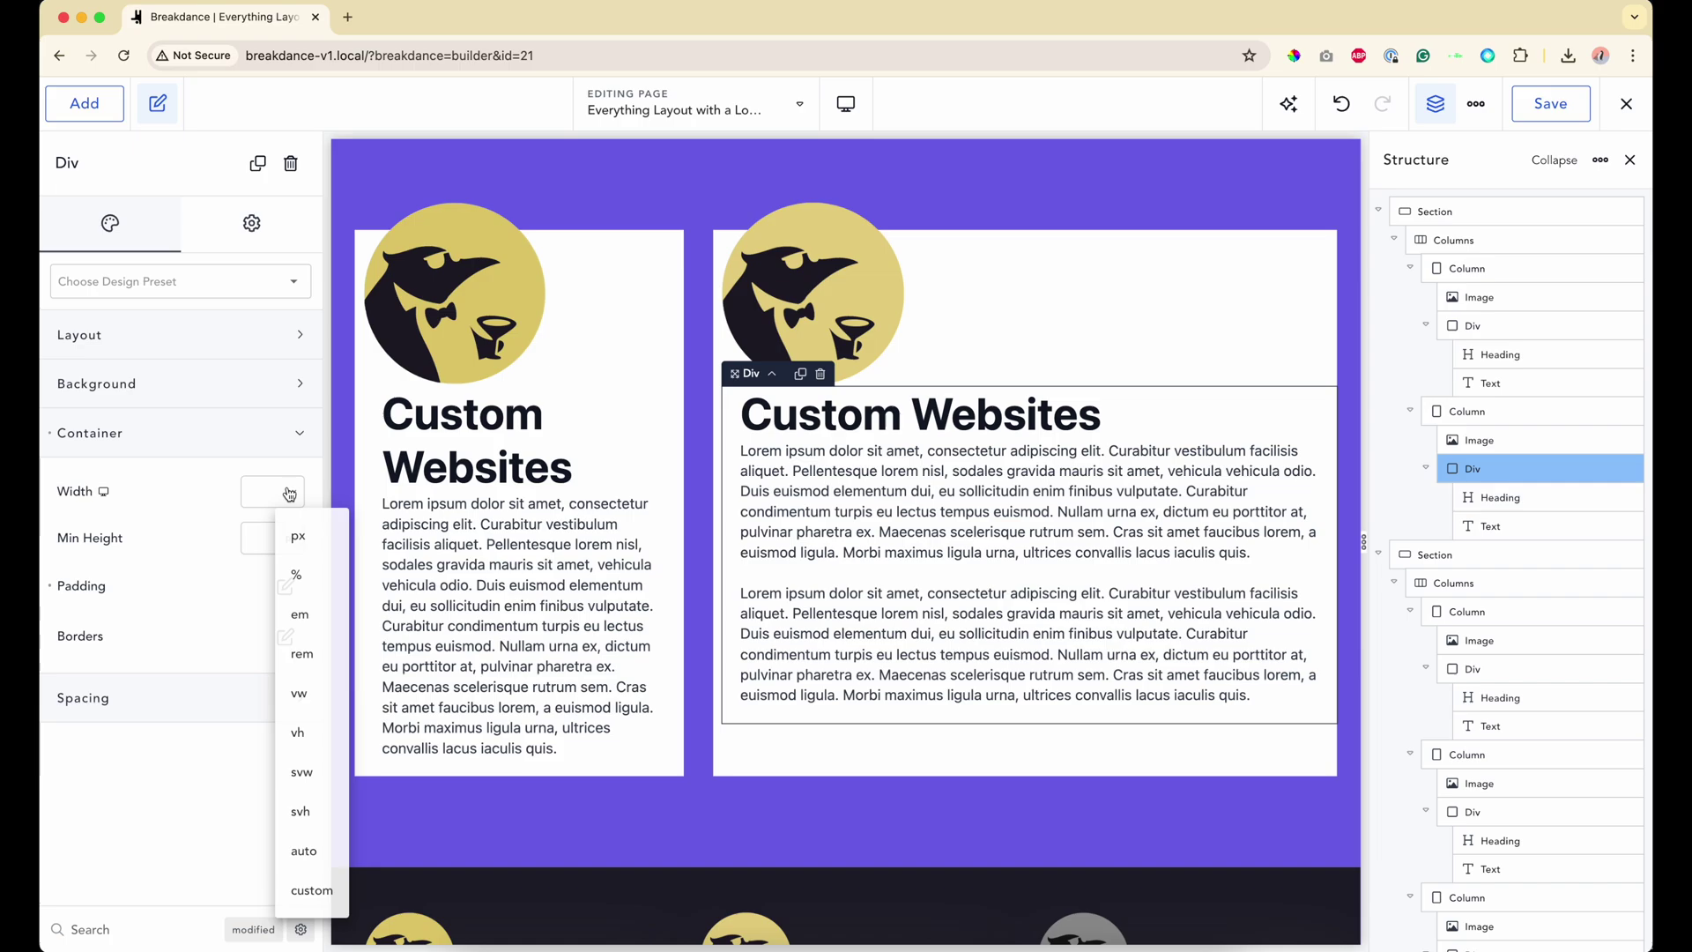
pyautogui.click(305, 576)
pyautogui.click(260, 490)
pyautogui.write('80')
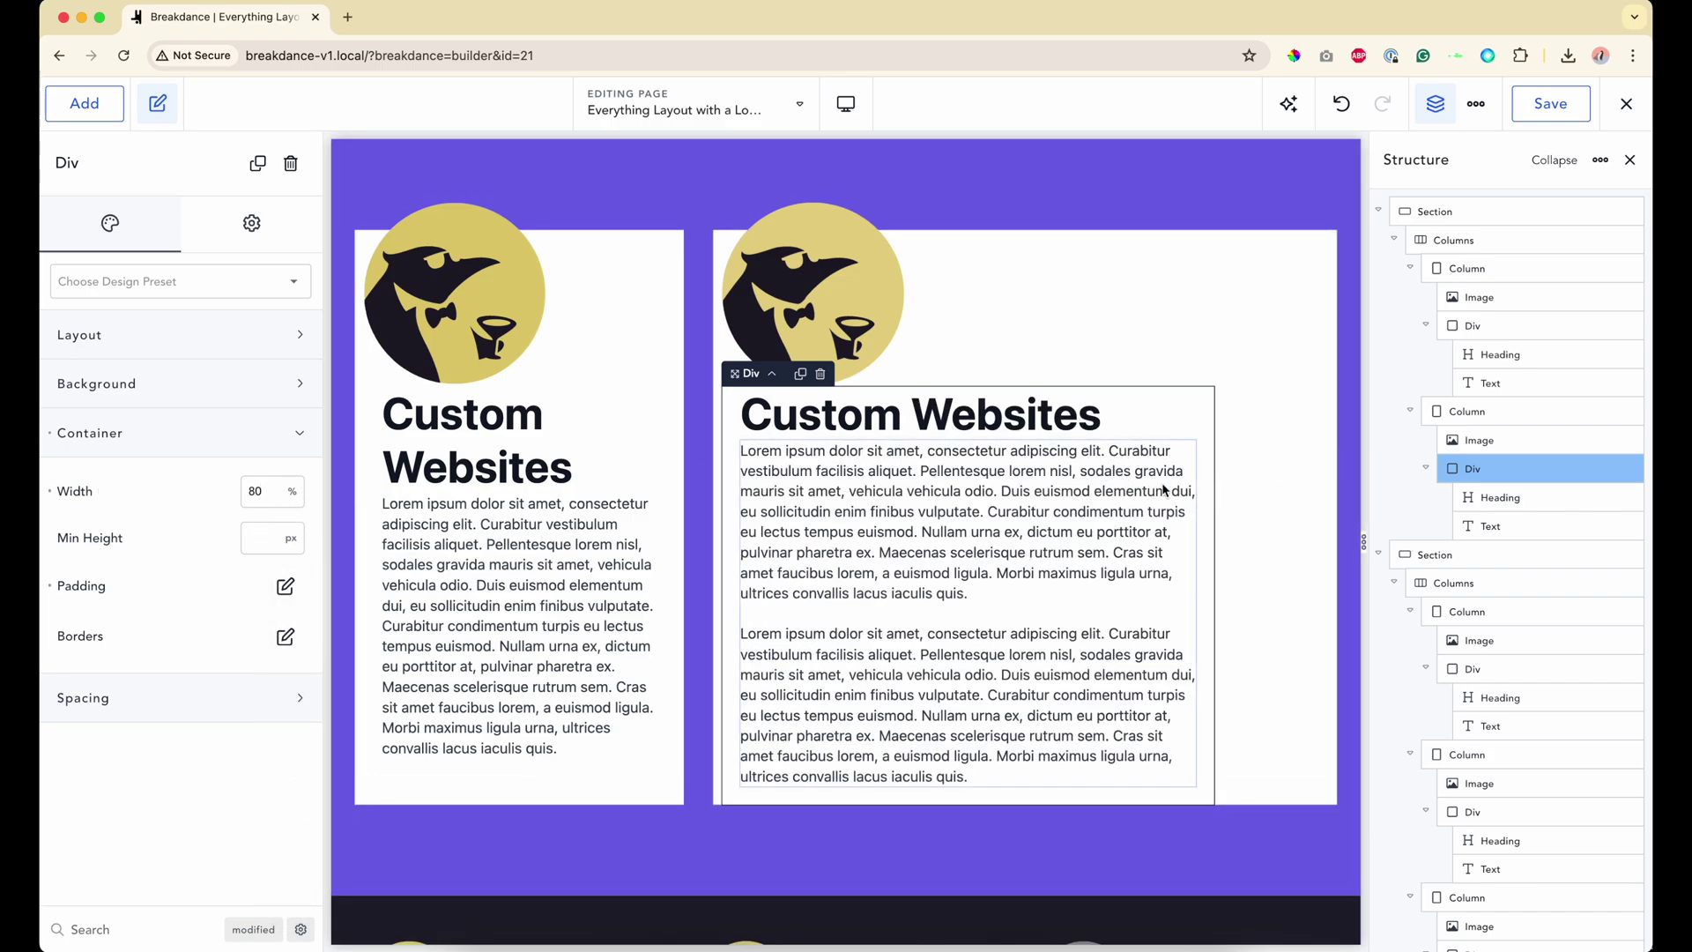
pyautogui.click(1256, 476)
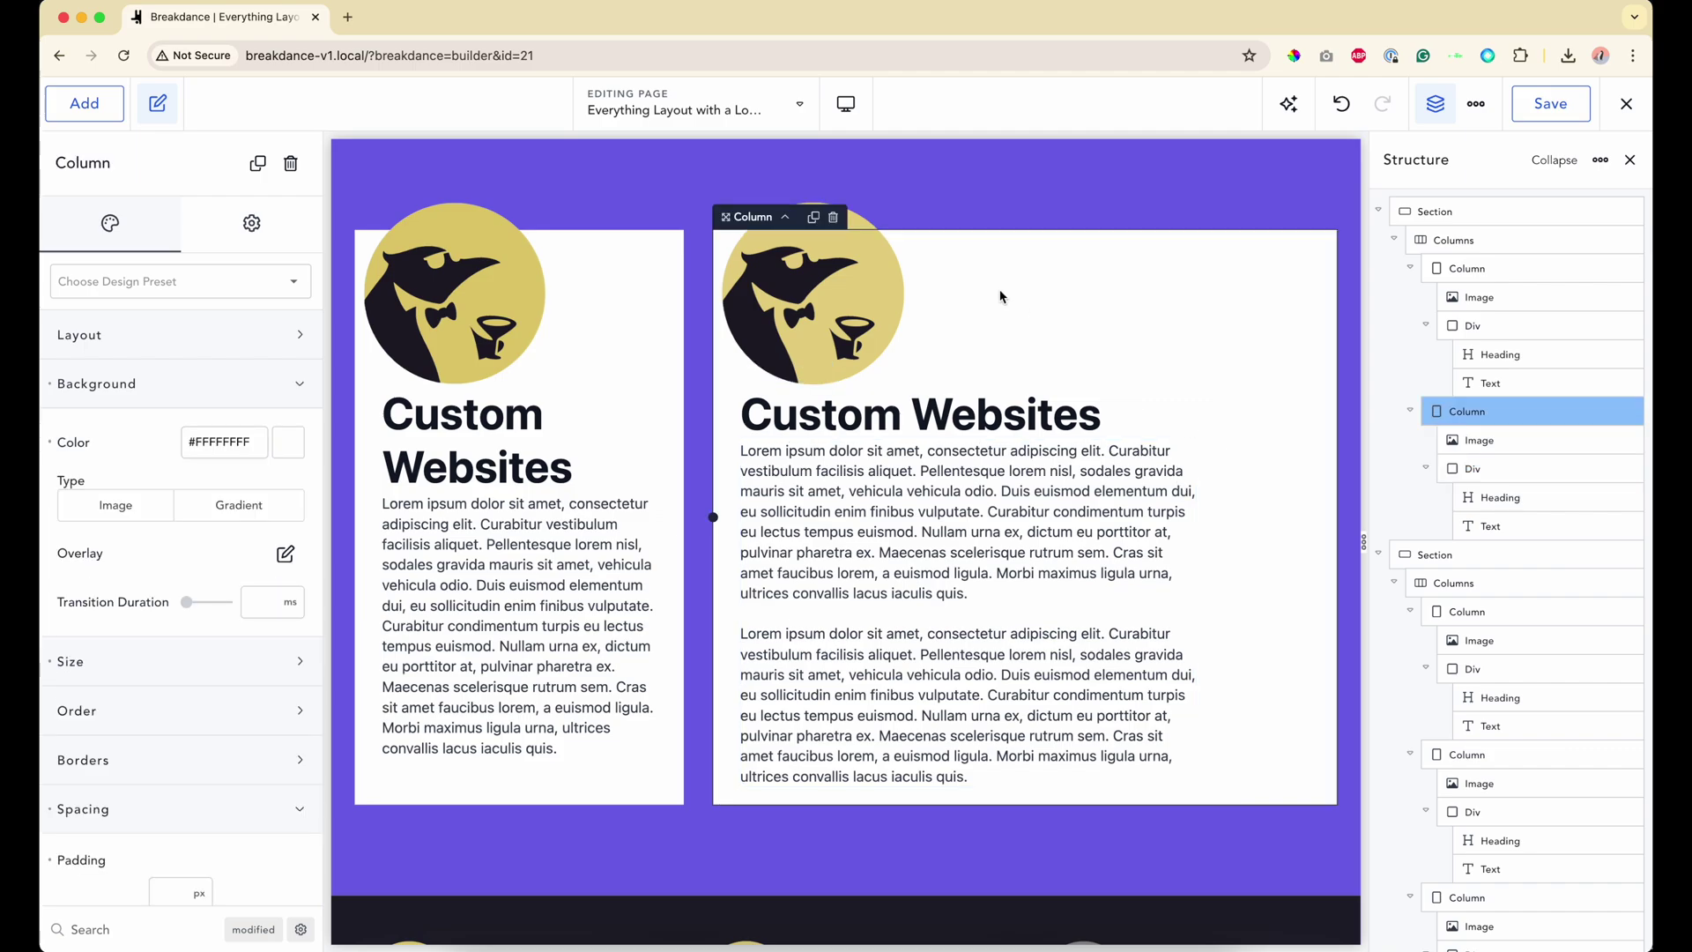
# Step: Preview the section at Tablet Landscape, Tablet Portrait, Phone Portrait, Desktop, then Tablet Landscape again
pyautogui.click(847, 104)
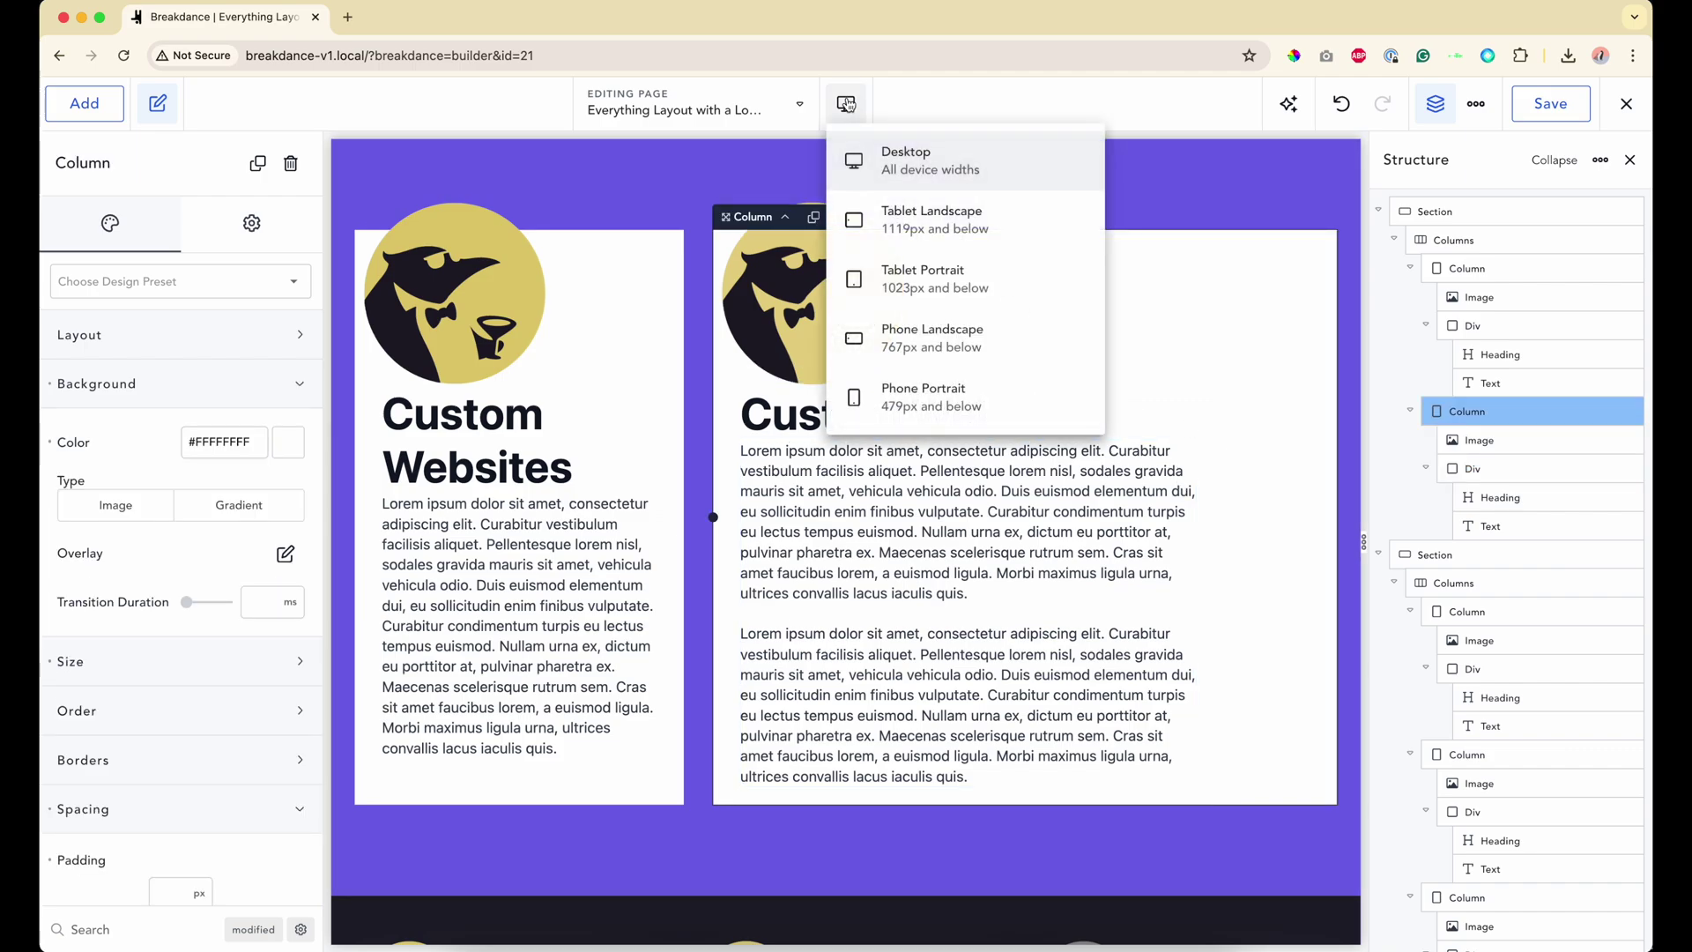
pyautogui.click(891, 214)
pyautogui.click(846, 104)
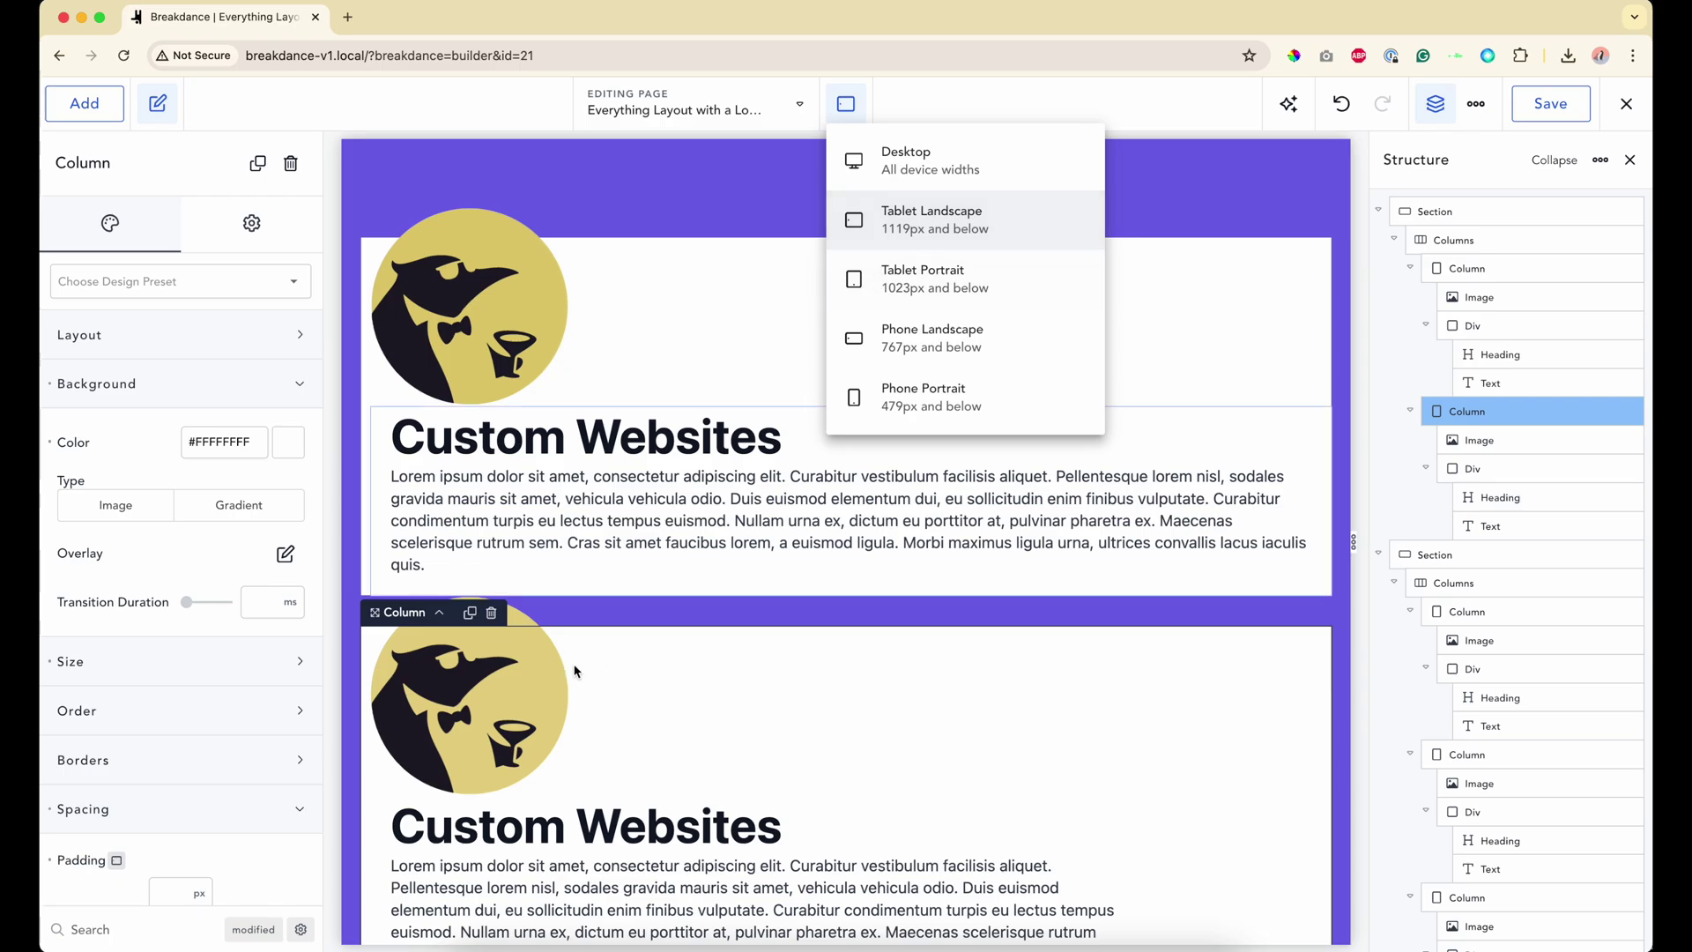
pyautogui.click(925, 278)
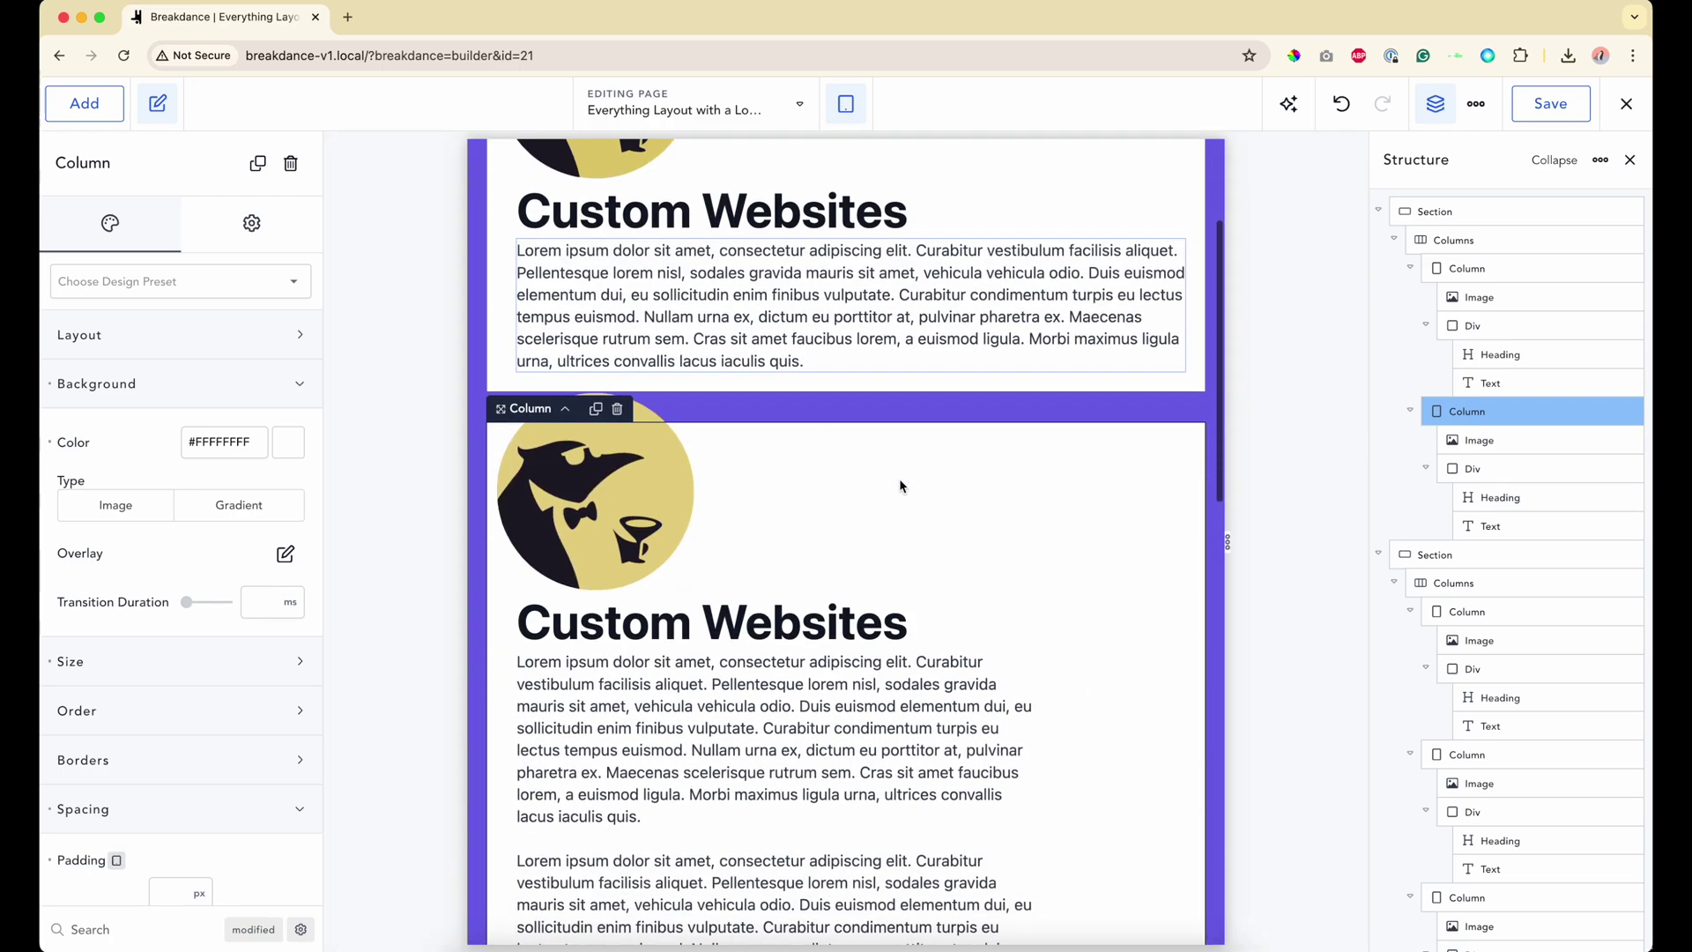
pyautogui.scroll(-10, 902, 420)
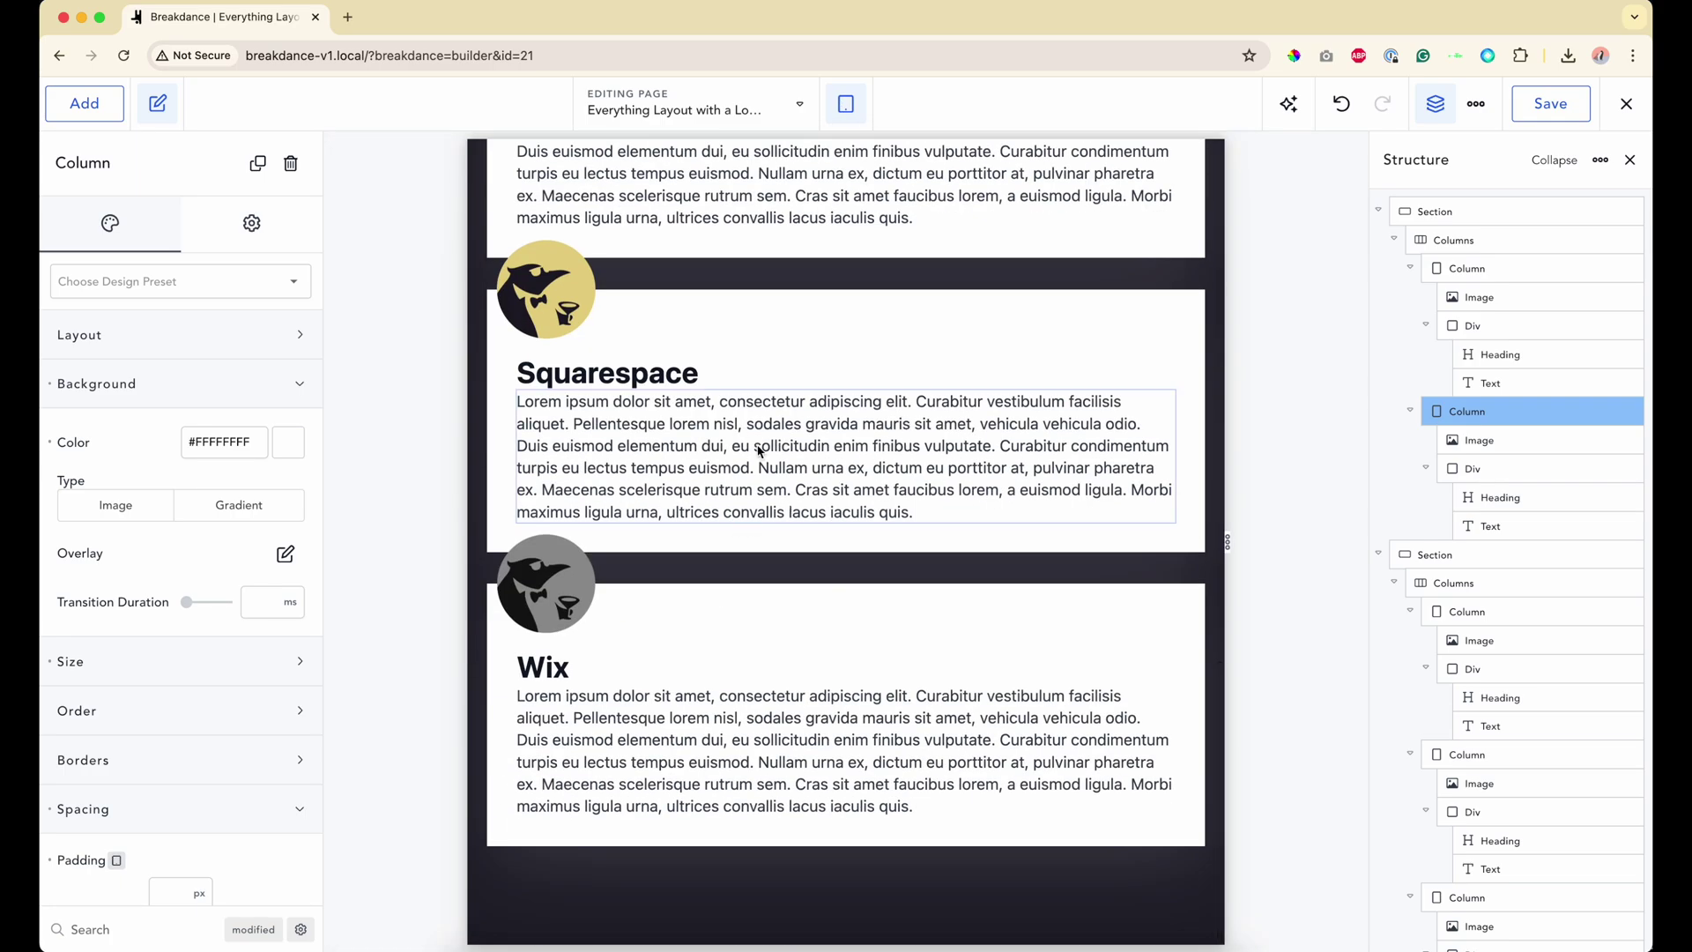
pyautogui.scroll(9, 811, 308)
pyautogui.click(846, 104)
pyautogui.click(925, 387)
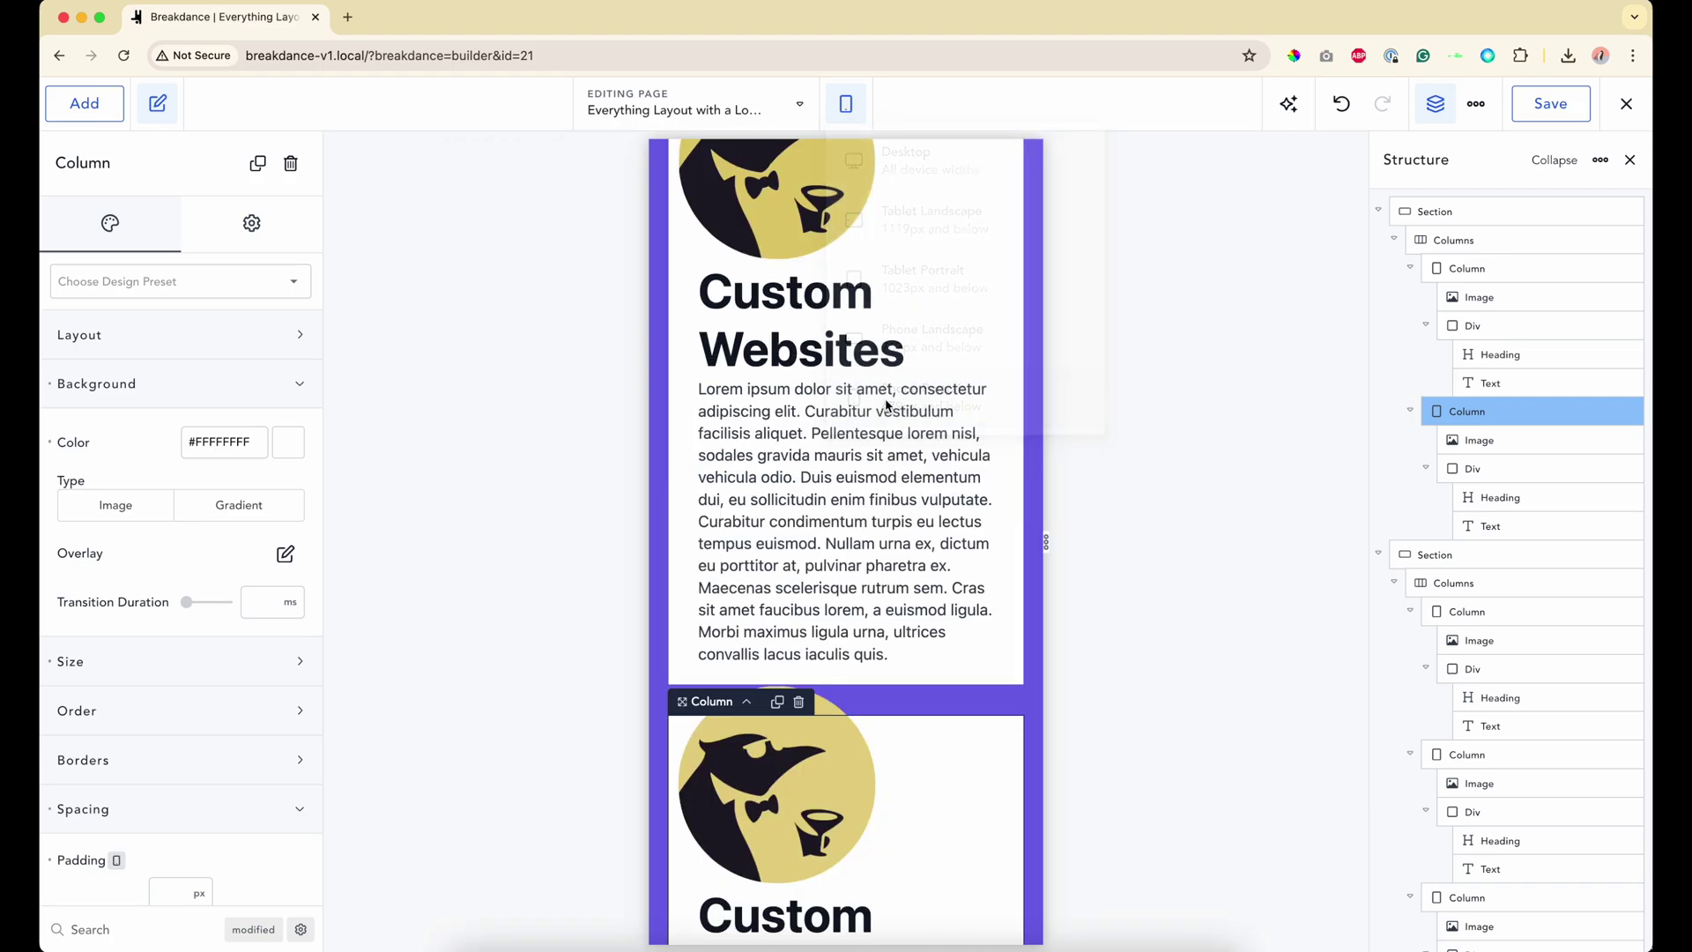
pyautogui.click(848, 104)
pyautogui.click(882, 170)
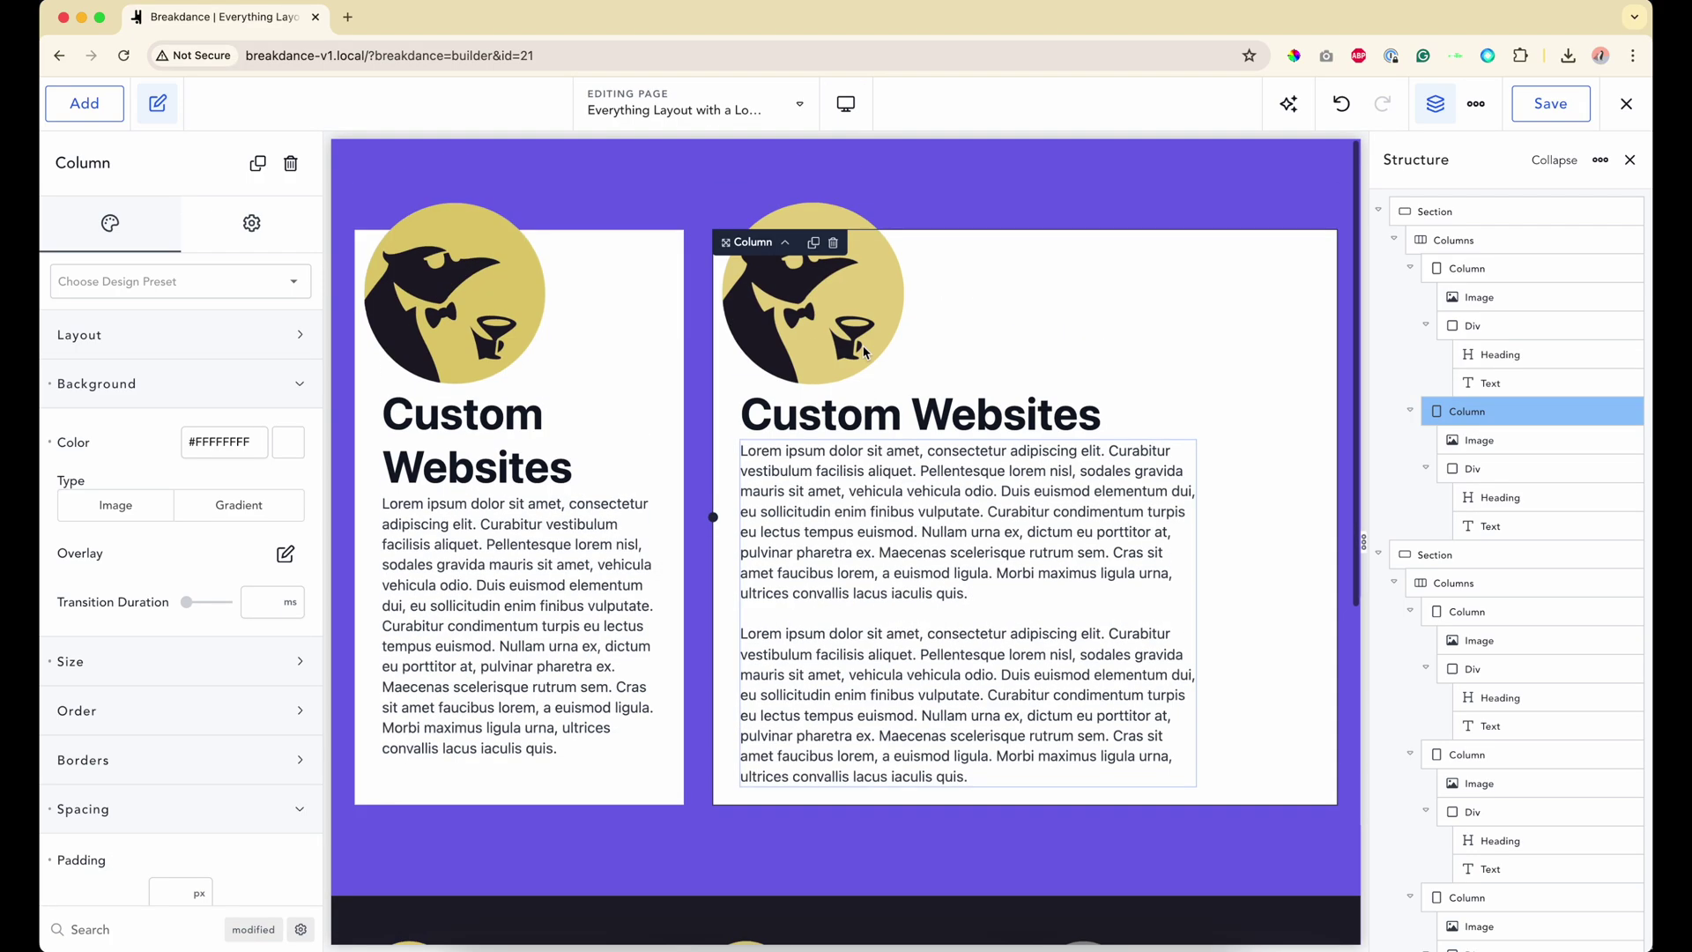
pyautogui.click(847, 104)
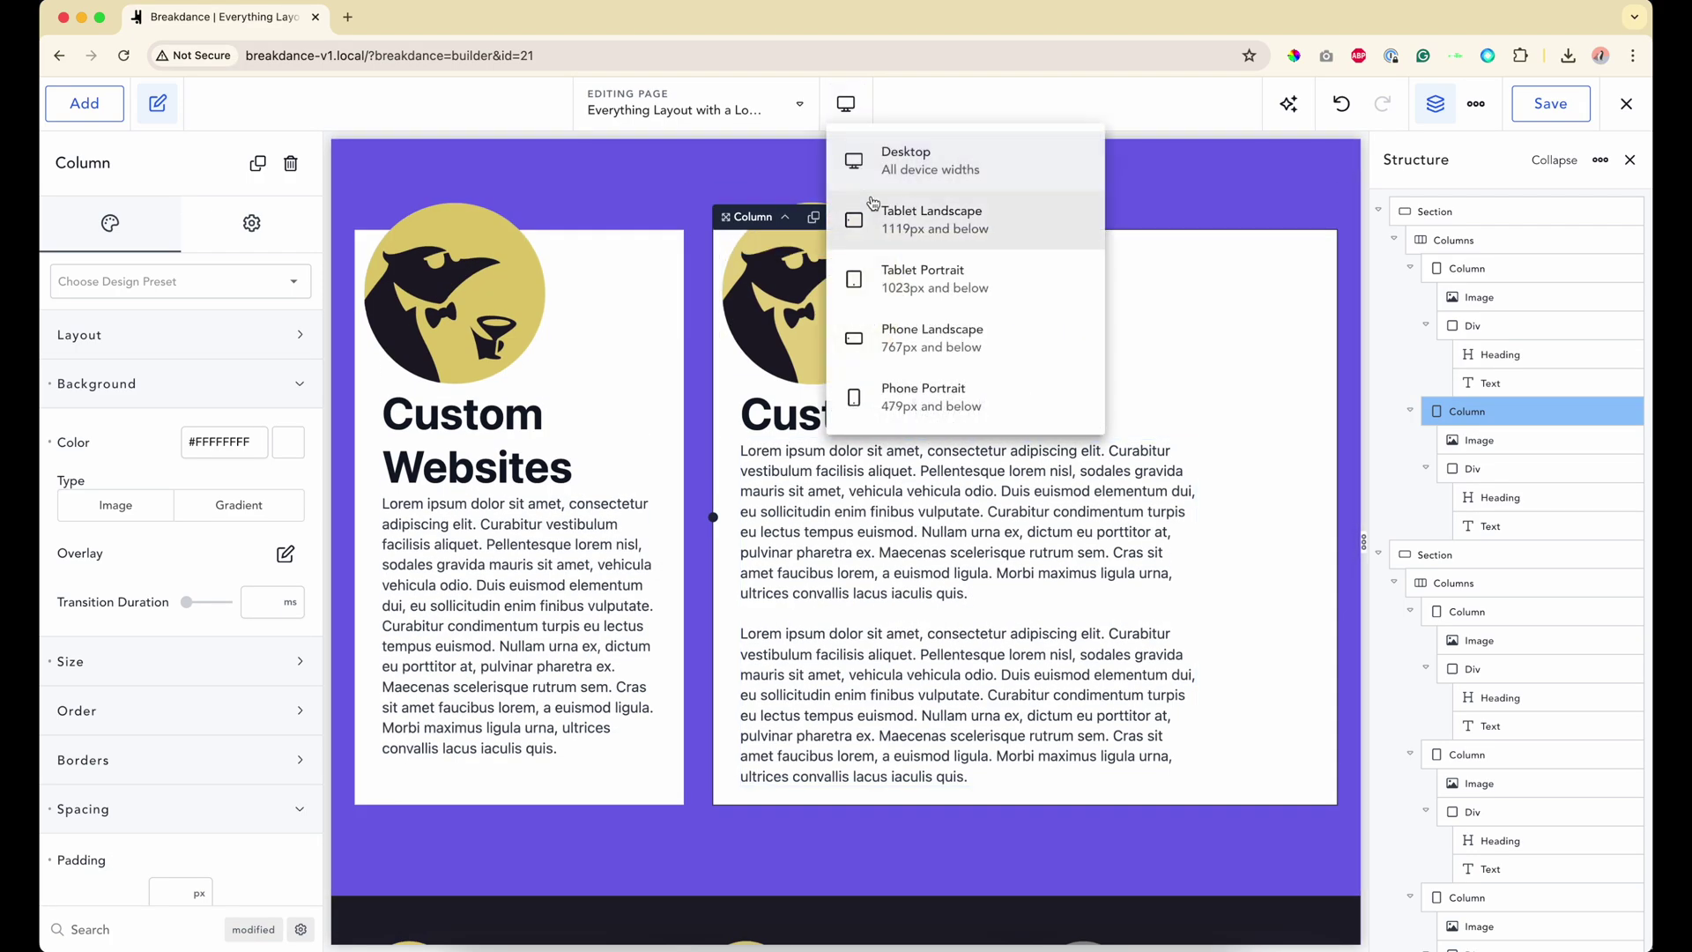
pyautogui.click(925, 212)
# Step: Try 16 and -10 as the lower penguin logo's top margin, then clear it
pyautogui.click(505, 628)
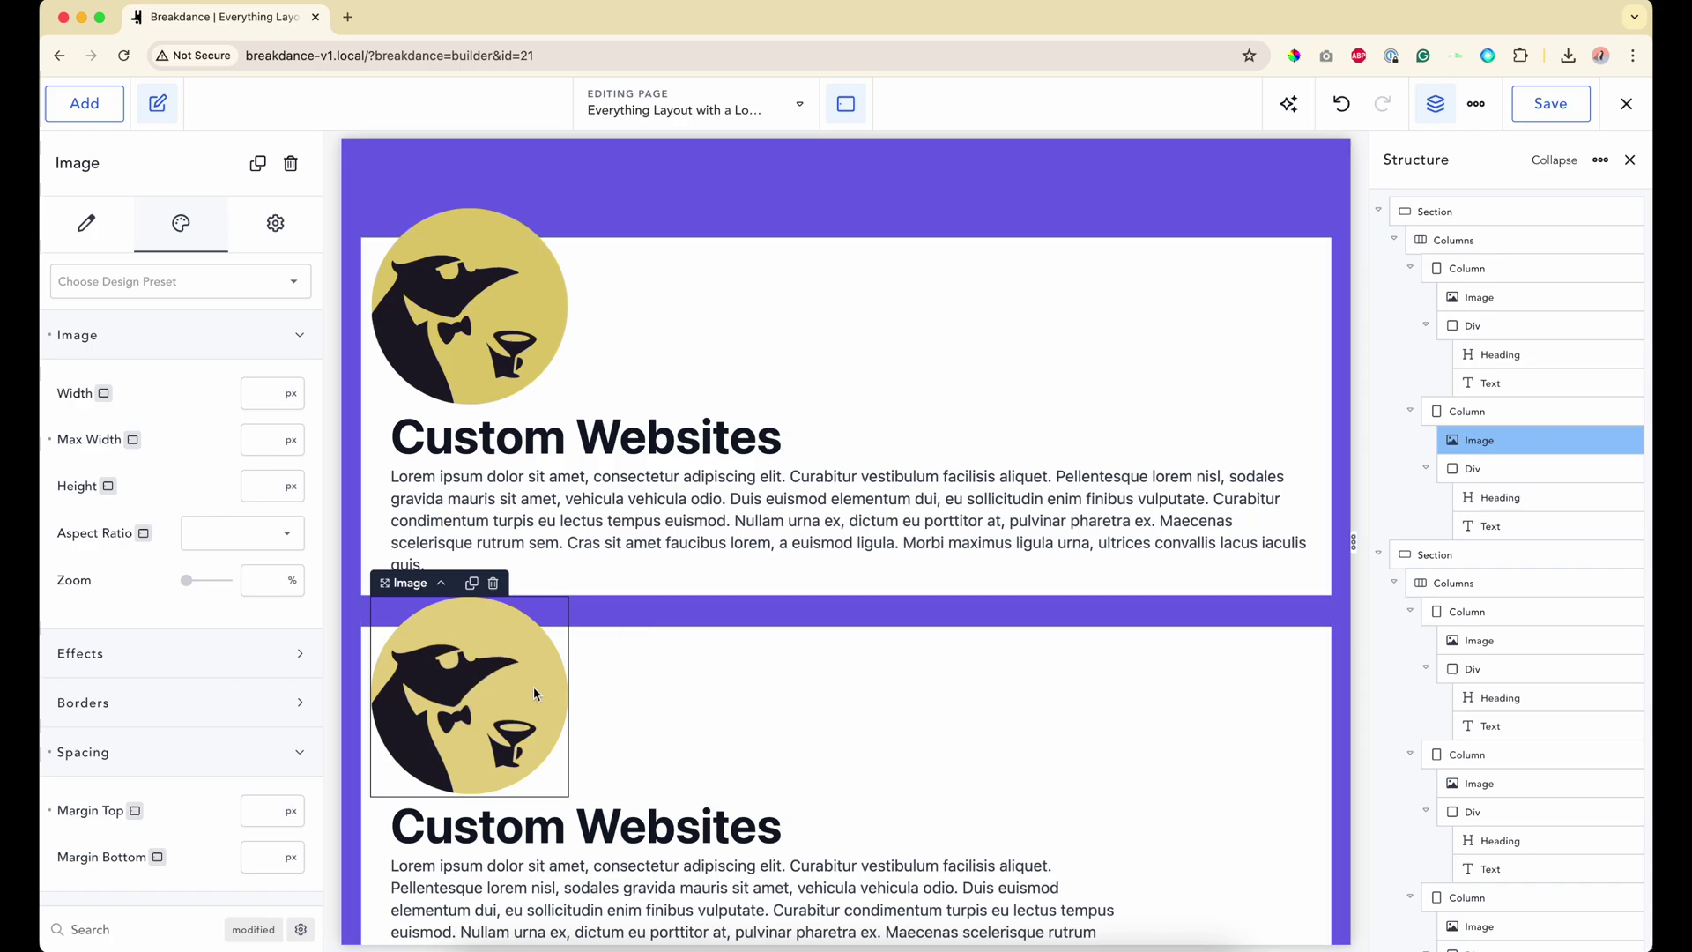
pyautogui.click(249, 811)
pyautogui.write('16')
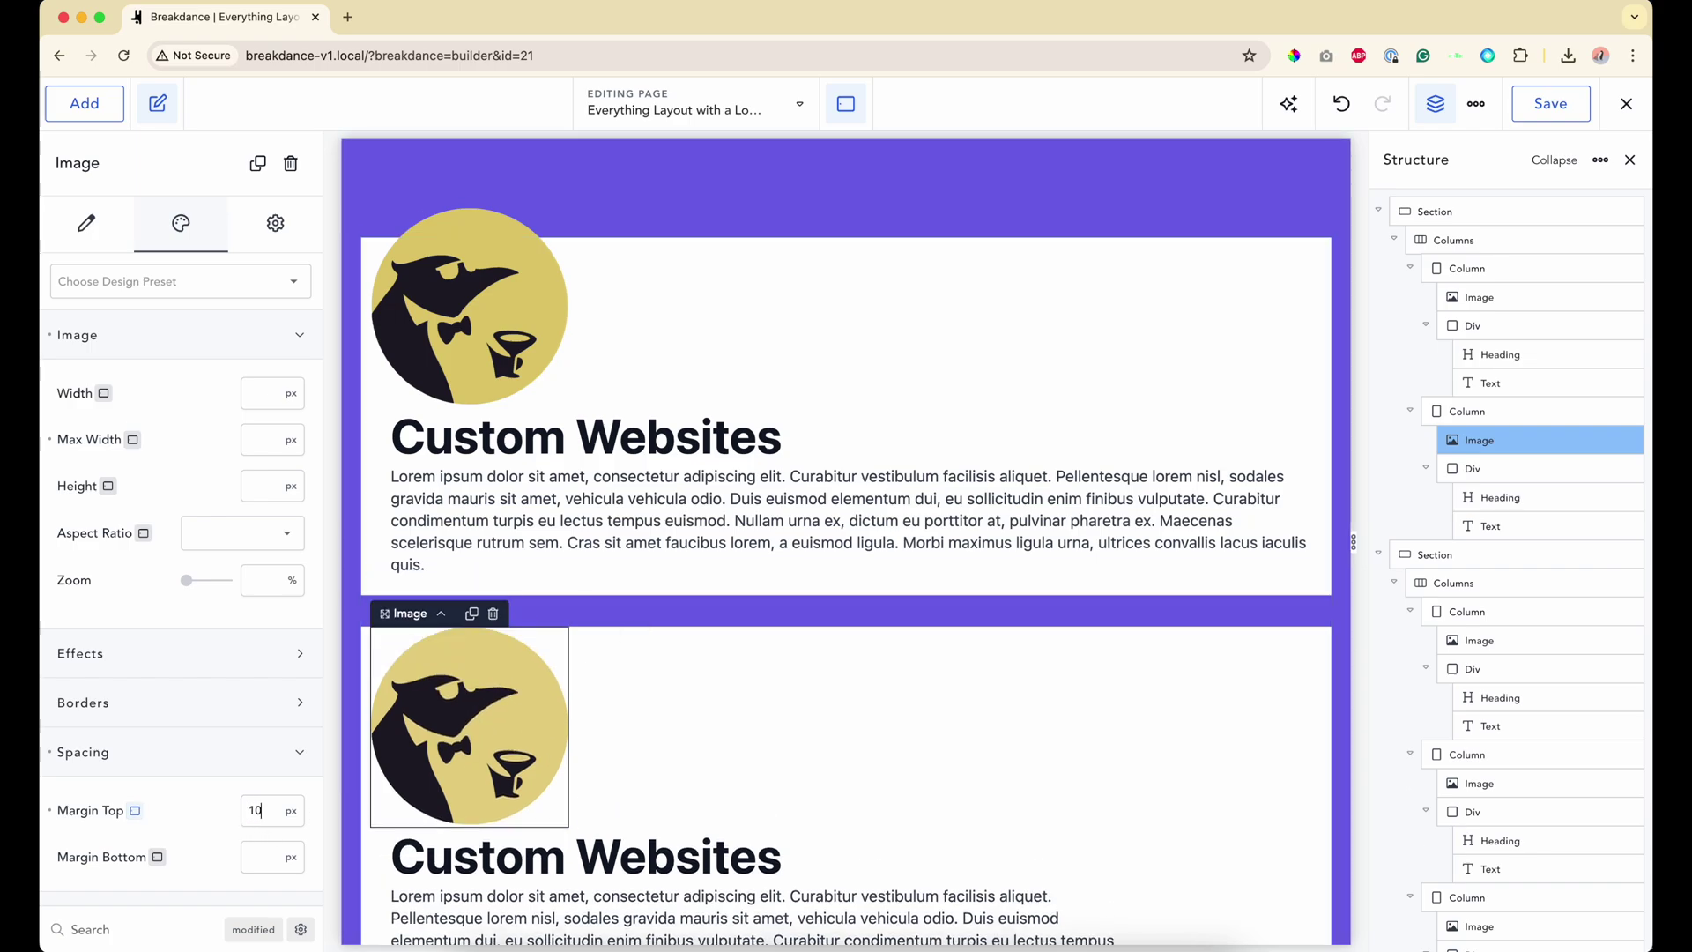
pyautogui.press('BackSpace')
pyautogui.press('BackSpace')
pyautogui.write('16')
pyautogui.press('BackSpace')
pyautogui.press('BackSpace')
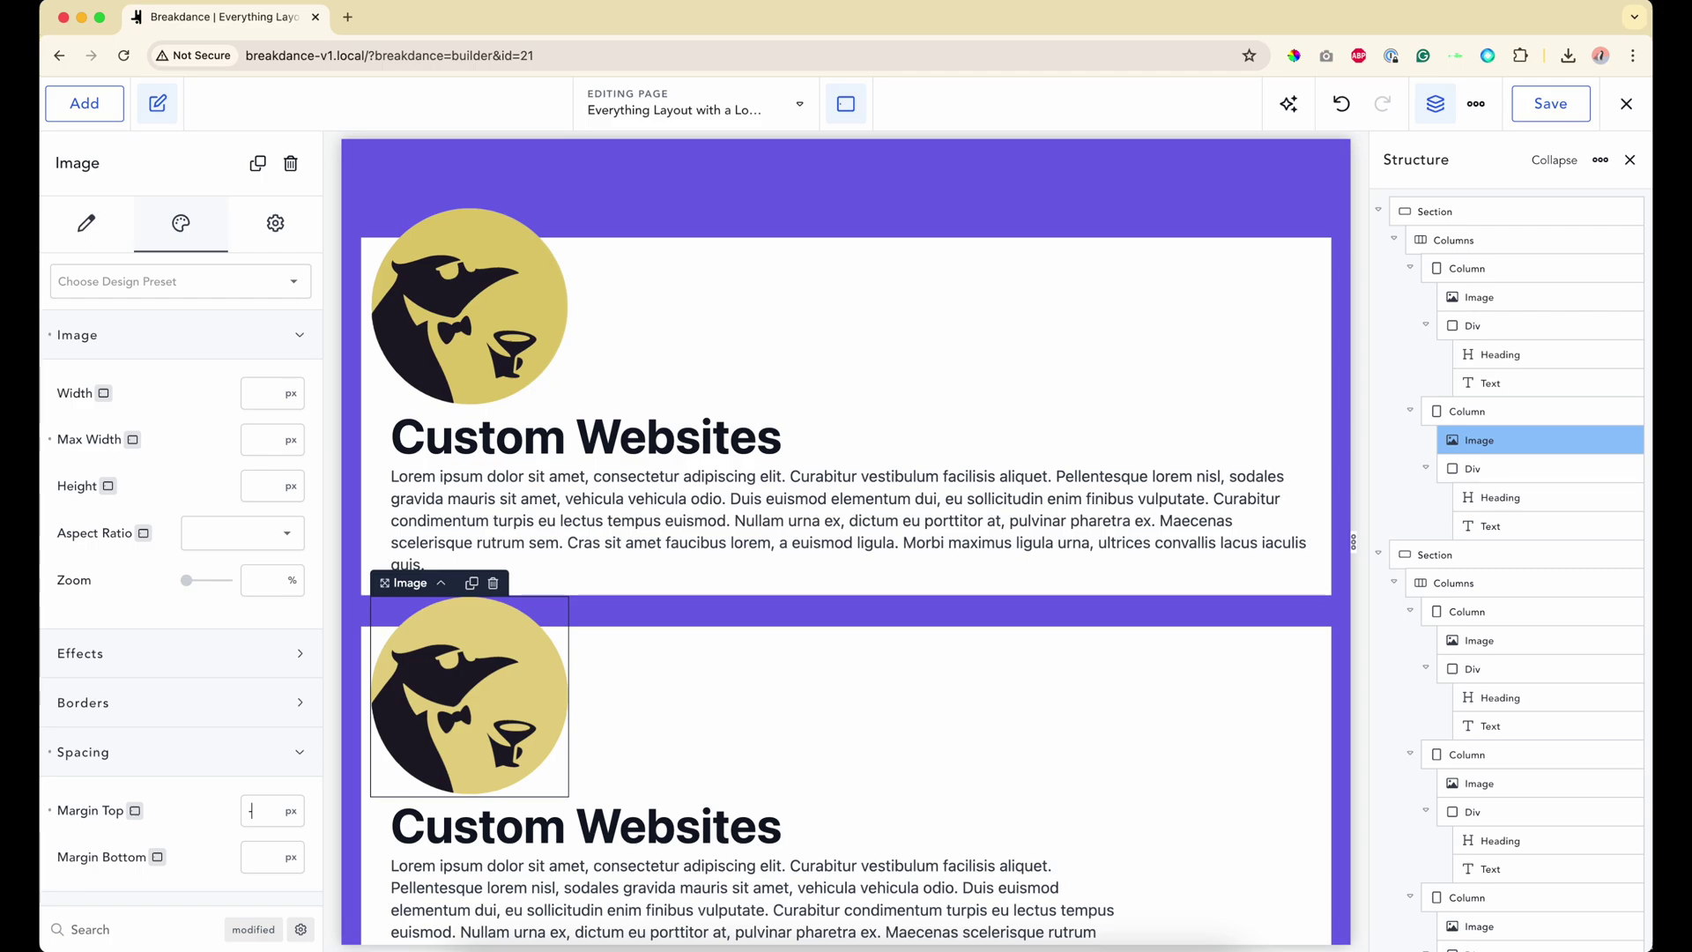
pyautogui.write('-10')
pyautogui.press('BackSpace')
pyautogui.press('BackSpace')
pyautogui.press('BackSpace')
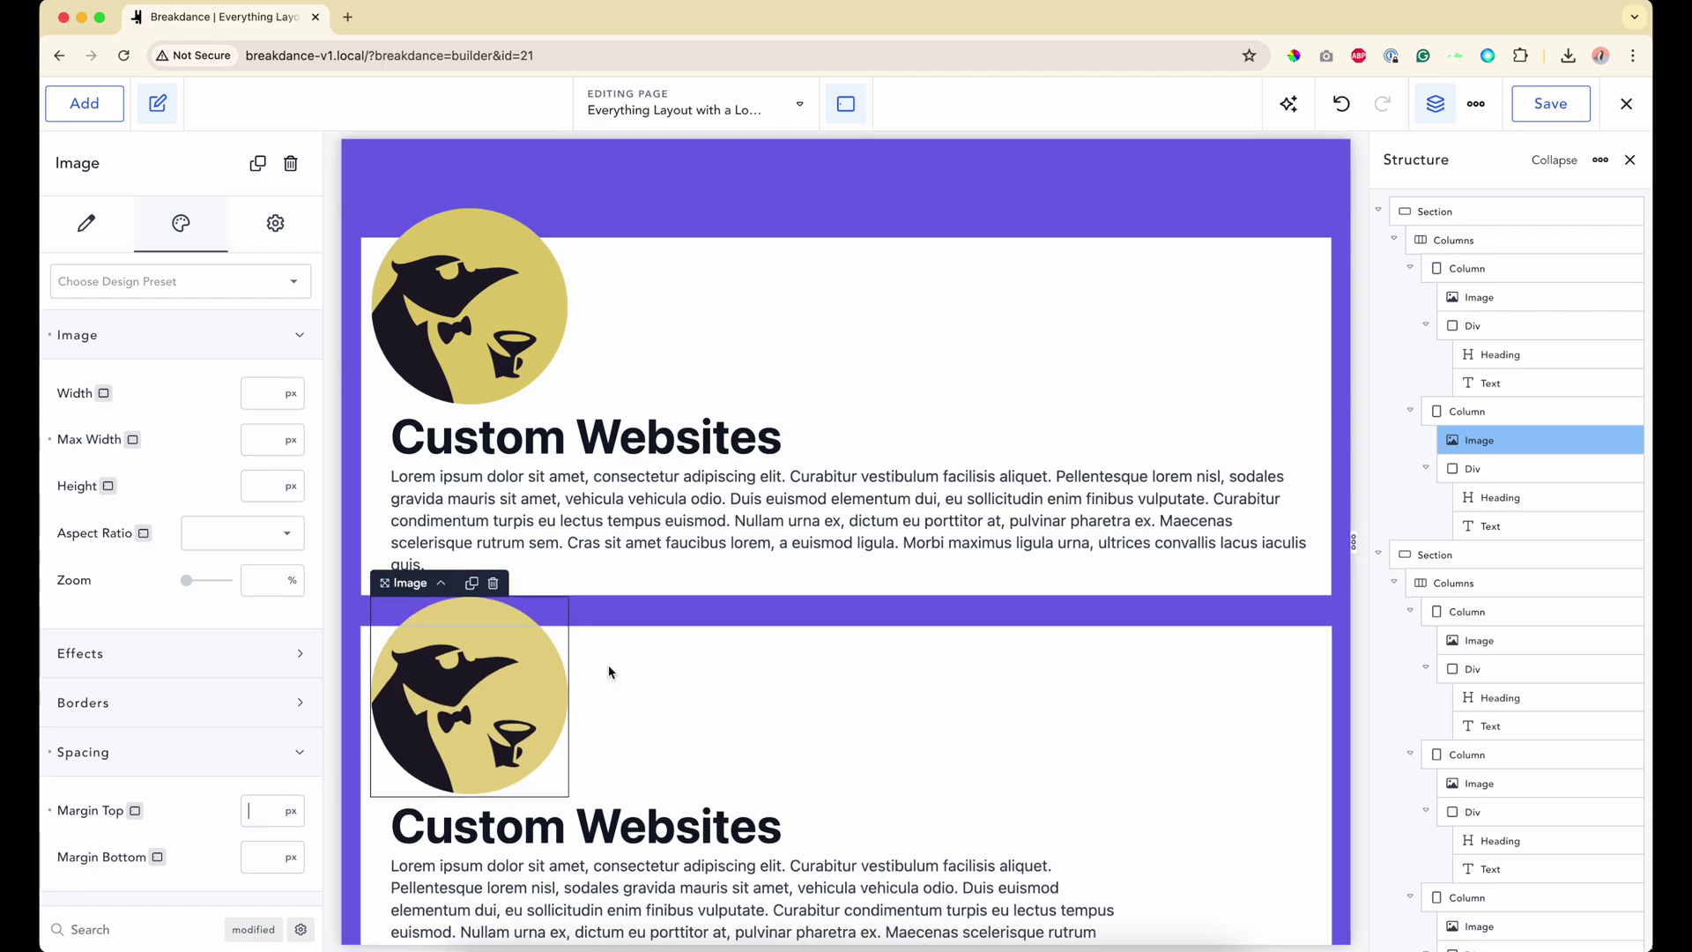
# Step: Select the Columns container and expand its Layout, Size and Spacing options
pyautogui.click(1456, 269)
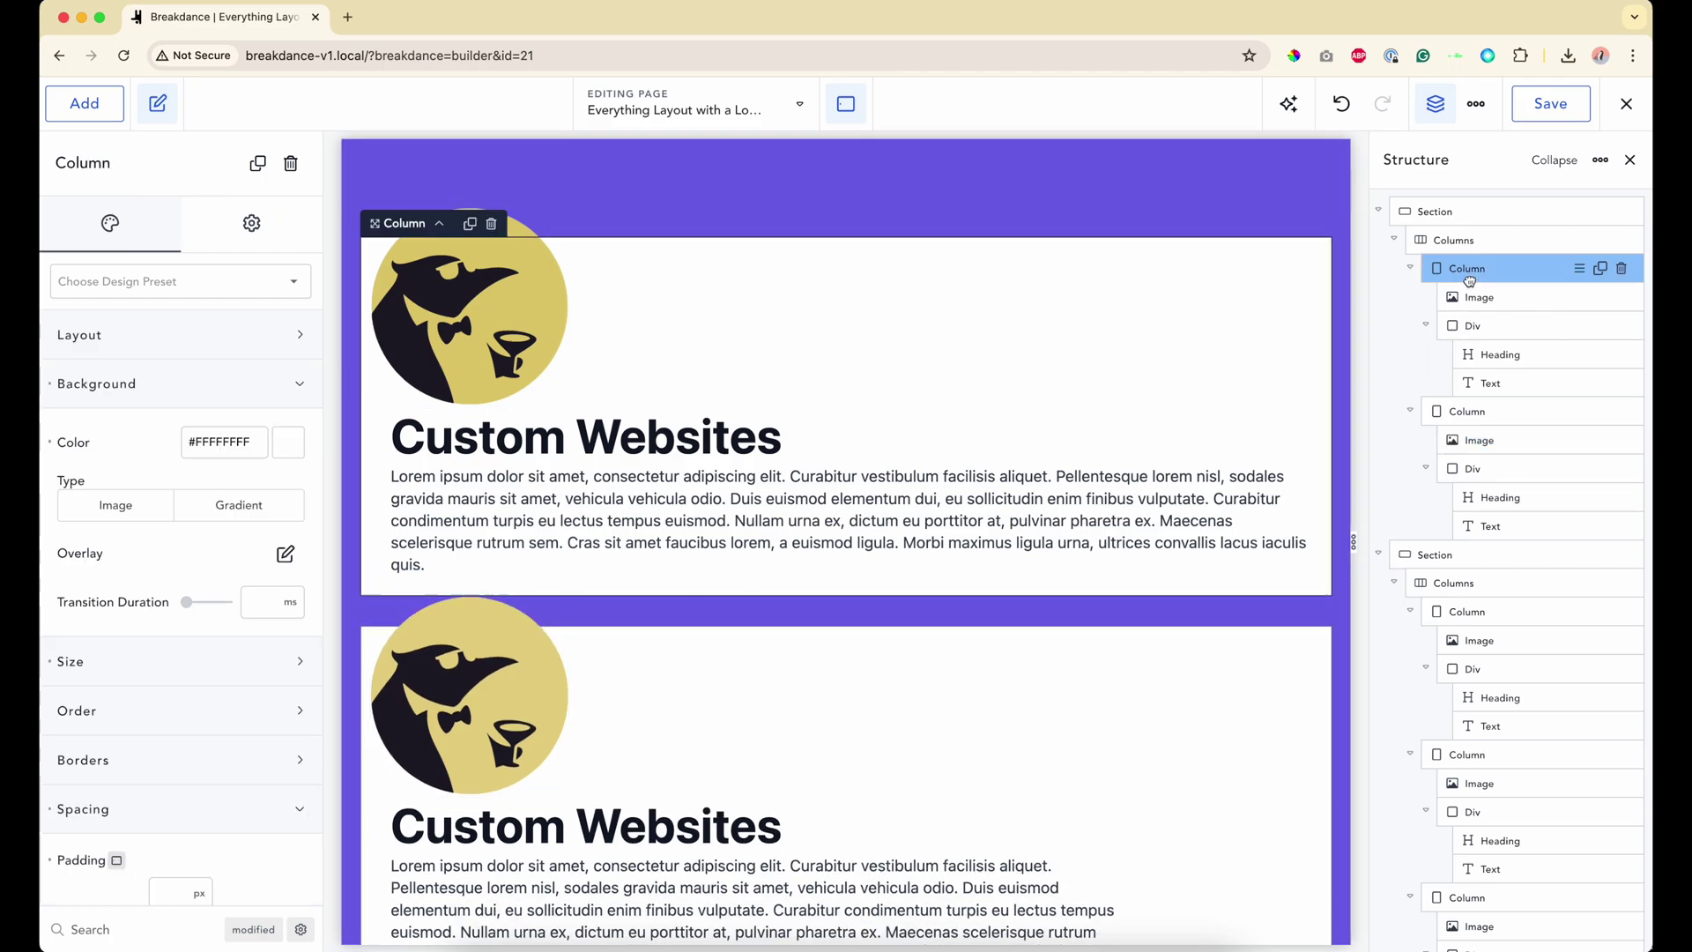
pyautogui.click(1449, 411)
pyautogui.click(1459, 269)
pyautogui.click(1453, 245)
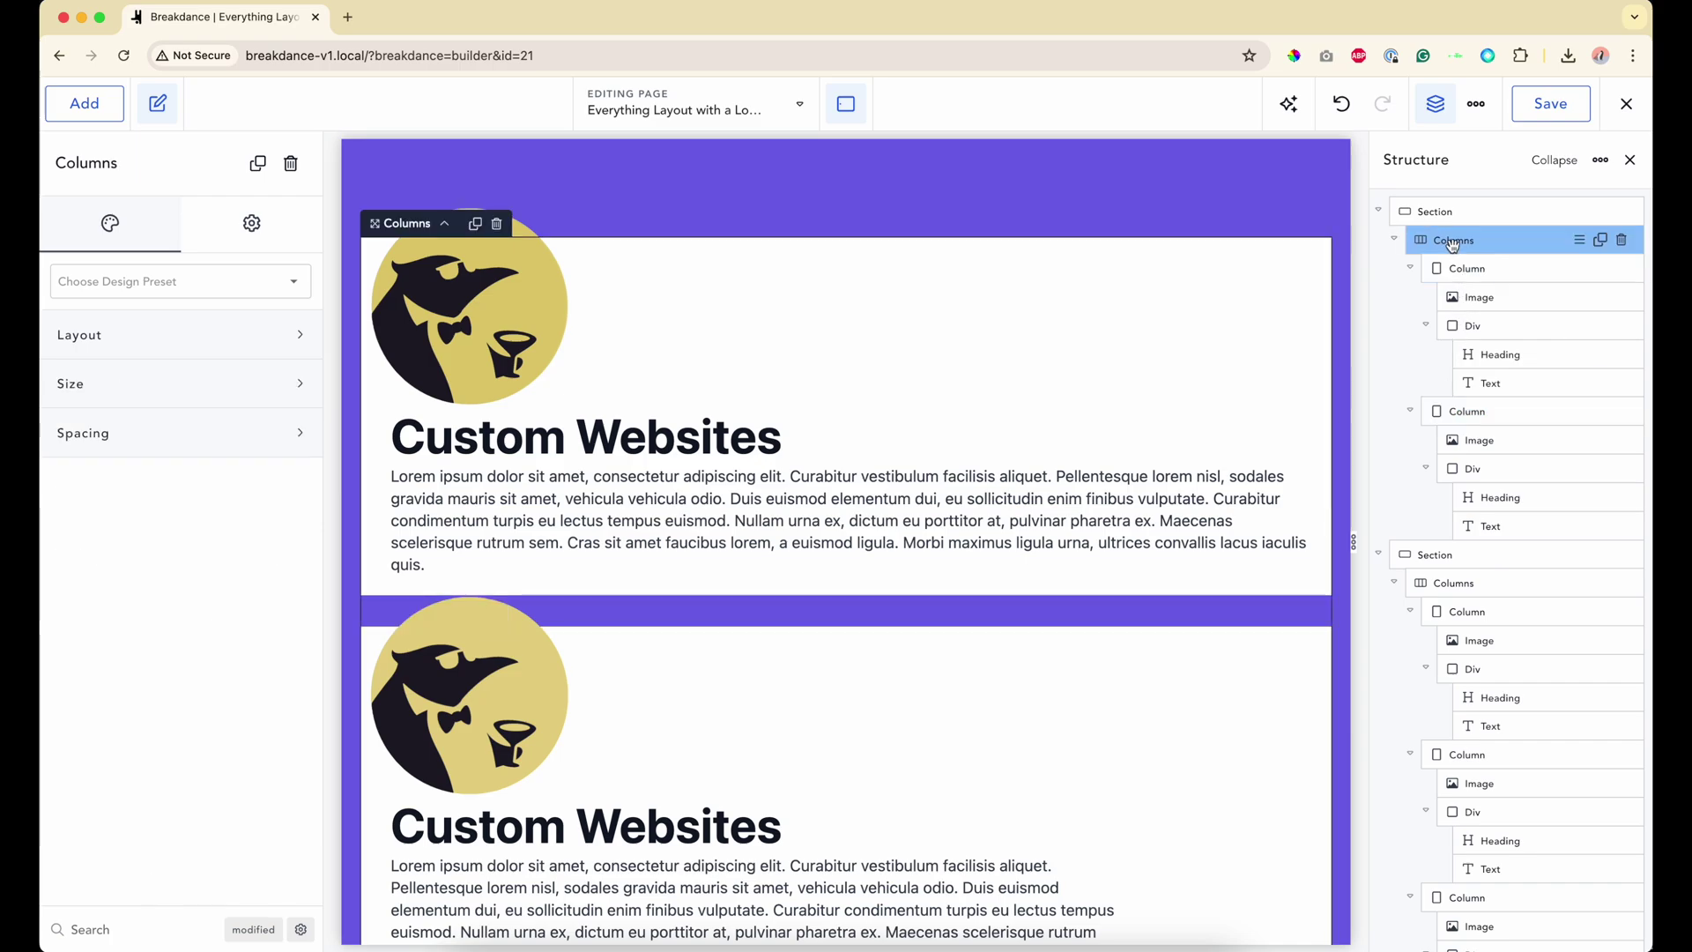
pyautogui.click(187, 342)
pyautogui.click(137, 624)
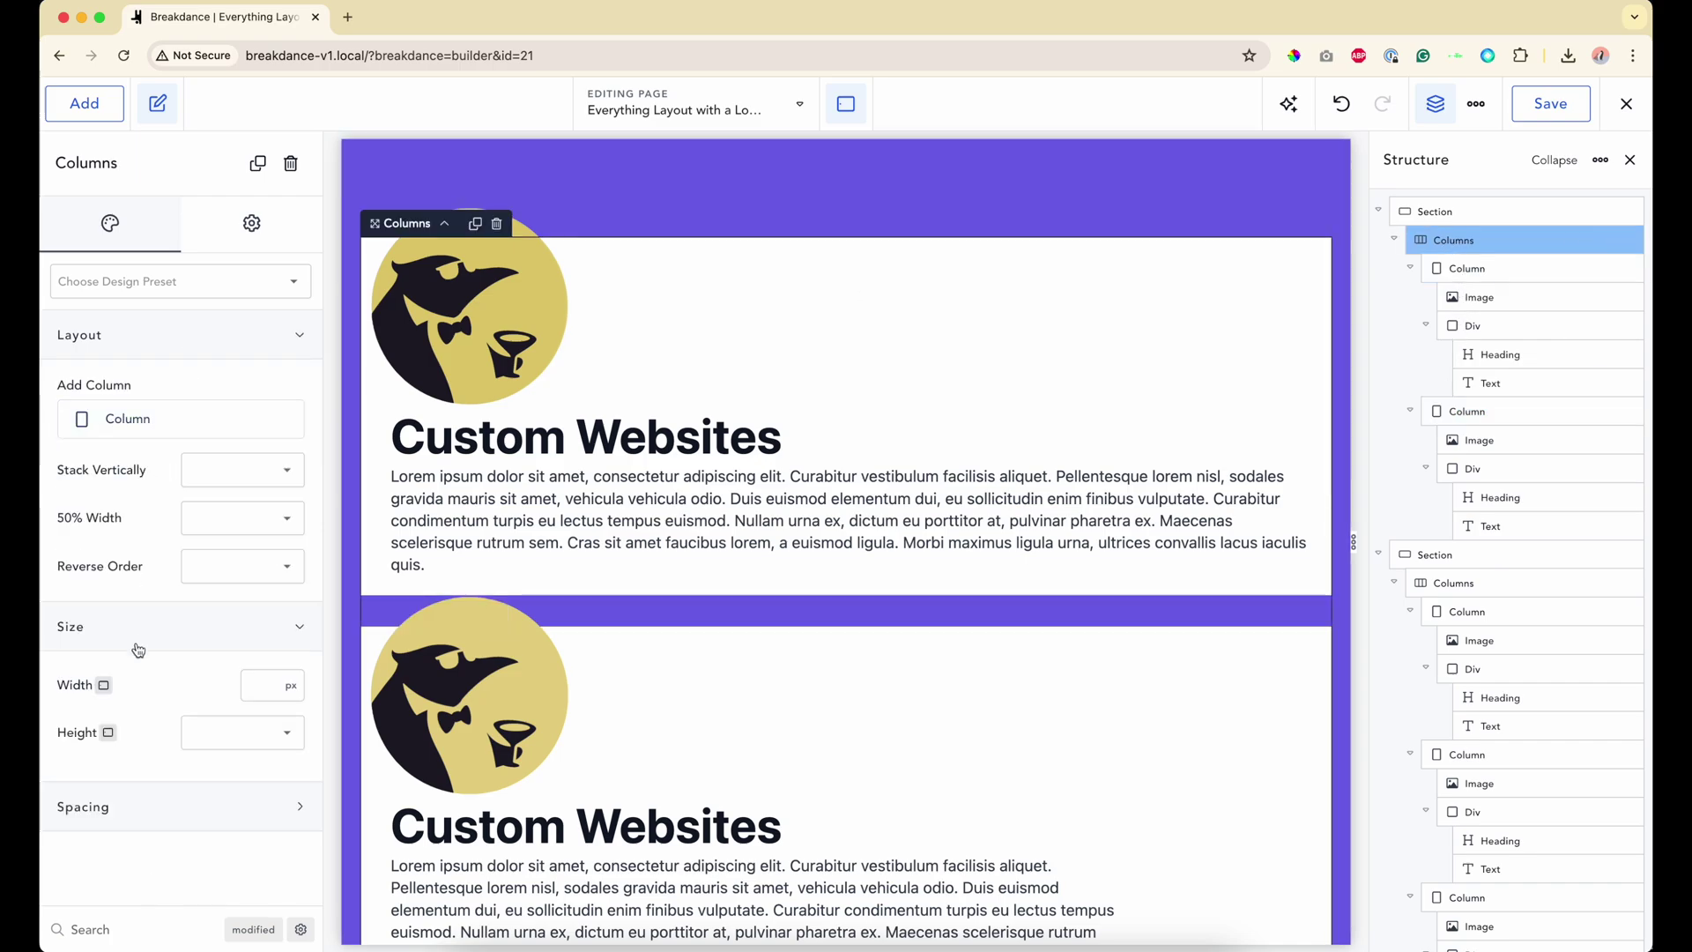
pyautogui.click(110, 798)
# Step: Set the column gap to 60 px and return to the desktop preview
pyautogui.scroll(-1, 105, 811)
pyautogui.click(283, 785)
pyautogui.write('20')
pyautogui.write('50')
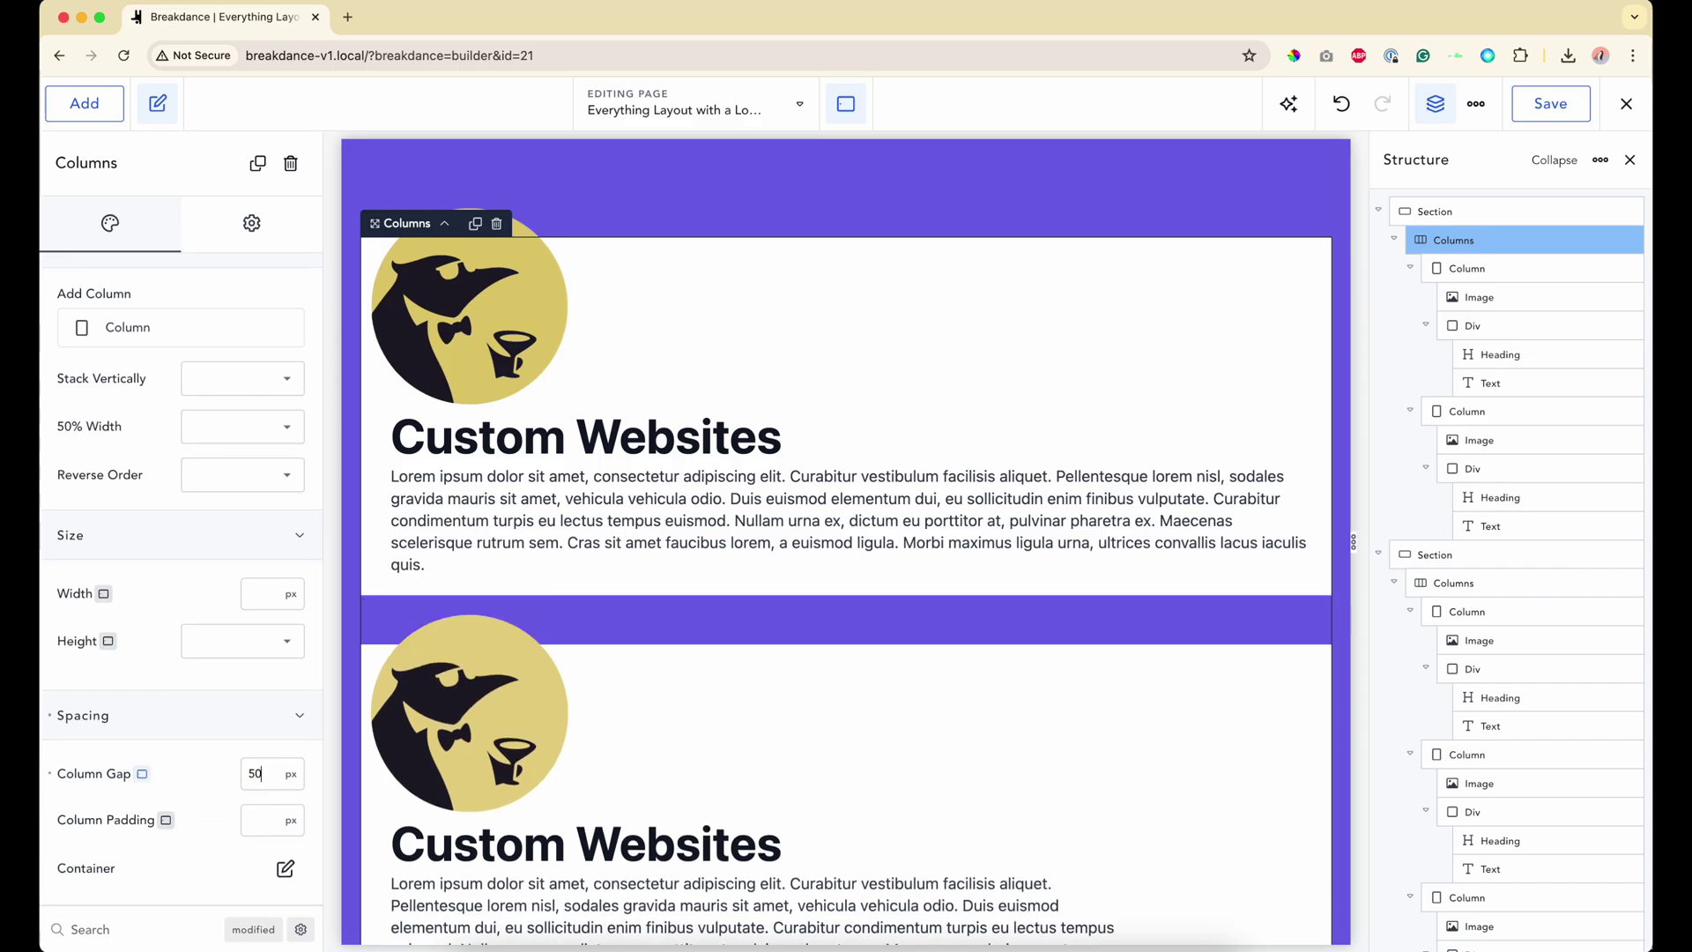
pyautogui.press('BackSpace')
pyautogui.press('BackSpace')
pyautogui.write('60')
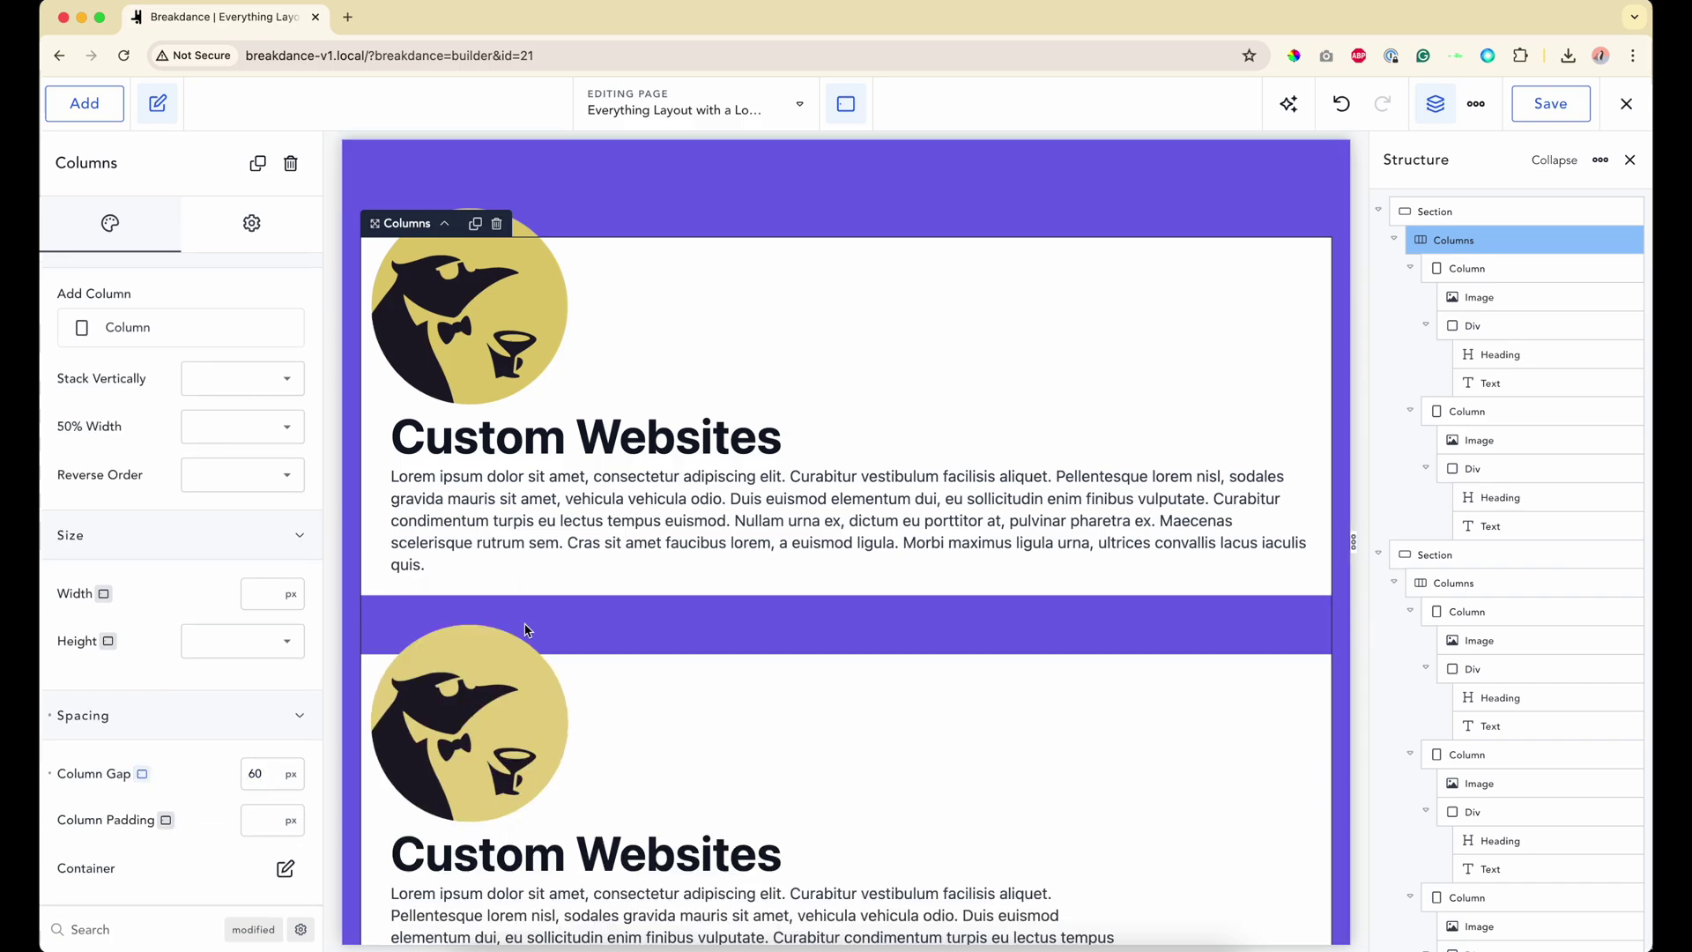
pyautogui.click(844, 104)
pyautogui.click(908, 171)
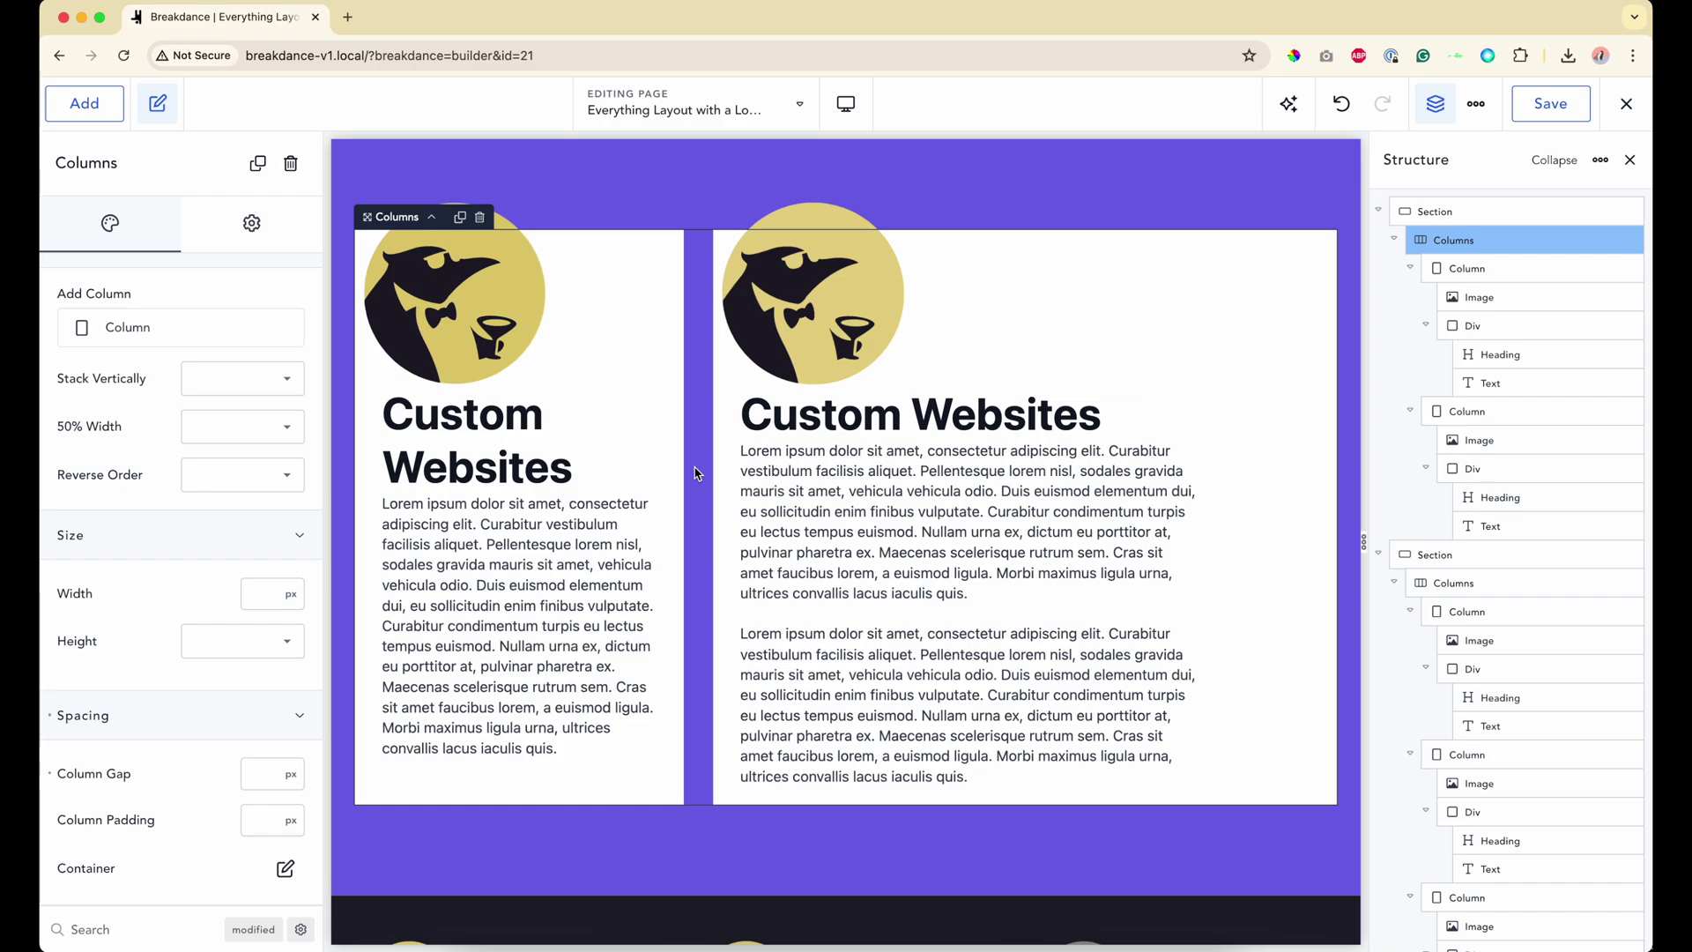
# Step: Preview and scroll the section at Tablet Landscape and Phone Portrait widths
pyautogui.click(846, 104)
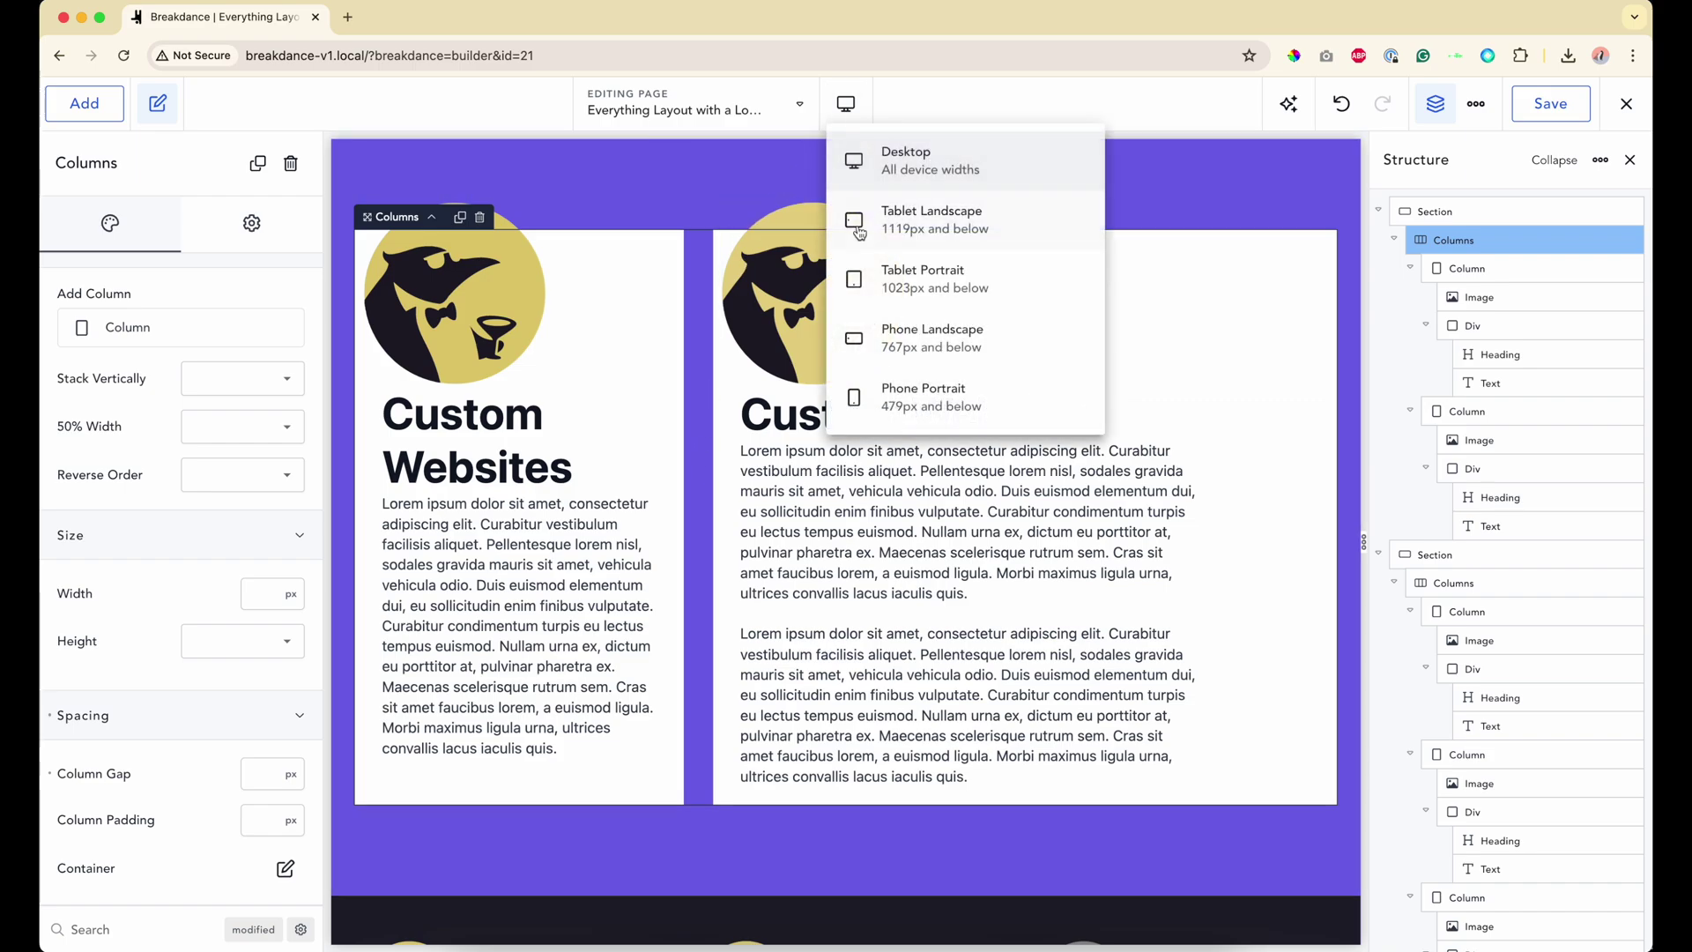
pyautogui.click(908, 216)
pyautogui.scroll(-3, 523, 458)
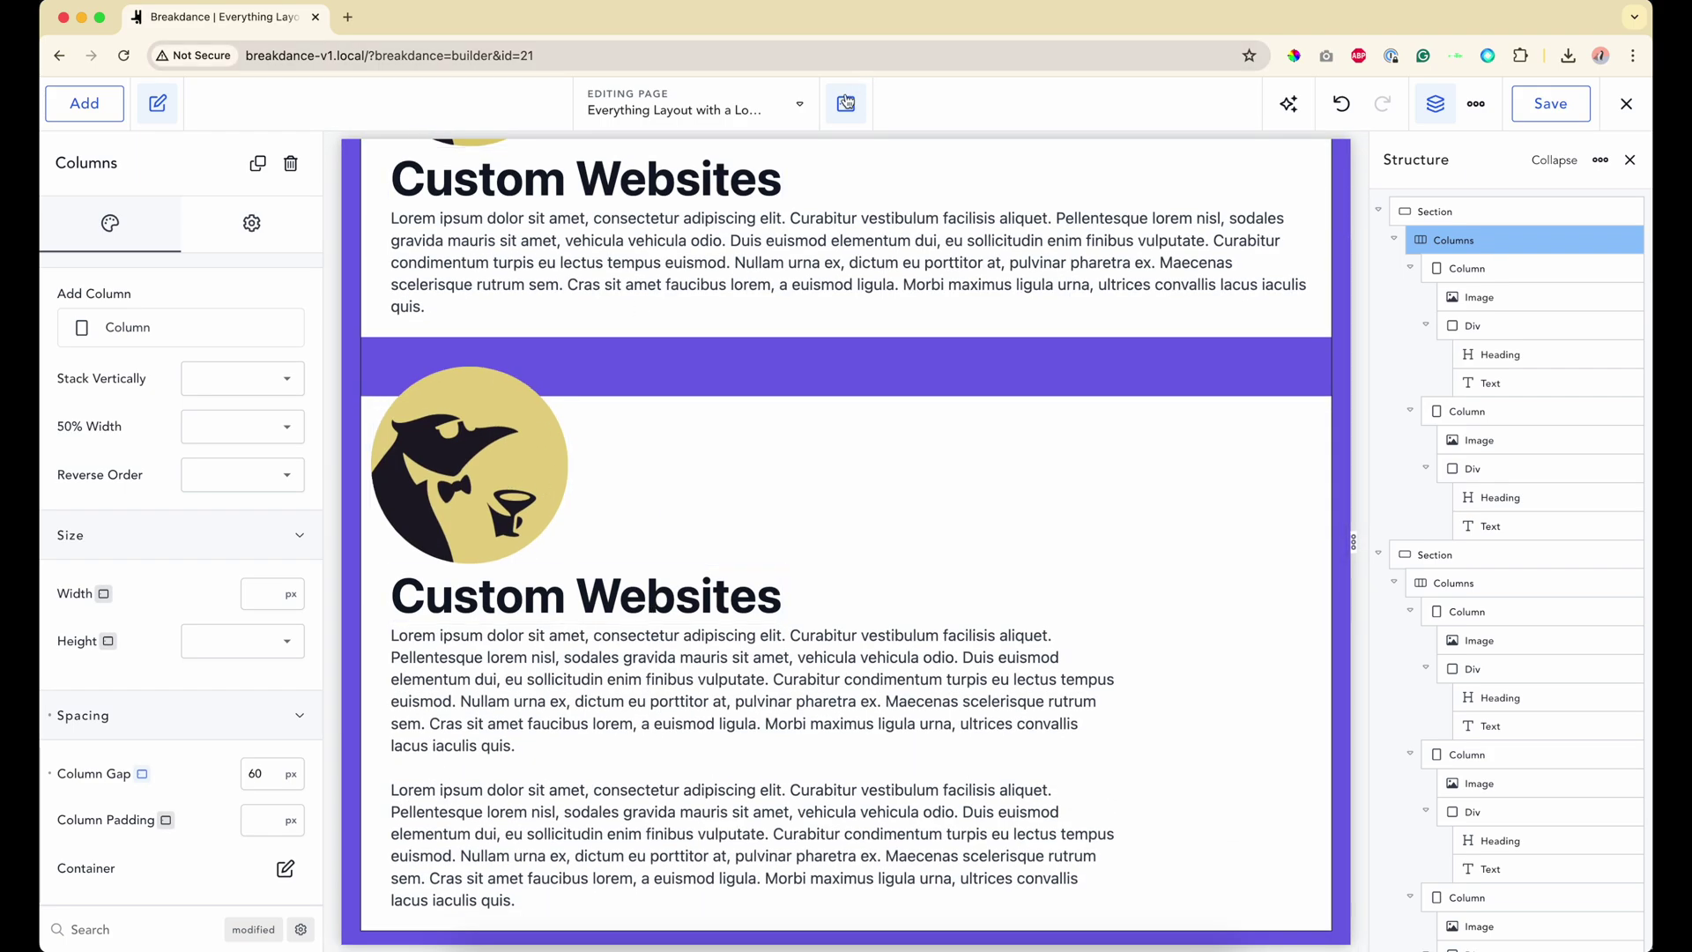
pyautogui.click(844, 104)
pyautogui.click(844, 370)
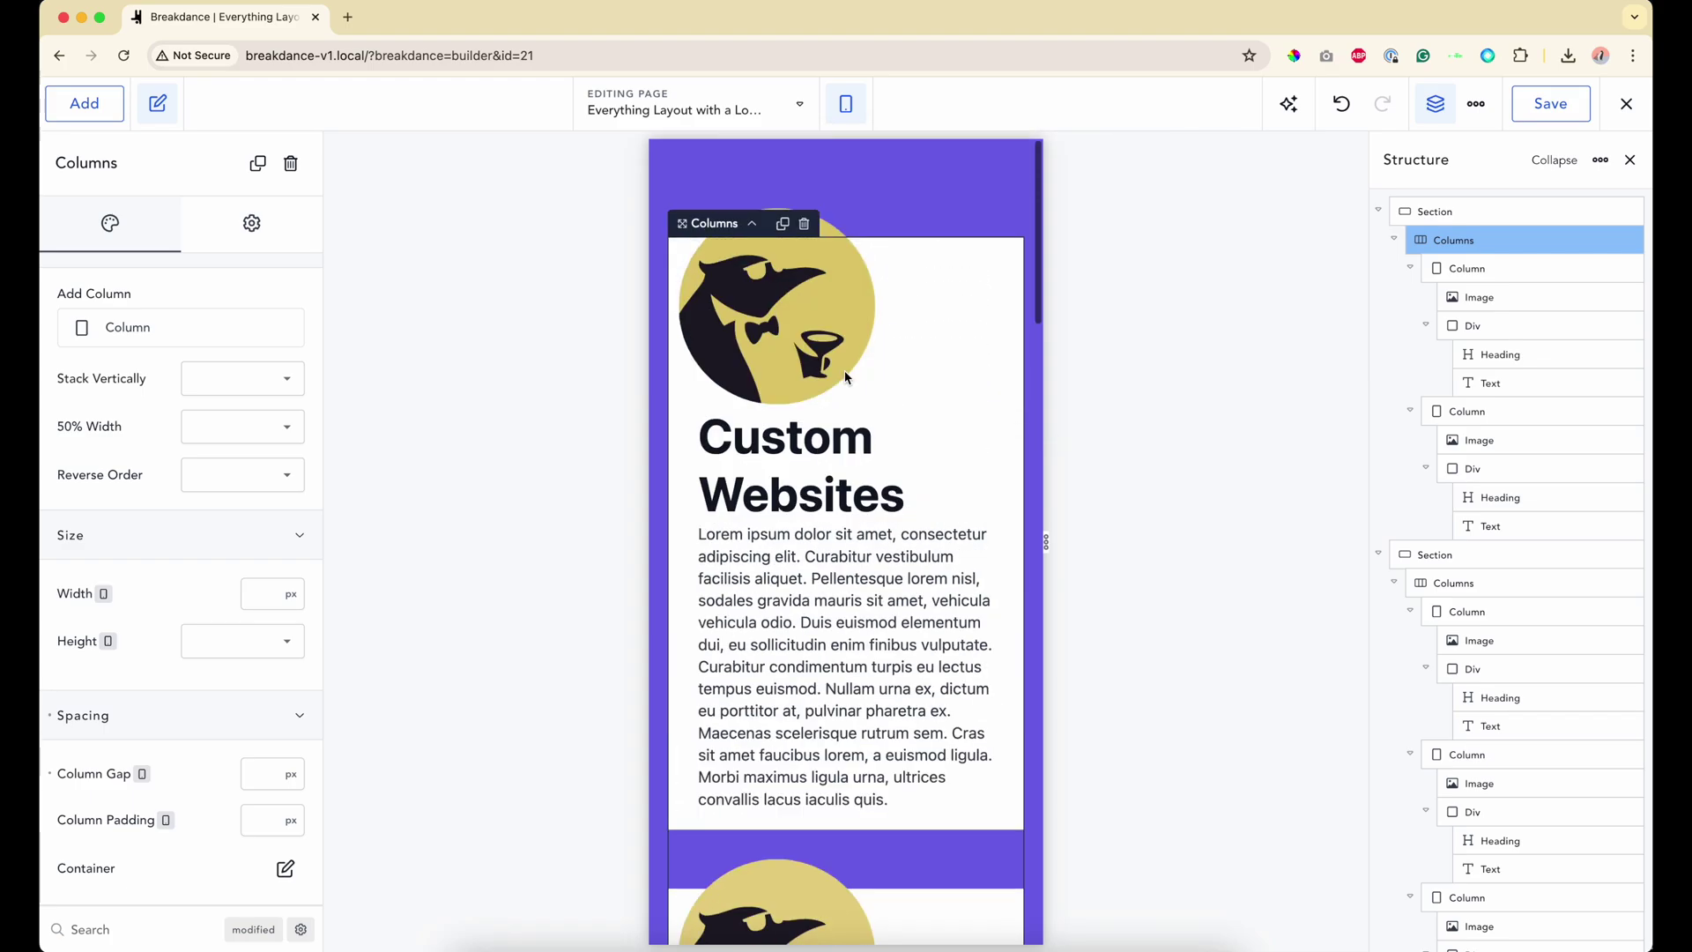
pyautogui.scroll(-5, 845, 370)
pyautogui.scroll(5, 844, 370)
pyautogui.scroll(-10, 845, 371)
pyautogui.scroll(15, 845, 370)
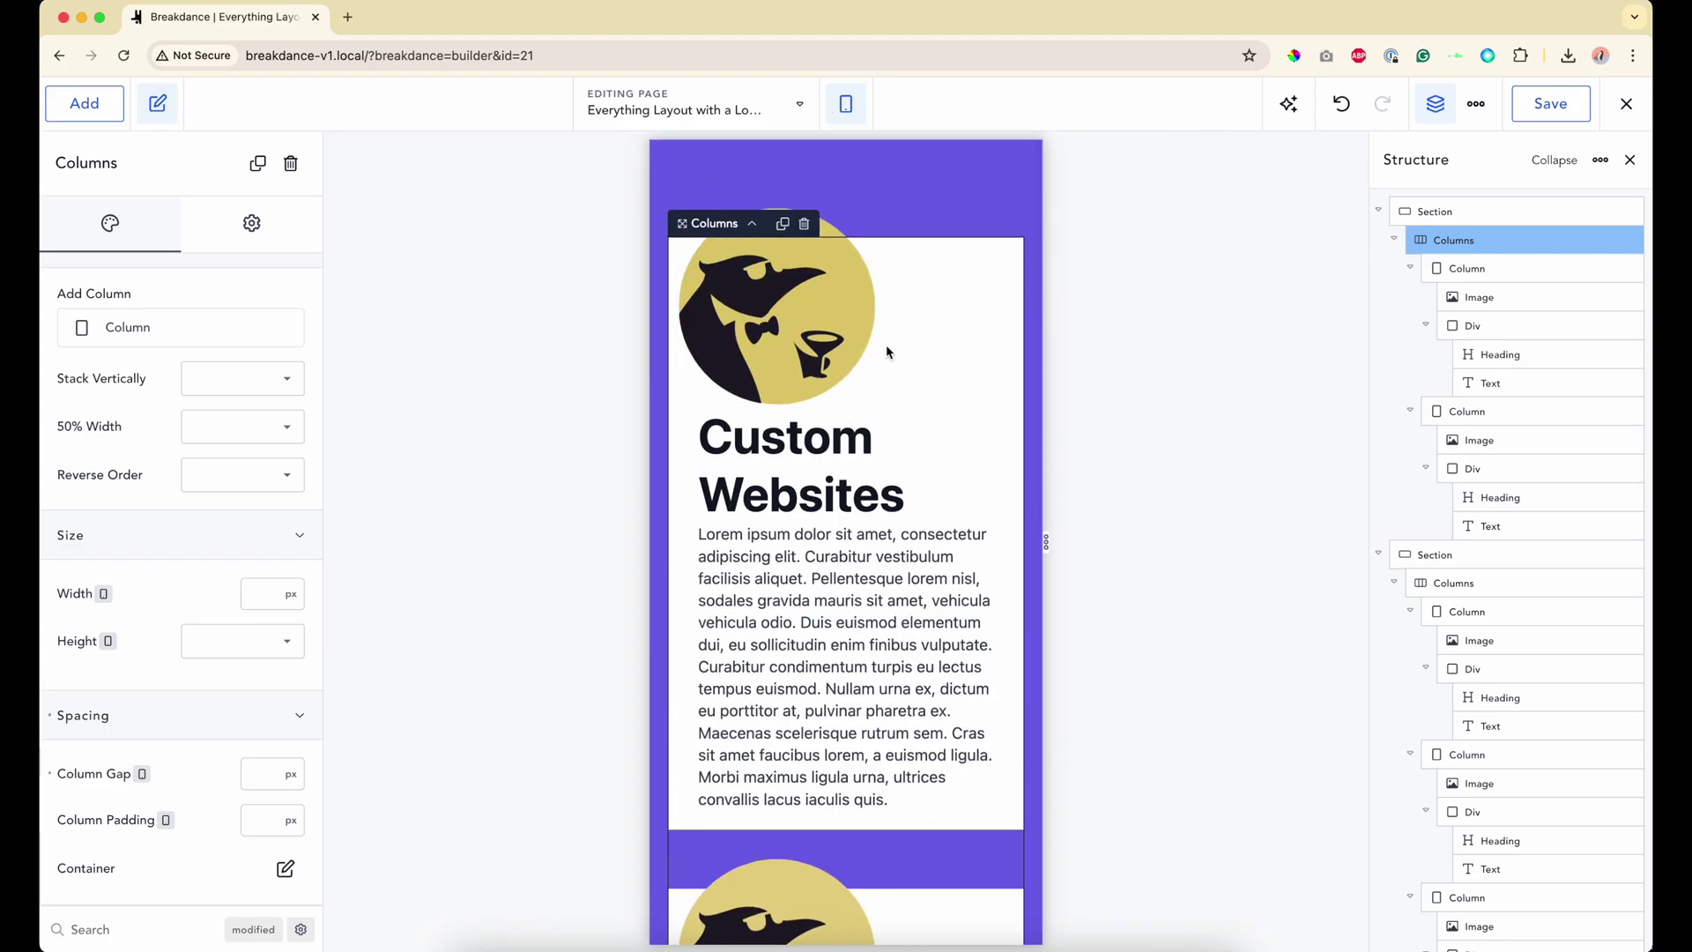
pyautogui.scroll(-3, 887, 352)
# Step: Preview the section at Tablet Landscape, Tablet Portrait, then Phone Landscape, scrolling to inspect each
pyautogui.click(844, 104)
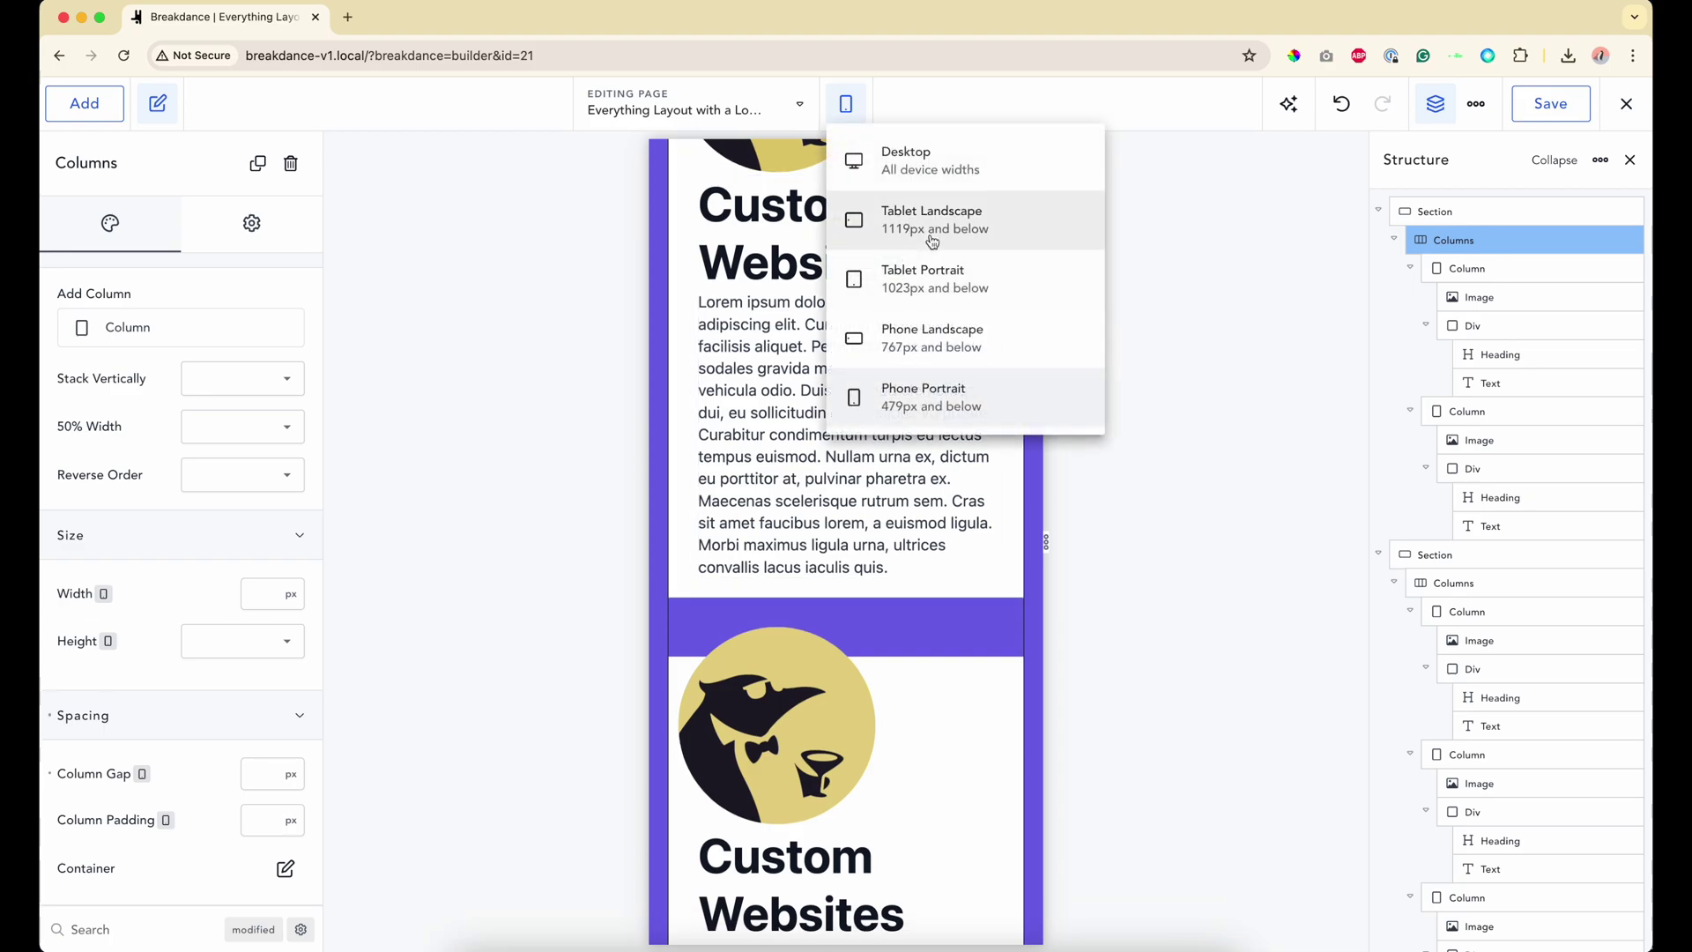
pyautogui.click(933, 239)
pyautogui.scroll(3, 862, 491)
pyautogui.scroll(-2, 1066, 393)
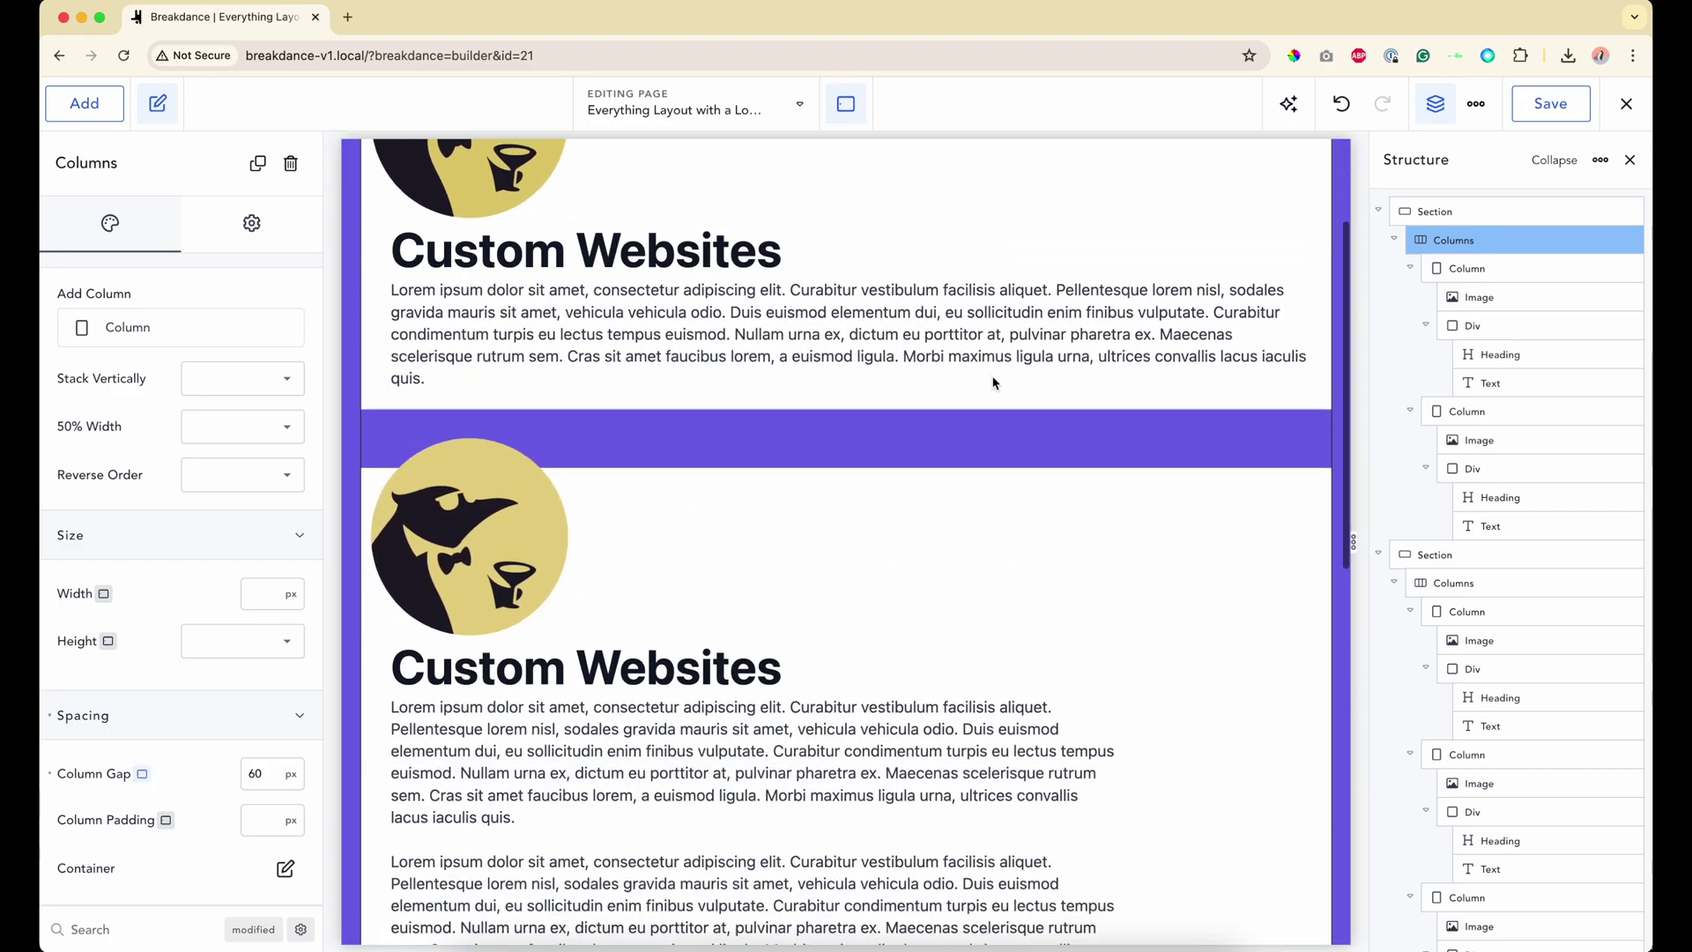
pyautogui.scroll(-3, 994, 384)
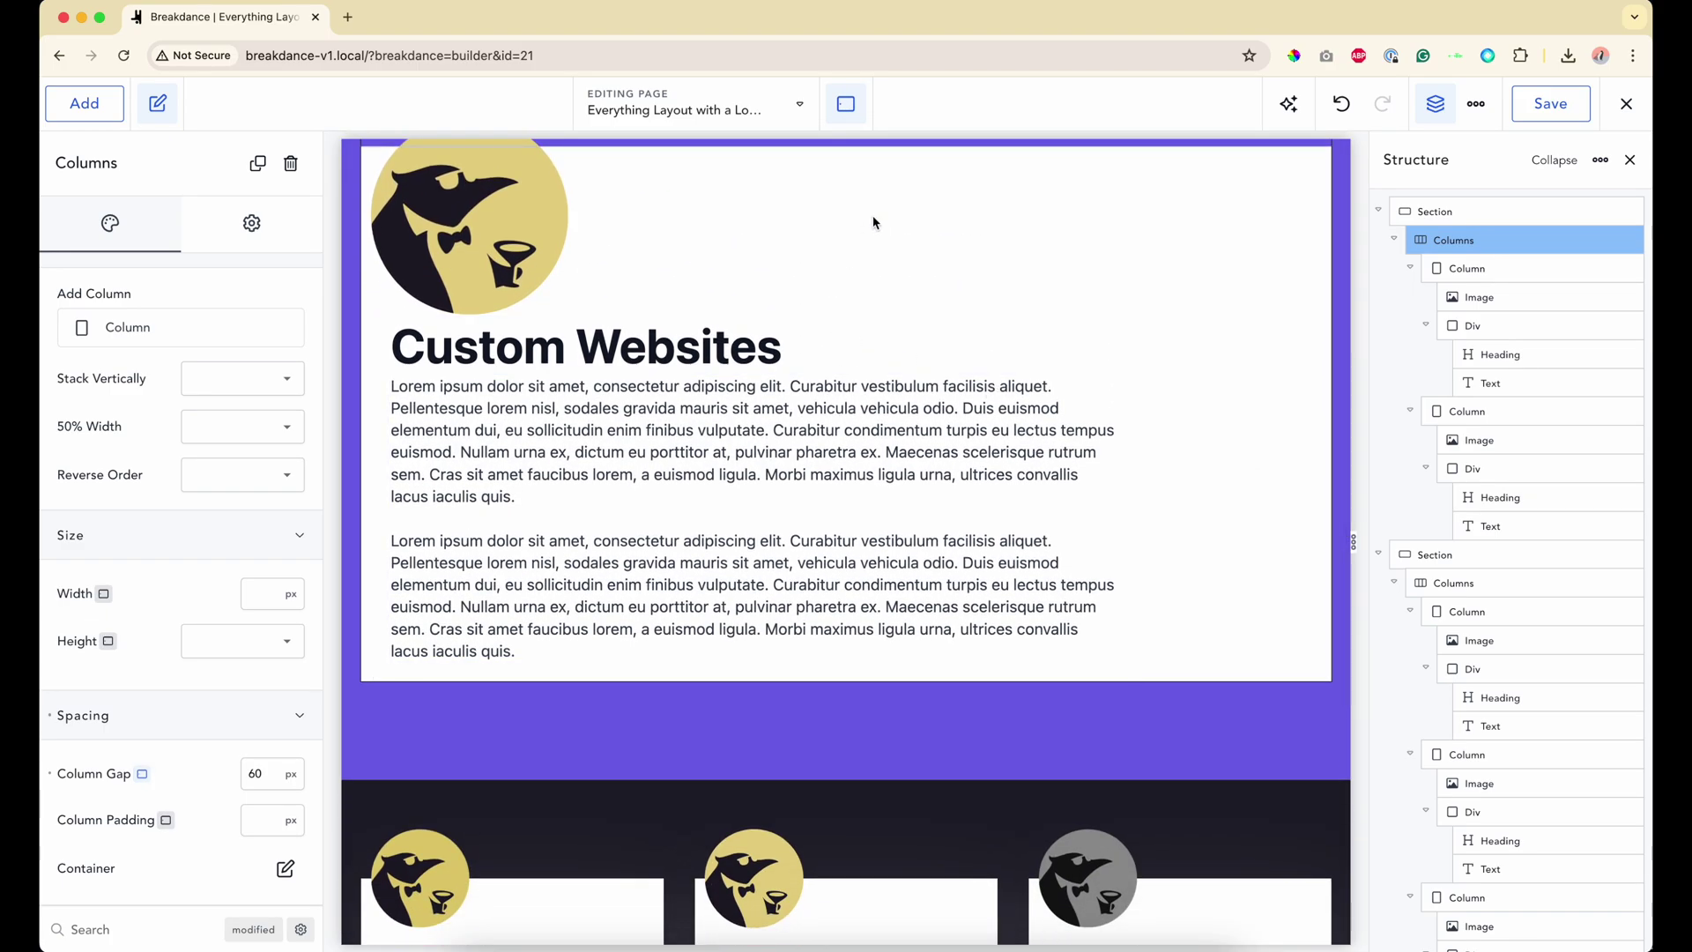
pyautogui.scroll(1, 874, 222)
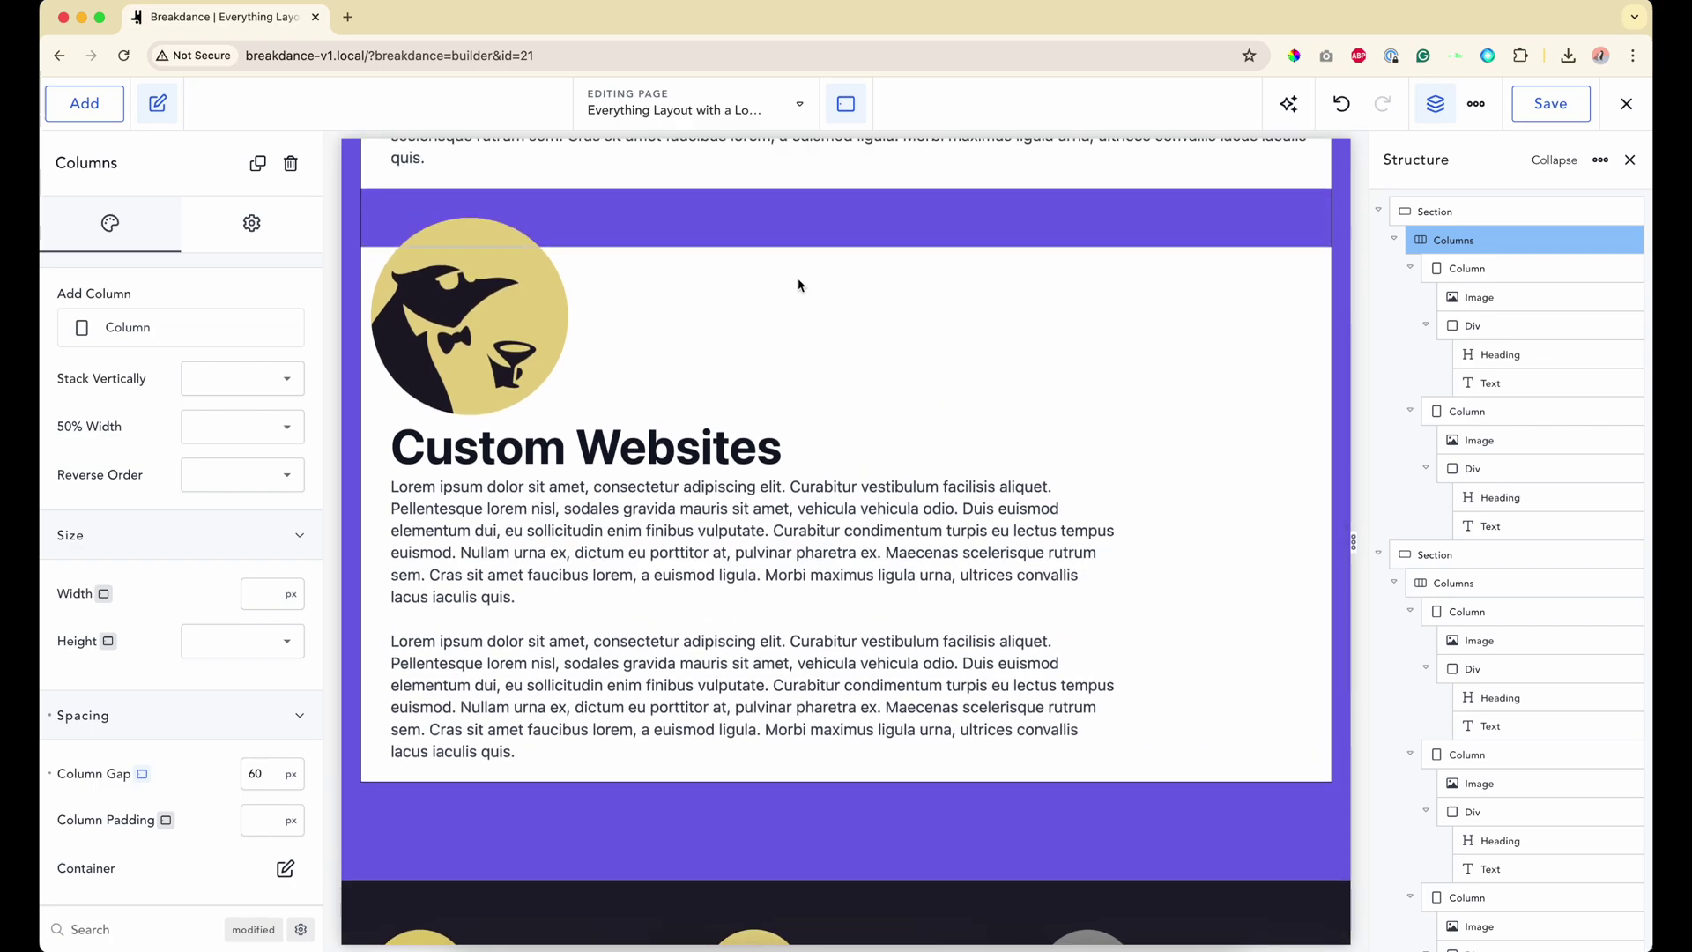
pyautogui.click(846, 103)
pyautogui.click(897, 282)
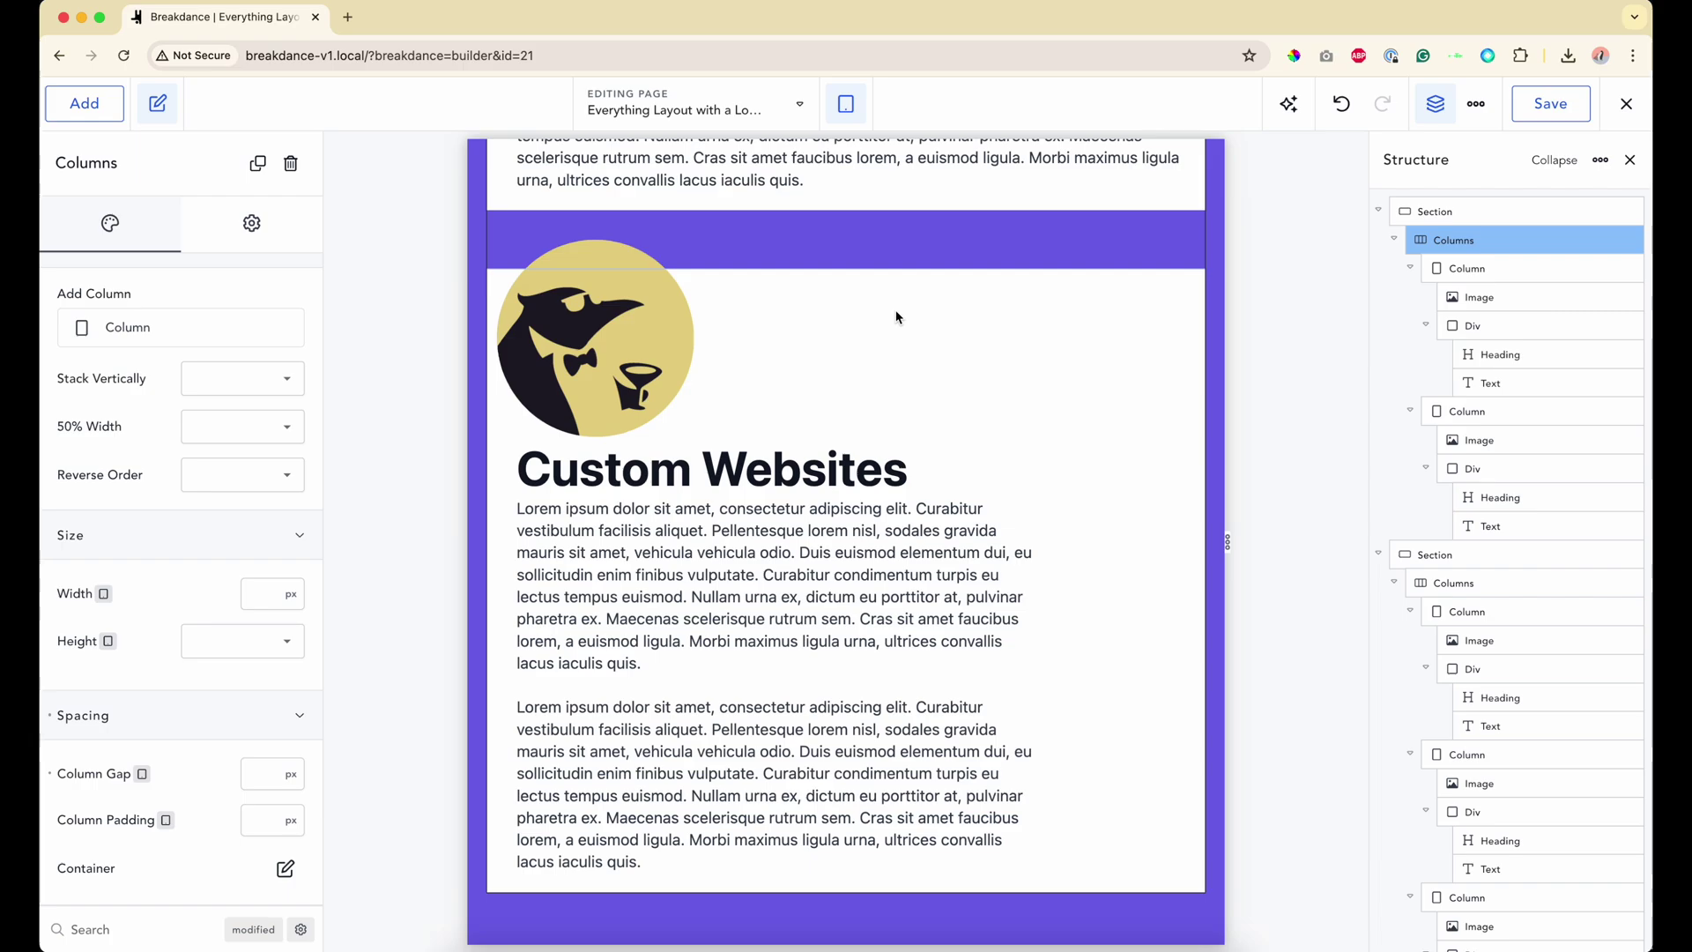
pyautogui.scroll(-1, 885, 405)
pyautogui.click(846, 103)
pyautogui.click(843, 307)
pyautogui.scroll(-10, 859, 291)
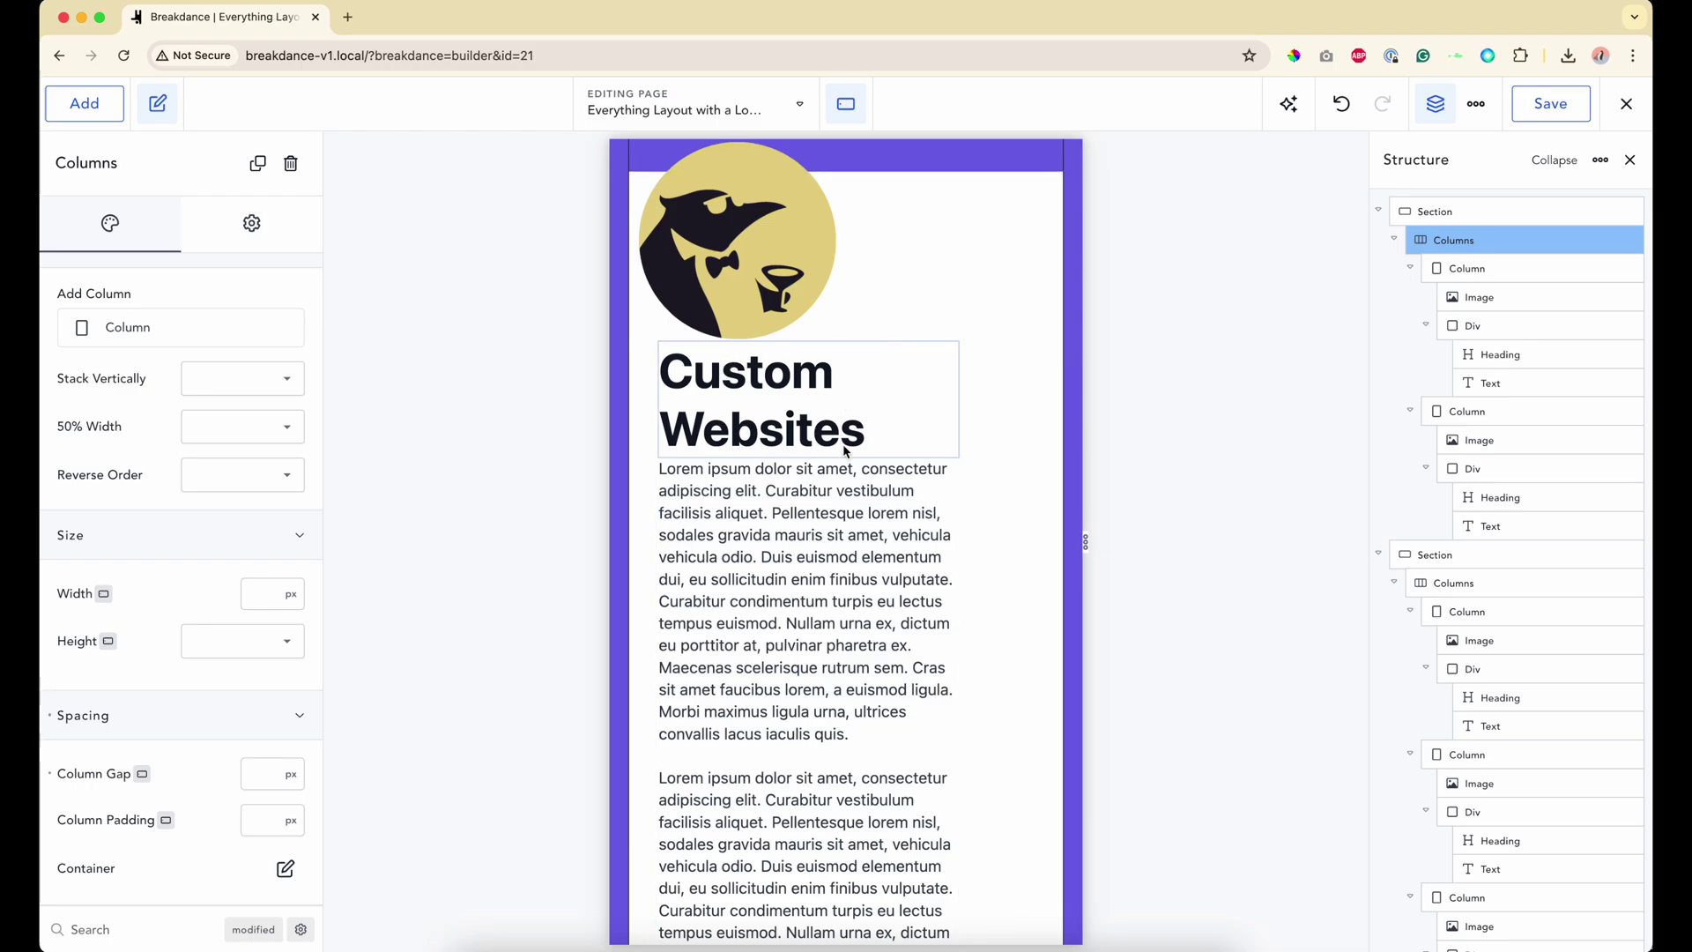
# Step: Set the second column's heading-and-text Div width to 100% at Phone Landscape
pyautogui.click(906, 387)
pyautogui.click(991, 436)
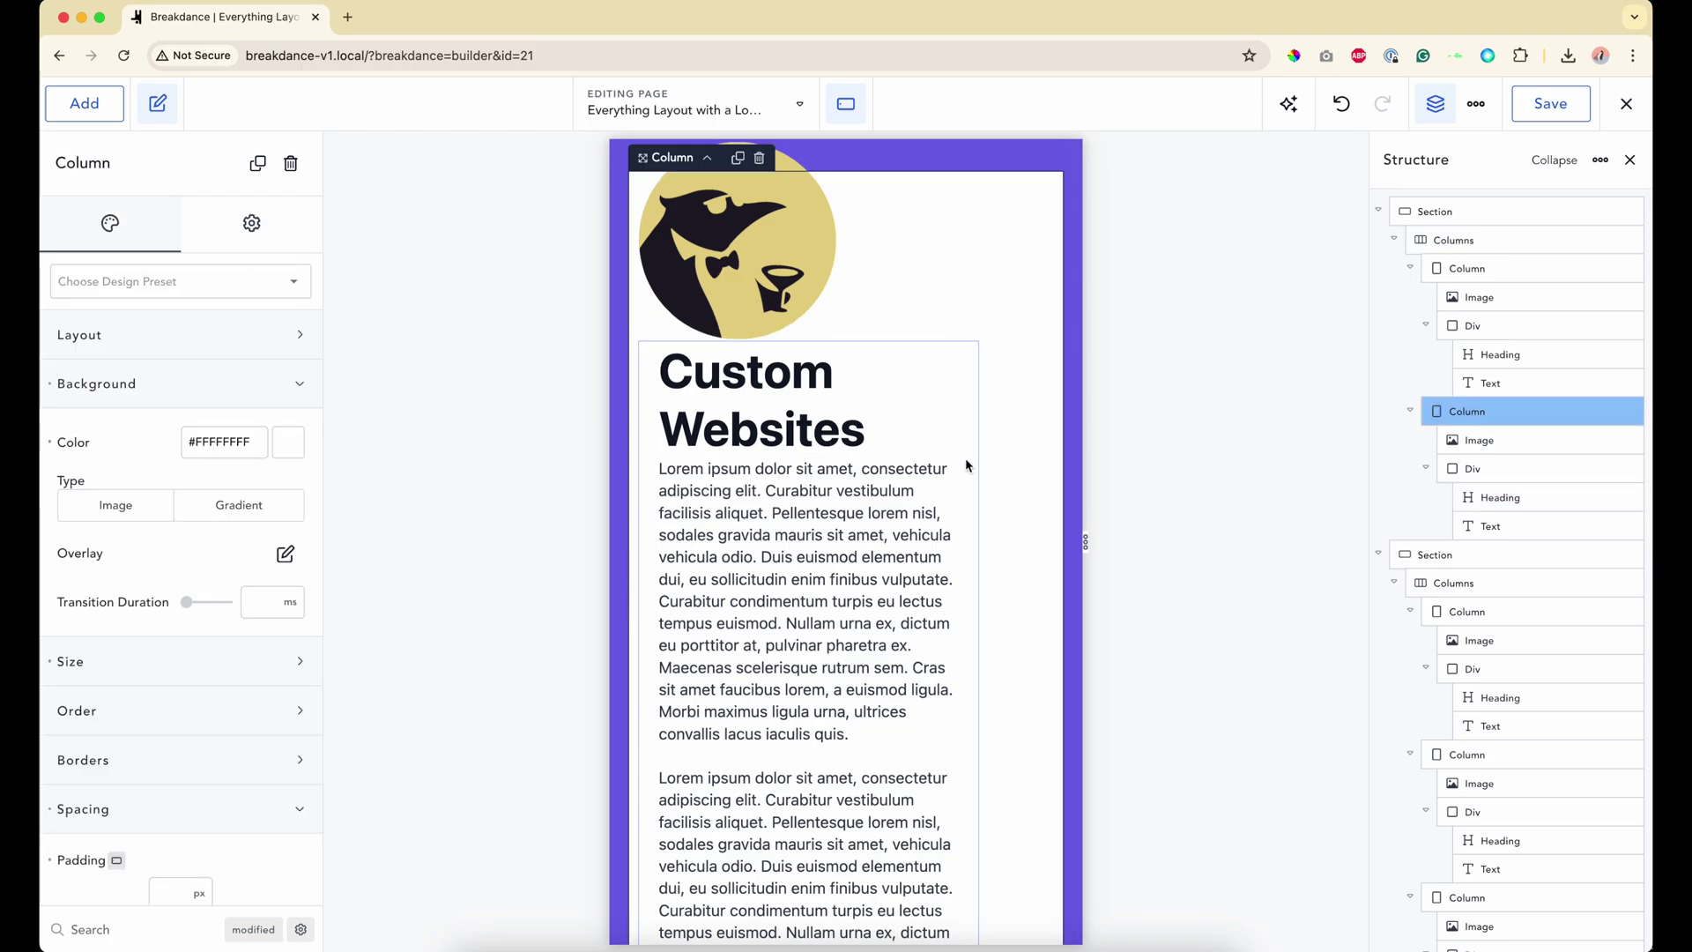
pyautogui.click(965, 460)
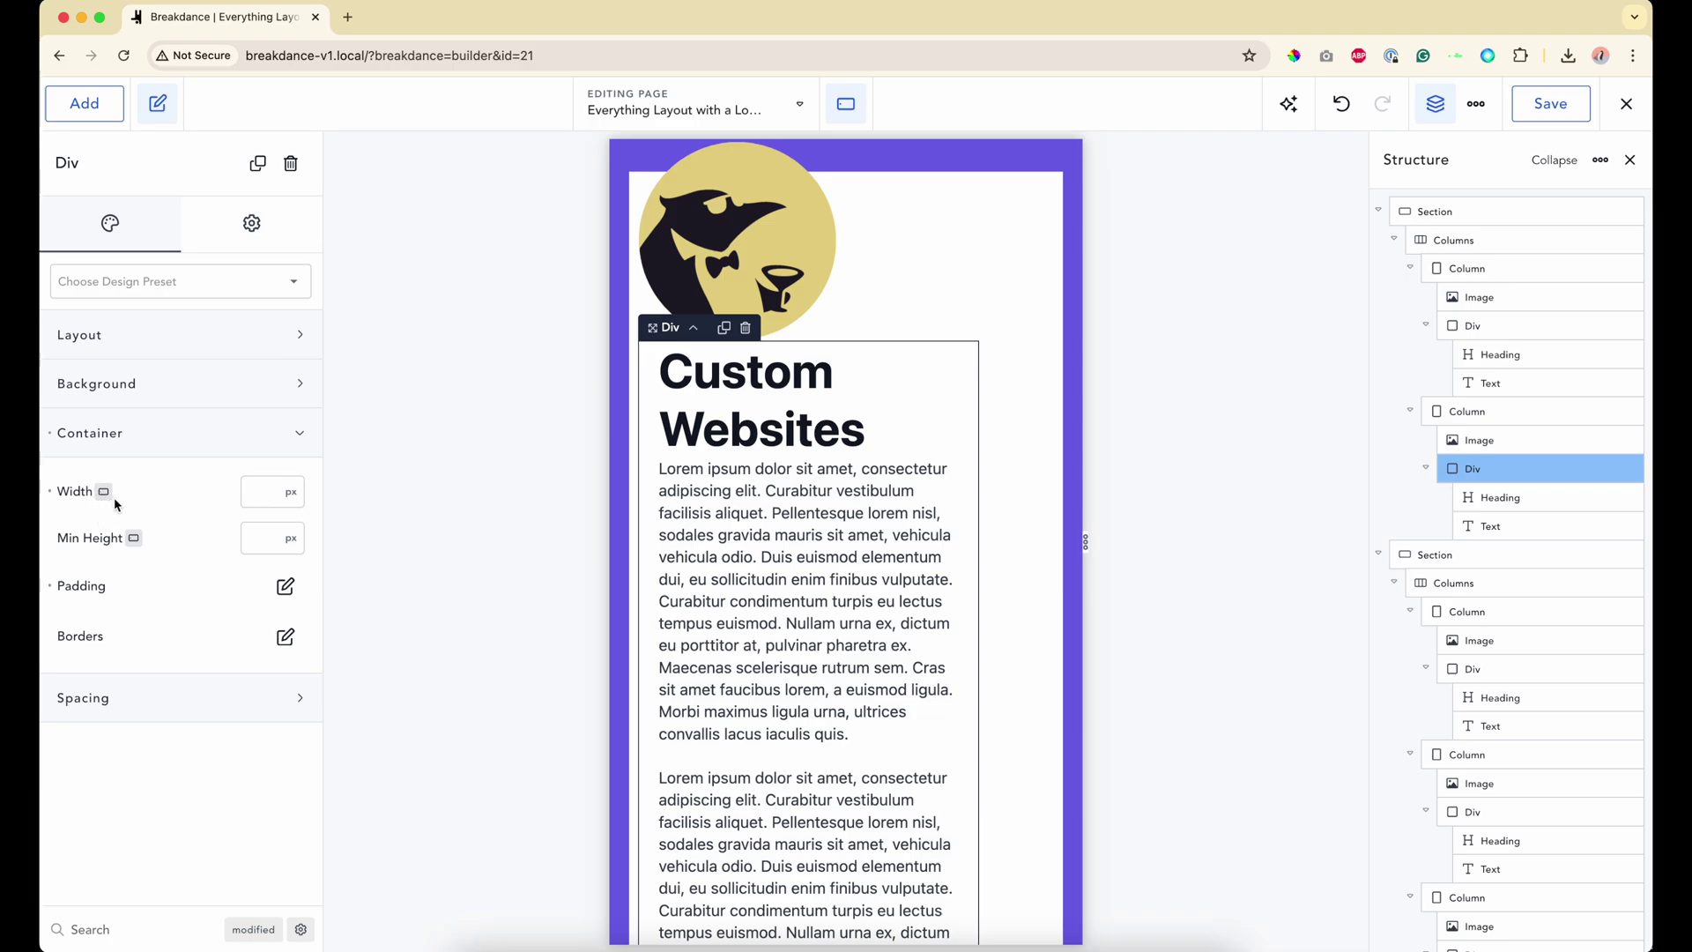
pyautogui.click(286, 495)
pyautogui.click(296, 573)
pyautogui.write('100')
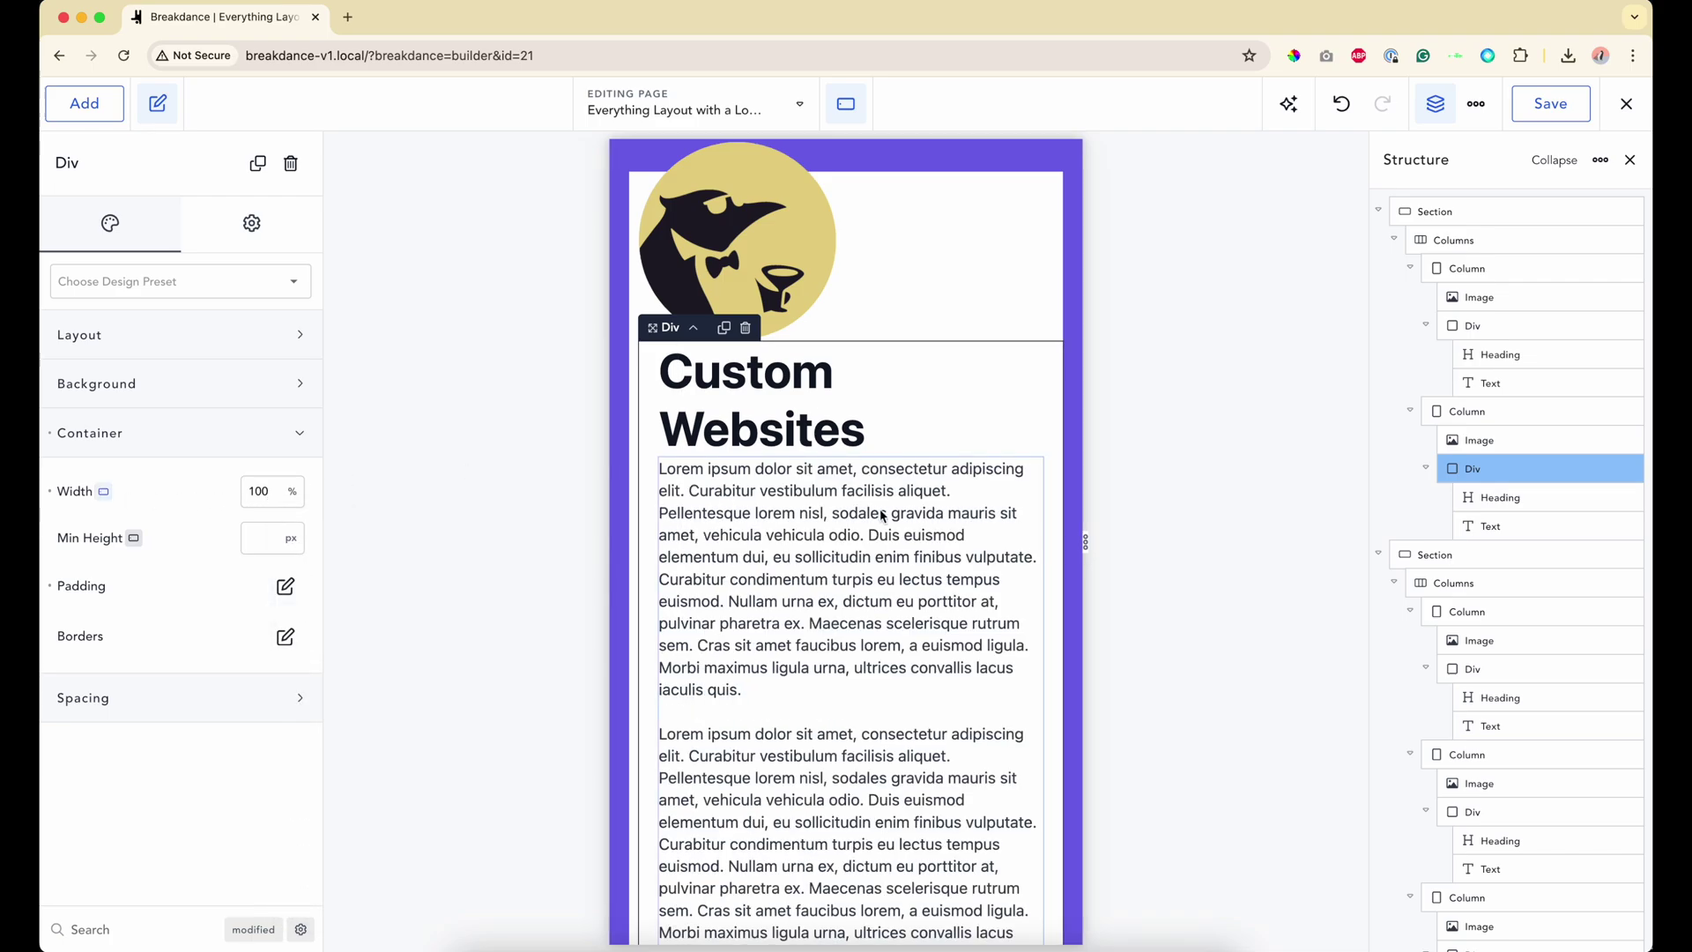
# Step: Set the first Custom Websites heading's font size to 40 px
pyautogui.click(774, 413)
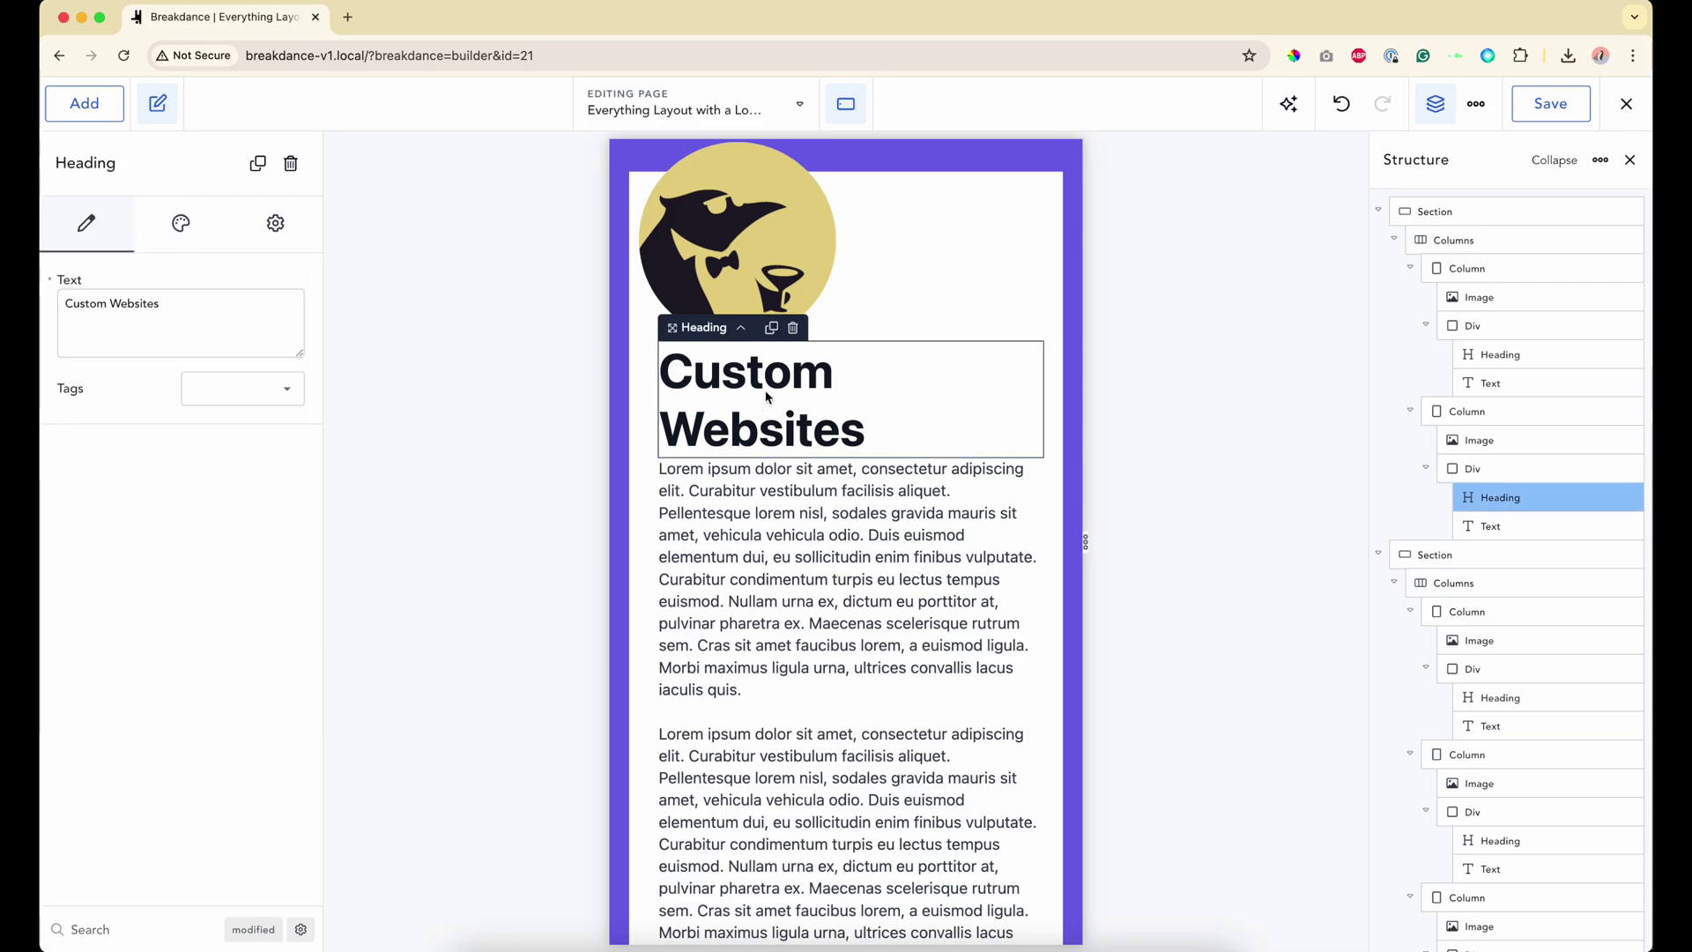
pyautogui.click(180, 225)
pyautogui.click(143, 337)
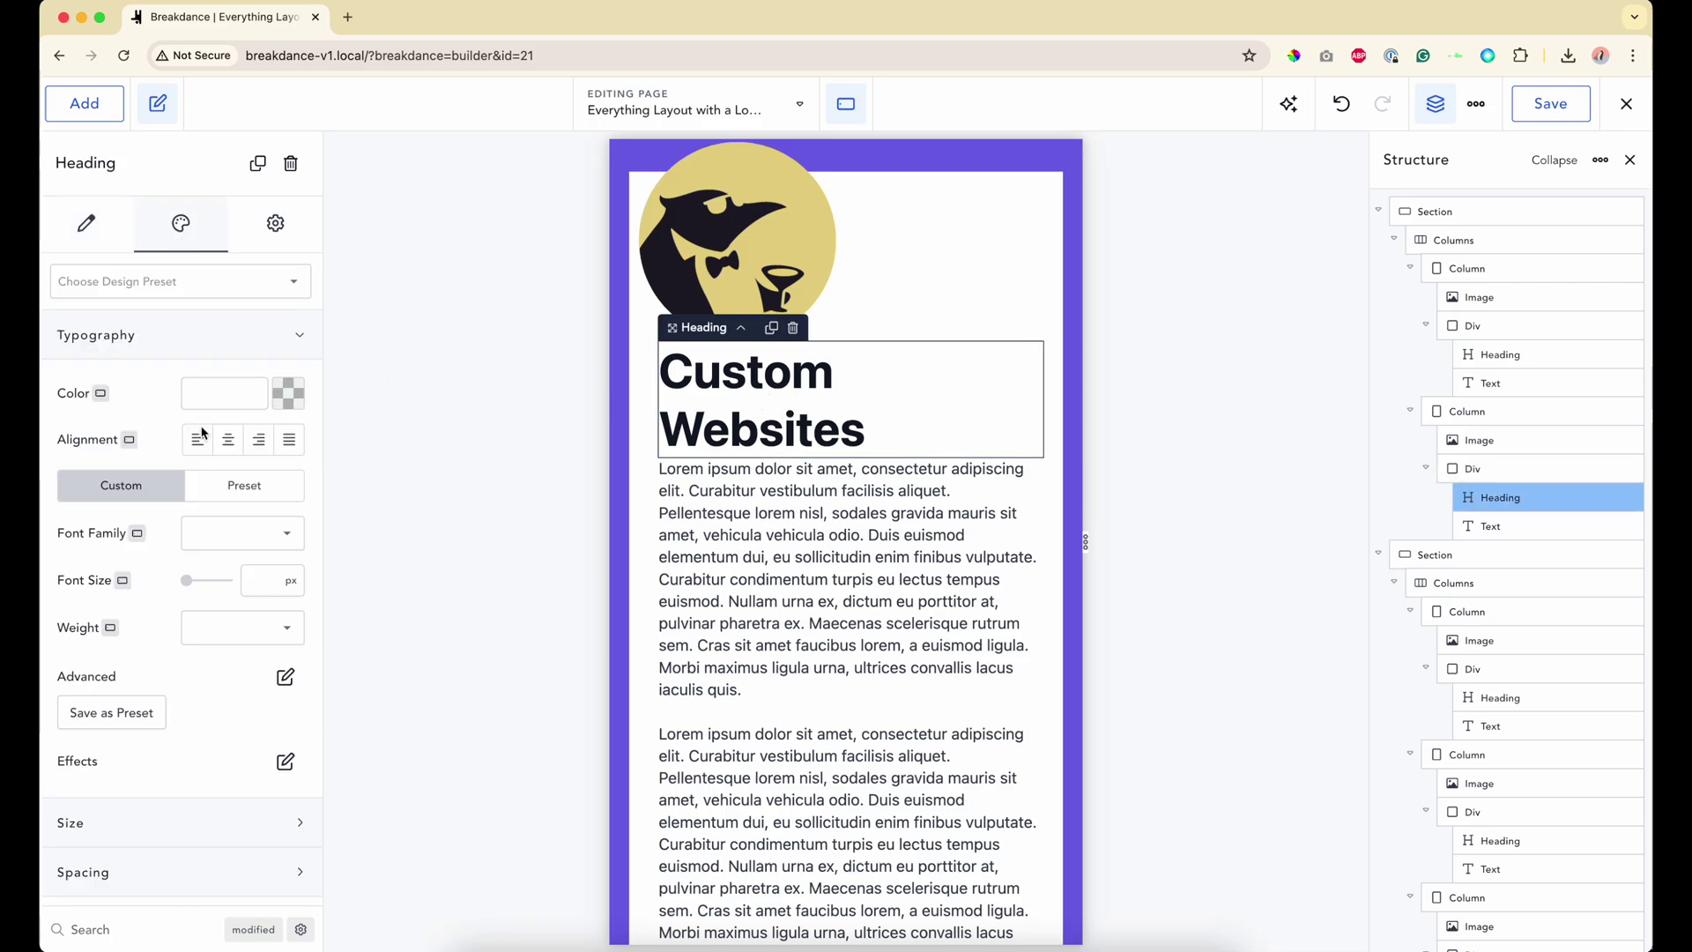
pyautogui.write('30')
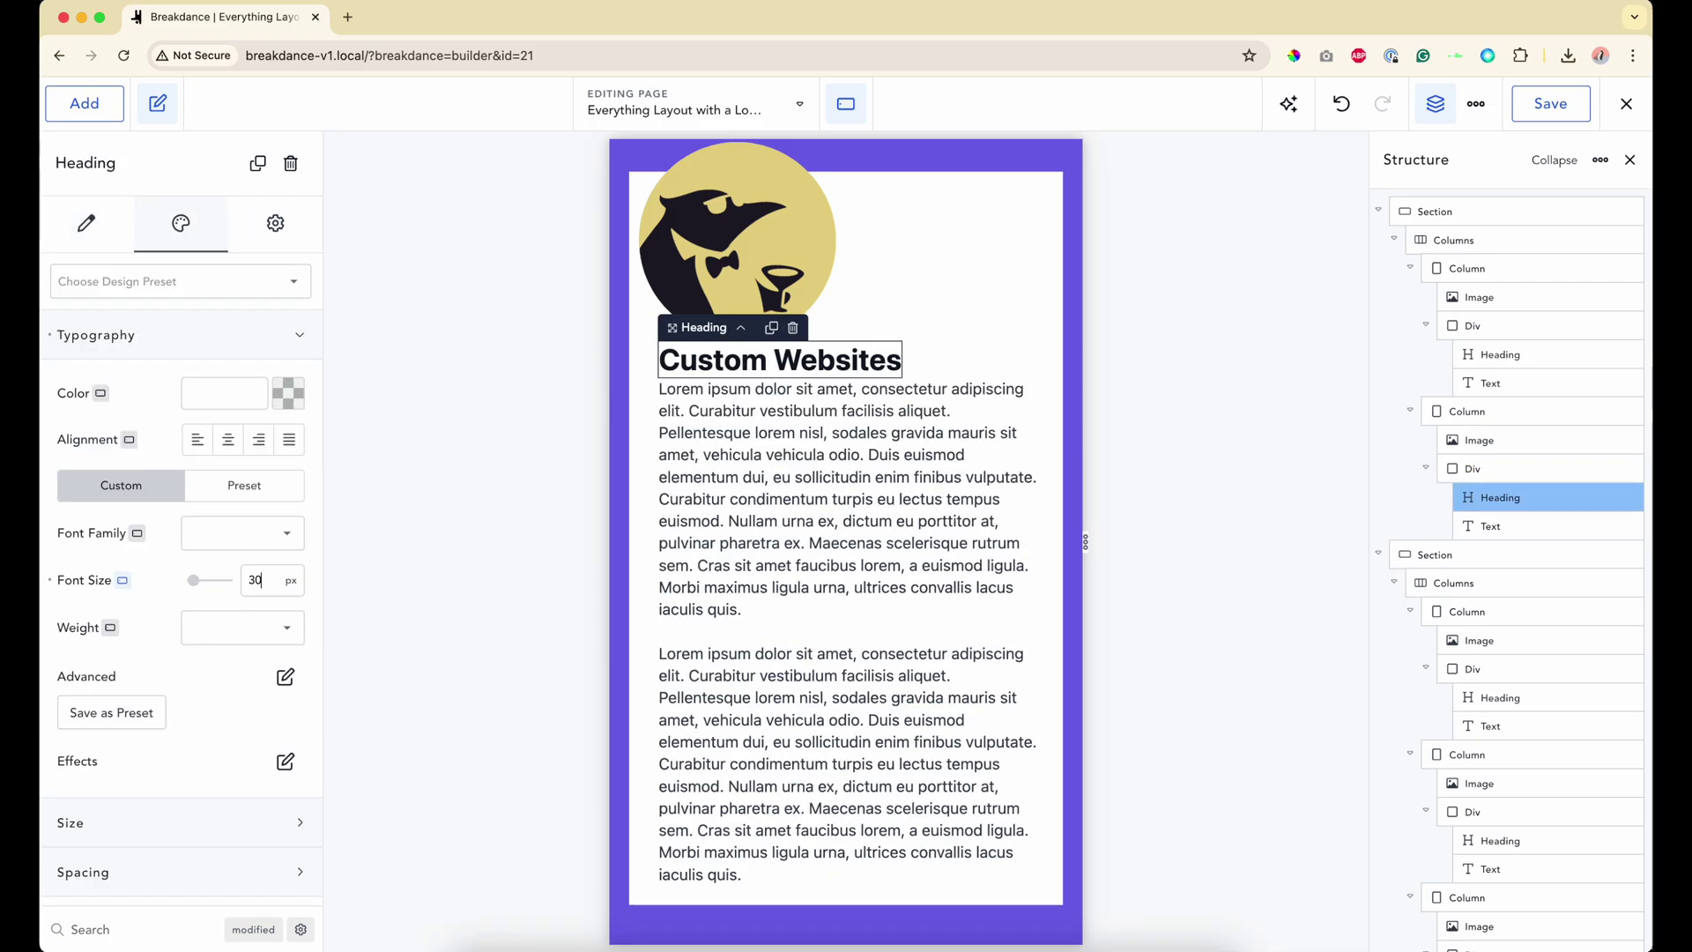
pyautogui.press('BackSpace')
pyautogui.press('BackSpace')
pyautogui.write('40')
pyautogui.scroll(4, 794, 666)
pyautogui.scroll(-8, 793, 663)
pyautogui.scroll(7, 791, 663)
pyautogui.scroll(-1, 791, 663)
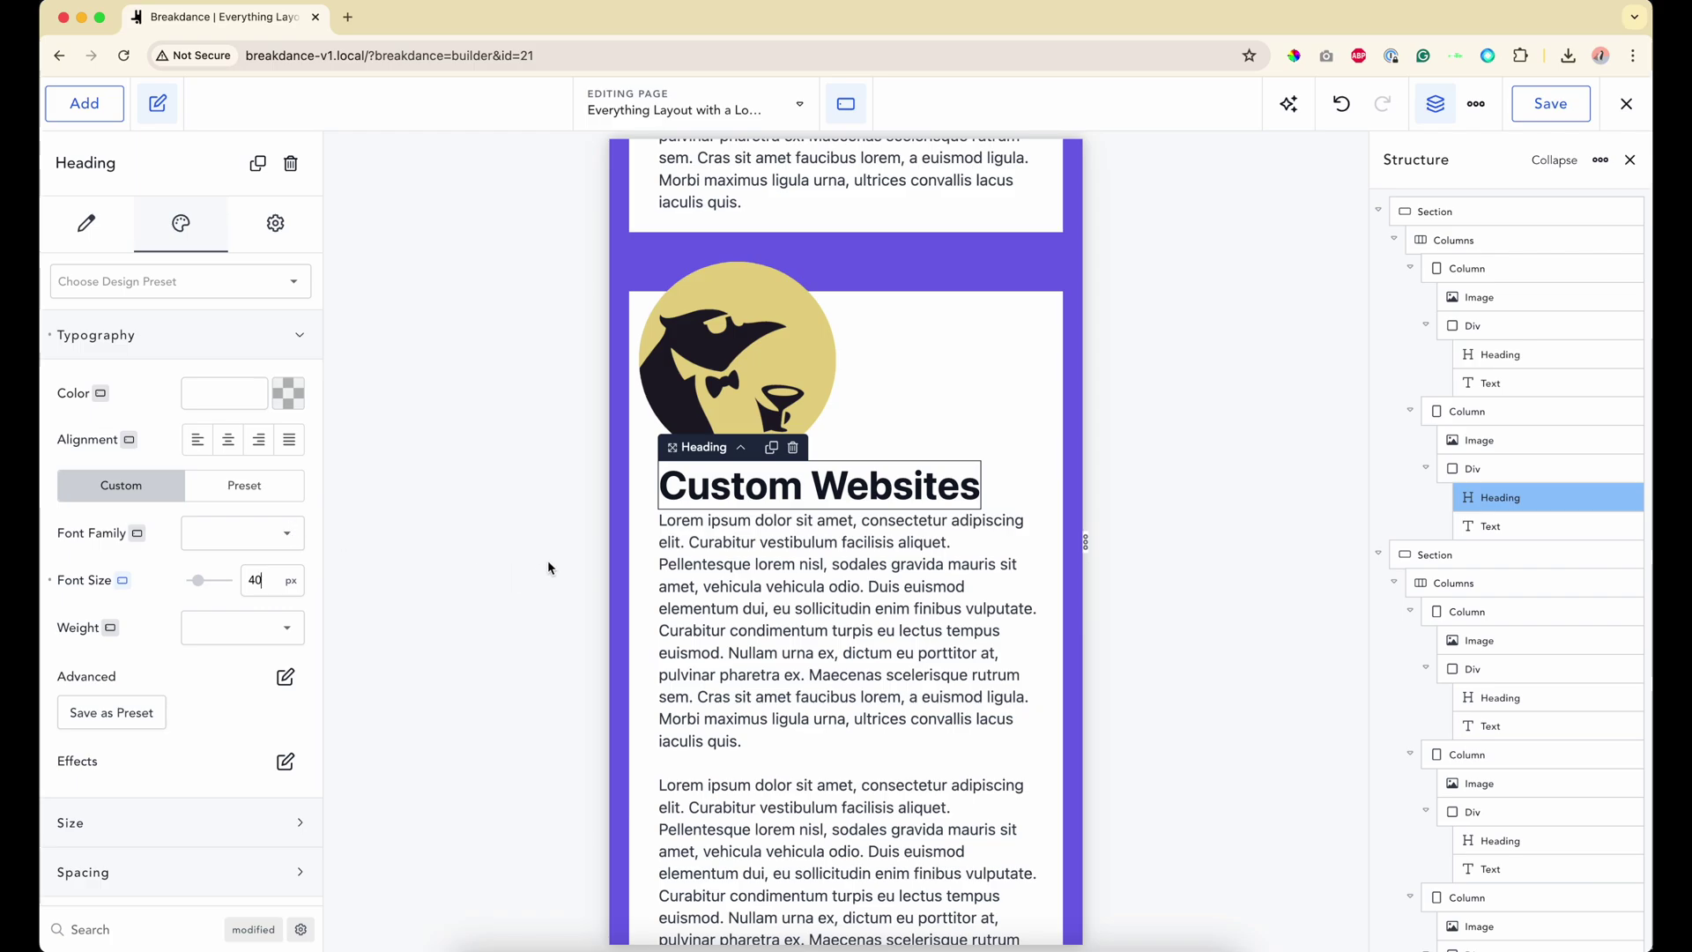
# Step: Set the other Custom Websites heading to 40 px and return to the desktop preview
pyautogui.click(698, 491)
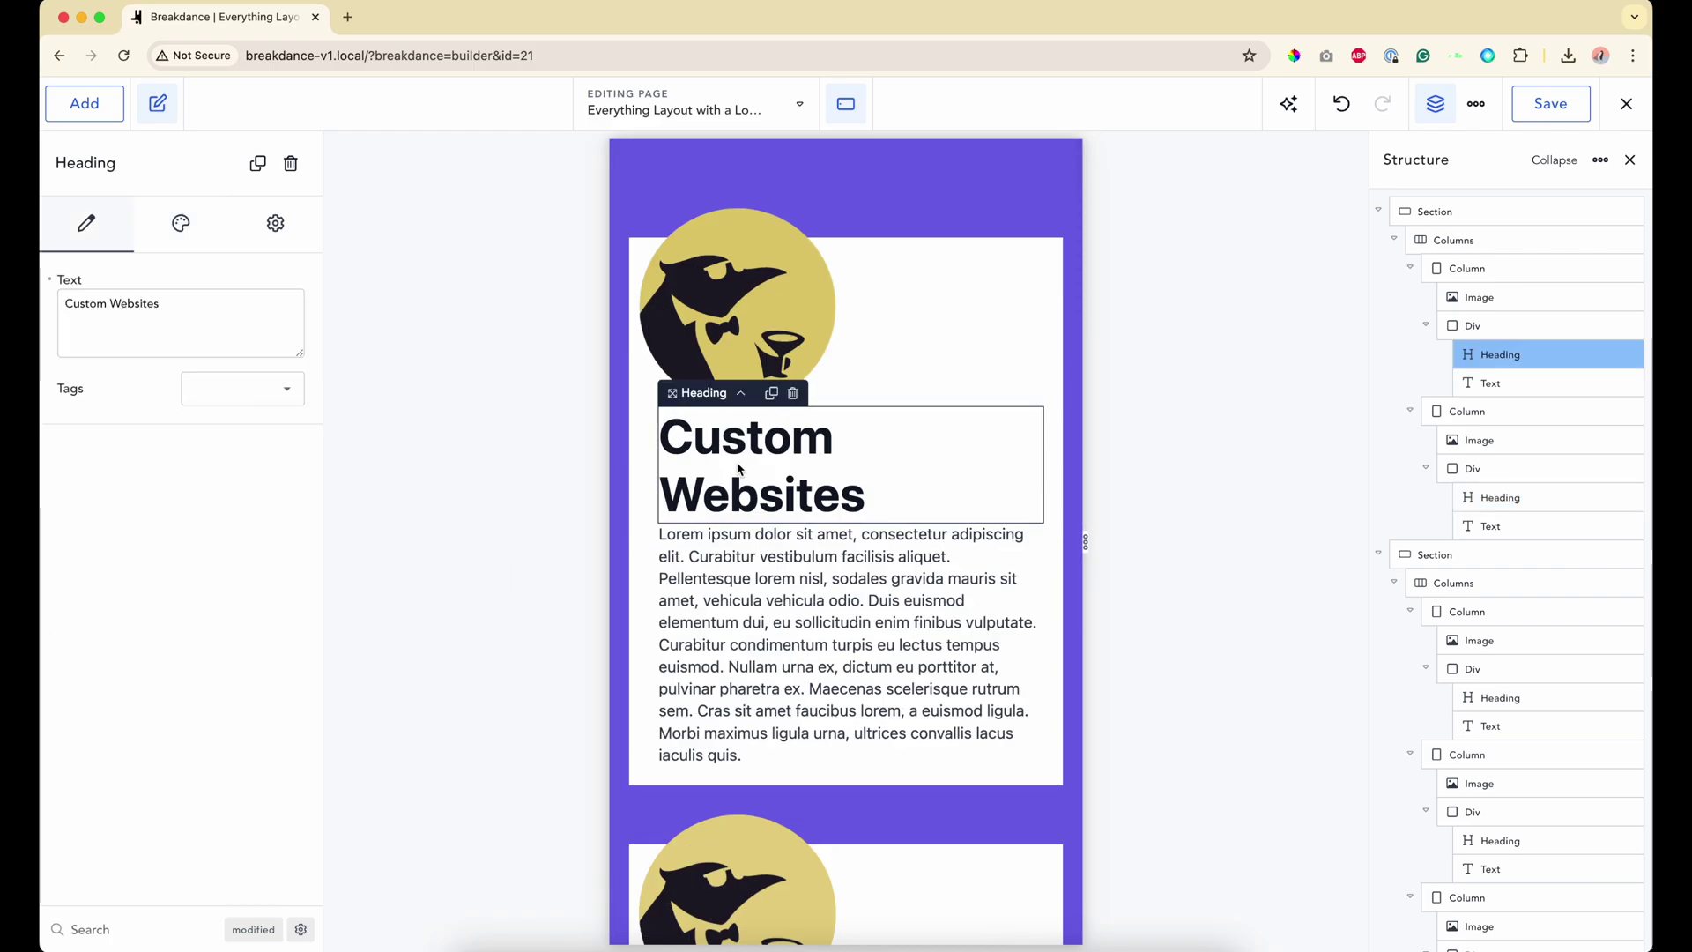
pyautogui.click(182, 238)
pyautogui.click(176, 333)
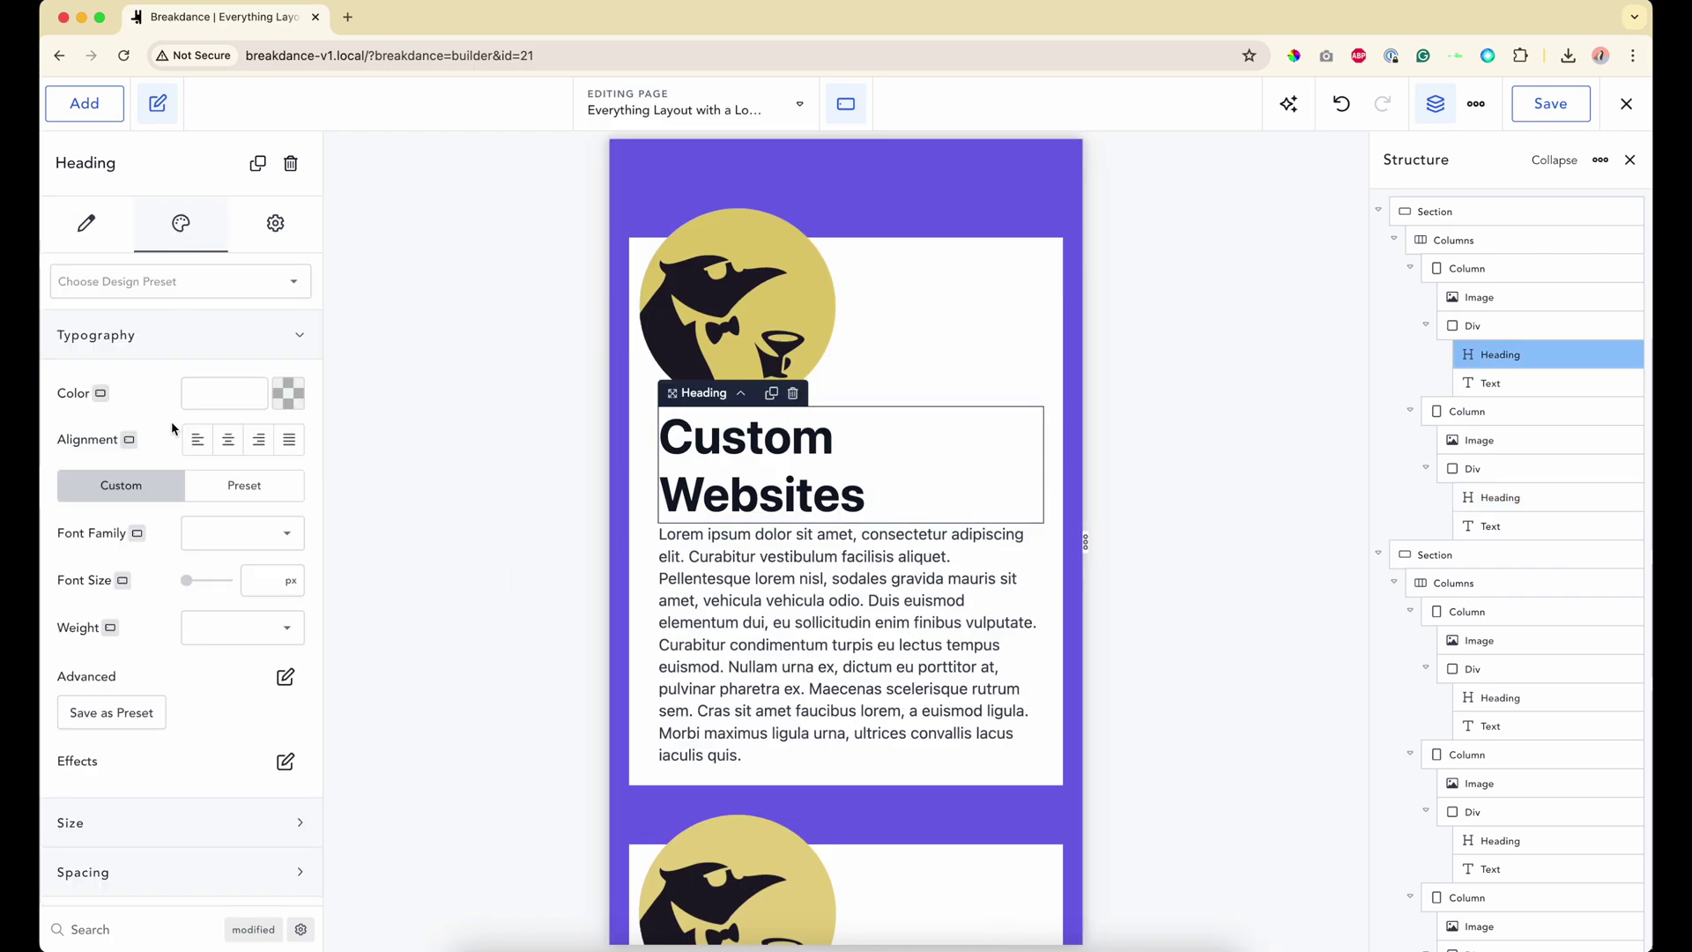
pyautogui.write('40')
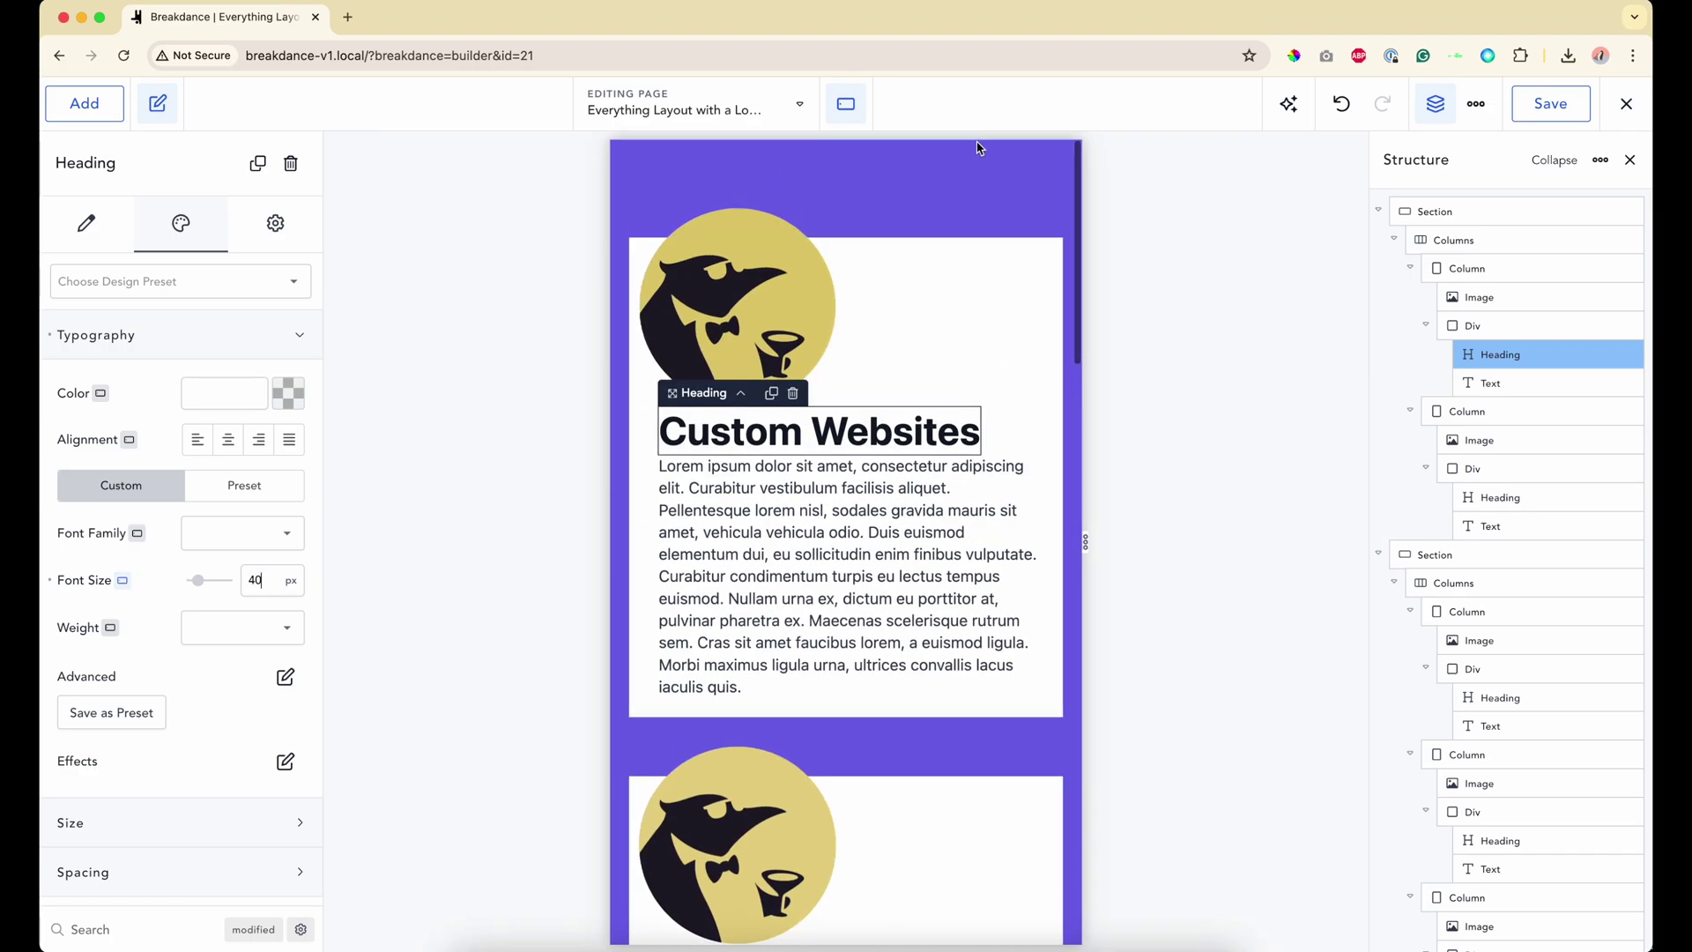
pyautogui.click(847, 103)
pyautogui.click(907, 152)
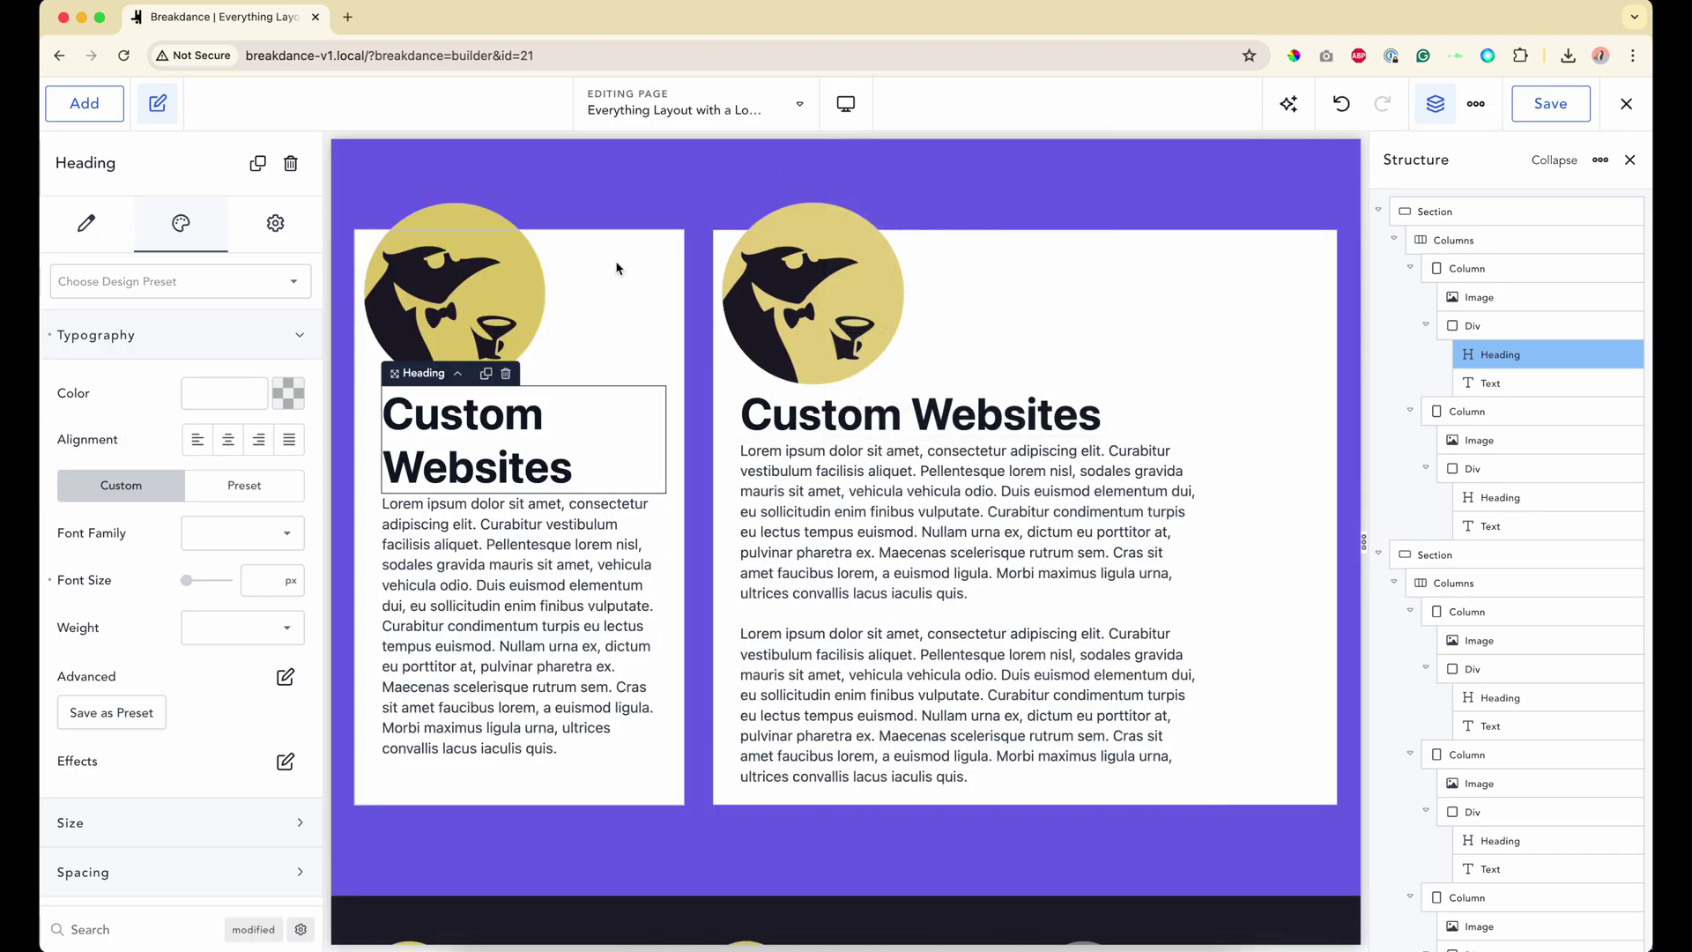
# Step: Select the left white column and add a box shadow in its Borders settings
pyautogui.click(713, 579)
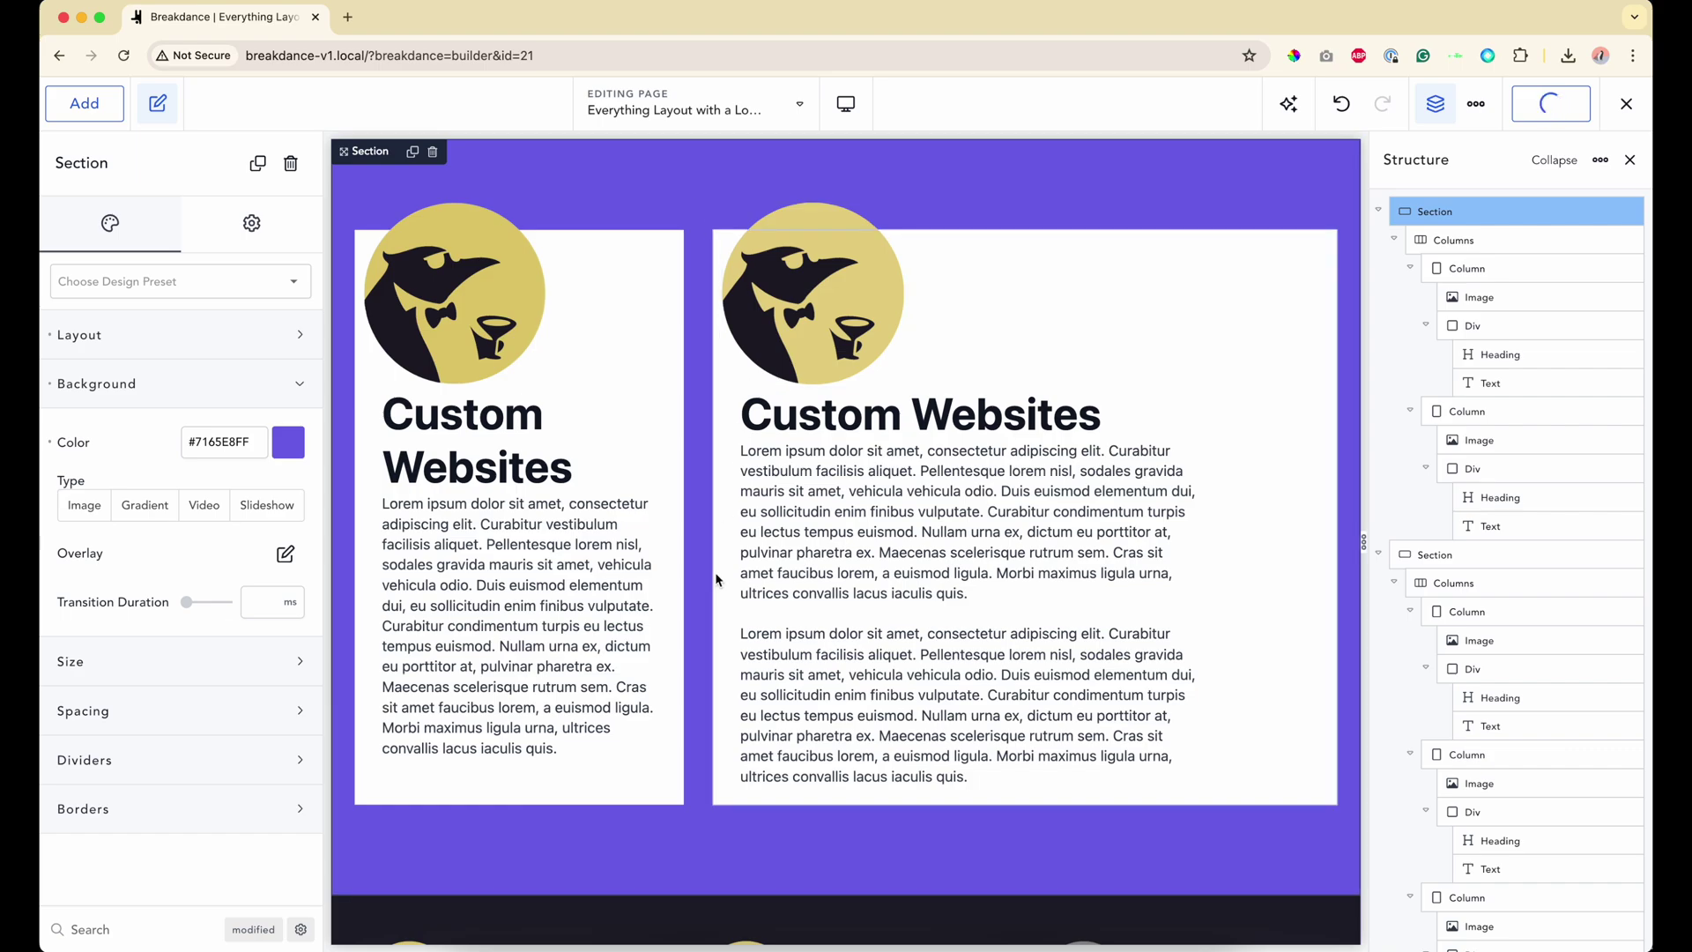
pyautogui.scroll(-6, 970, 521)
pyautogui.scroll(6, 970, 522)
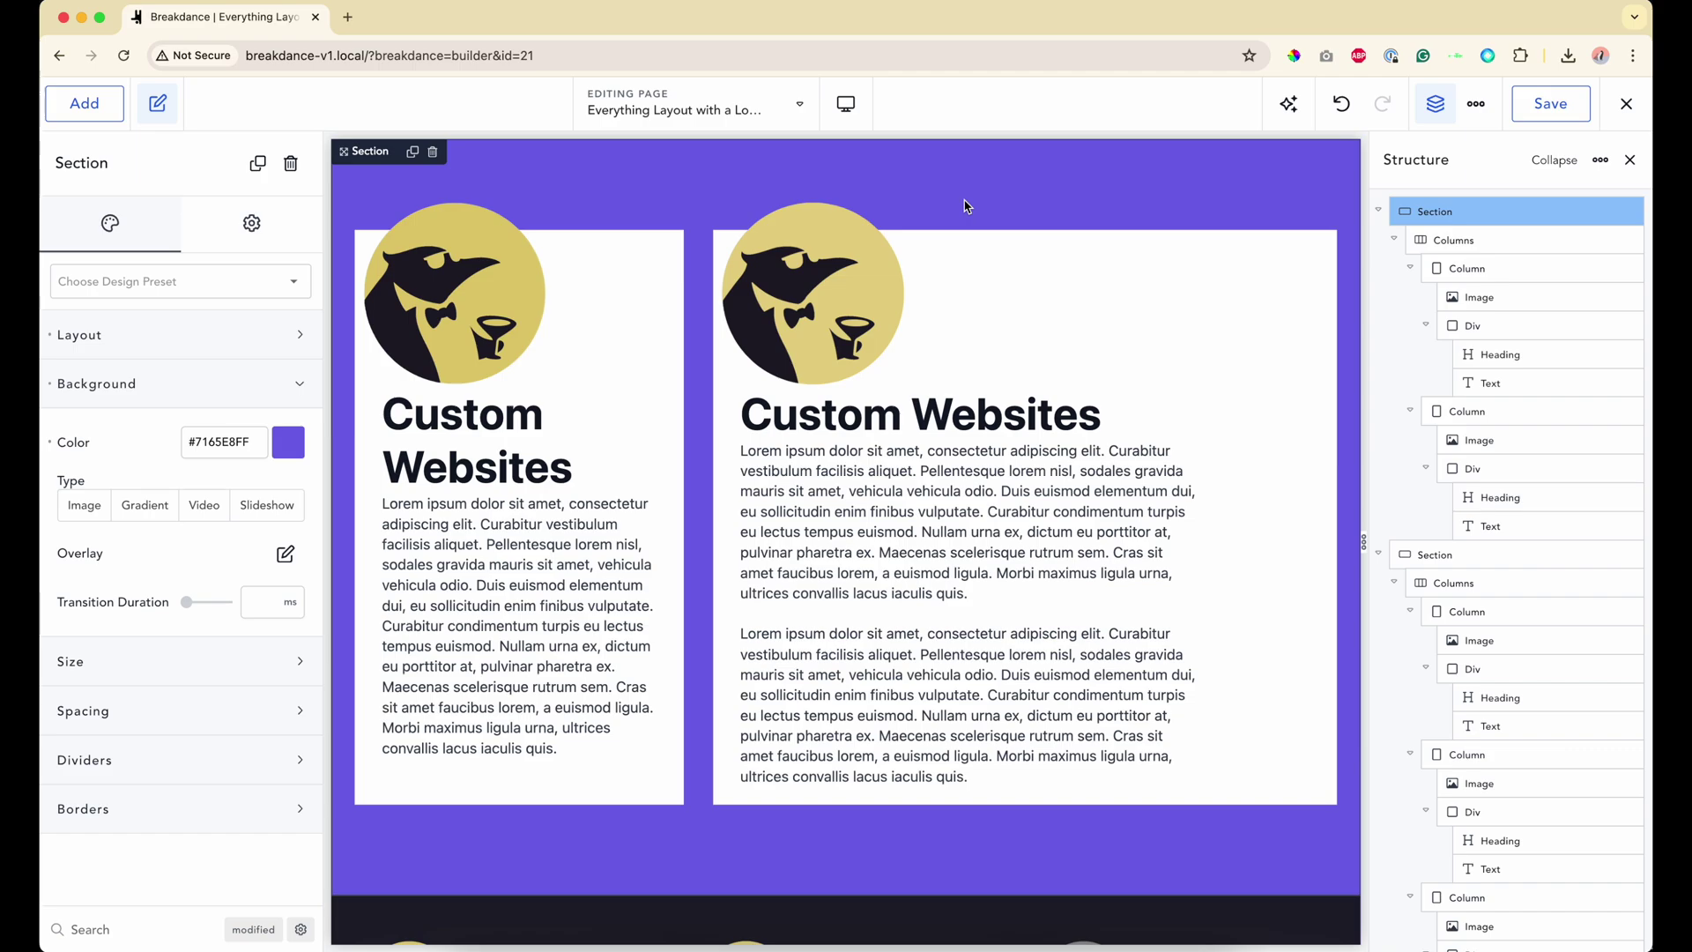
pyautogui.click(648, 302)
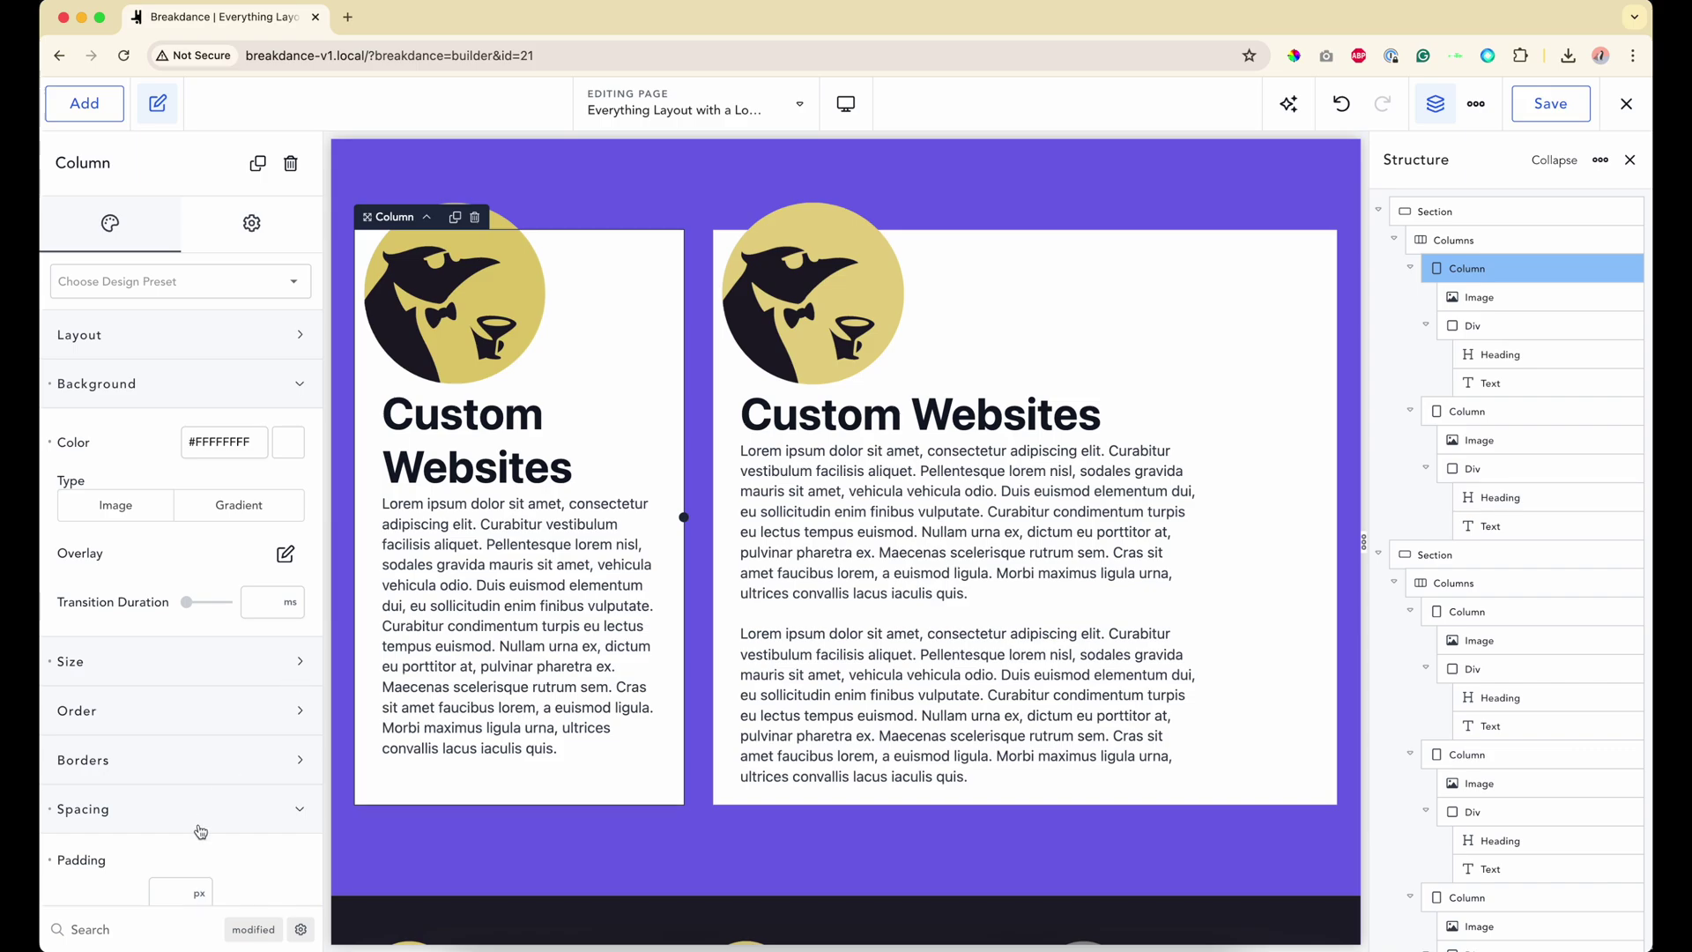
pyautogui.scroll(-2, 201, 829)
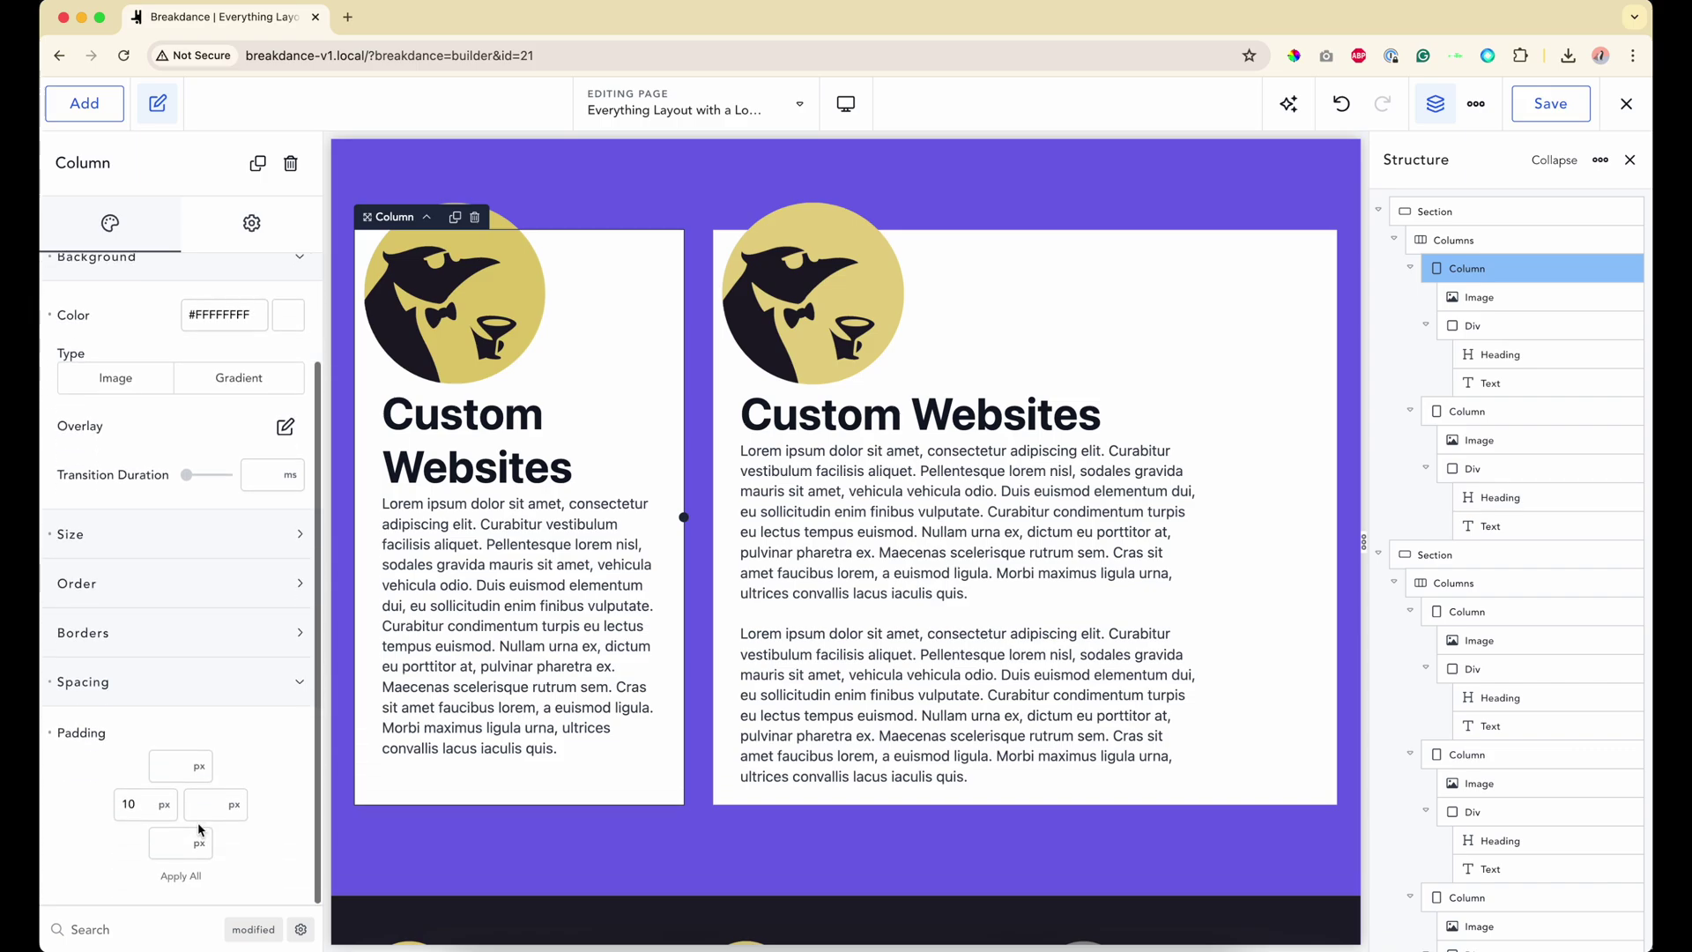
pyautogui.click(113, 635)
pyautogui.scroll(-2, 114, 670)
pyautogui.click(100, 831)
# Step: Change the shadow colour to translucent white #FFFFFF4A
pyautogui.scroll(-2, 102, 833)
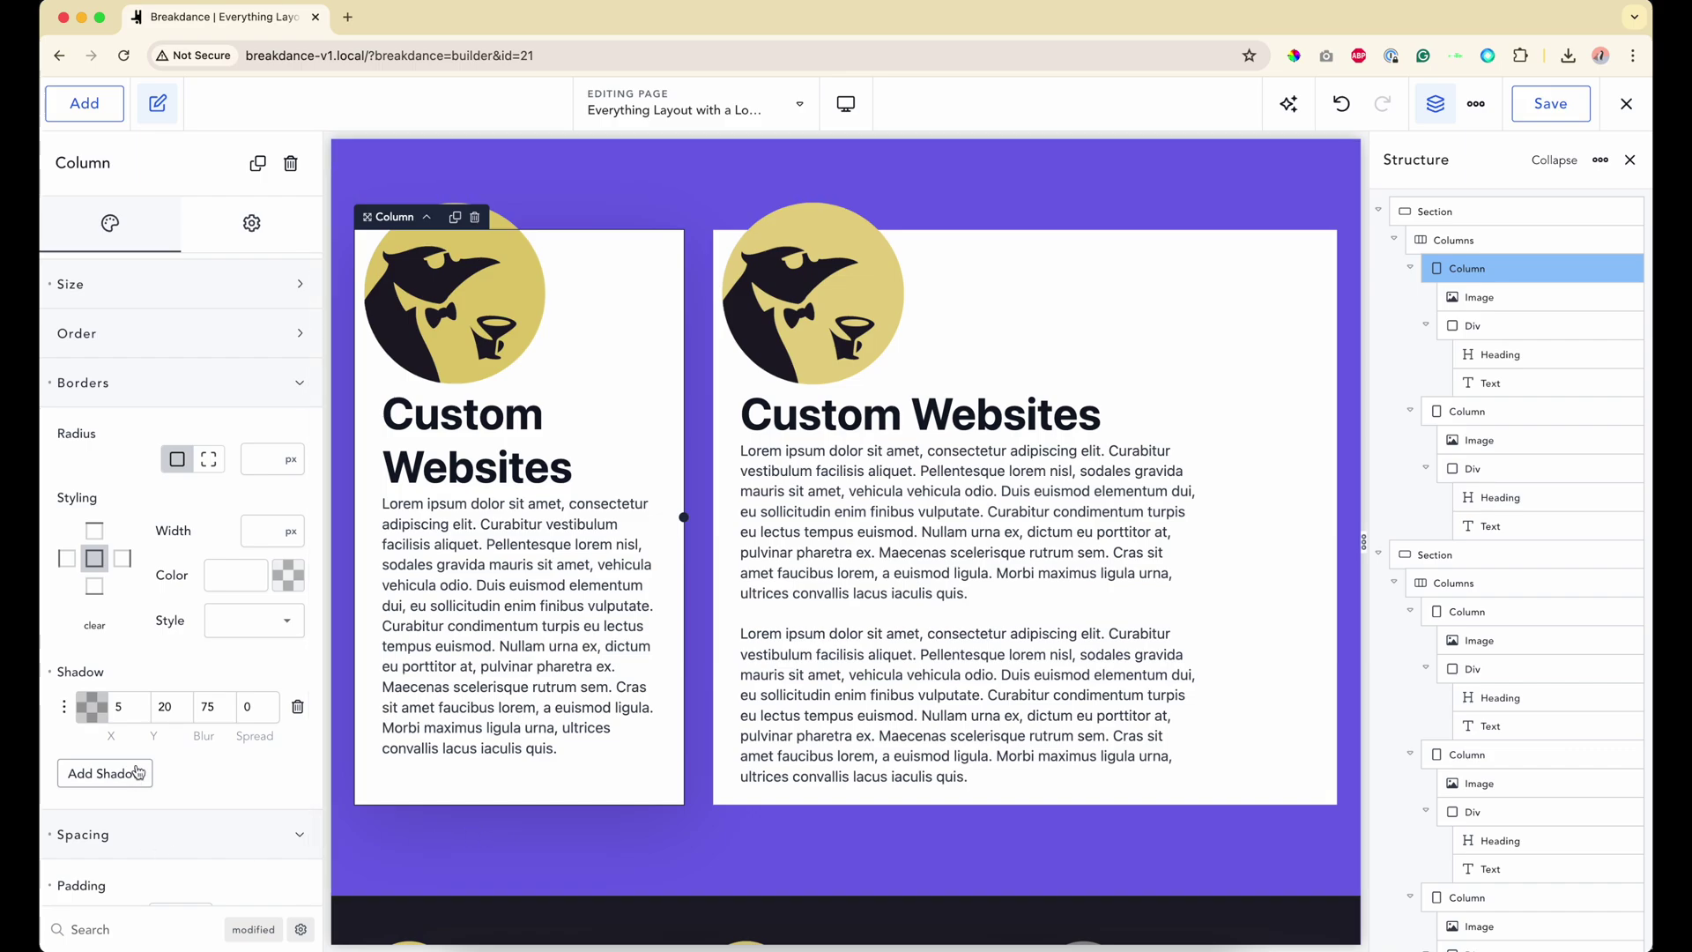
pyautogui.click(90, 711)
pyautogui.moveTo(154, 824); pyautogui.dragTo(398, 855)
pyautogui.moveTo(88, 687); pyautogui.dragTo(49, 652)
pyautogui.click(192, 829)
pyautogui.moveTo(192, 829); pyautogui.dragTo(141, 824)
pyautogui.click(1012, 185)
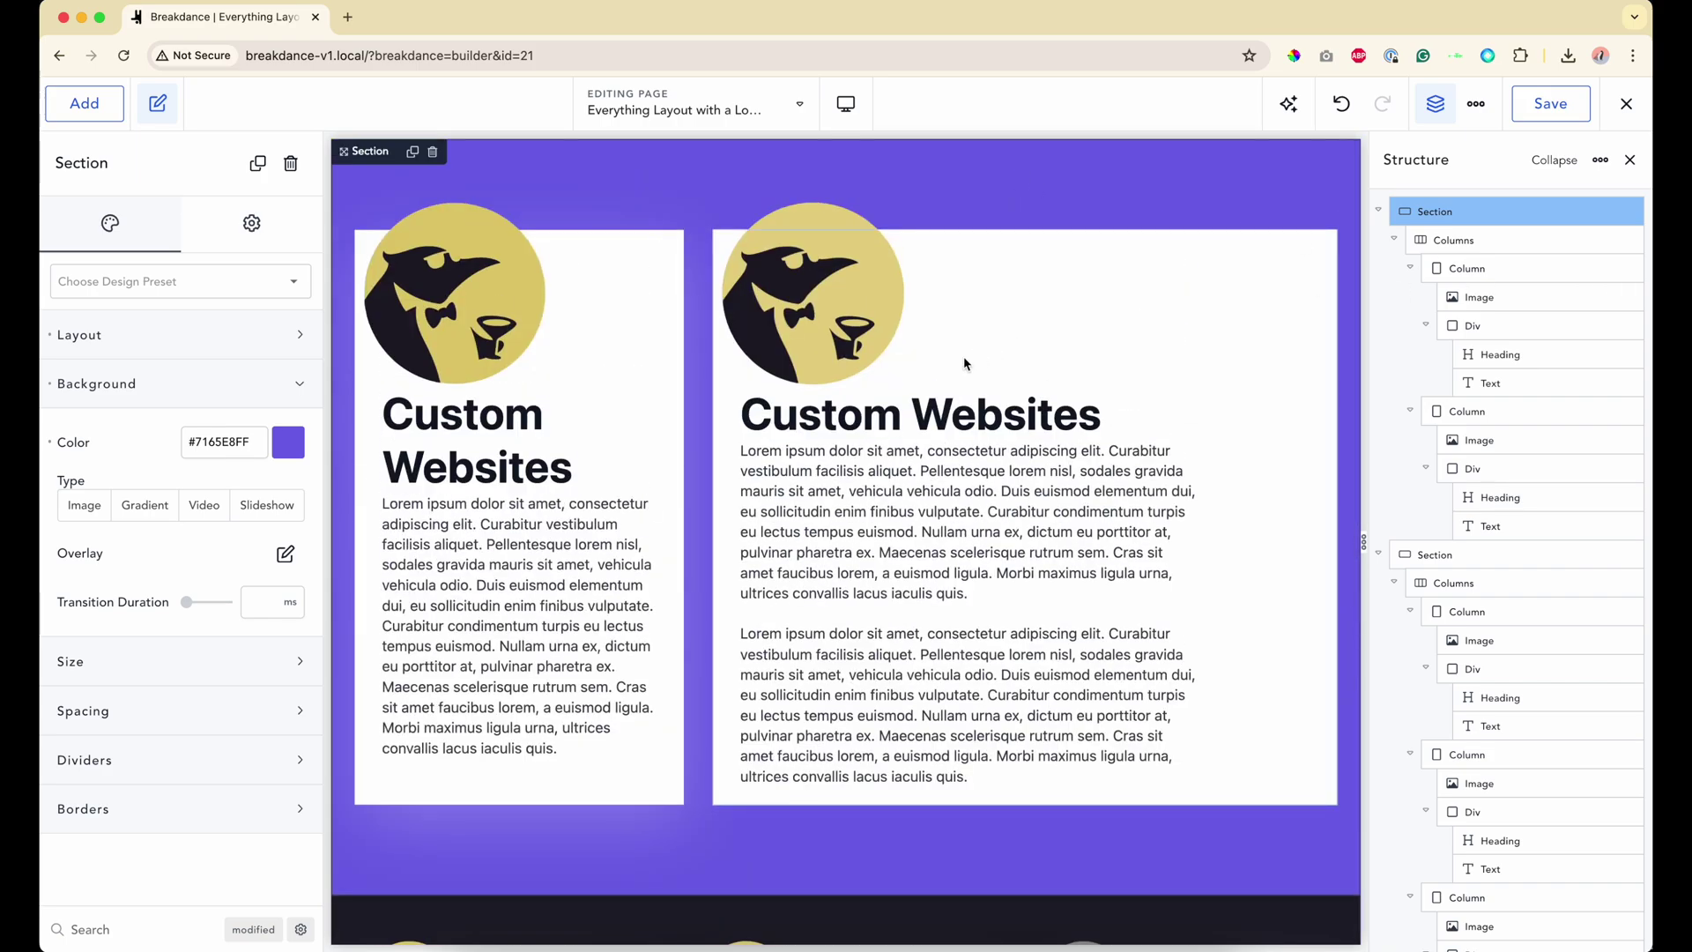
pyautogui.scroll(-1, 794, 368)
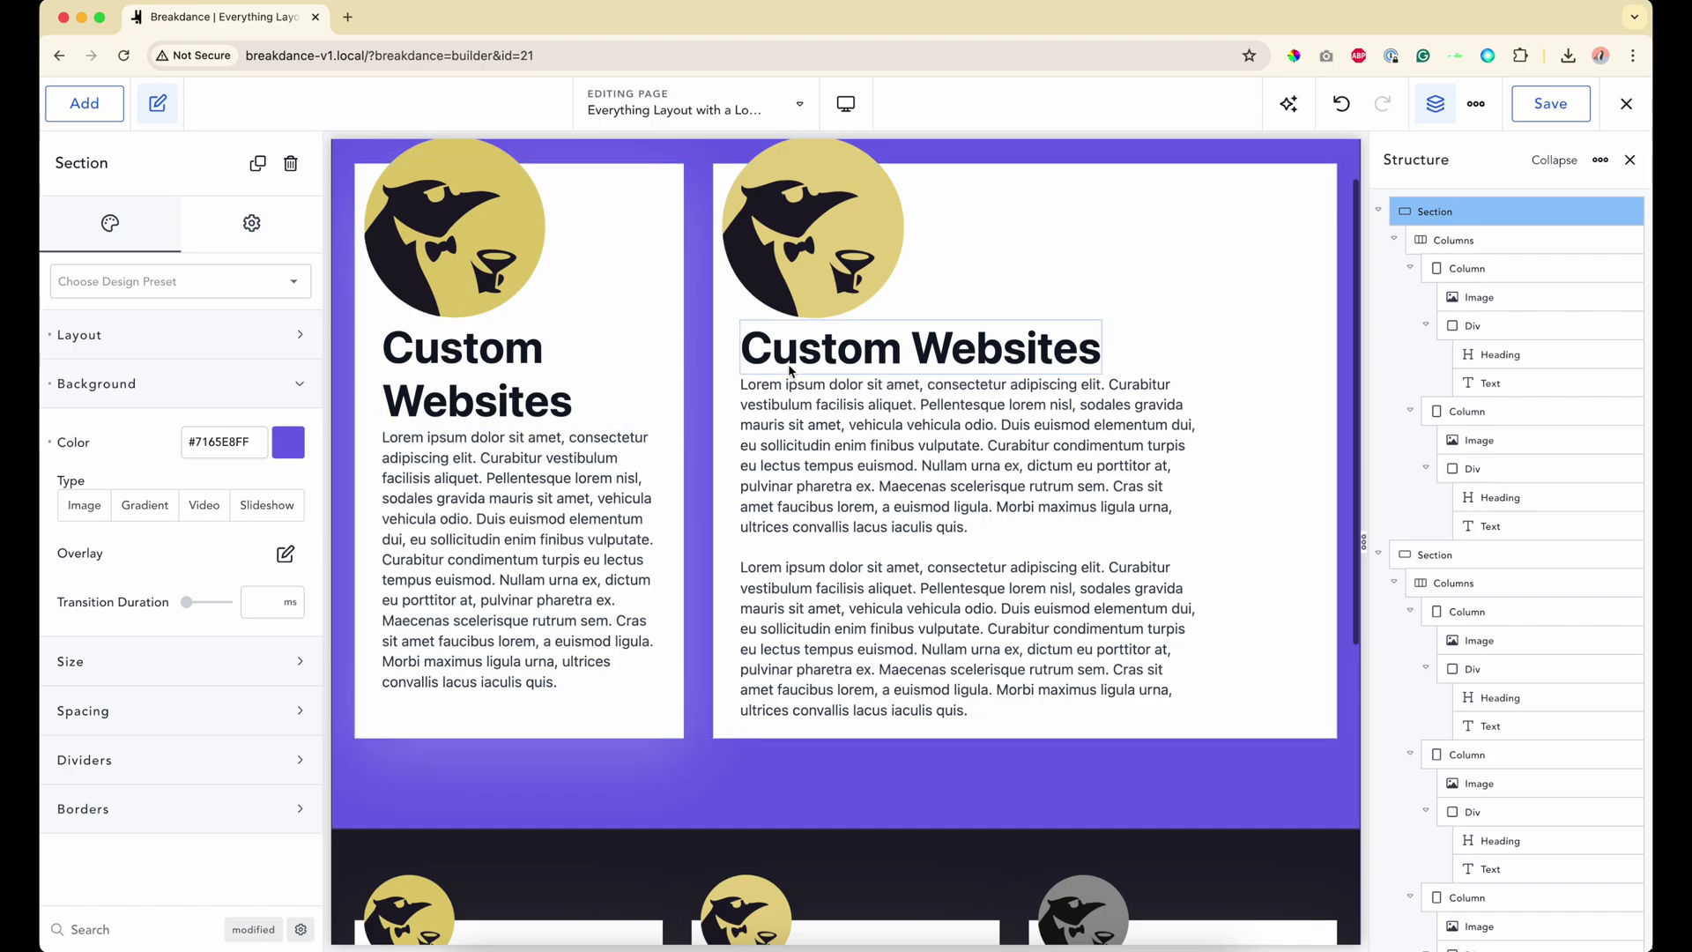
pyautogui.scroll(1, 594, 331)
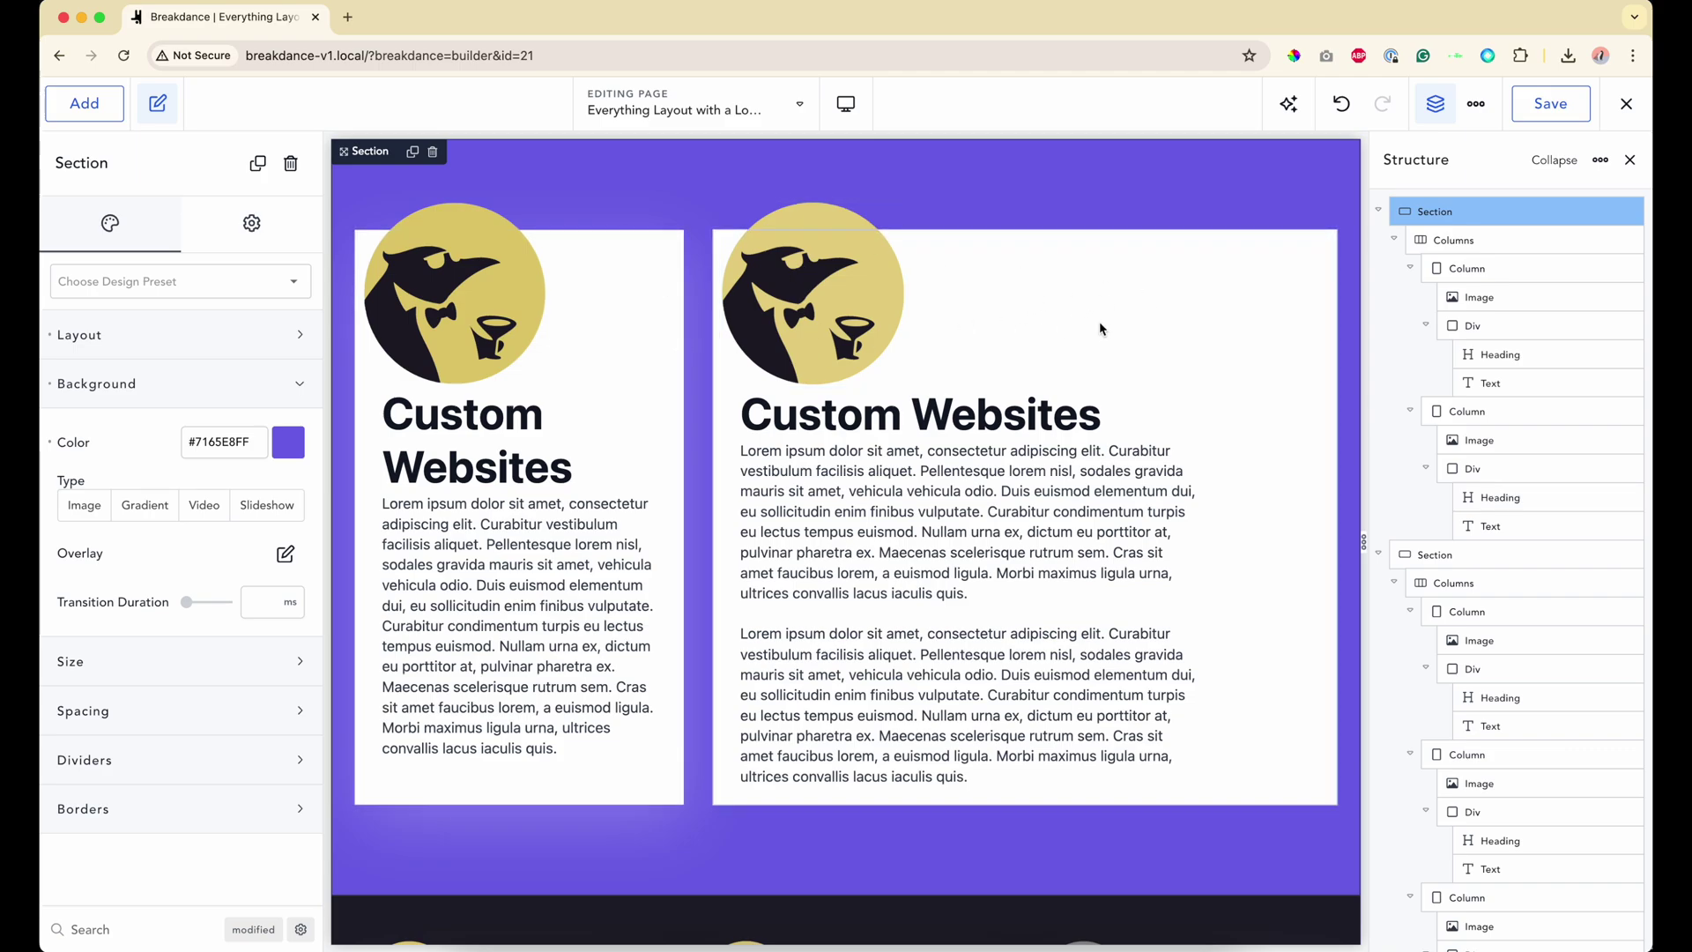
pyautogui.click(1456, 240)
pyautogui.click(1467, 268)
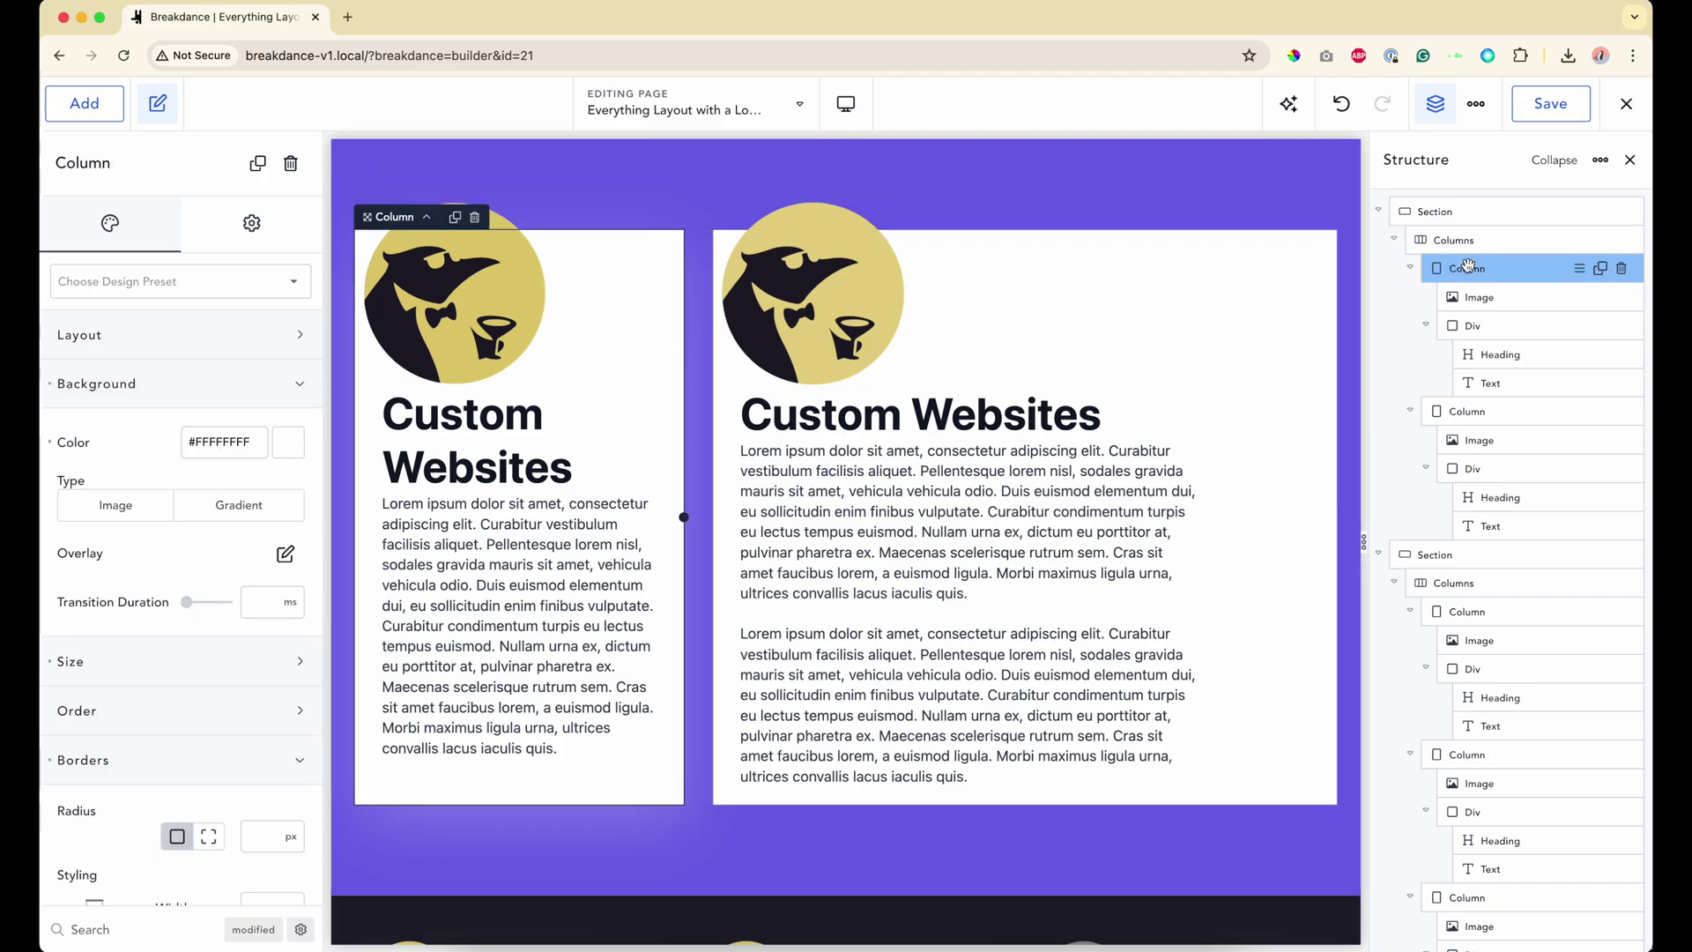
pyautogui.click(214, 391)
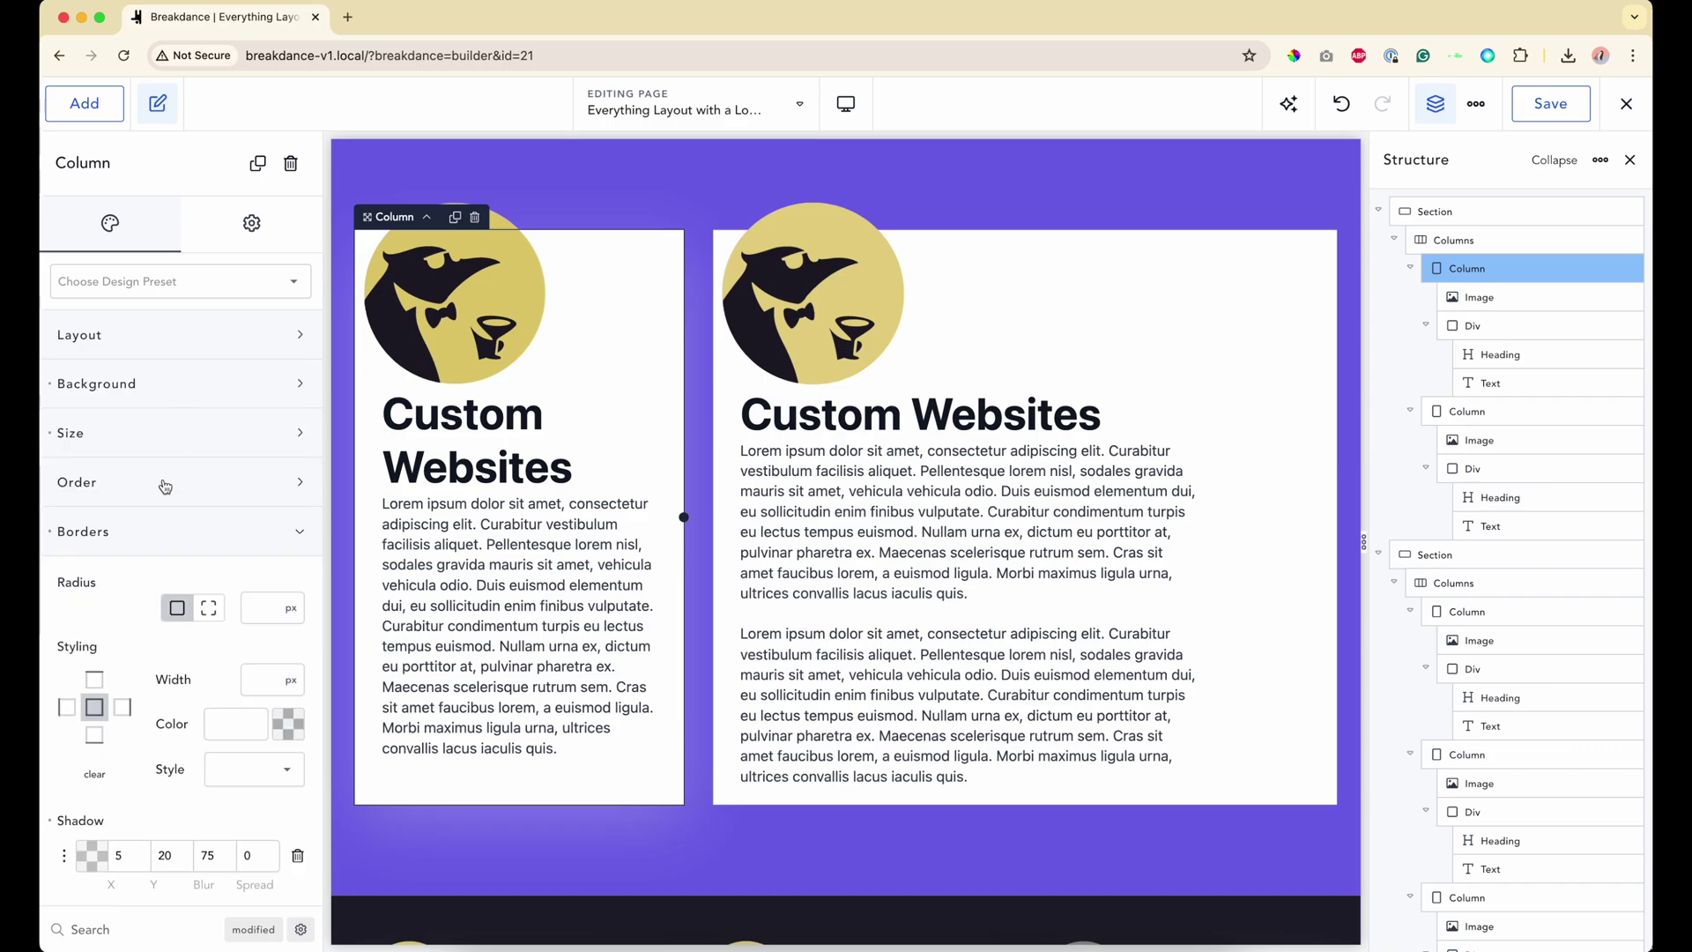
pyautogui.click(127, 441)
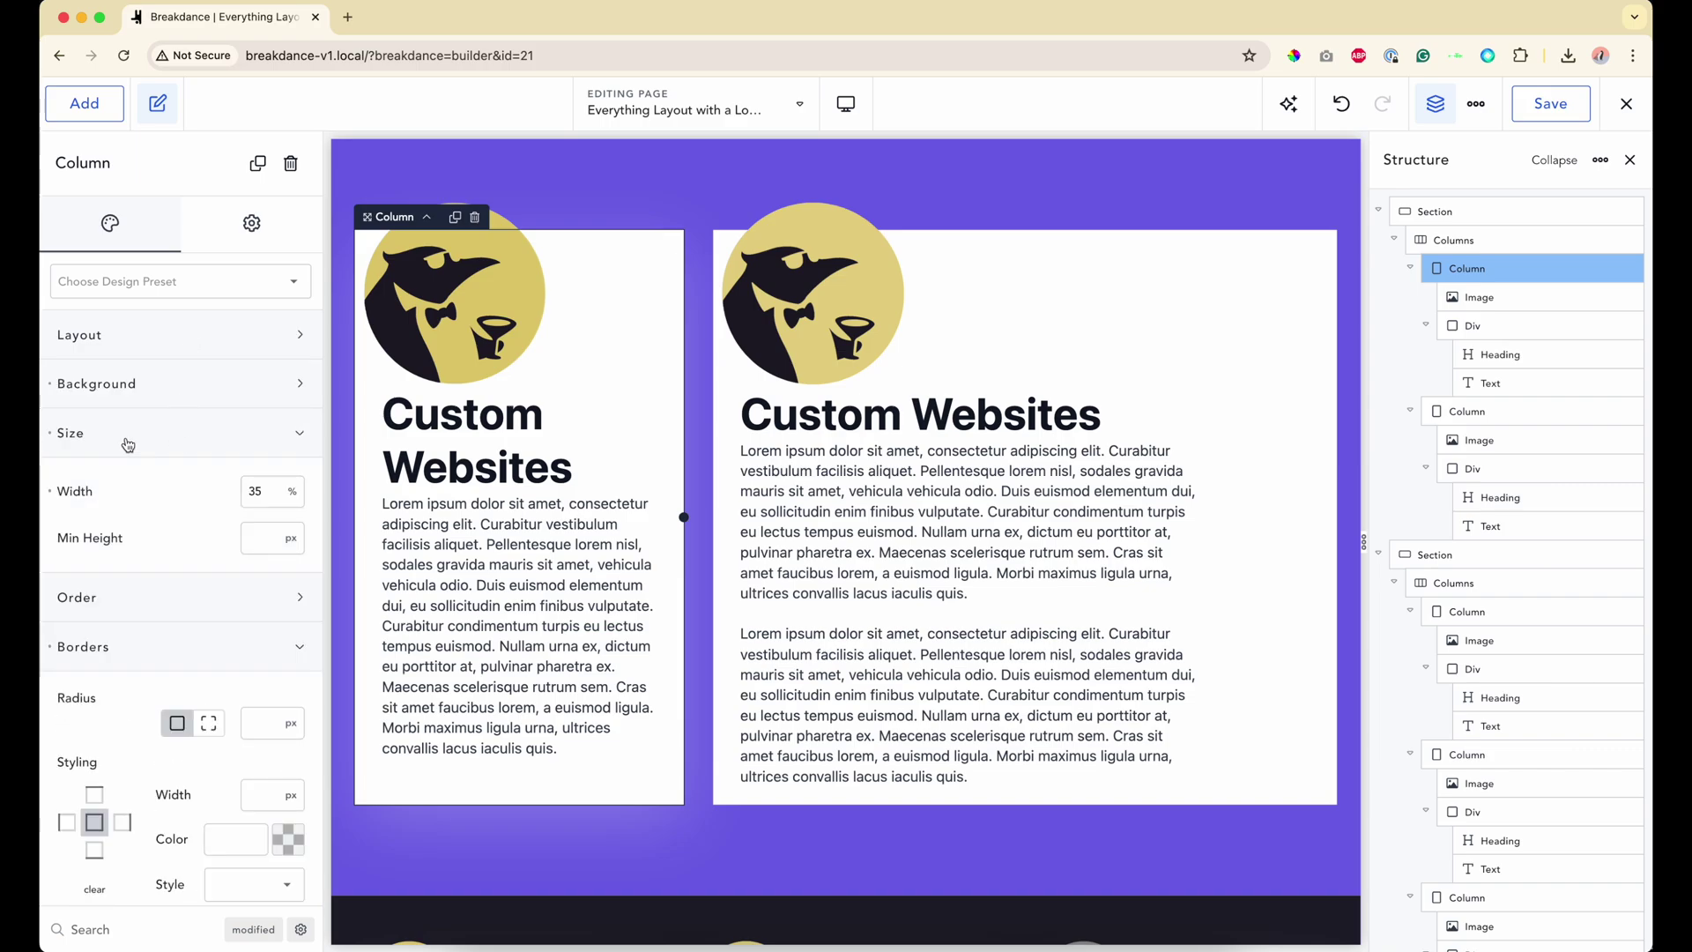
pyautogui.doubleClick(264, 494)
pyautogui.write('50')
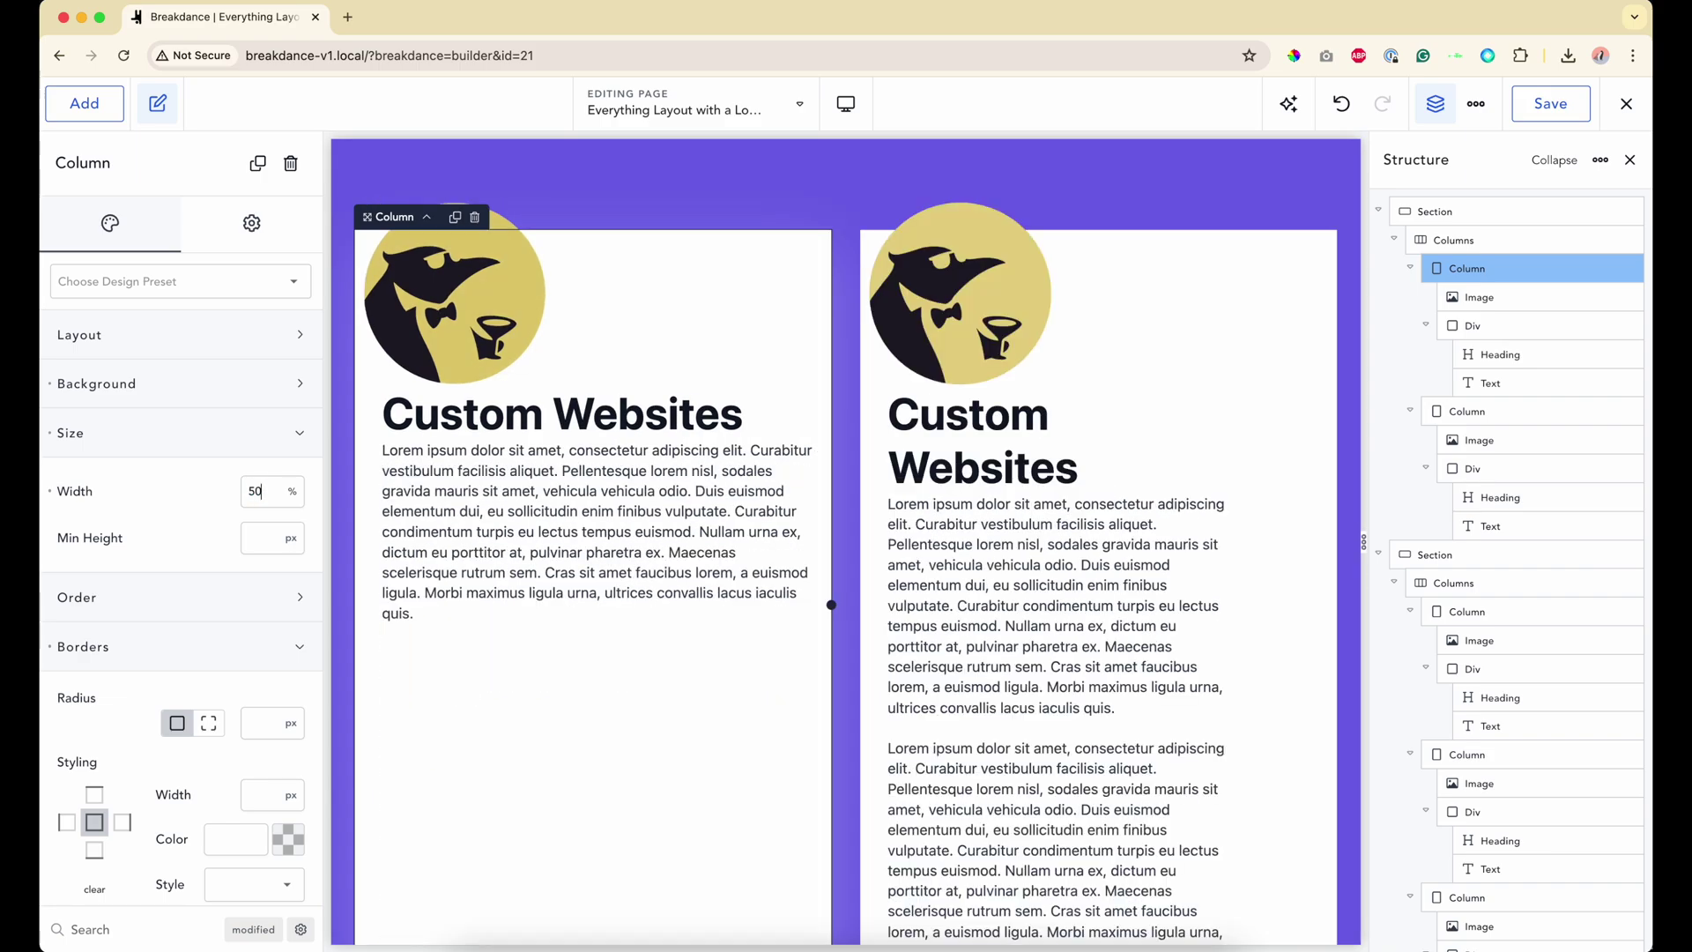
pyautogui.press('Return')
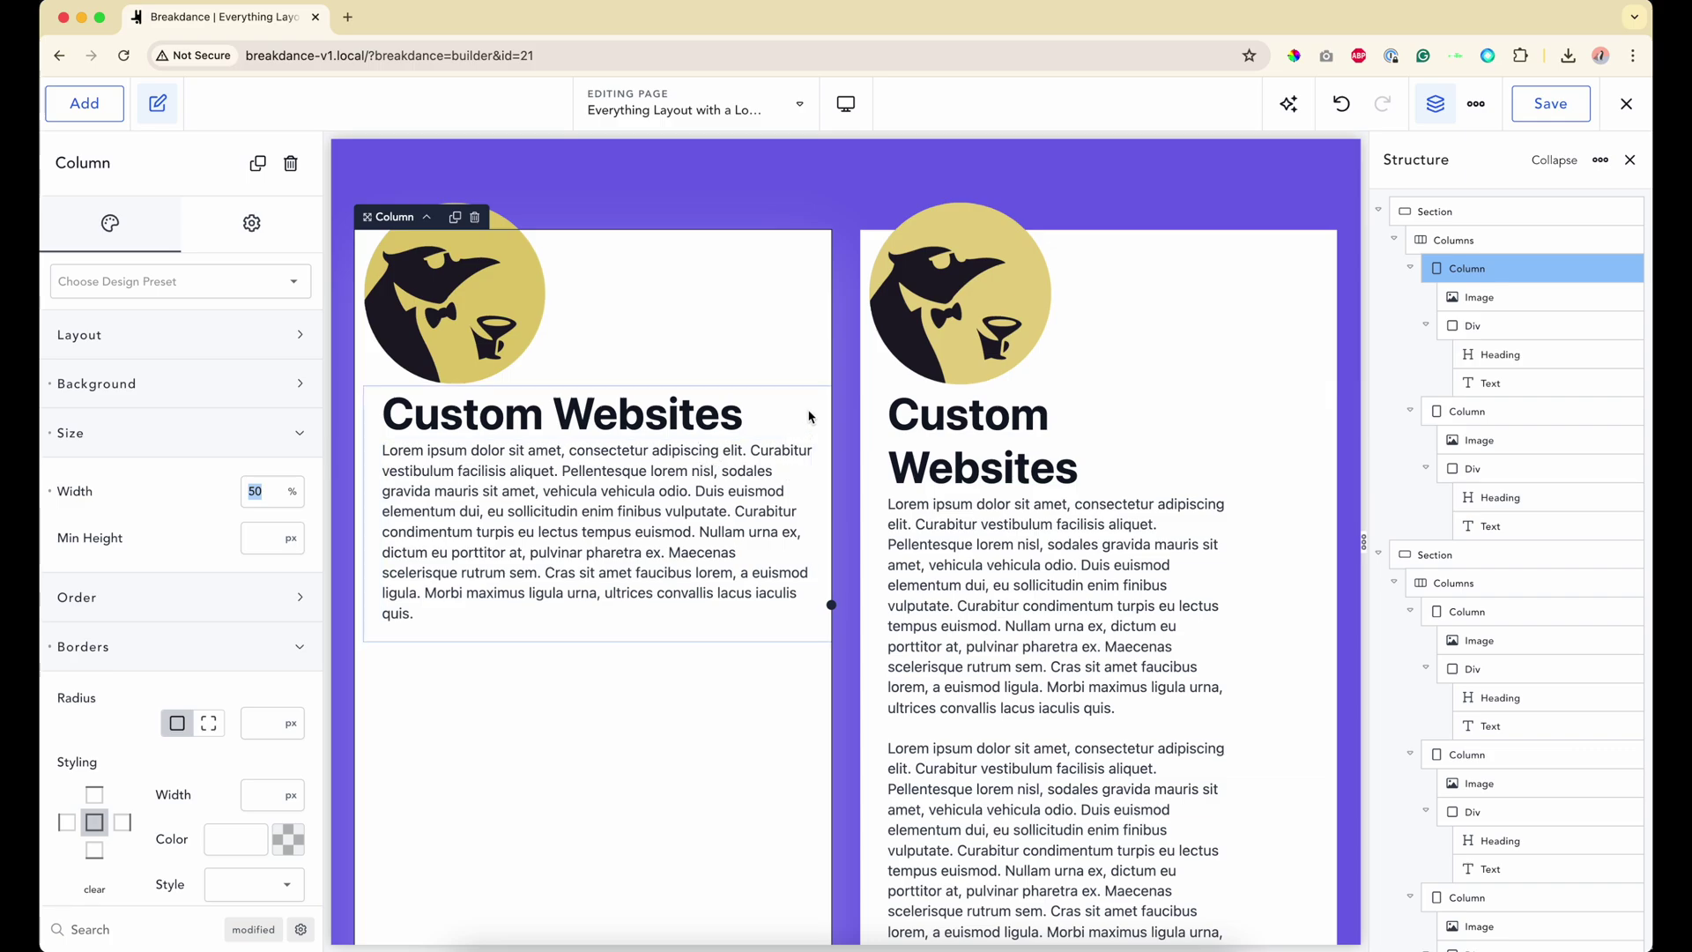
pyautogui.write('35')
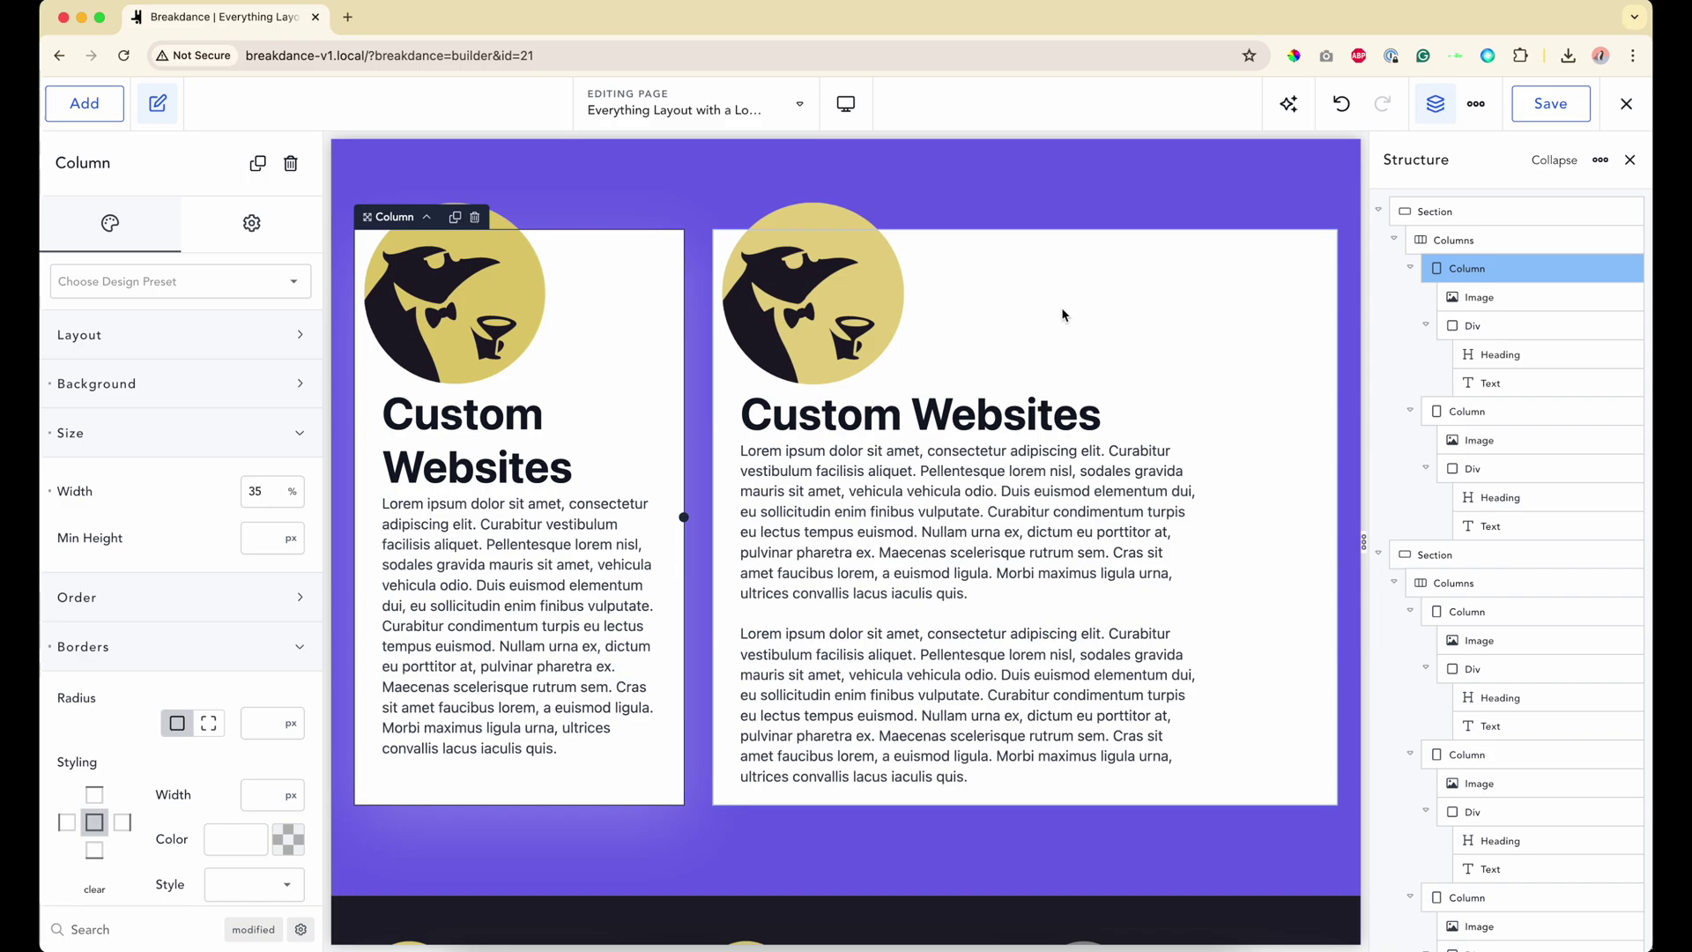
# Step: Select the purple section, then the left column's text container Div
pyautogui.click(1474, 212)
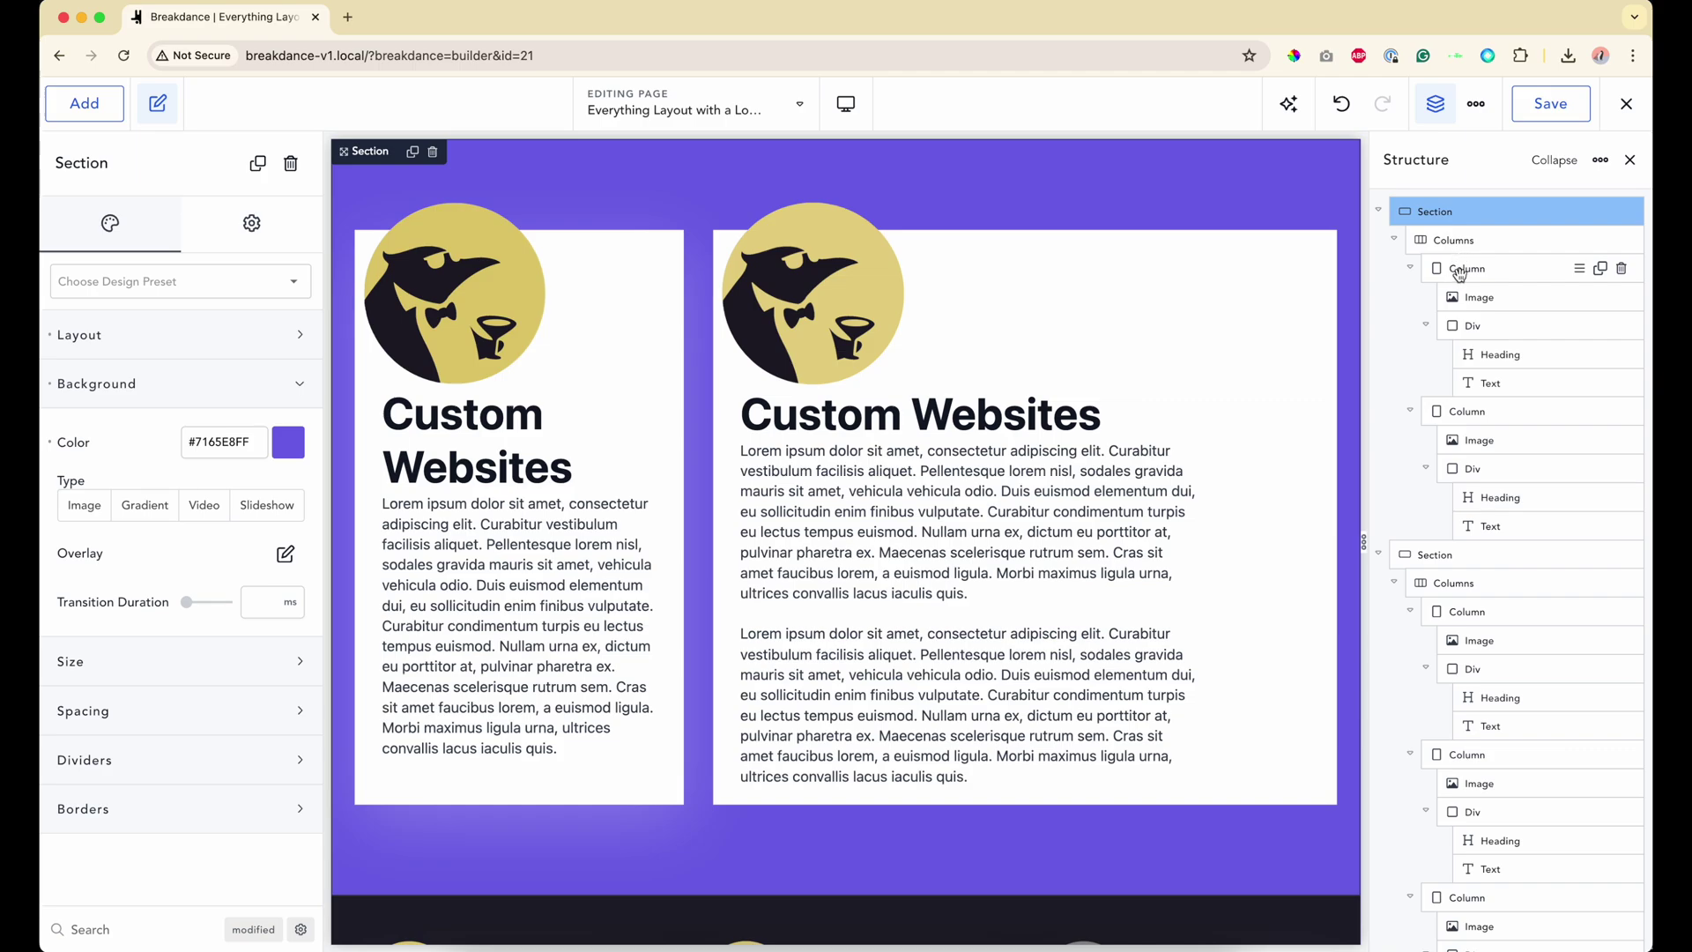
pyautogui.click(1455, 326)
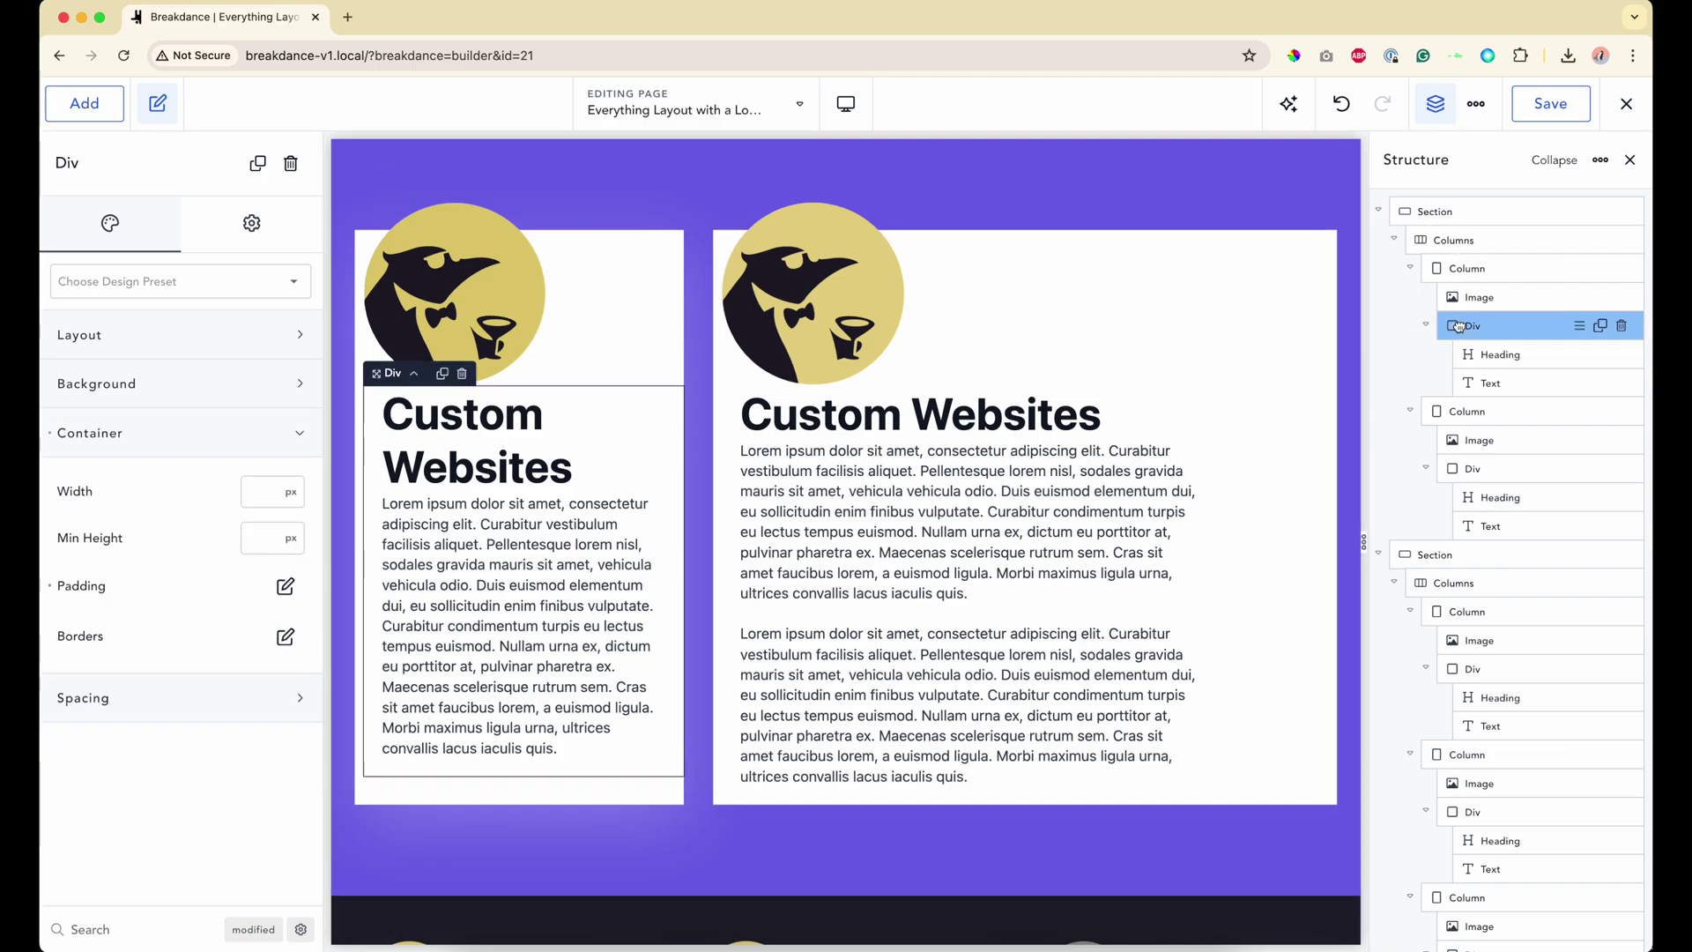